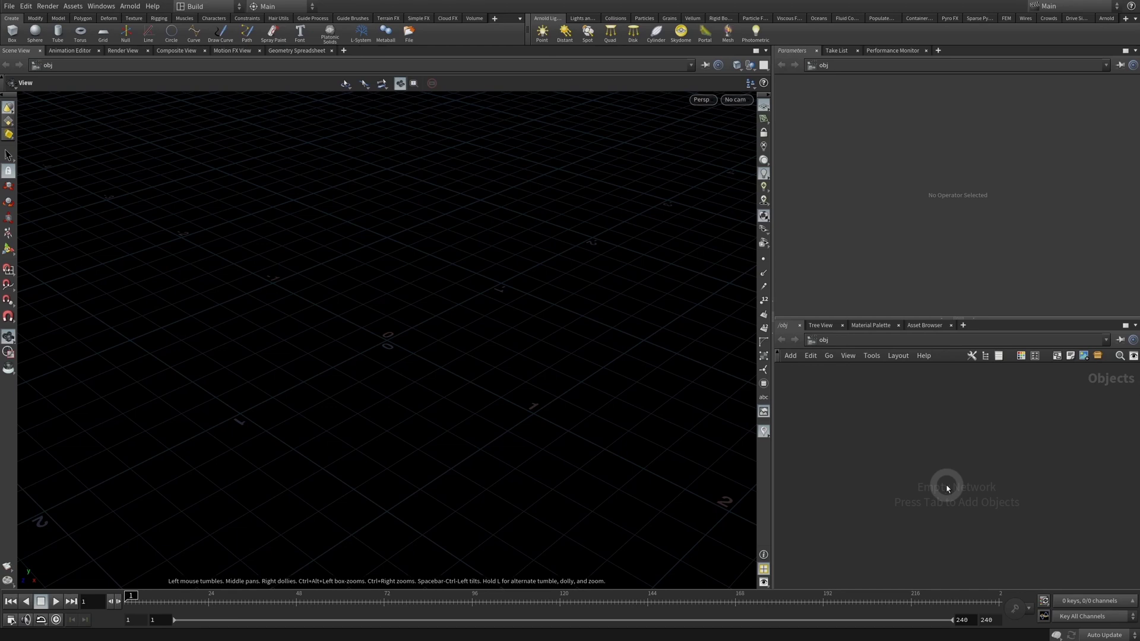
- Switch to the Excel workbook and examine the yearly and regional radish and cabbage cultivation-area tables on all five sheets
key("alt+Tab")
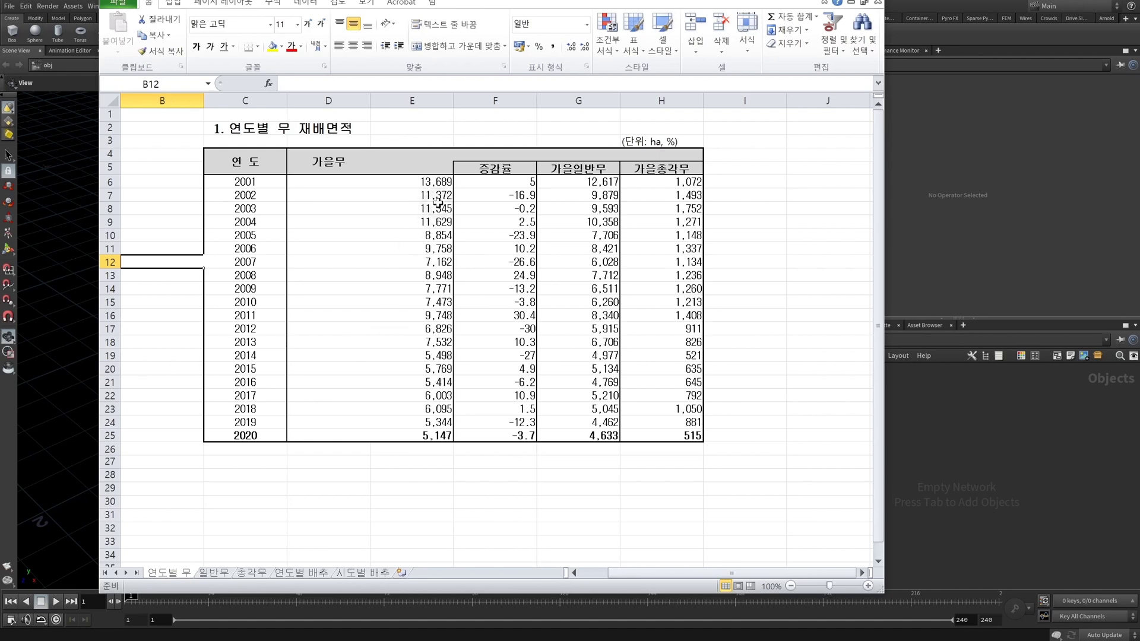
left_click(616, 168)
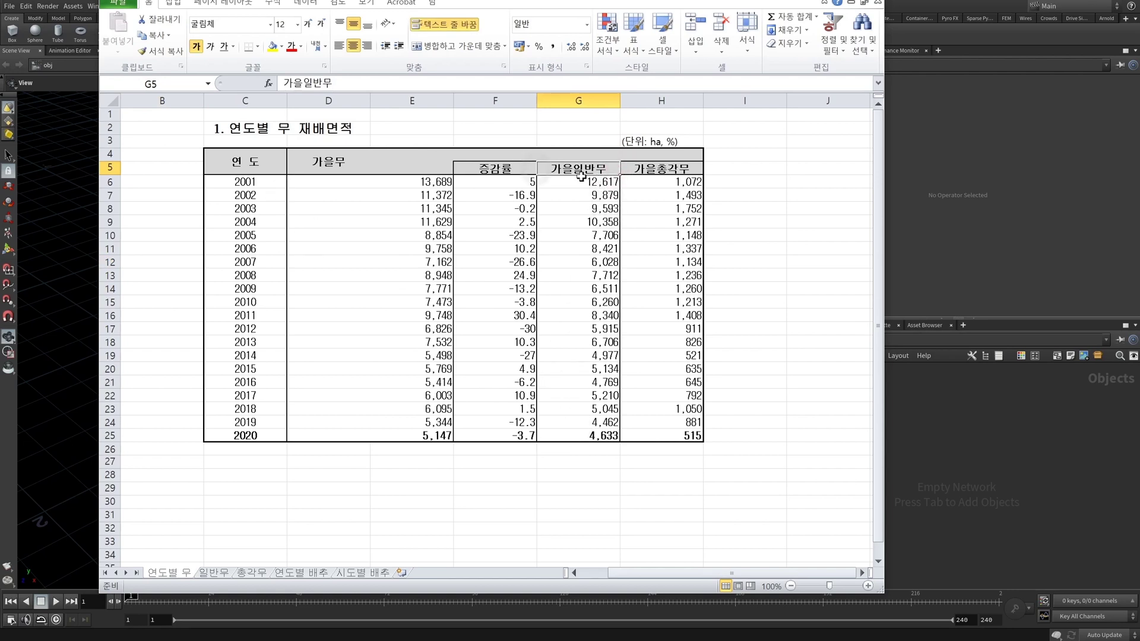
left_click(675, 170)
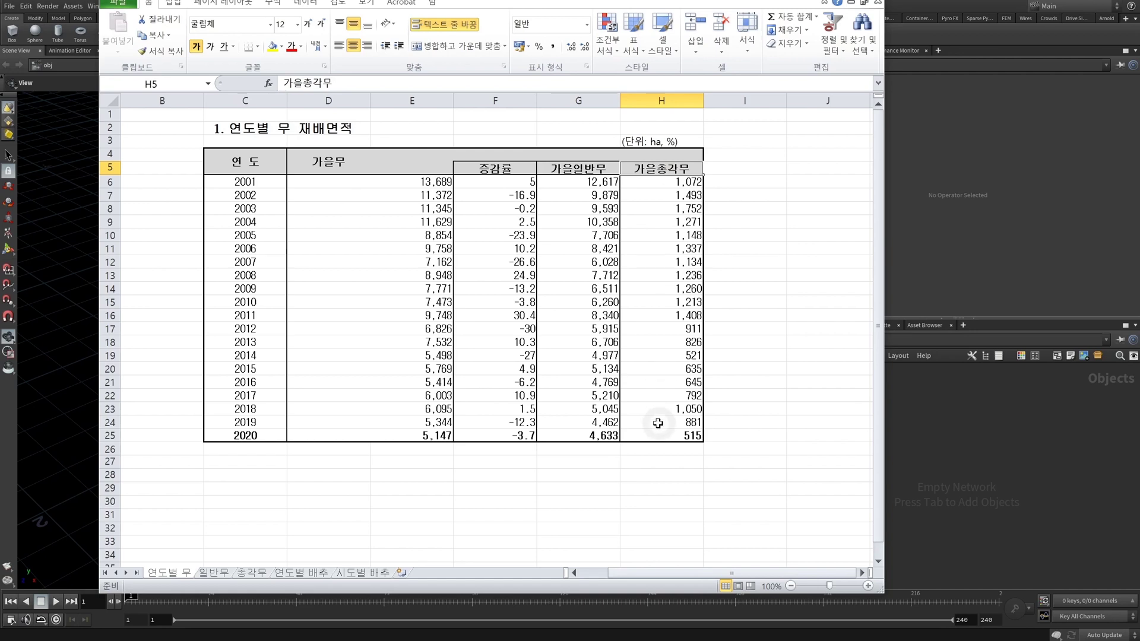
left_click(213, 574)
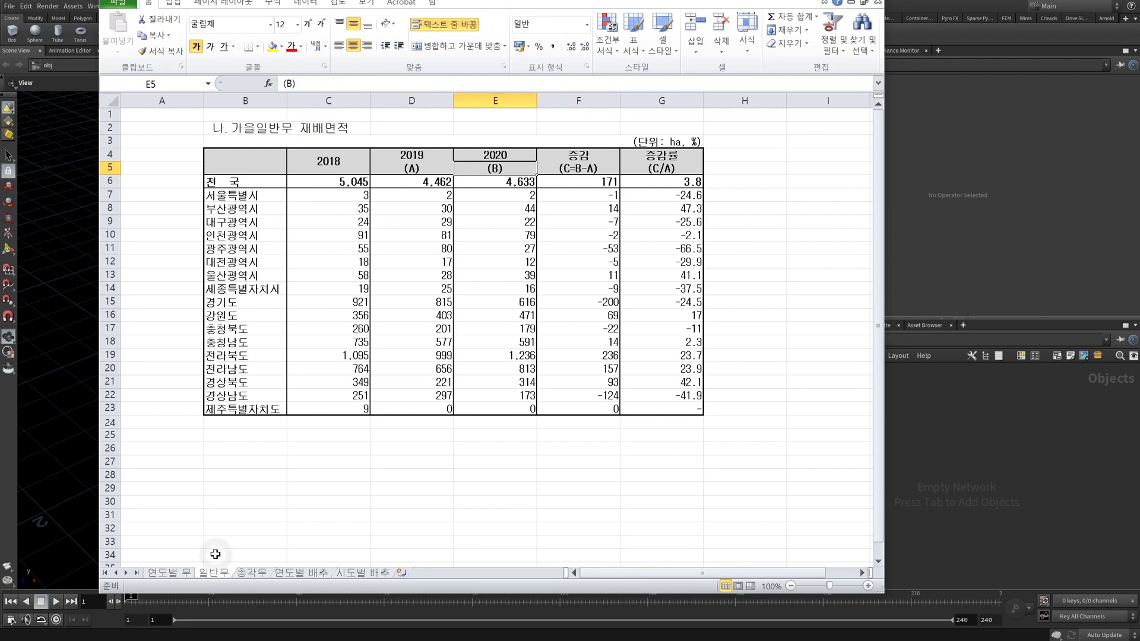
left_click(251, 573)
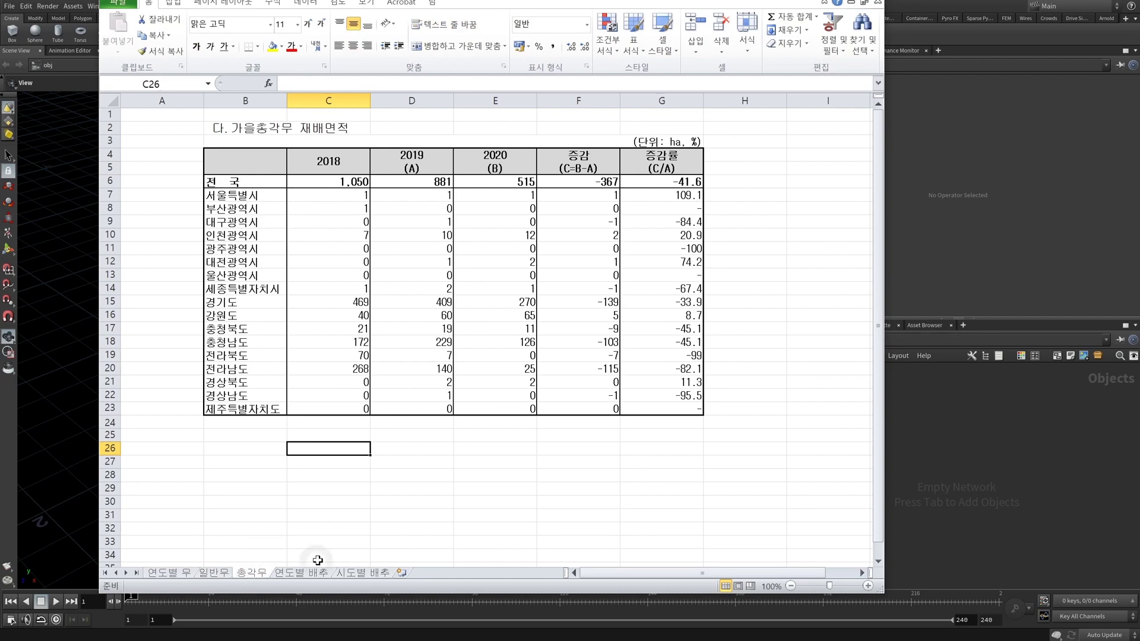
left_click(291, 574)
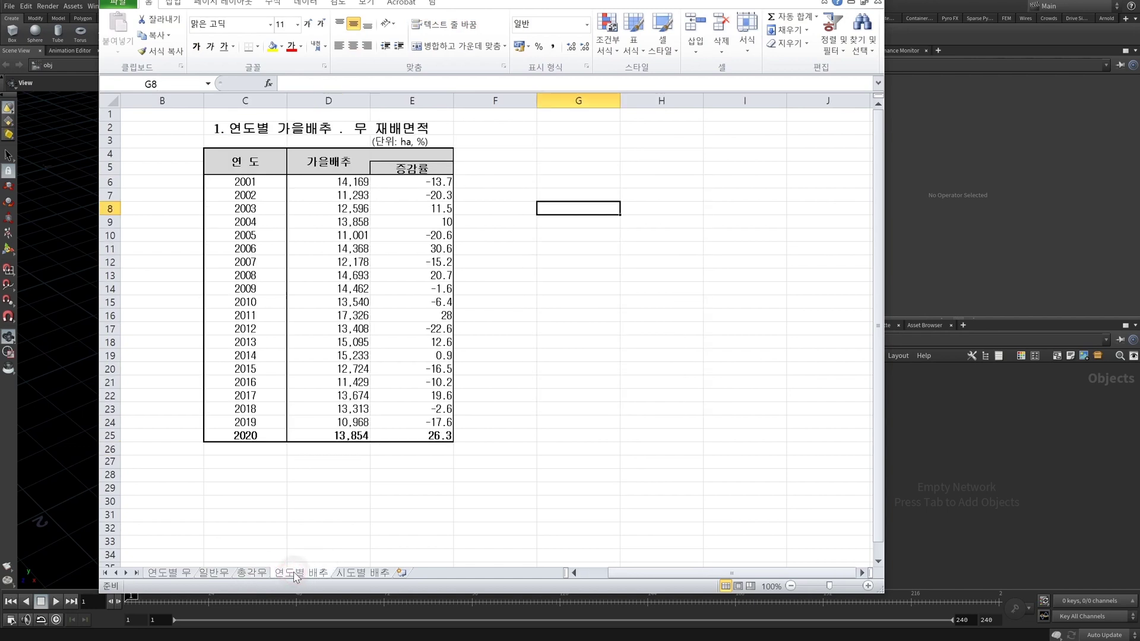
left_click(360, 574)
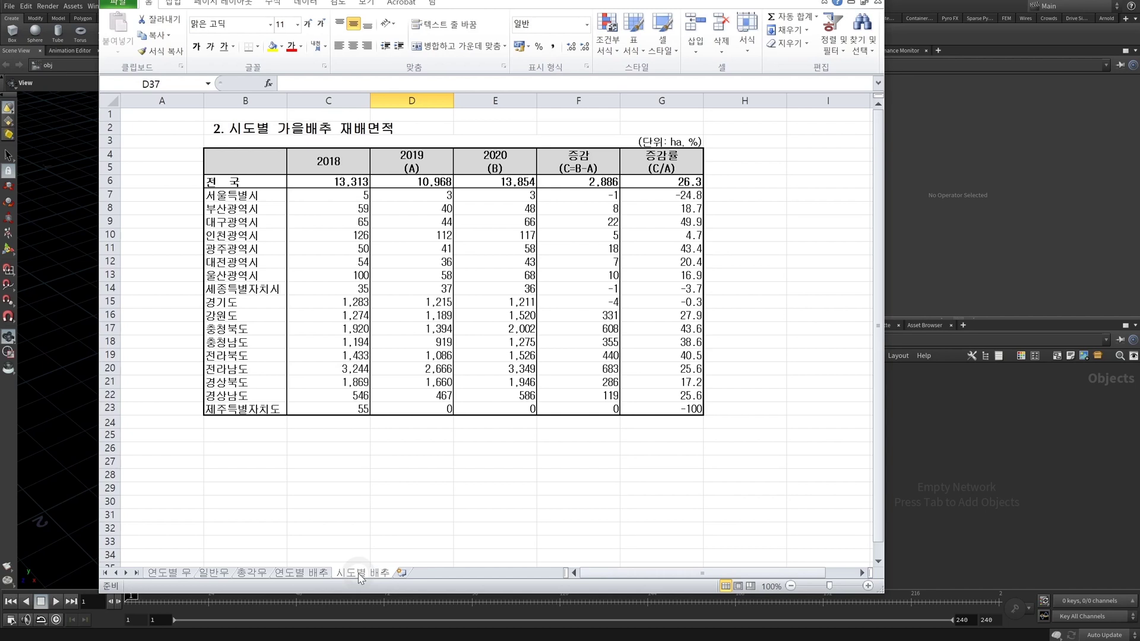
left_click(168, 573)
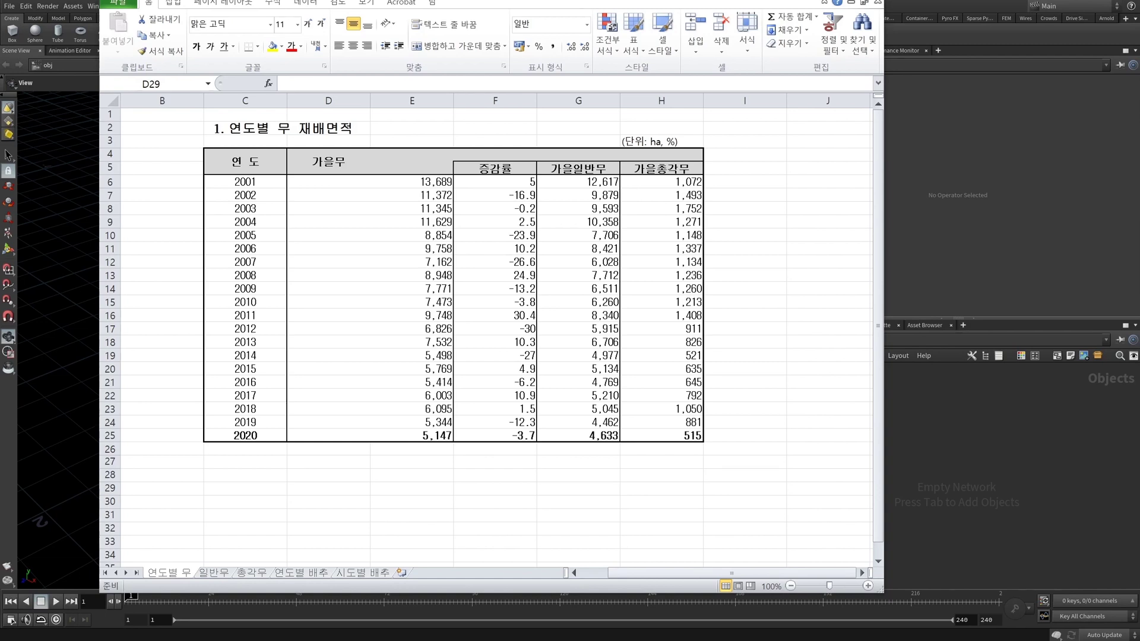
- Review the workbook and CSV versions in the student folder, from A_START.xlsx to G_DATA_only_Gunangle_edit.csv
left_click_drag(497, 152, 558, 138)
left_click(491, 408)
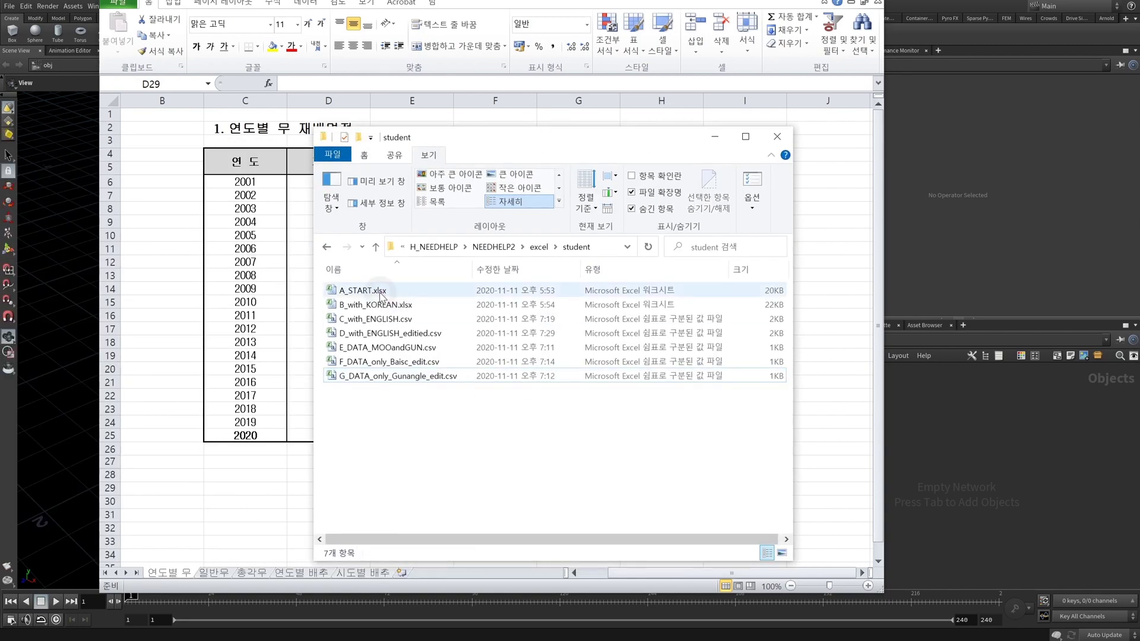
left_click(381, 291)
left_click(381, 304)
left_click(375, 432)
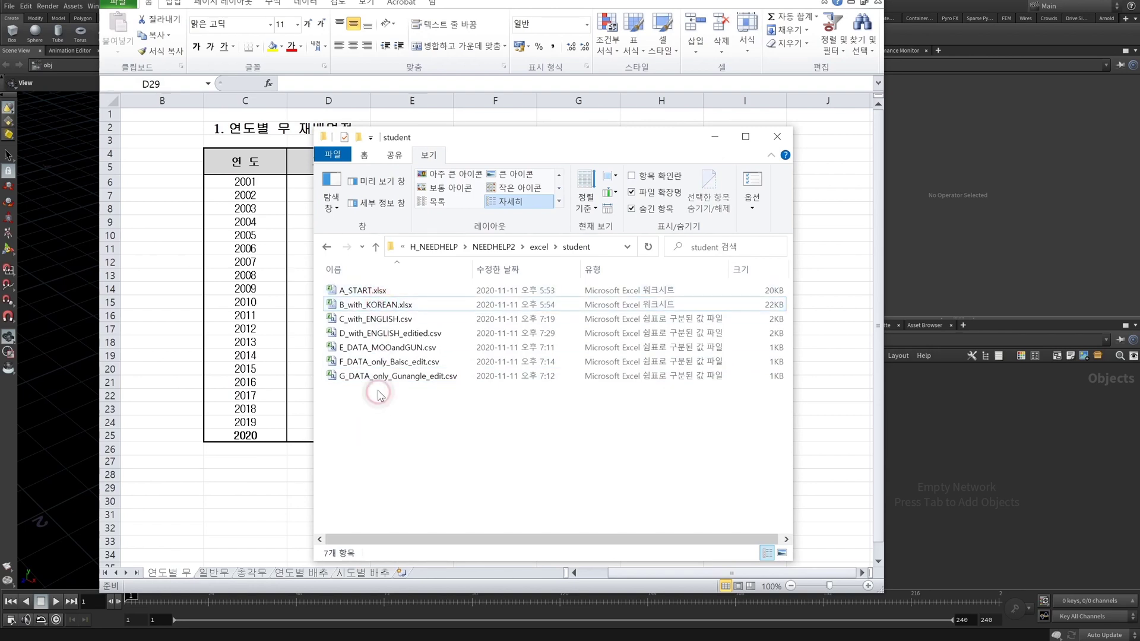
left_click(381, 321)
left_click(365, 381)
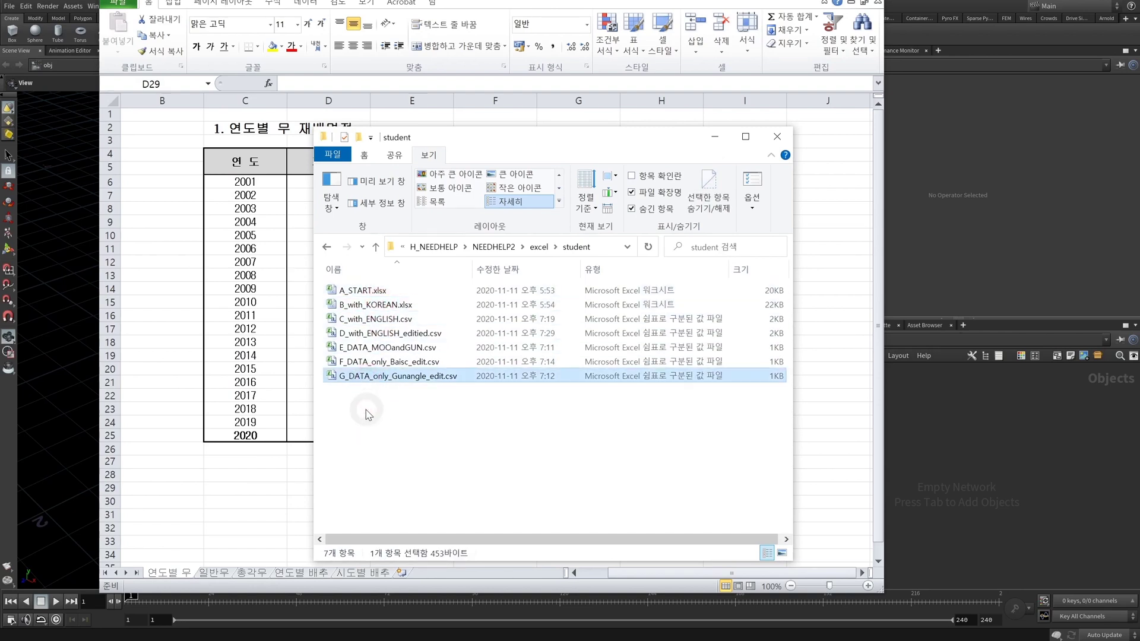
left_click(367, 410)
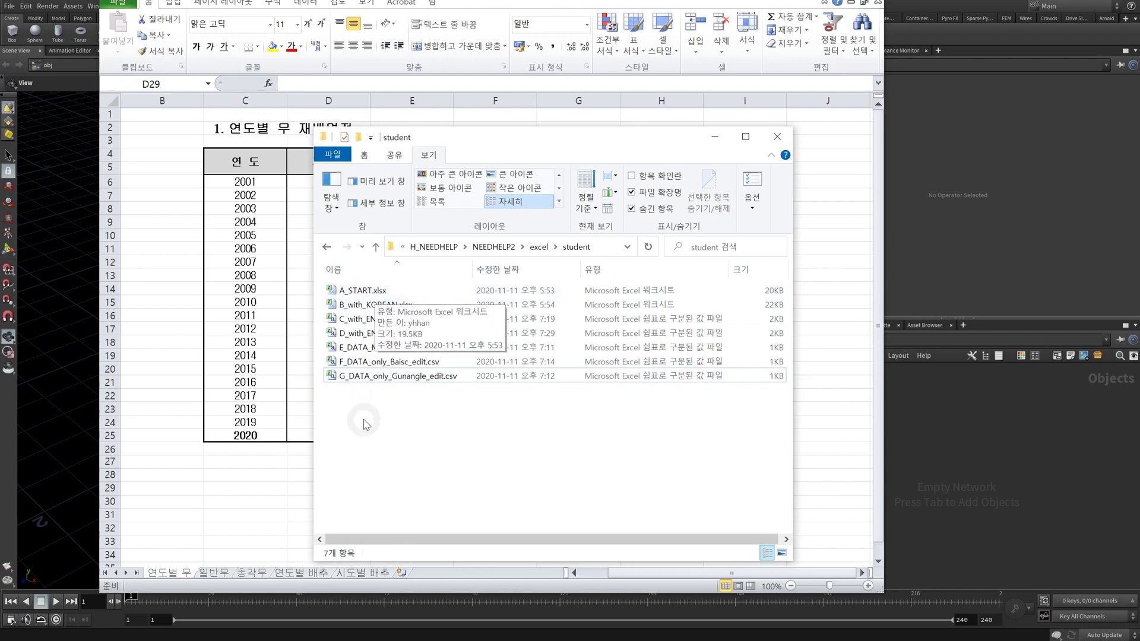
left_click(383, 321)
left_click(371, 376)
left_click(374, 407)
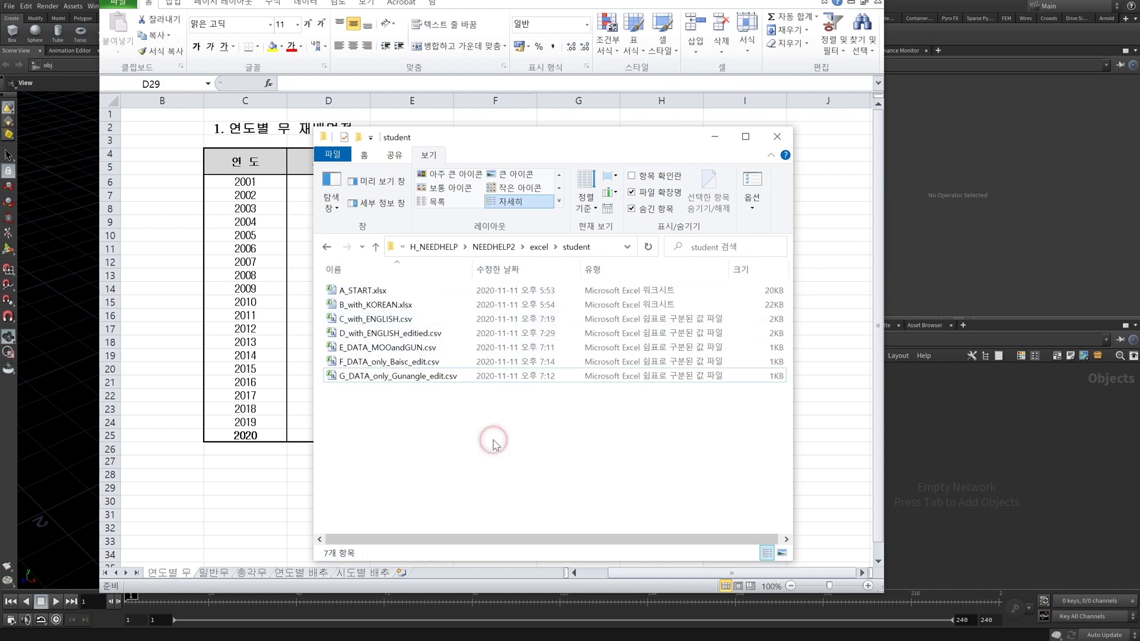
left_click(1007, 430)
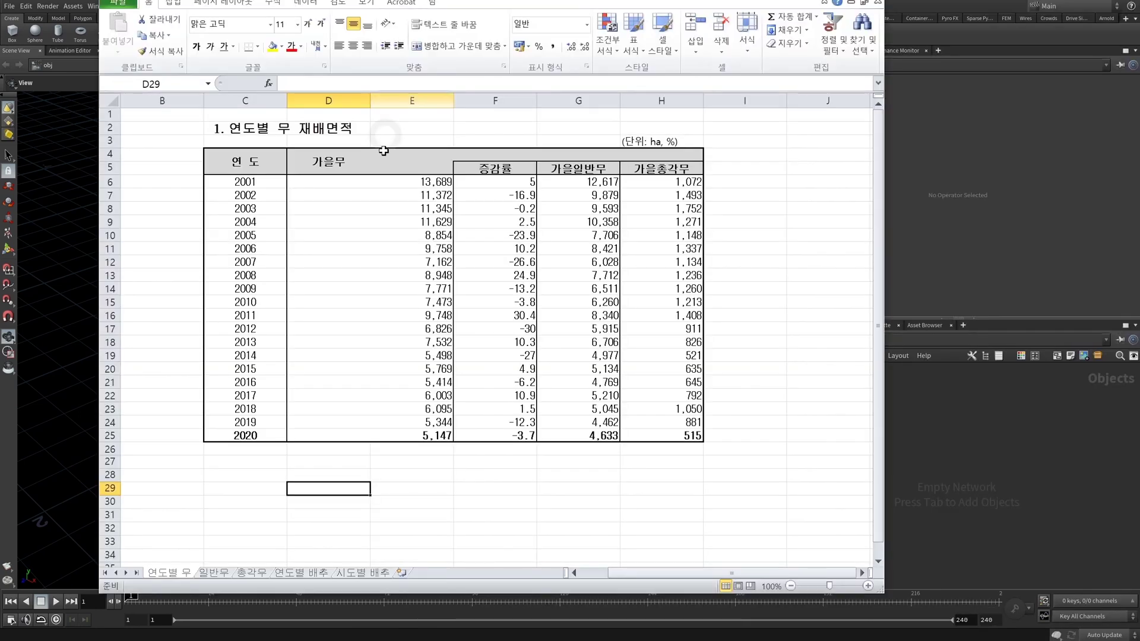
left_click(465, 477)
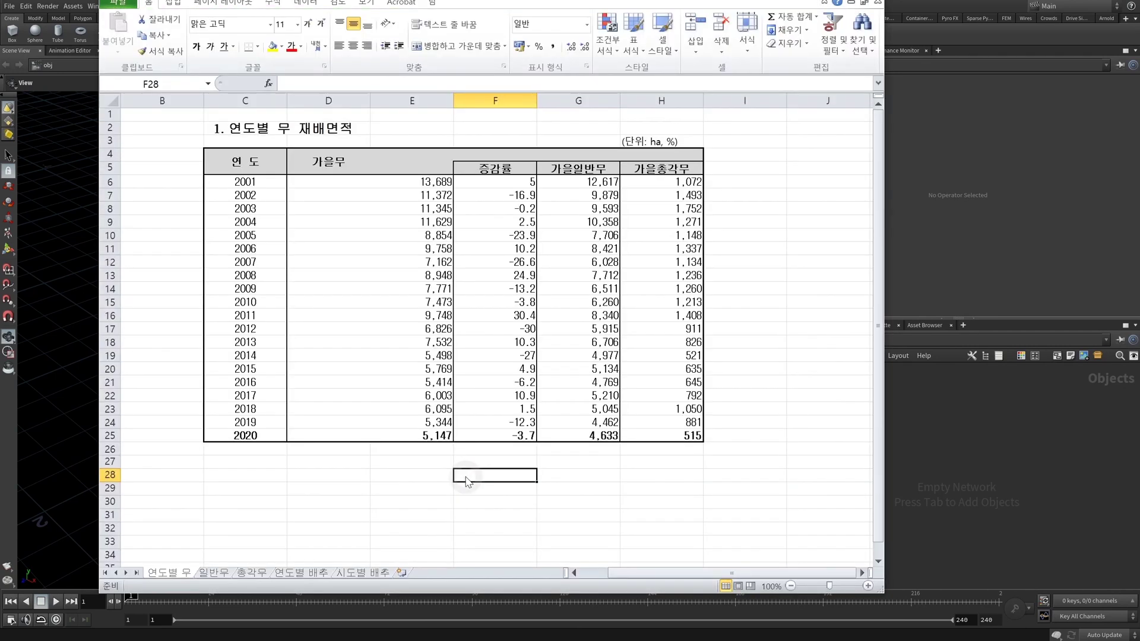
key("F12")
left_click_drag(300, 2, 362, 153)
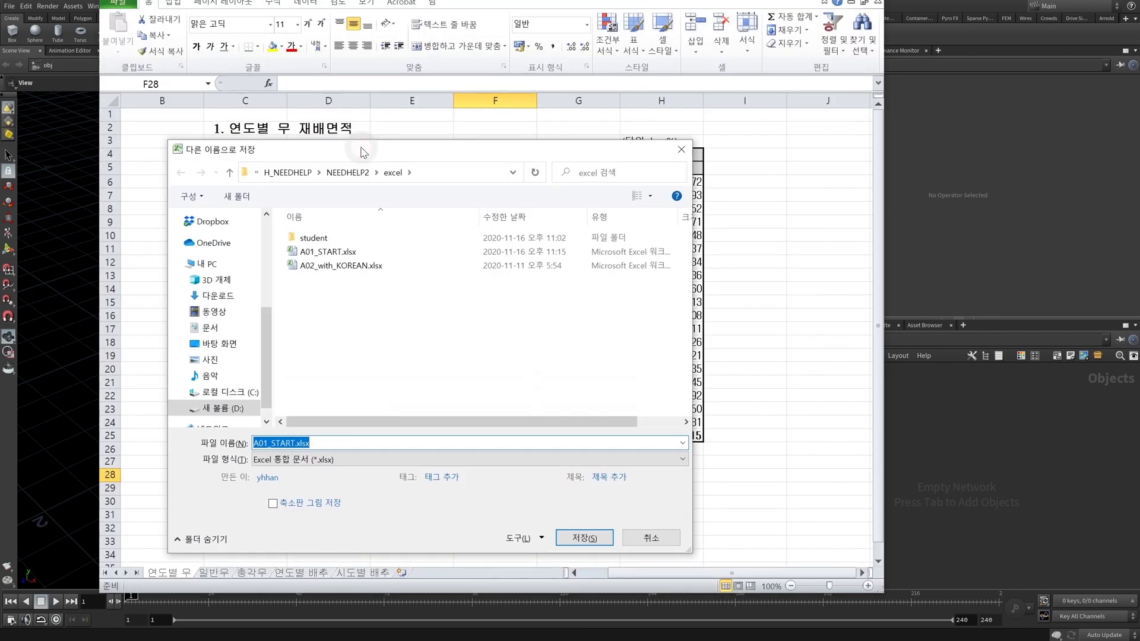
left_click(328, 460)
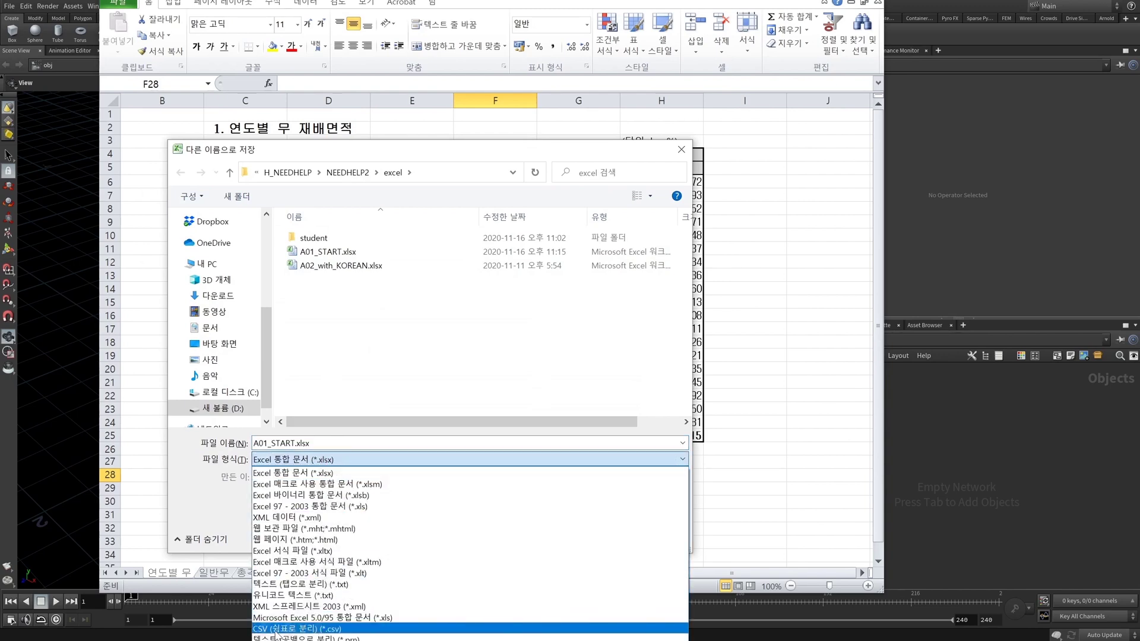
left_click(316, 630)
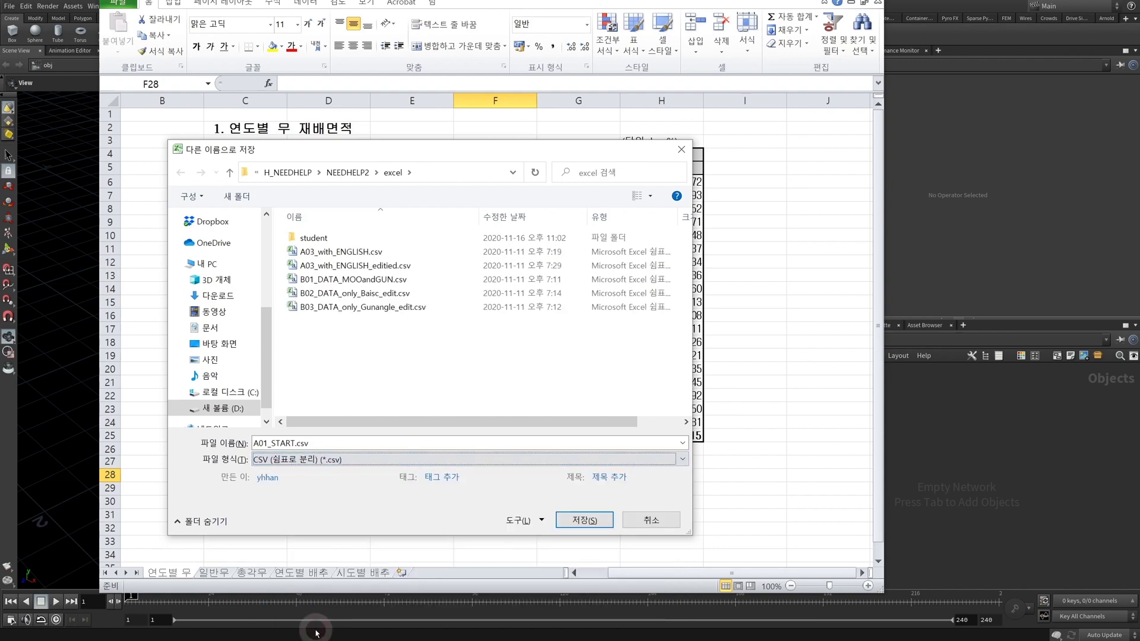
left_click(287, 444)
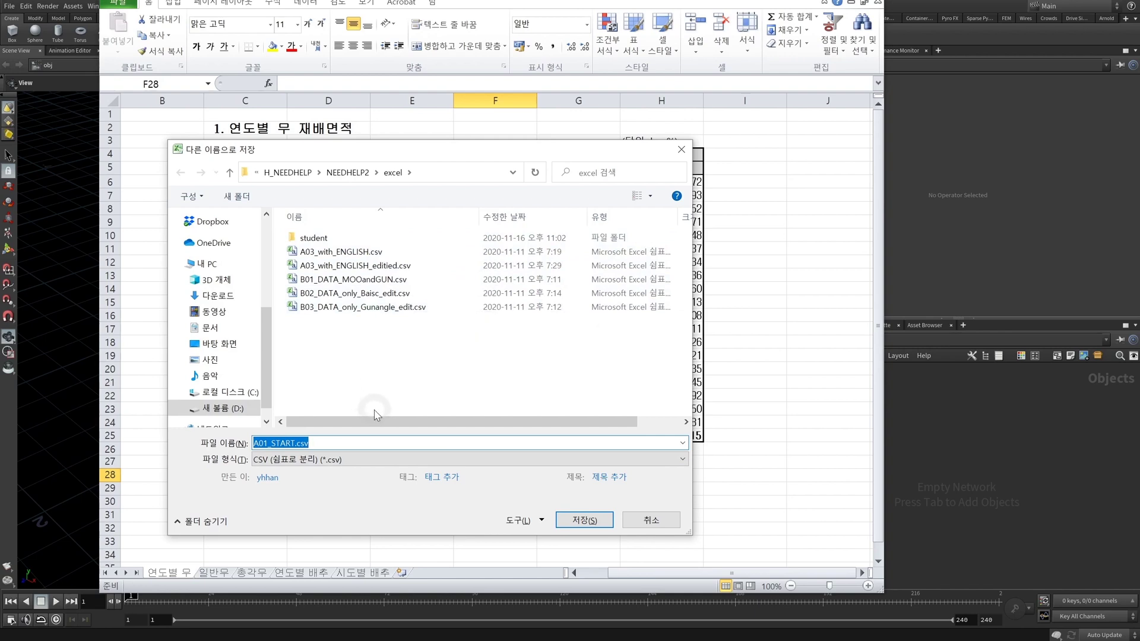
left_click(652, 520)
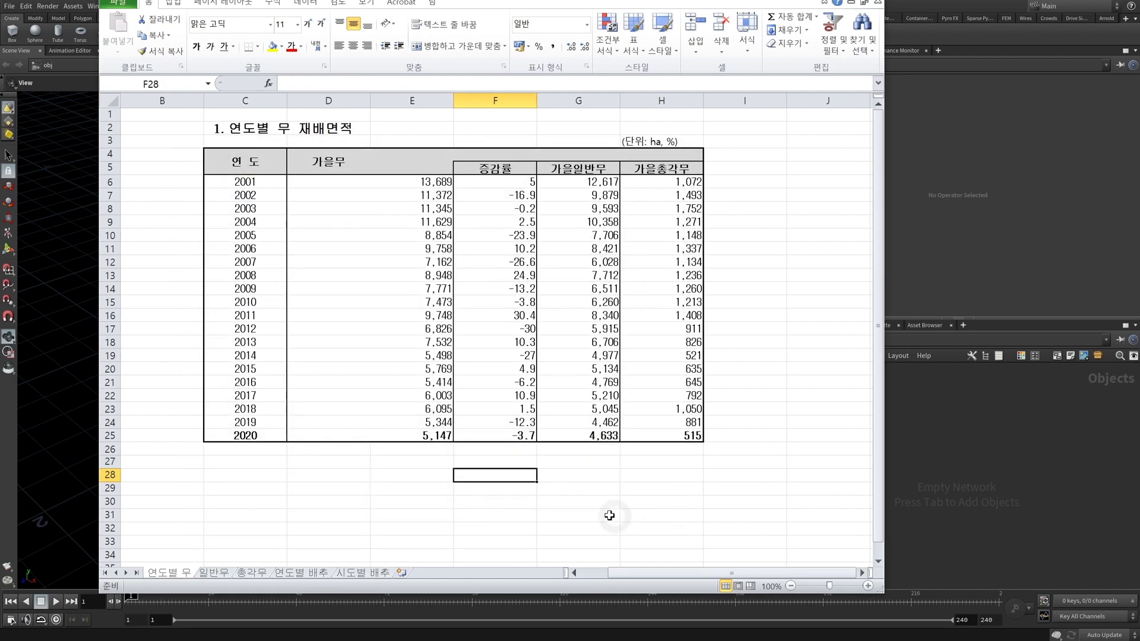
- Examine the radish tables combined on the 연도별 무 sheet and compare them with the 일반무 and 총각무 sheets
left_click(563, 504)
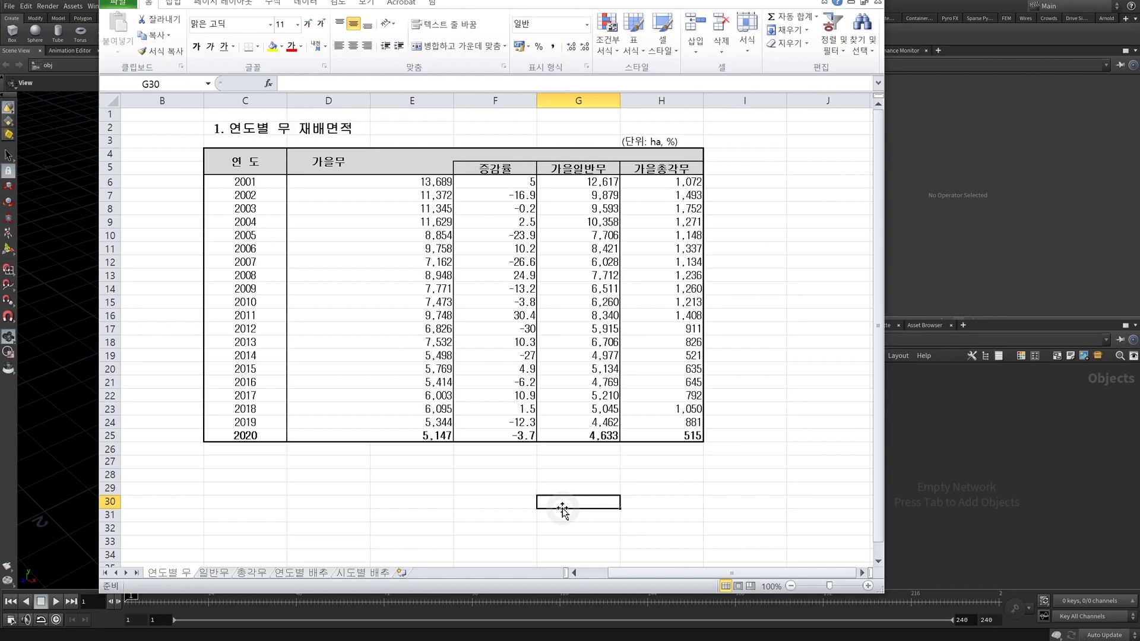
scroll(562, 509, "down", 1, "ctrl")
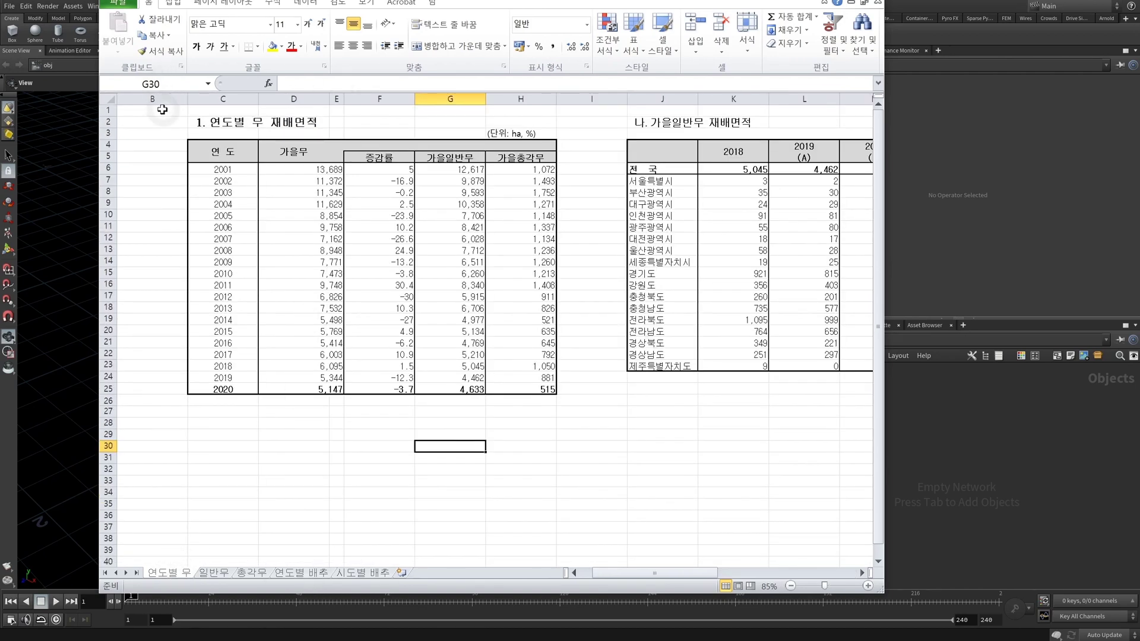
left_click_drag(151, 110, 568, 444)
left_click(570, 457)
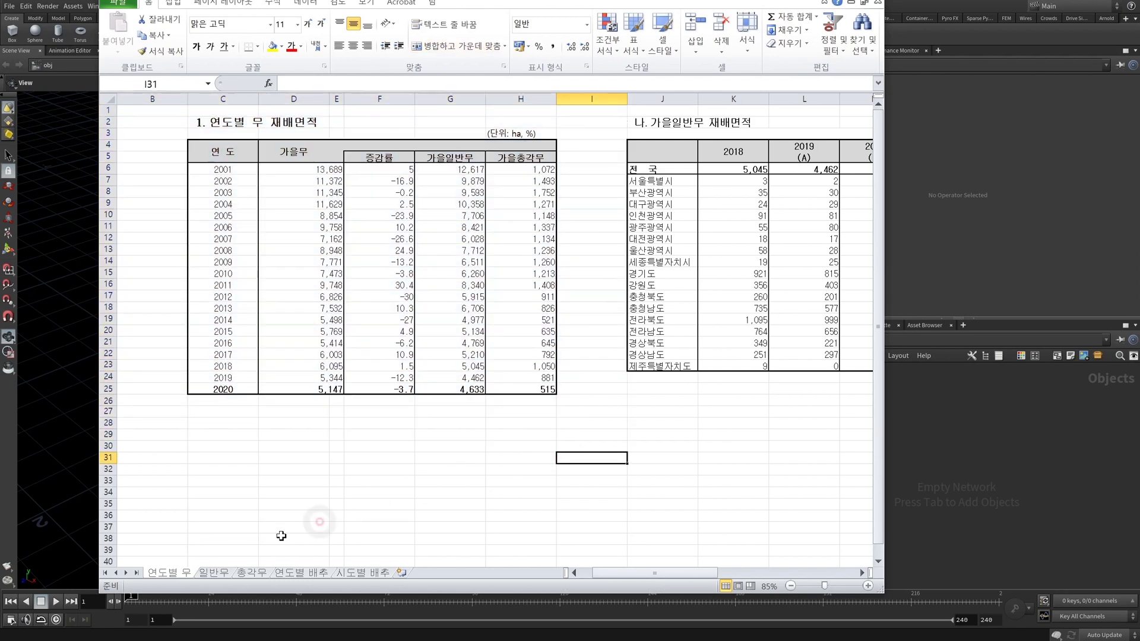
scroll(605, 561, "left", 1)
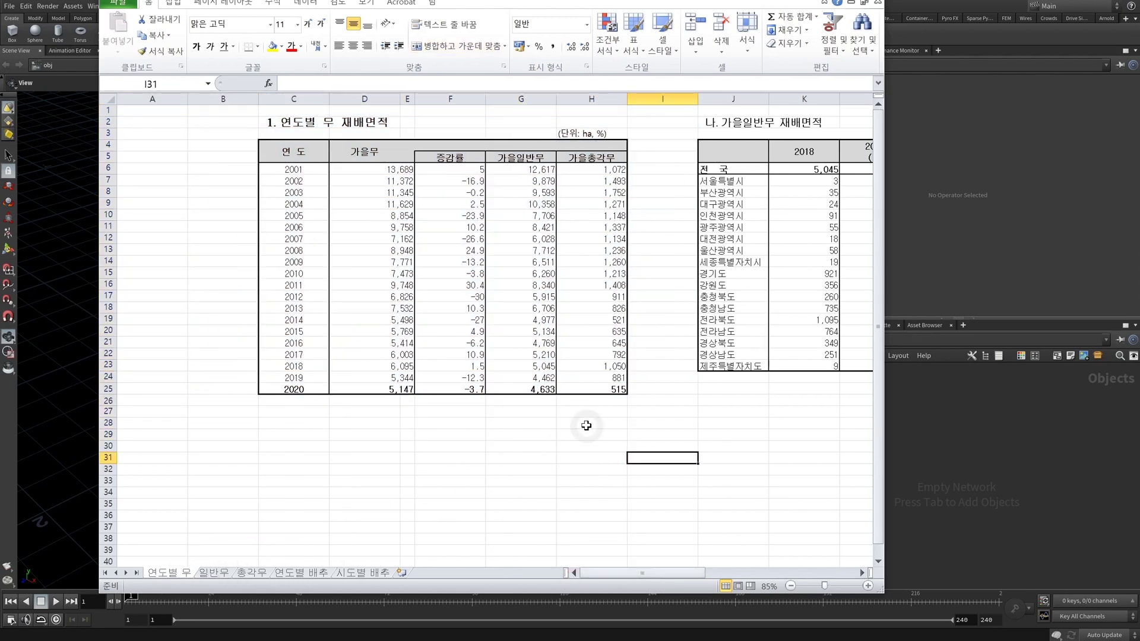
scroll(567, 436, "down", 2, "ctrl")
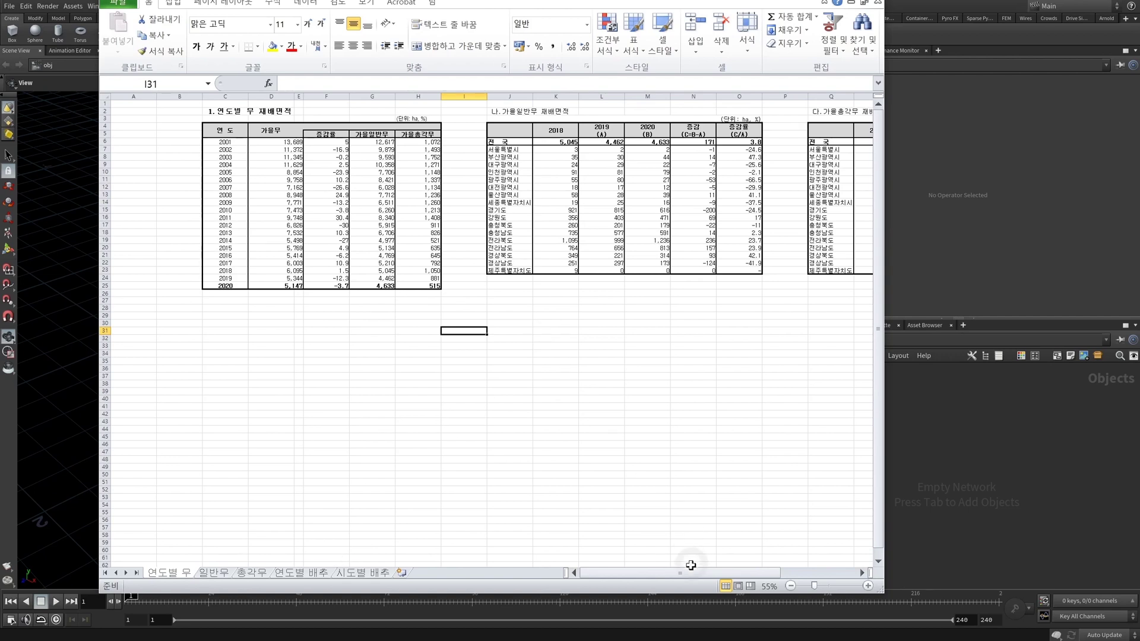
left_click_drag(690, 573, 598, 589)
left_click(214, 572)
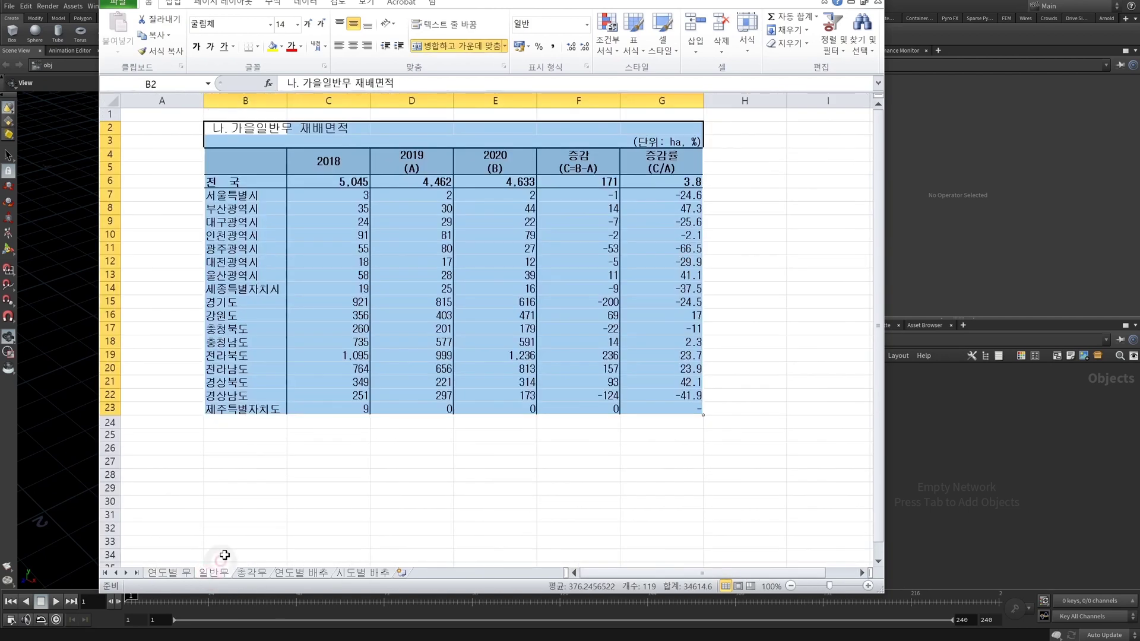
left_click(253, 572)
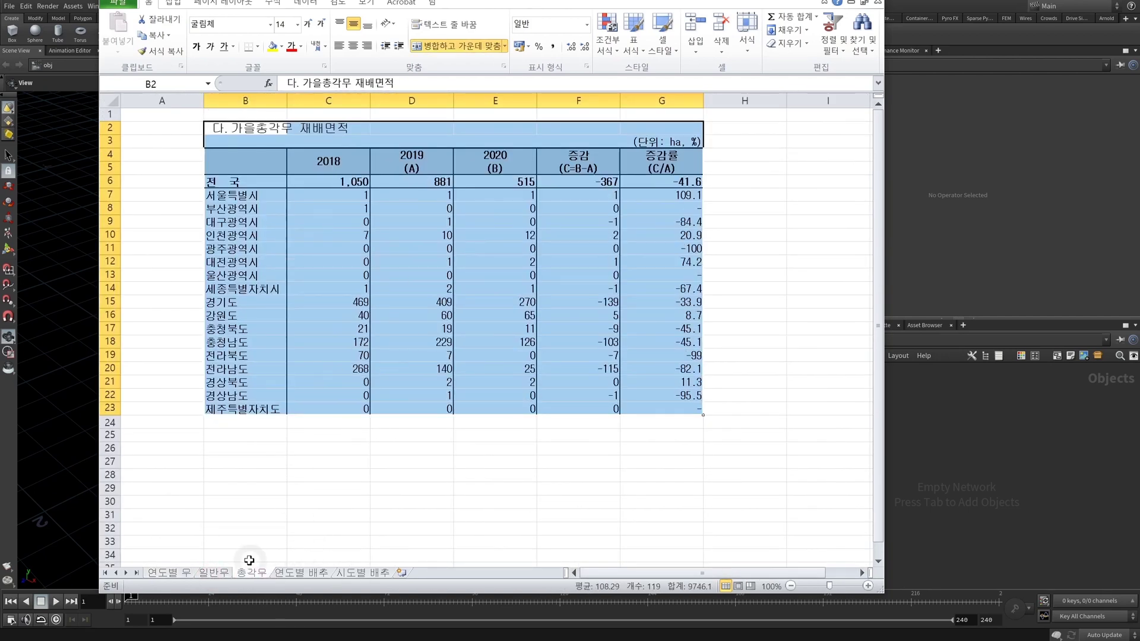
left_click(169, 572)
left_click_drag(737, 573, 677, 571)
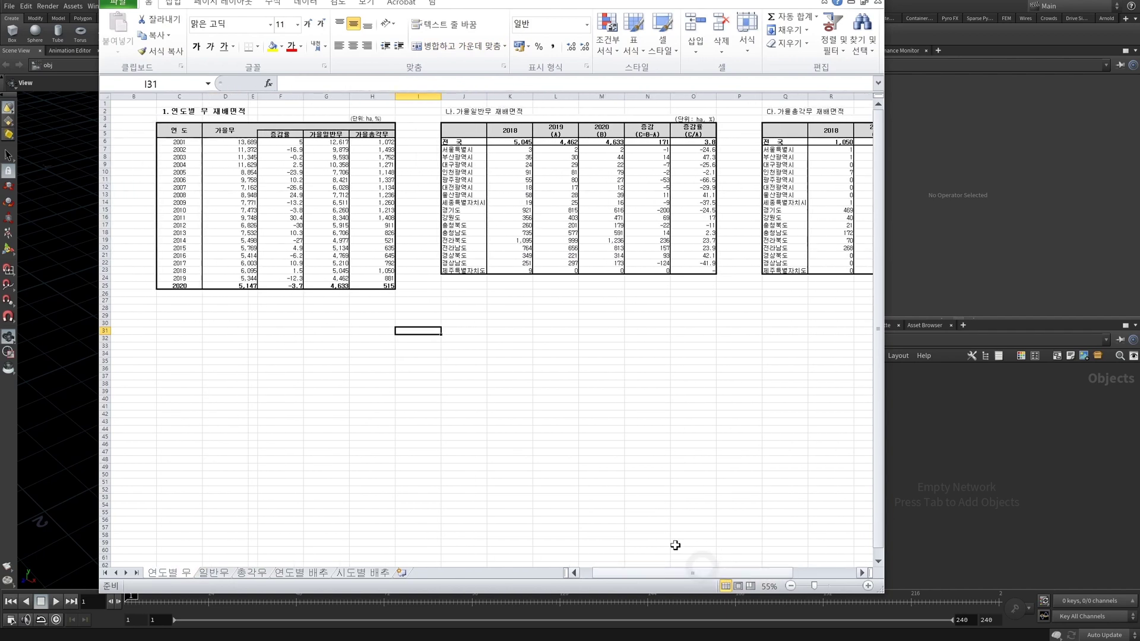
left_click(229, 112)
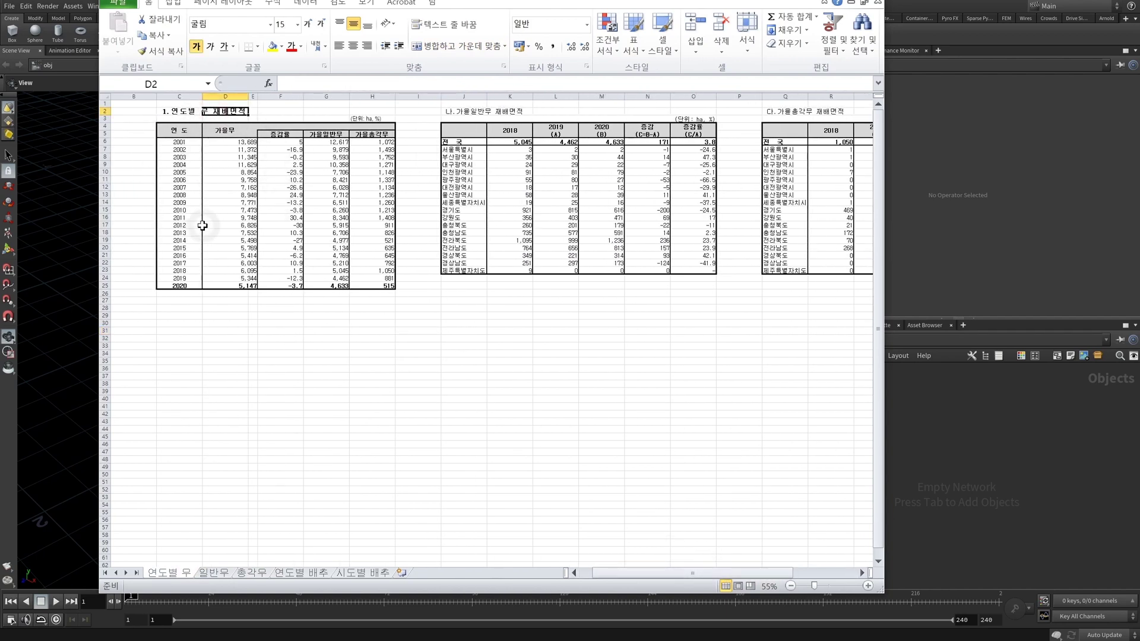
key("F12")
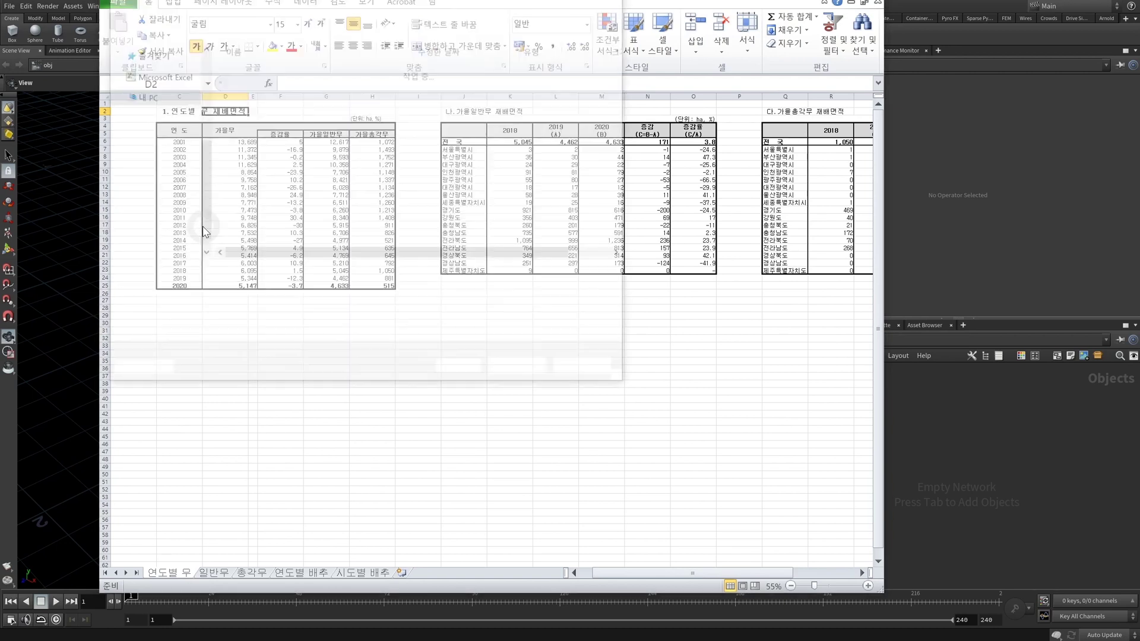
left_click(265, 292)
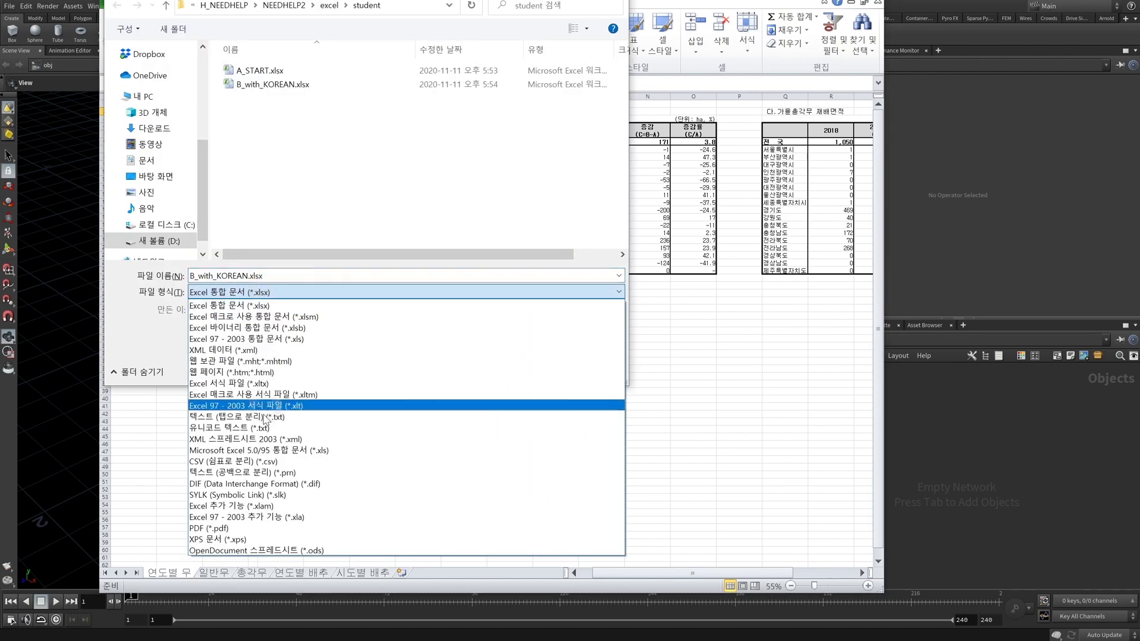
left_click(207, 465)
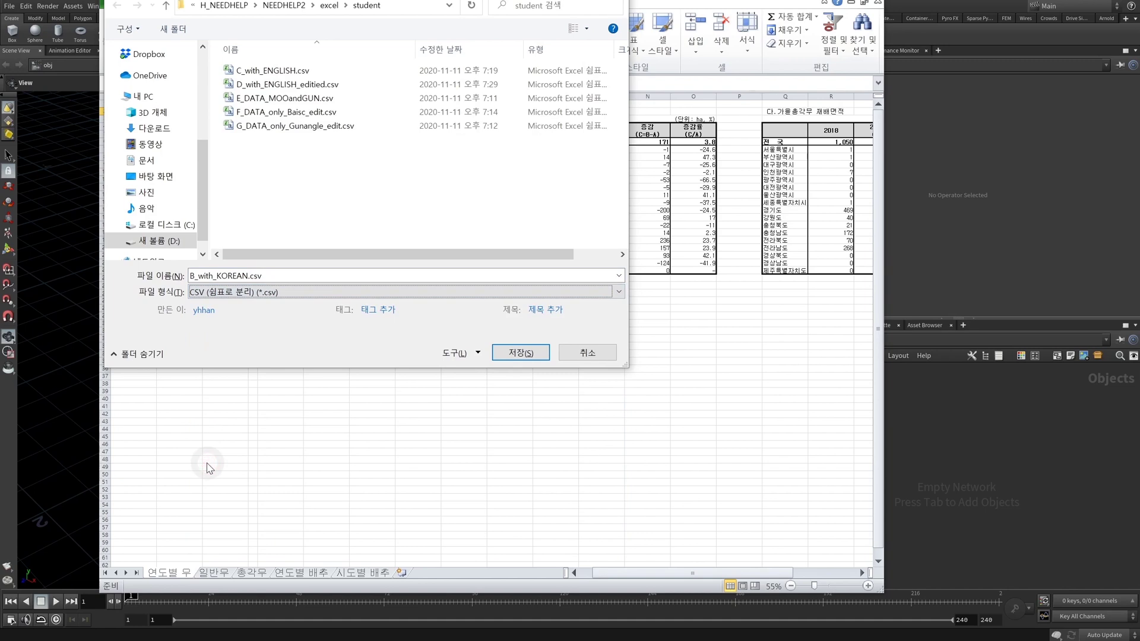
left_click(261, 72)
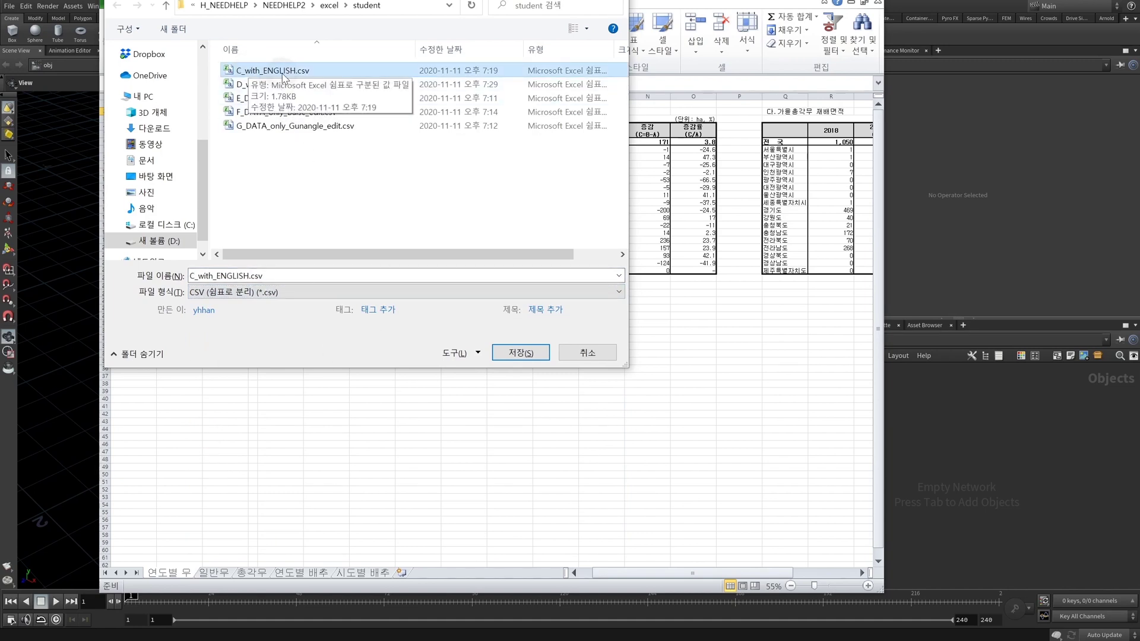
left_click(588, 355)
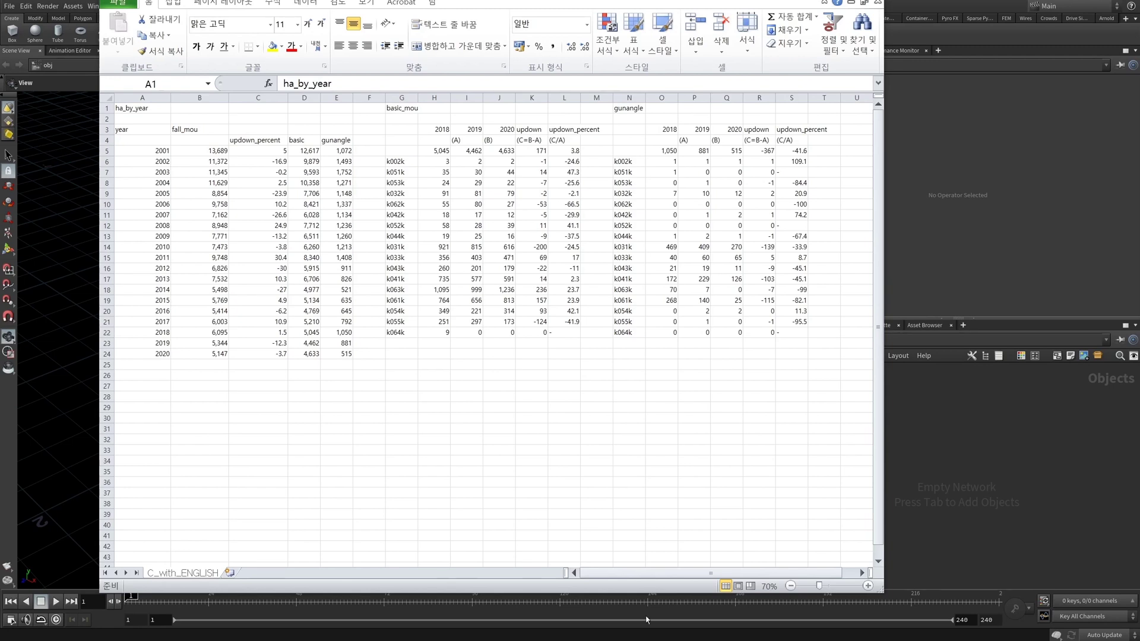
- Examine the English-labelled ha_by_year, basic_mou and gunangle tables, including the comma-formatted values in the fall_mou, basic and gunangle columns
left_click(403, 112)
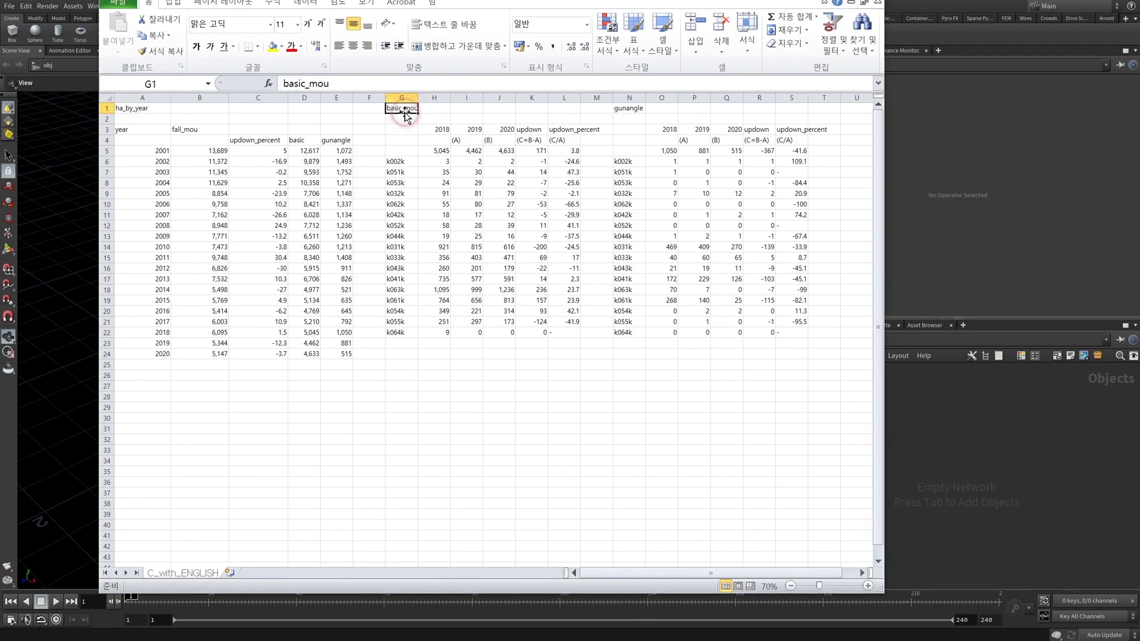
left_click(625, 110)
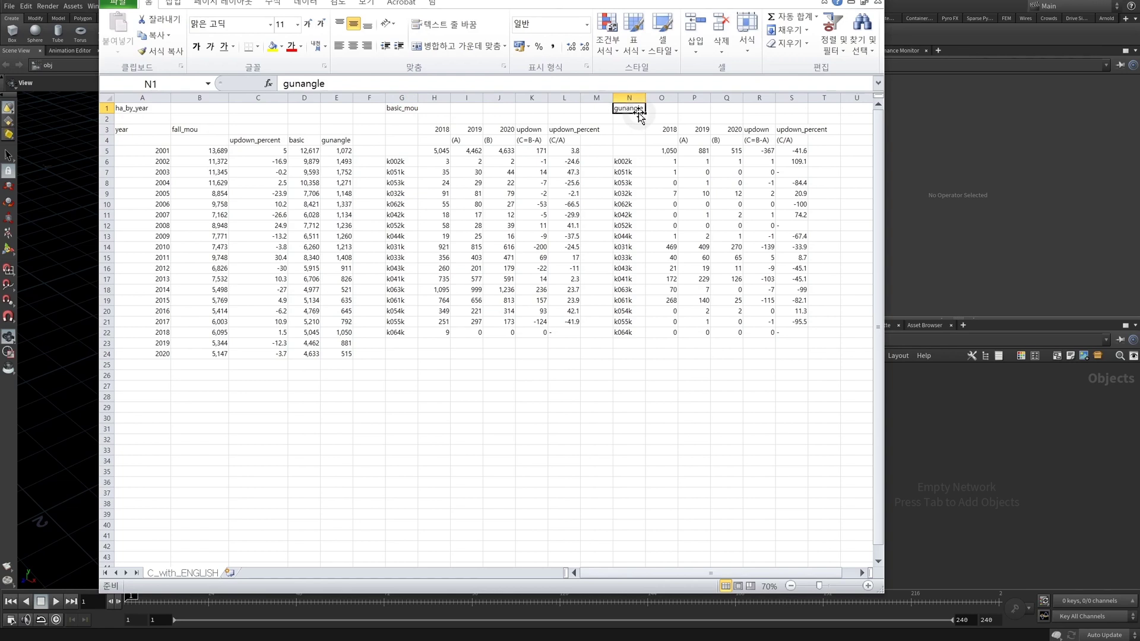
left_click(469, 375)
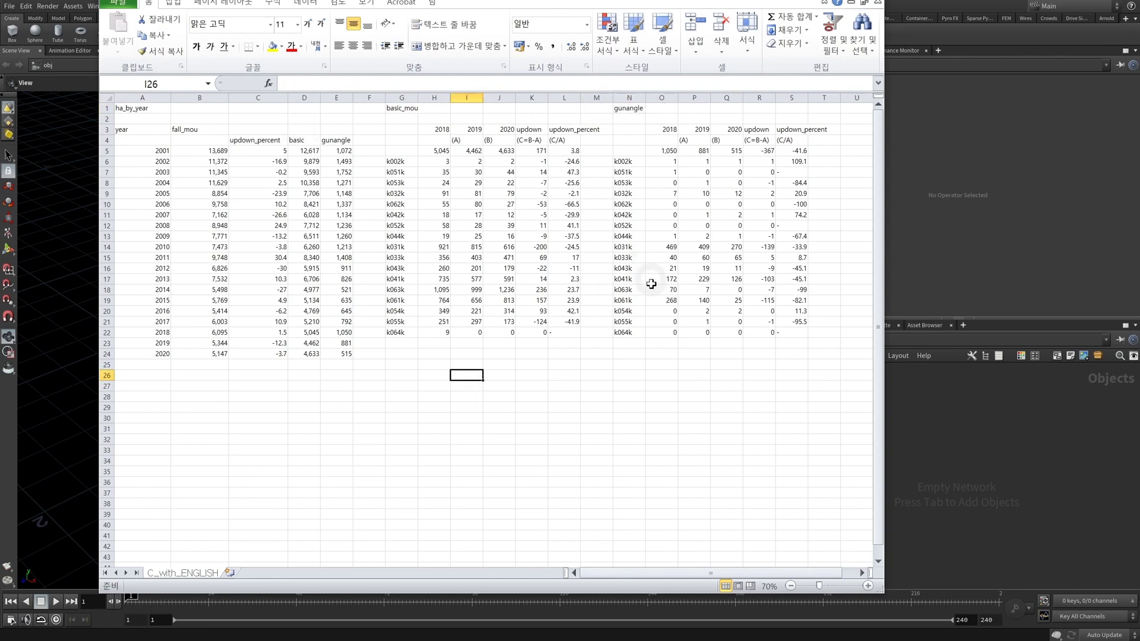
left_click(158, 150)
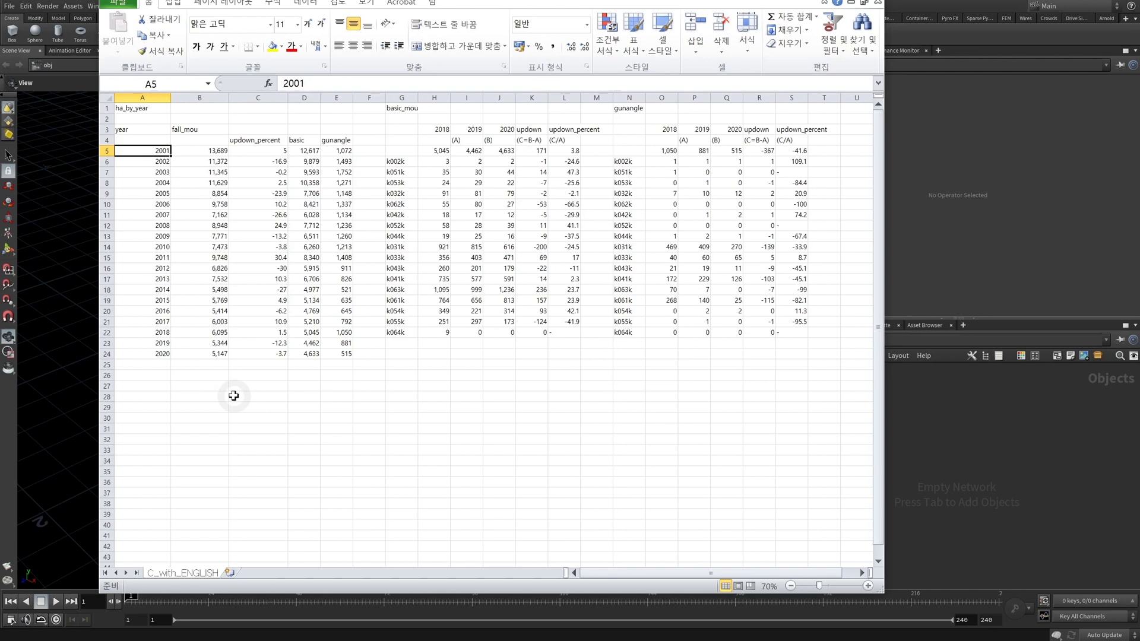
left_click(130, 130)
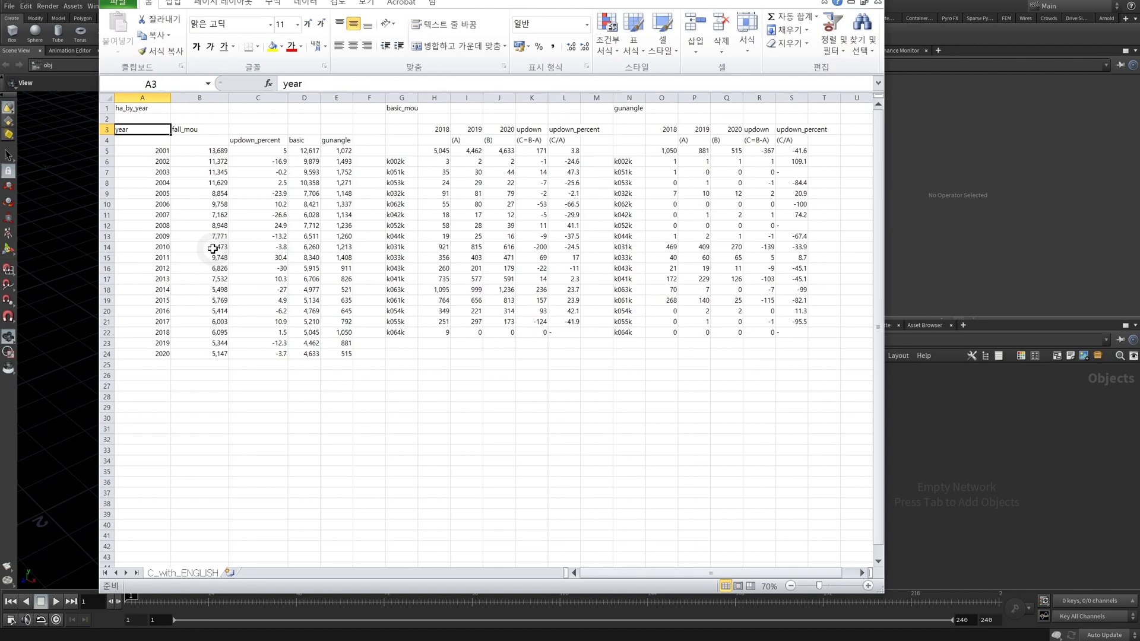
left_click(273, 118)
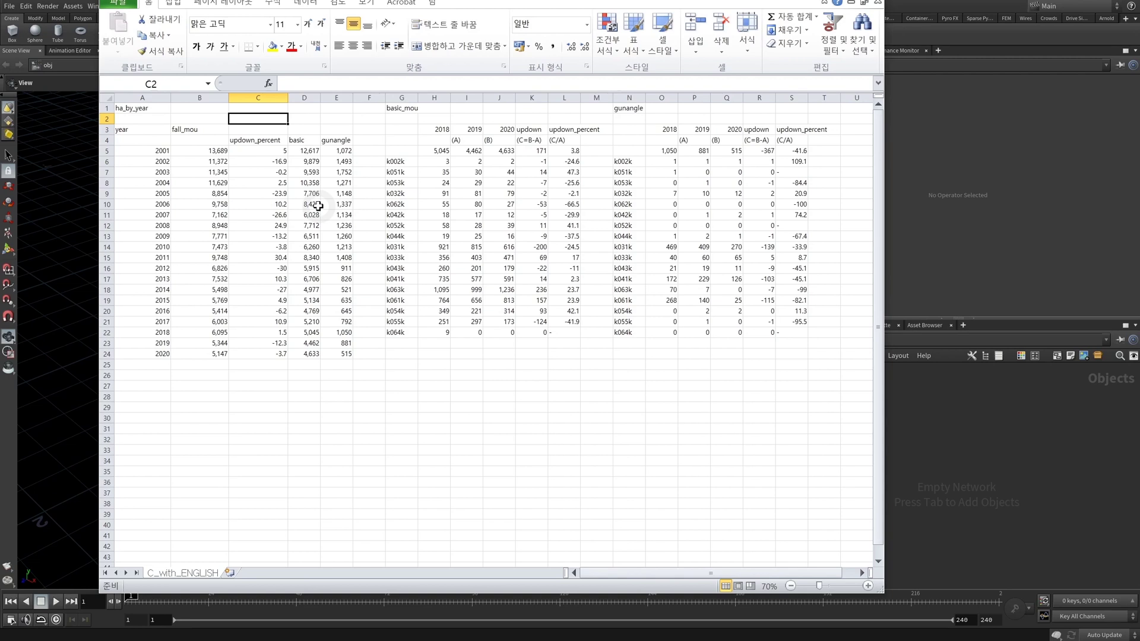
left_click(223, 161)
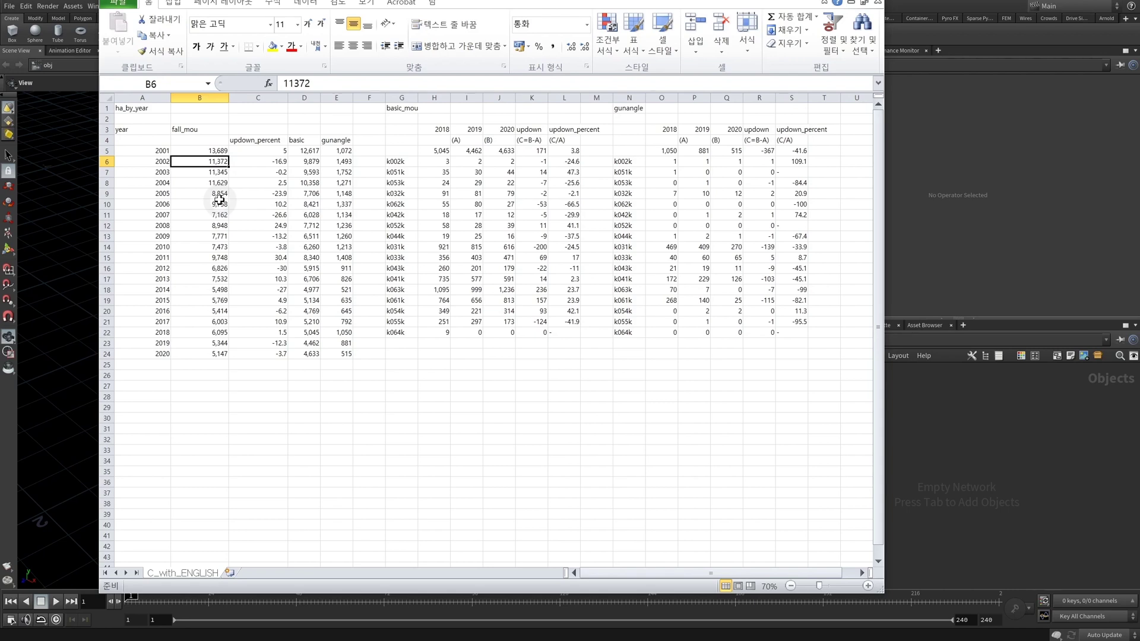
left_click(144, 129)
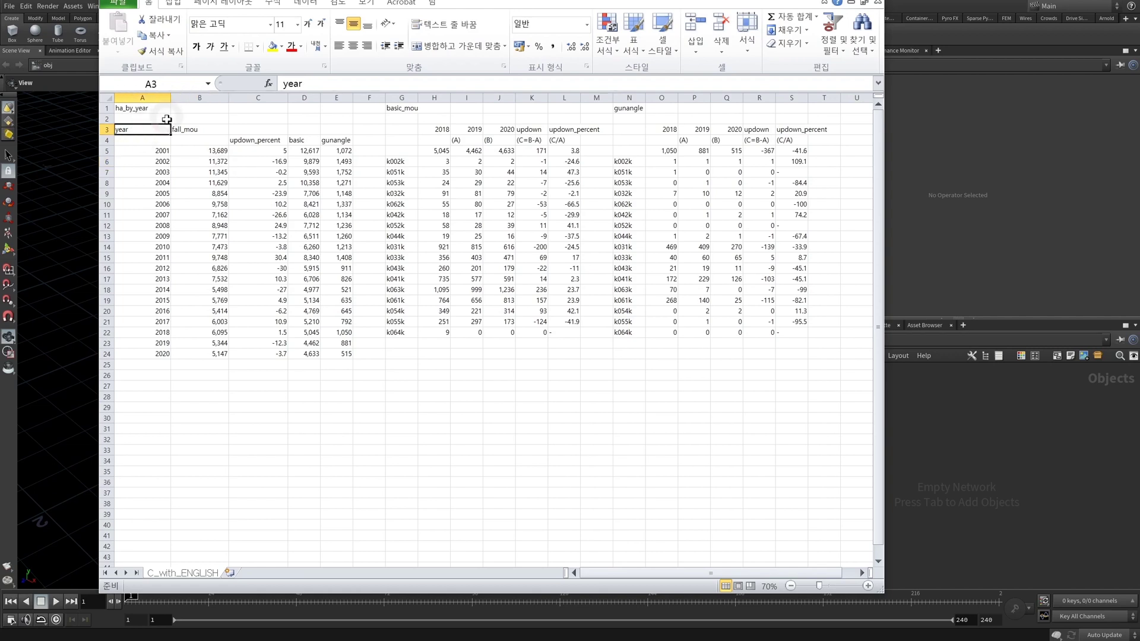
left_click(265, 164)
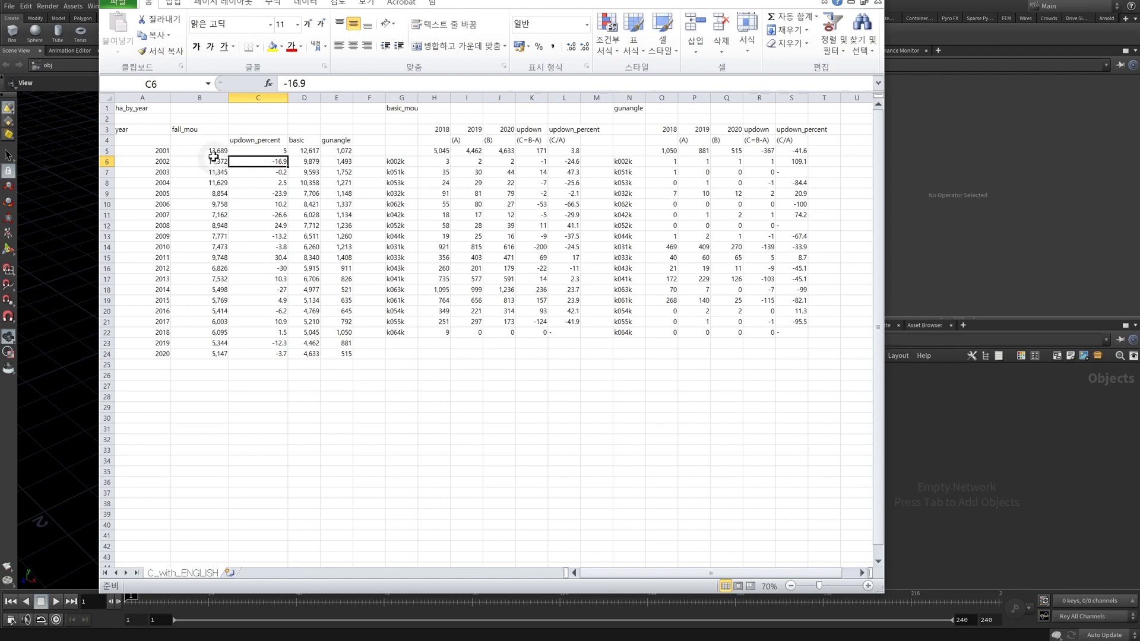
left_click_drag(213, 151, 209, 351)
left_click_drag(304, 151, 306, 356)
left_click_drag(335, 153, 334, 257)
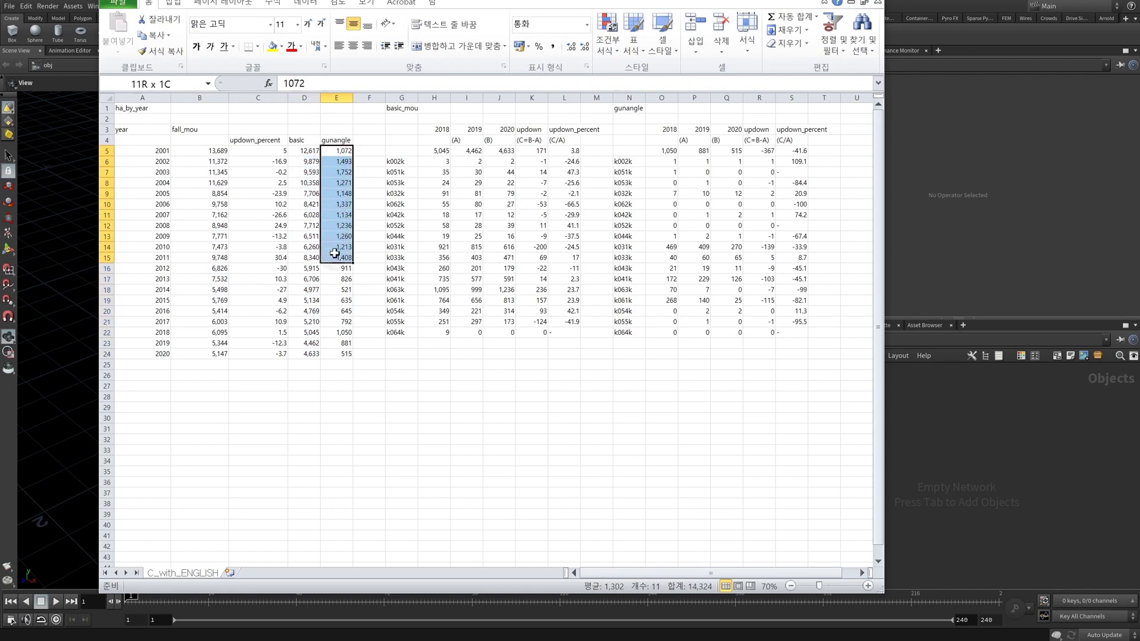
left_click(364, 258)
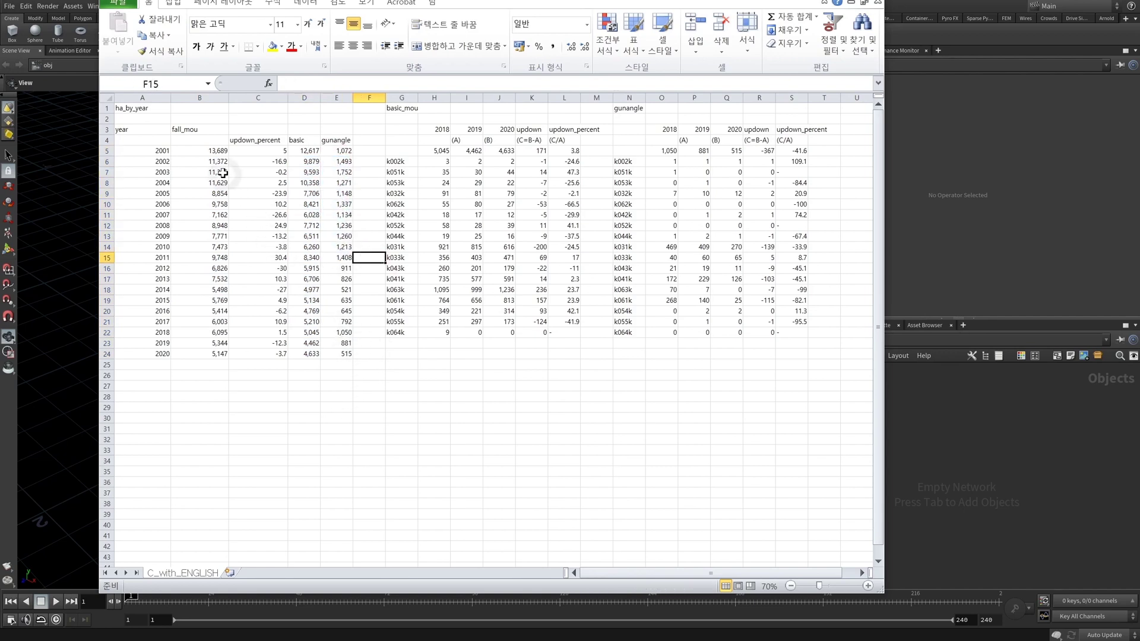
- Set the yearly fall_mou, updown_percent, basic and gunangle values in B5:E24 to the General (일반) number format
left_click_drag(202, 151, 203, 355)
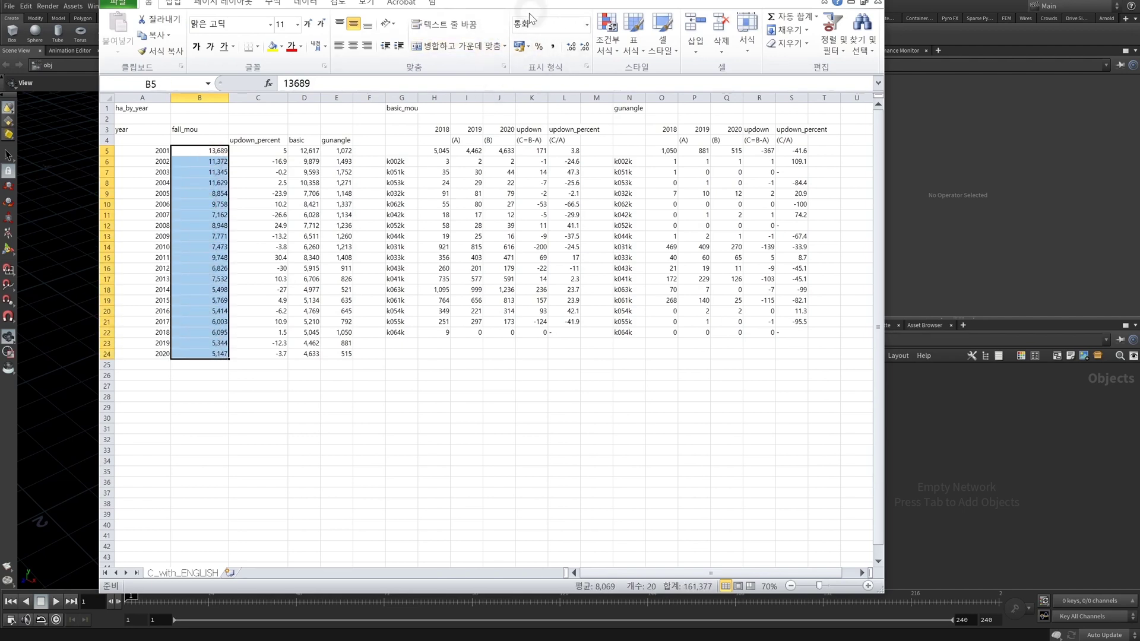
left_click(586, 24)
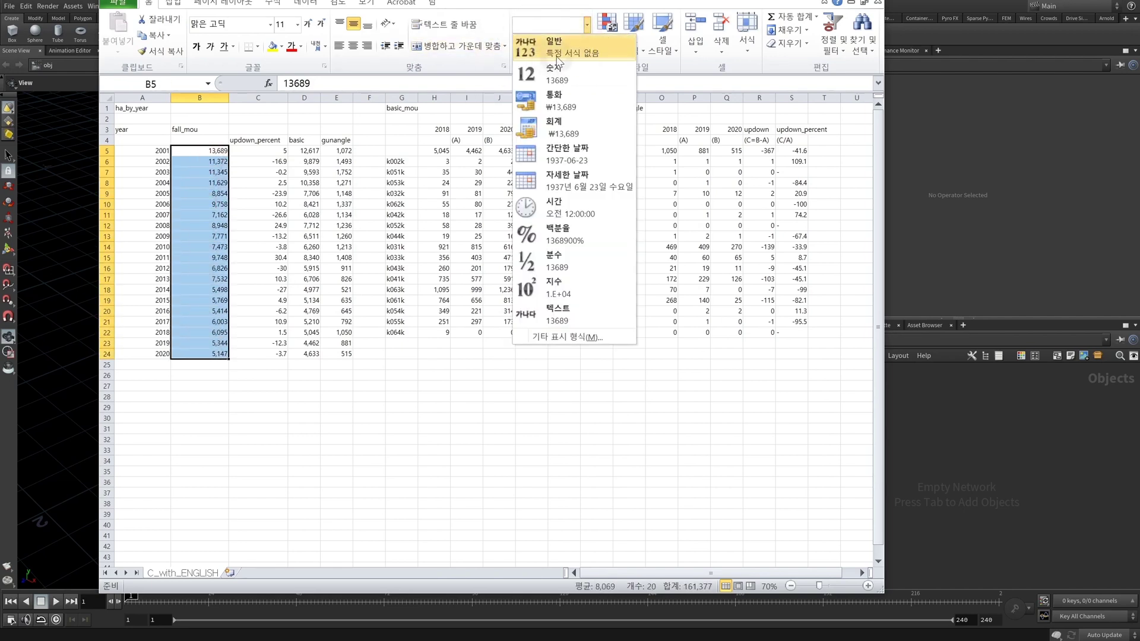
left_click(594, 48)
left_click(410, 397)
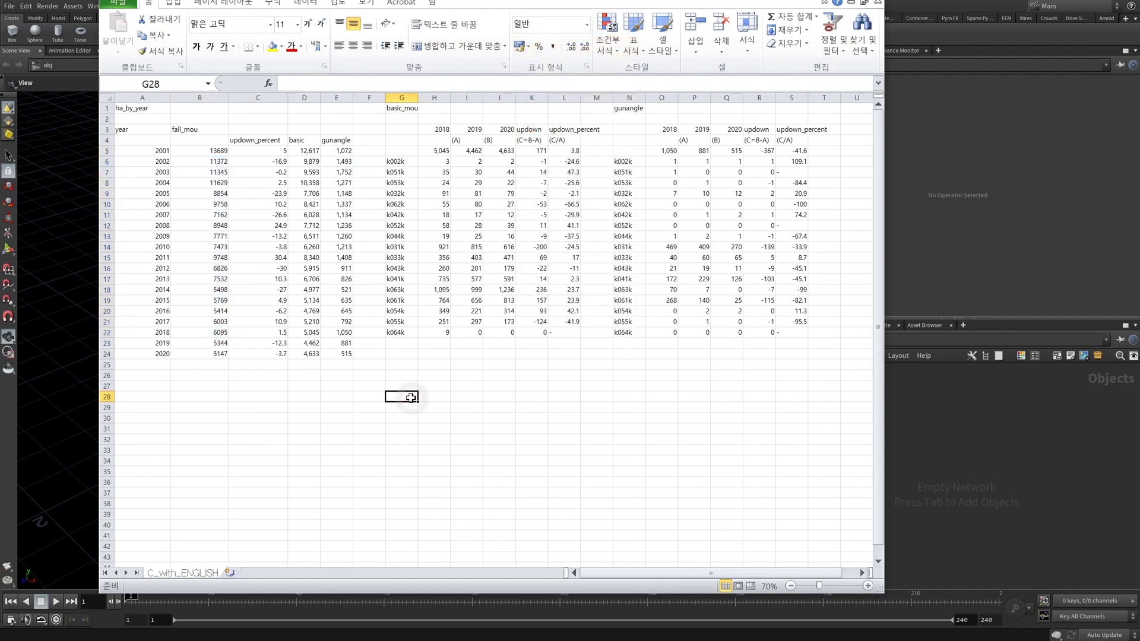
left_click_drag(277, 151, 347, 355)
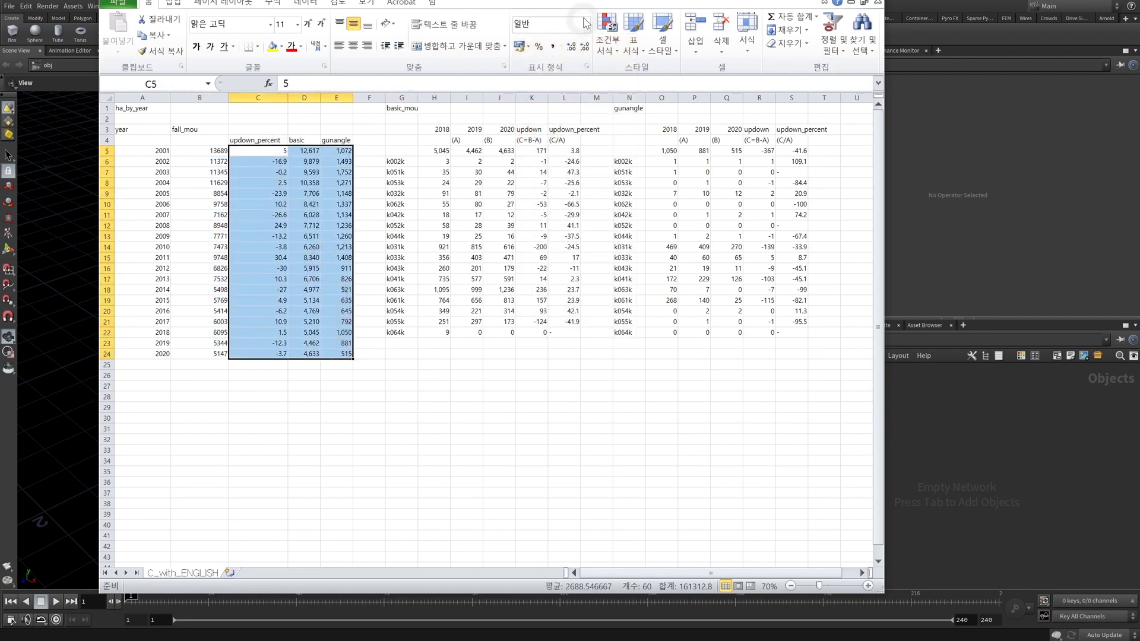
left_click(586, 25)
left_click(594, 48)
left_click(463, 376)
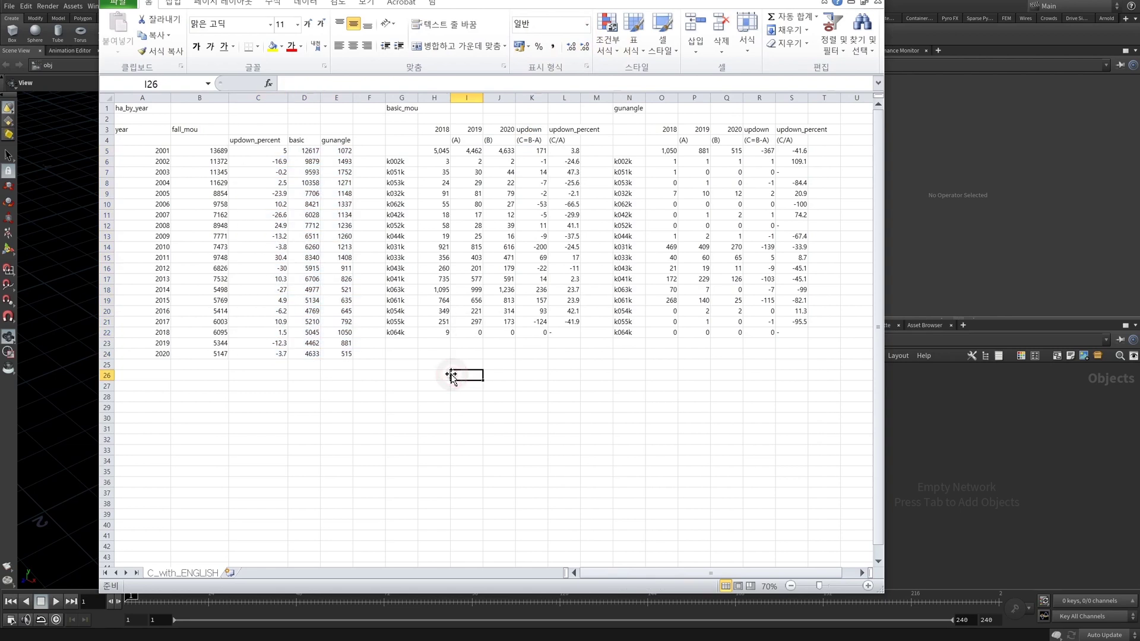
- Set the regional basic_mou values in H5:L22 and gunangle values in O5:S22 to the General (일반) number format
left_click_drag(440, 152, 571, 332)
left_click(587, 25)
left_click(570, 41)
left_click(693, 376)
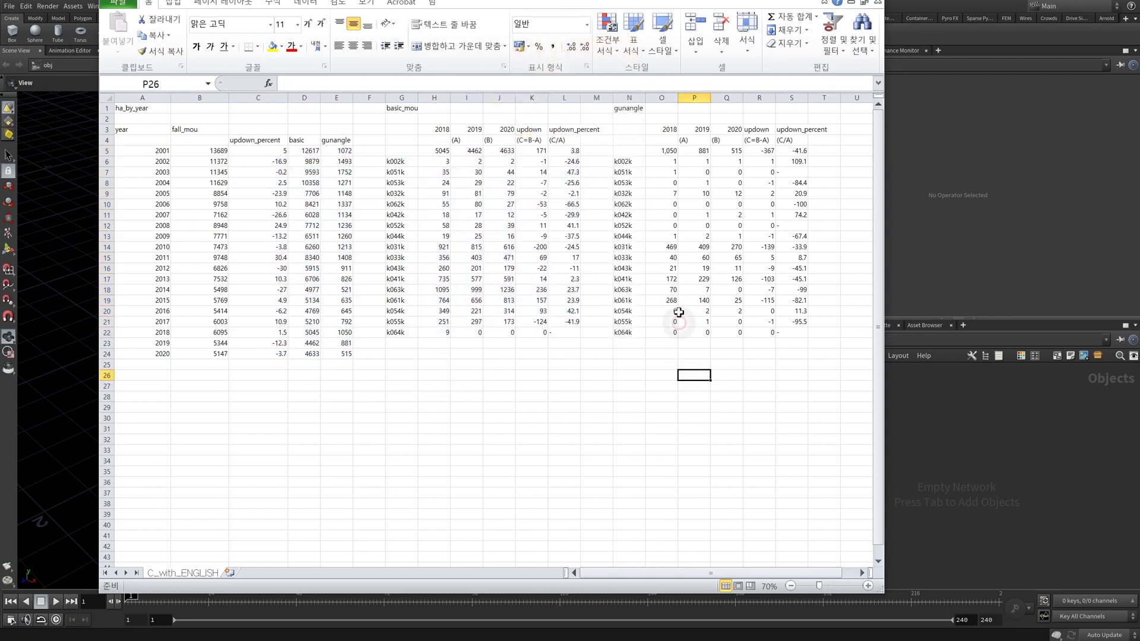
left_click_drag(661, 152, 805, 332)
left_click(586, 25)
left_click(564, 39)
left_click(571, 376)
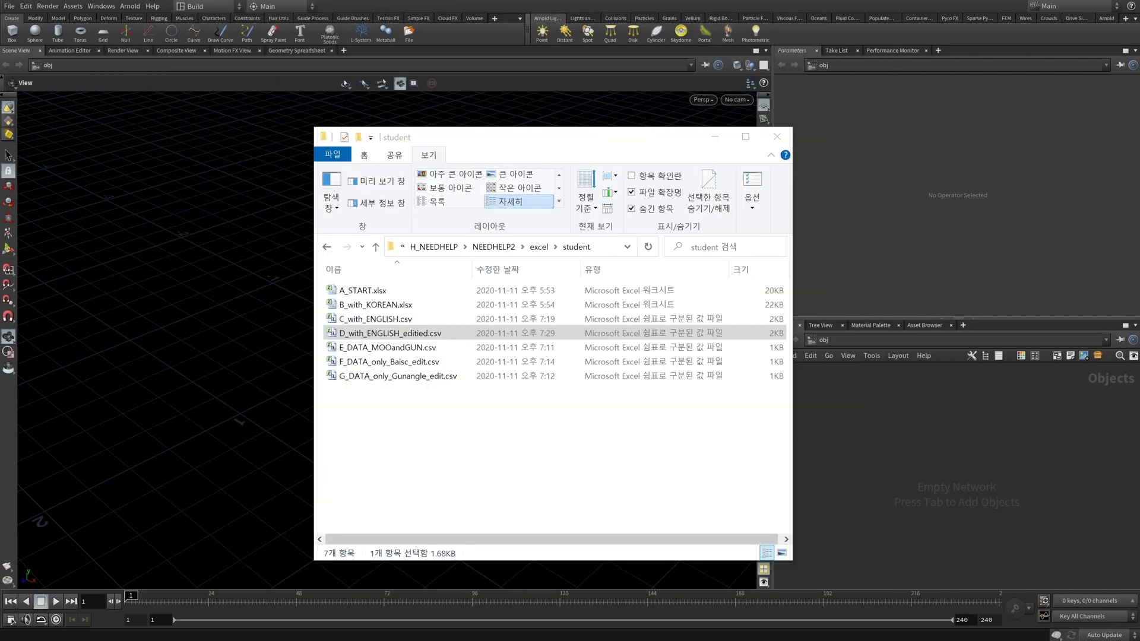
- Open D_with_ENGLISH_editied.csv from the student folder to inspect the edited data
double_click(398, 336)
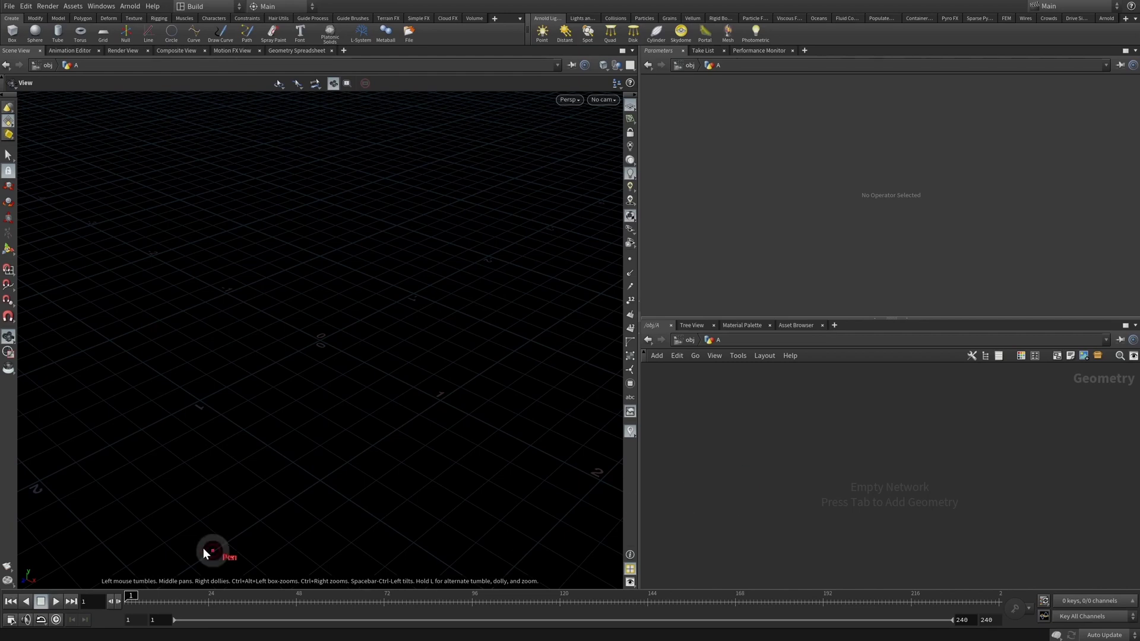
left_click_drag(20, 471, 592, 456)
key("Escape")
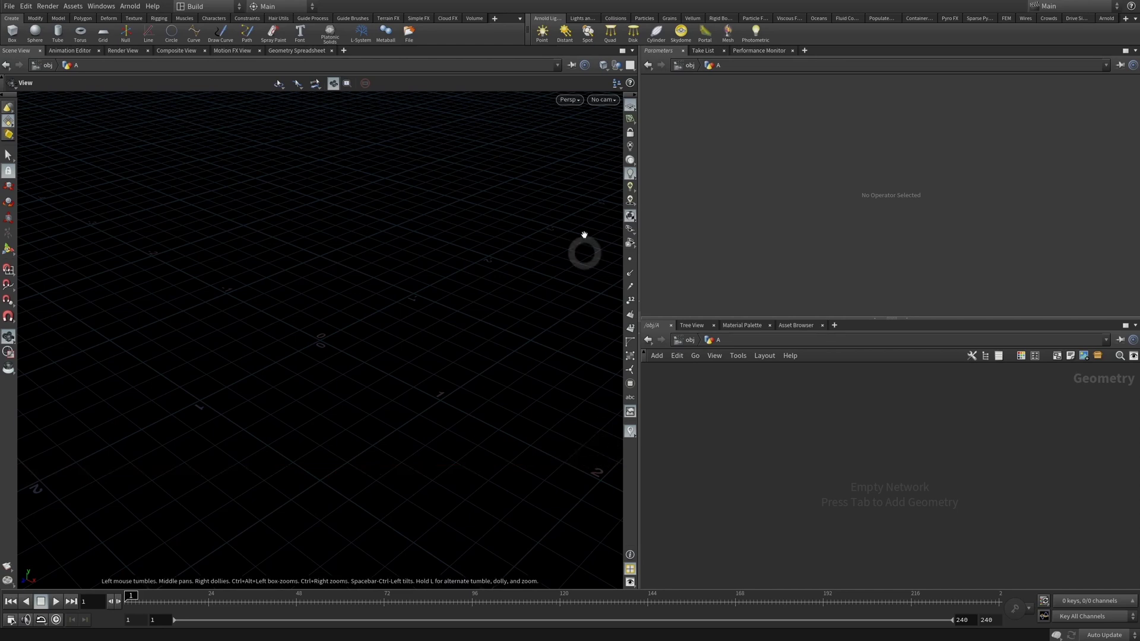
- In Houdini, split the scene view pane top/bottom, shrink the lower pane and add a Geometry Spreadsheet to it
left_click(633, 51)
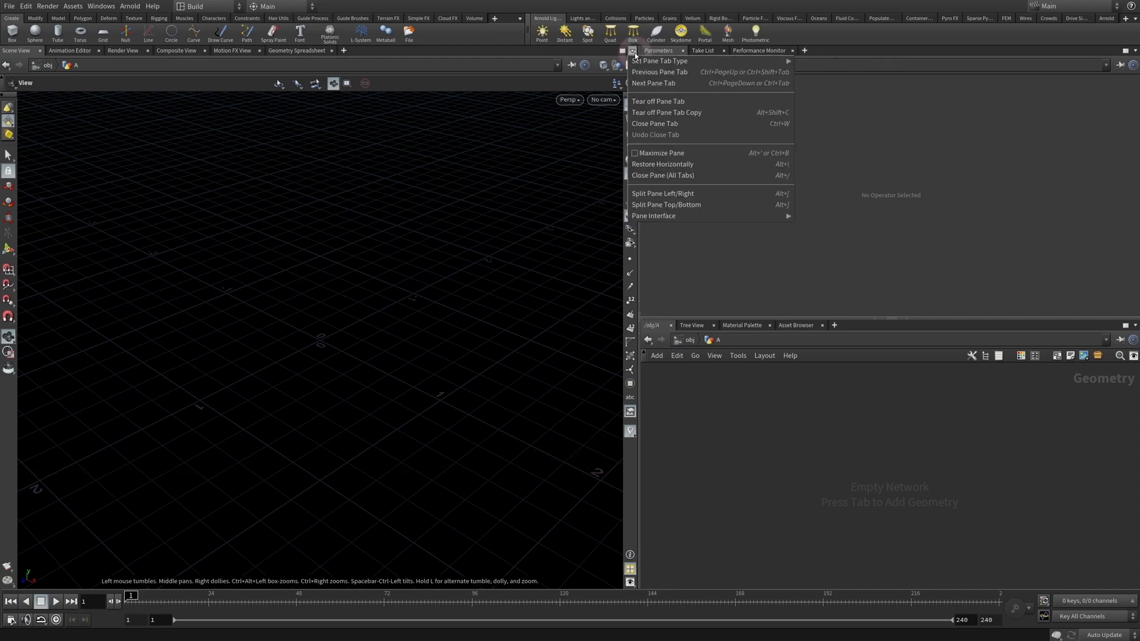
left_click(659, 205)
left_click_drag(81, 312, 77, 402)
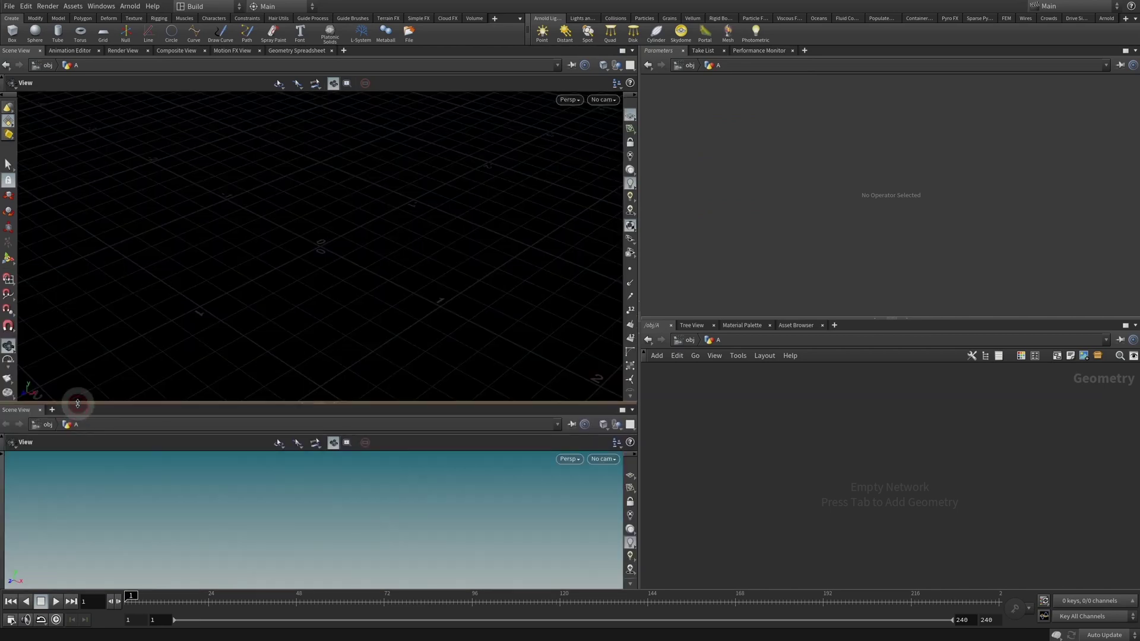
left_click(51, 409)
mouse_move(89, 431)
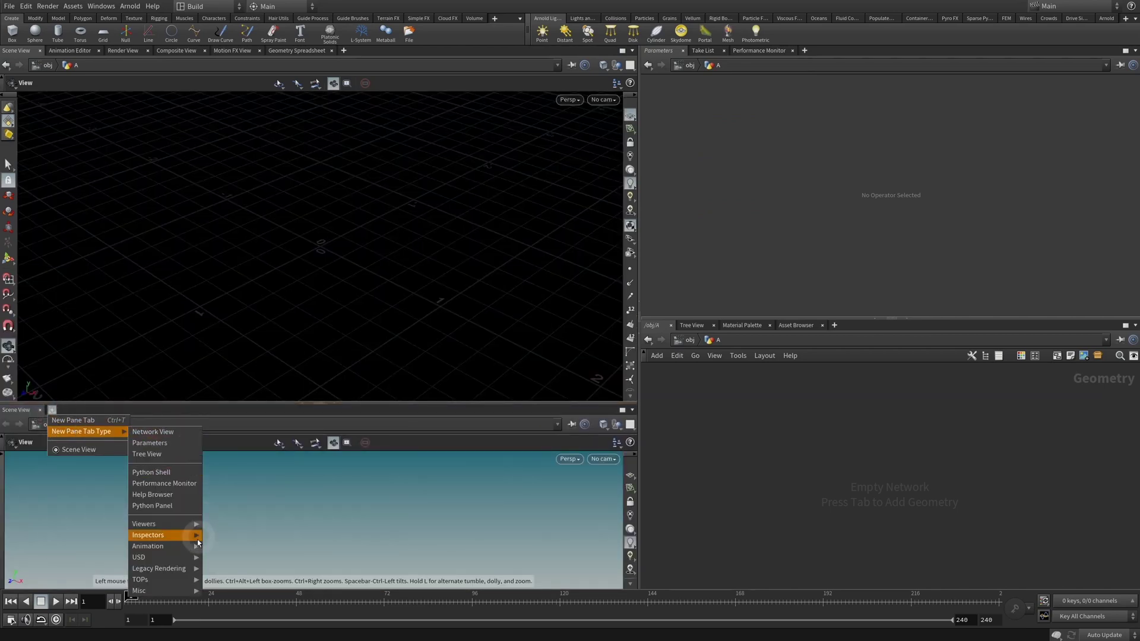
mouse_move(193, 547)
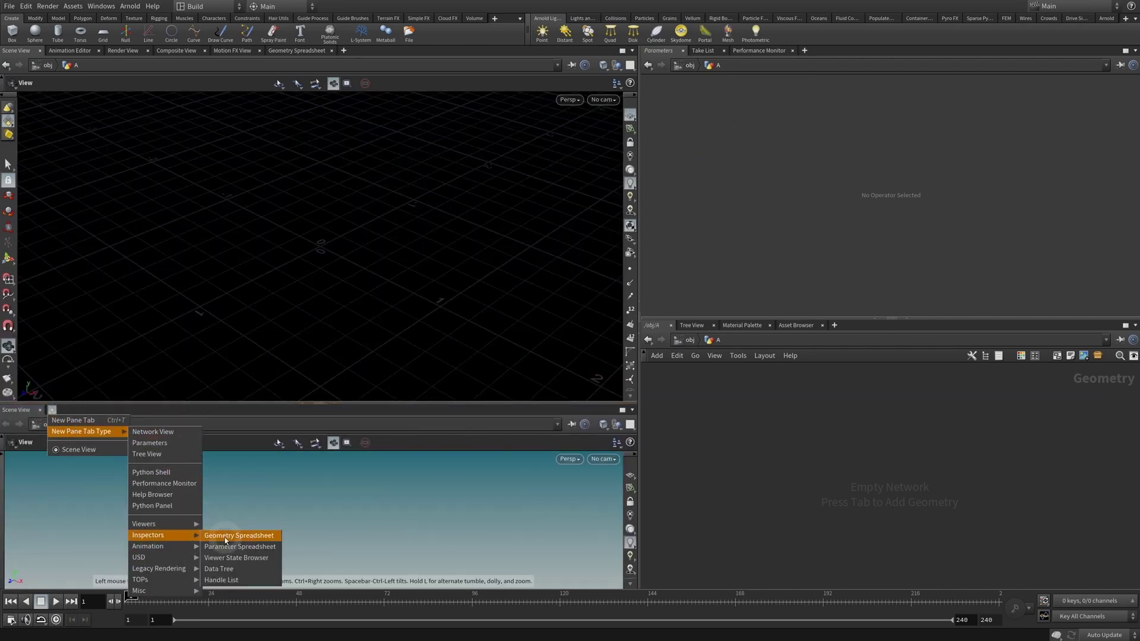
left_click(225, 537)
- Replace the Geometry object A at object level with a new Geometry node named A, and go inside it
left_click(690, 340)
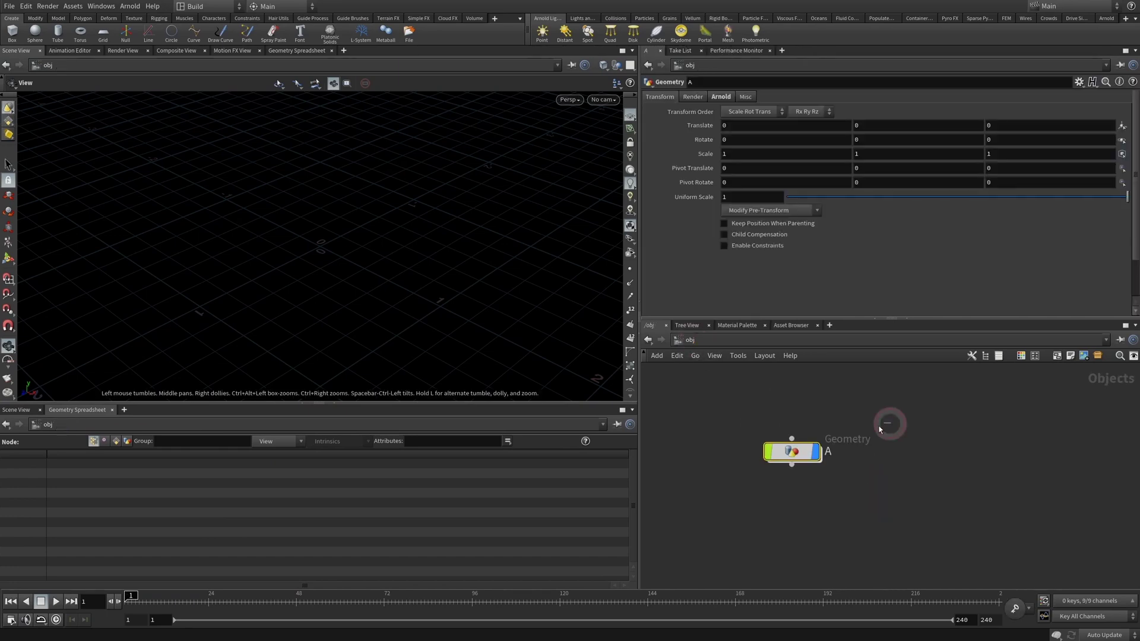
key("Delete")
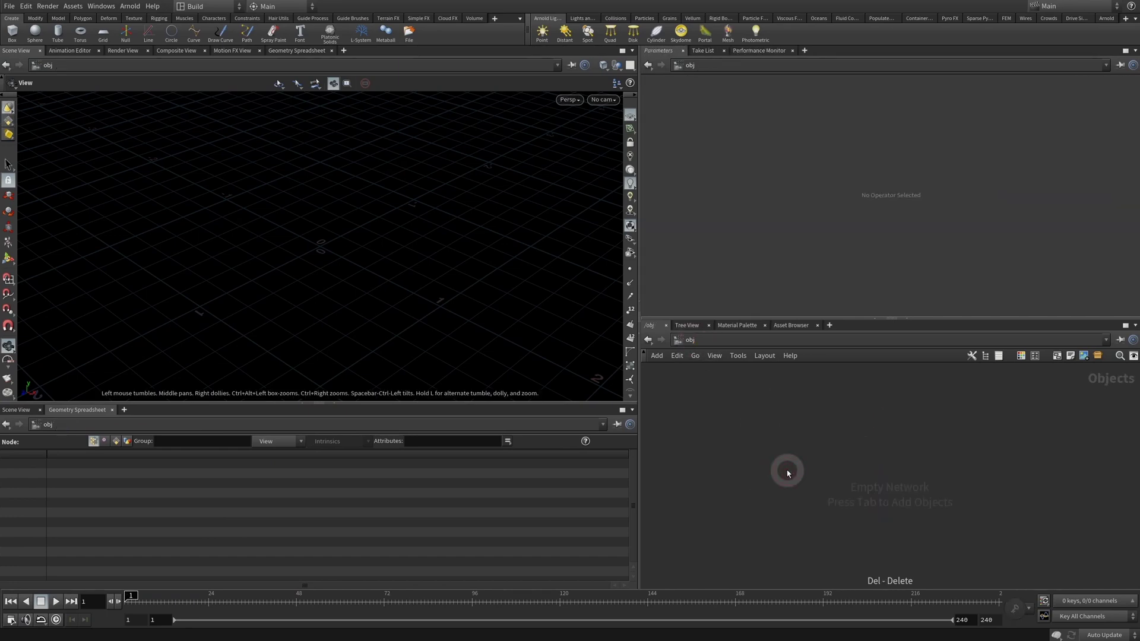
key("Tab")
type("geo")
key("Return")
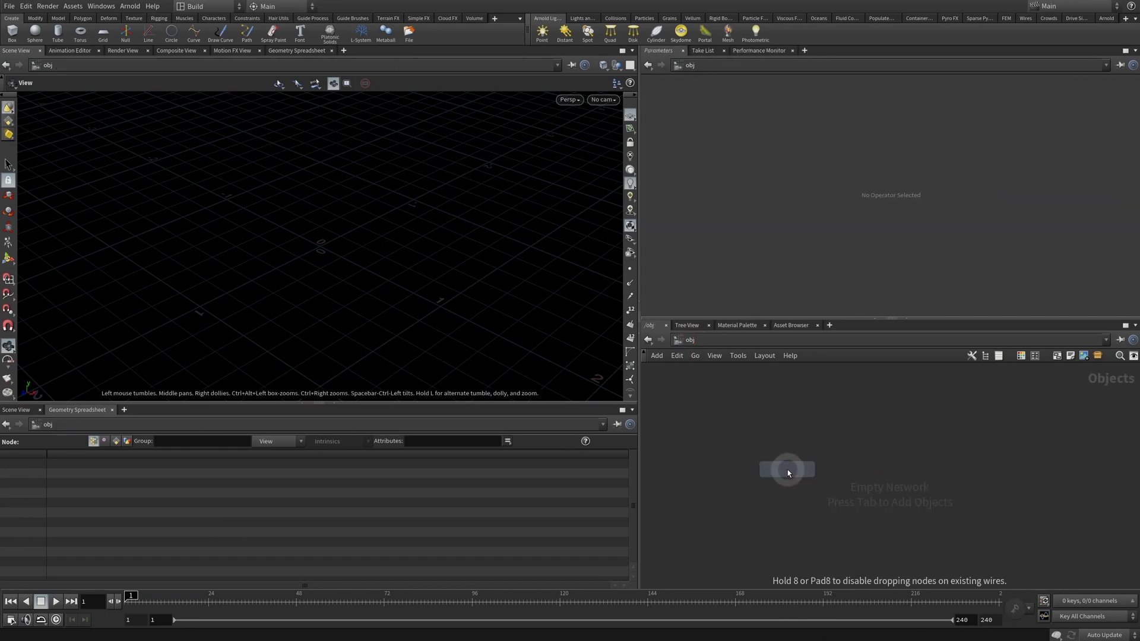
left_click(787, 469)
double_click(831, 466)
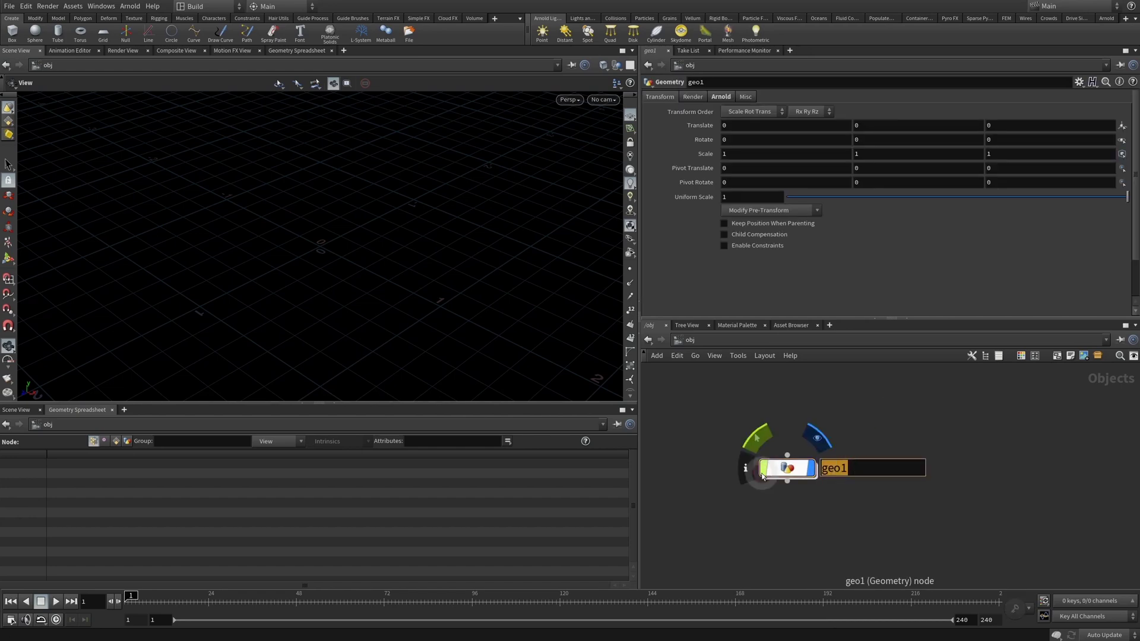
type("A")
key("Return")
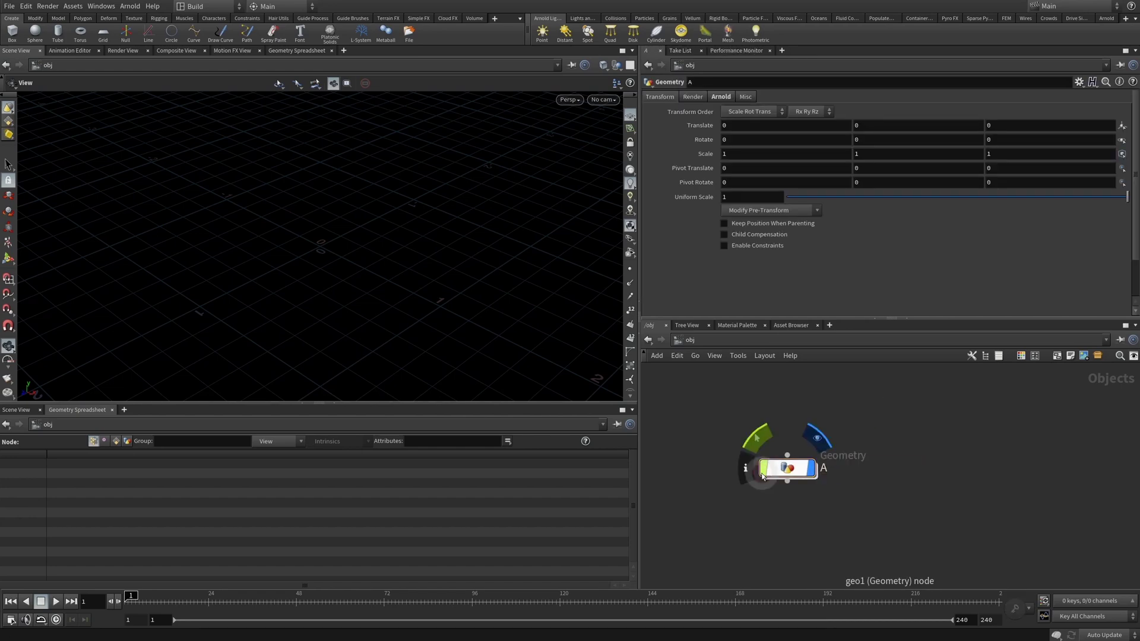
double_click(798, 468)
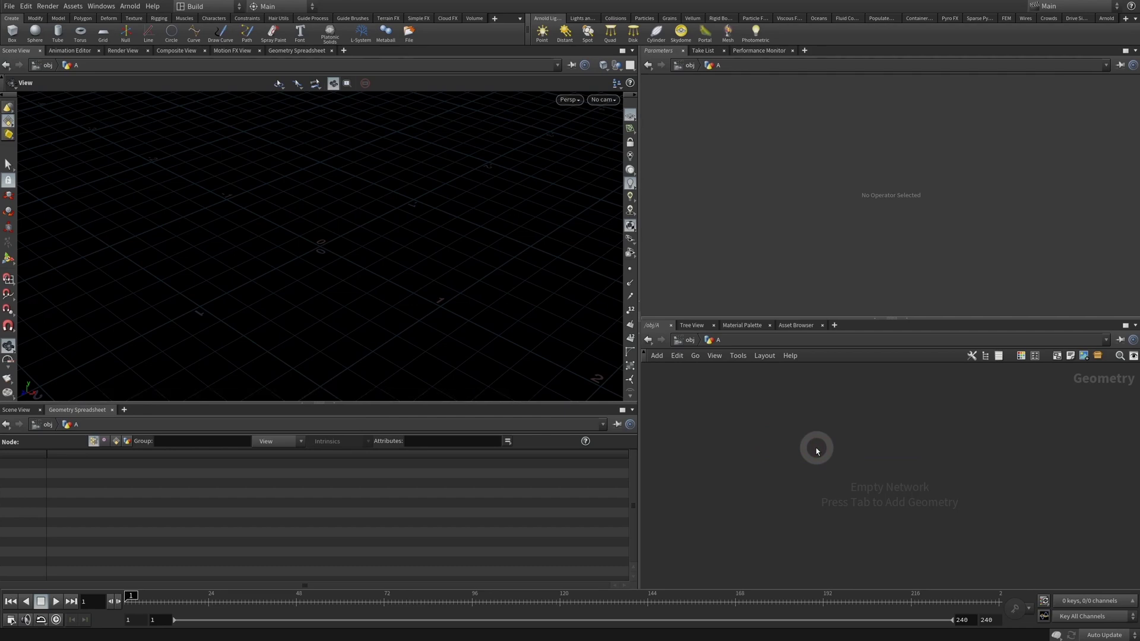
- Add a Table Import node to the empty geometry network inside A
key("Tab")
type("box")
key("Return")
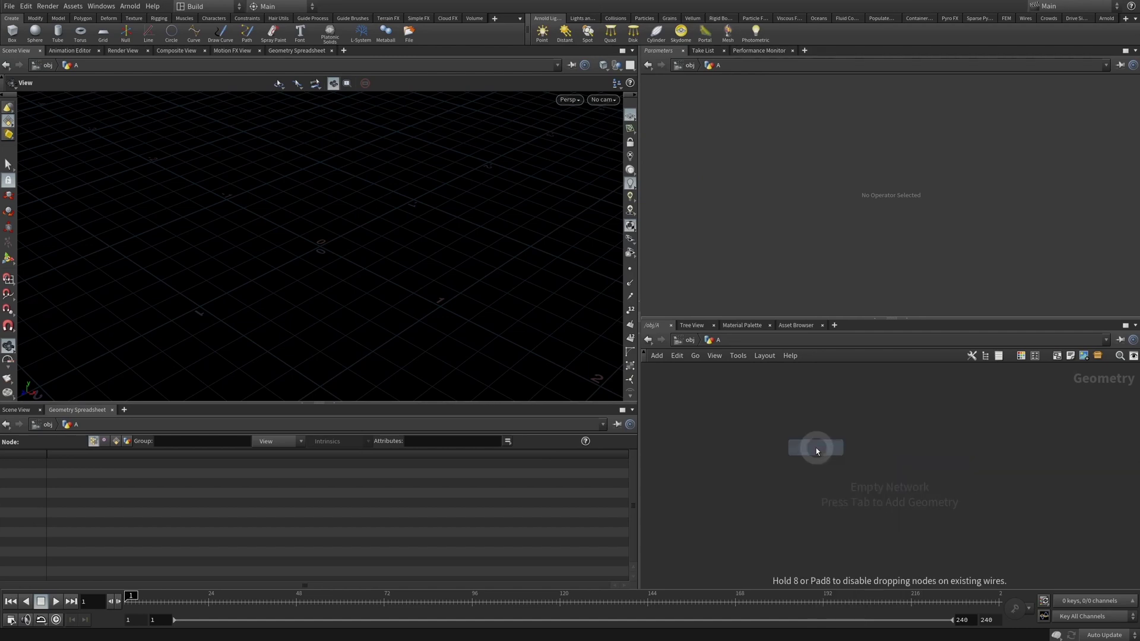
left_click(816, 448)
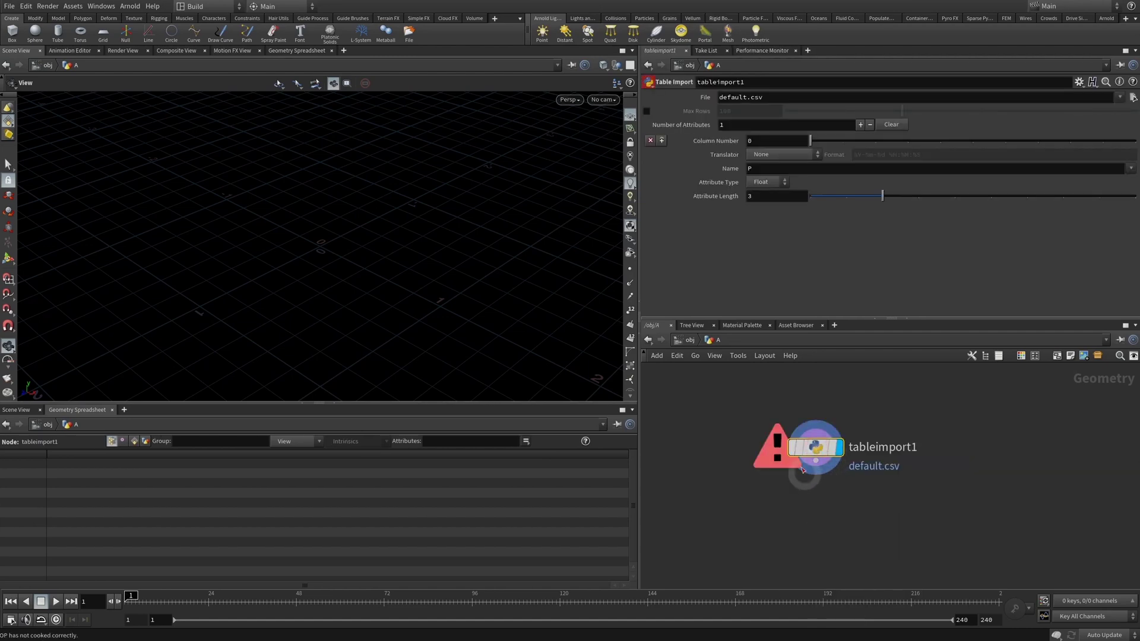
left_click(817, 528)
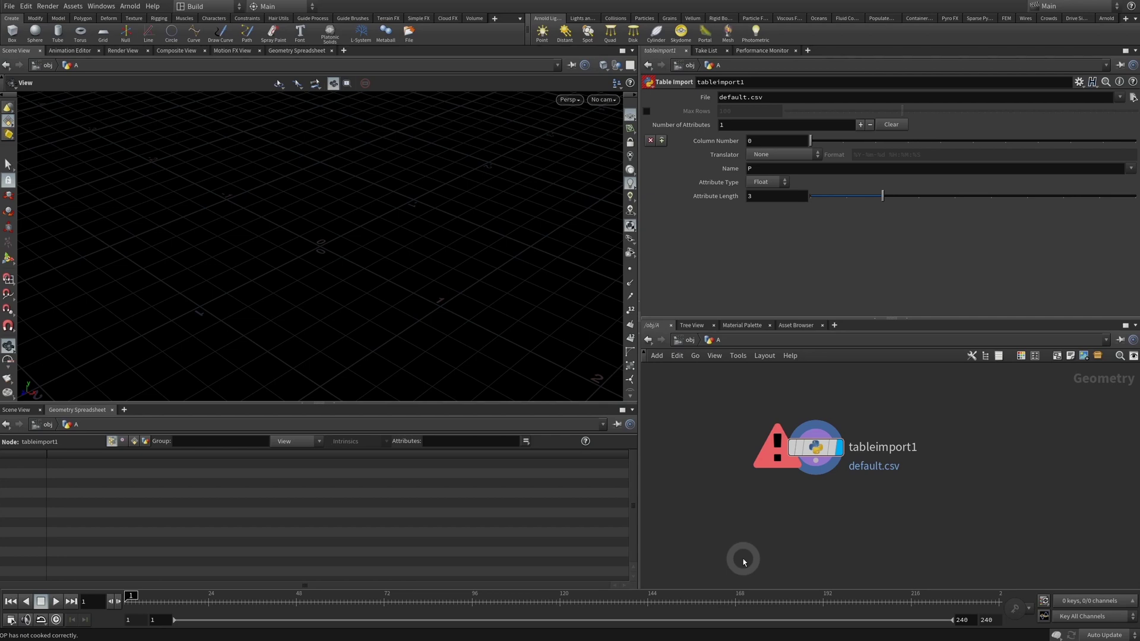
- Load D_with_ENGLISH_editied.csv from the student folder as the Table Import node's source file
left_click(1133, 96)
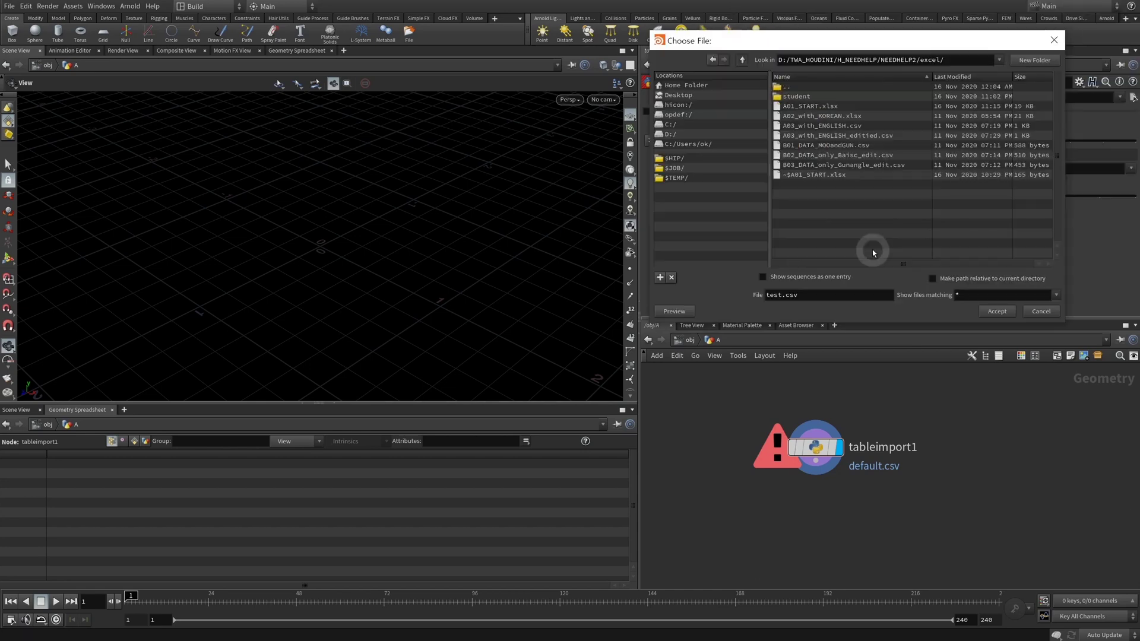
double_click(798, 96)
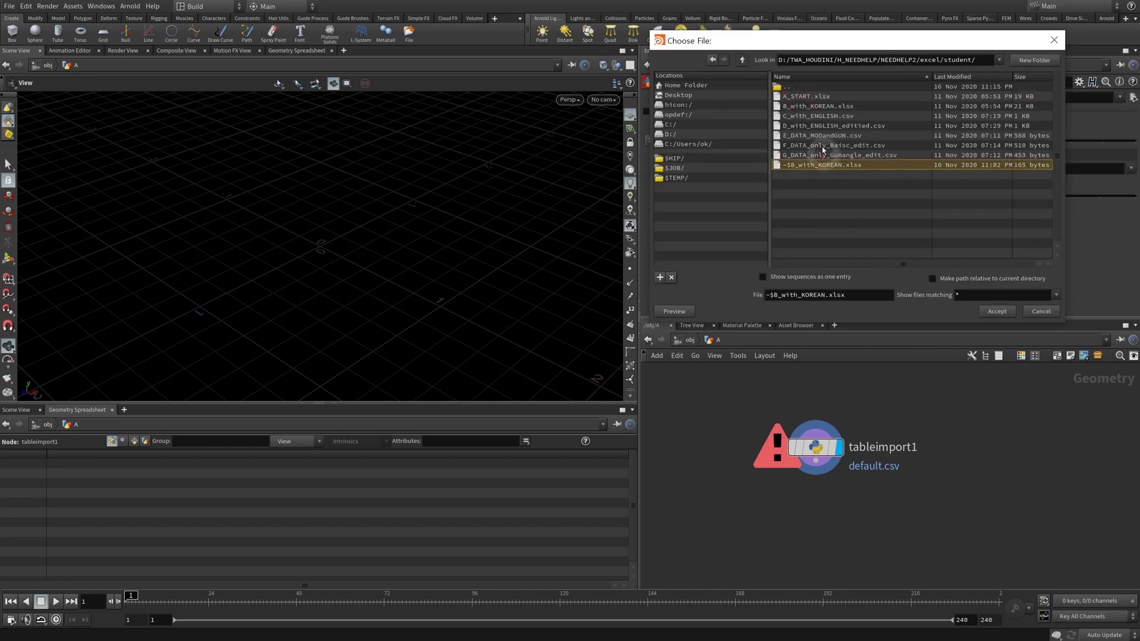
left_click(816, 127)
left_click(1004, 312)
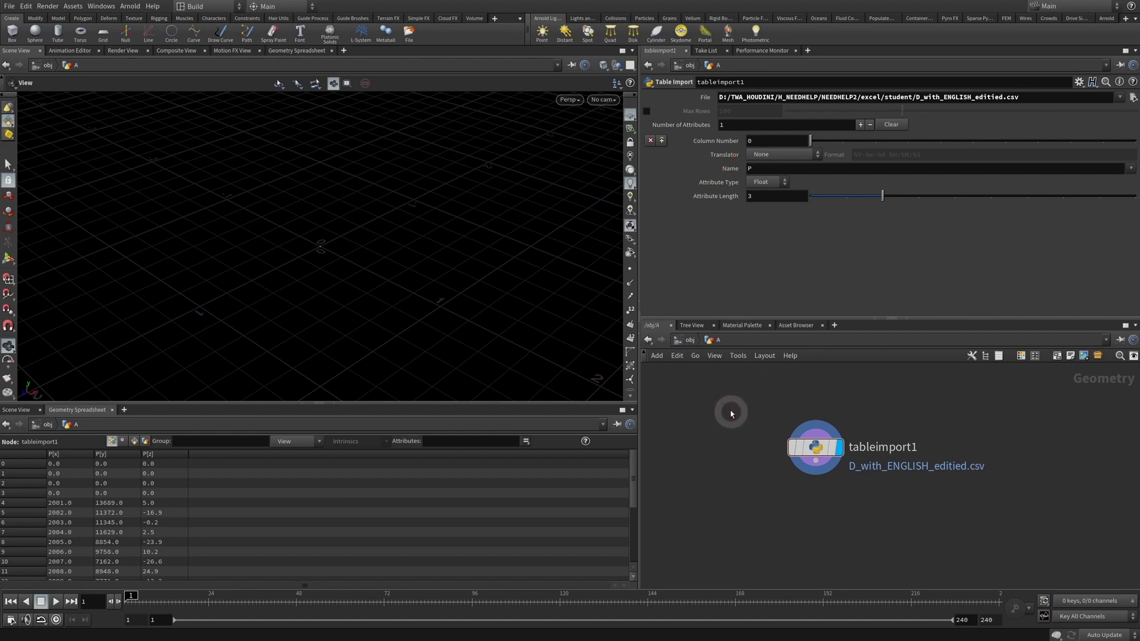
- Name the imported attribute A instead of P and enlarge the Geometry Spreadsheet pane slightly
left_click(753, 169)
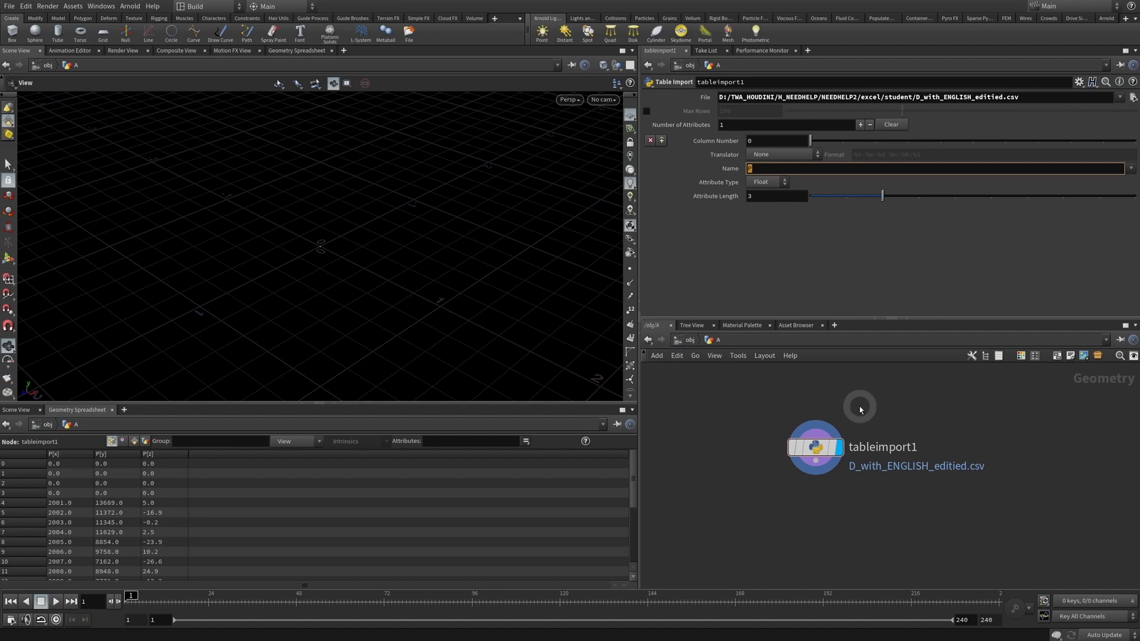
left_click(729, 561)
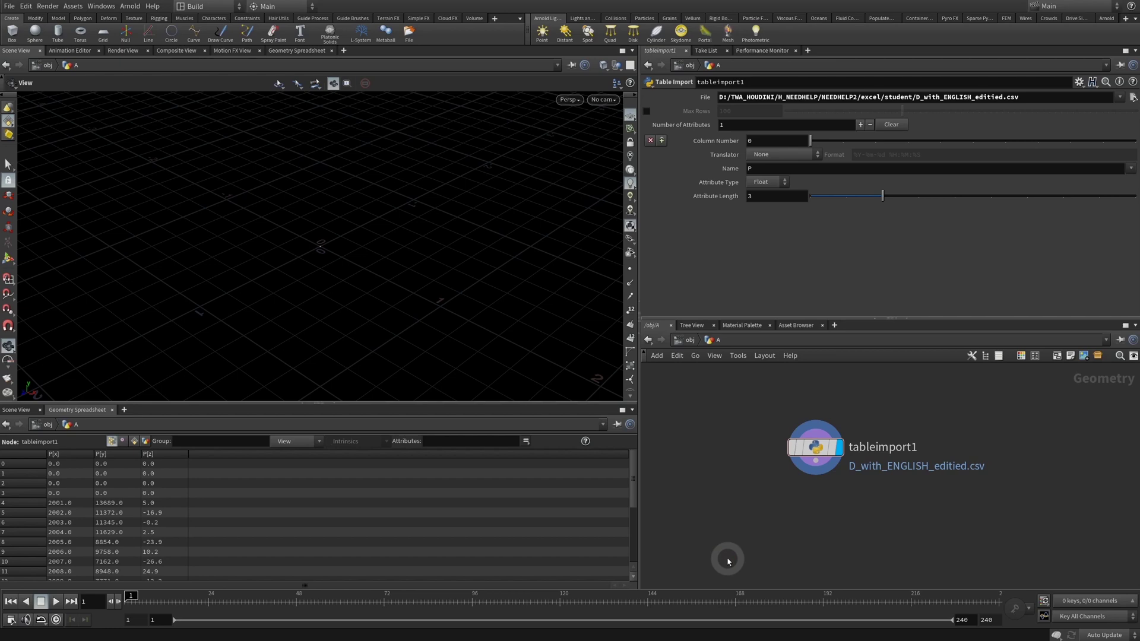
left_click(762, 167)
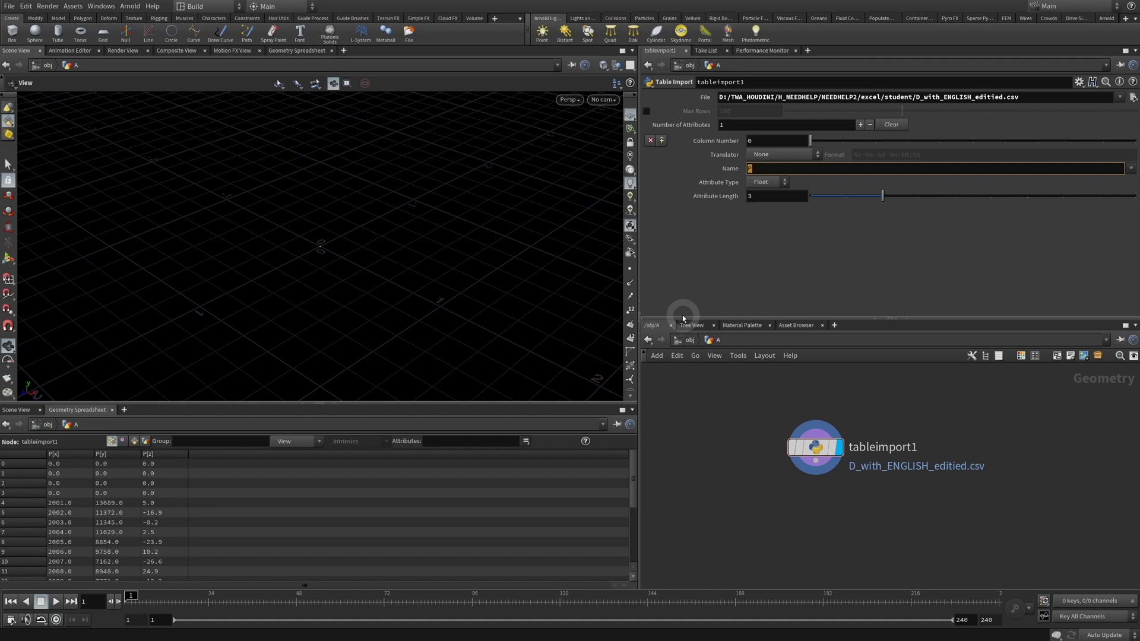
type("A")
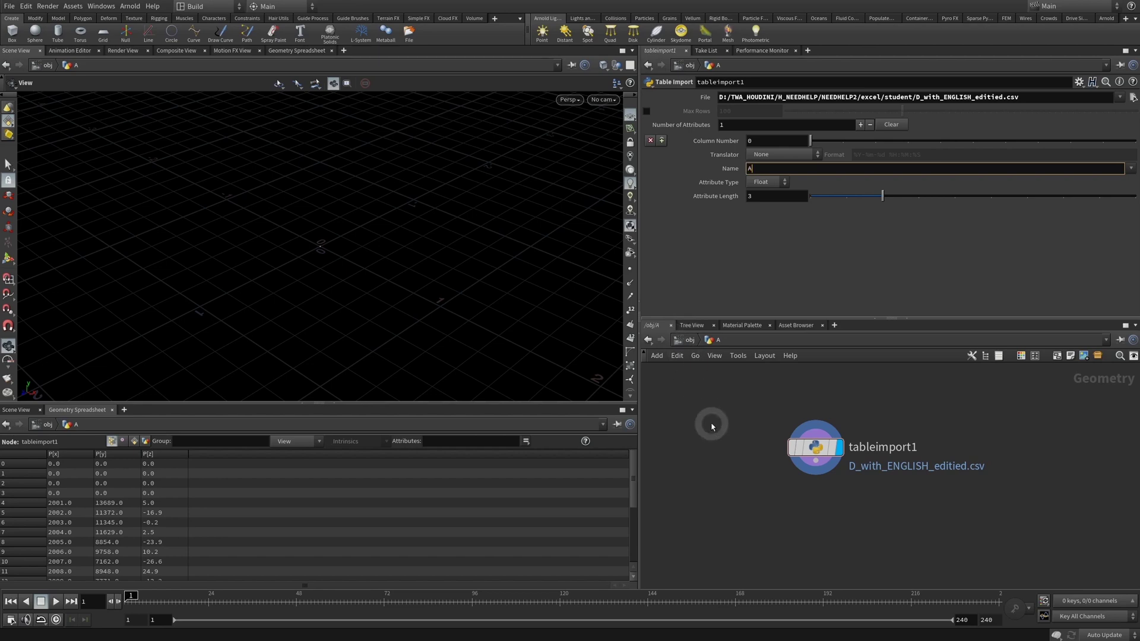
left_click(716, 447)
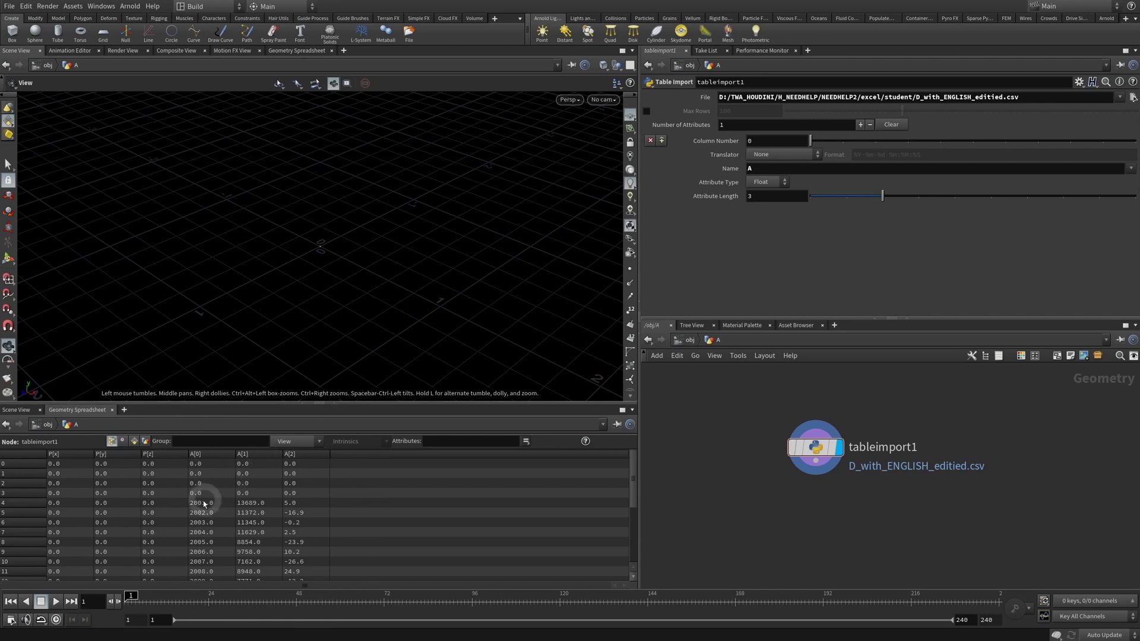
left_click_drag(631, 475, 633, 555)
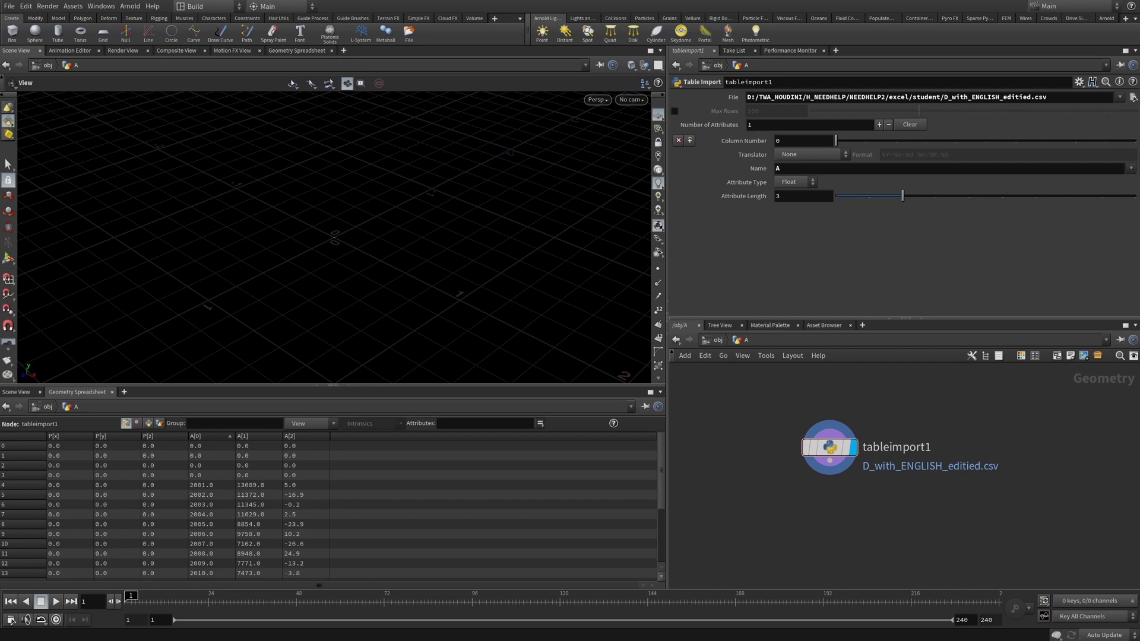
- Compare the imported A values with the CSV in Excel, marking the header rows, the 2001 row onward and the columns beyond the third
key("alt+Tab")
left_click(196, 490)
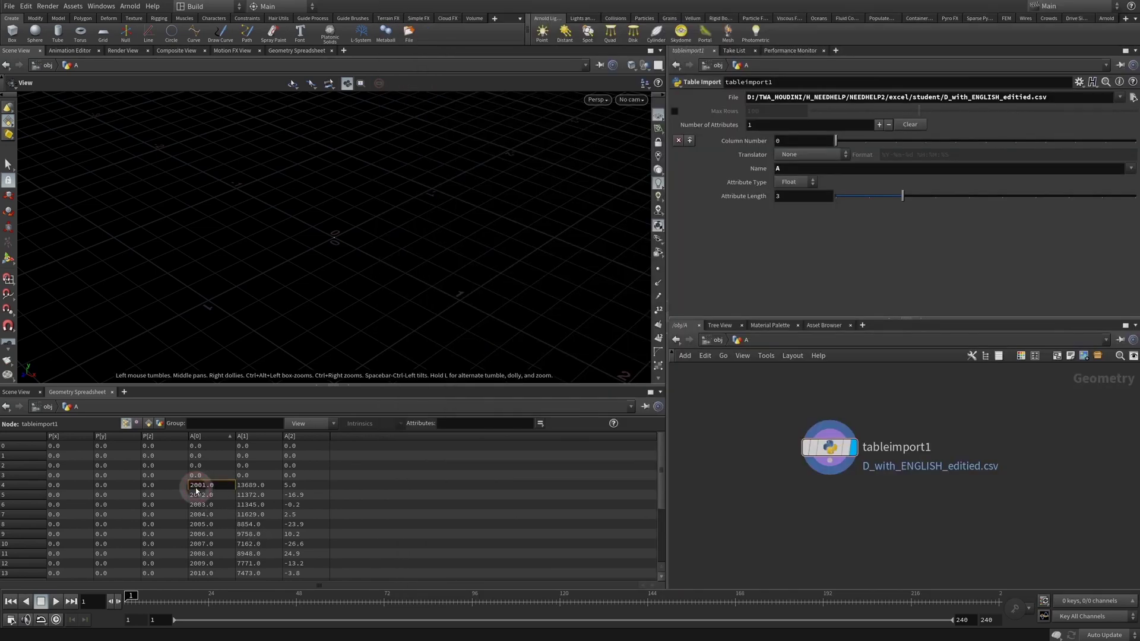
key("alt+Tab")
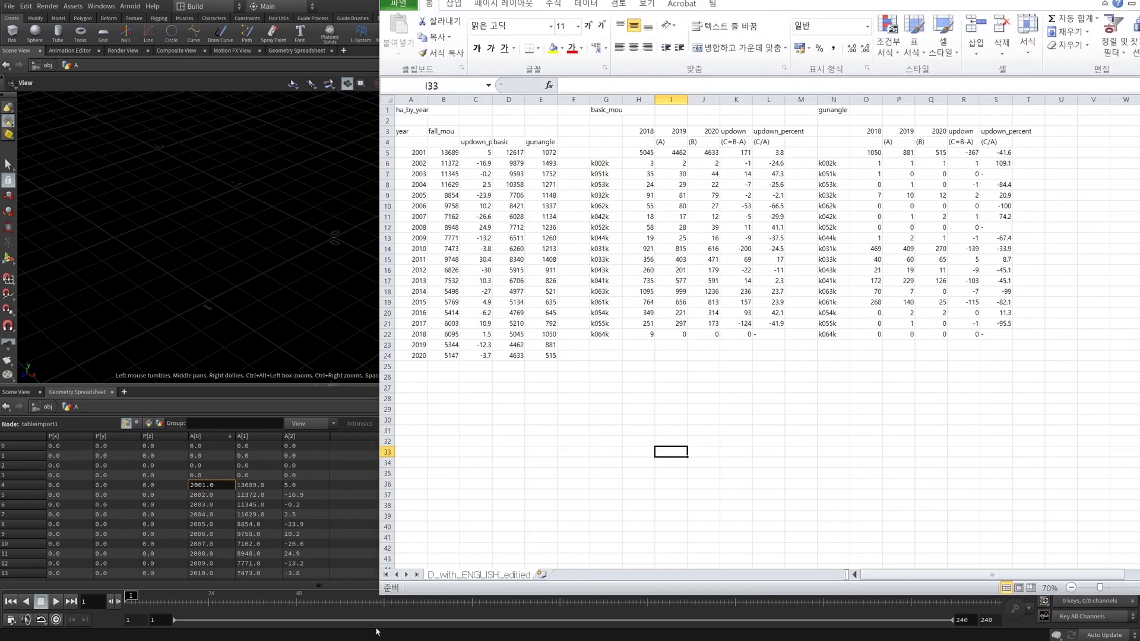
left_click(414, 152)
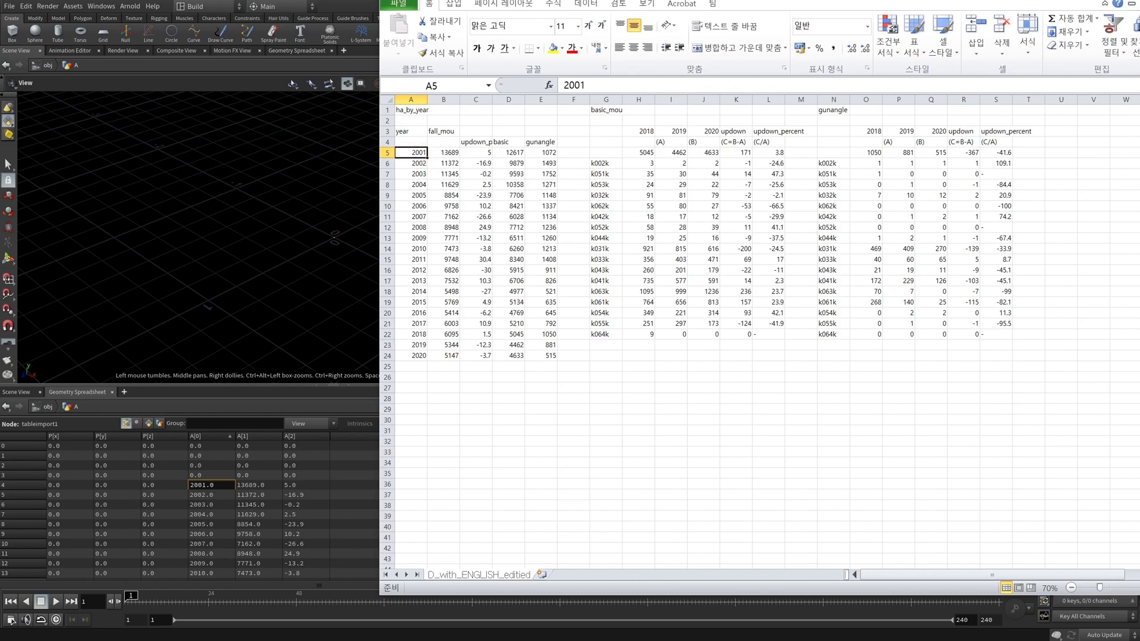
key("ctrl+2")
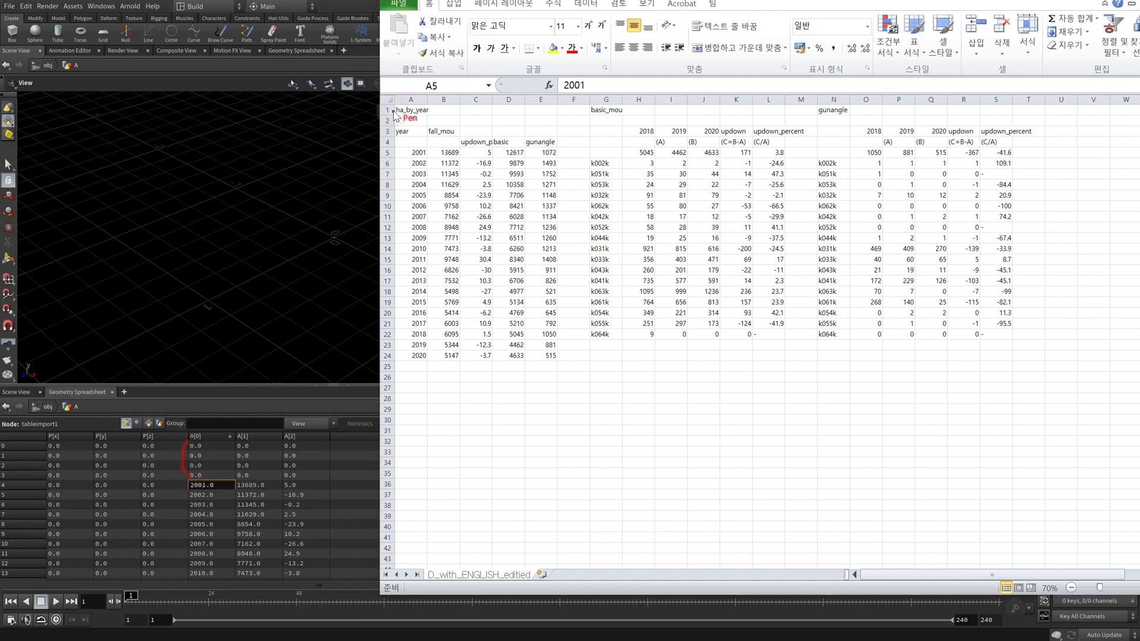
mouse_move(394, 107)
left_mouse_down()
mouse_move(387, 142)
mouse_move(423, 132)
left_mouse_up()
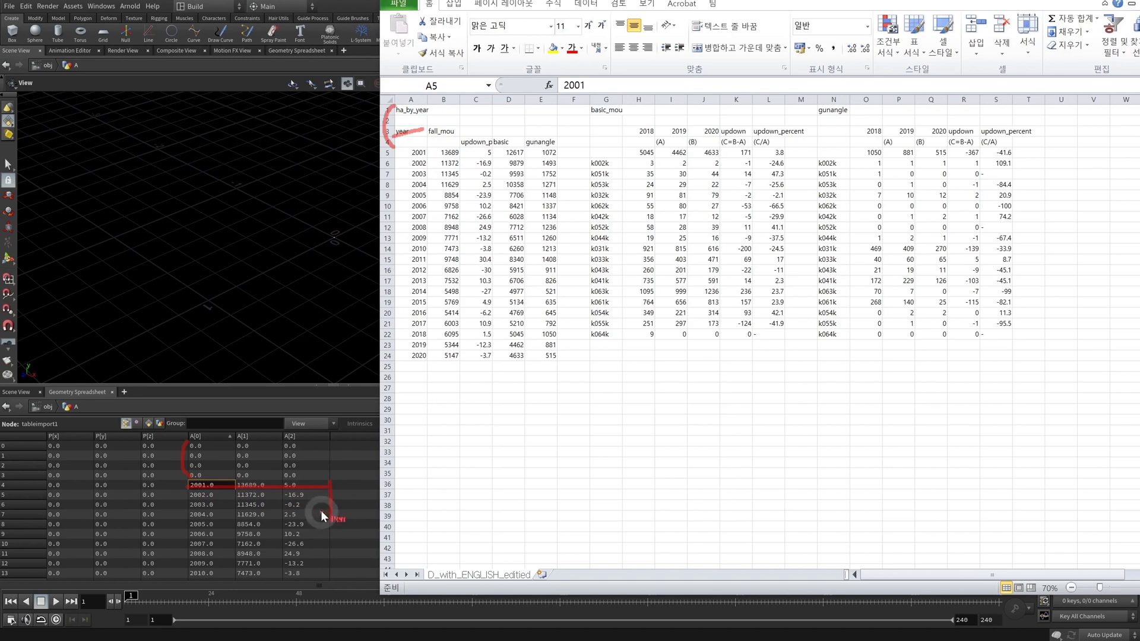
left_click_drag(321, 512, 347, 515)
mouse_move(490, 150)
left_mouse_down()
mouse_move(493, 196)
mouse_move(500, 179)
mouse_move(585, 226)
mouse_move(673, 334)
left_mouse_up()
left_click_drag(509, 356, 847, 127)
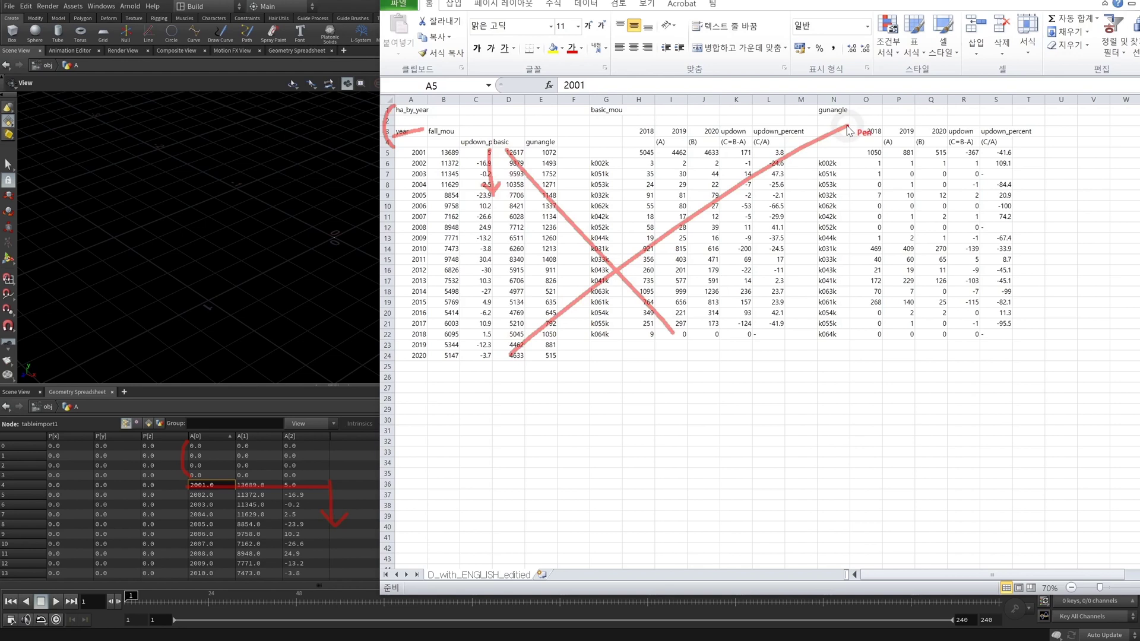
mouse_move(500, 361)
left_mouse_down()
mouse_move(1010, 363)
mouse_move(1001, 379)
left_mouse_up()
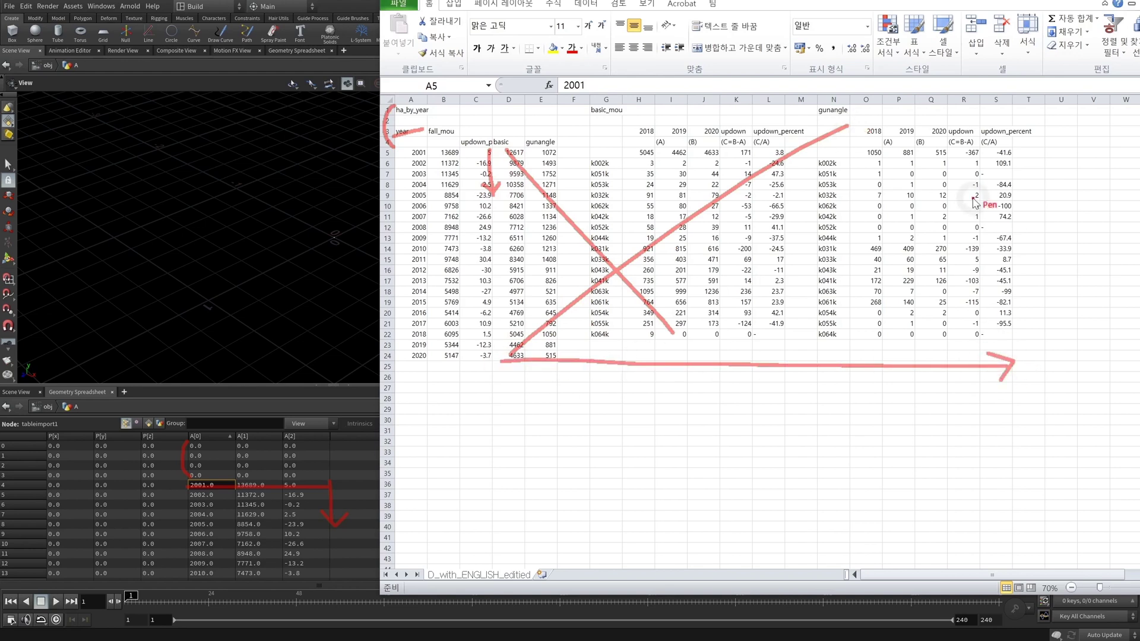
key("Escape")
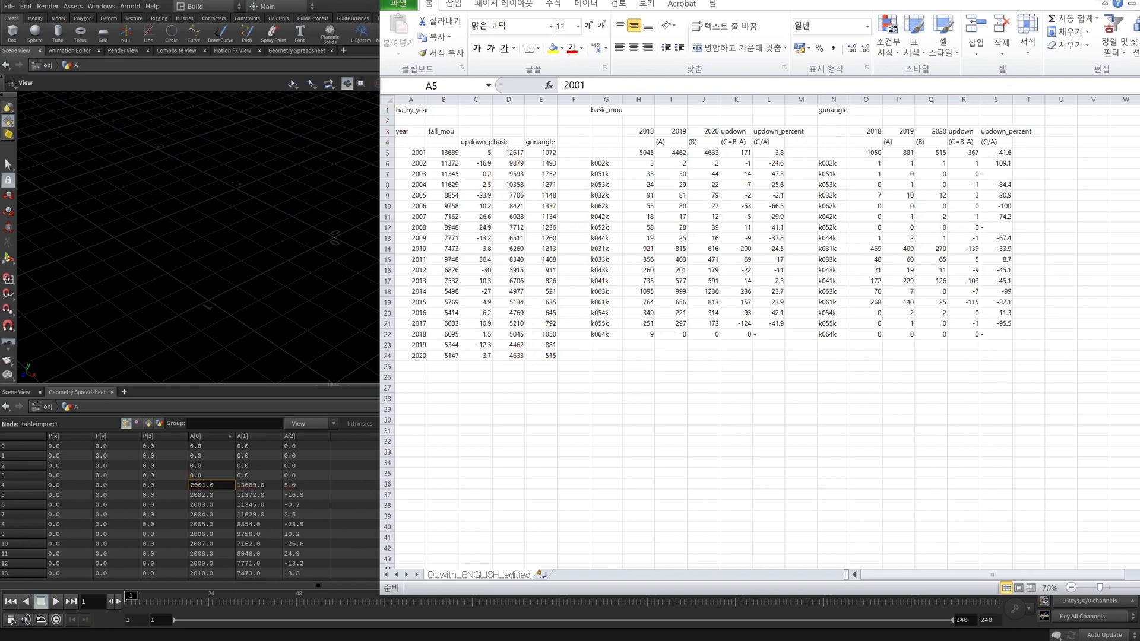
- Check in Excel how many columns the CSV data spans, selecting from column A across to column S
key("alt+Tab")
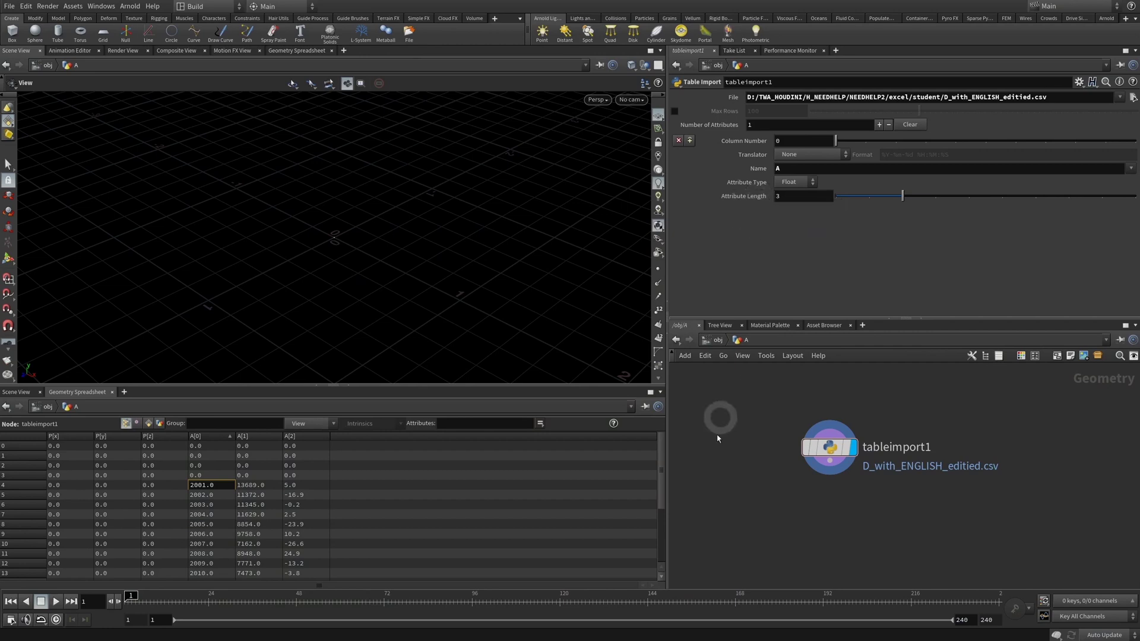
key("alt+Tab")
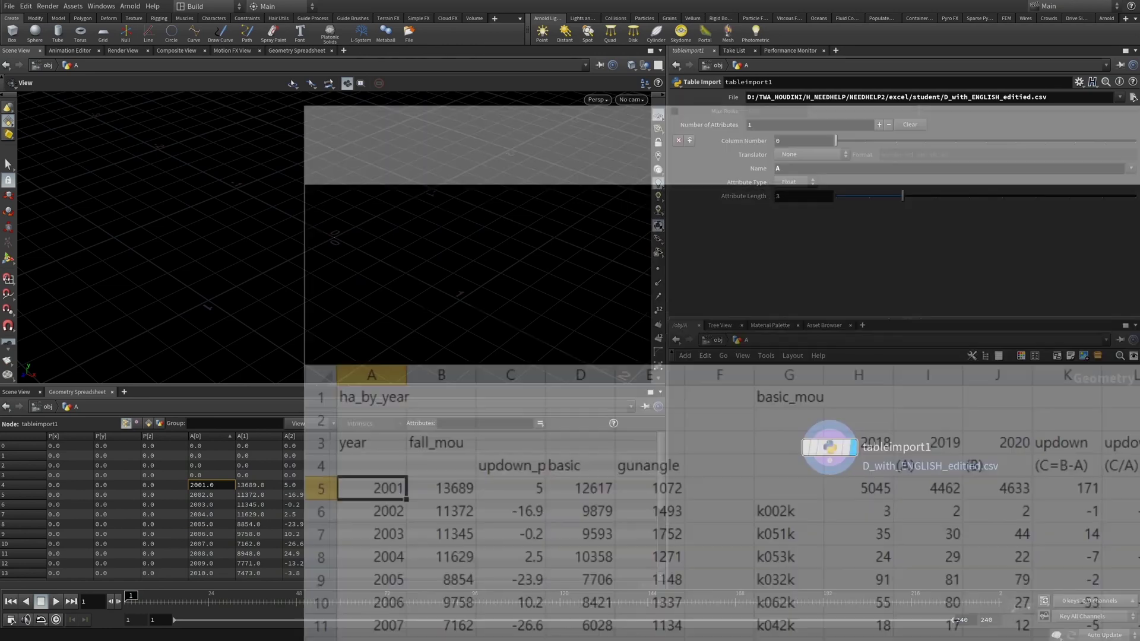
left_click_drag(411, 143, 995, 216)
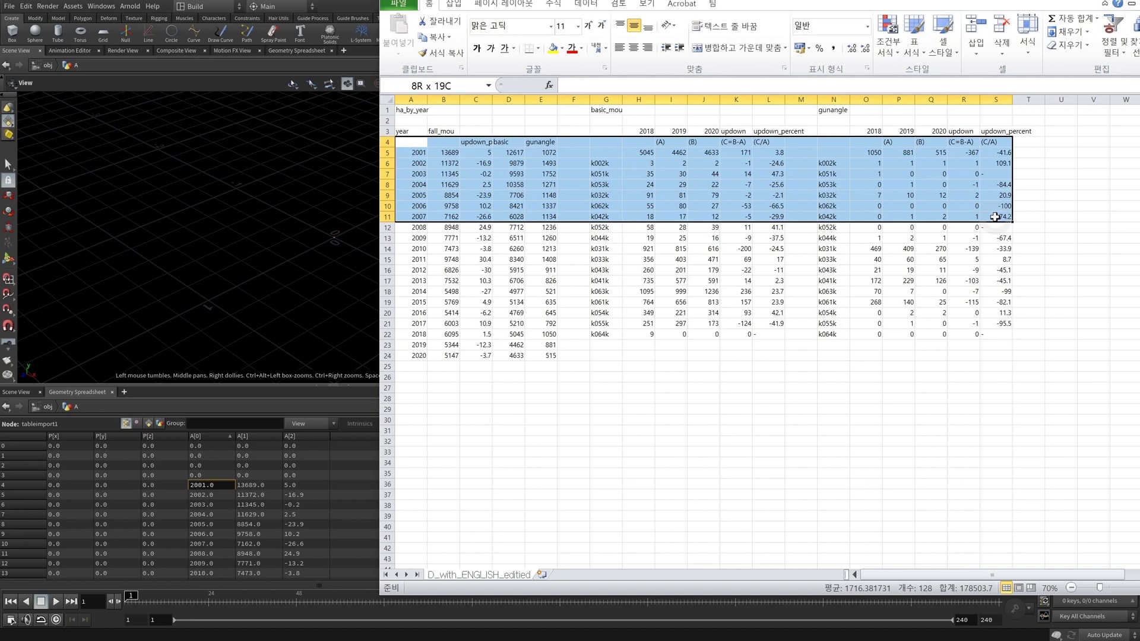
left_click(443, 259)
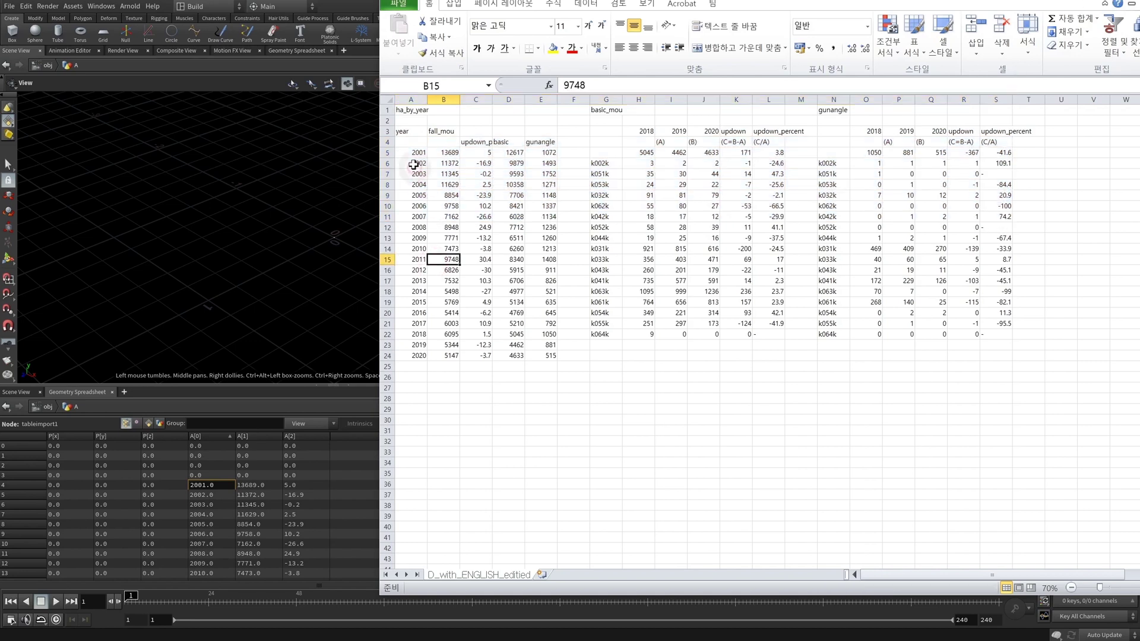
left_click_drag(415, 153, 468, 183)
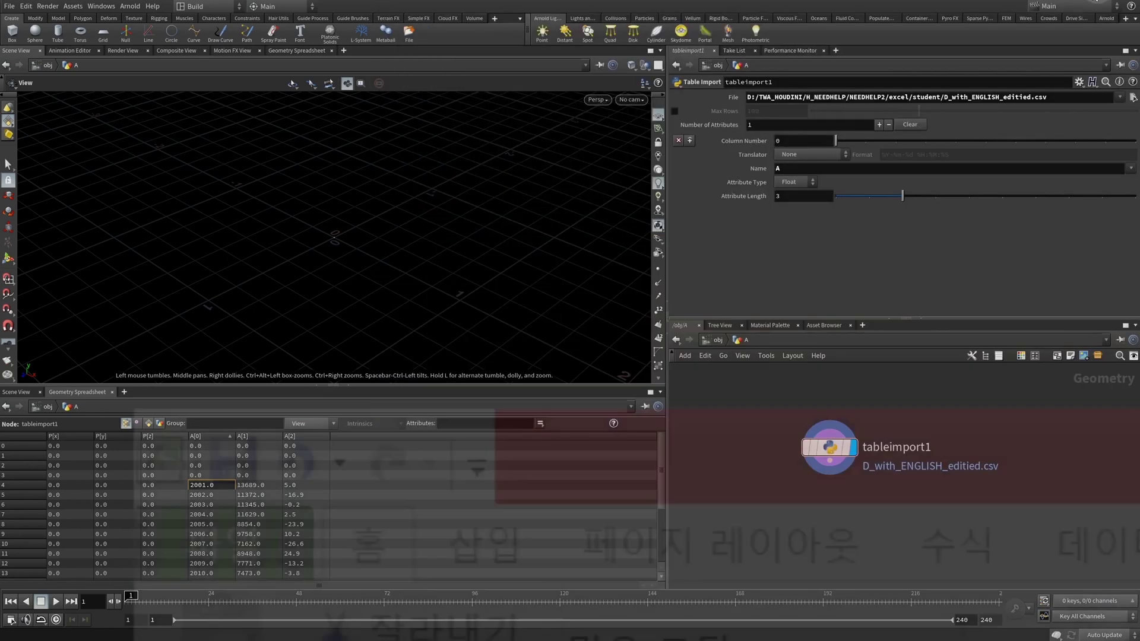
- Back in Houdini, set the Table Import node's Attribute Length for A to 19
key("alt+Tab")
left_click(779, 196)
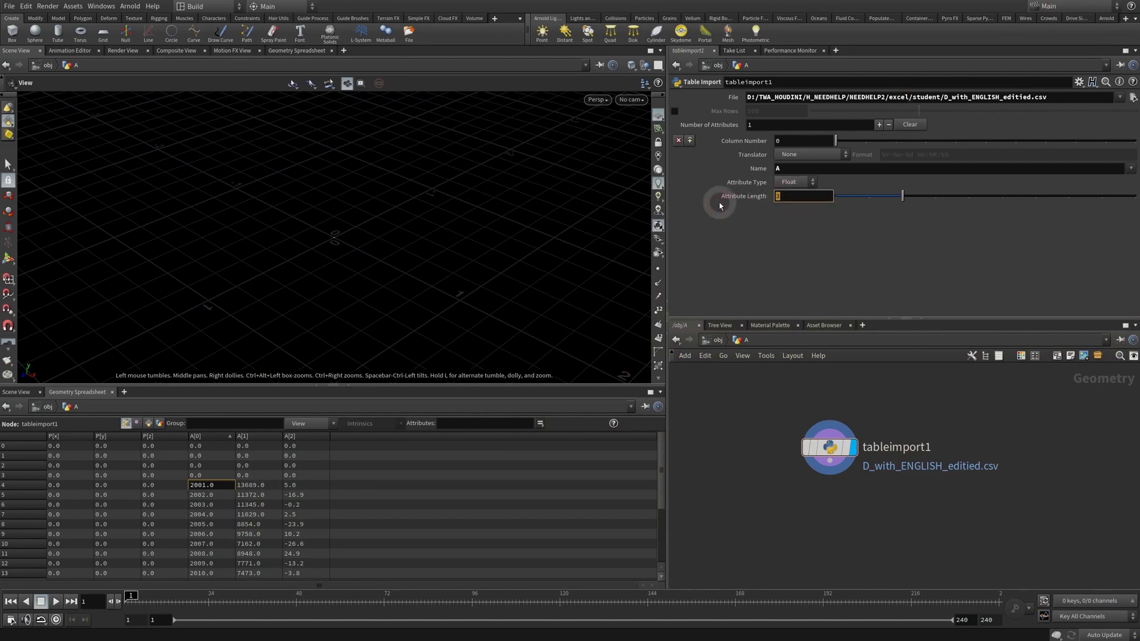
type("19")
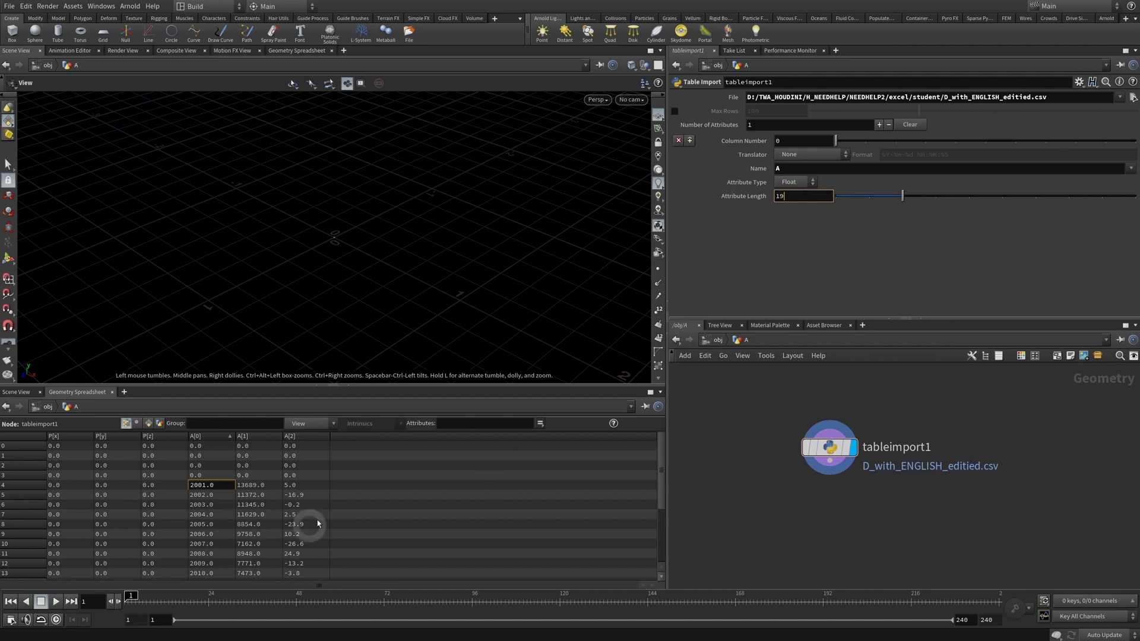
left_click(799, 246)
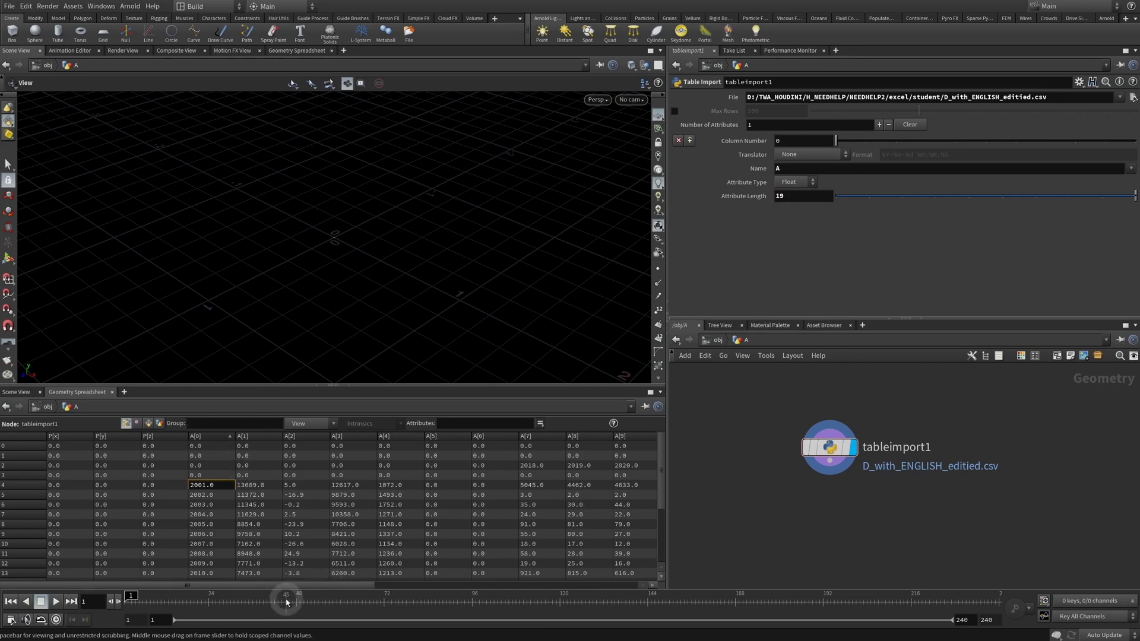
- Look through the imported A columns and enlarge the Geometry Spreadsheet pane in height and width until nearly all columns fit
left_click_drag(269, 588, 333, 613)
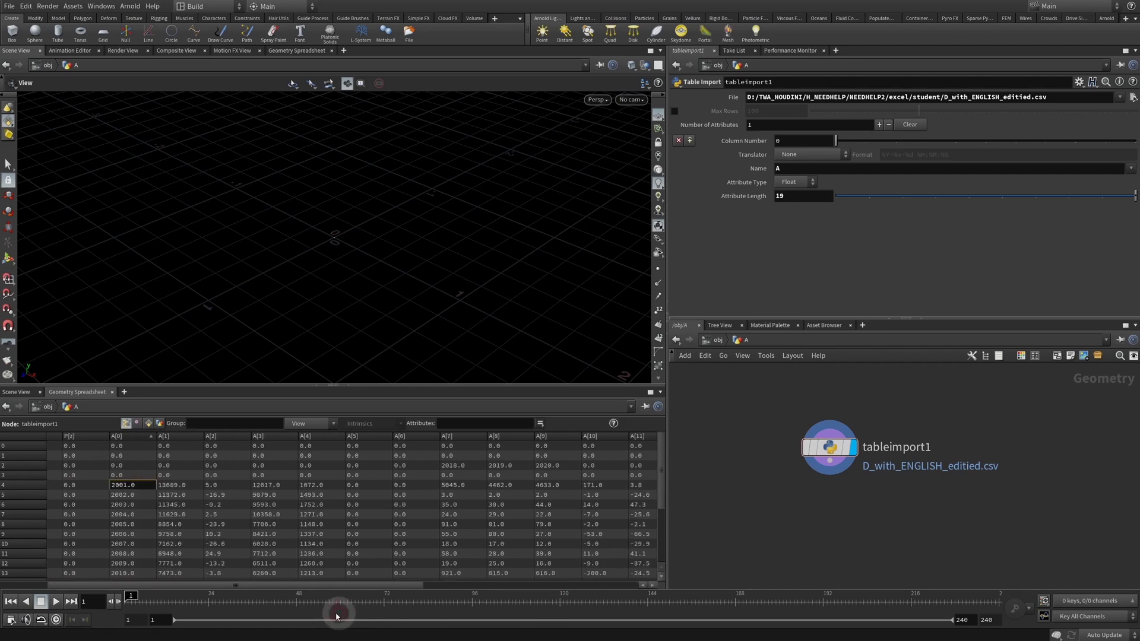
left_click(125, 450)
left_click_drag(211, 586, 439, 587)
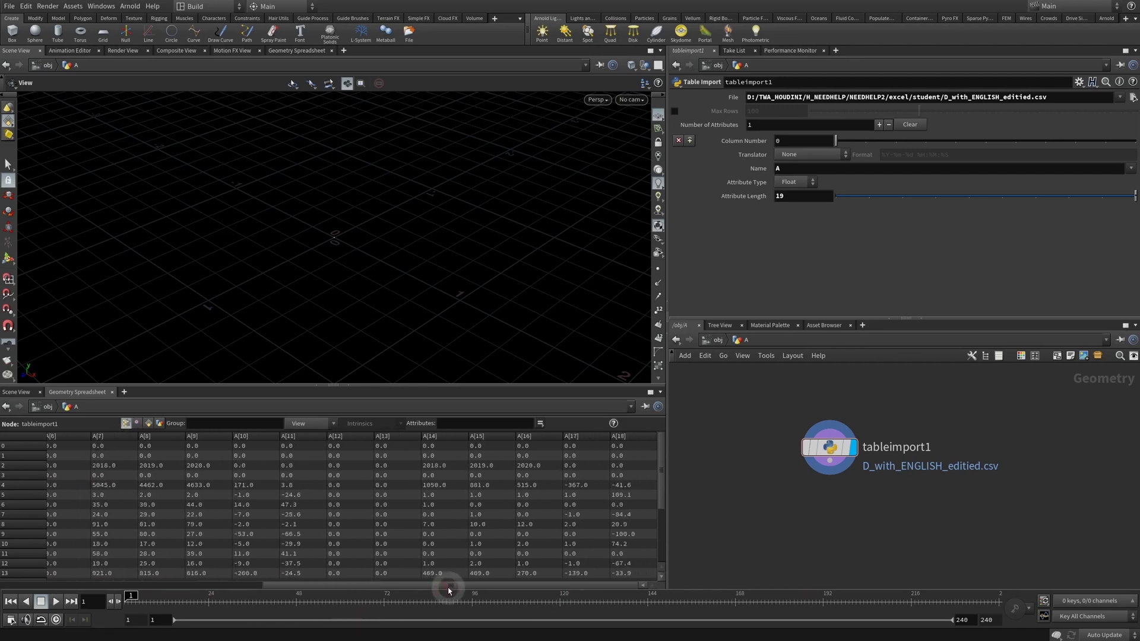
left_click(595, 425)
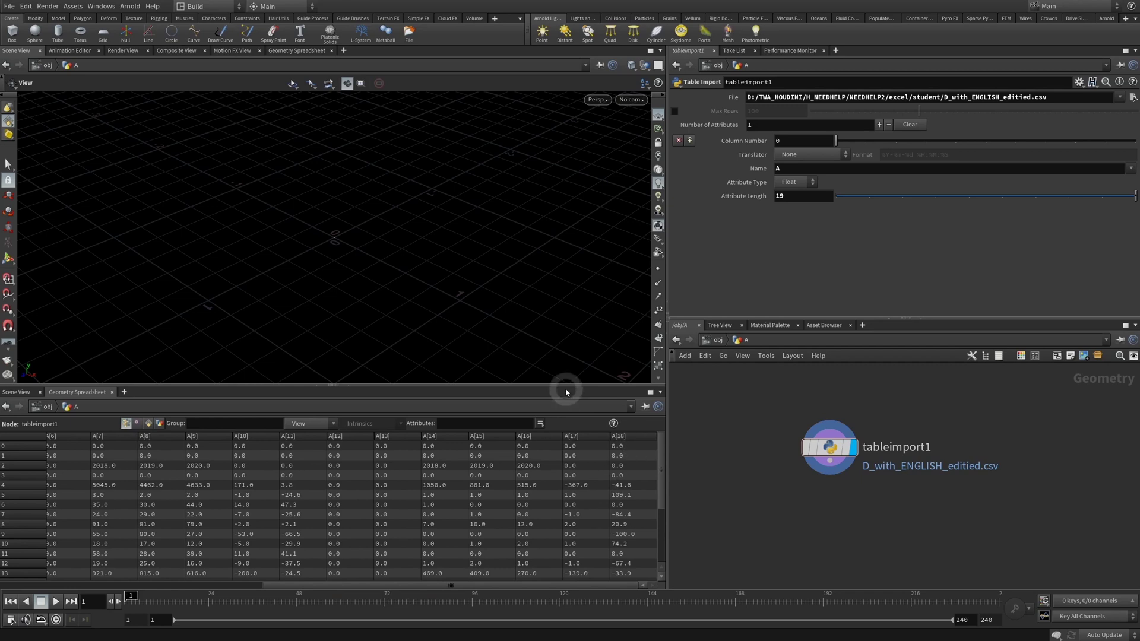
left_click_drag(566, 387, 566, 234)
left_click_drag(667, 408, 960, 391)
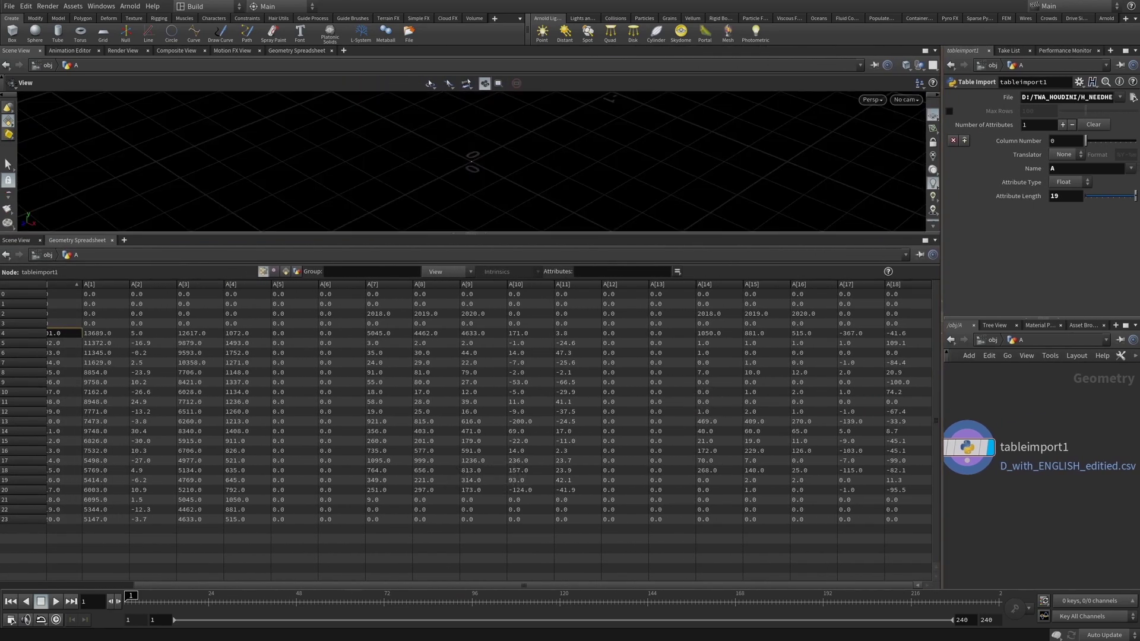
- Shorten the Excel window above Houdini's spreadsheet and compare its year, blank and text-code columns with the imported A columns, especially column G with A[6]
key("alt+Tab")
left_click_drag(645, 601, 602, 253)
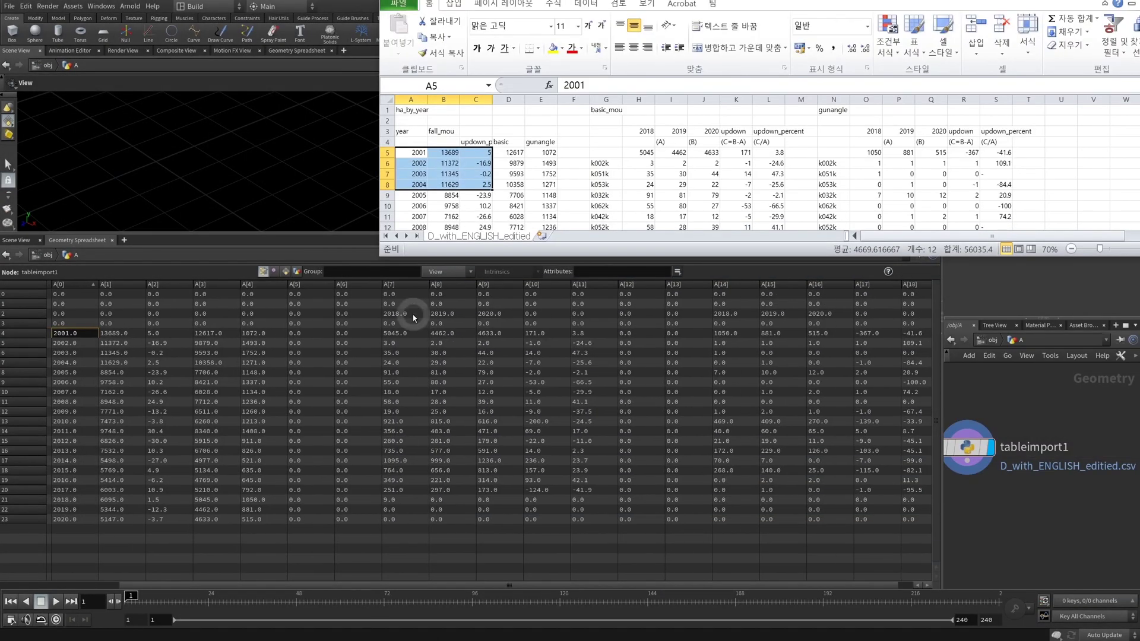
left_click(417, 155)
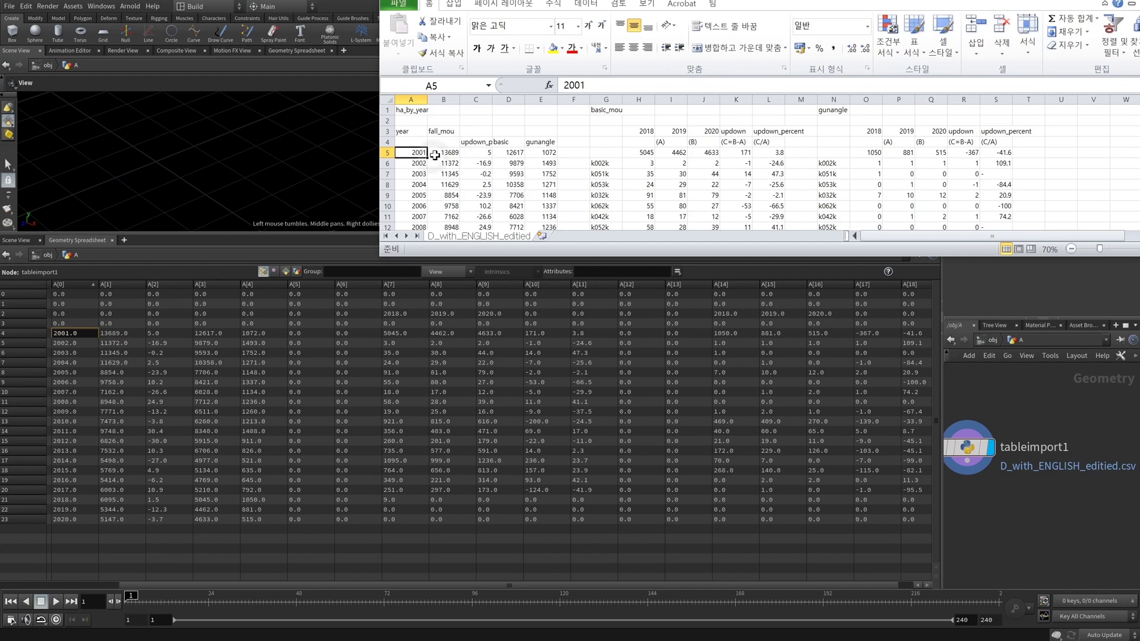
left_click(603, 153)
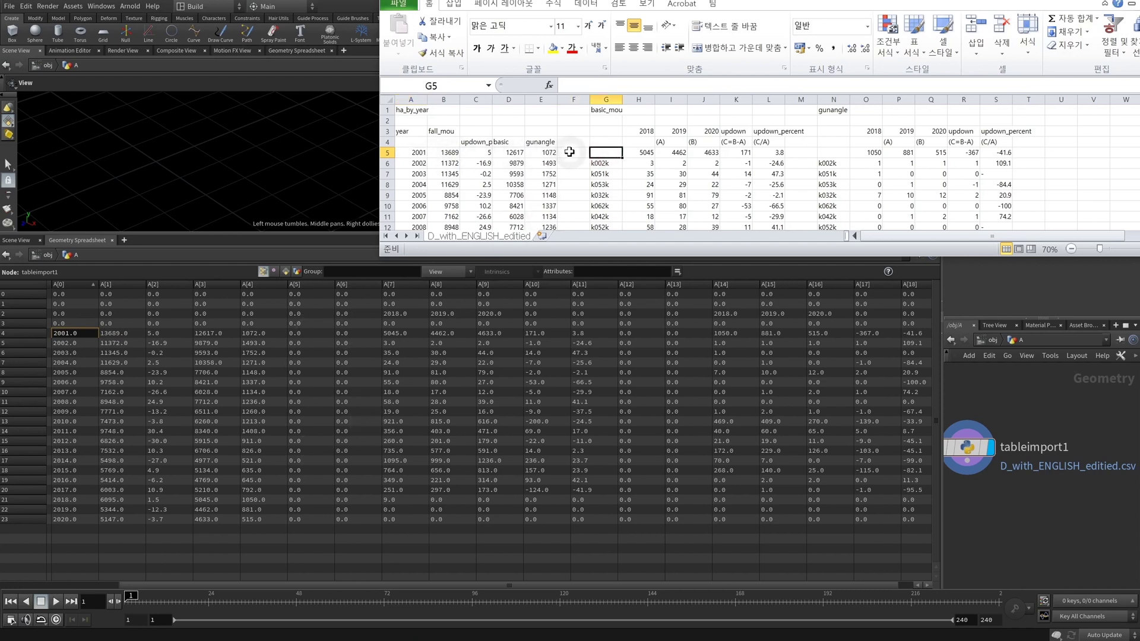
left_click_drag(570, 152, 581, 217)
left_click_drag(599, 164, 609, 218)
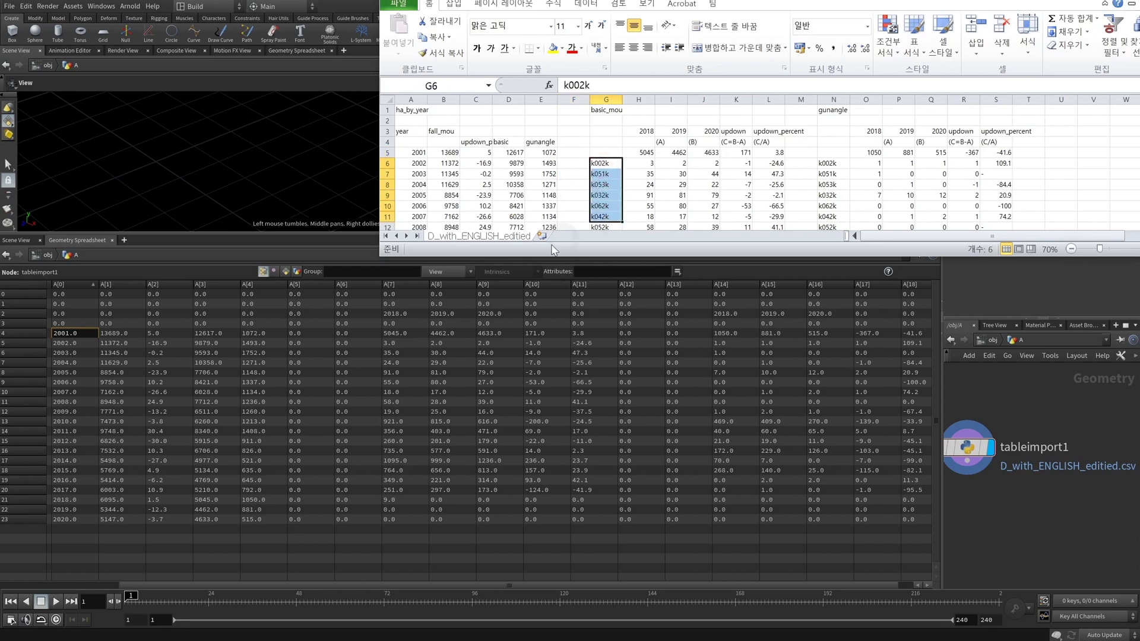
left_click_drag(356, 333, 356, 392)
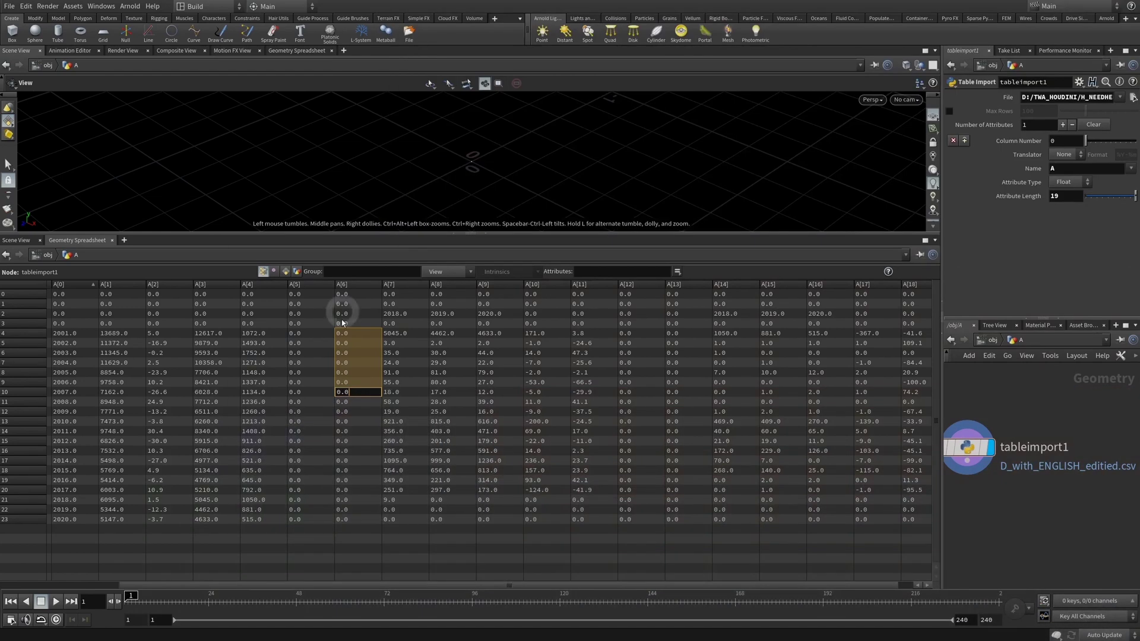
left_click_drag(190, 585, 52, 603)
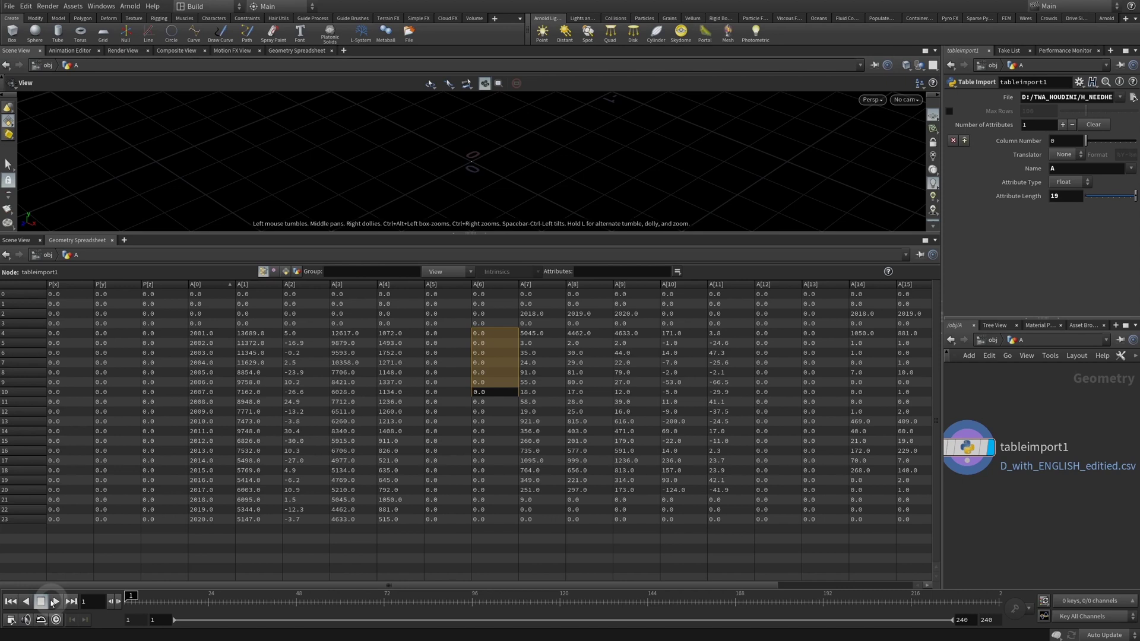
left_click_drag(256, 585, 482, 594)
left_click_drag(368, 597, 20, 583)
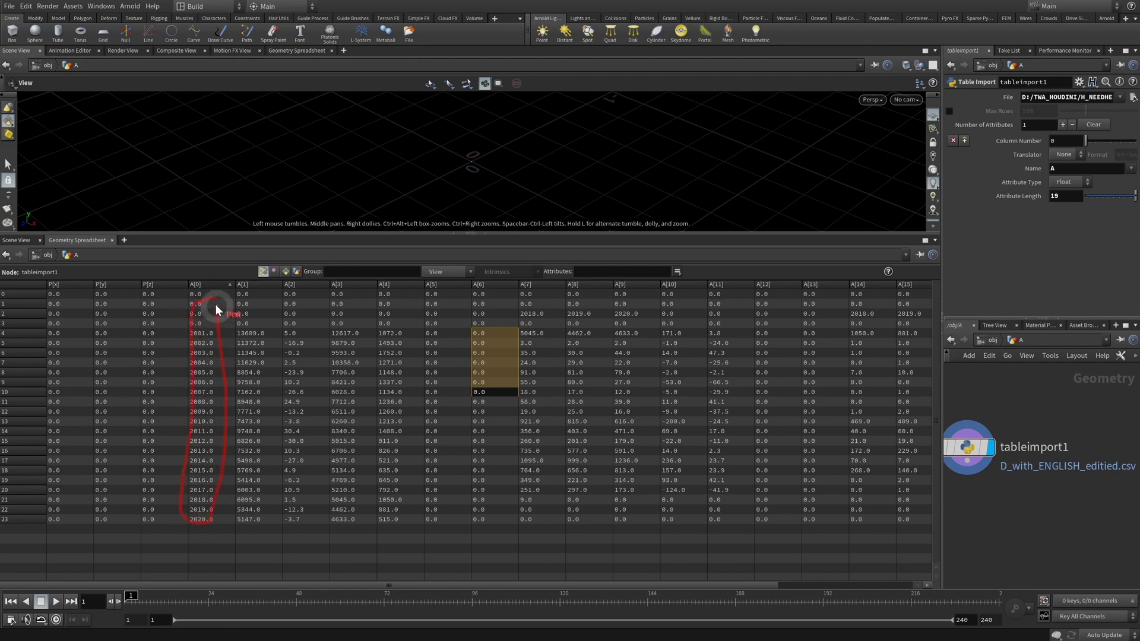
left_click_drag(202, 281, 249, 159)
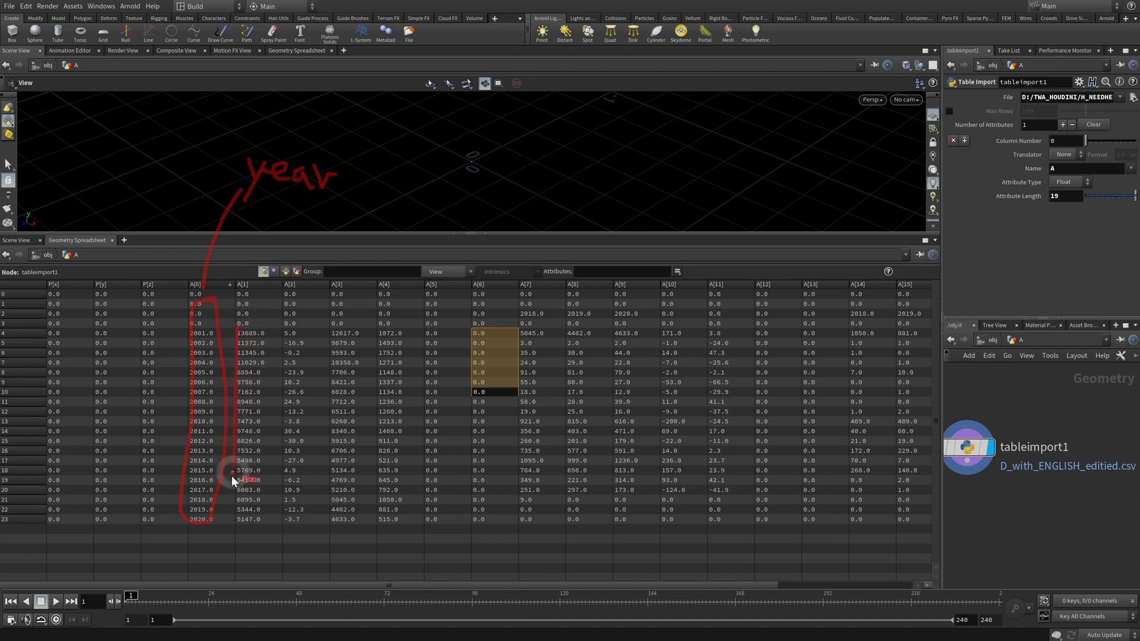
mouse_move(244, 322)
left_mouse_down()
mouse_move(296, 294)
mouse_move(358, 190)
left_mouse_up()
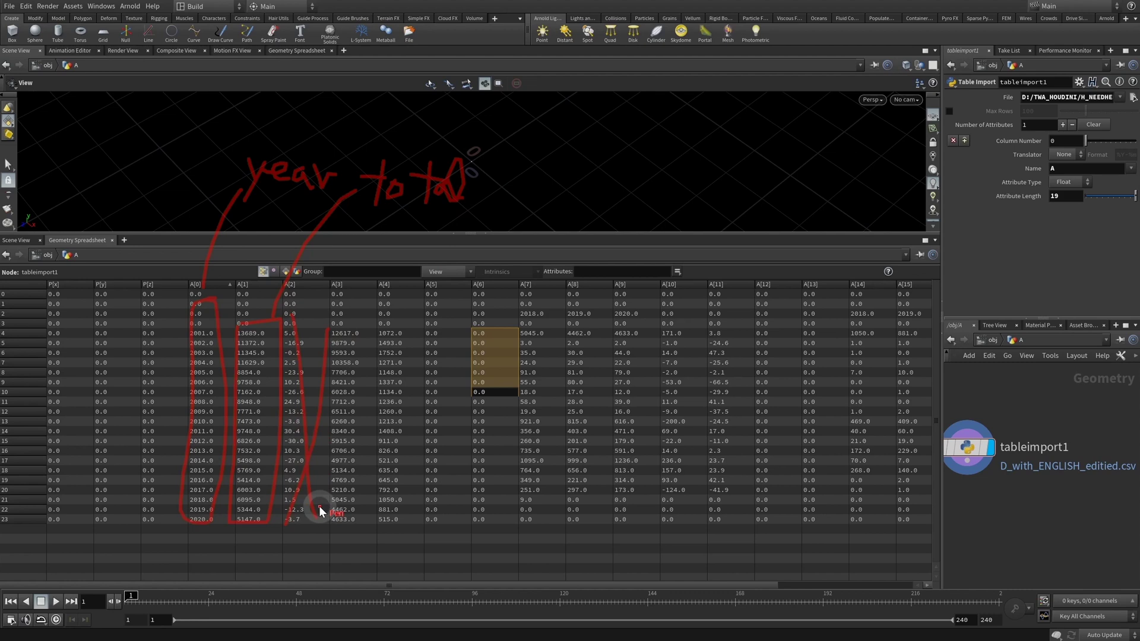
key("Escape")
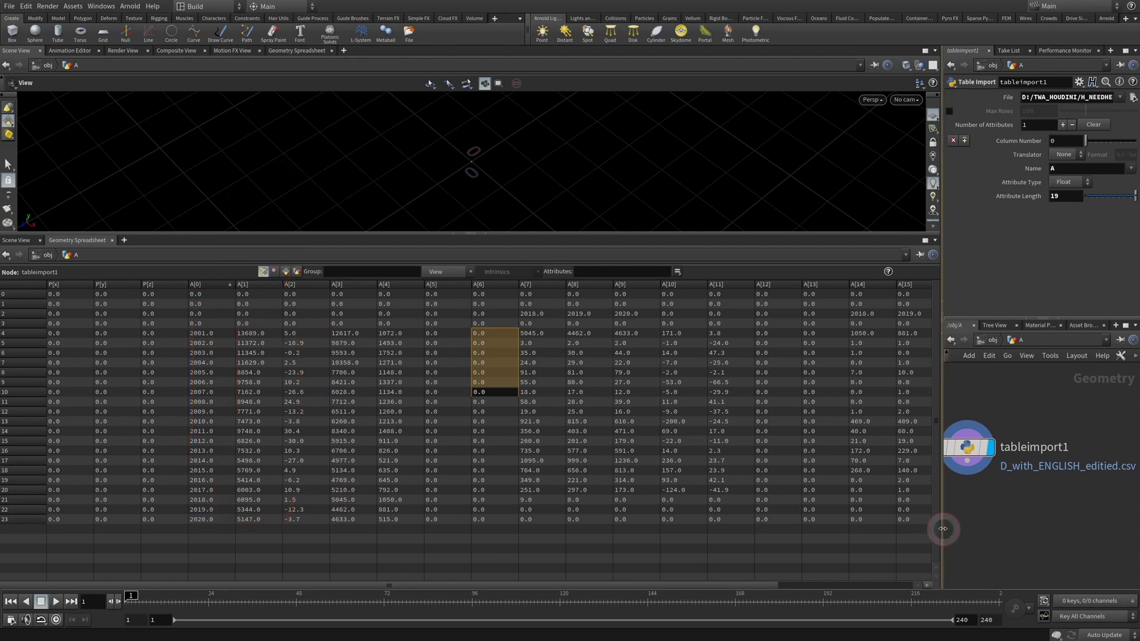
- Widen the parameter and network panes and duplicate the tableimport1 node beside the original
left_click_drag(943, 529, 653, 520)
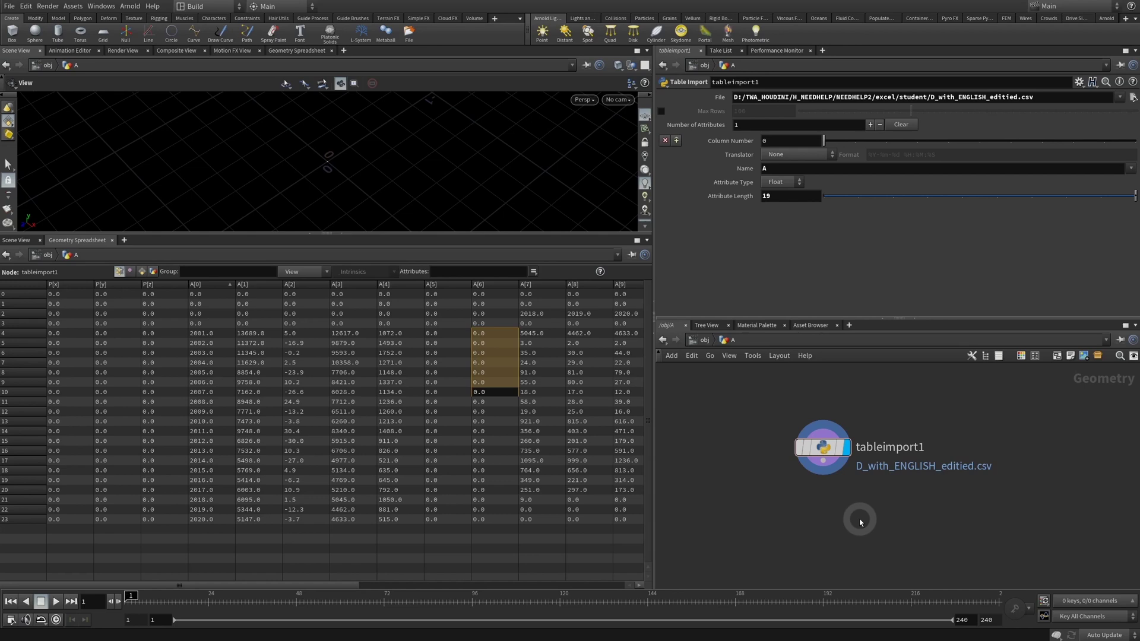
scroll(828, 468, "down", 4)
key("ctrl+c")
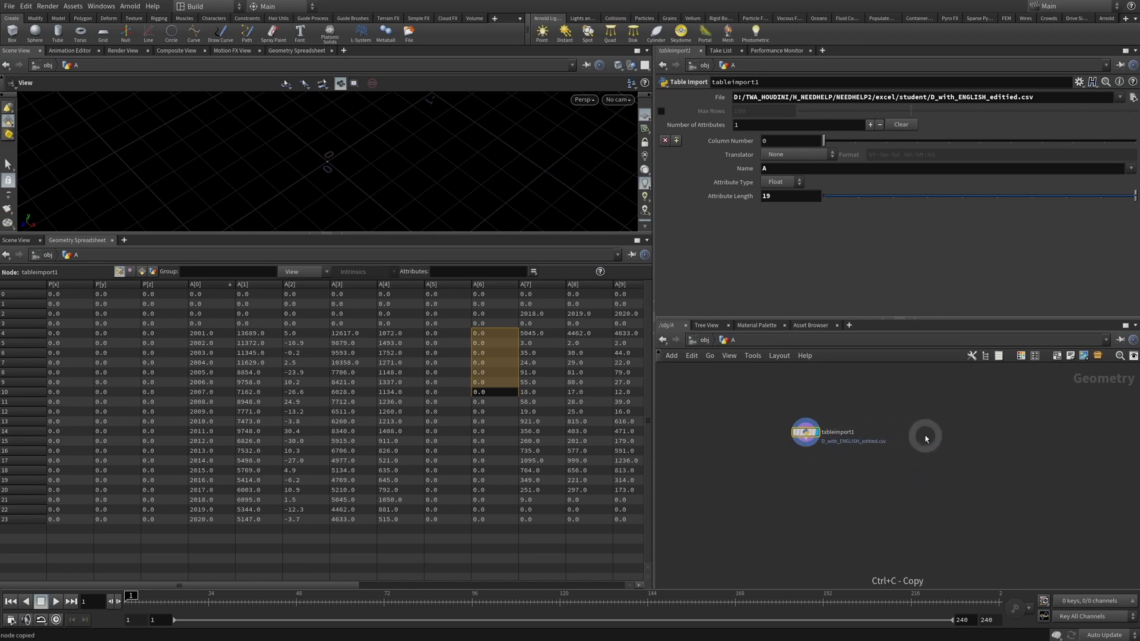
key("ctrl+v")
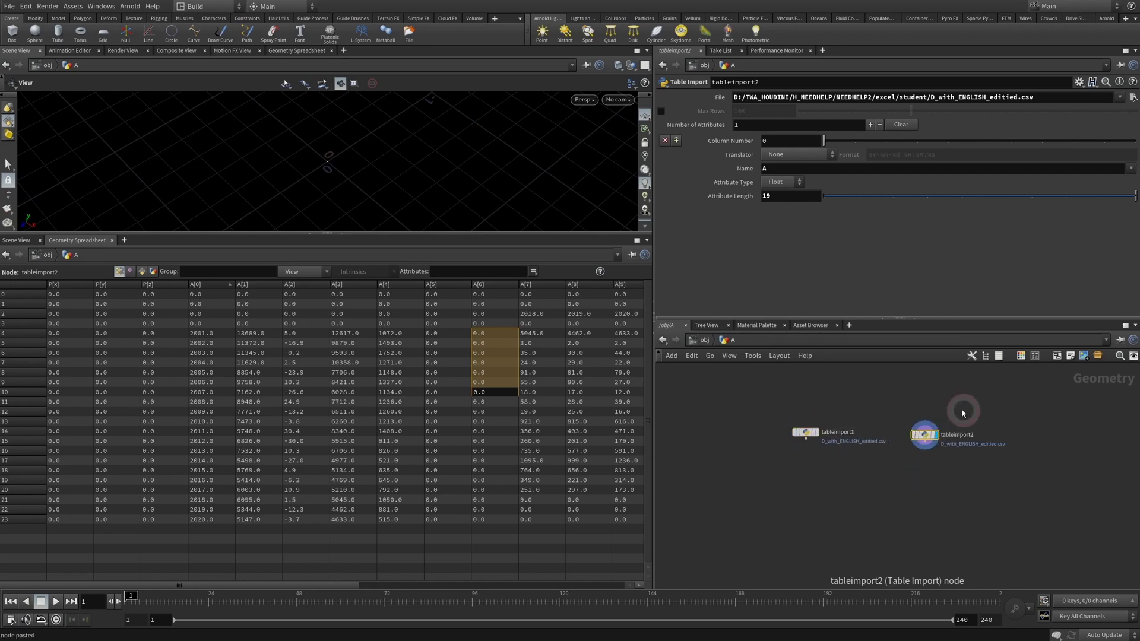
- Rename the original Table Import node to a1 and its copy to a2
double_click(838, 432)
type("a1")
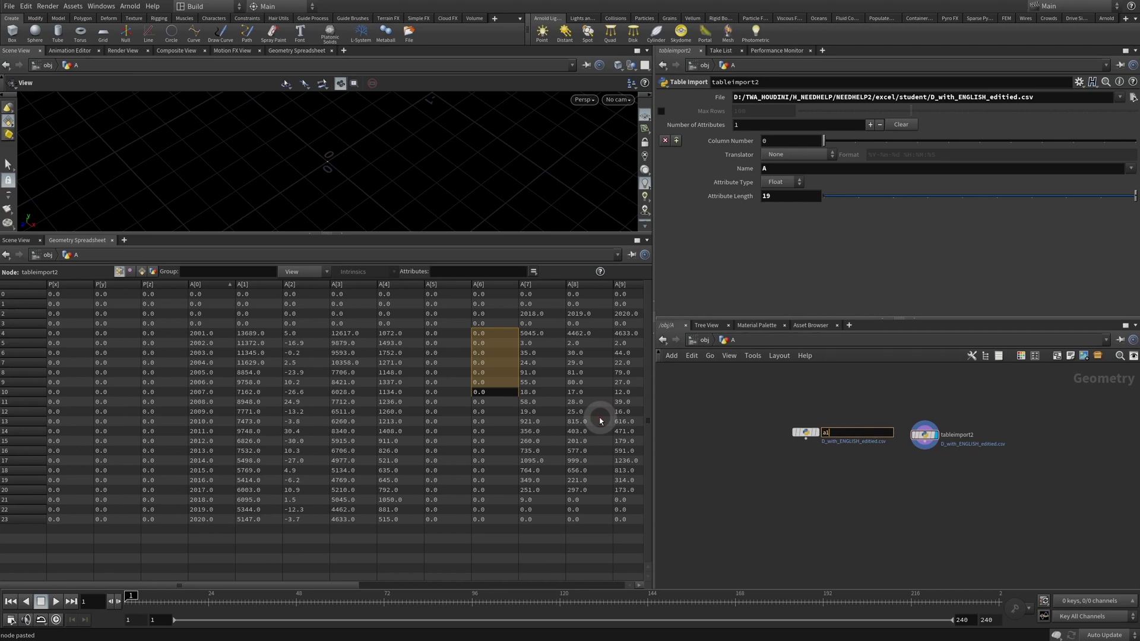
key("Return")
double_click(950, 438)
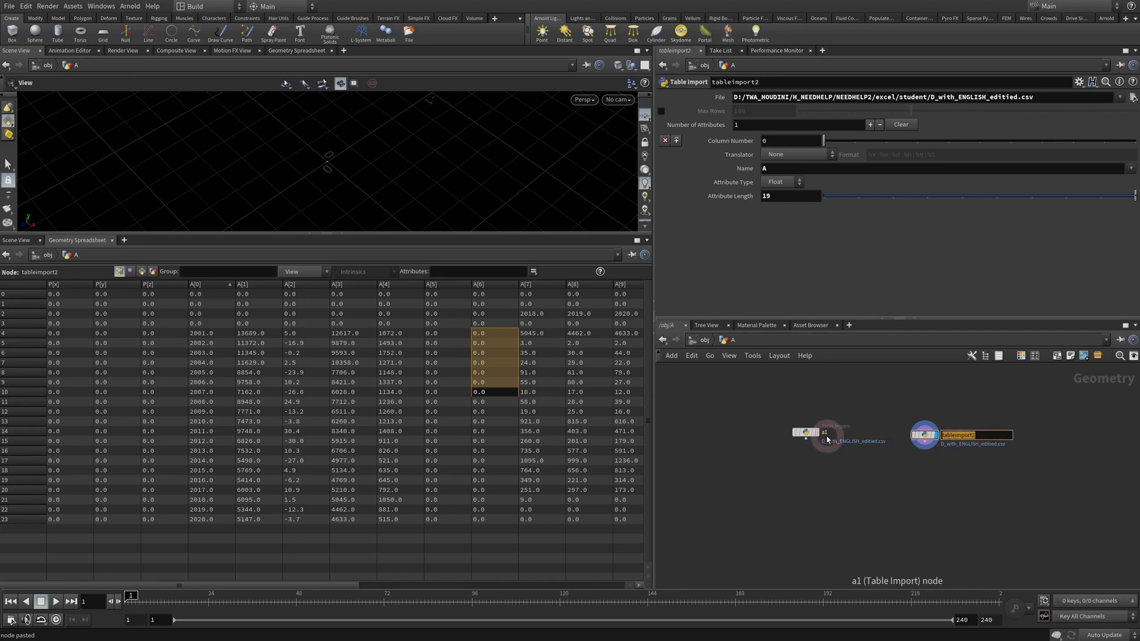
type("a2")
key("Return")
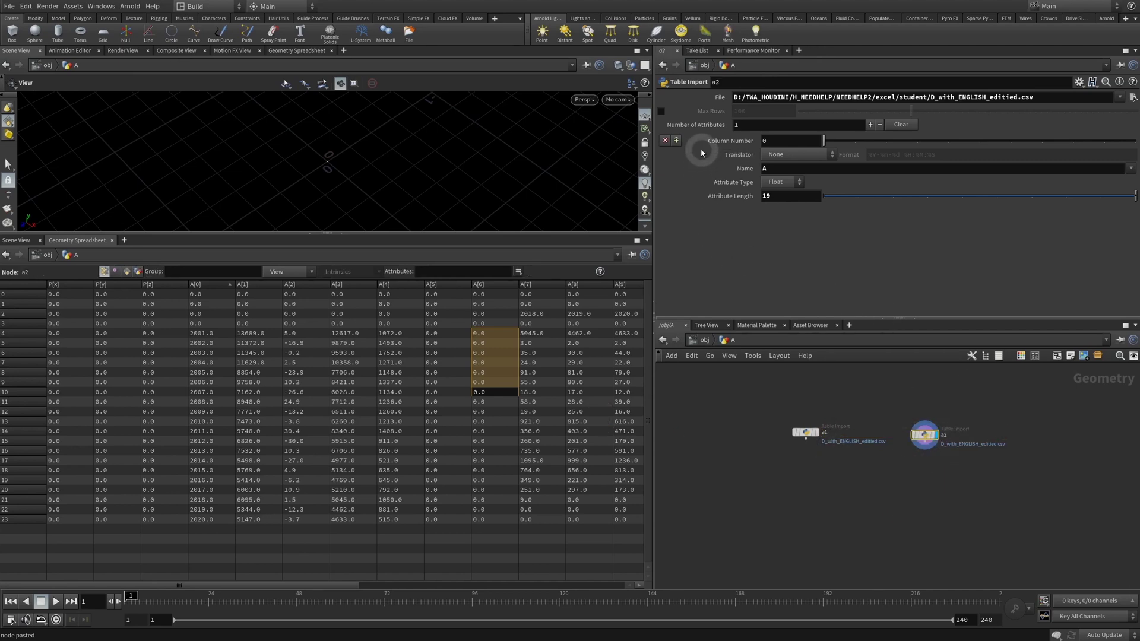
- Replace the A attribute entry on node a2 with a fresh attribute named year
left_click(666, 140)
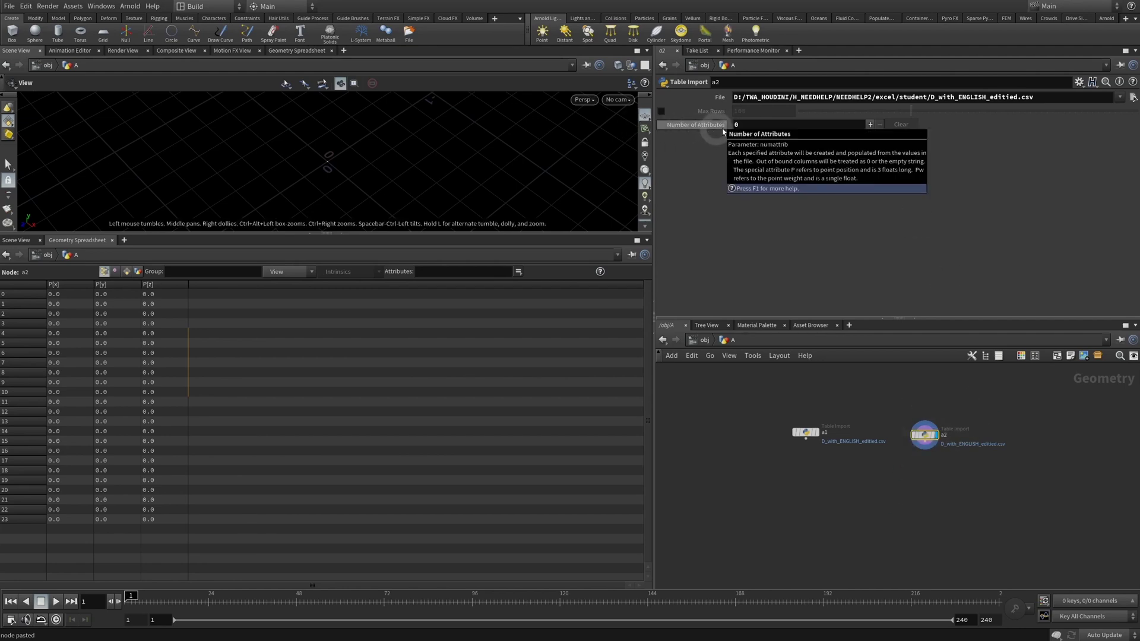
left_click(871, 125)
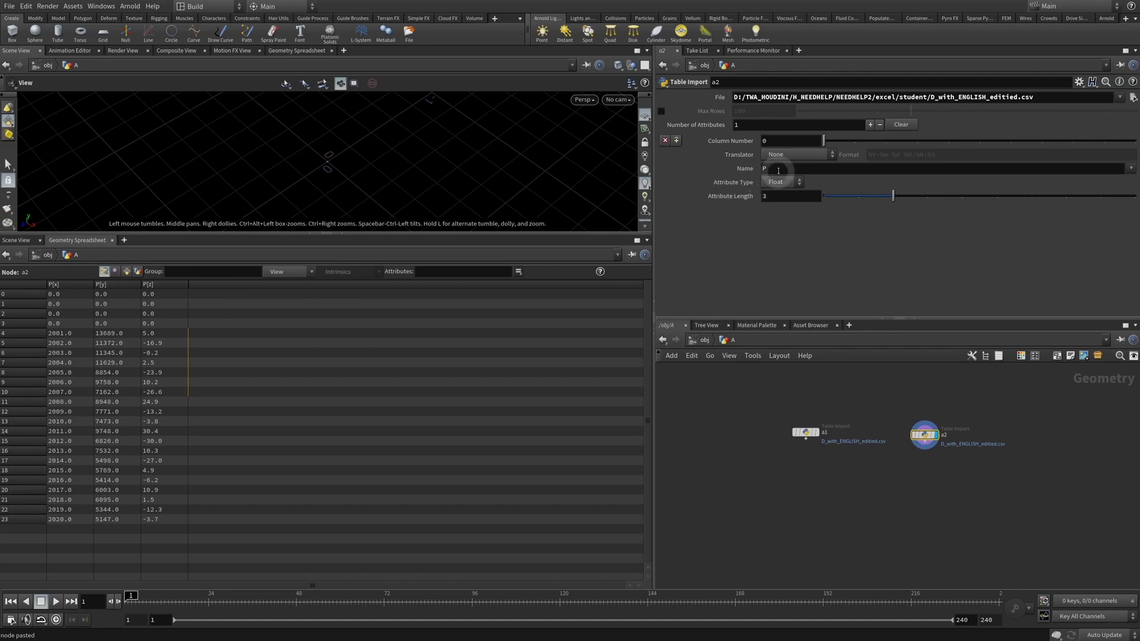
left_click_drag(777, 172, 715, 178)
type("year")
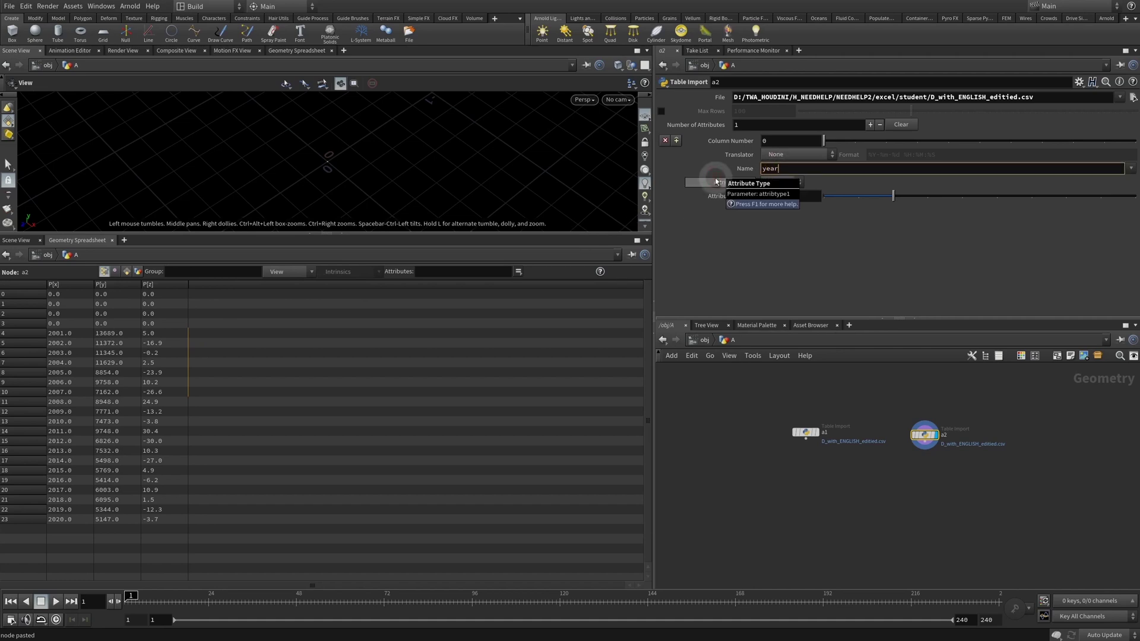
key("Return")
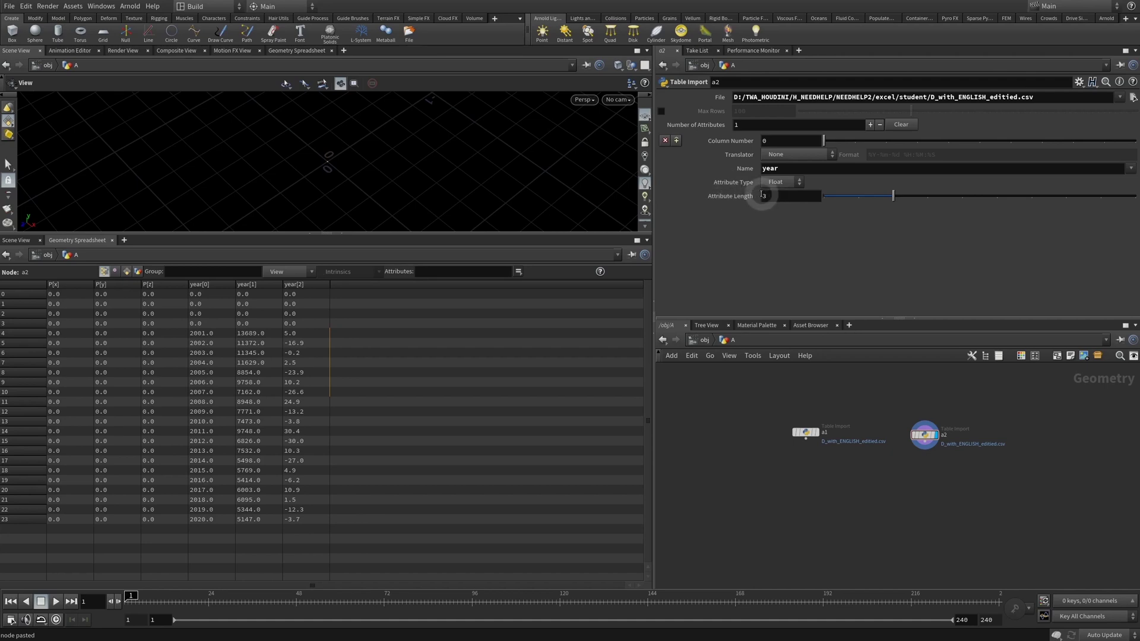
- Check the three imported year columns and set the year attribute's length to 1
left_click_drag(201, 333, 202, 520)
left_click_drag(245, 334, 297, 510)
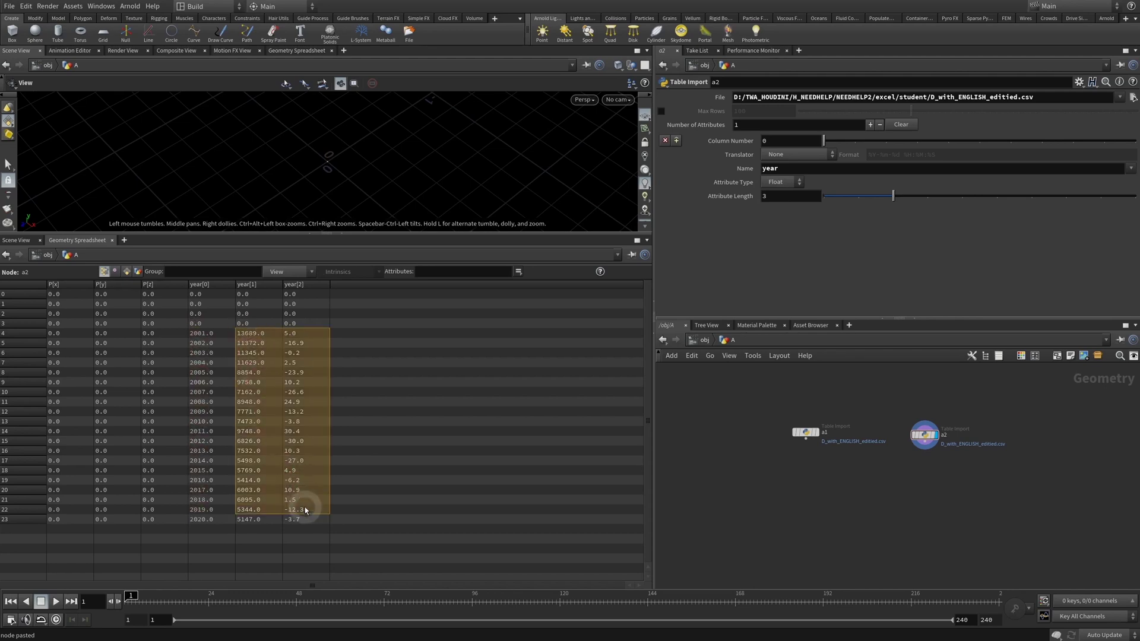
left_click_drag(785, 199, 732, 209)
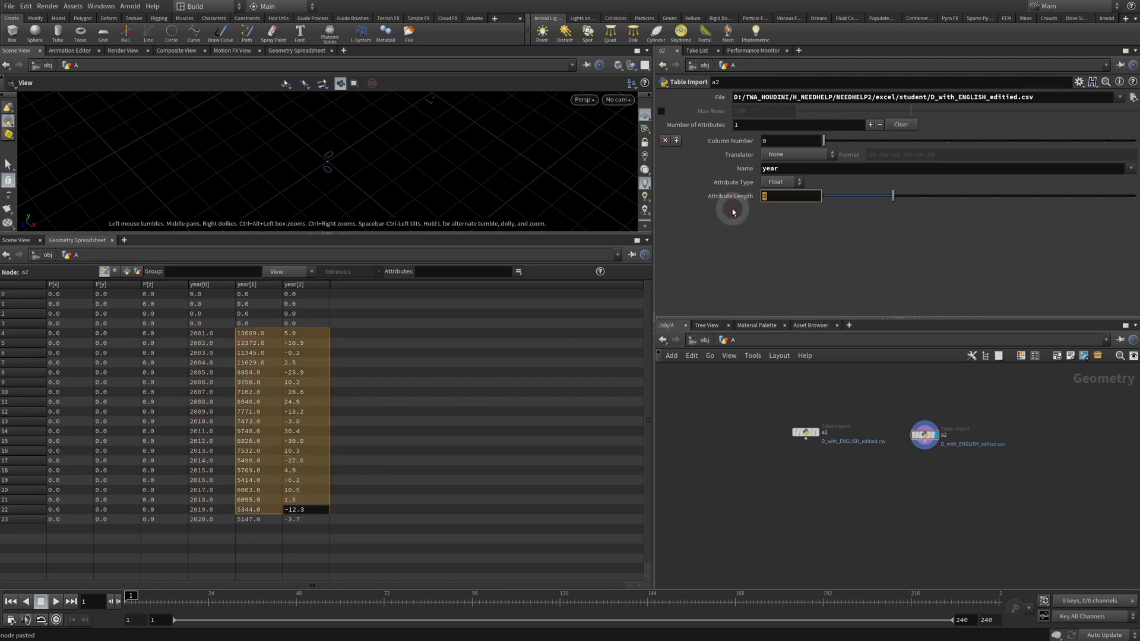
key("Return")
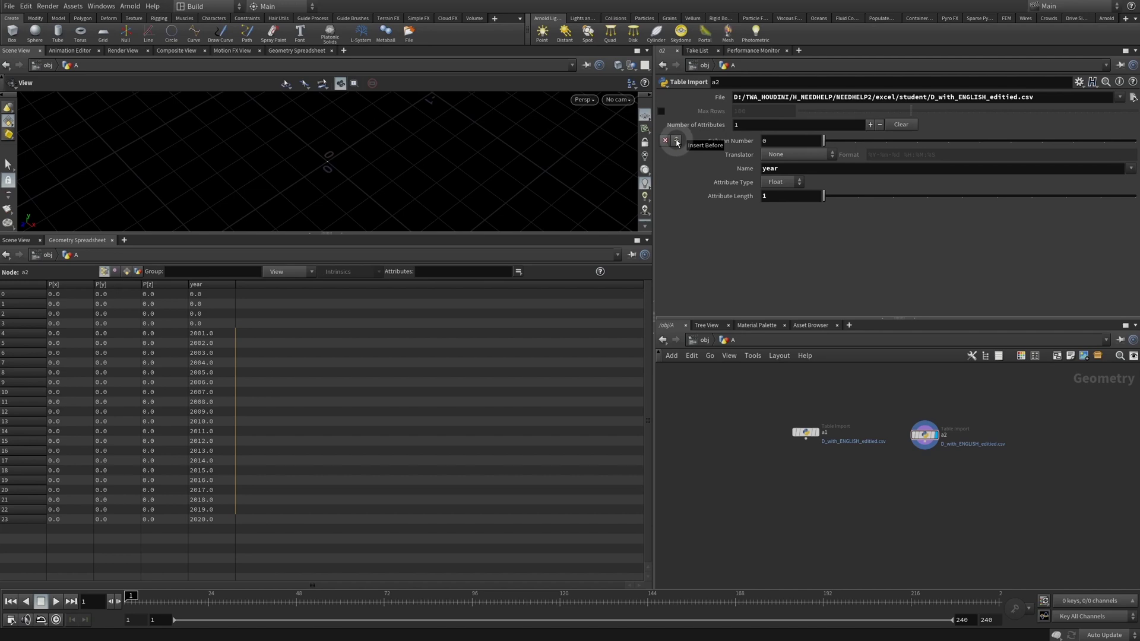
- Insert a second attribute before year on node a2 and name it total
left_click(676, 141)
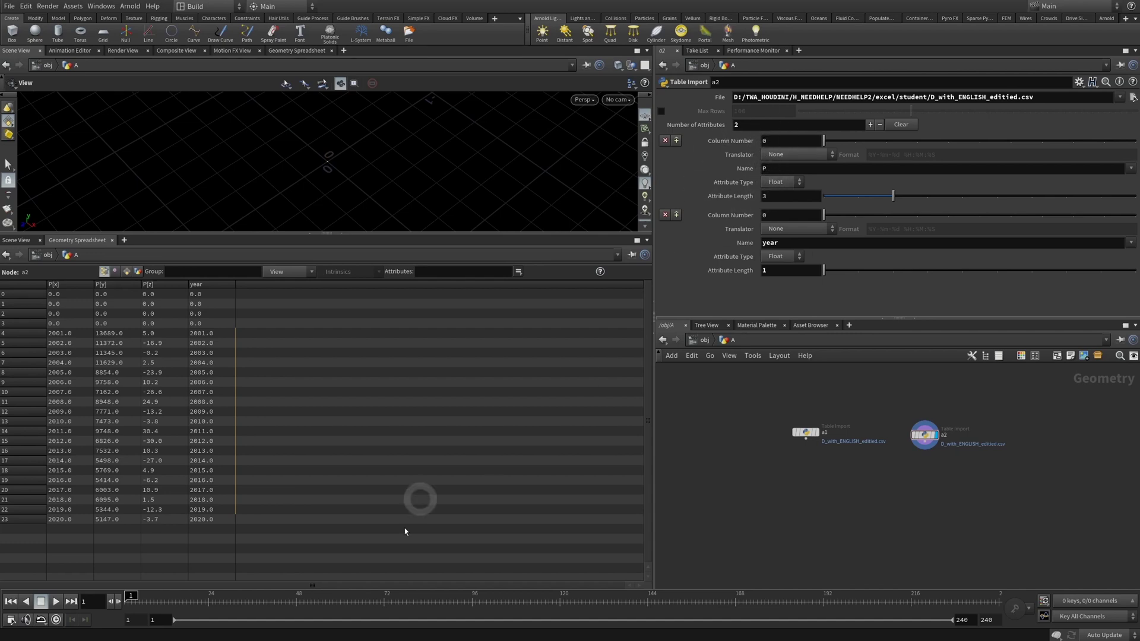
left_click(701, 219)
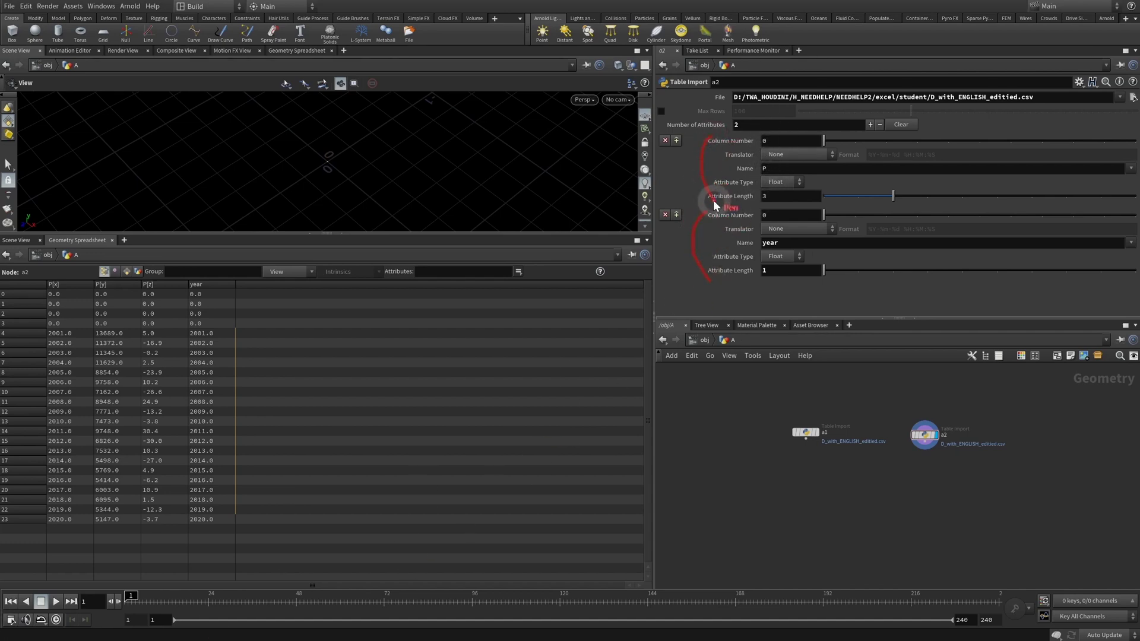
left_click(758, 162)
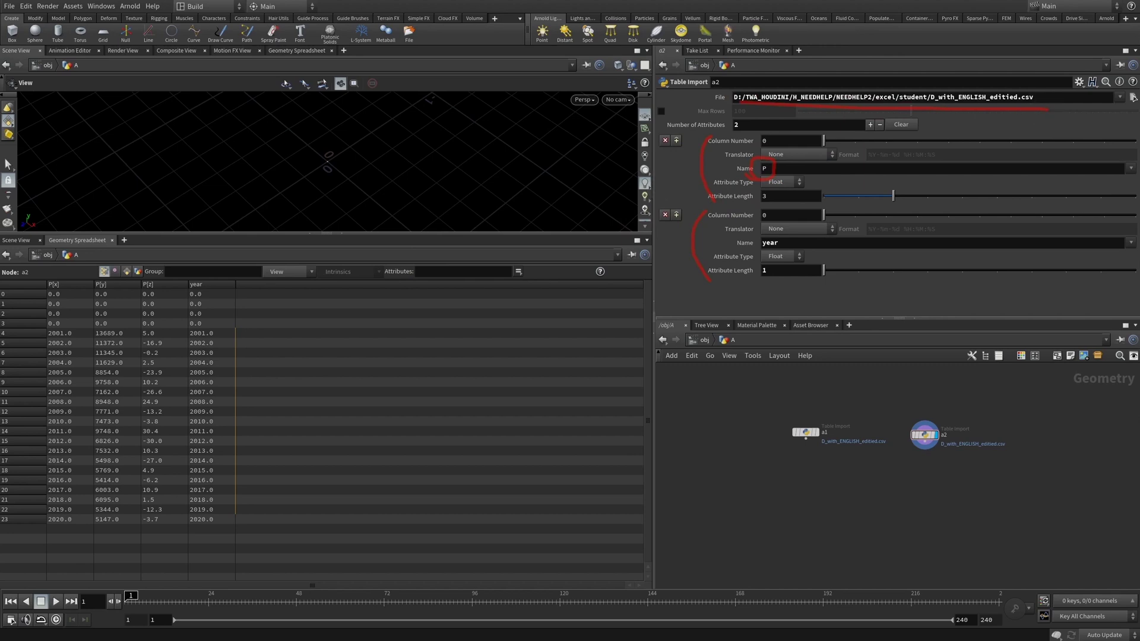
mouse_move(48, 283)
left_mouse_down()
mouse_move(23, 394)
mouse_move(44, 519)
left_mouse_up()
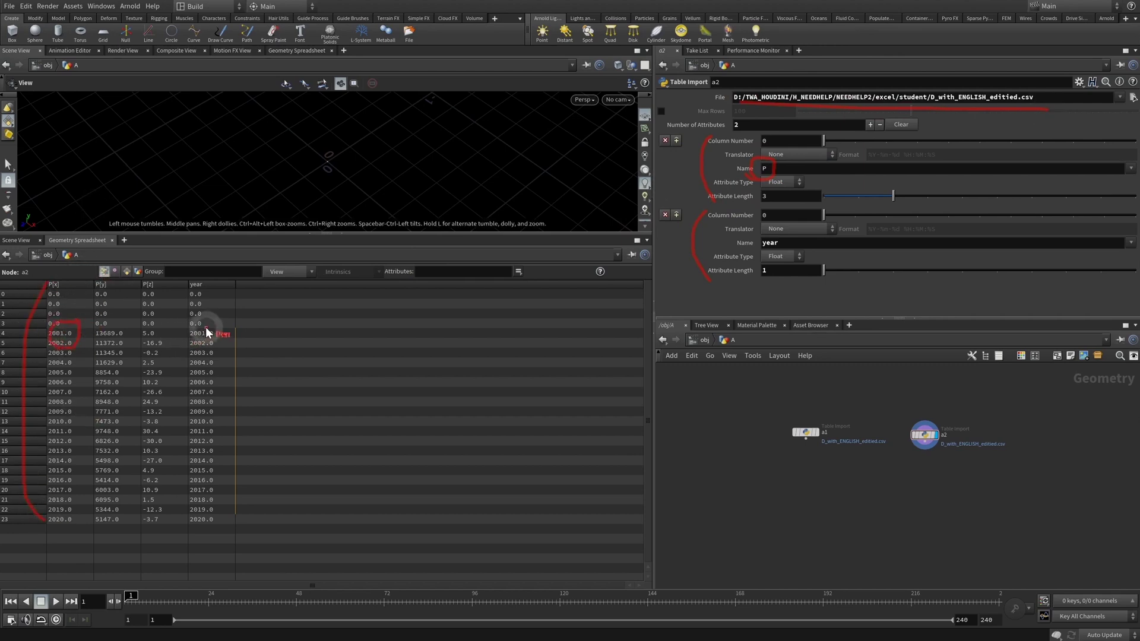
mouse_move(74, 331)
left_mouse_down()
mouse_move(147, 311)
mouse_move(174, 349)
left_mouse_up()
key("Escape")
double_click(787, 168)
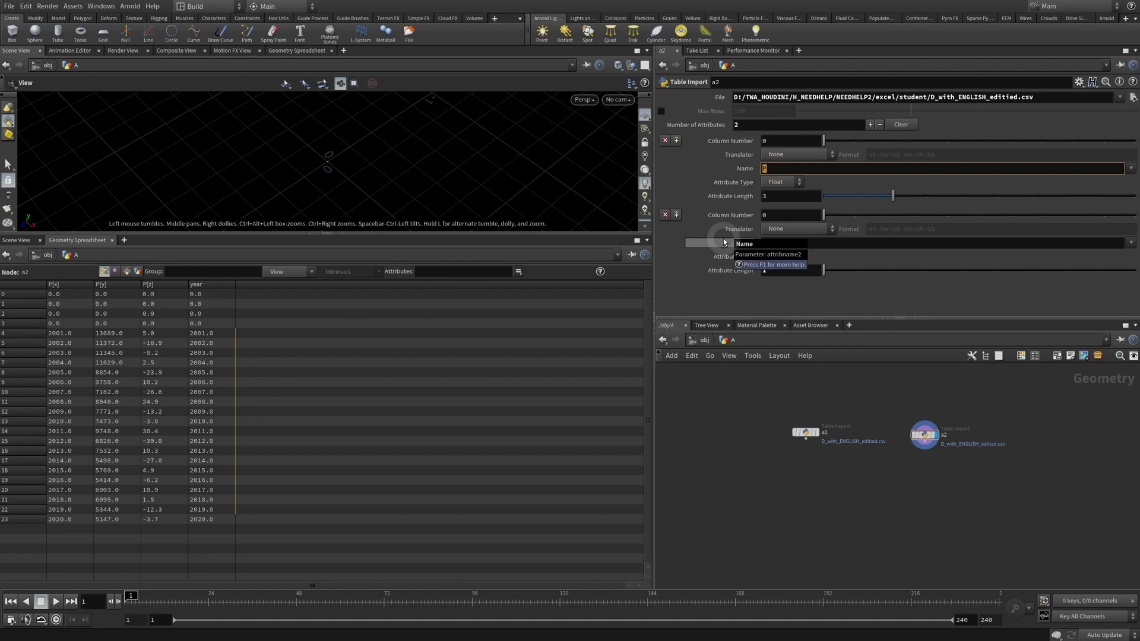
type("total")
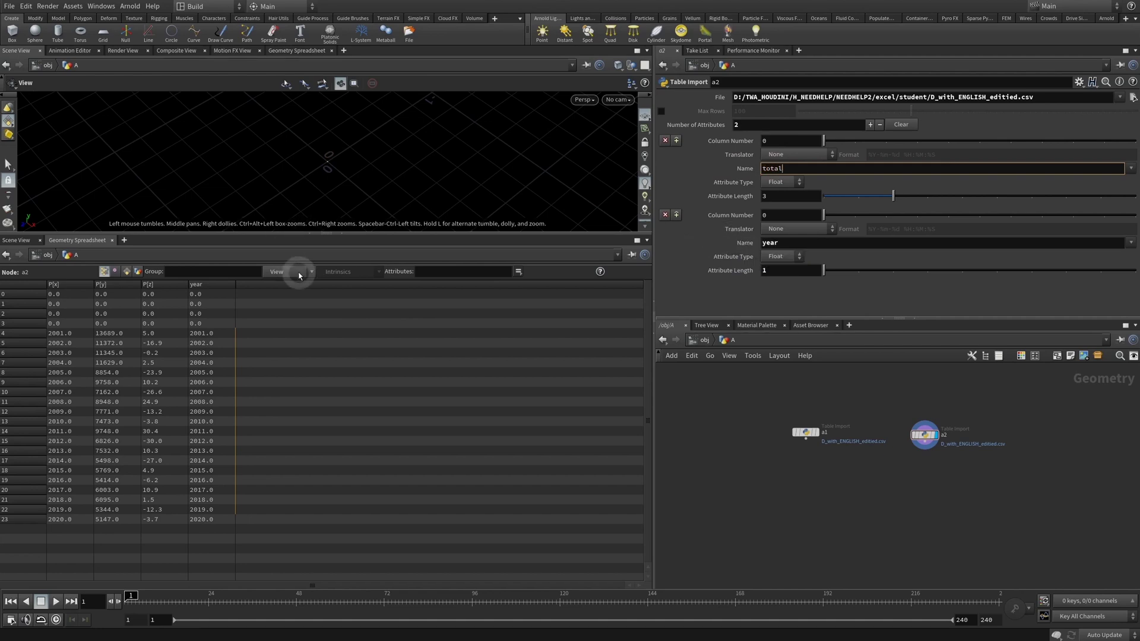
left_click(684, 301)
left_click(258, 323)
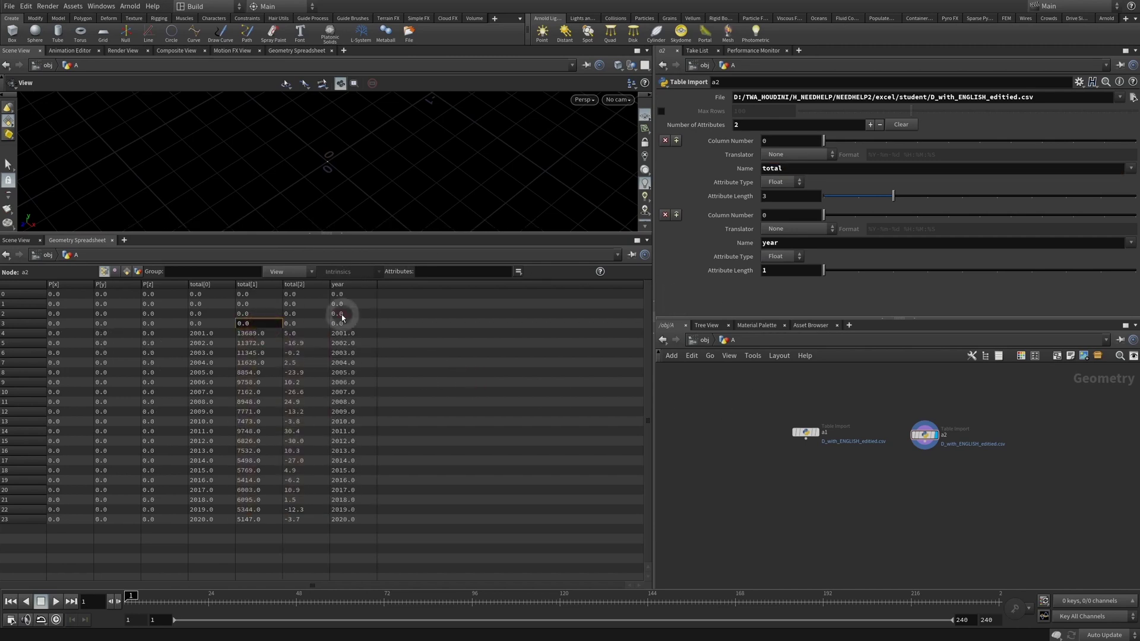
- Compare the year column with the three total columns in the Geometry Spreadsheet, focusing on the values in total[1]
left_click(346, 285)
left_click_drag(348, 333, 364, 501)
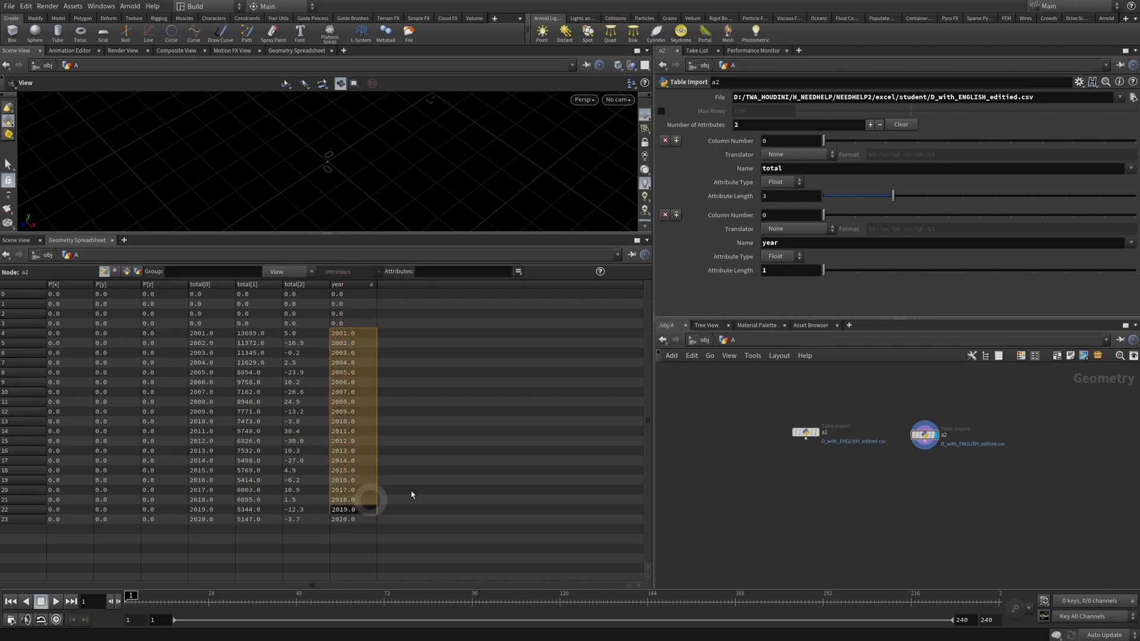
left_click_drag(198, 333, 312, 514)
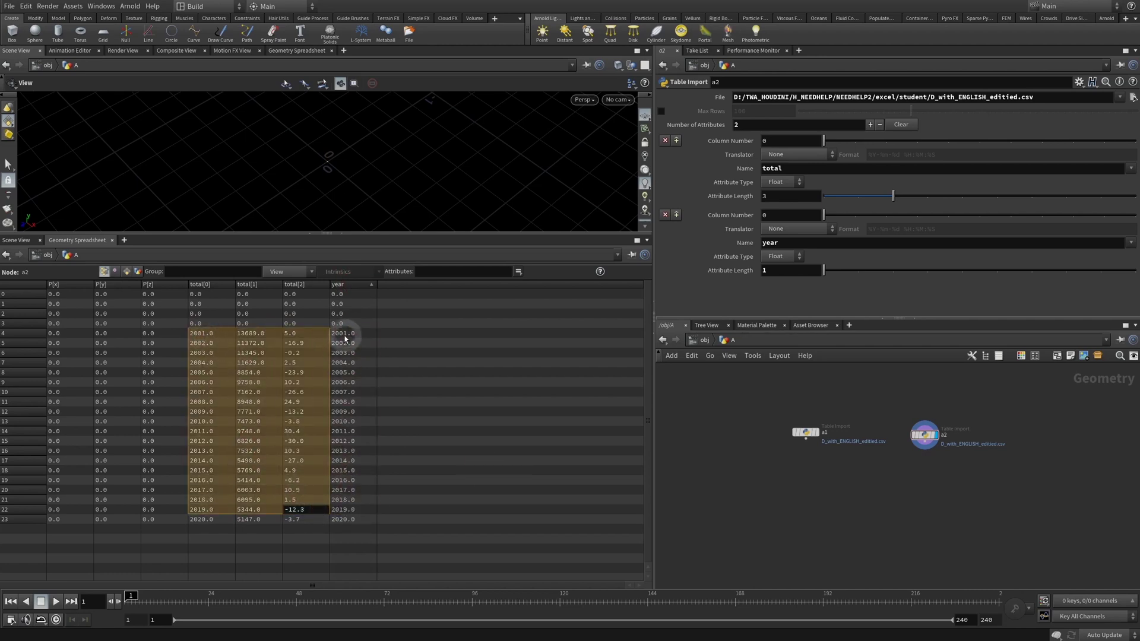
left_click_drag(343, 333, 347, 490)
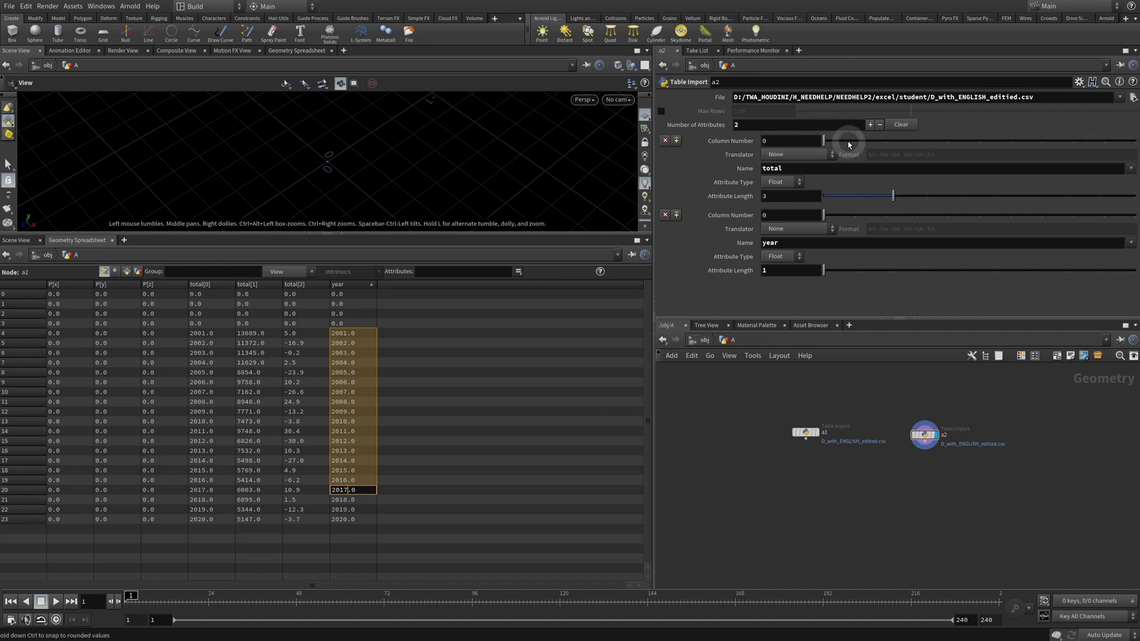
left_click_drag(250, 324, 259, 536)
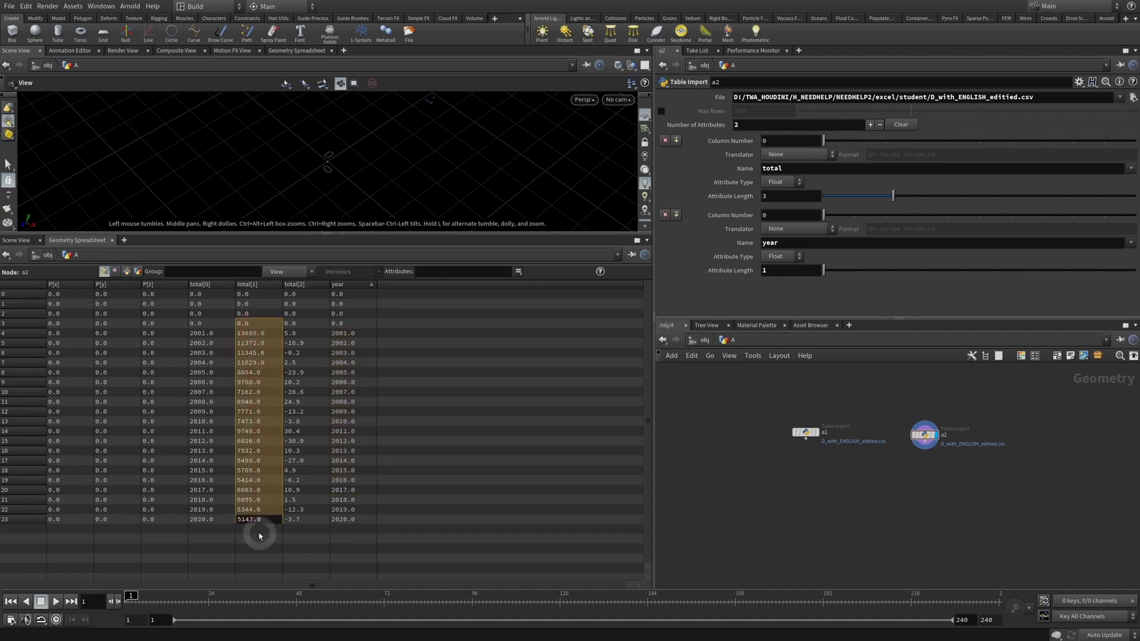
left_click(259, 402)
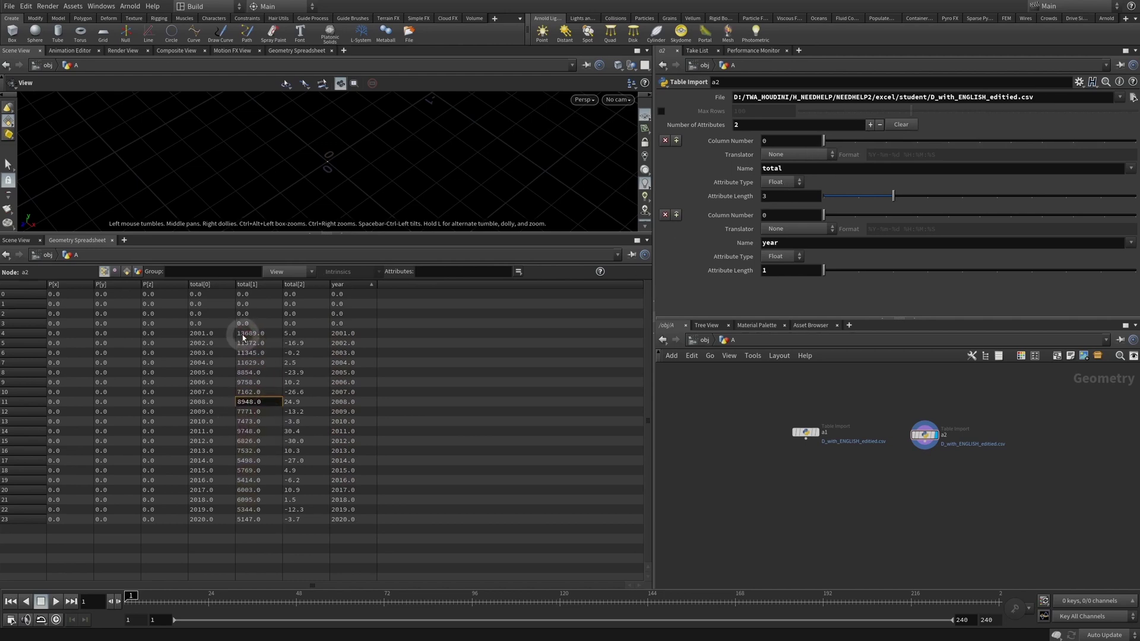
left_click(245, 334)
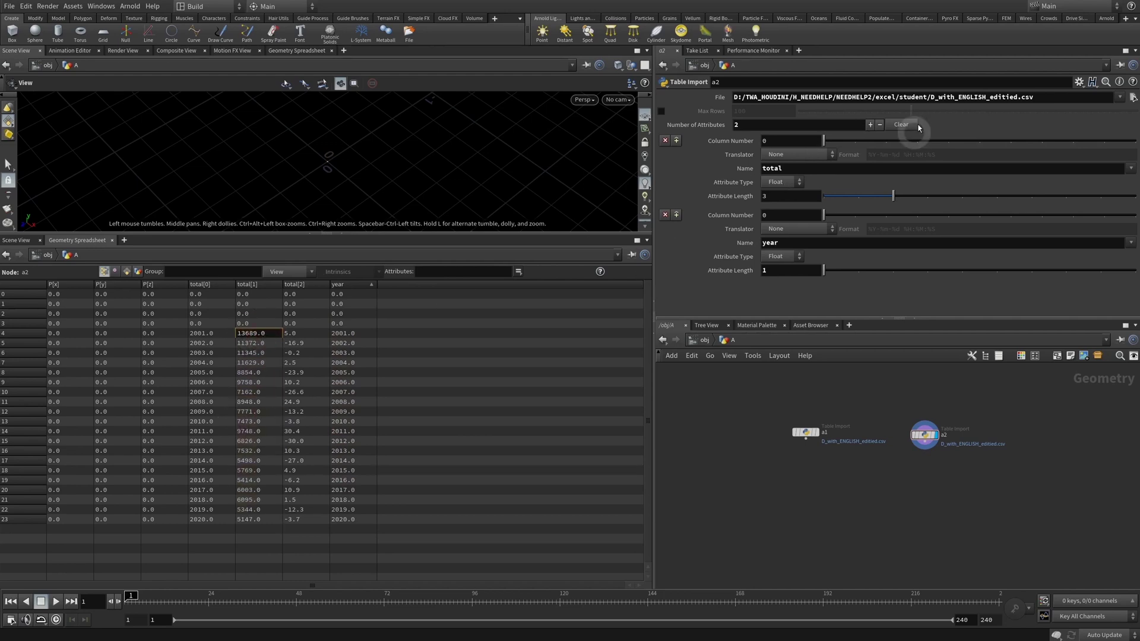
- Try Column Number 1 and 2 for the total attribute, checking which CSV column lands in total[0] each time
left_click(855, 140)
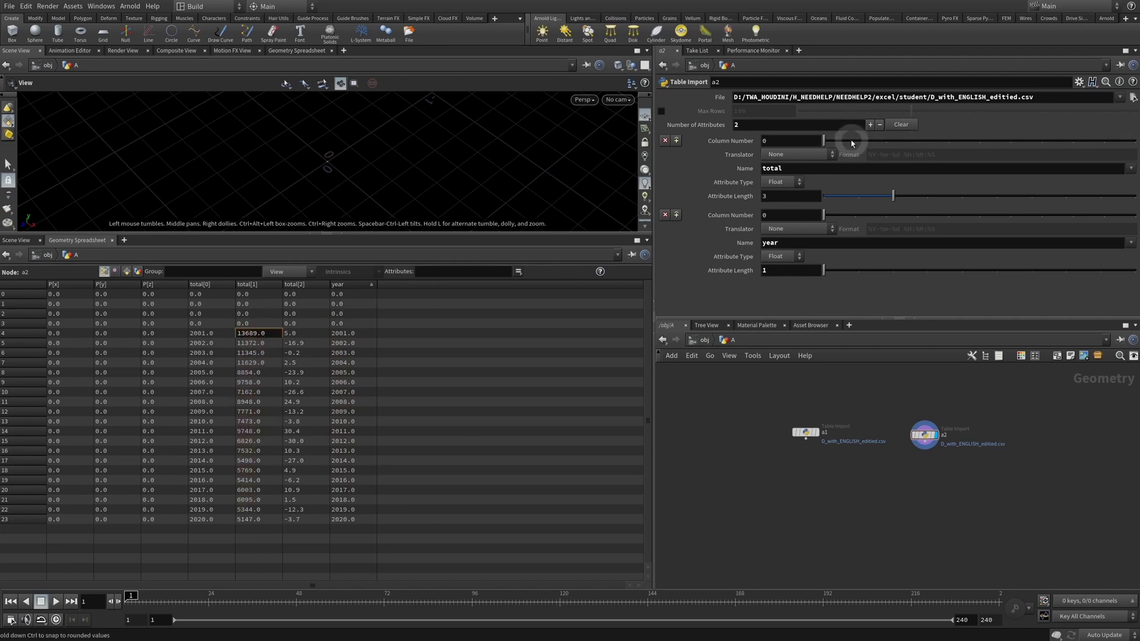
left_click(223, 334)
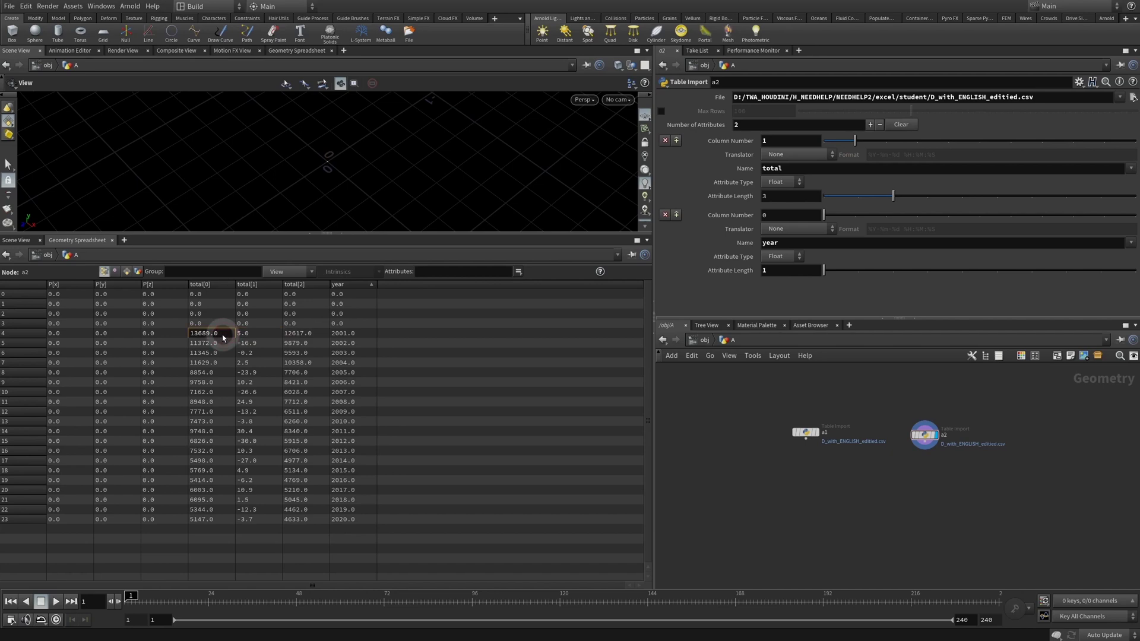
left_click(258, 334)
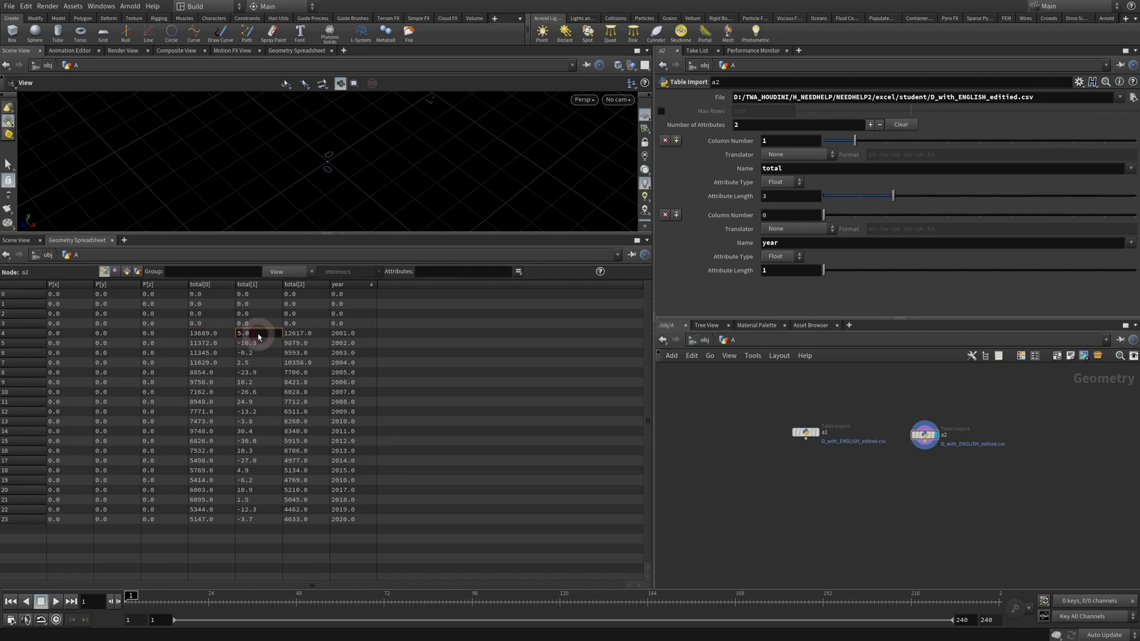
left_click(885, 141)
left_click(186, 331)
left_click(213, 334)
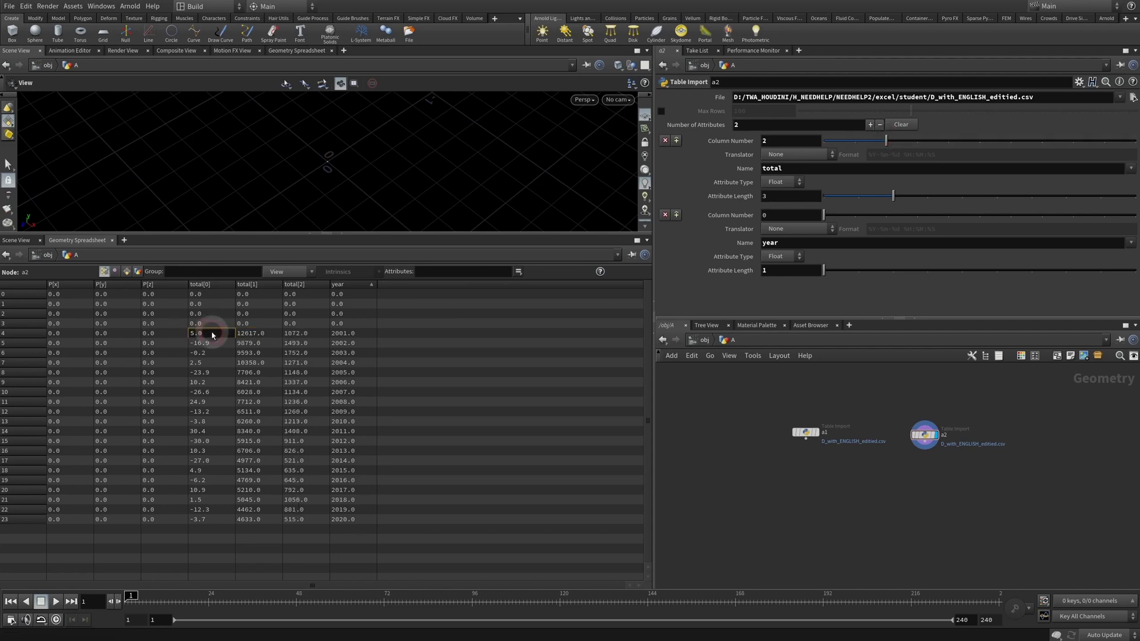
left_click(779, 141)
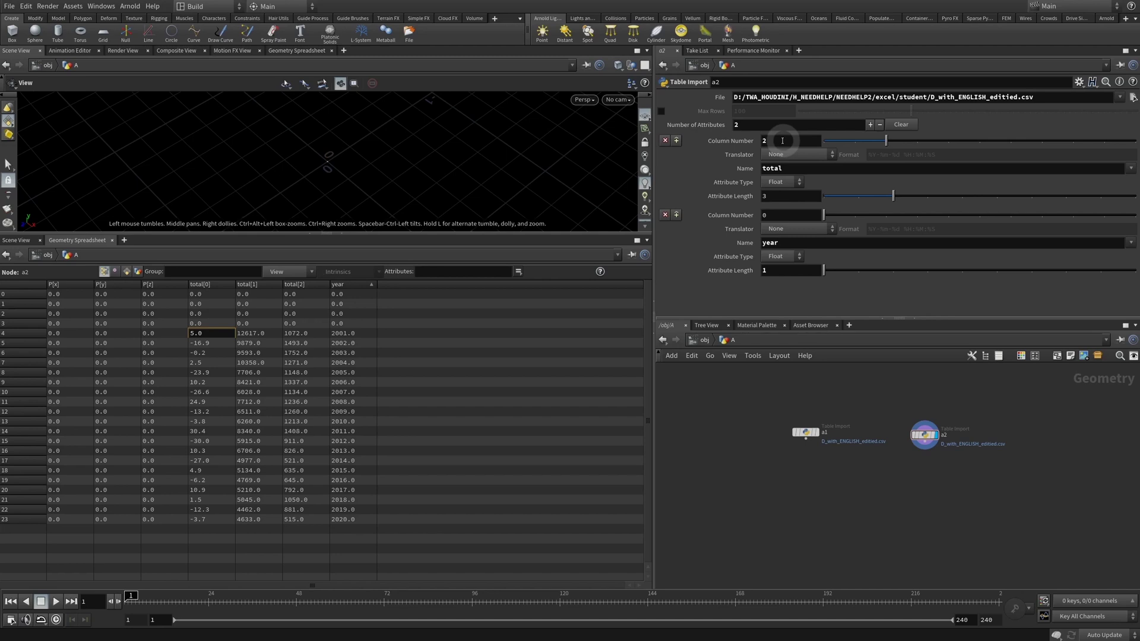
- Set the Column Number of node a2's total attribute to 1
left_click_drag(783, 141, 694, 137)
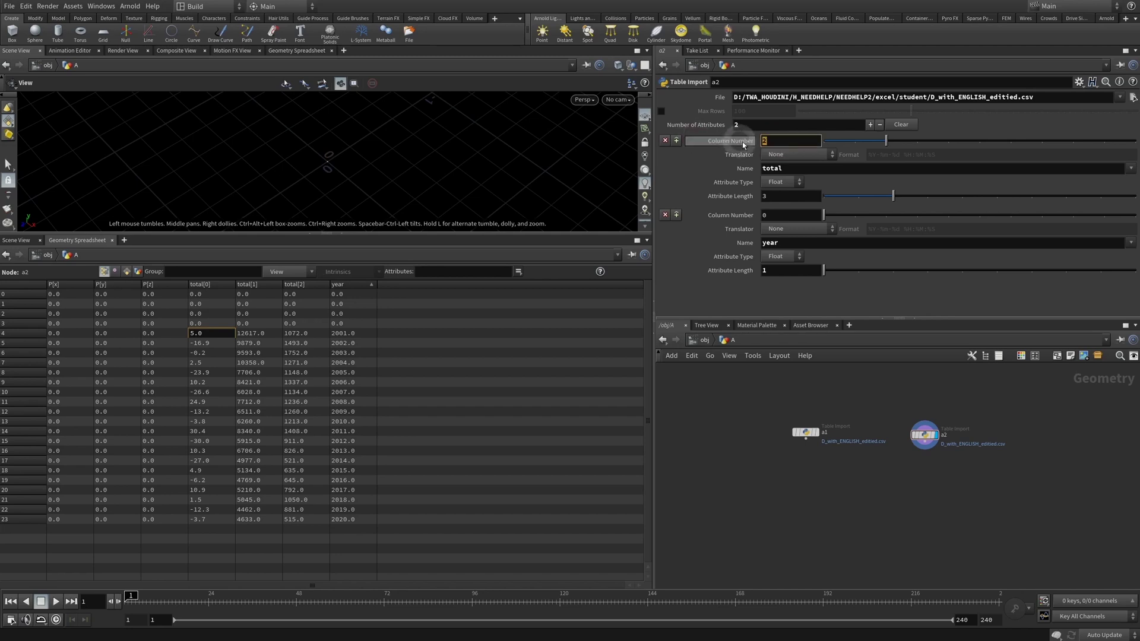
type("1")
left_click(757, 438)
left_click(431, 611)
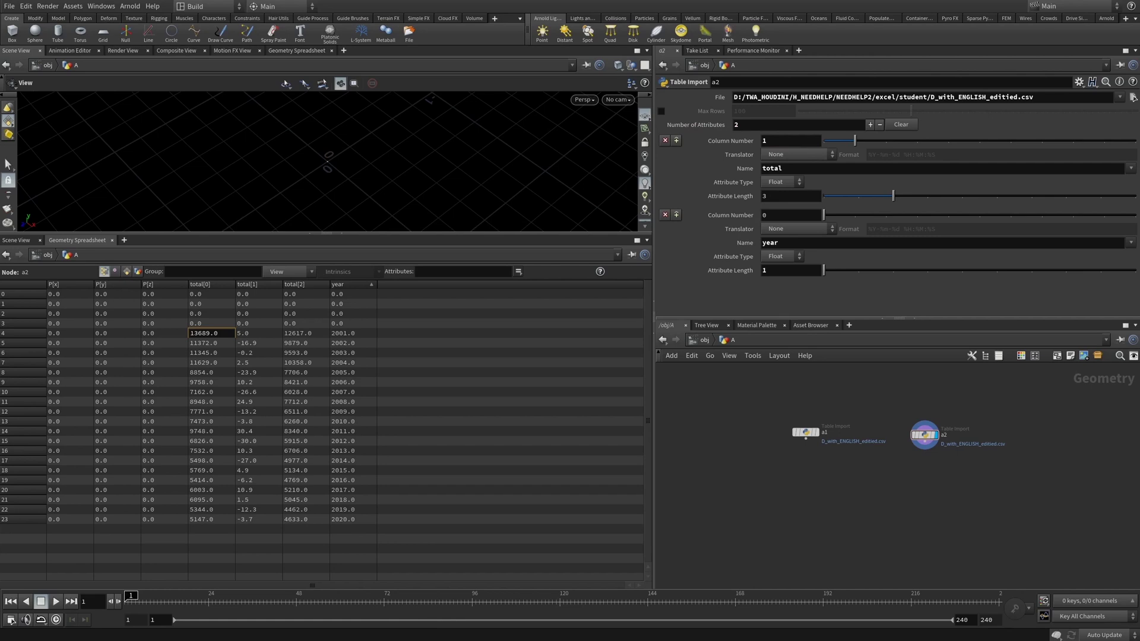
- Switch to Excel and compare the fall_mou column and its 2001 value with the imported total[0] values, returning to Houdini
key("alt+Tab")
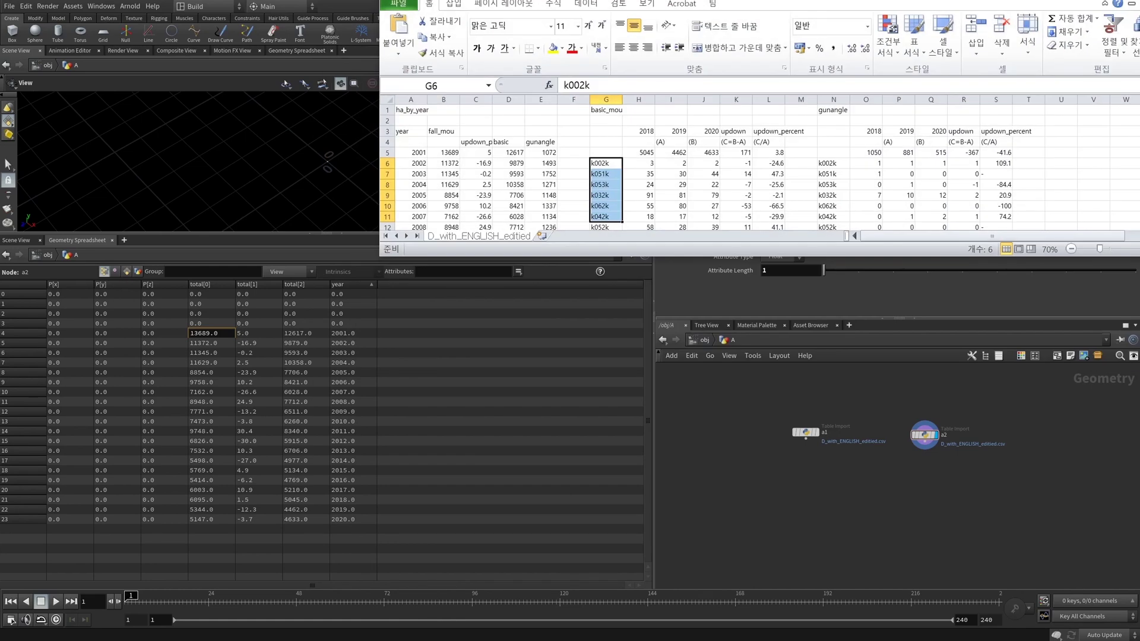
left_click(445, 99)
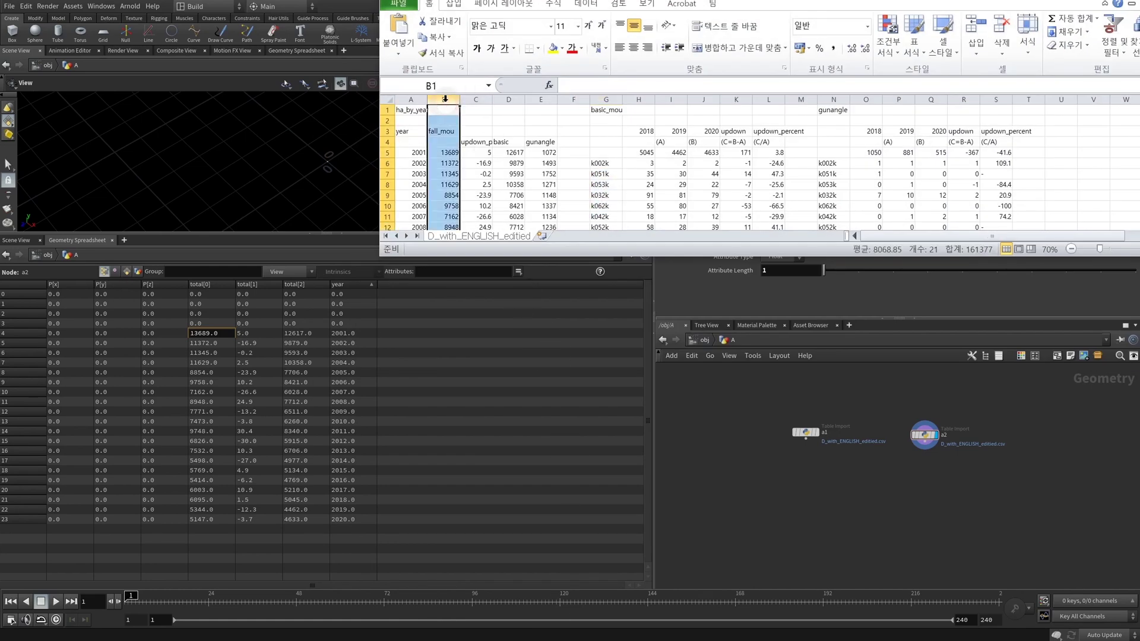
left_click(446, 153)
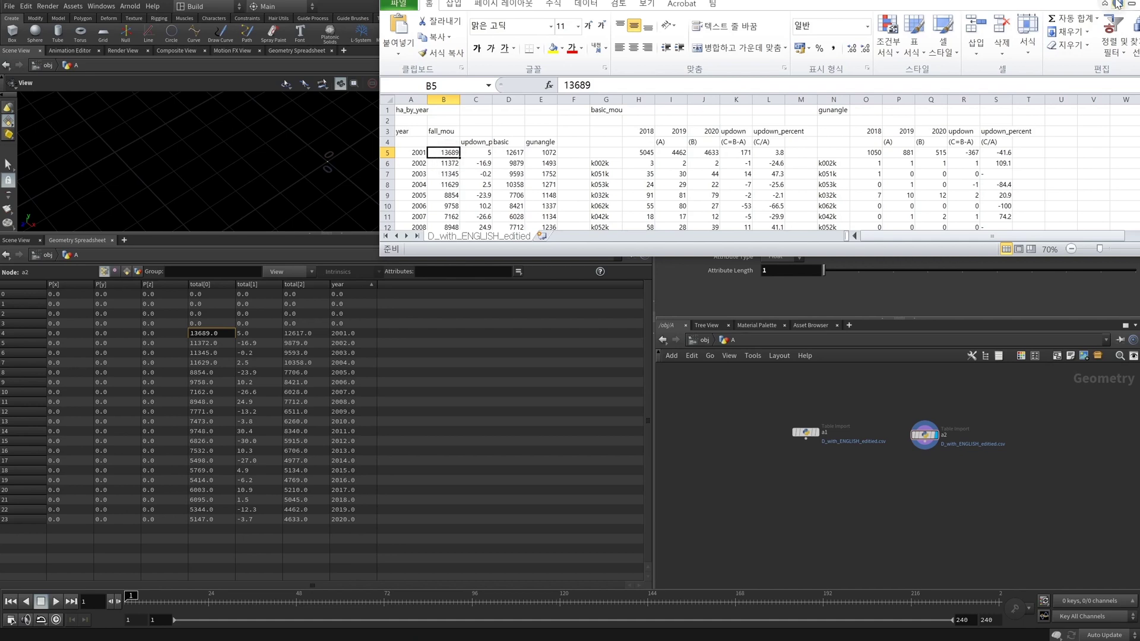
left_click(755, 448)
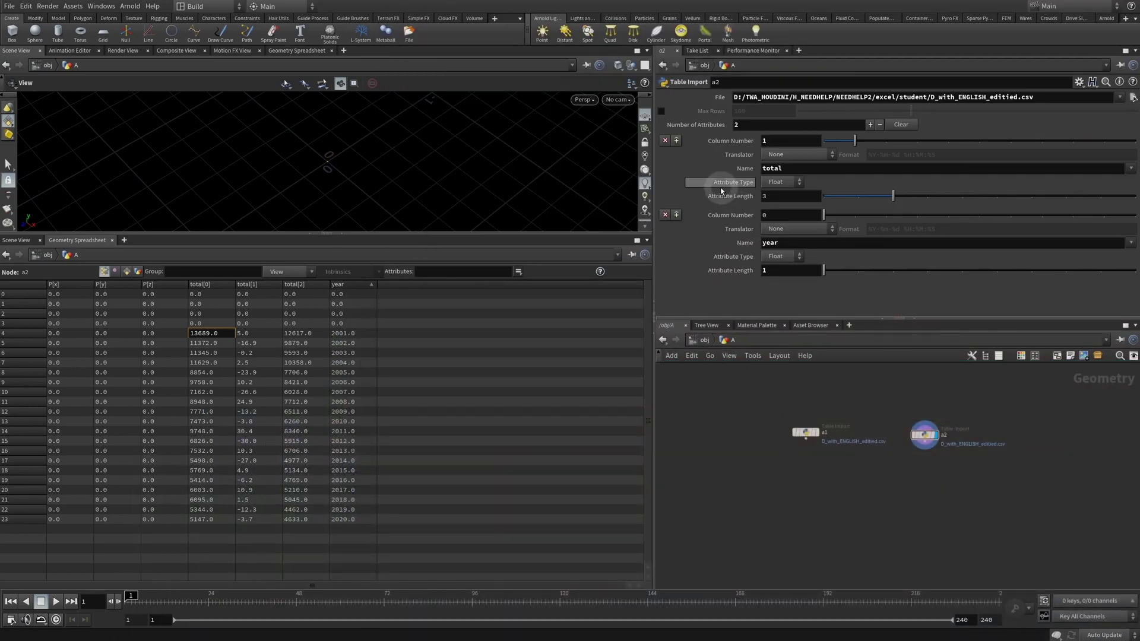
- Set the total attribute's length to 1
left_click(775, 196)
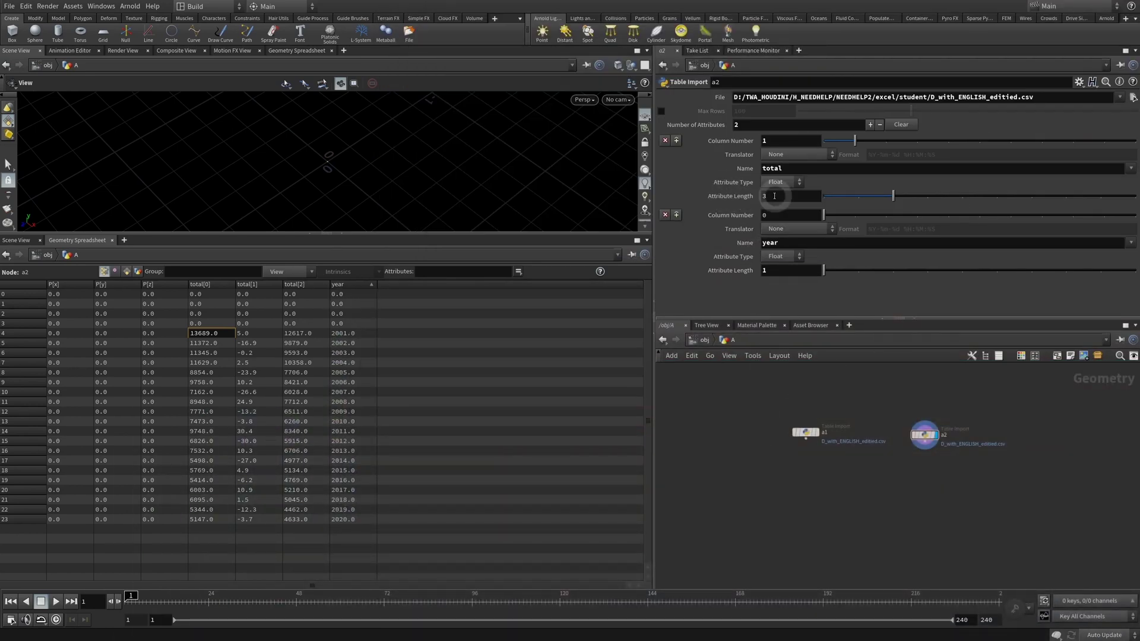
type("1")
left_click(723, 431)
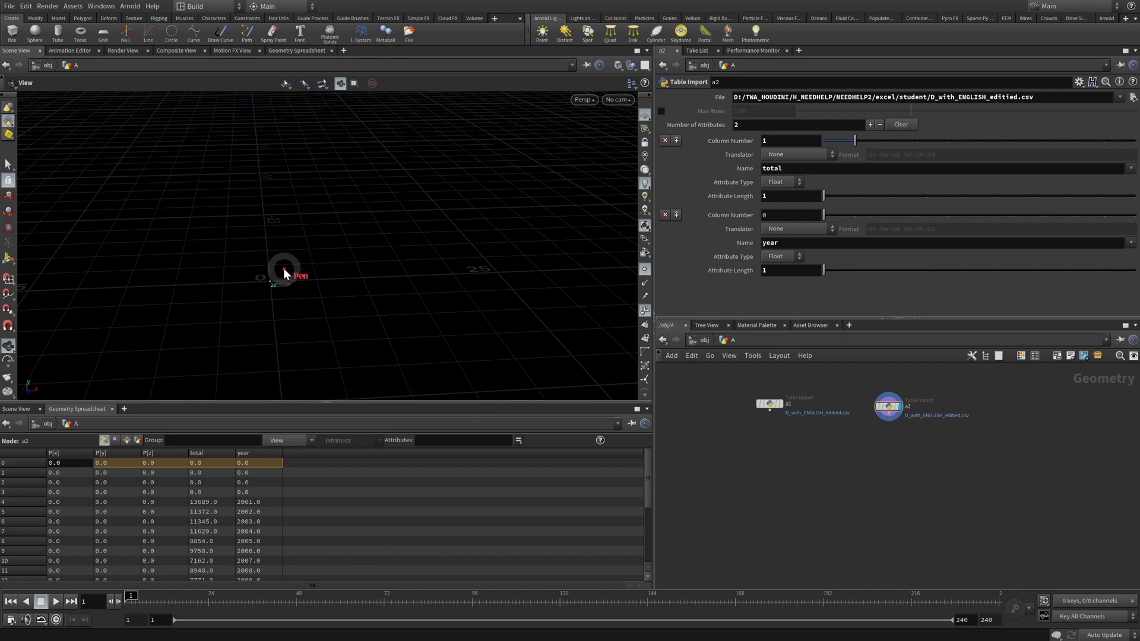
left_click_drag(209, 454, 231, 444)
left_click_drag(360, 249, 443, 162)
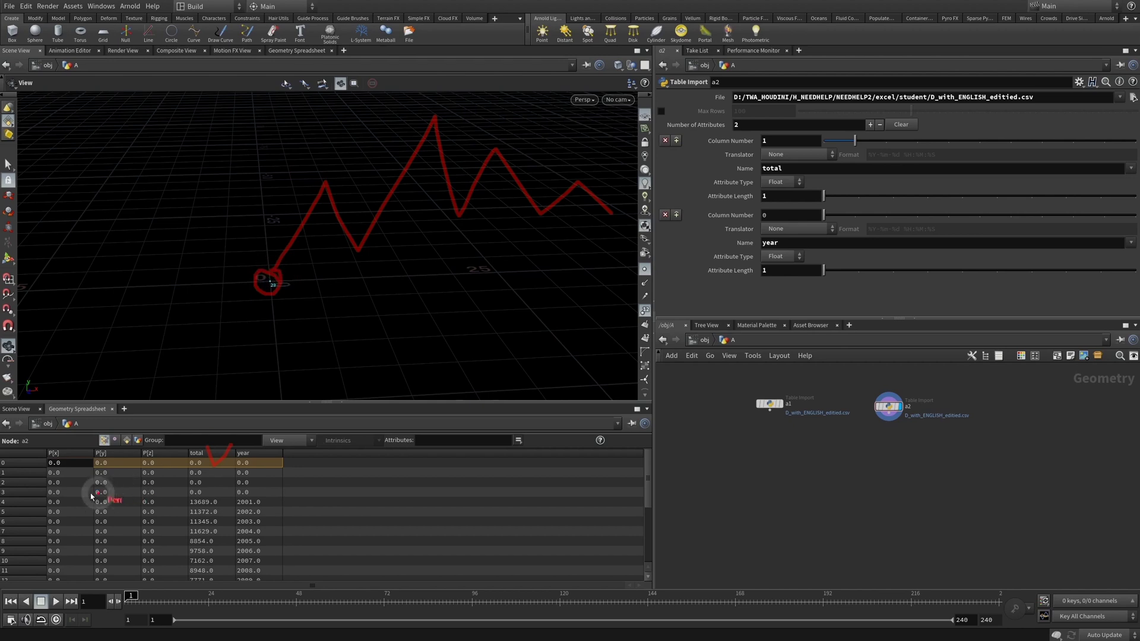
left_click_drag(52, 465, 167, 465)
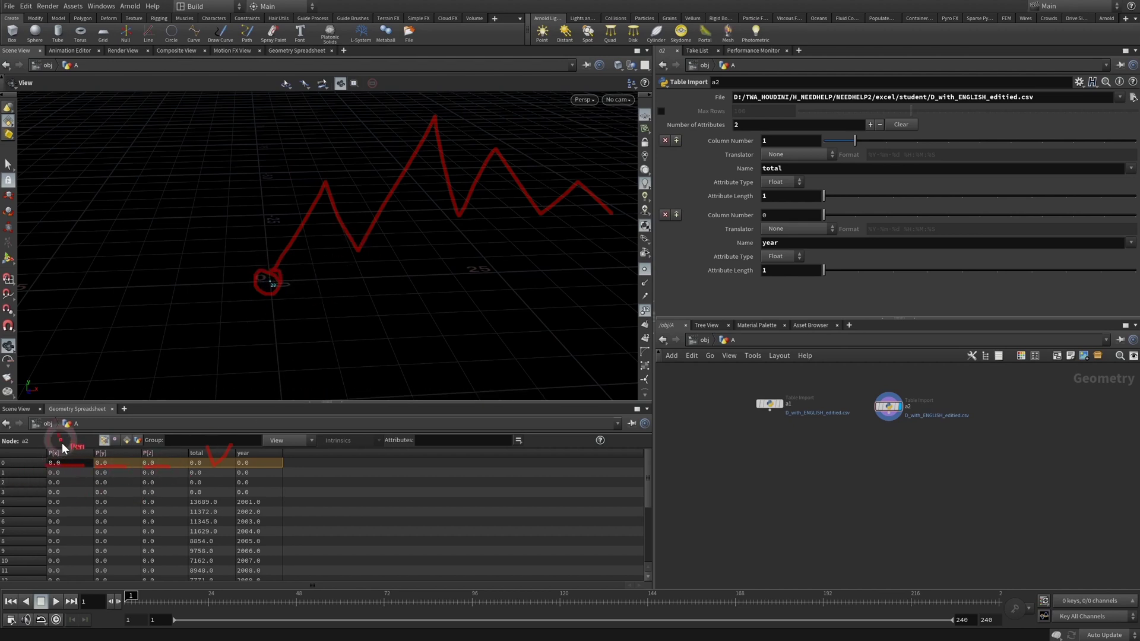
left_click_drag(58, 439, 123, 385)
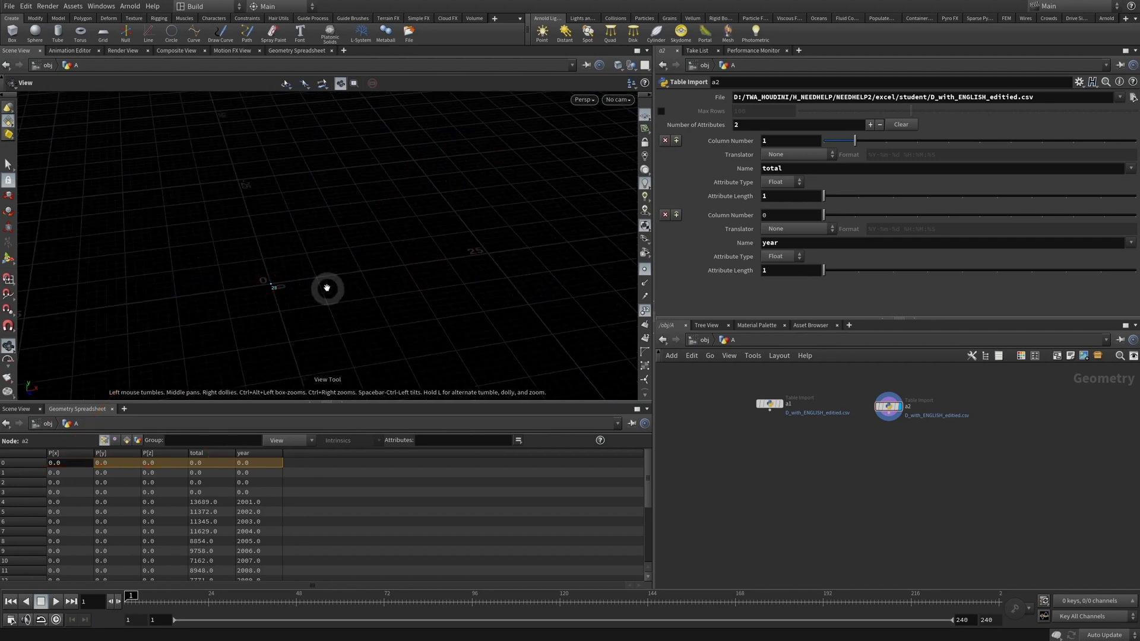
- Add an Attribute Wrangle node below a2, connect it to a2's output and display it
key("Tab")
type("atw")
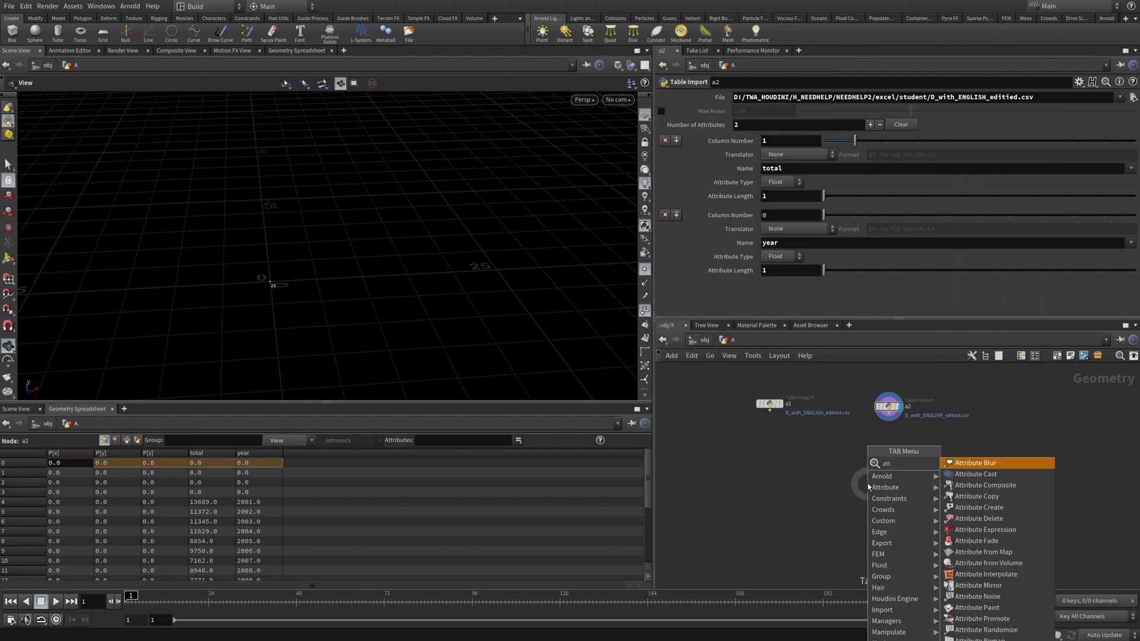
key("Return")
left_click(891, 465)
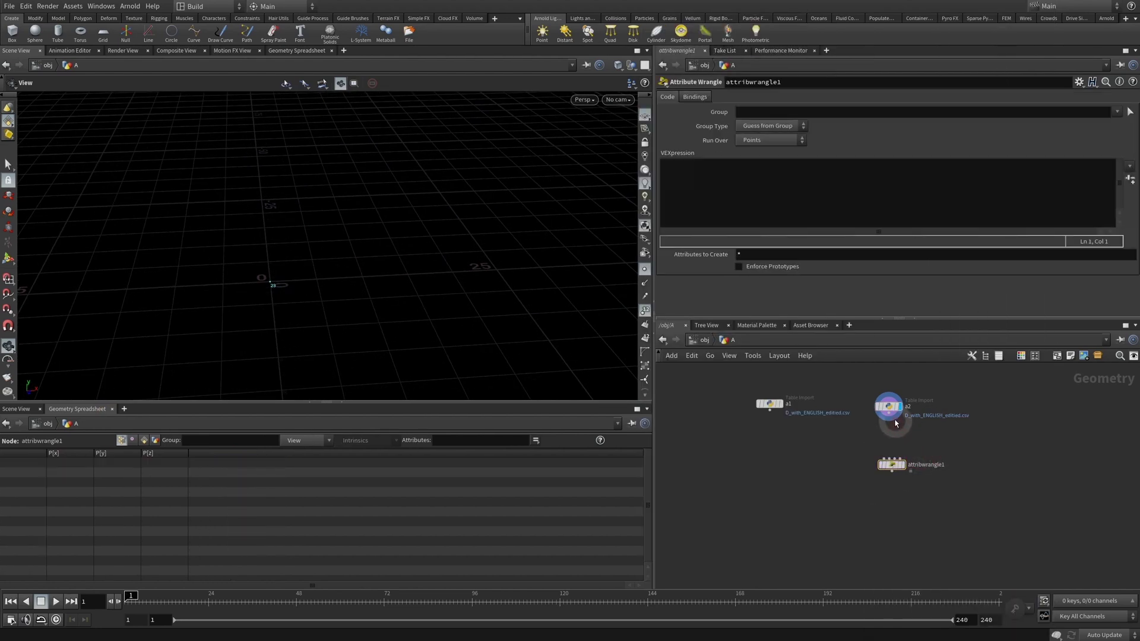
left_click(892, 465)
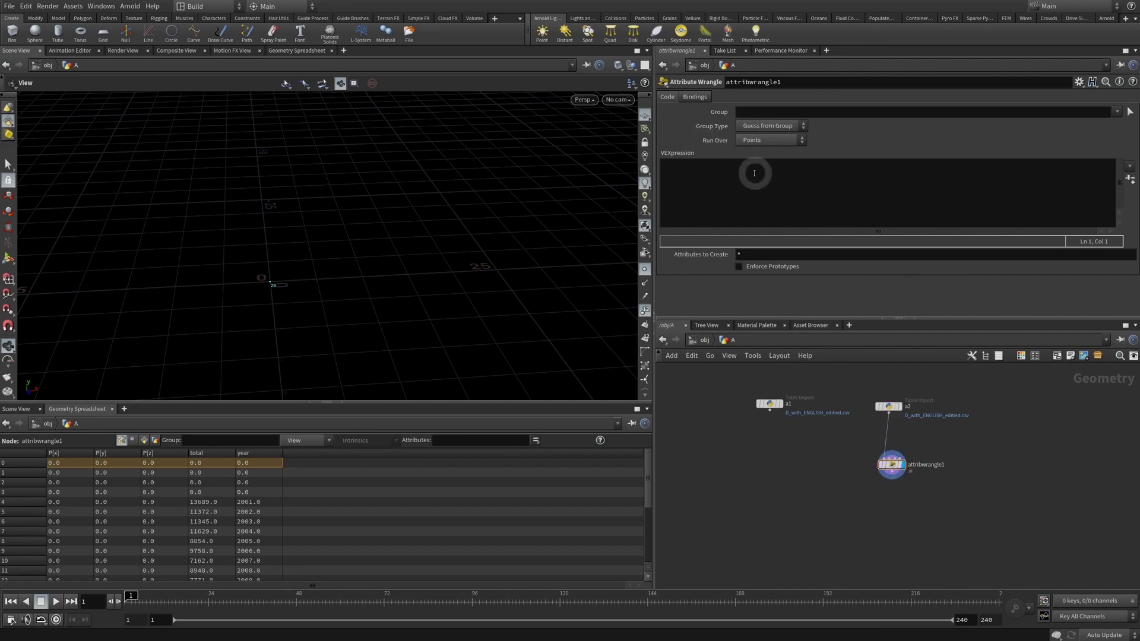
left_click(713, 194)
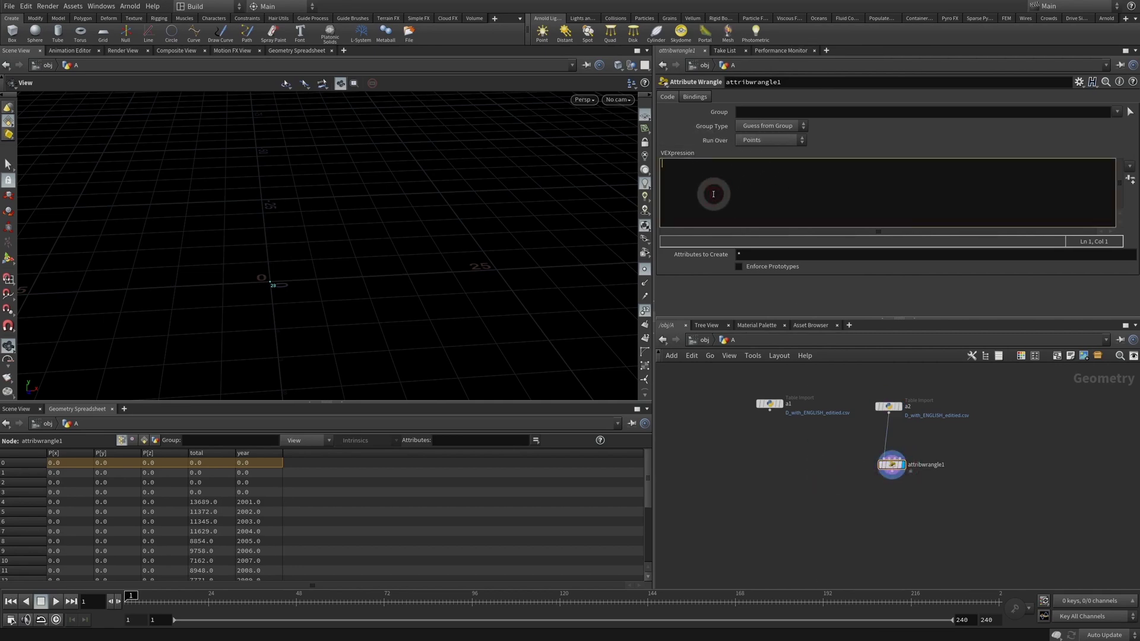
type("@P.x =")
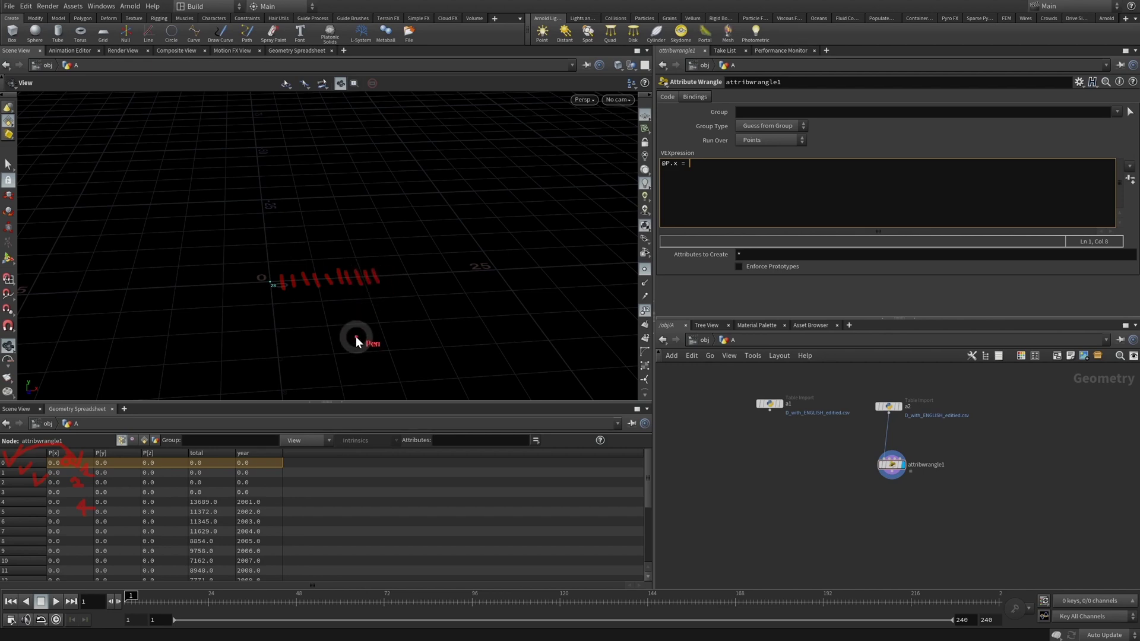
key("Escape")
type("@")
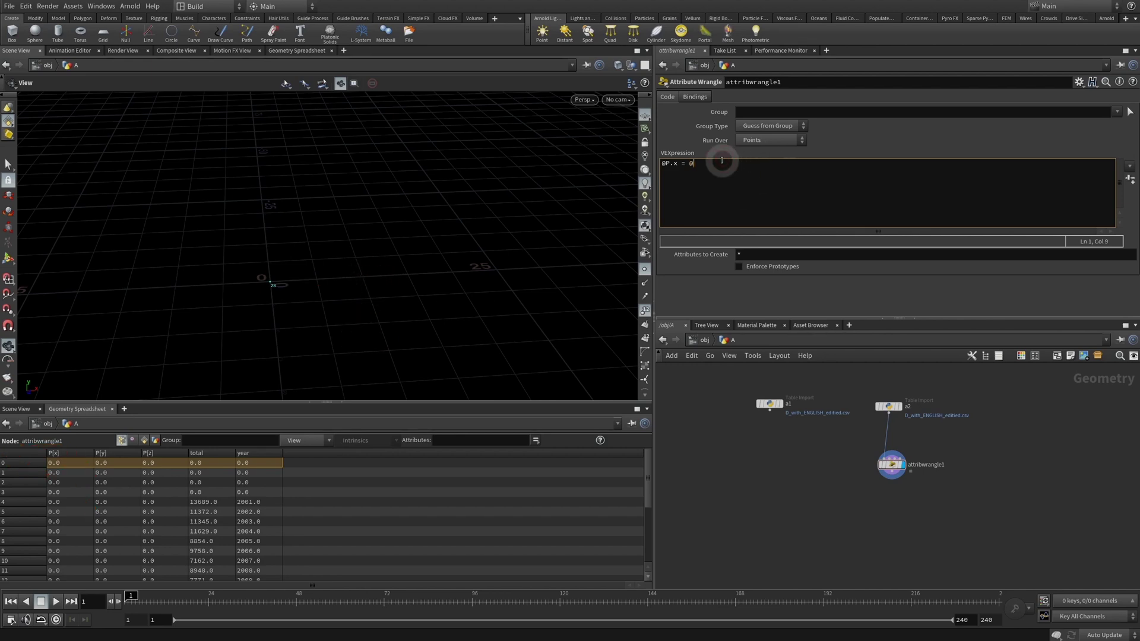
type("ptnum;")
left_click(897, 532)
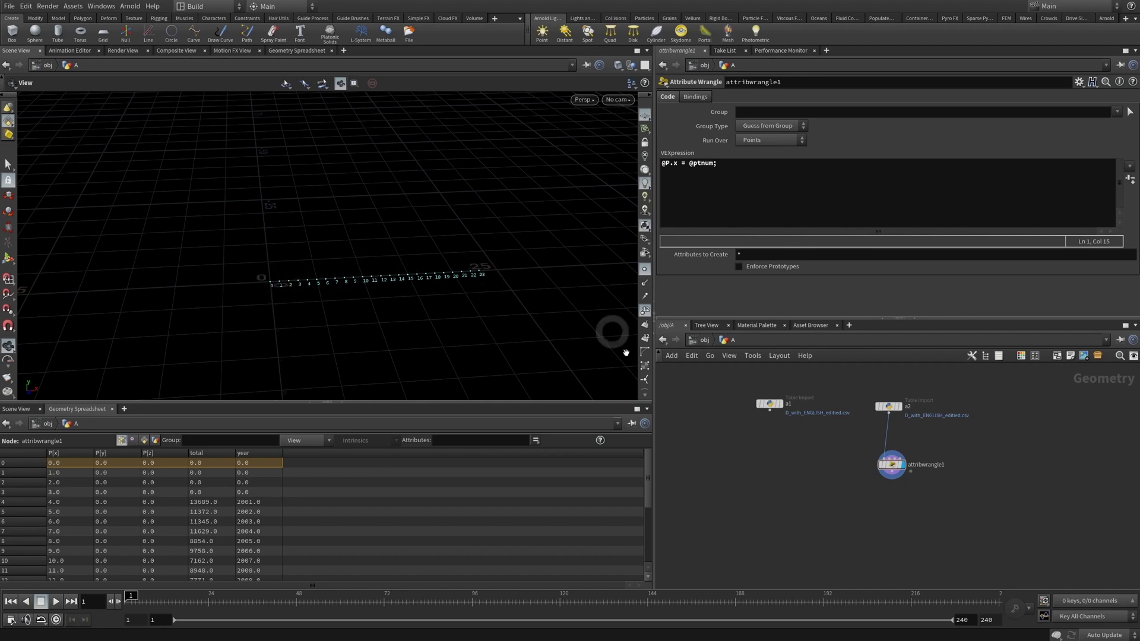
left_click(750, 168)
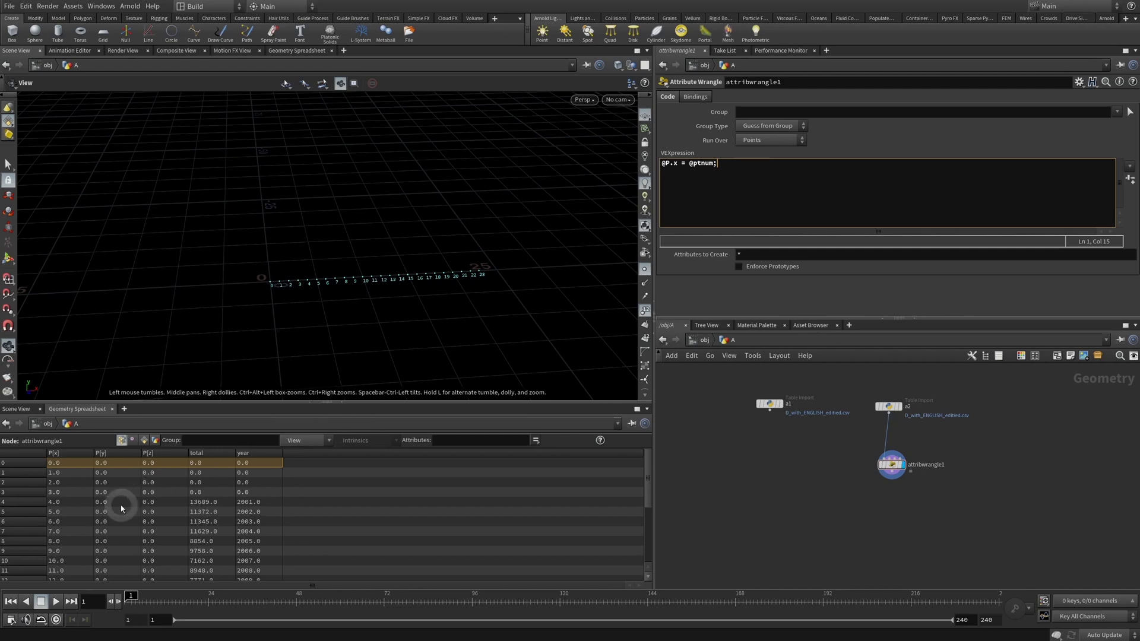
left_click(766, 188)
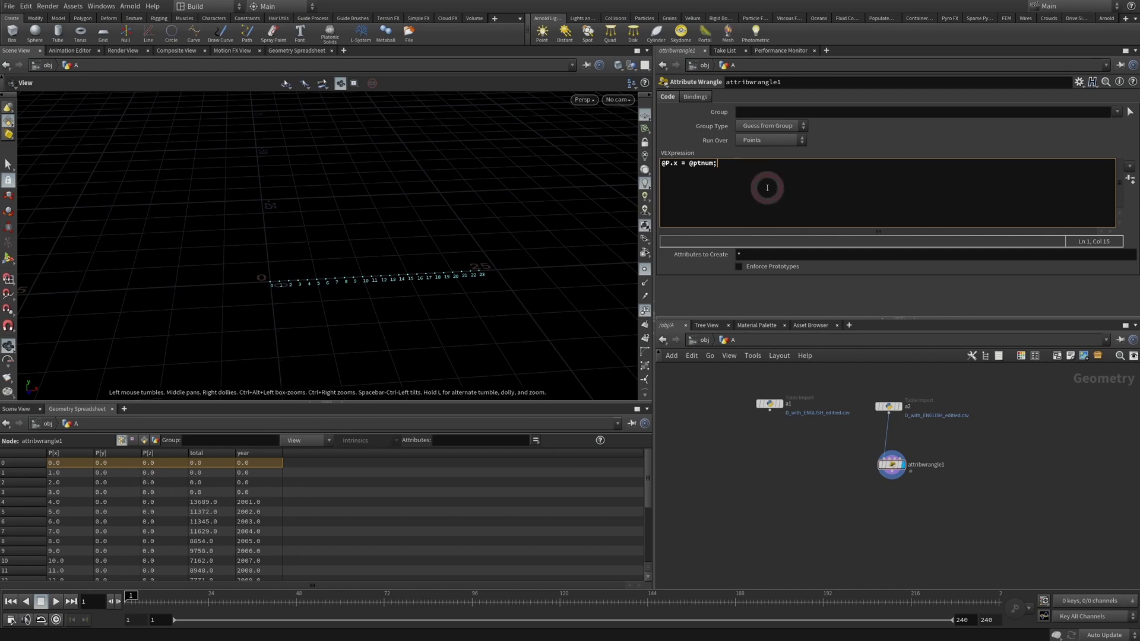
key("Return")
type("@P.y")
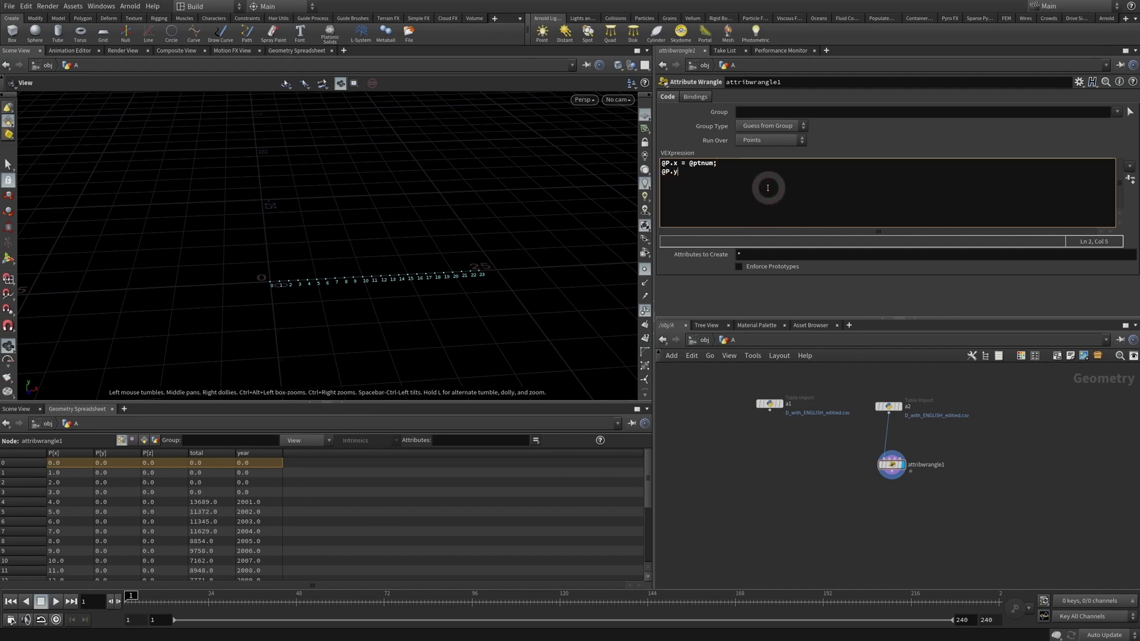
type(" = @total;")
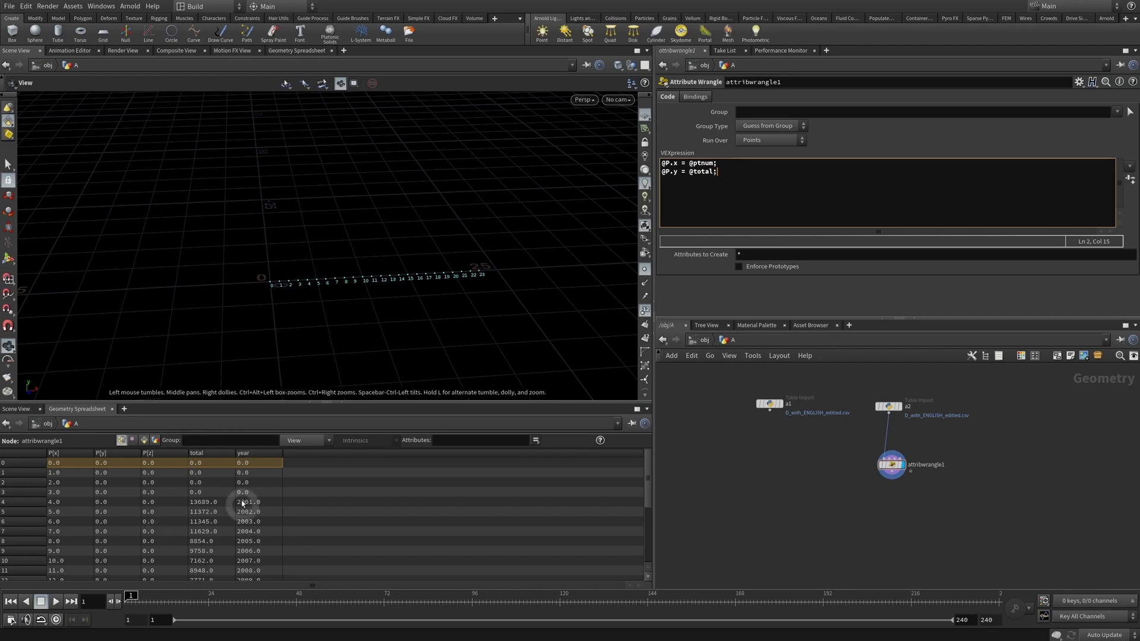
left_click(690, 172)
type("f")
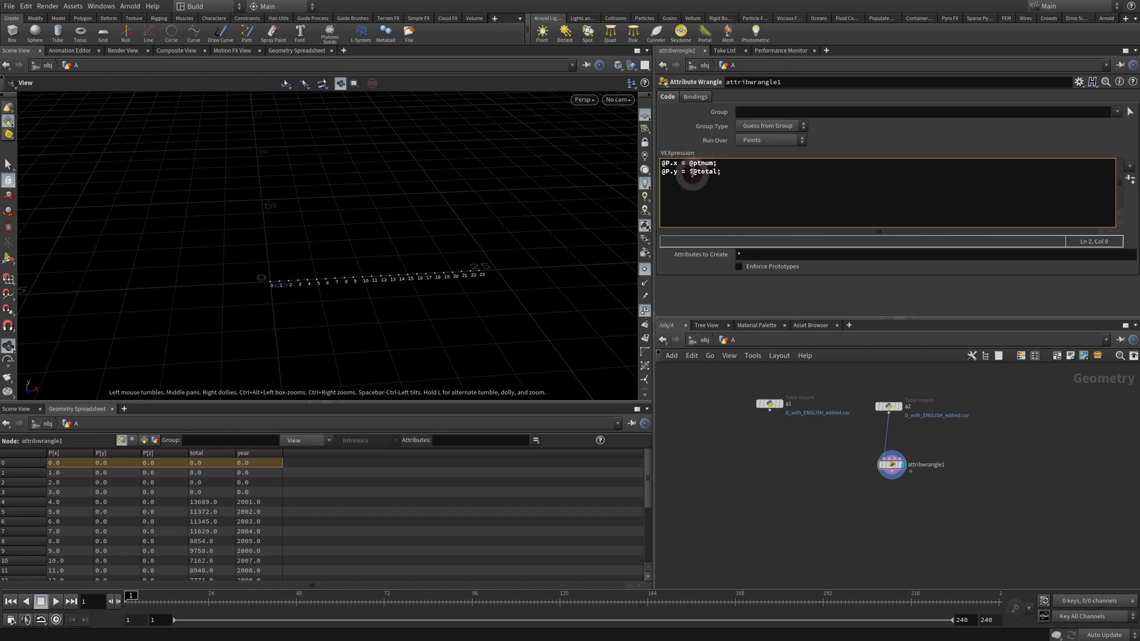
key("BackSpace")
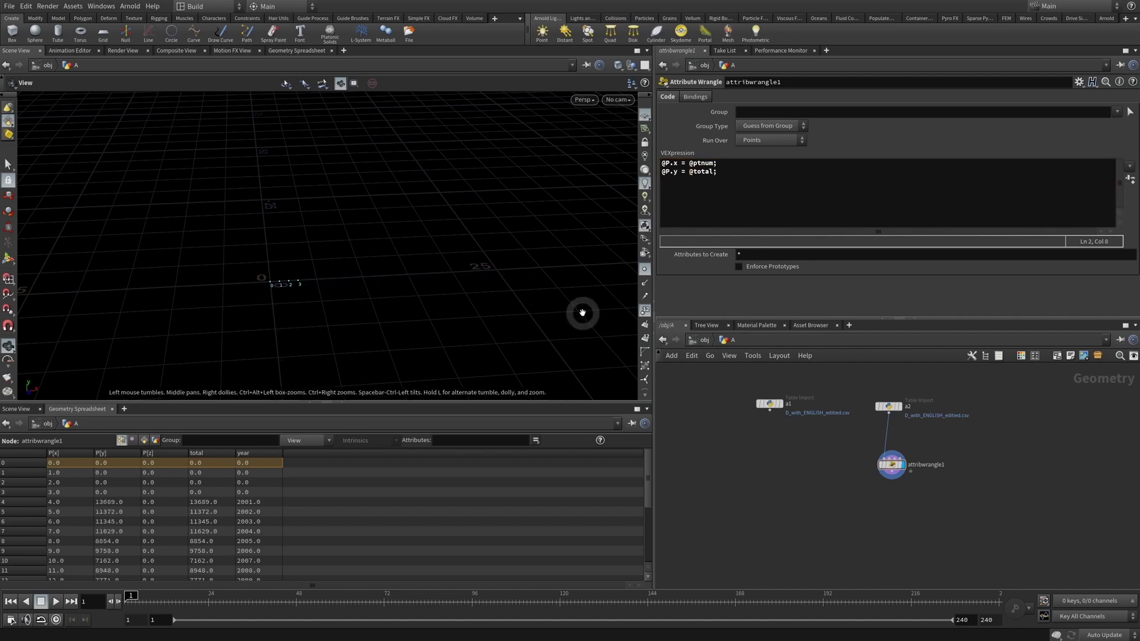
left_click_drag(265, 279, 315, 282)
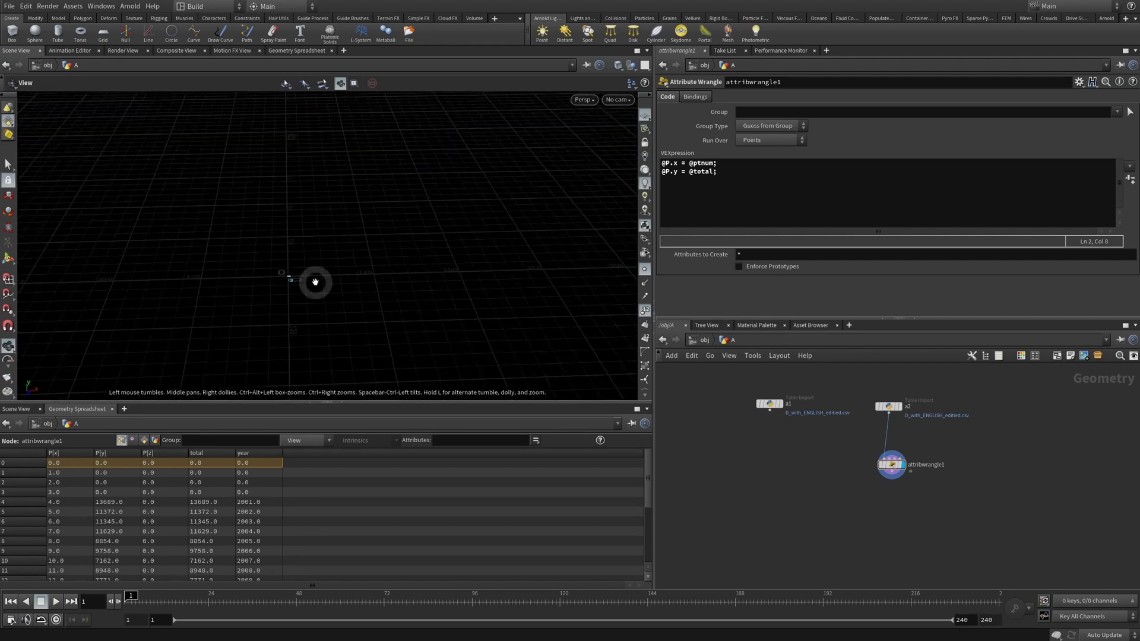
left_click(760, 185)
type("*")
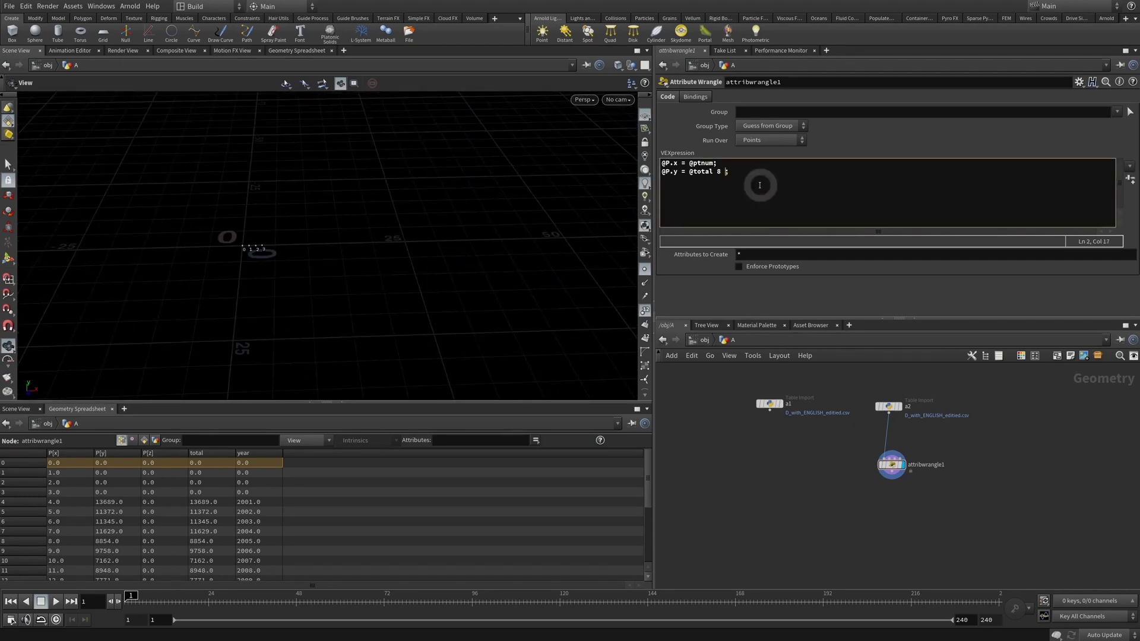
type(" 0.001")
left_click(818, 491)
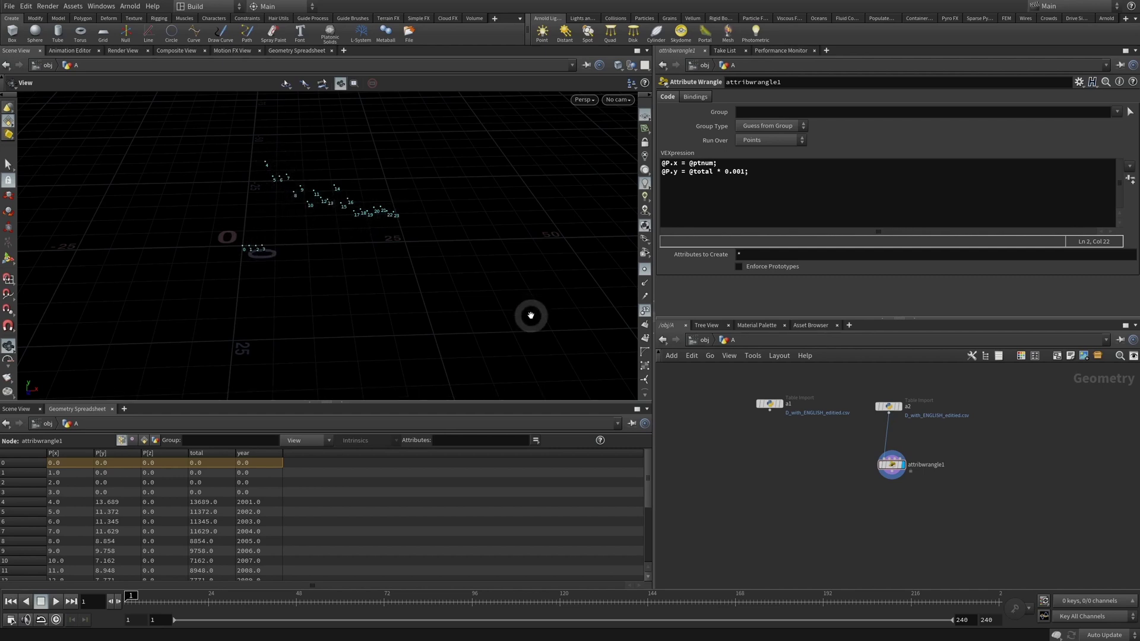
- Place an Add node below the wrangle, wire the wrangle's output into it and display it
left_click_drag(871, 525, 872, 524)
middle_click_drag(872, 524, 848, 491)
key("Tab")
type("add")
key("Return")
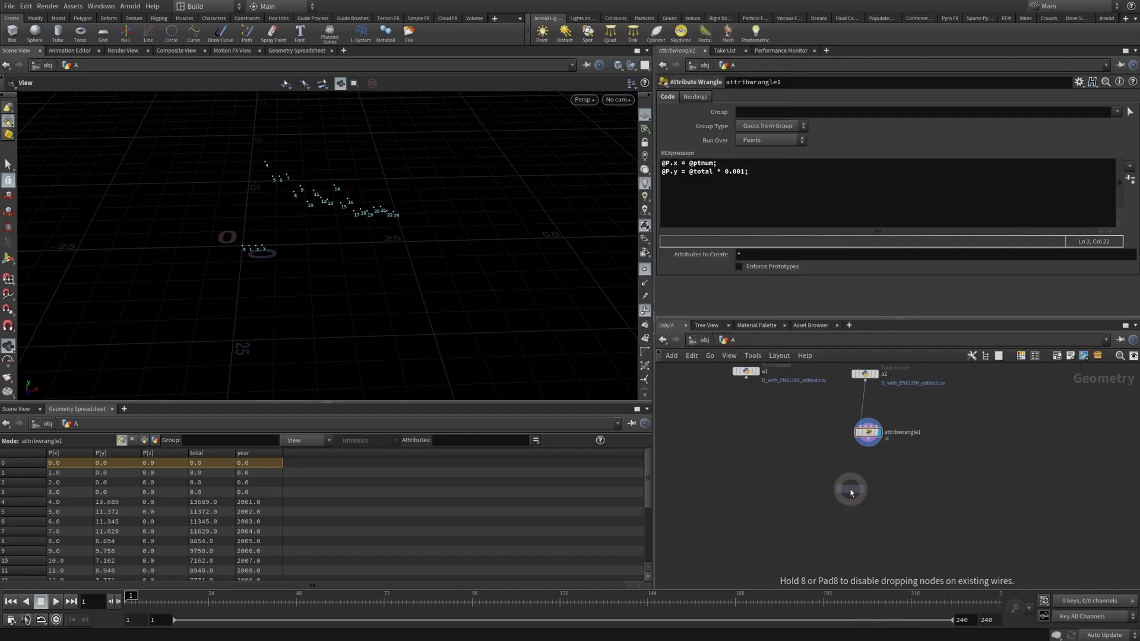
left_click(872, 474)
left_click(868, 444)
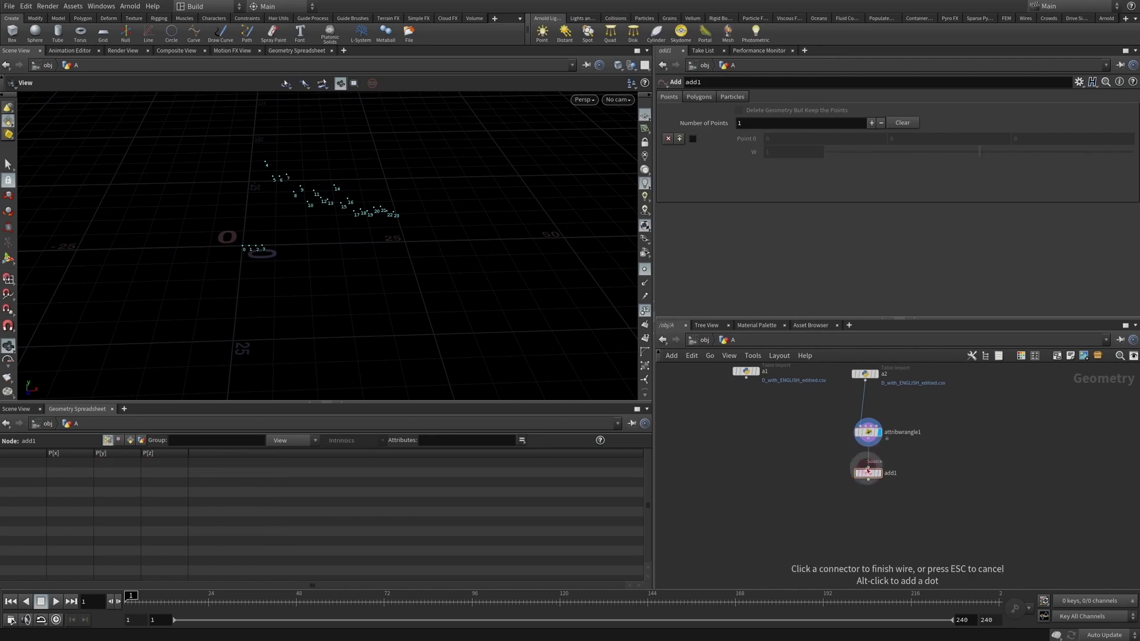
left_click(868, 468)
left_click_drag(932, 457, 804, 539)
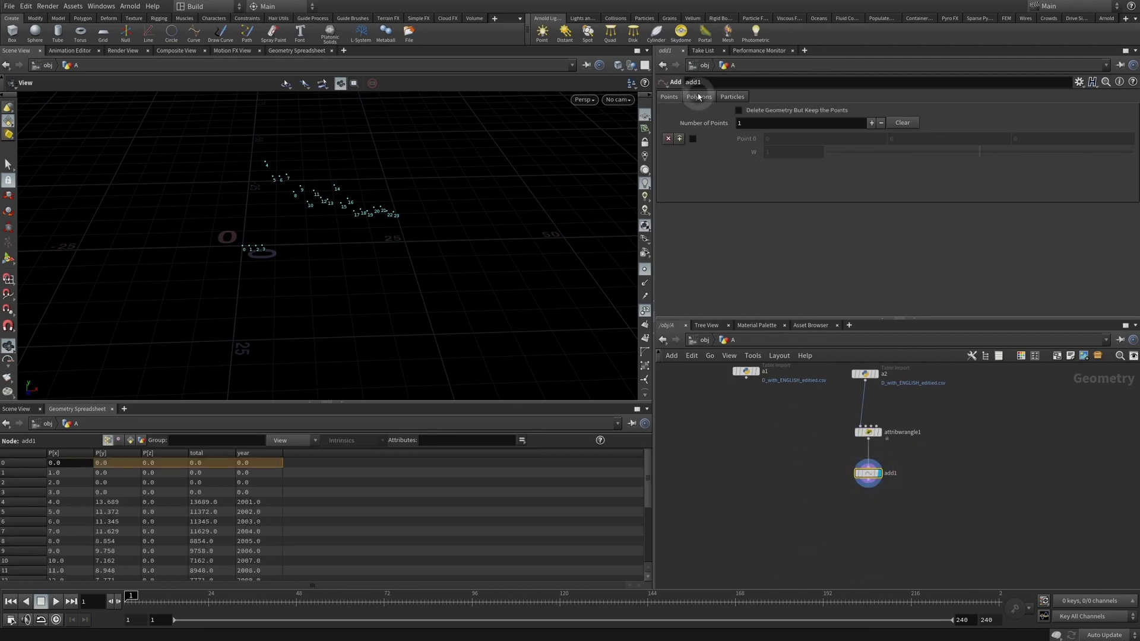
- Have the Add node build polygons By Group from all points, joining them into a graph line
left_click(698, 96)
left_click(721, 125)
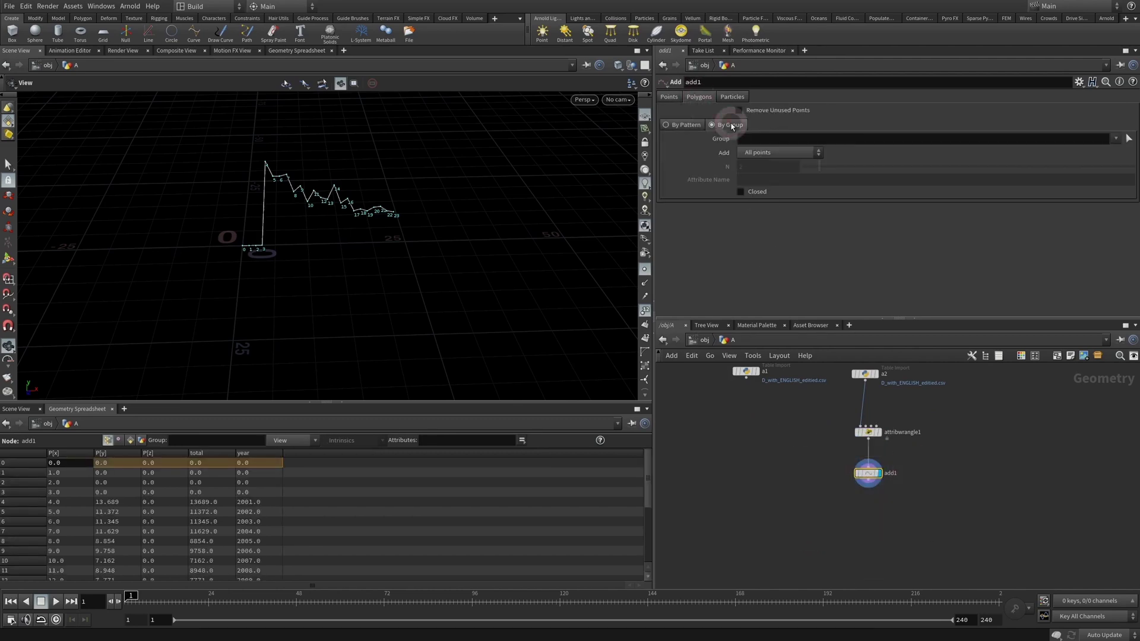
left_click(838, 523)
mouse_move(326, 216)
left_mouse_down()
mouse_move(438, 209)
mouse_move(319, 232)
mouse_move(316, 255)
mouse_move(305, 232)
mouse_move(320, 217)
left_mouse_up()
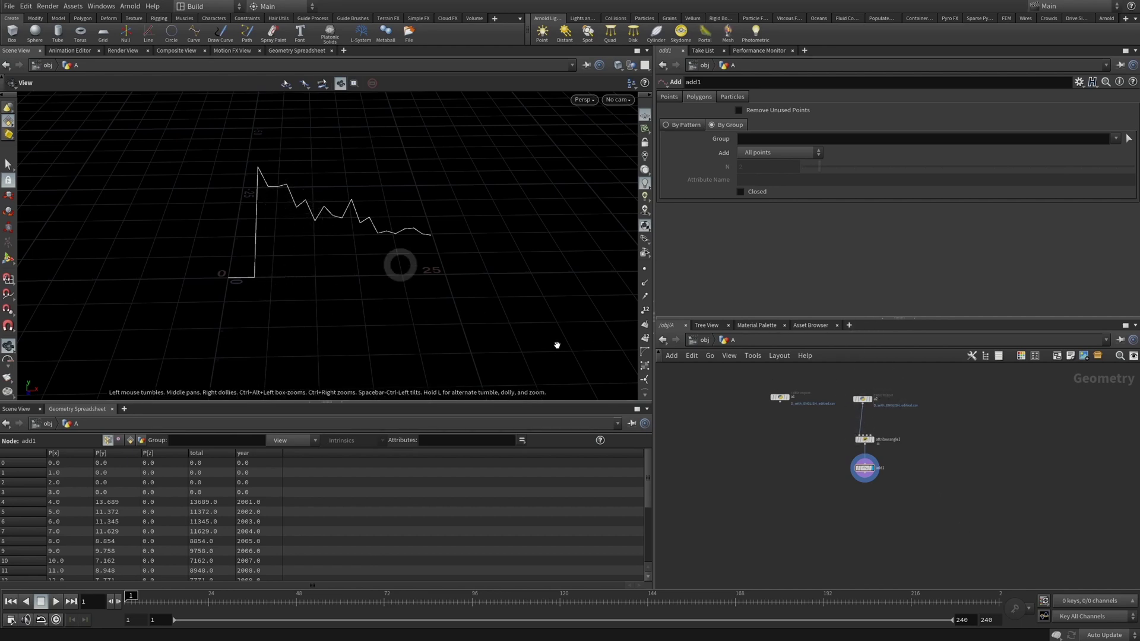
- Place a Grid node beside the chain with a Scatter node below it, wire the grid into the scatter and display the scatter
scroll(644, 497, "down", 2)
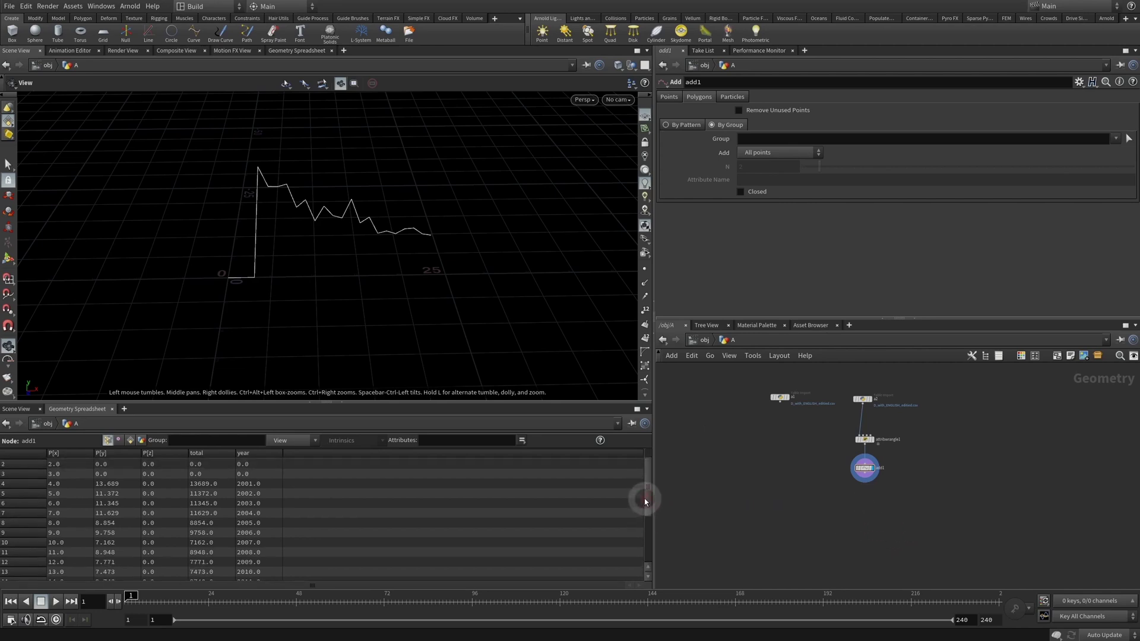
key("Tab")
type("gr")
key("Return")
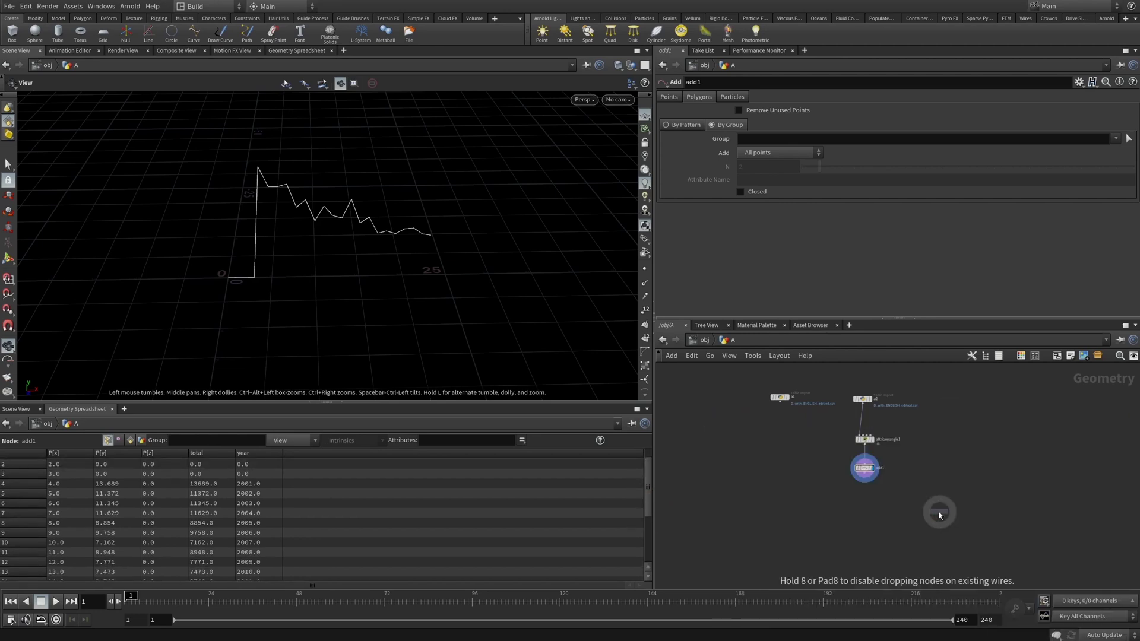
left_click(958, 433)
right_click(939, 478)
type("wr")
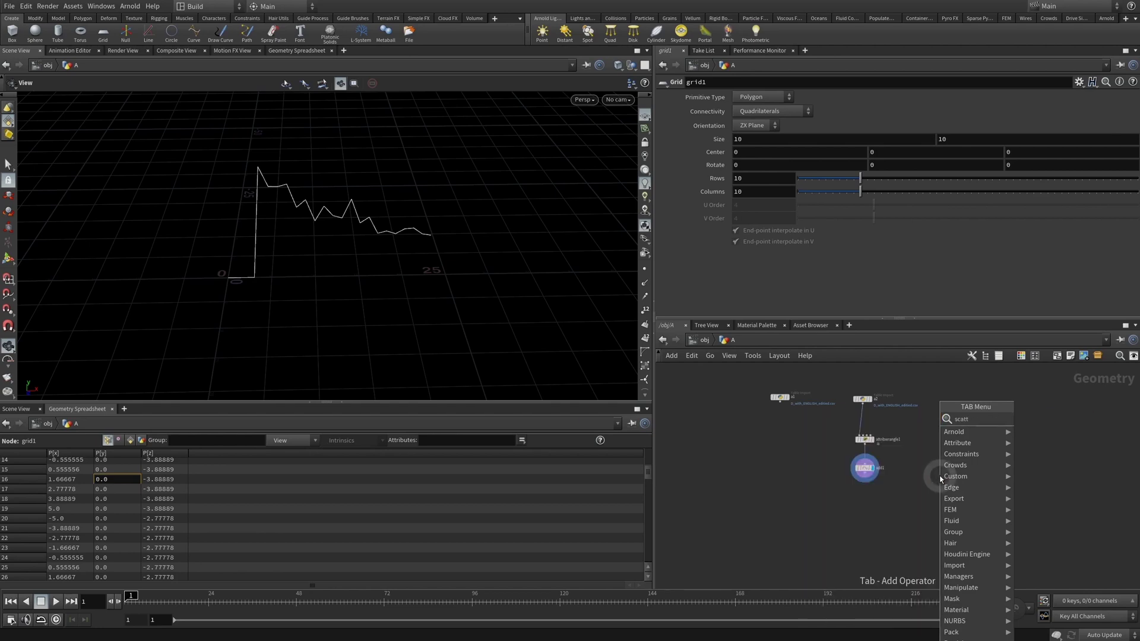
key("Return")
left_click(953, 467)
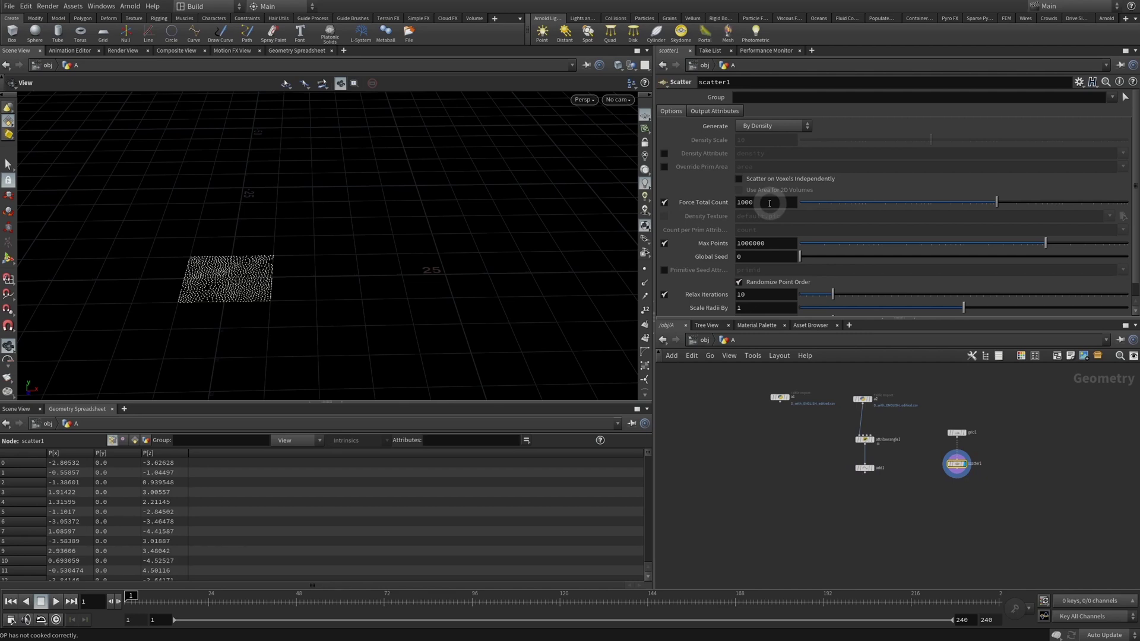
- Compare the total column of the a2 Table Import node with the Scatter node's point count settings
left_click(864, 468)
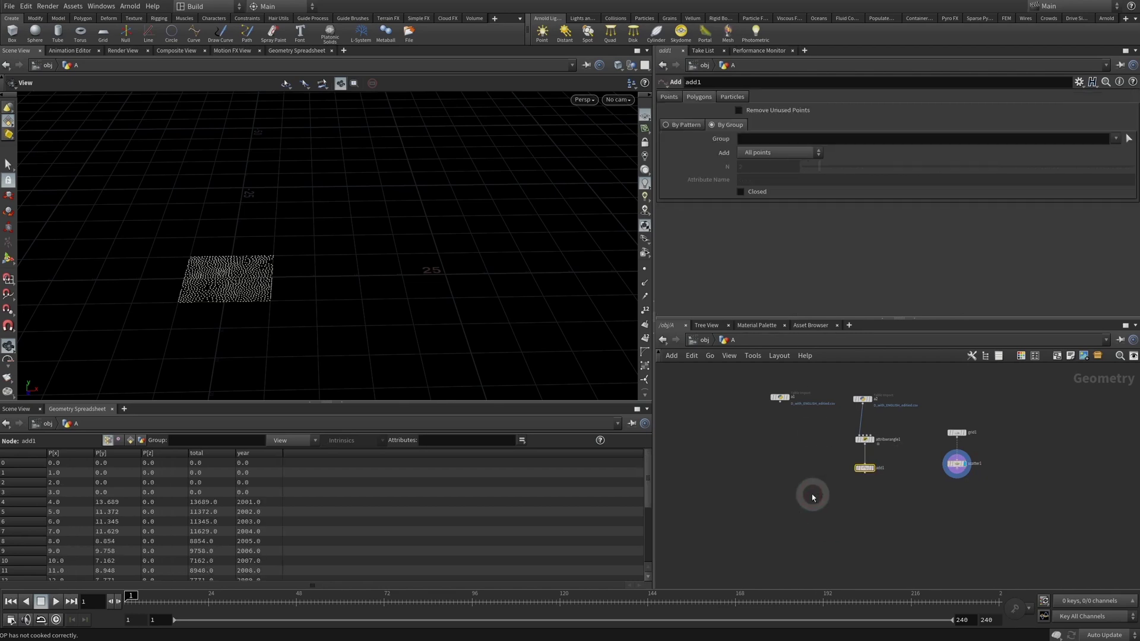
left_click(863, 399)
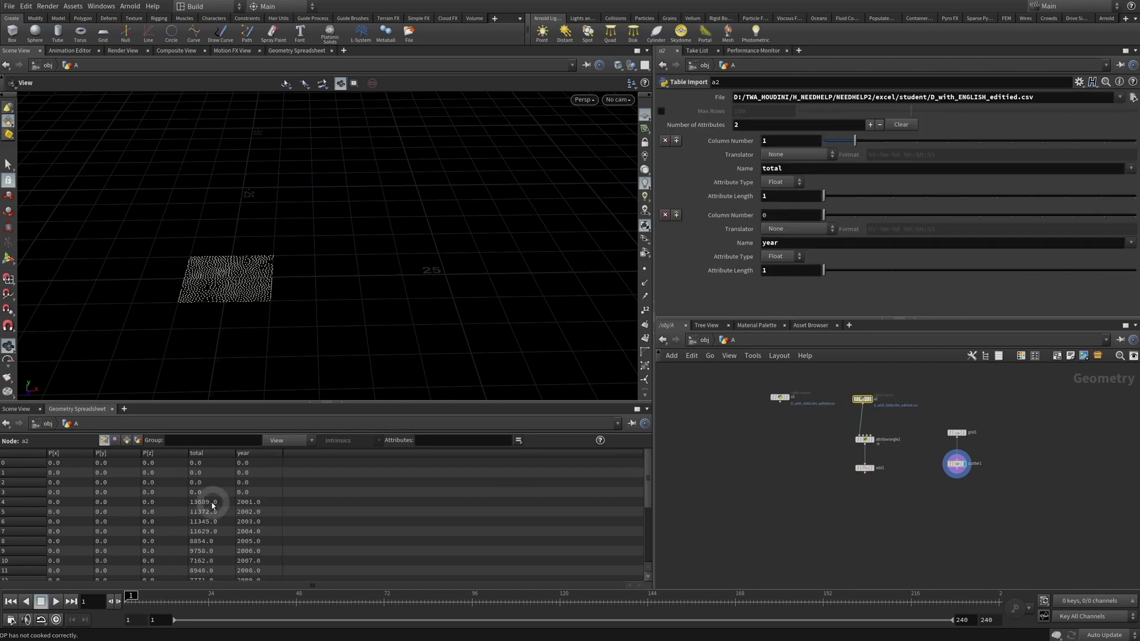
left_click(957, 463)
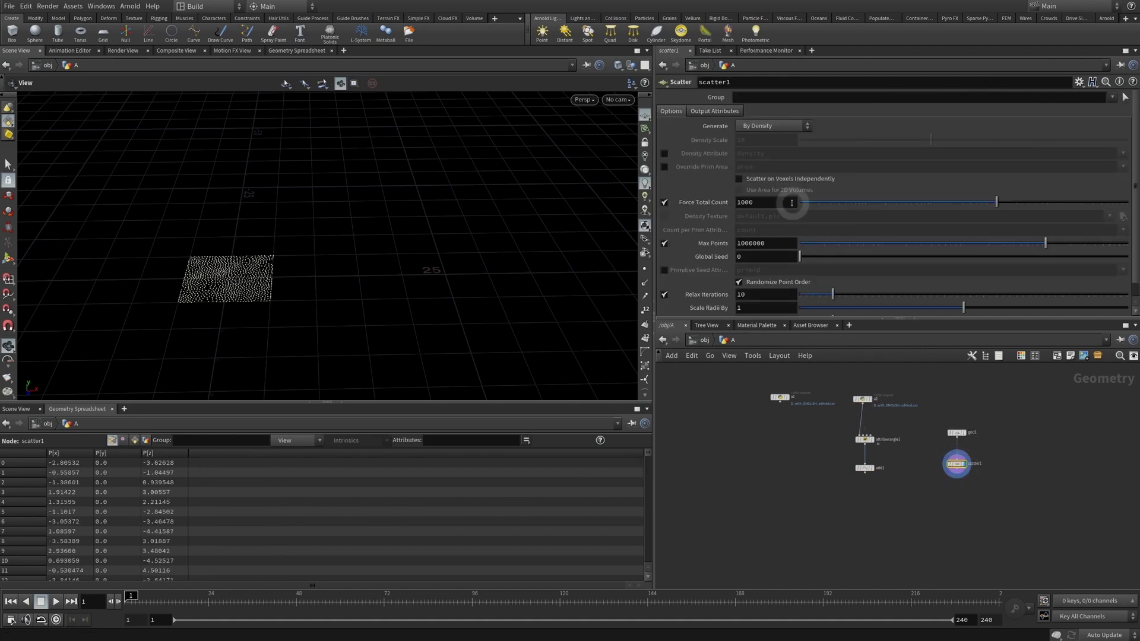
left_click_drag(915, 381, 854, 404)
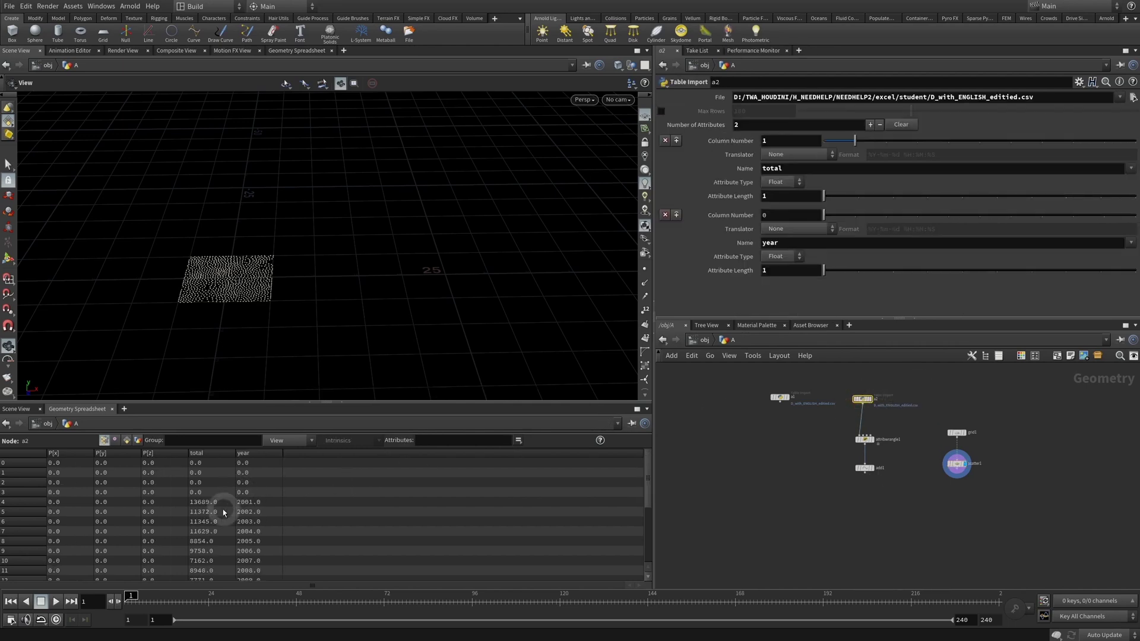
scroll(219, 508, "down", 1)
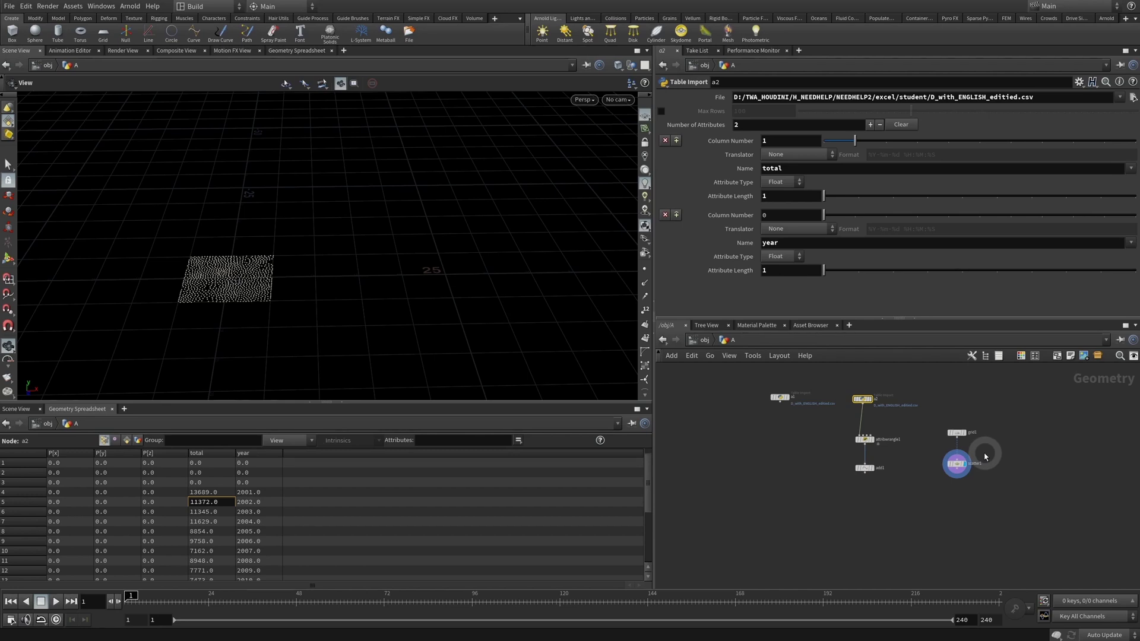
left_click(208, 492)
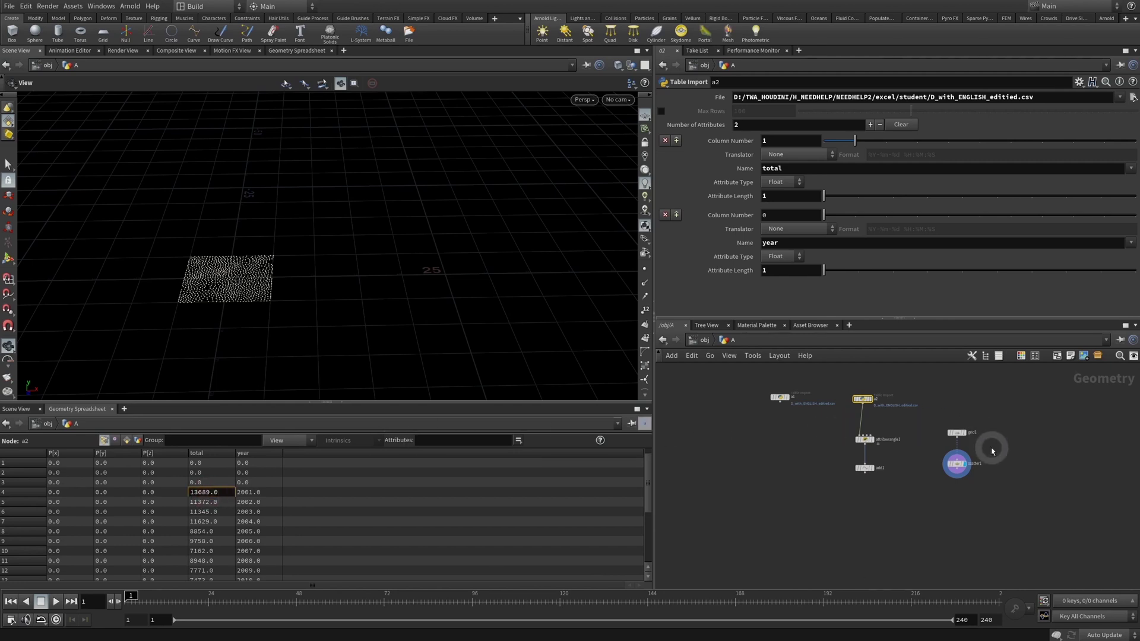
left_click(957, 464)
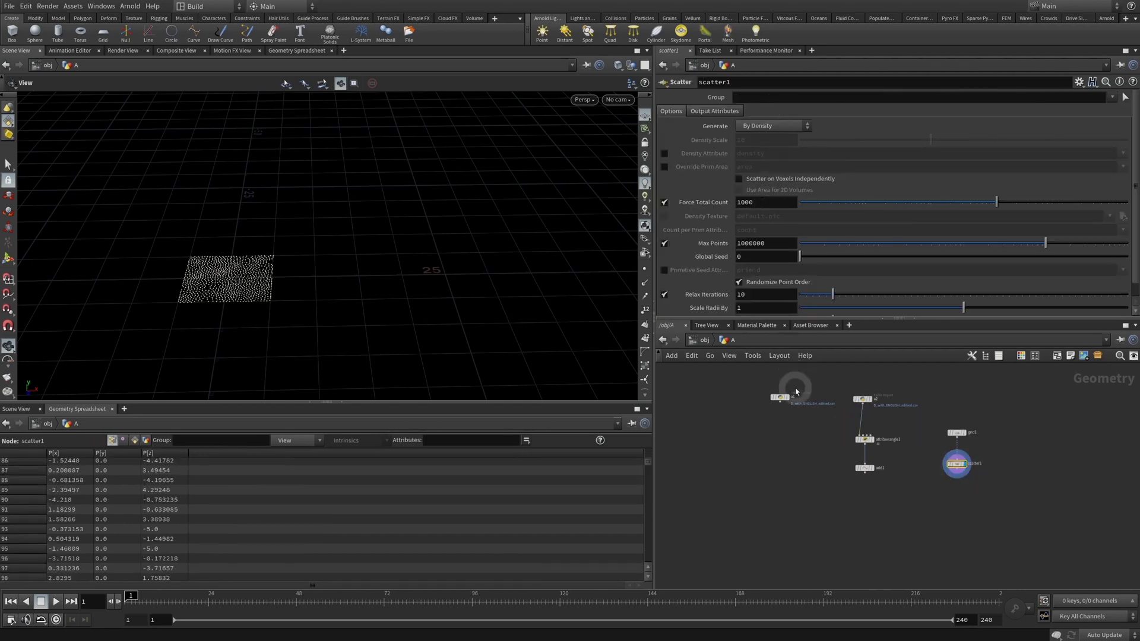
left_click(862, 399)
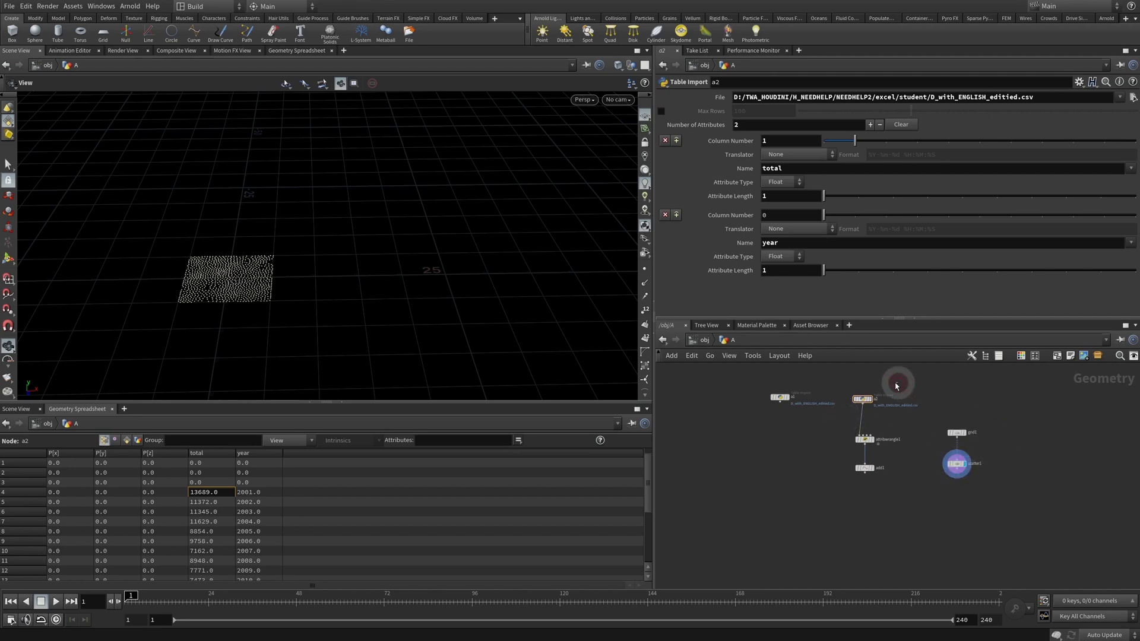
- Set the Scatter node's Force Total Count to the expression point("../a2",4,"total",0)
mouse_move(960, 465)
scroll(882, 392, "up", 3)
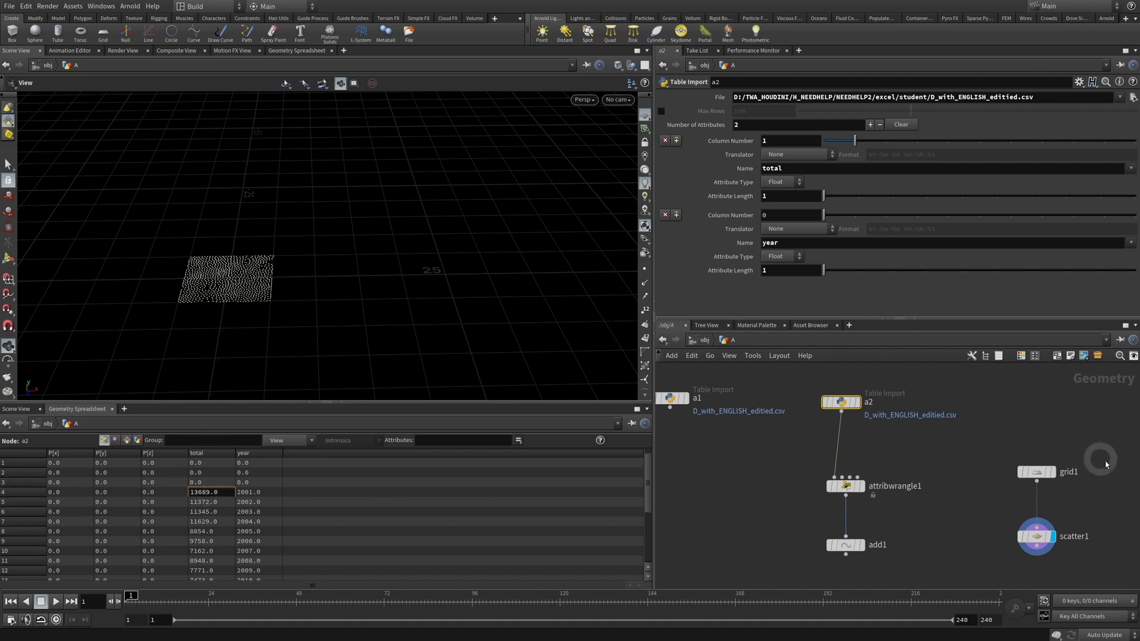
left_click(1033, 536)
left_click(765, 202)
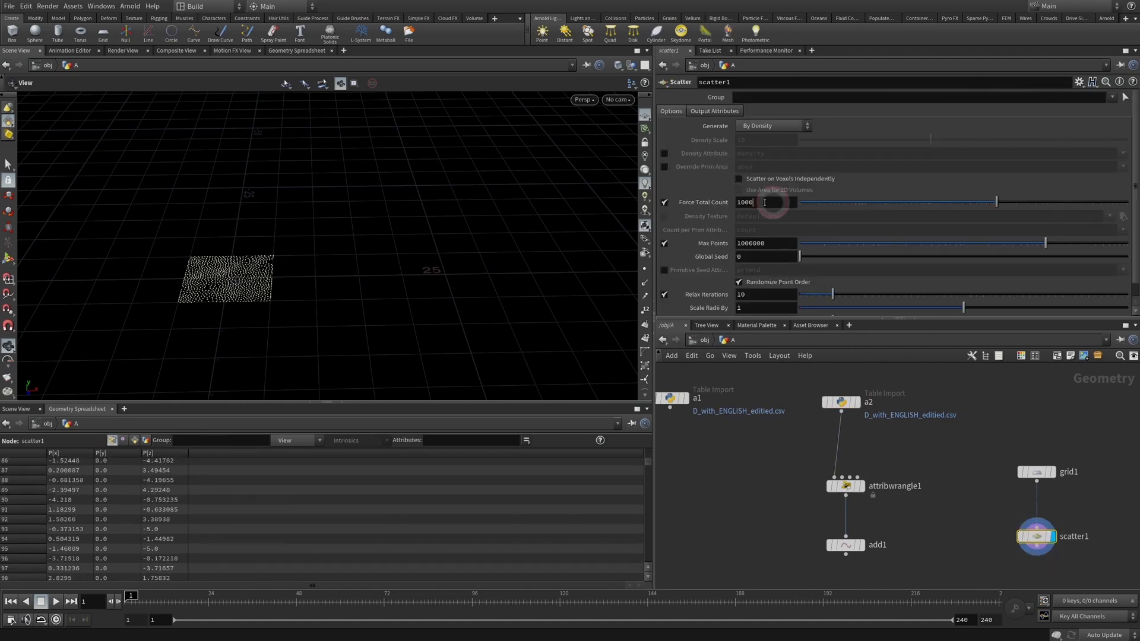
type("poin")
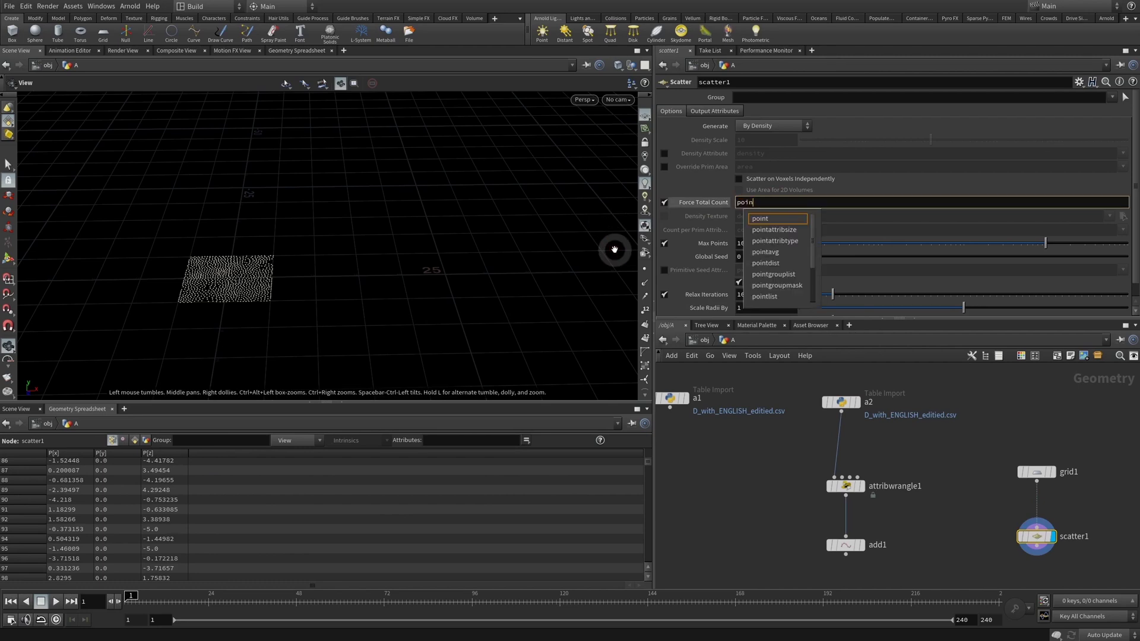
type("t()\"")
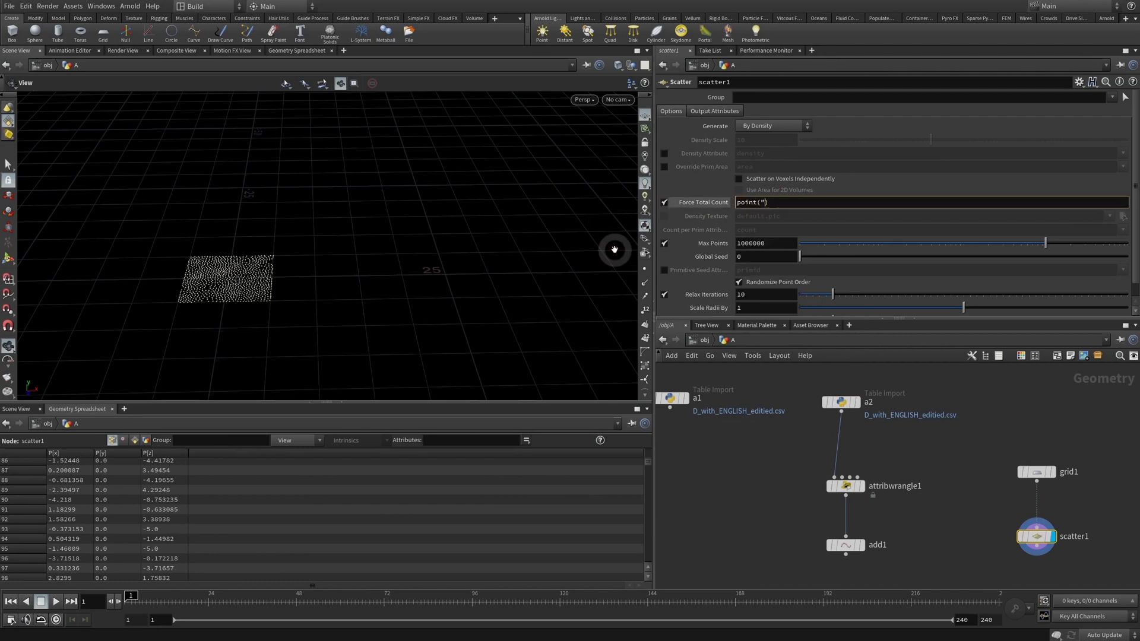
type("\"")
key("Left")
type("../a2")
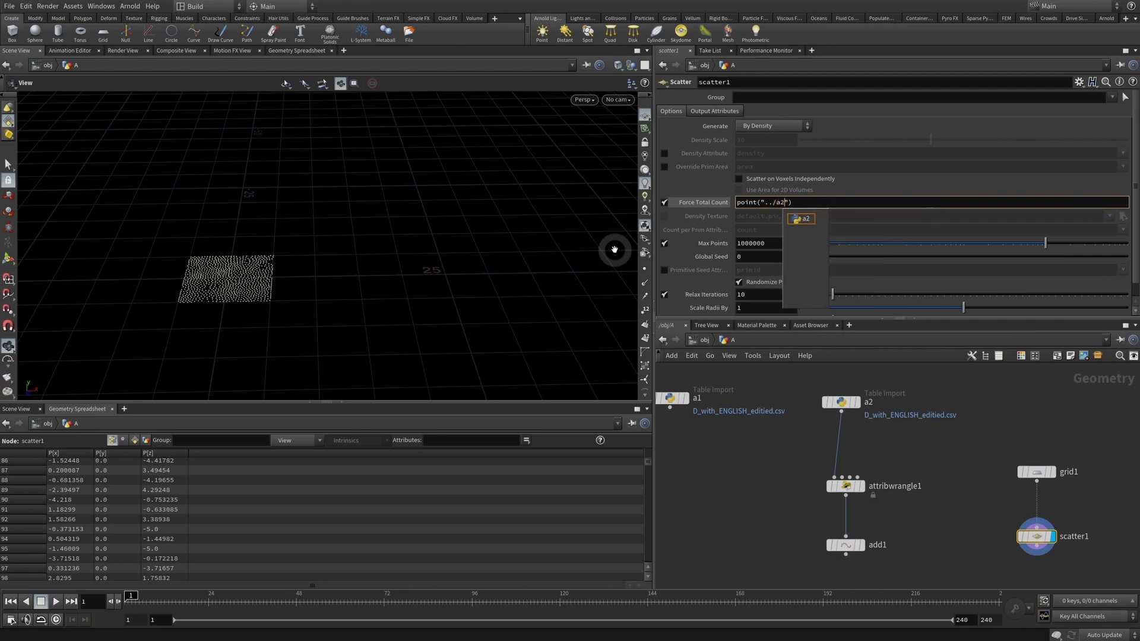
key("Return")
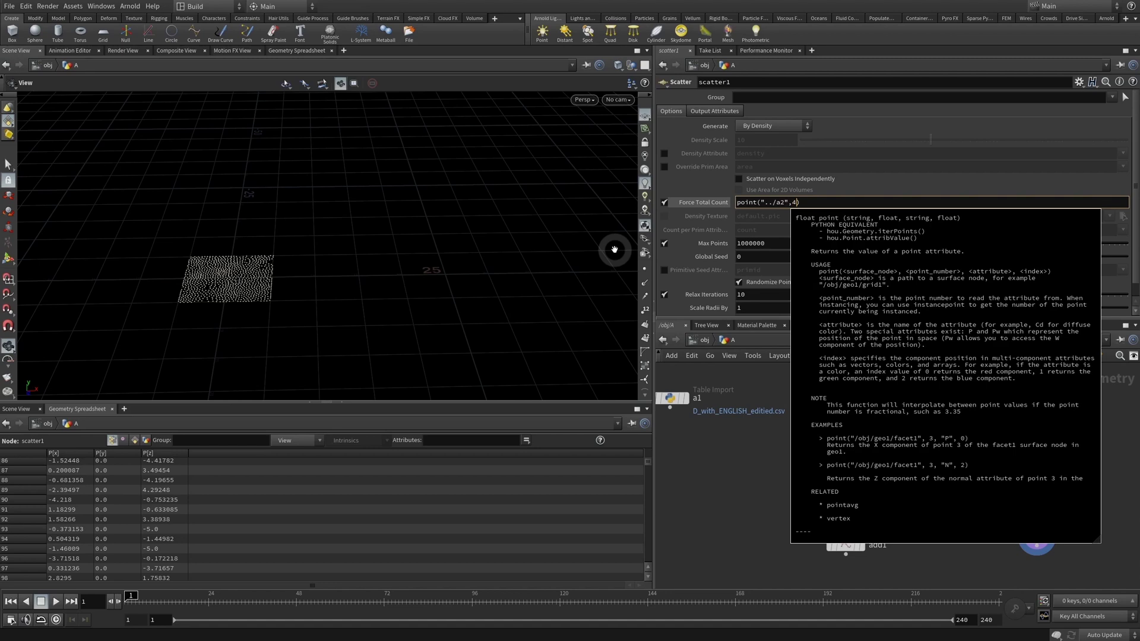
key("Left")
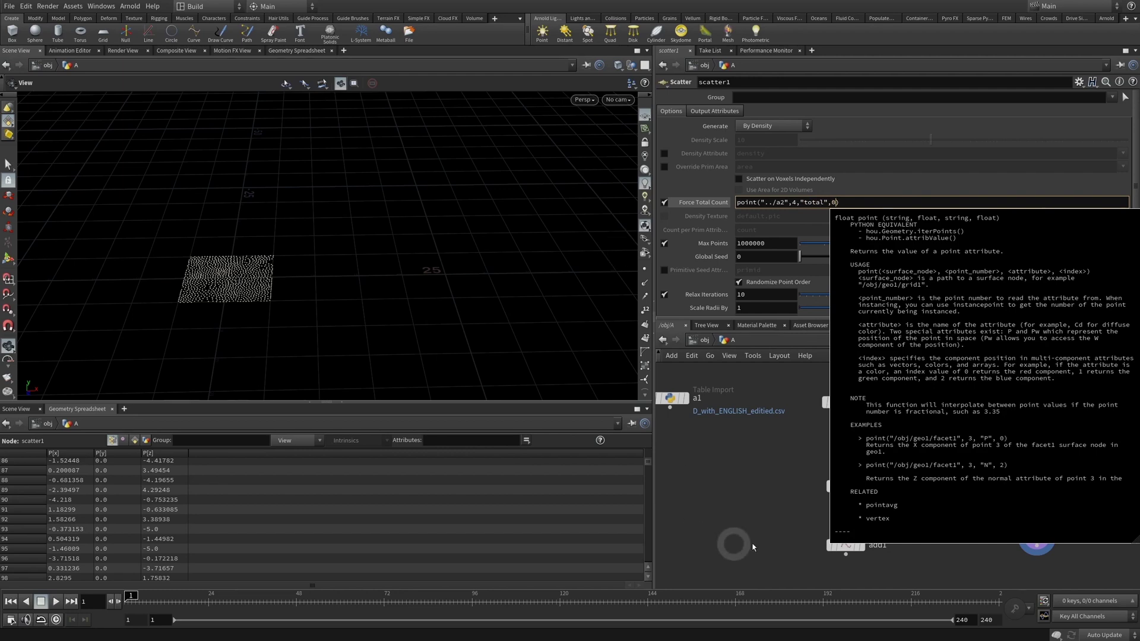
key("Return")
- Check the evaluated Force Total Count of the Scatter node against the total values in a2
left_click(697, 203)
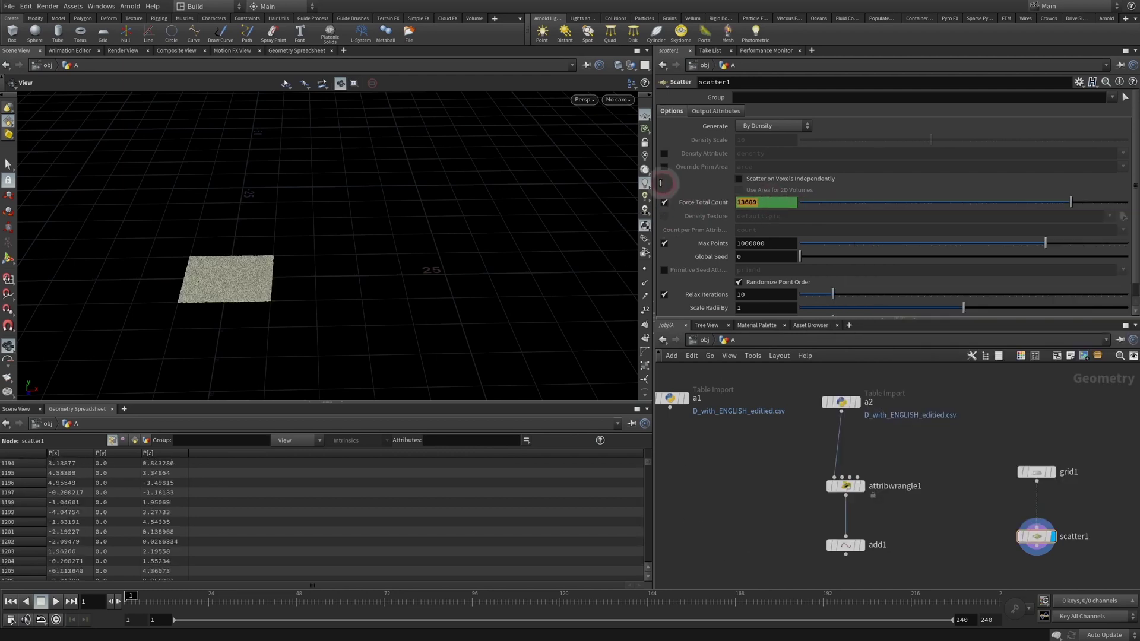
left_click(840, 402)
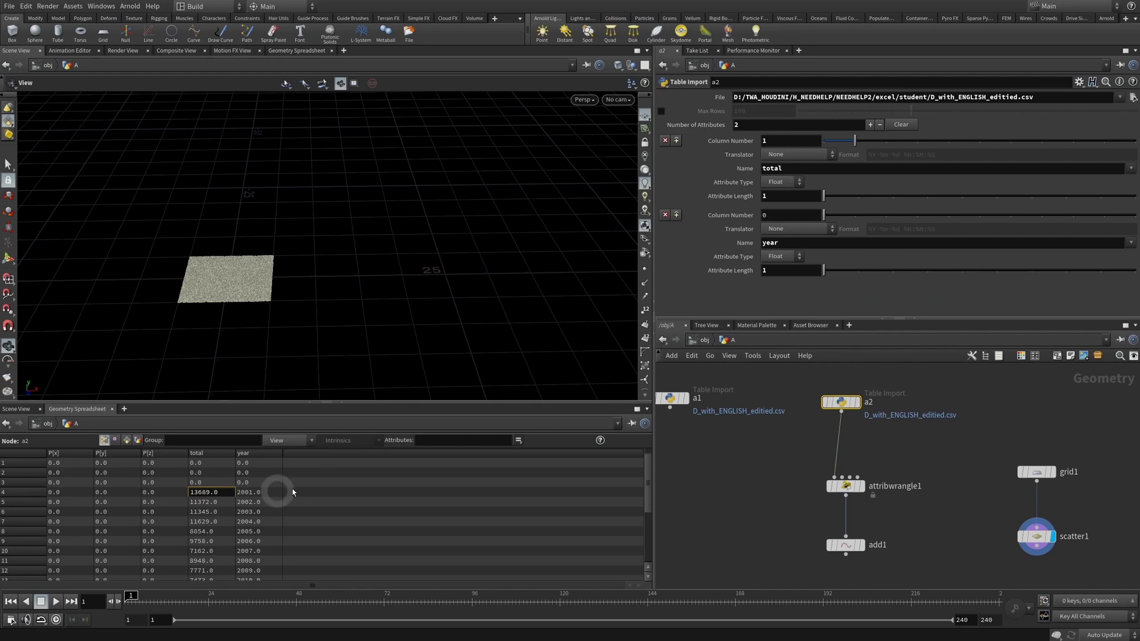
left_click(1032, 542)
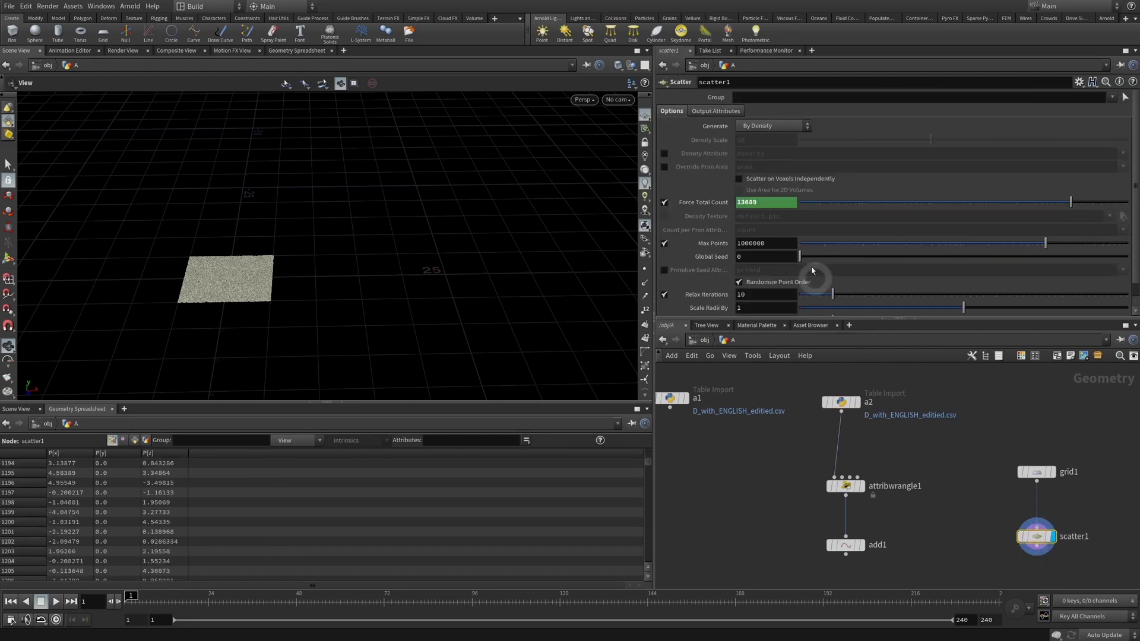
- Change the point number in the Force Total Count expression through 5, 6, 7 and 8, ending with point("../a2",7,"total",0)
left_click(702, 203)
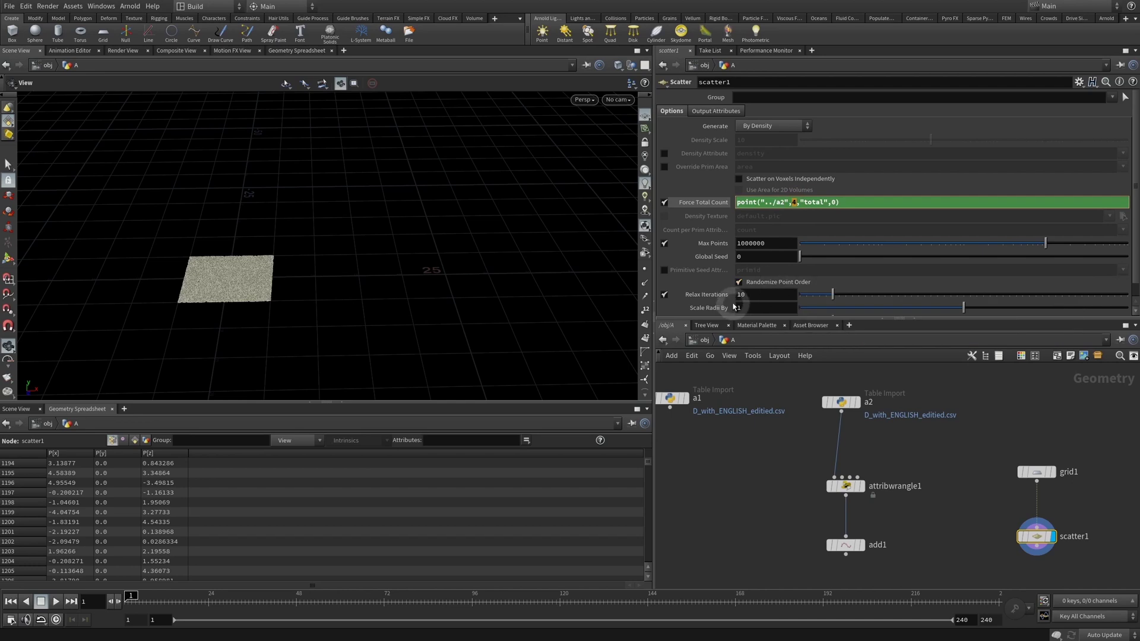
type("5")
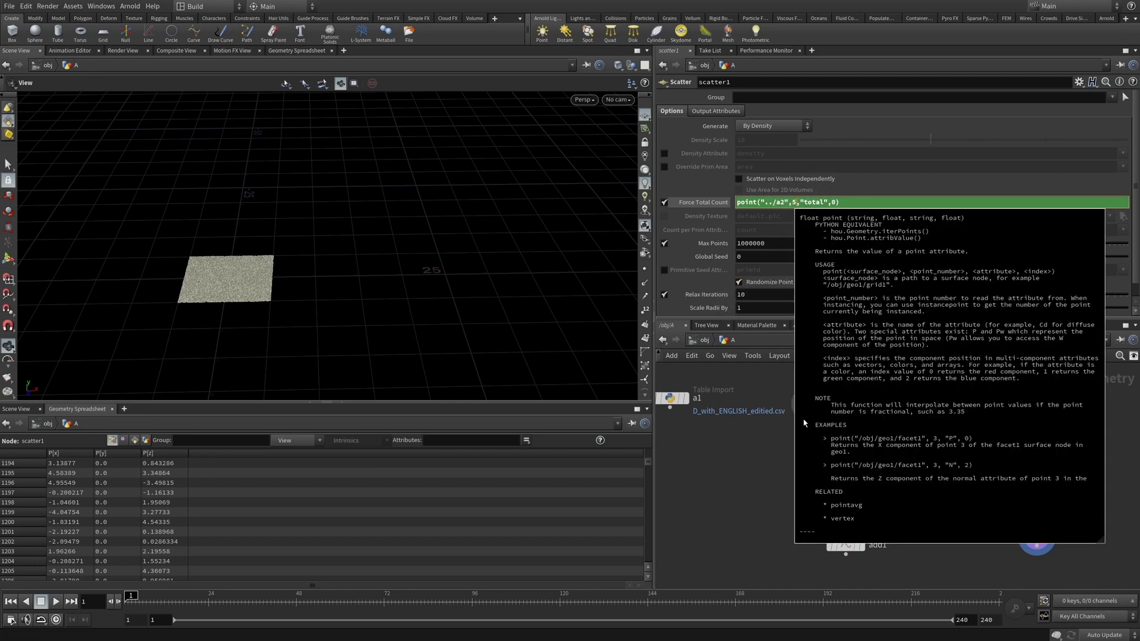
key("Return")
double_click(794, 203)
type("6")
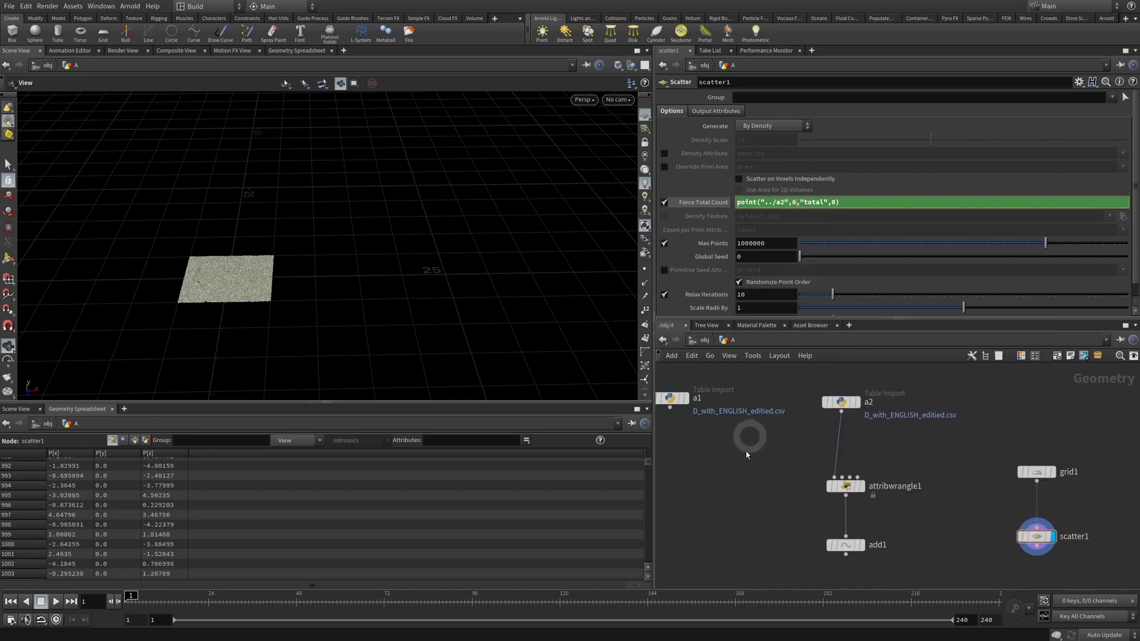
double_click(793, 203)
type("7")
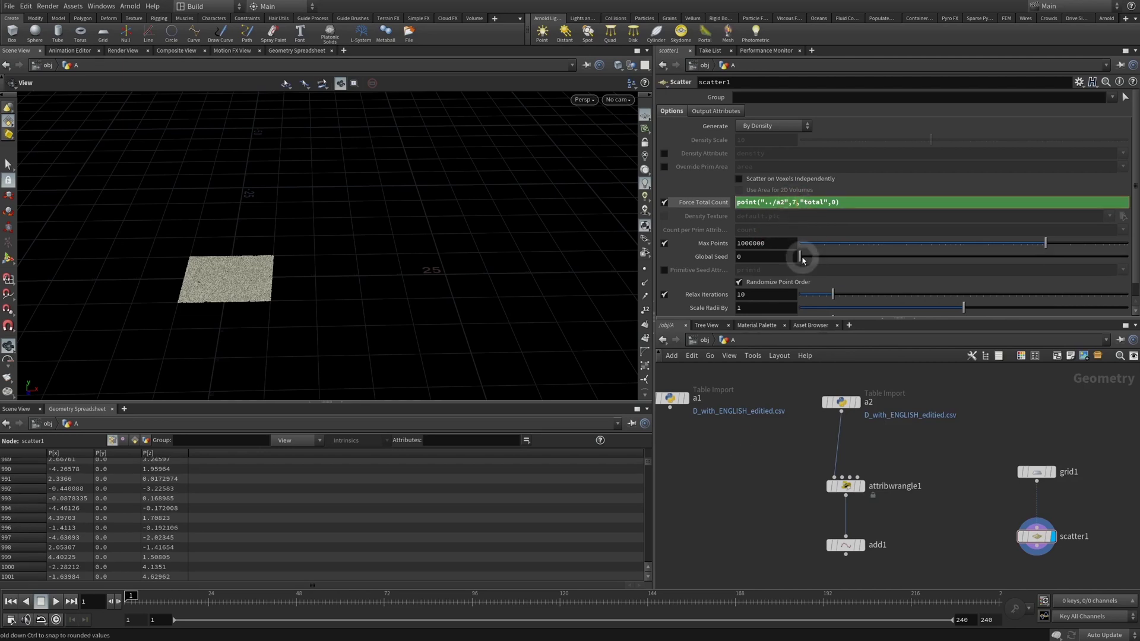
double_click(793, 203)
type("8")
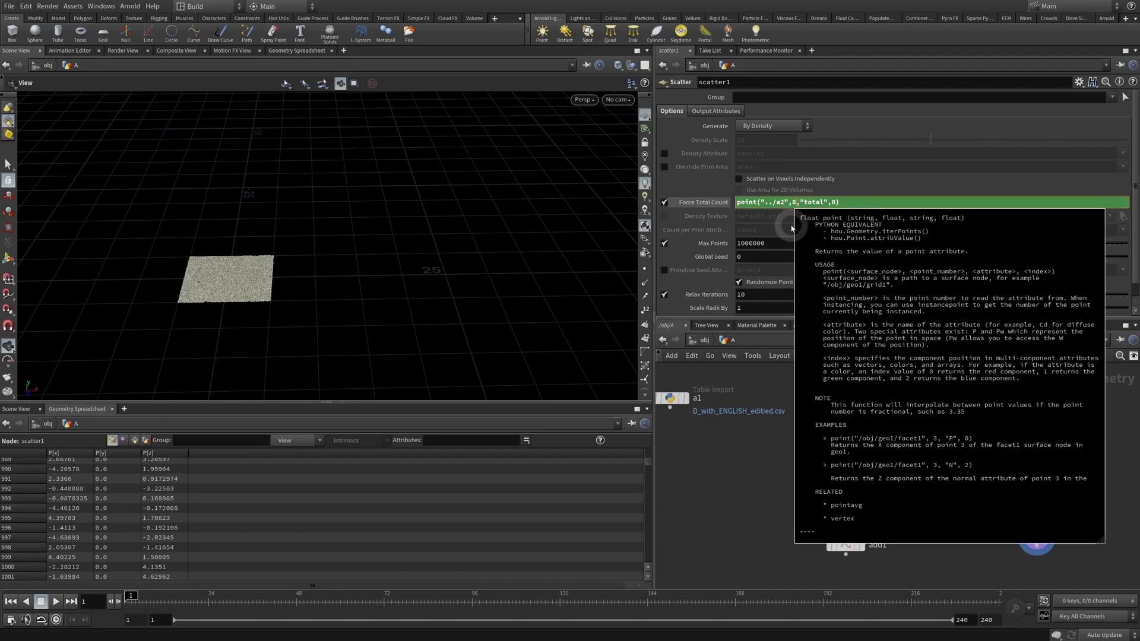
key("BackSpace")
type("7")
key("Return")
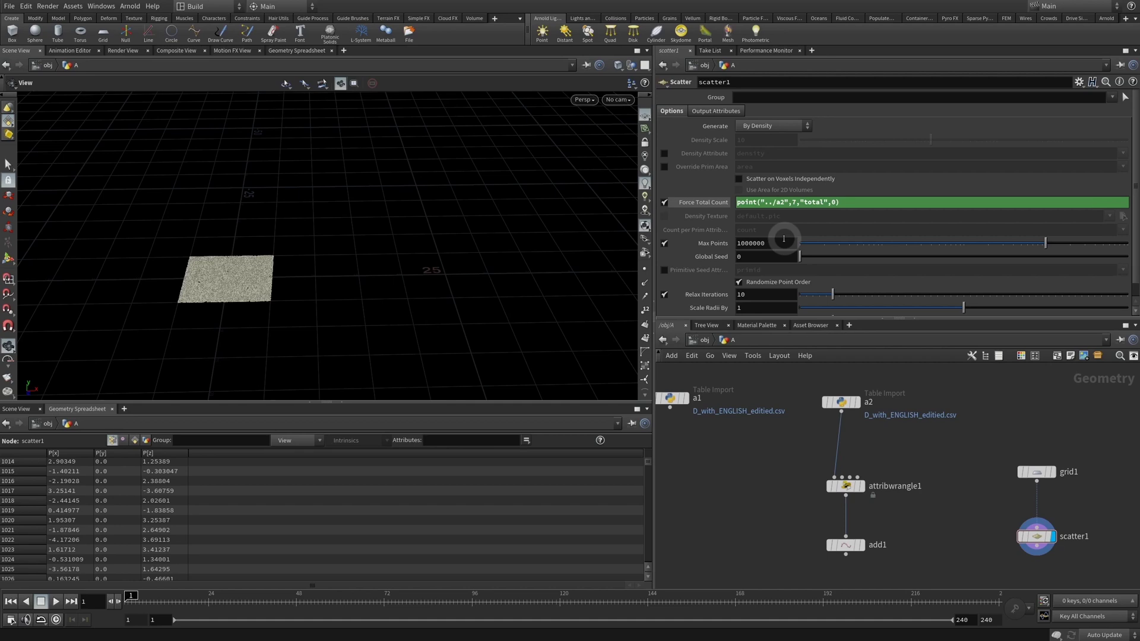
- Switch the displayed geometry from the scattered grid back to the Add node's graph line
left_click(848, 545)
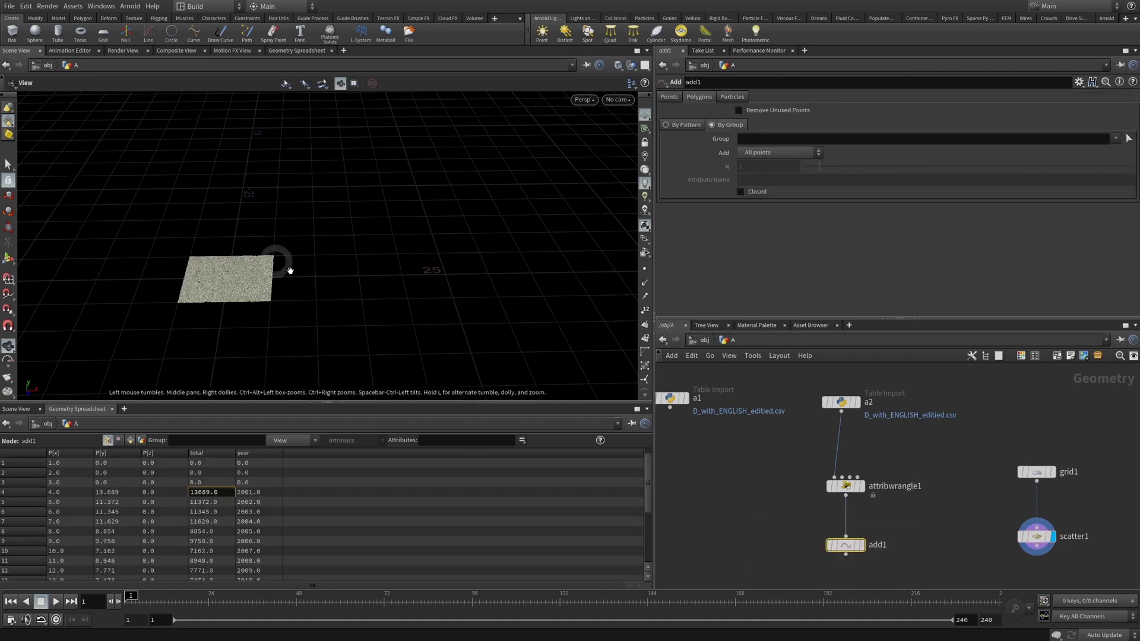
left_click(861, 545)
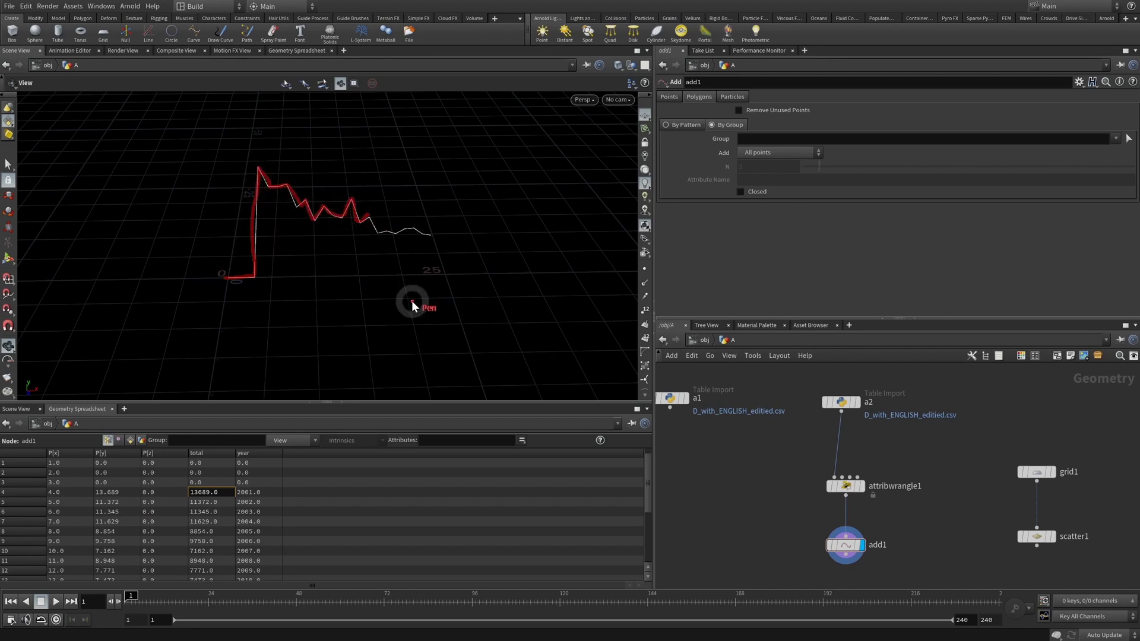
- Delete the channel holding the Scatter node's Force Total Count expression, and reselect the Add node
left_click(1037, 536)
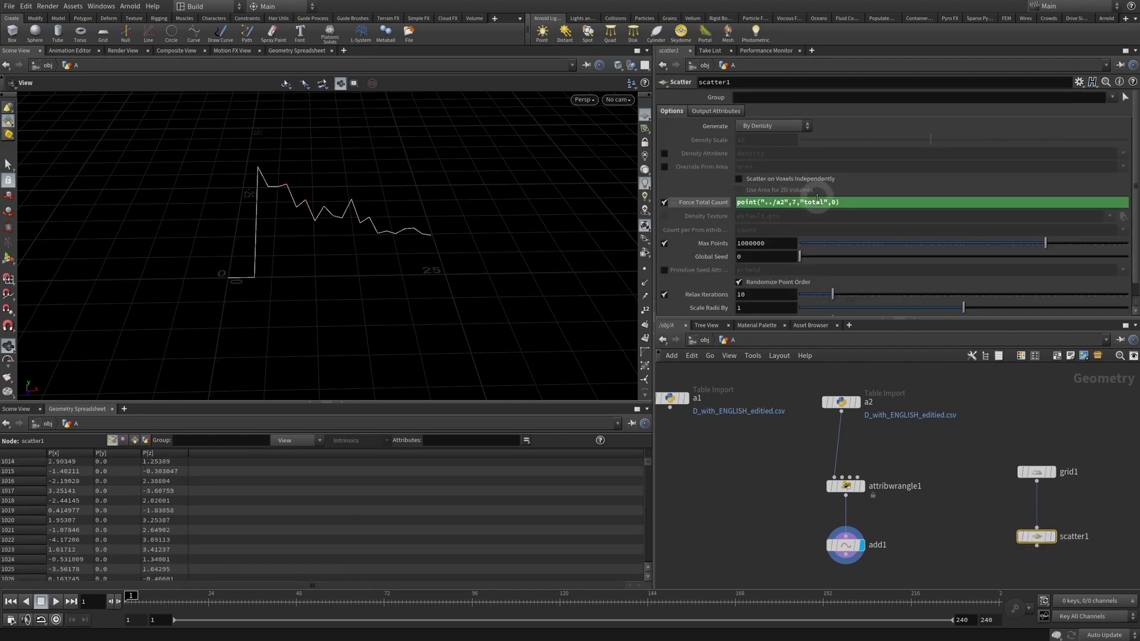
left_click(757, 202)
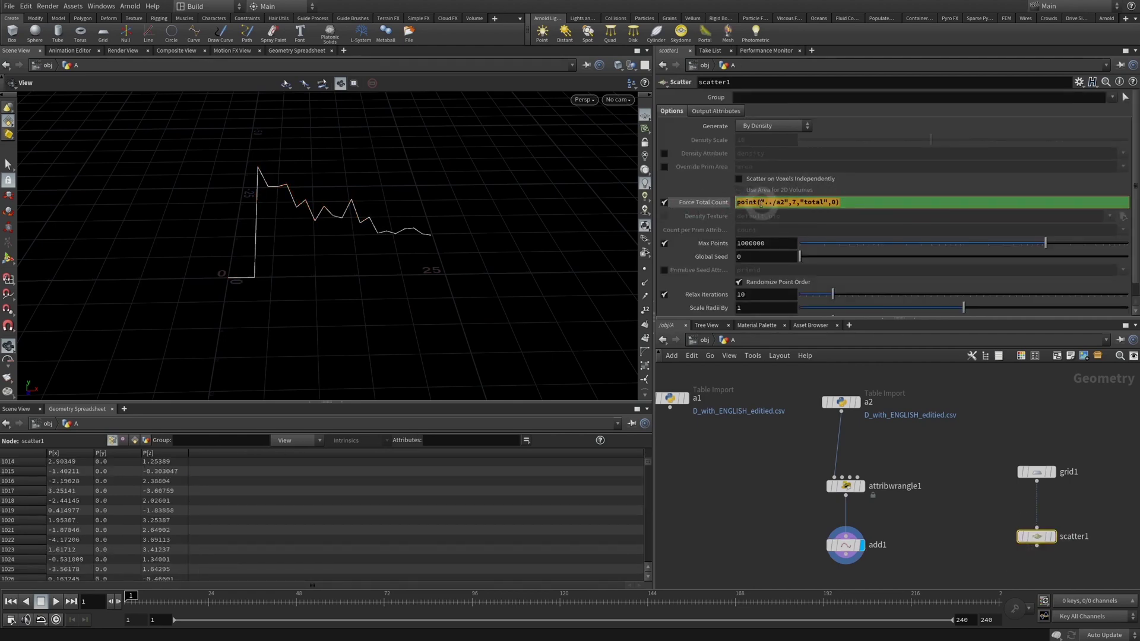
scroll(929, 537, "down", 3)
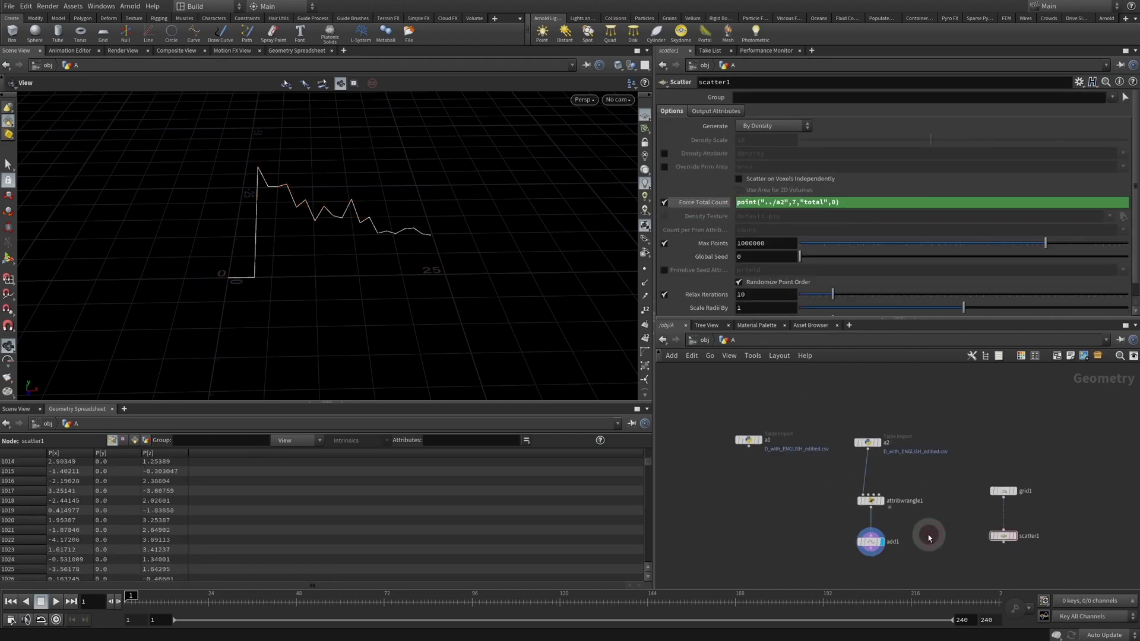
right_click(696, 205)
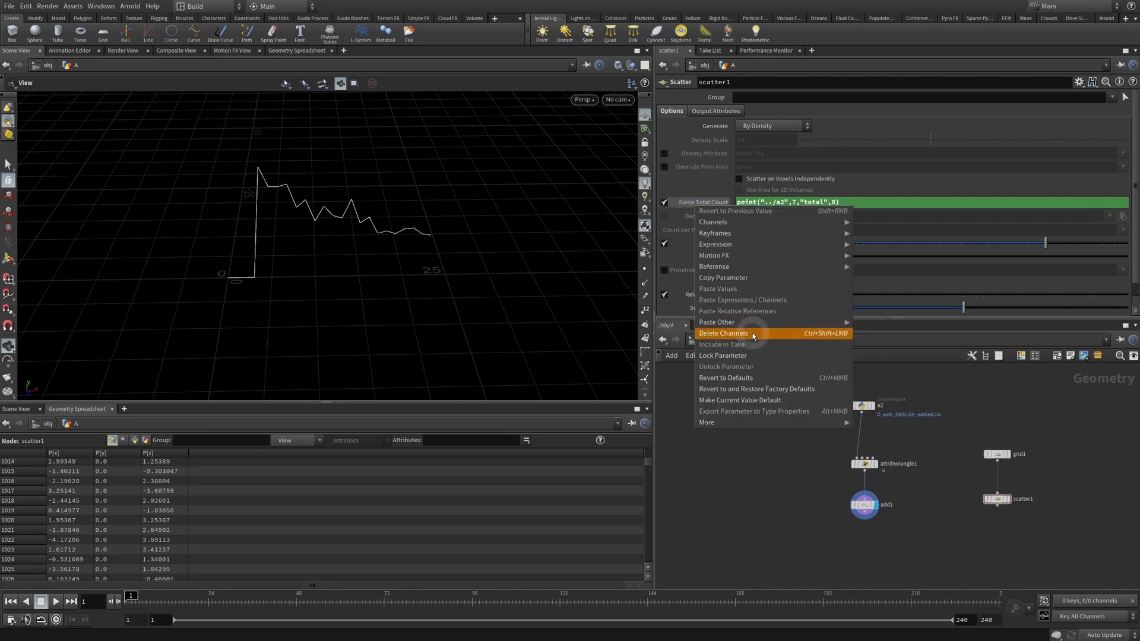
left_click(753, 334)
scroll(766, 478, "down", 2)
left_click(852, 470)
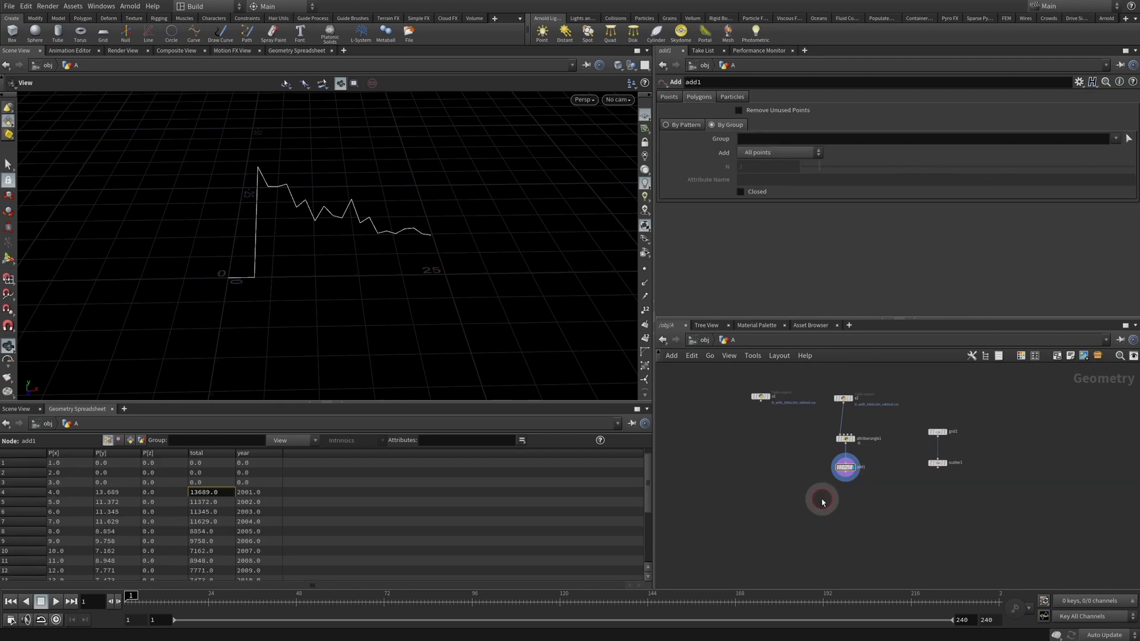
- Add a Carve node after the Add node and display its result
key("Tab")
type("carve")
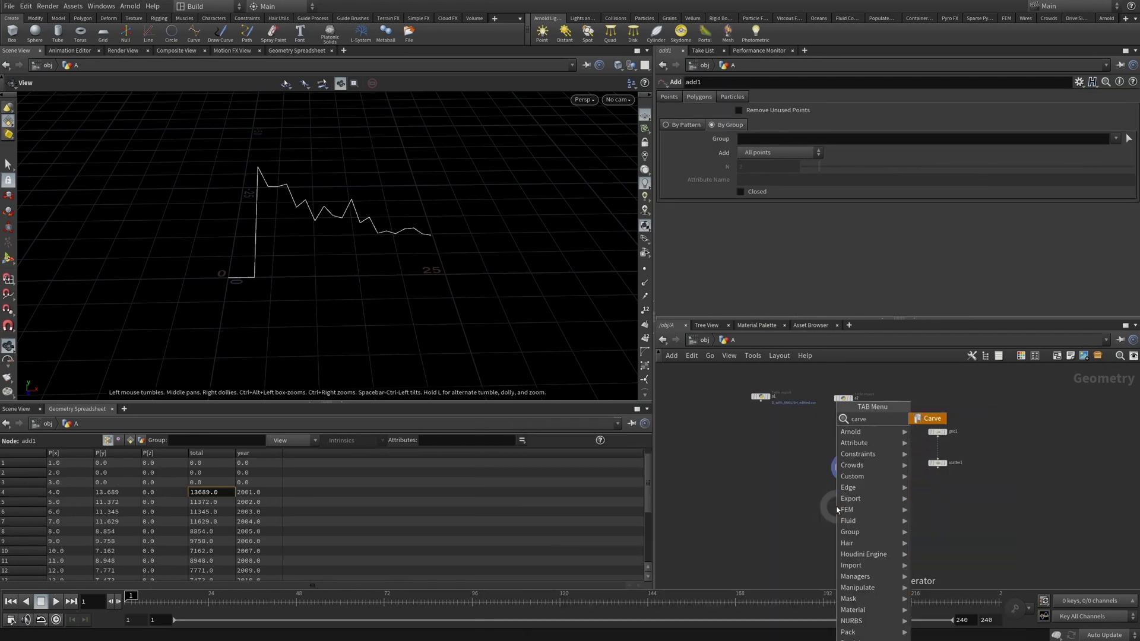
key("Return")
scroll(840, 506, "up", 3)
left_click(849, 493)
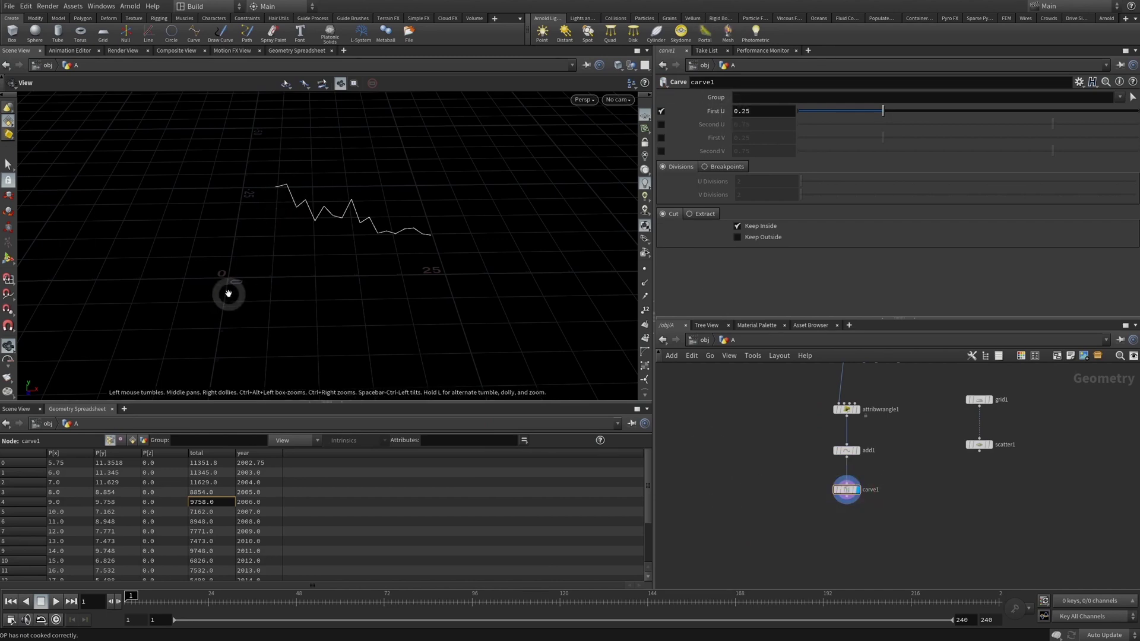
key("ctrl+2")
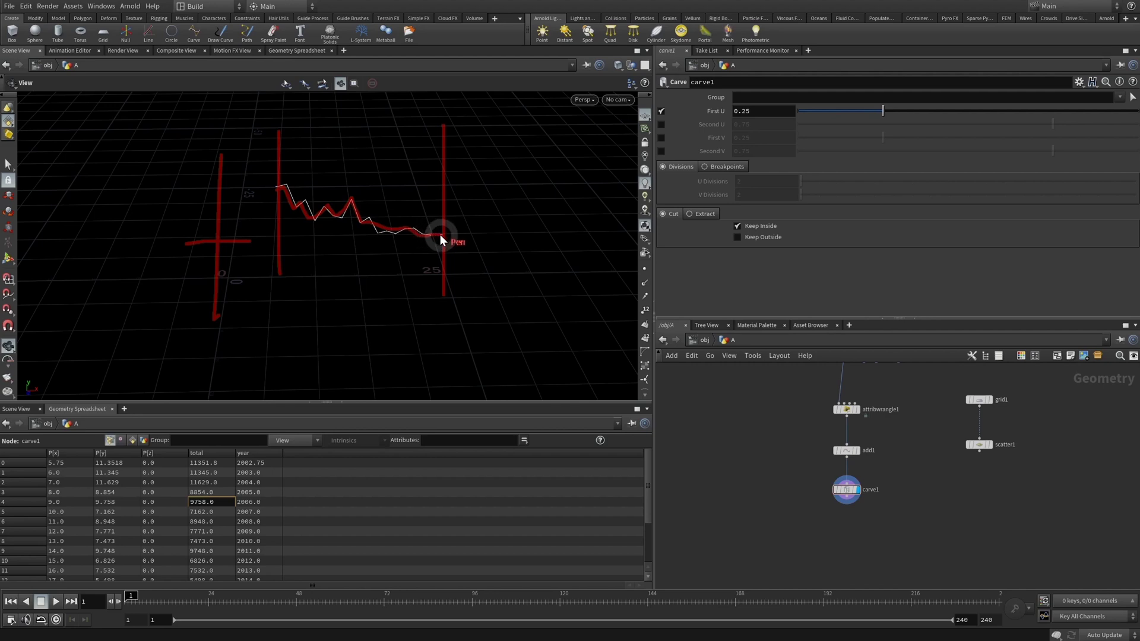
key("Escape")
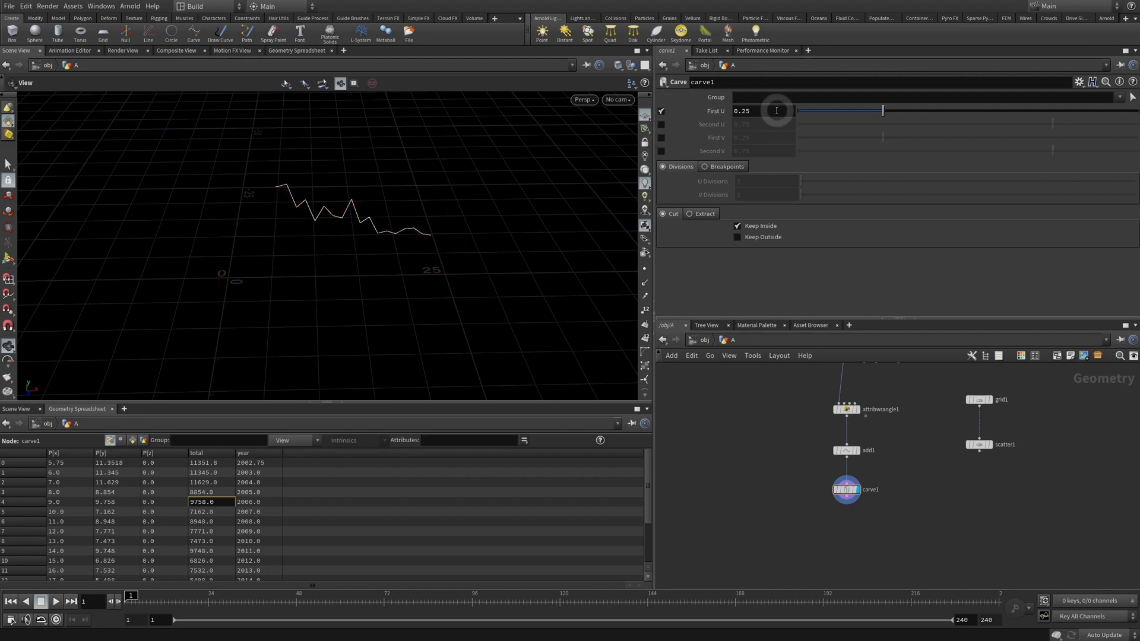
- Lower the Carve node's First U to 0.161 and on to 0.123
left_click_drag(864, 111, 852, 110)
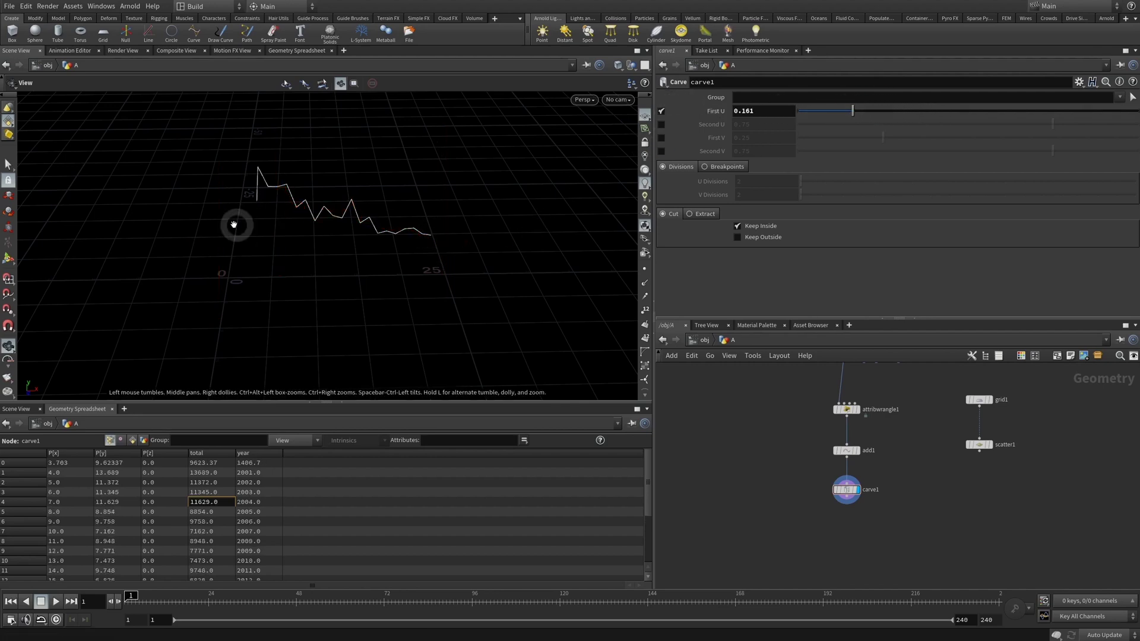
key("ctrl+2")
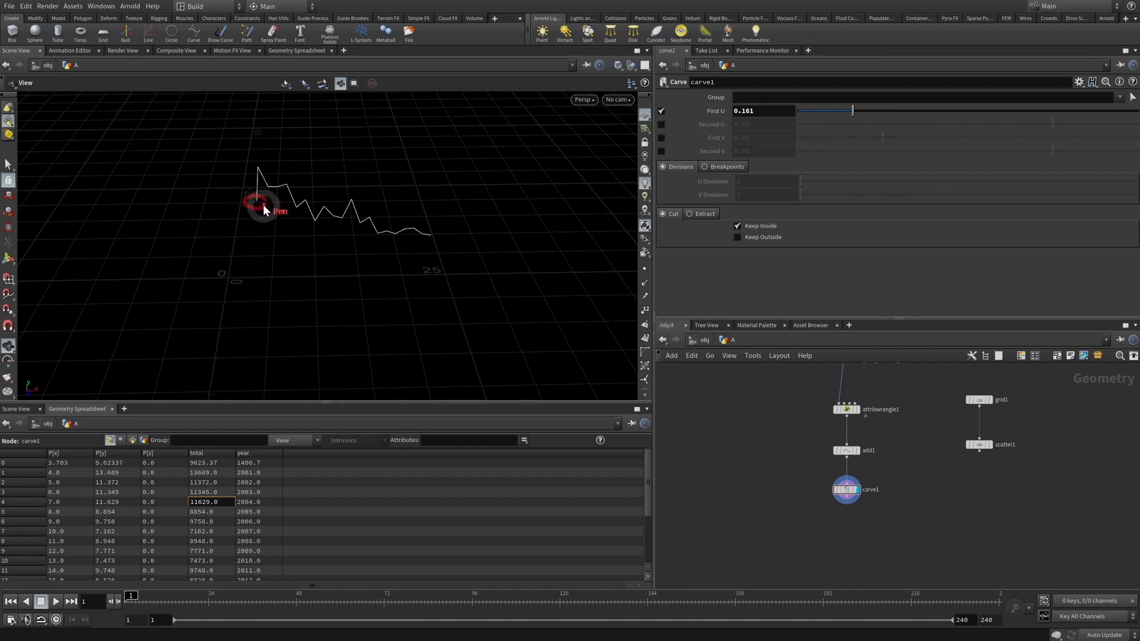
left_click_drag(864, 110, 839, 110)
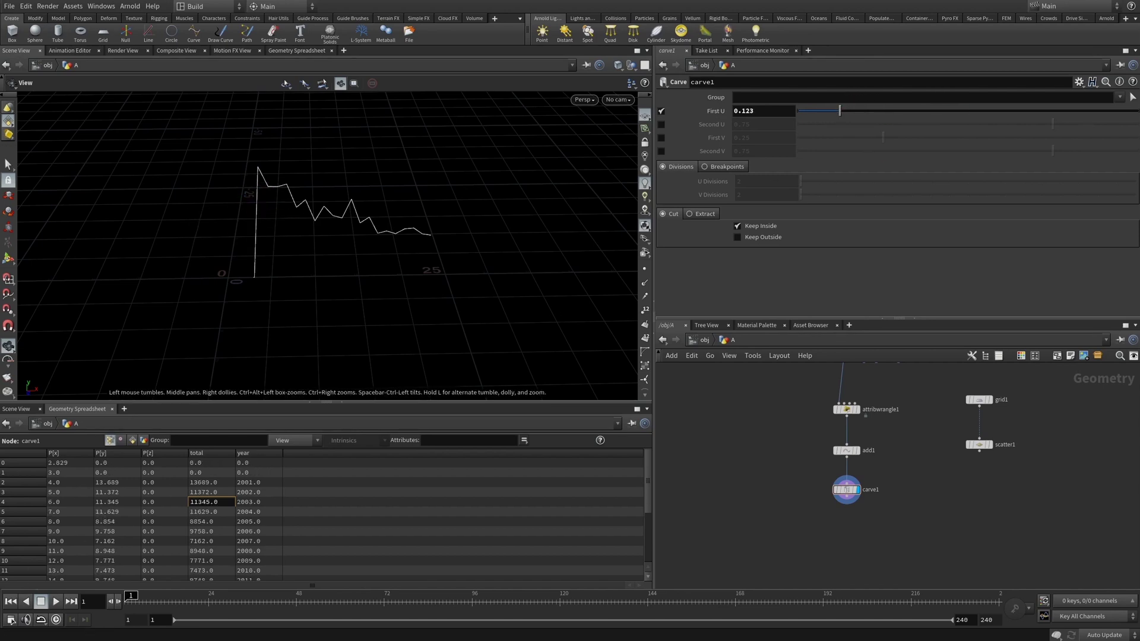
key("ctrl+2")
- Show point numbers on the graph line in the viewport, and raise the Carve node's First U to 0.412
left_click(646, 311)
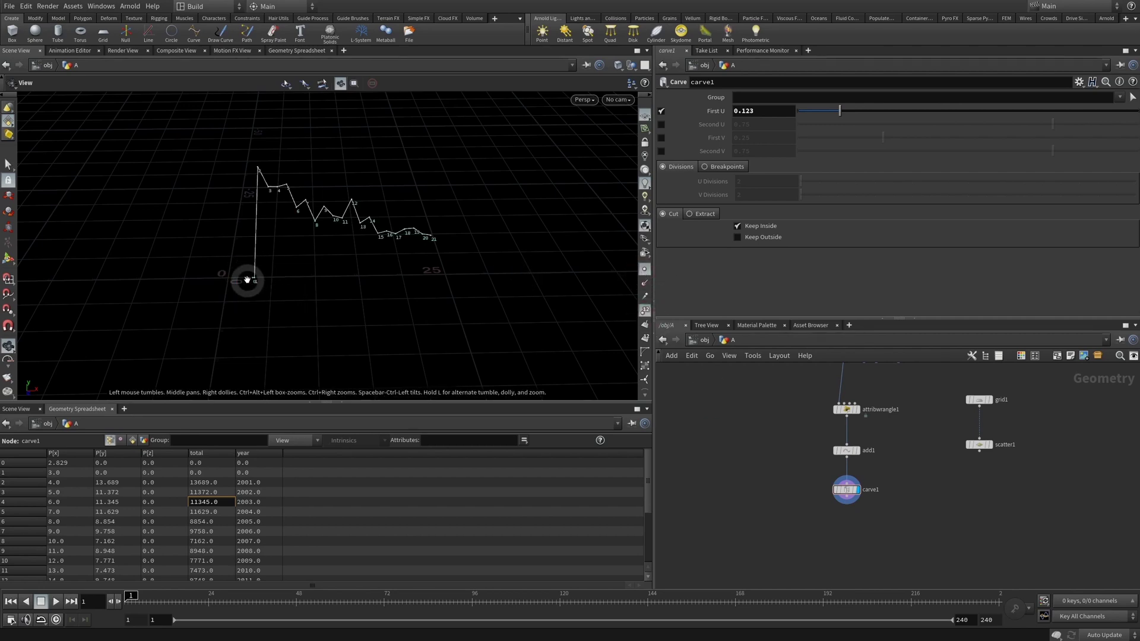
right_click_drag(246, 279, 677, 274)
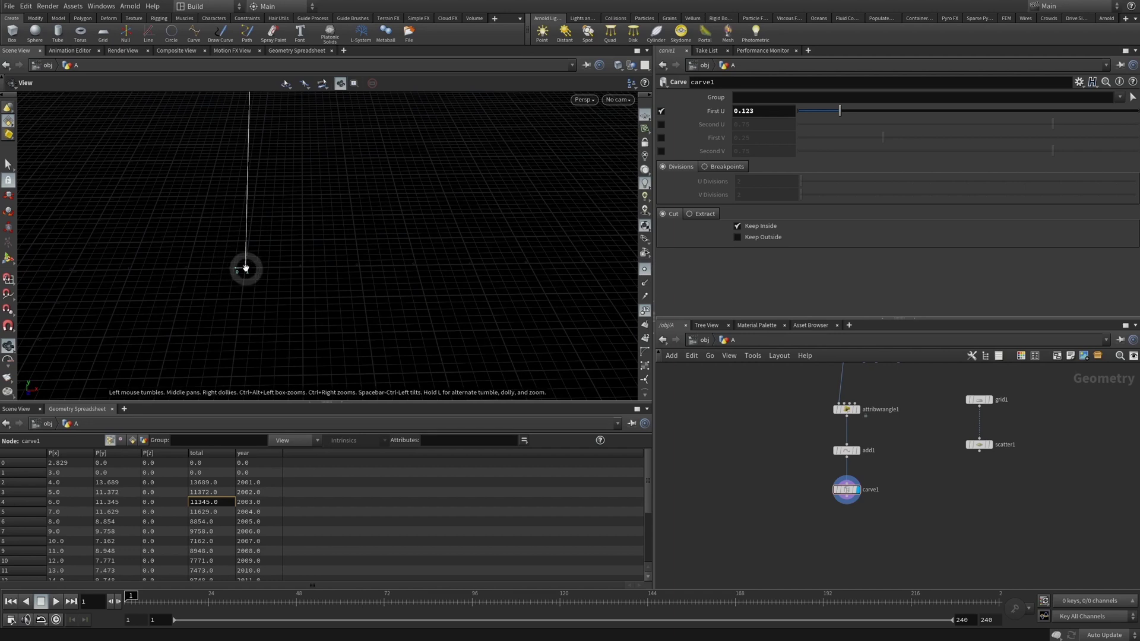
left_click_drag(336, 259, 380, 240)
scroll(416, 220, "down", 5)
middle_click_drag(460, 198, 283, 230)
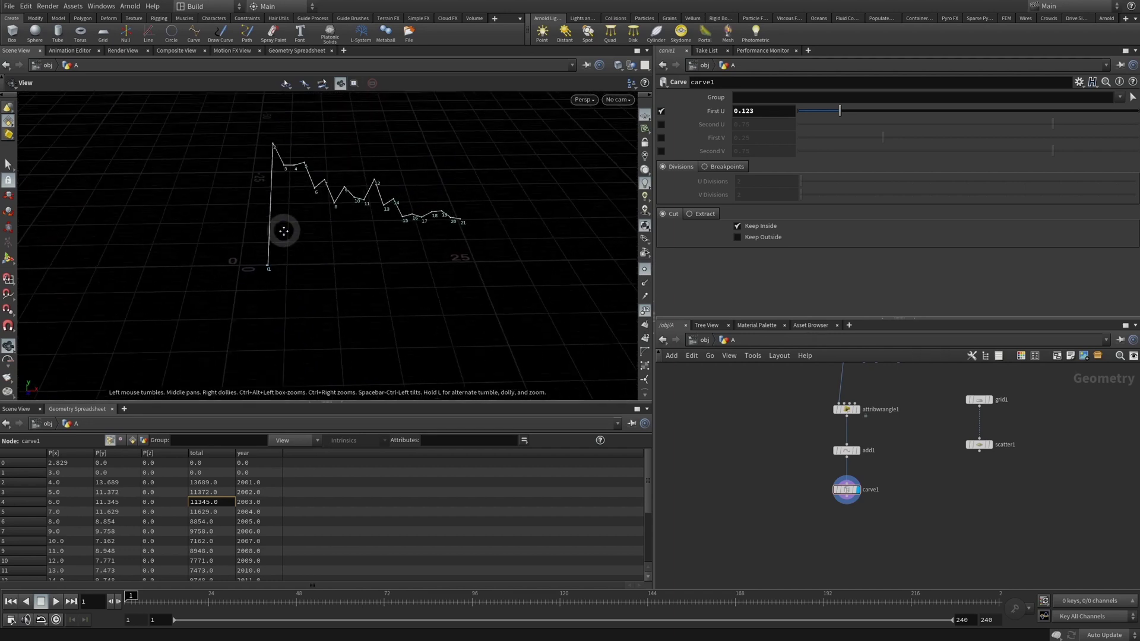
left_click_drag(840, 111, 933, 112)
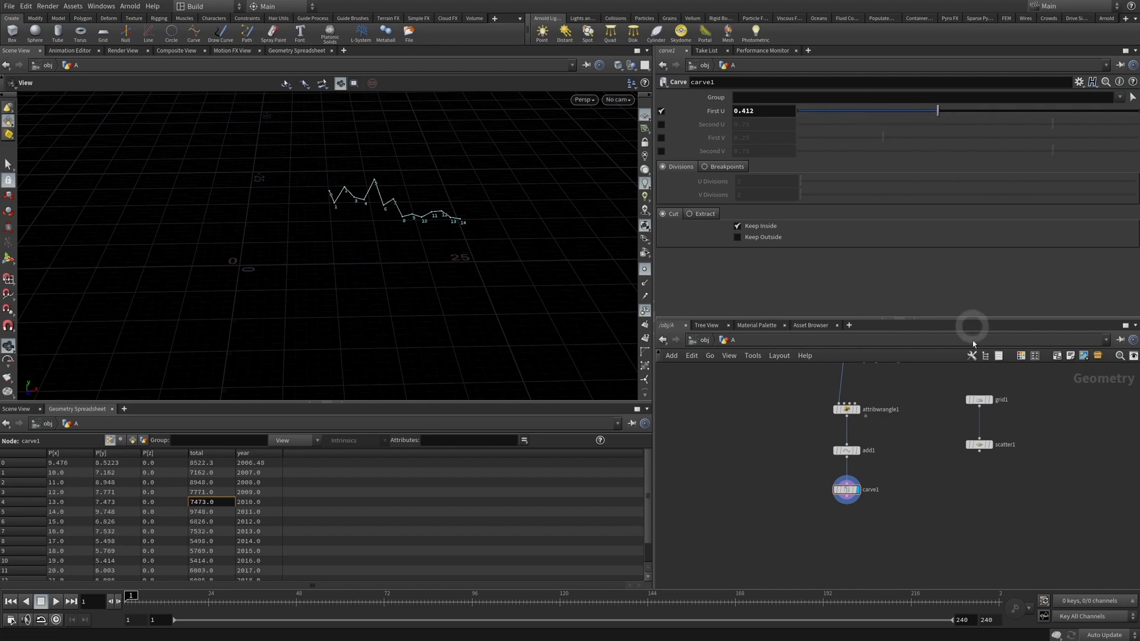
- Place a Blast node below the Carve node and connect it to the Carve output
left_click_drag(1017, 421, 948, 469)
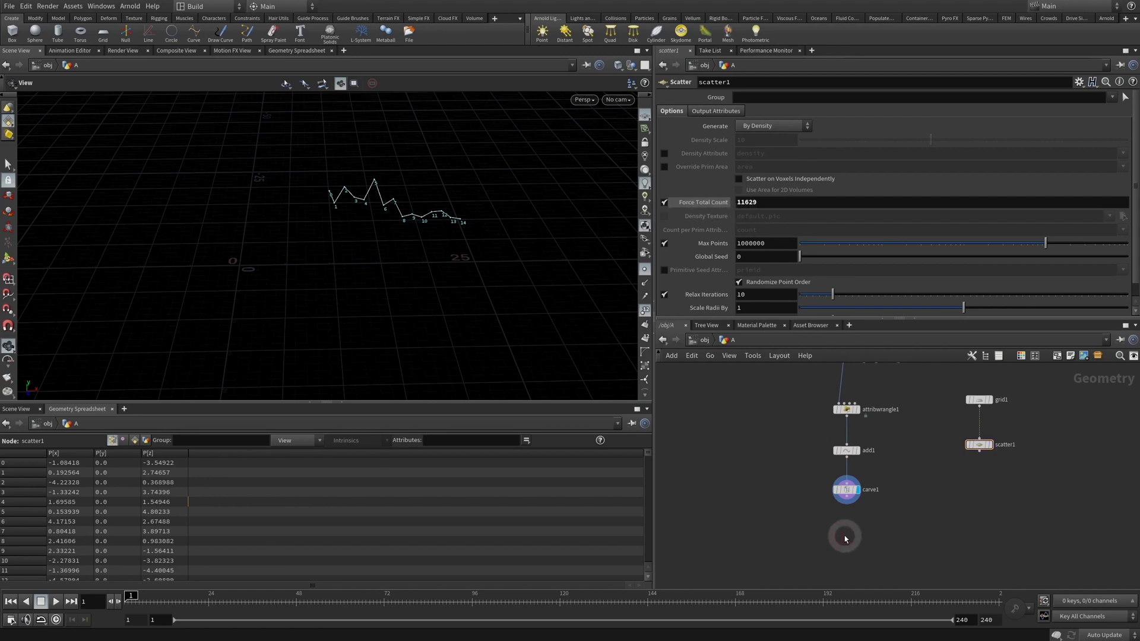
left_click(968, 415)
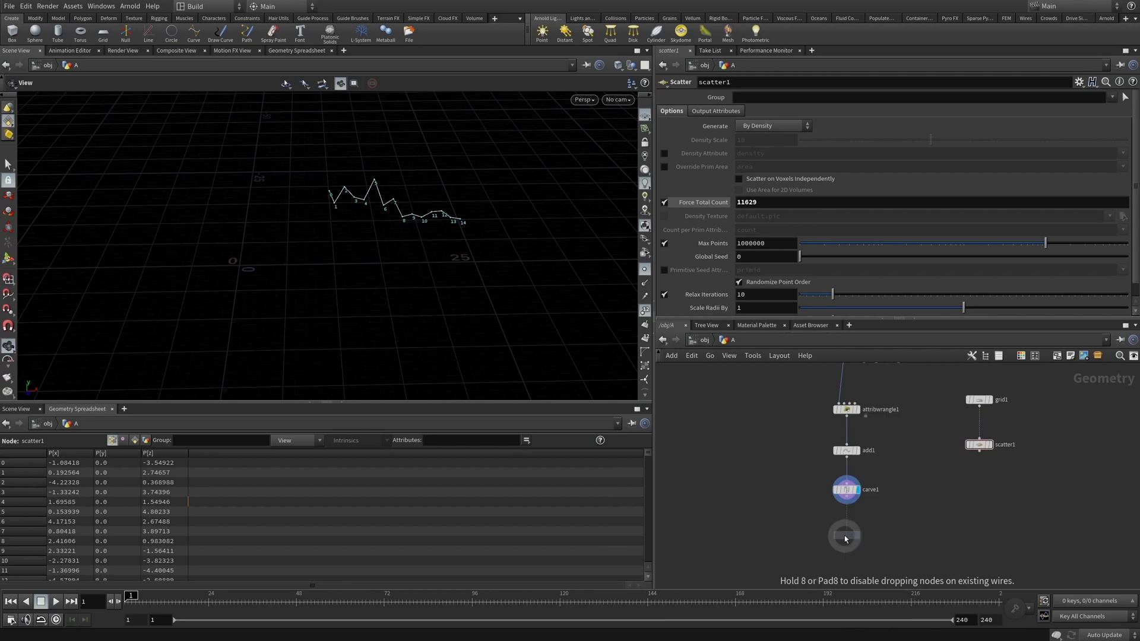
left_click(846, 524)
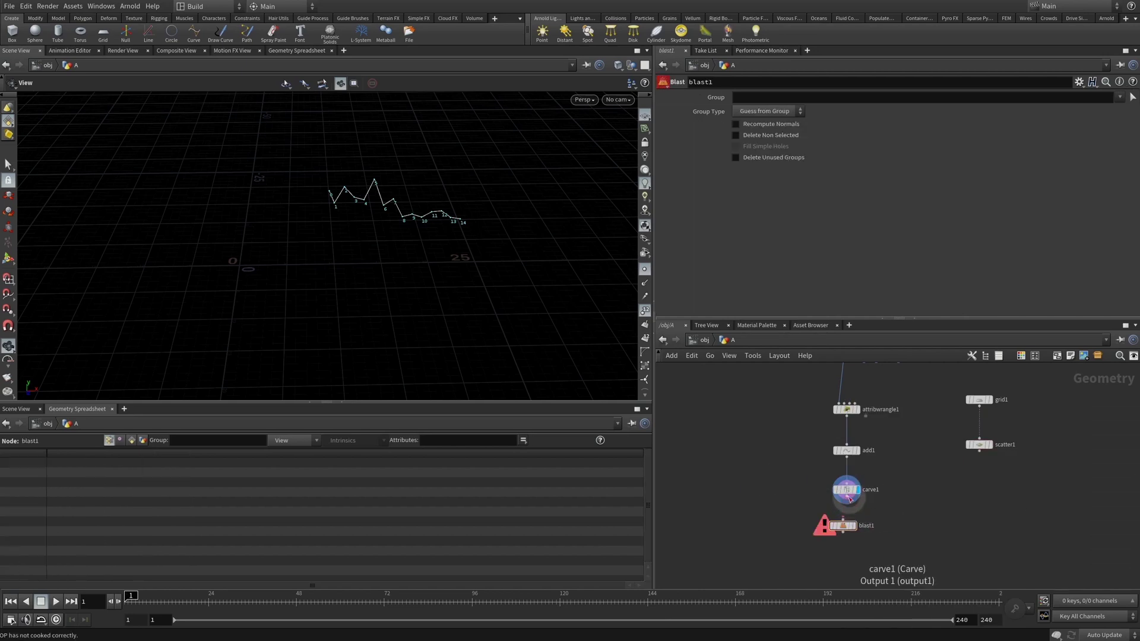
- Set the Blast node to keep only point 0, using group type Points with Delete Non Selected enabled, and display its result
left_click(766, 111)
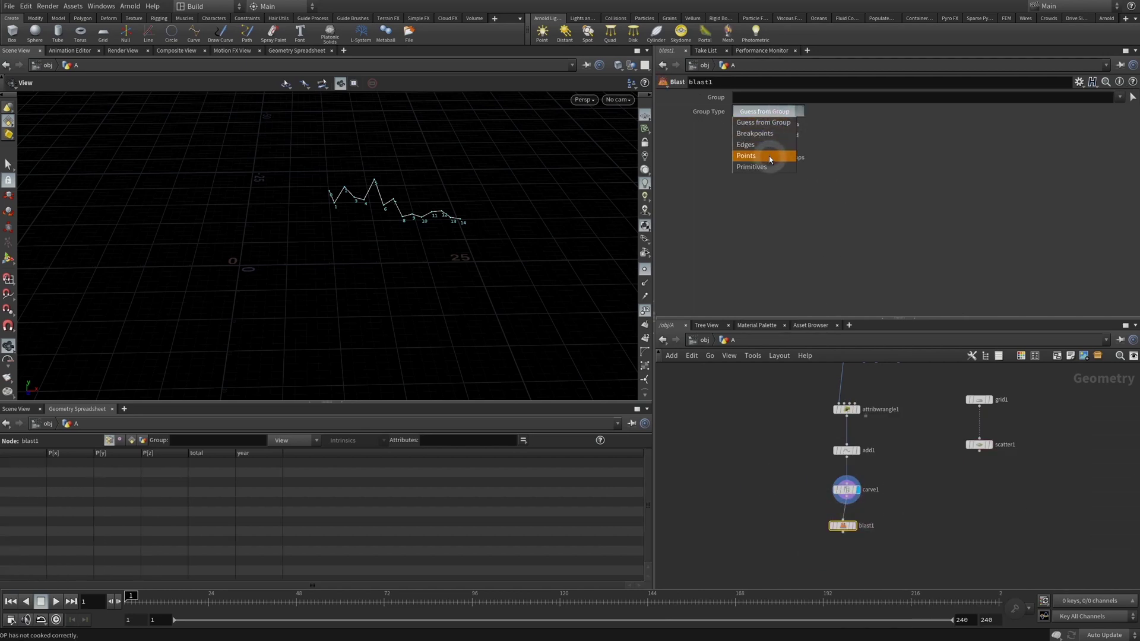
left_click(766, 157)
left_click(767, 99)
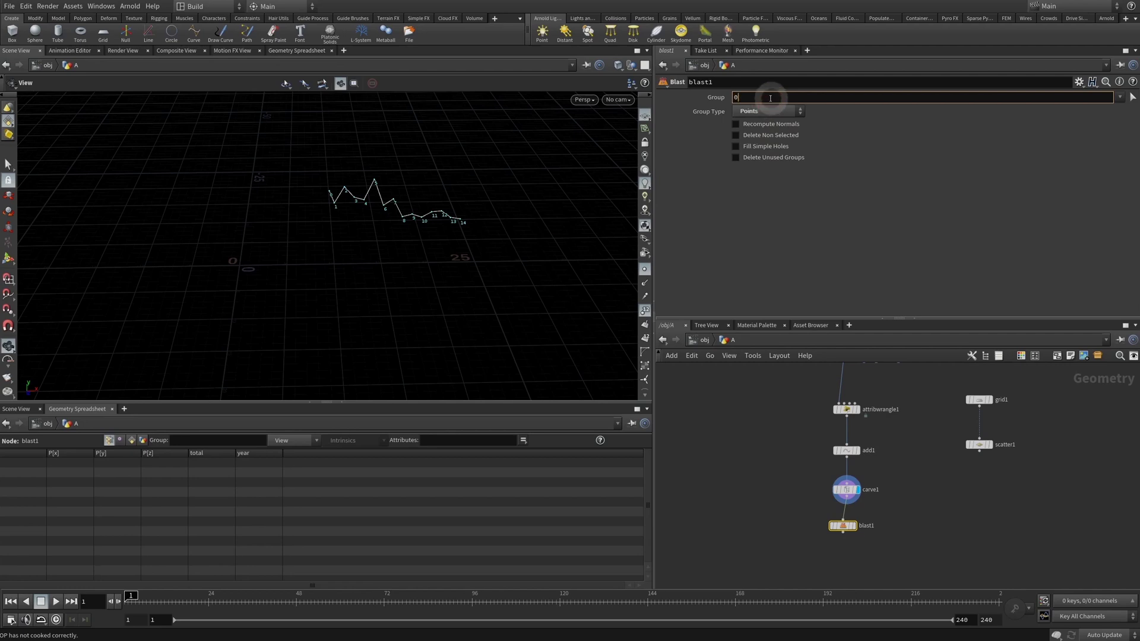
left_click(745, 136)
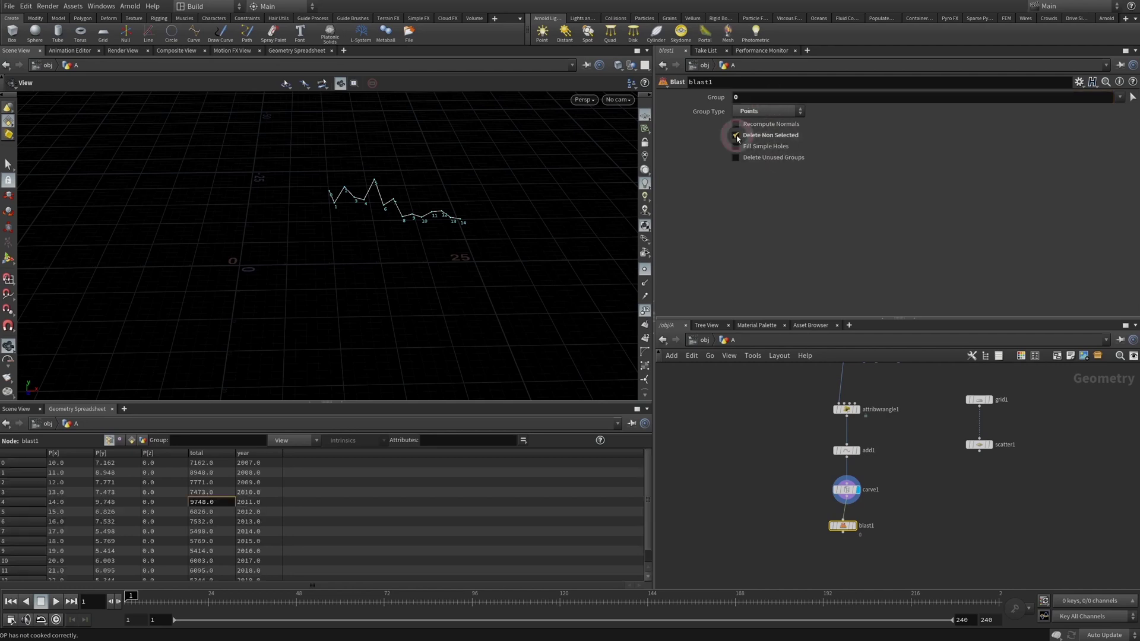
left_click(855, 526)
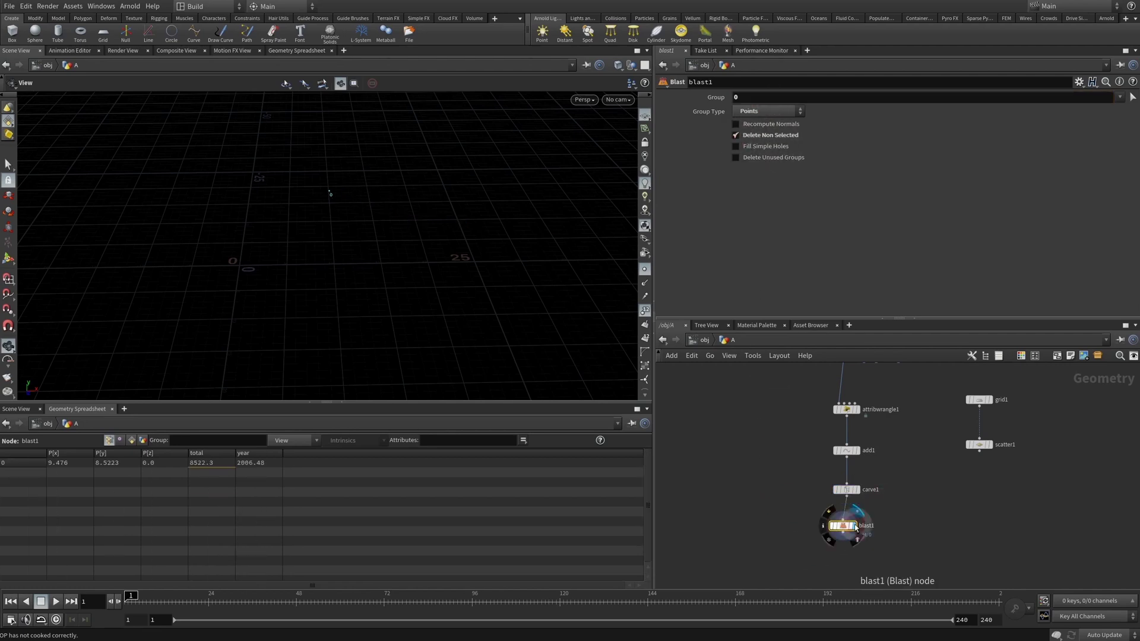
left_click_drag(844, 527, 848, 534)
left_click_drag(915, 515, 834, 548)
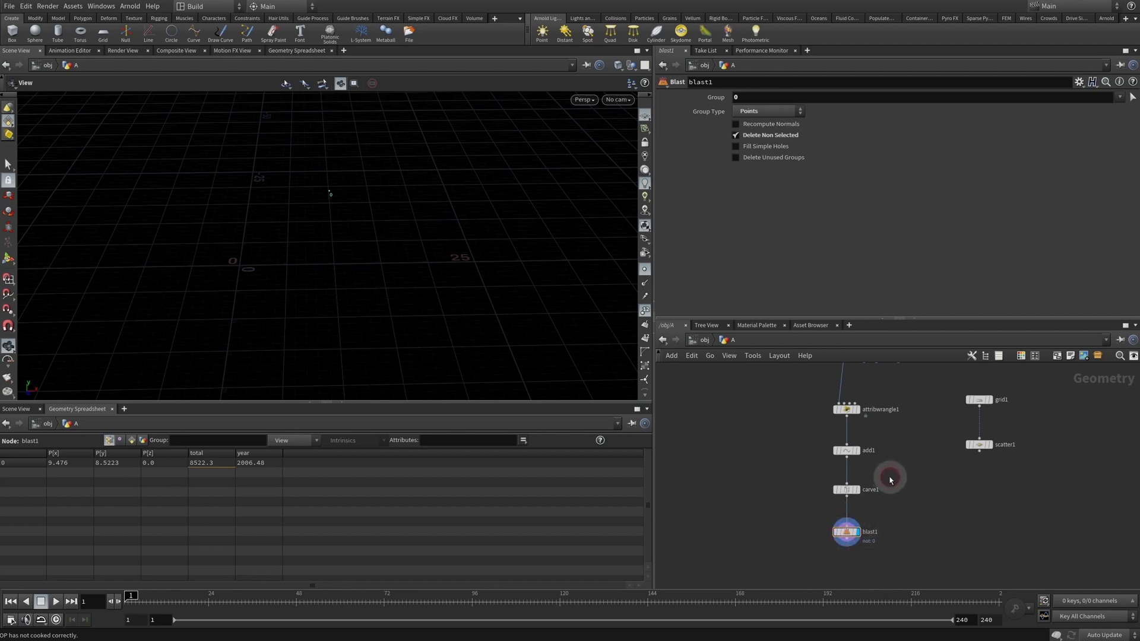
- Set the Carve node's First U to 0.903 and check the remaining point's total in the Blast node
left_click(846, 489)
left_click_drag(885, 111, 853, 117)
left_click_drag(936, 115, 1105, 116)
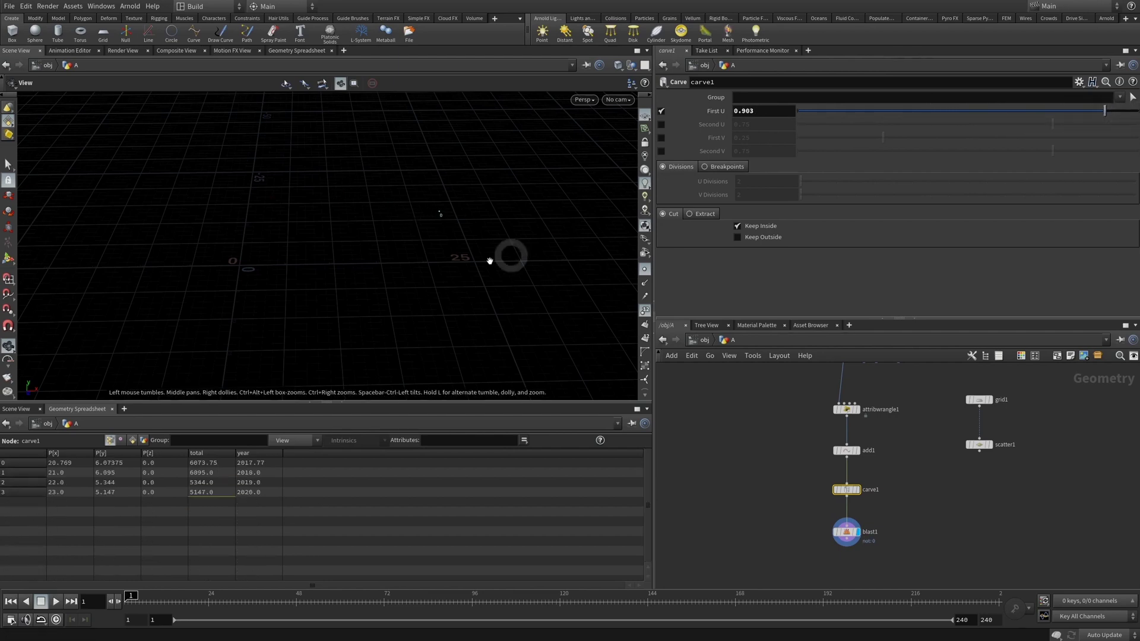
left_click(848, 531)
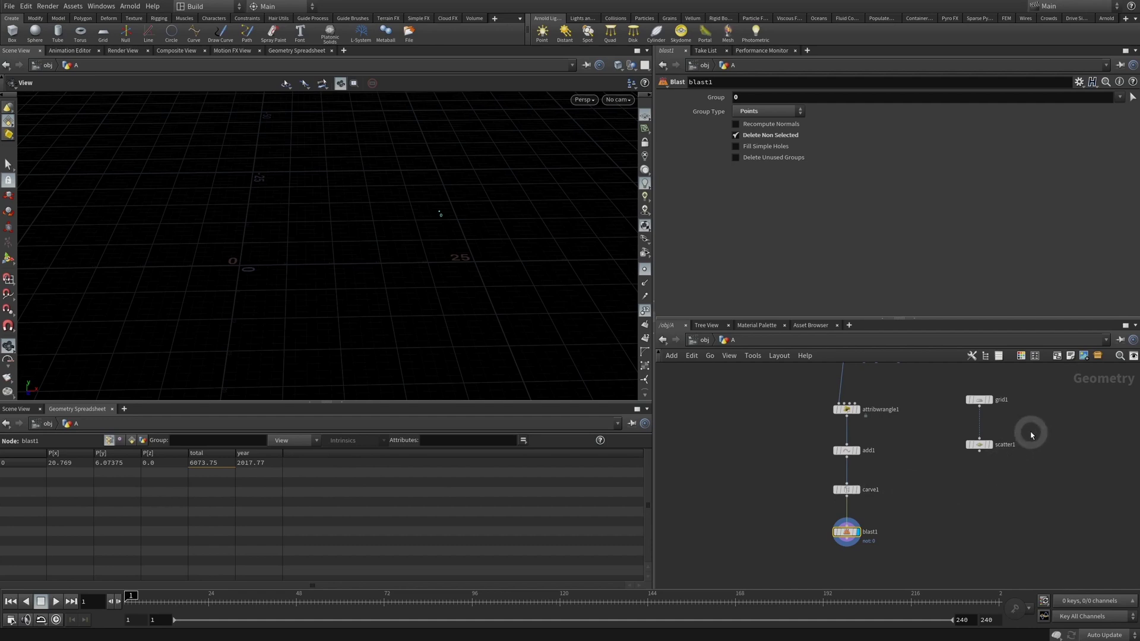
left_click(980, 445)
left_click(846, 533)
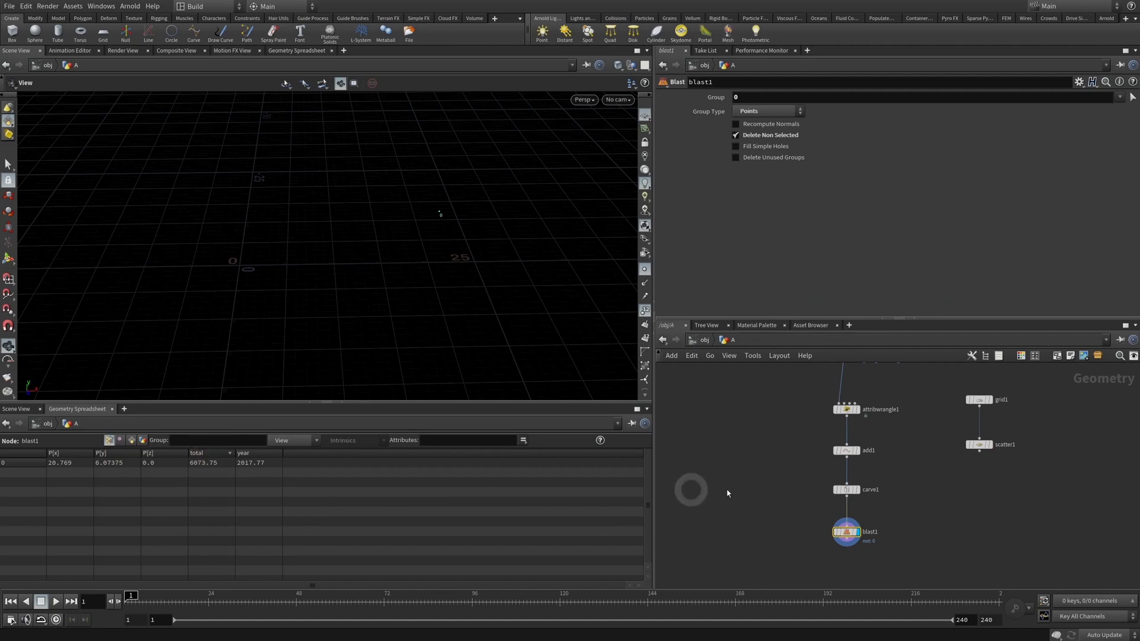
left_click_drag(1032, 422, 954, 464)
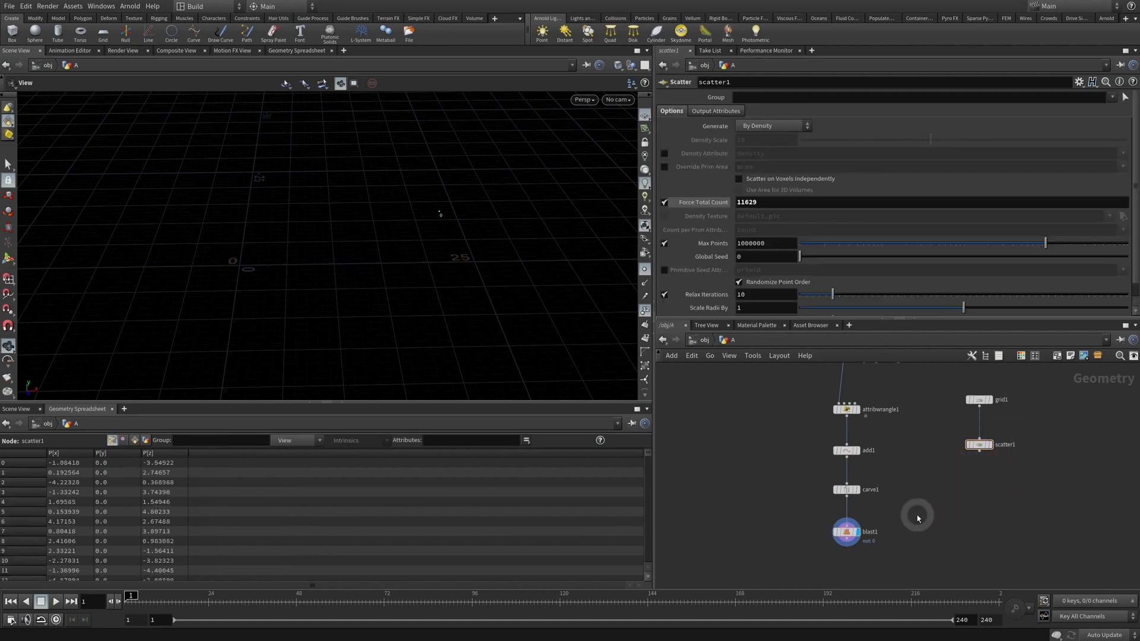
double_click(766, 202)
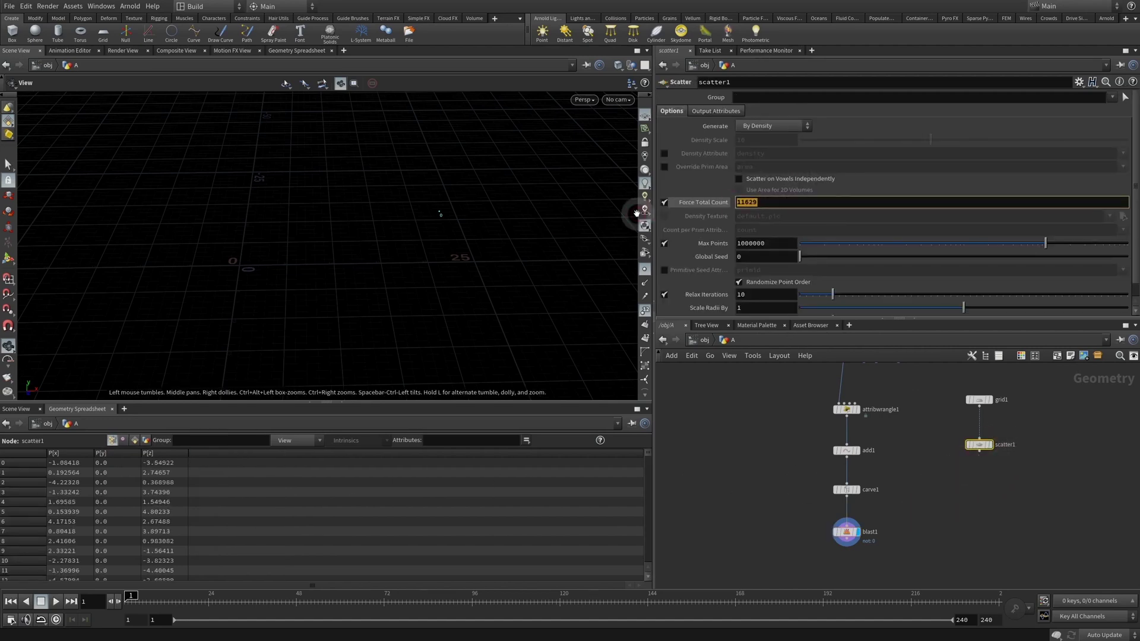
type("point()")
key("Escape")
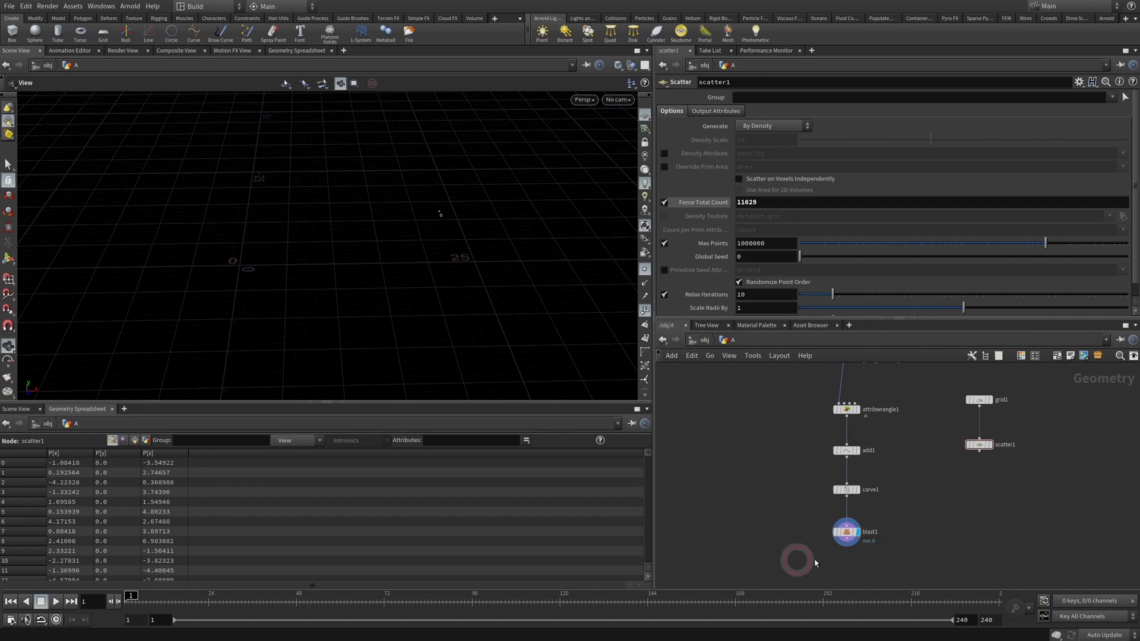
- Rename the Blast node as RE
key("F2")
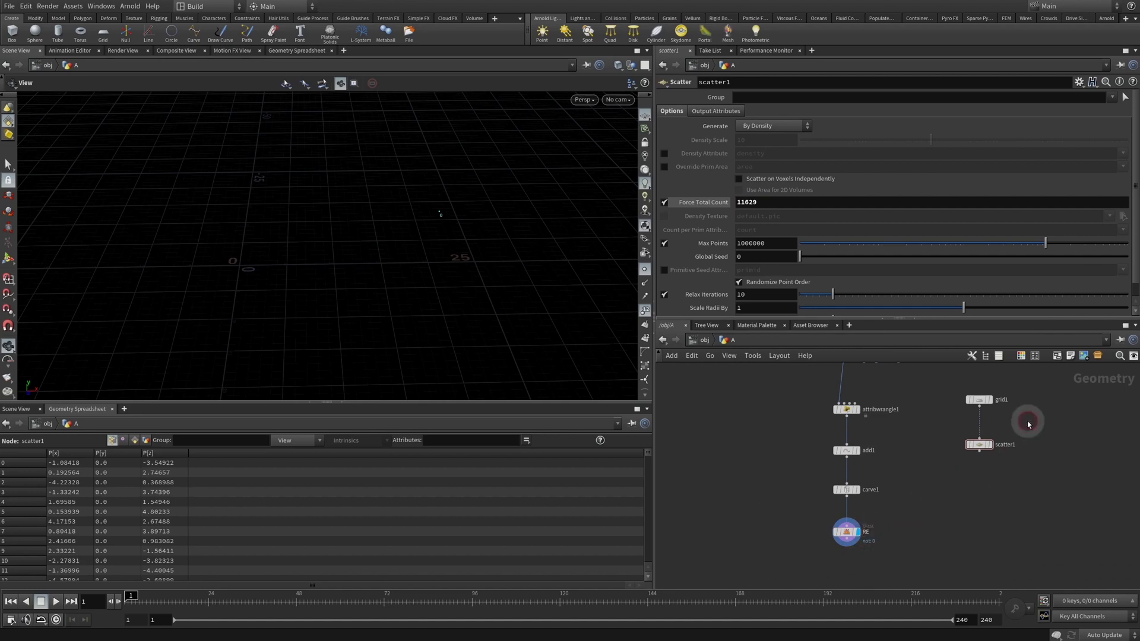
left_click_drag(1028, 420, 956, 481)
left_click(774, 202)
type("p")
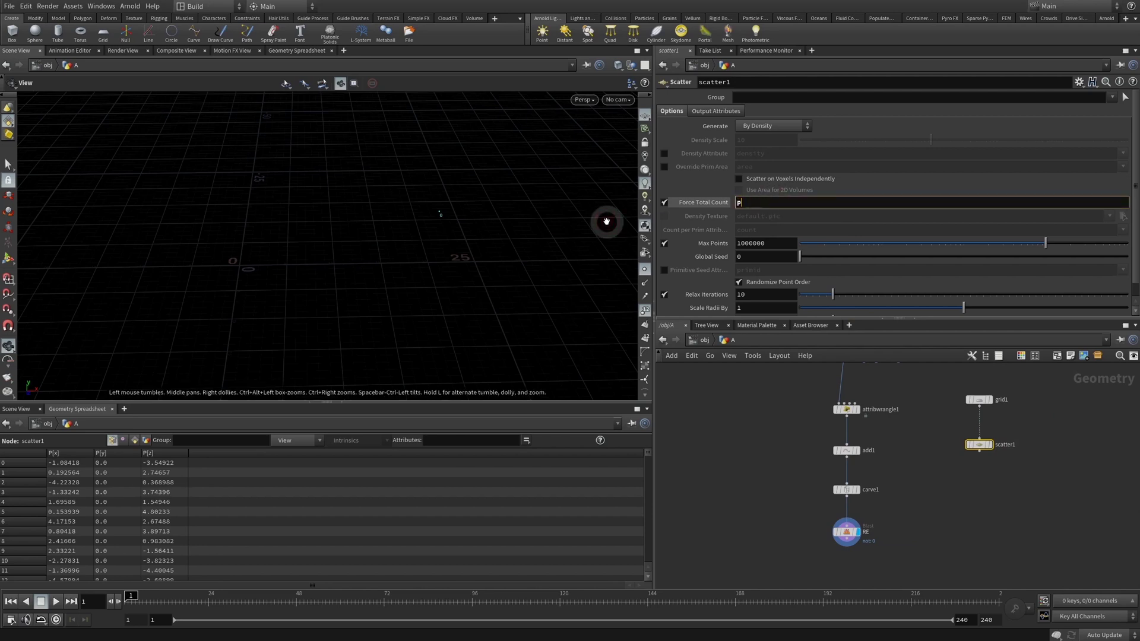
type("oint(")
key("Left")
type("\"../")
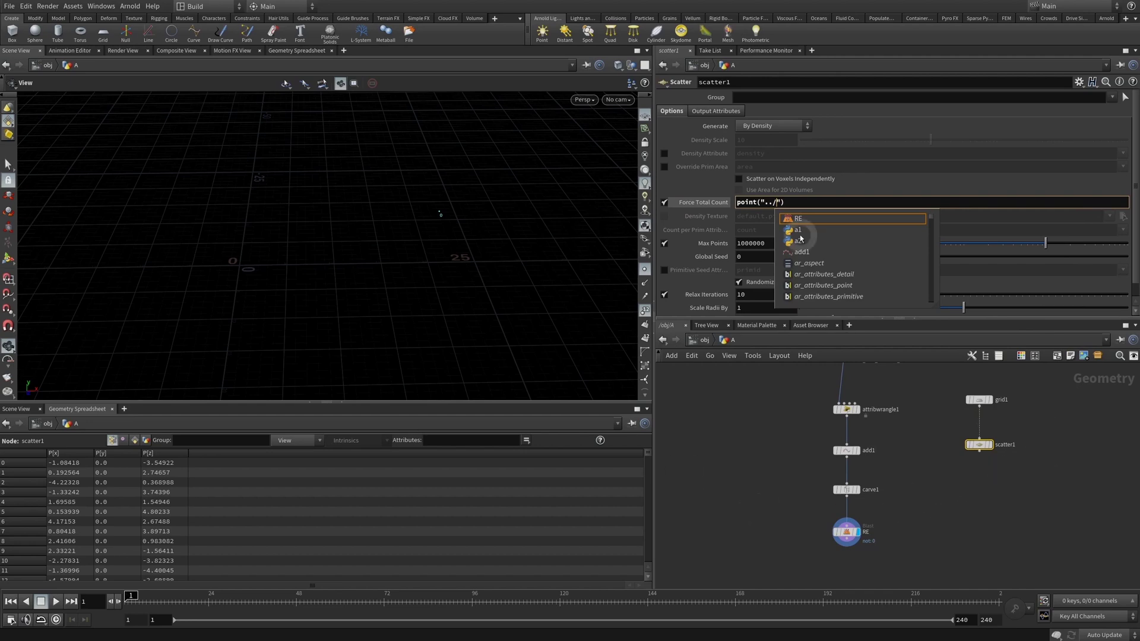
type("RE")
type("\",")
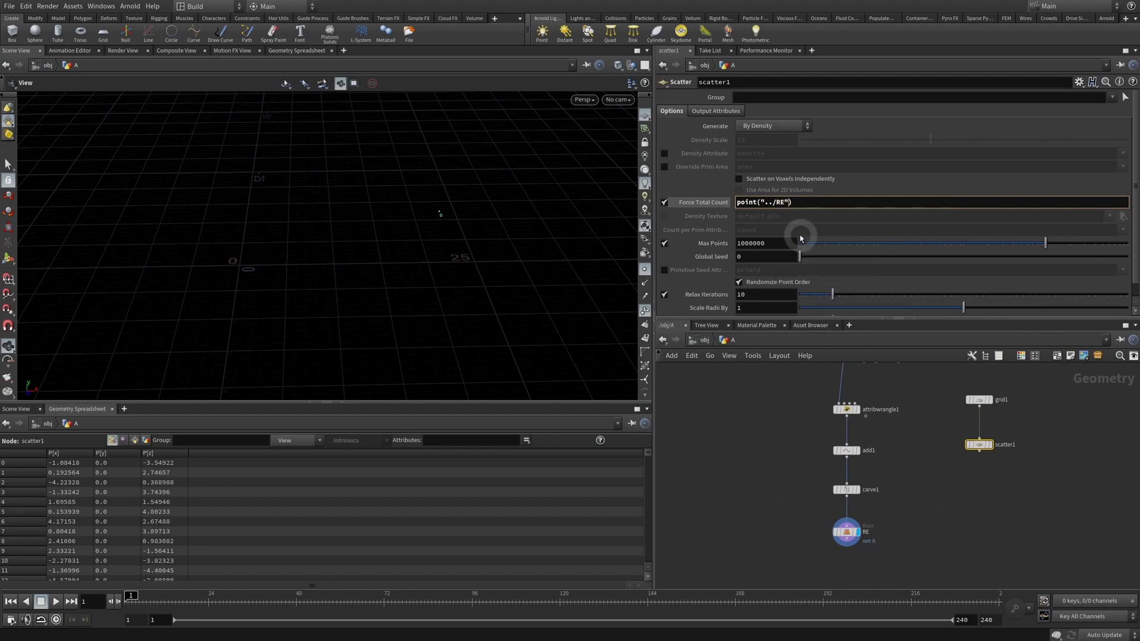
left_click(809, 554)
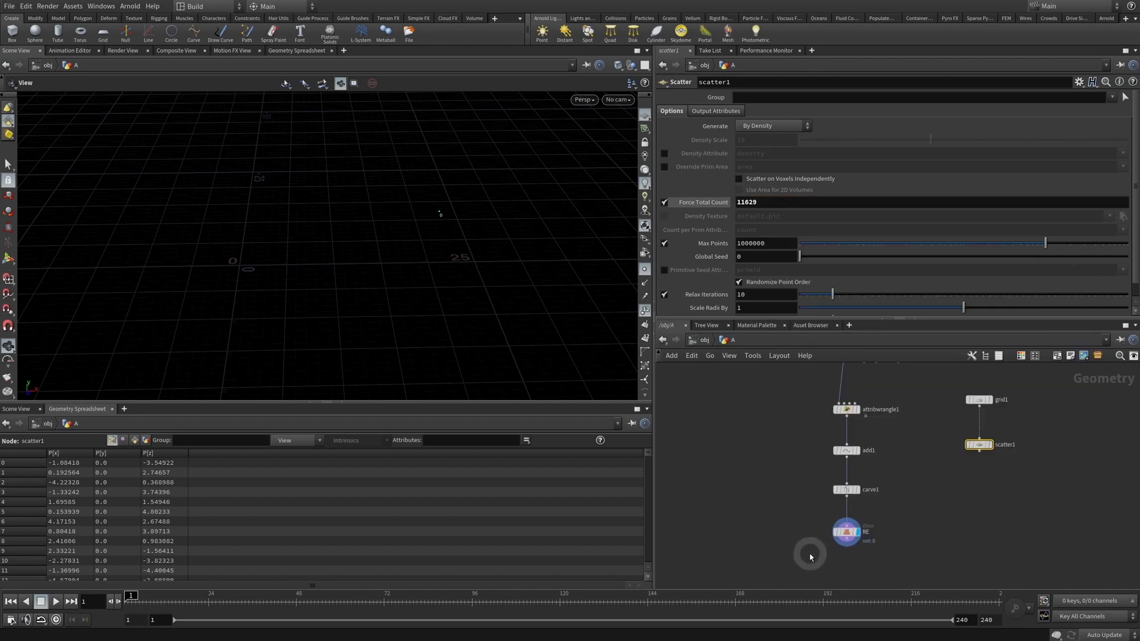
- Set the Scatter node's Force Total Count to the expression point("../RE",0,"P",1) and show its evaluated value
left_click_drag(891, 400, 790, 432)
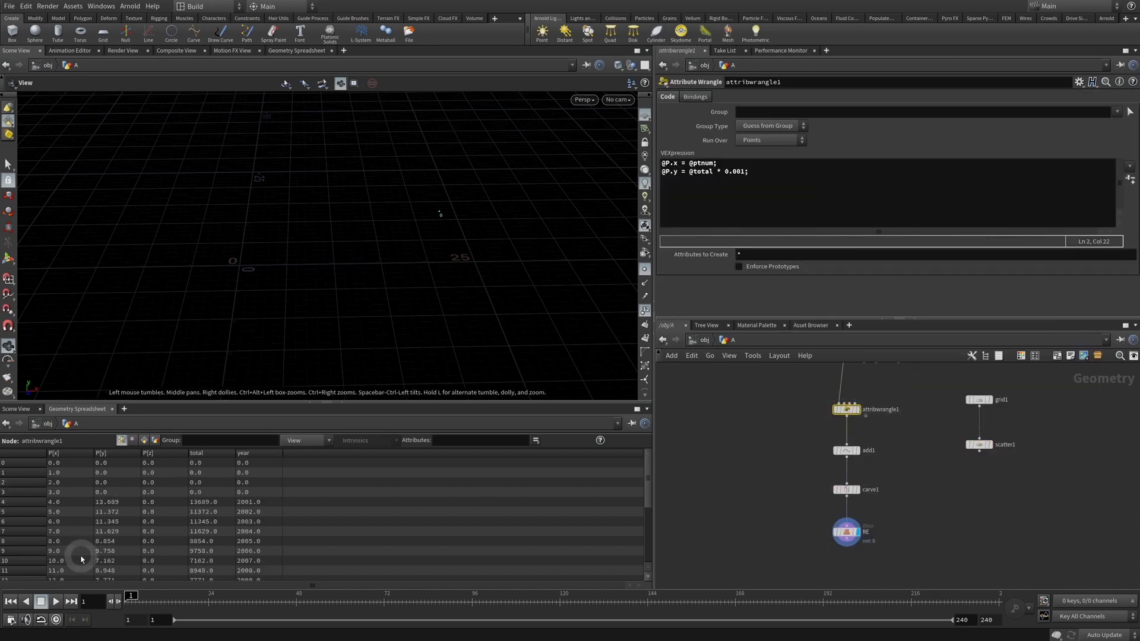
left_click(847, 532)
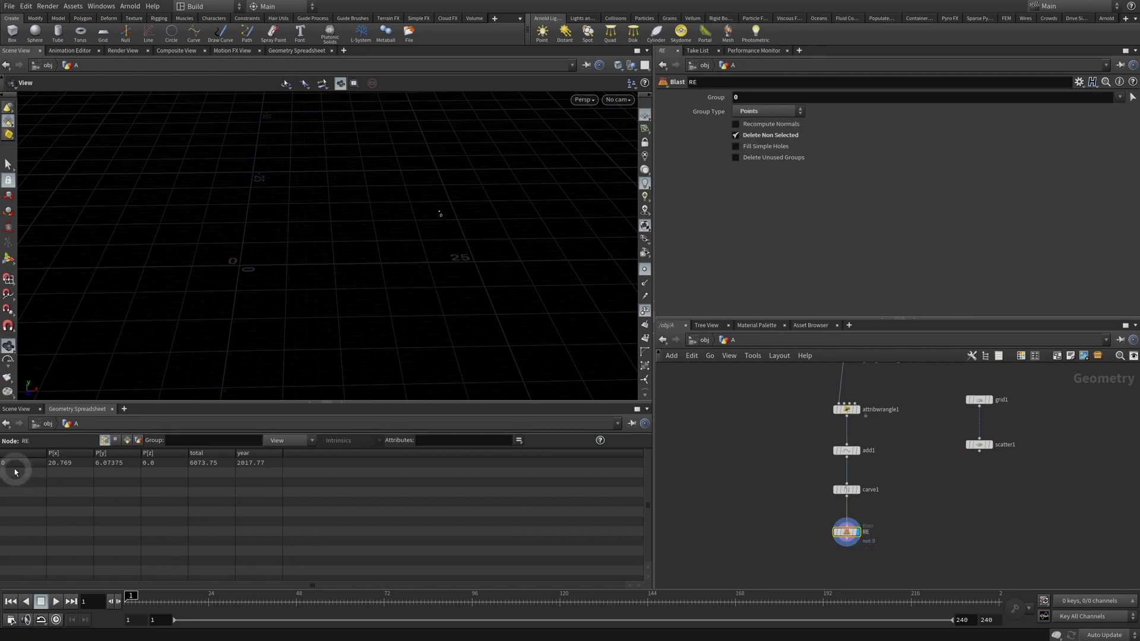
left_click(979, 445)
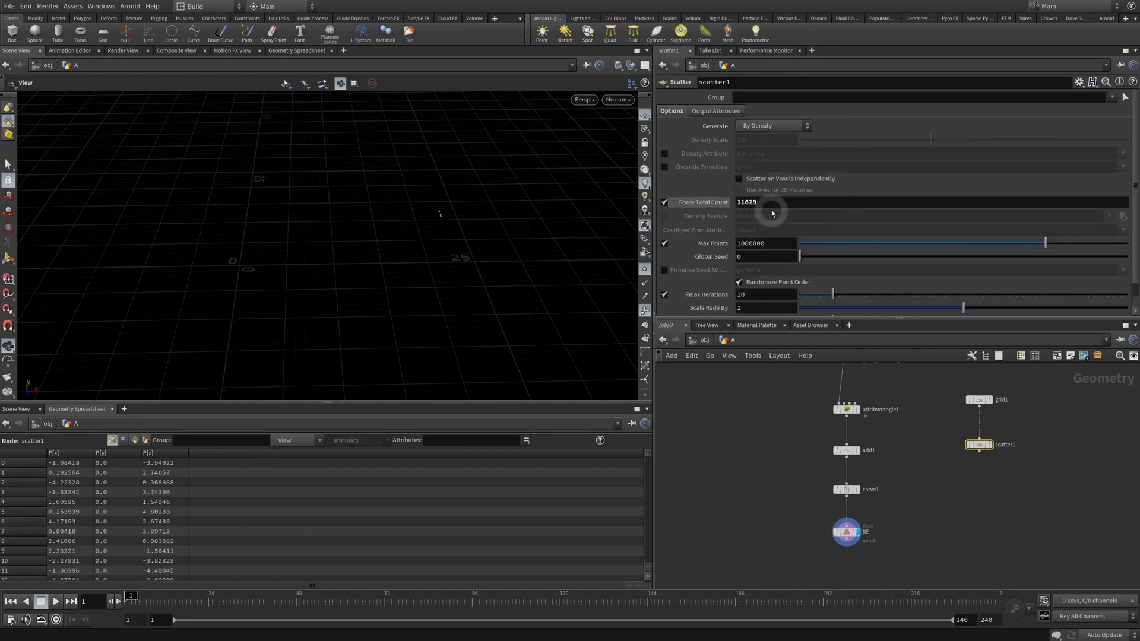
left_click(799, 202)
double_click(798, 202)
type("poi")
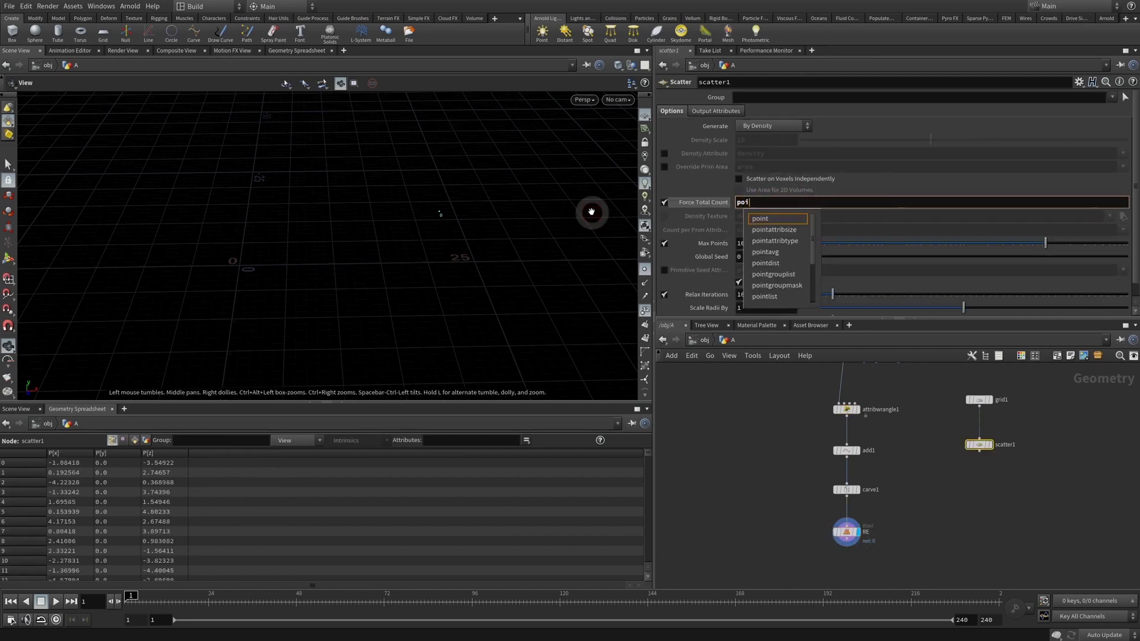
type("nt()")
type("\"../r")
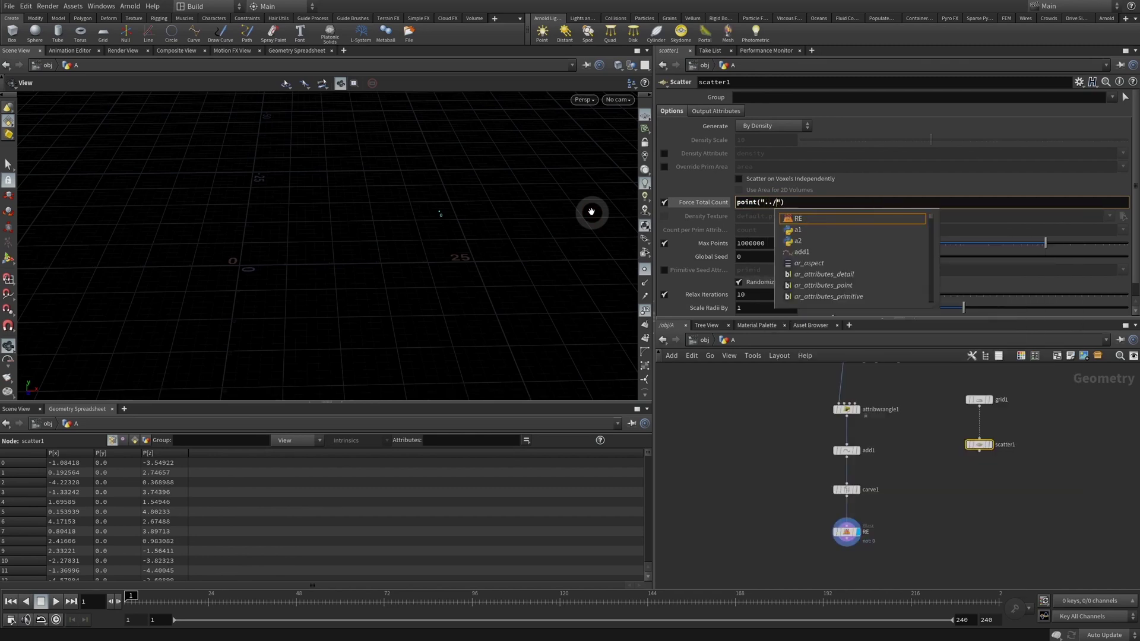
type("E")
key("Return")
type(",0,\"")
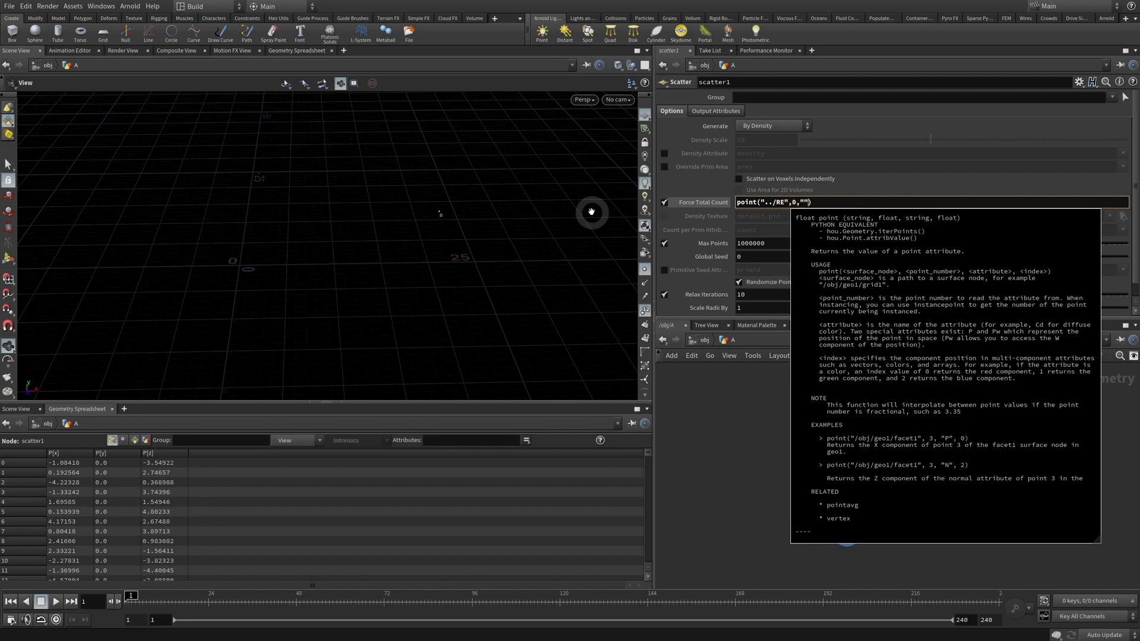
key("Left")
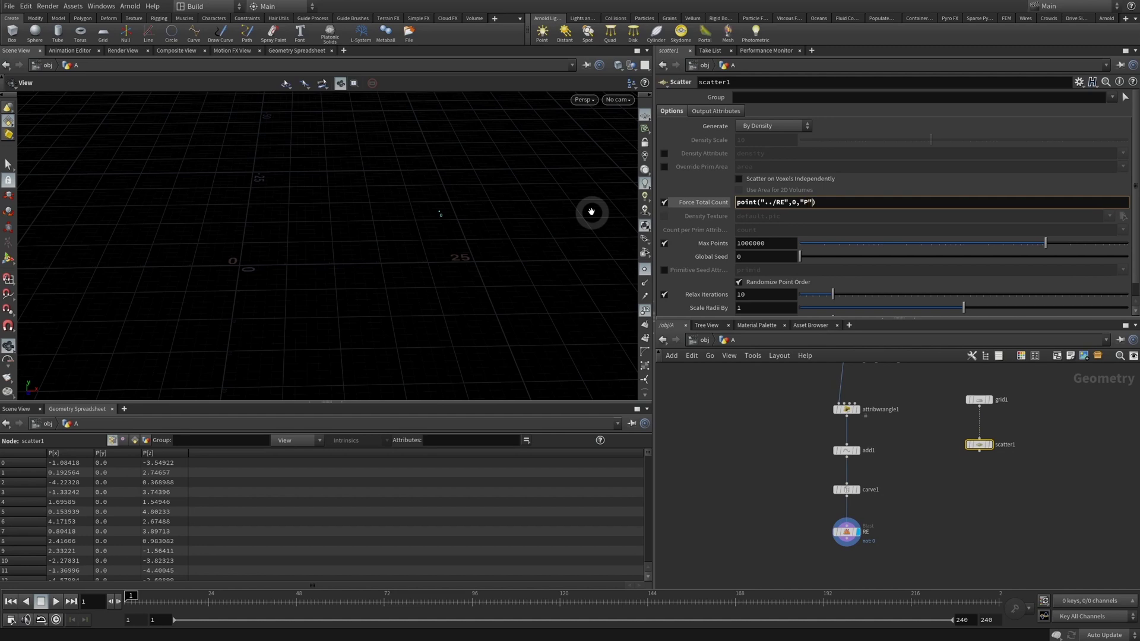
type(",1")
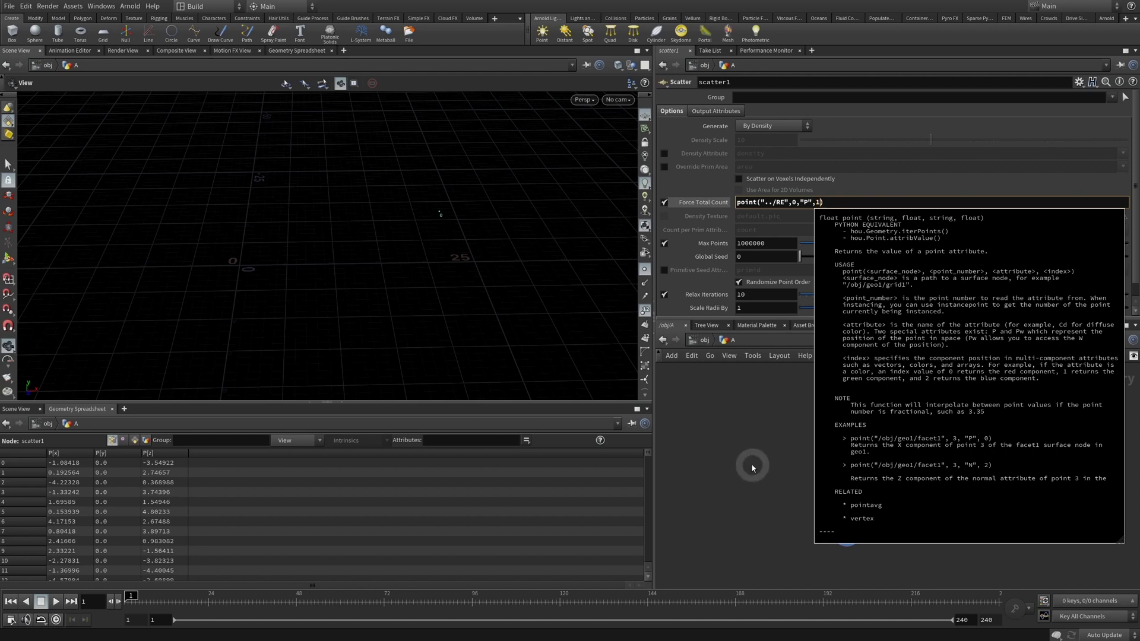
left_click(763, 372)
left_click(721, 204)
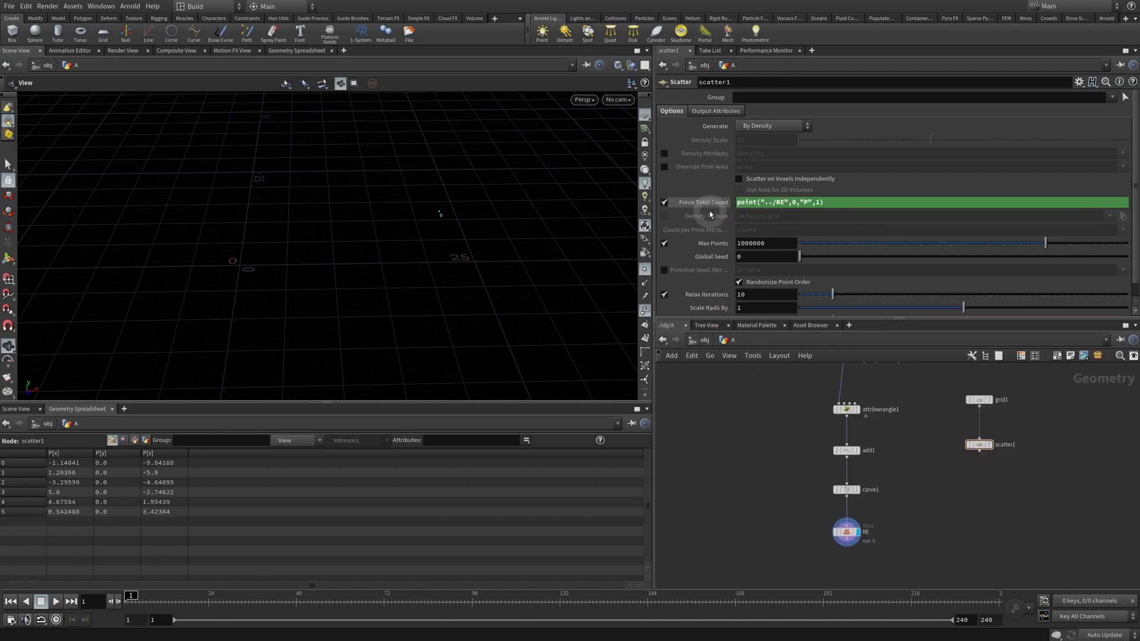
left_click(688, 202)
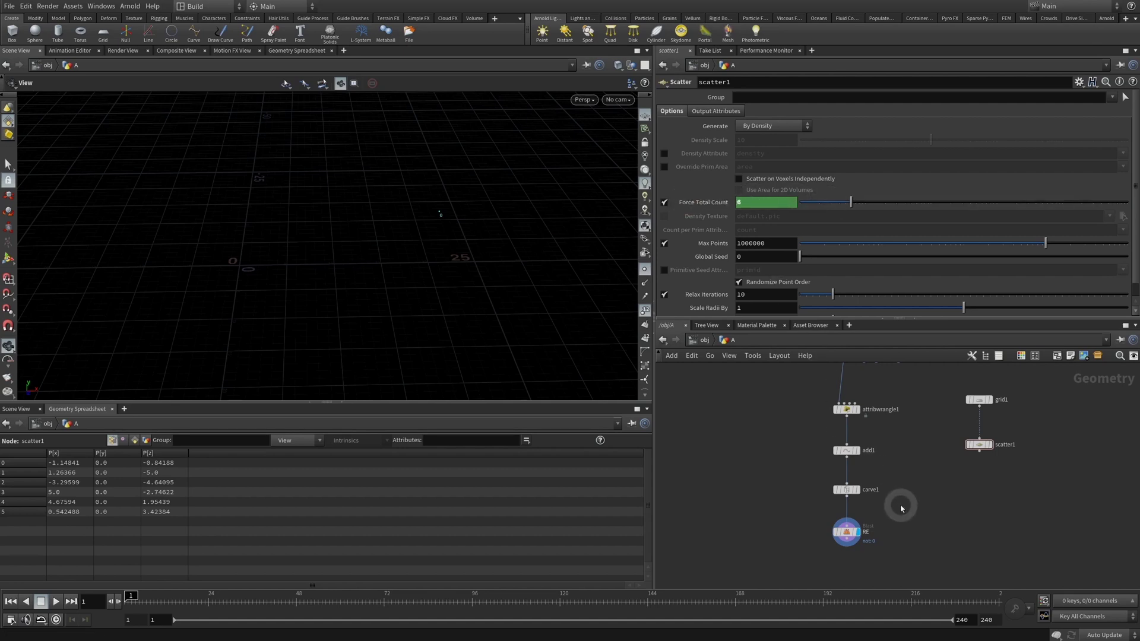
- Display the Scatter node's result and set the Carve node's First U to 0.839, checking the point in RE
left_click(838, 534)
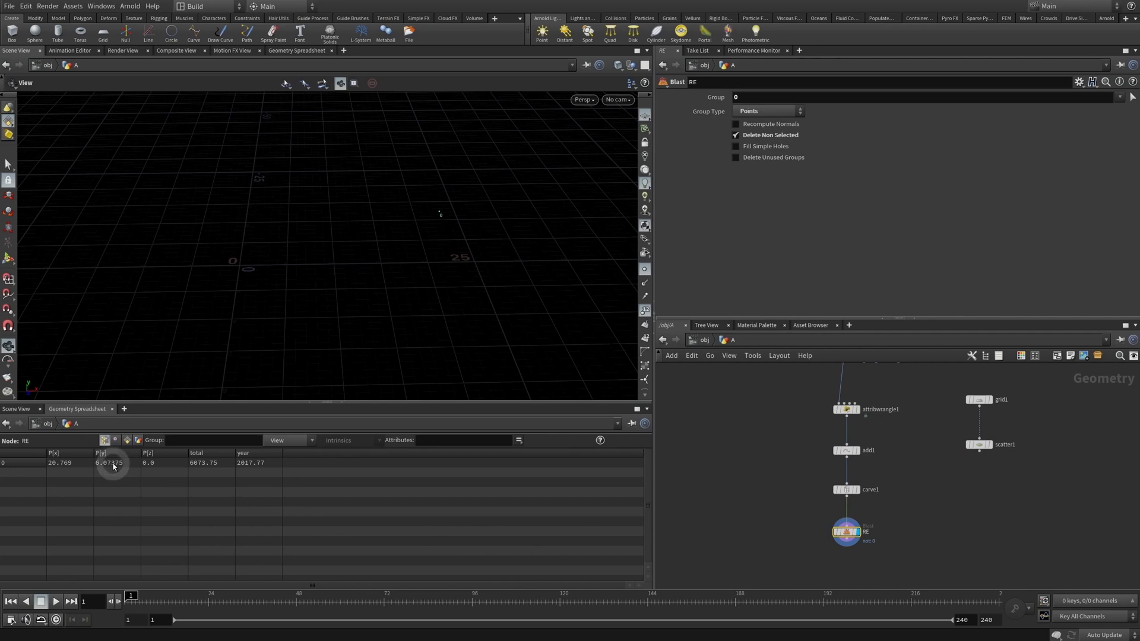
left_click(997, 445)
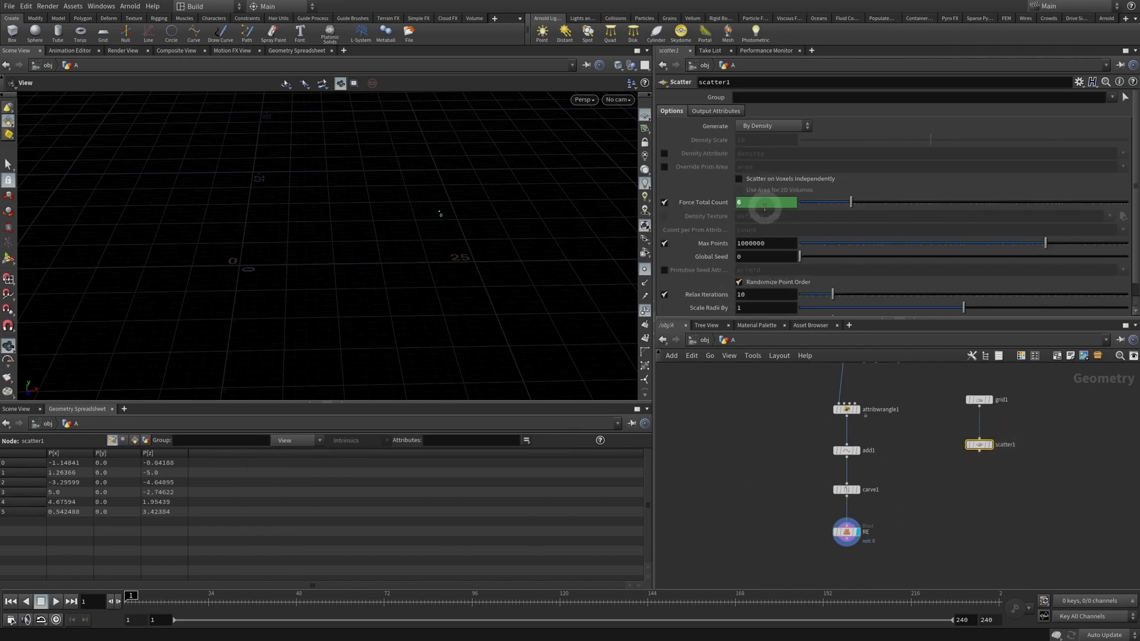
left_click(846, 531)
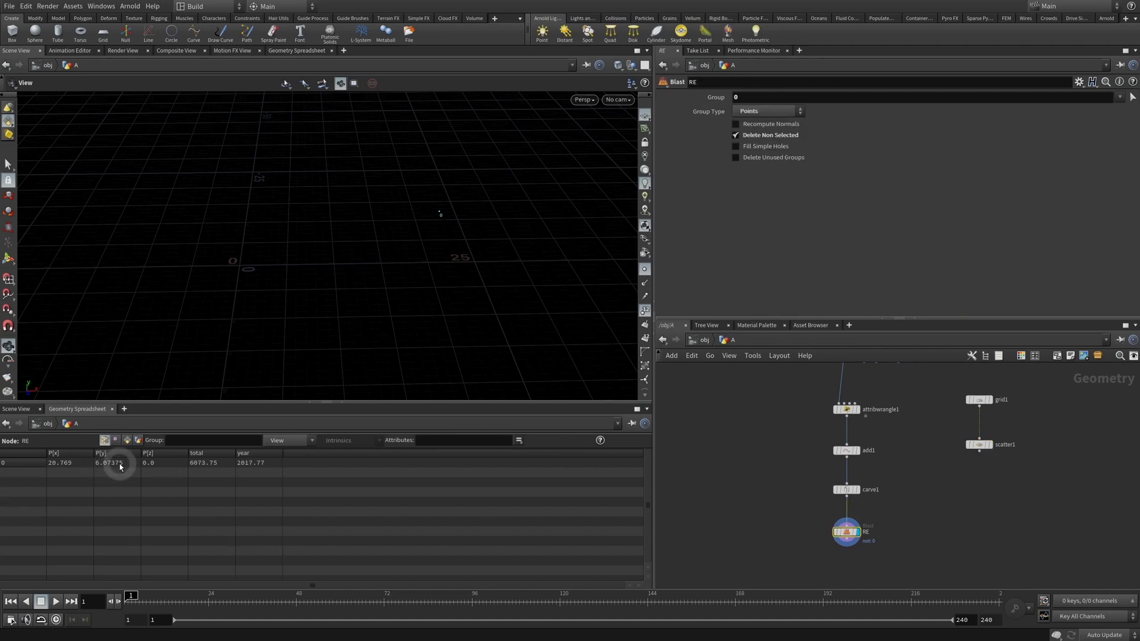
left_click_drag(1040, 436, 970, 482)
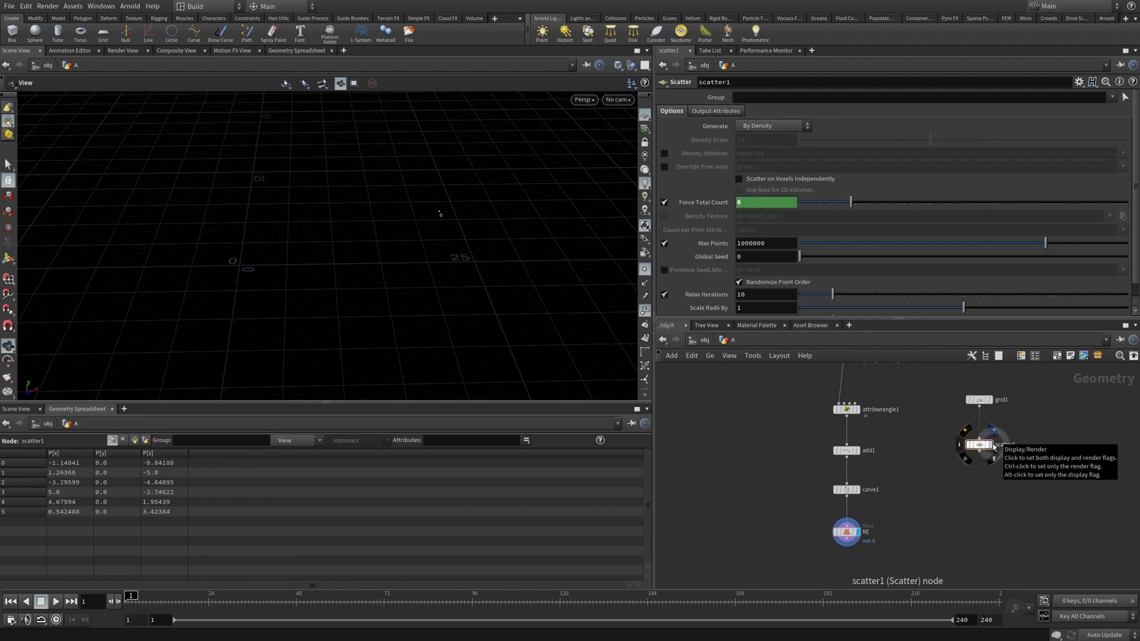
left_click(993, 449)
left_click_drag(903, 473, 802, 516)
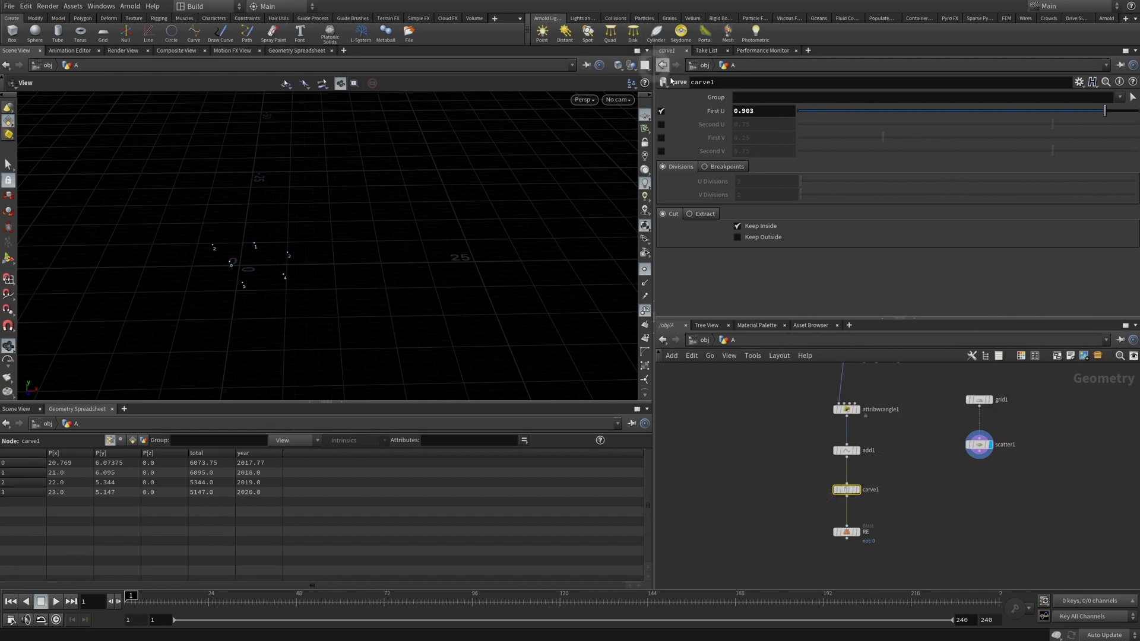
left_click_drag(1009, 110, 1085, 118)
left_click(847, 531)
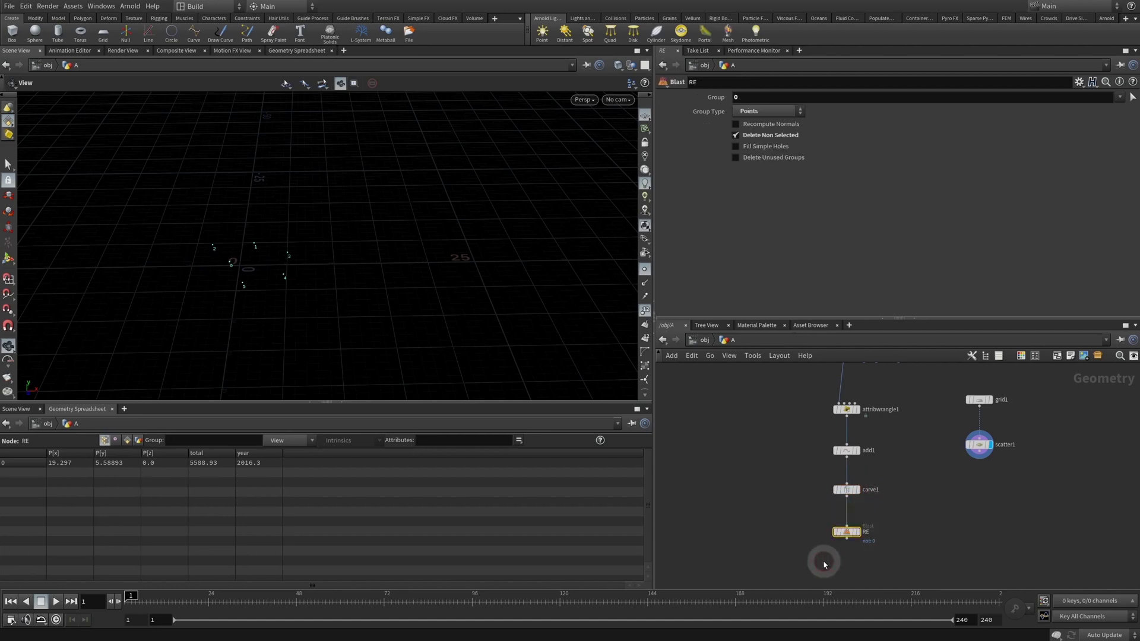
- Change the attribute in the Scatter's Force Total Count expression to "total", giving point("../RE",0,"total",1)
left_click(983, 443)
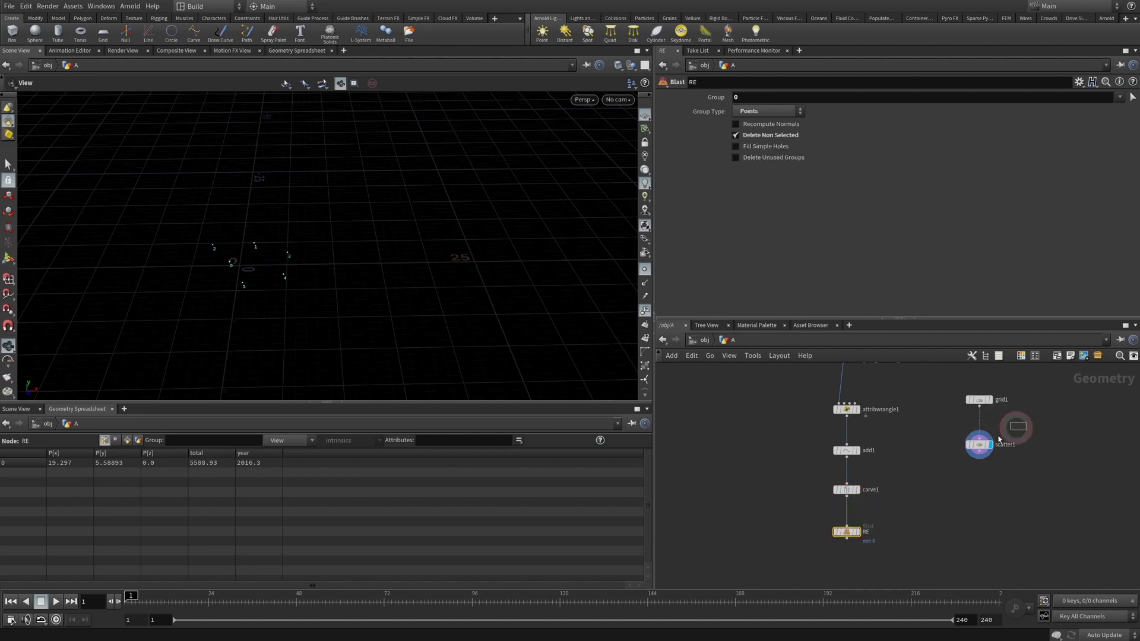
left_click(778, 204)
left_click(803, 203)
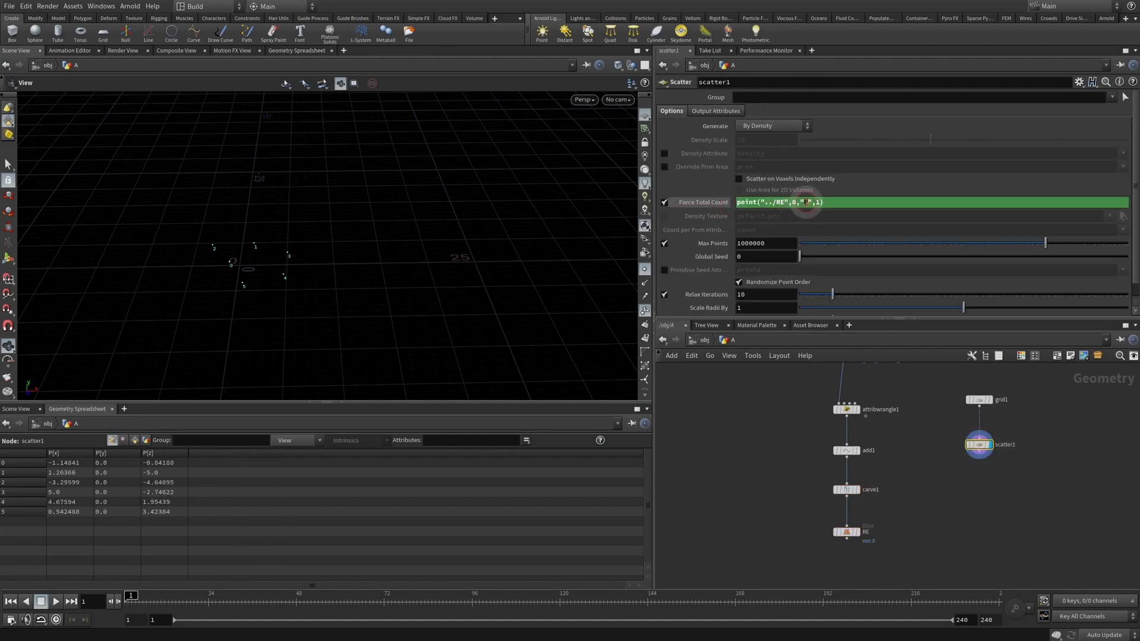
left_click(847, 535)
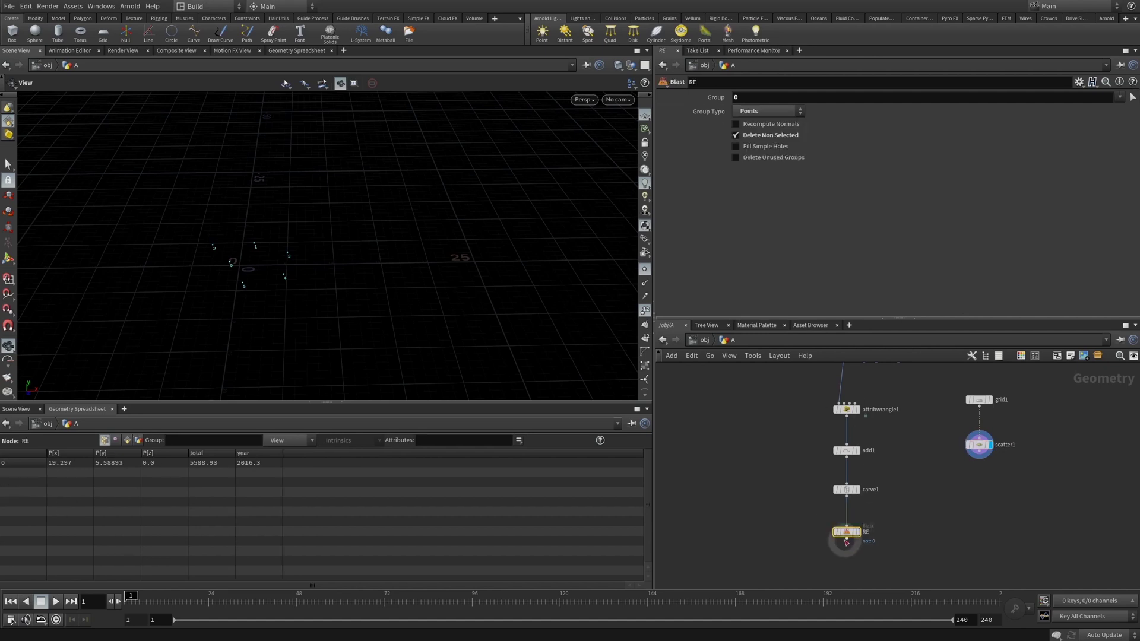
left_click(1006, 440)
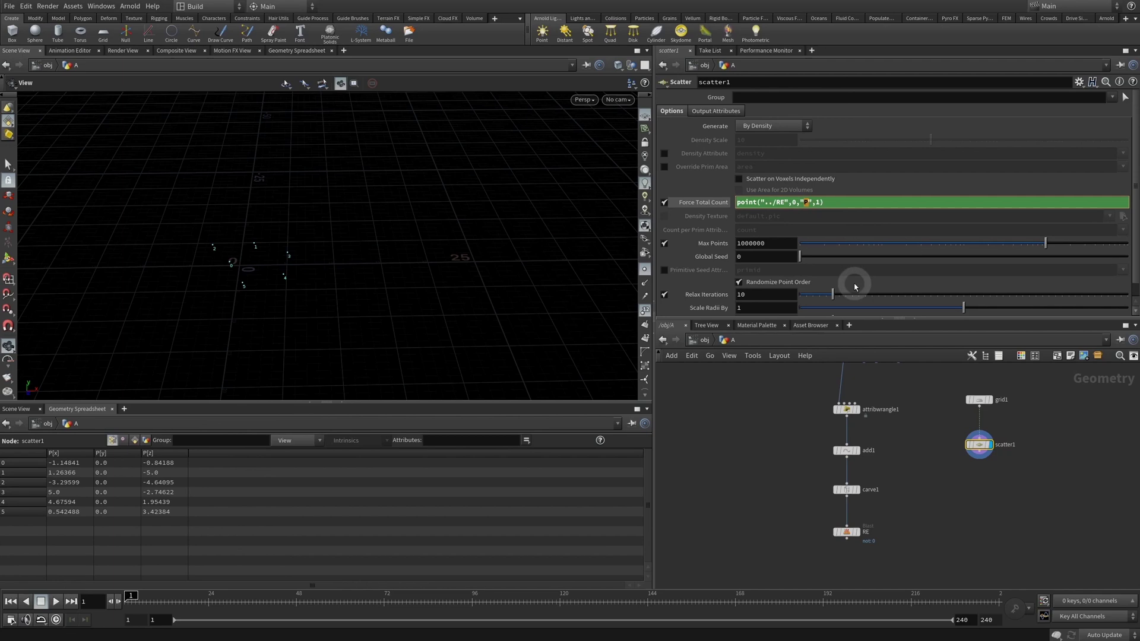
left_click(849, 532)
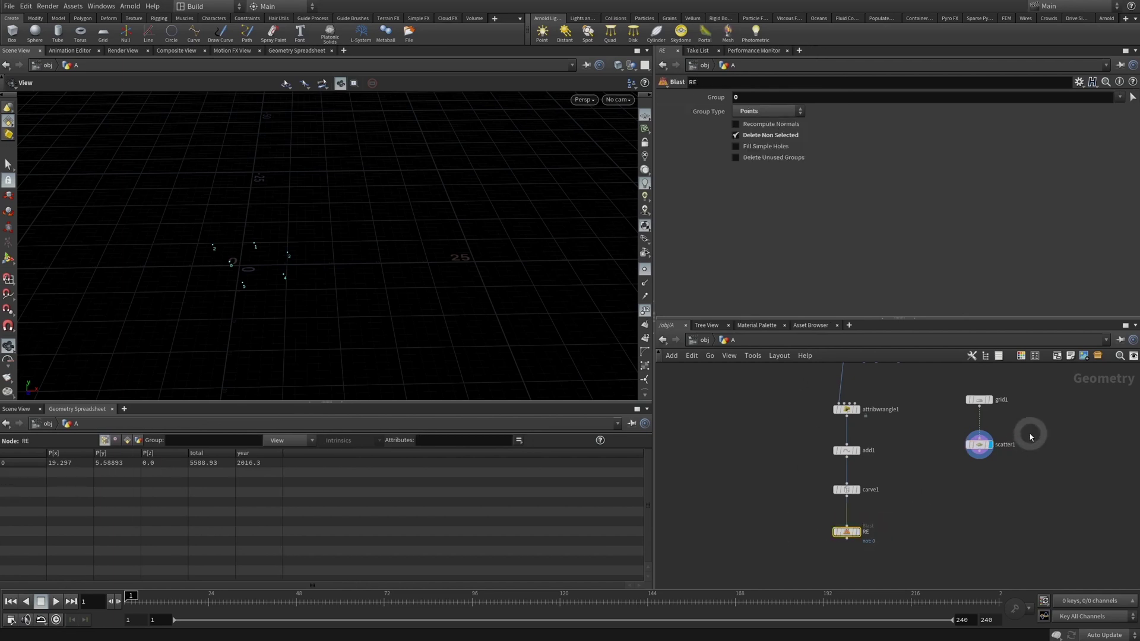
left_click(979, 444)
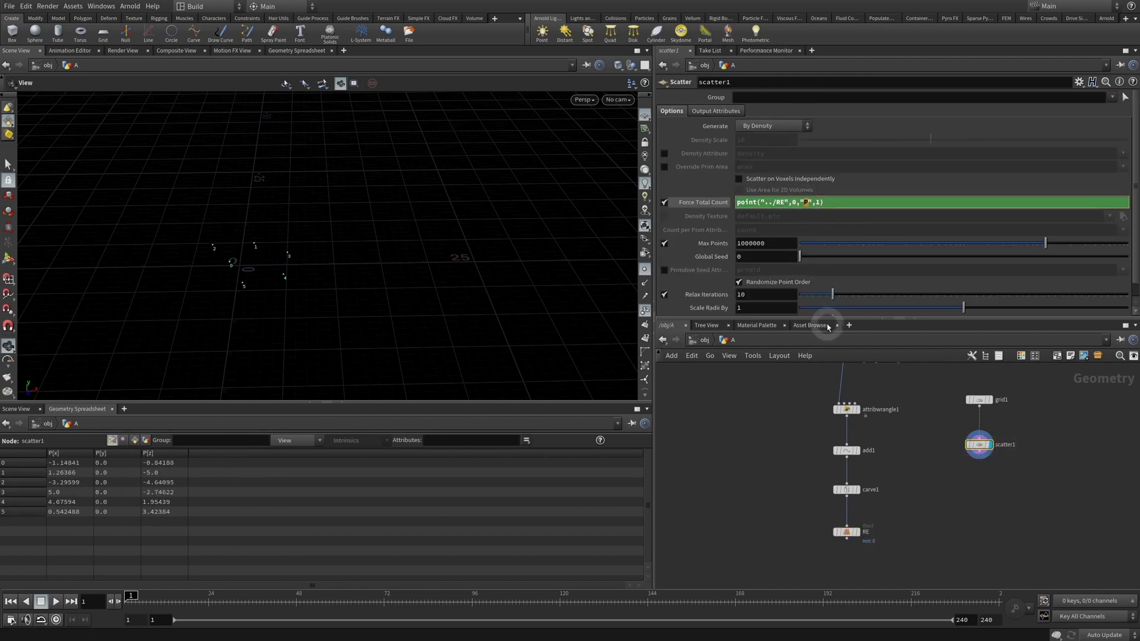
left_click(786, 470)
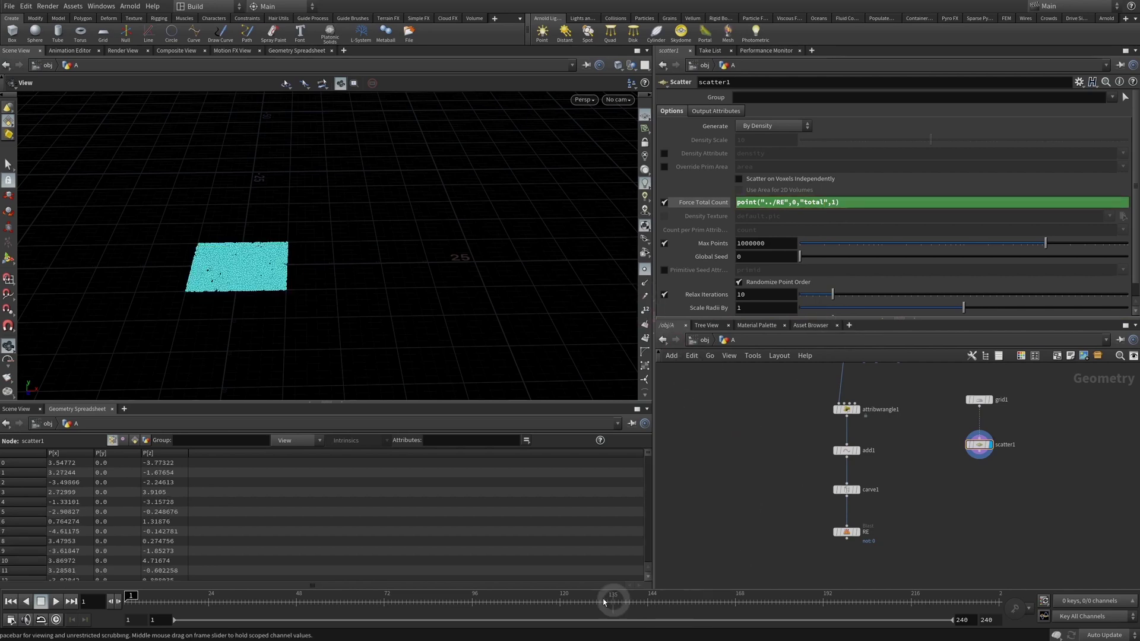
- Turn off the viewport's point markers and adjust the Carve's First U until the RE point sits at about year 2018.67
left_click(643, 271)
left_click_drag(258, 266, 262, 343)
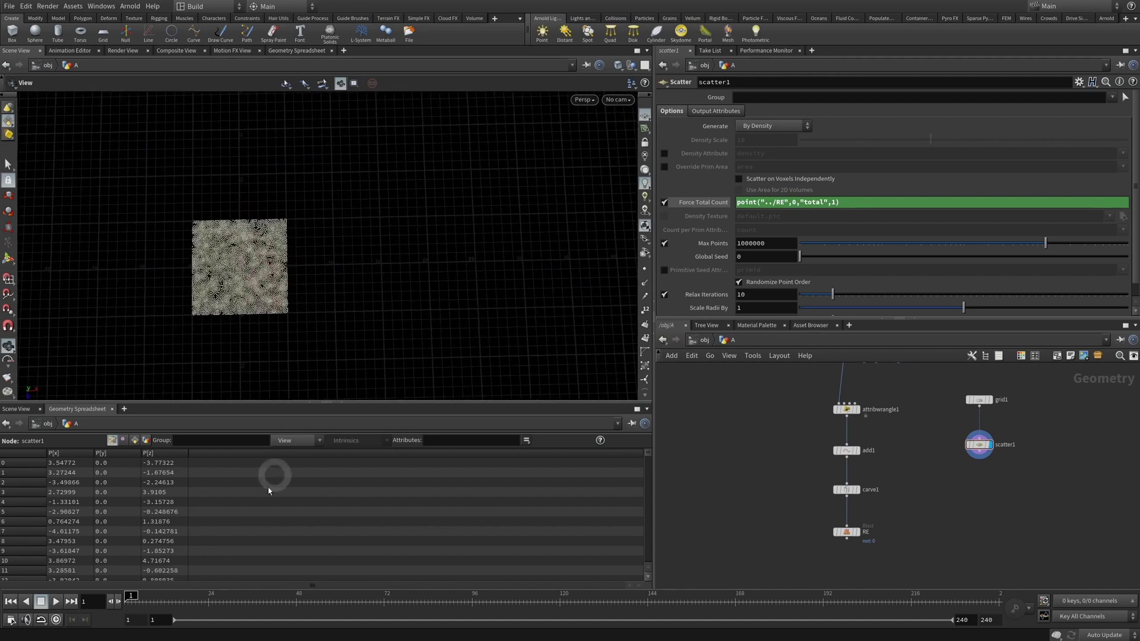
left_click(846, 489)
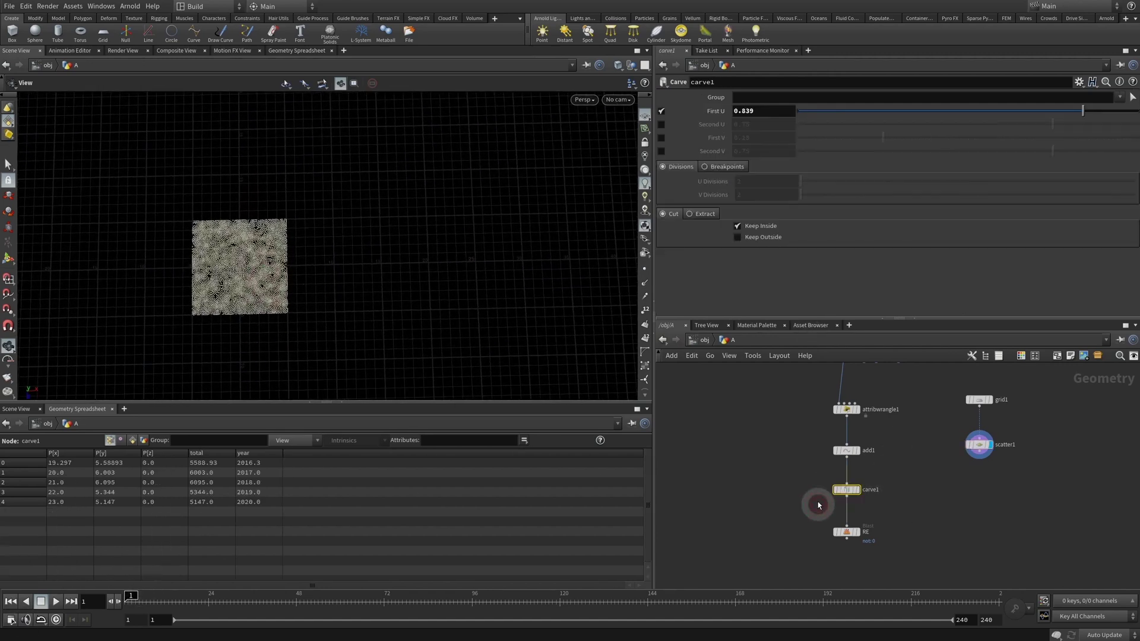
left_click_drag(807, 111, 1119, 137)
left_click(847, 532)
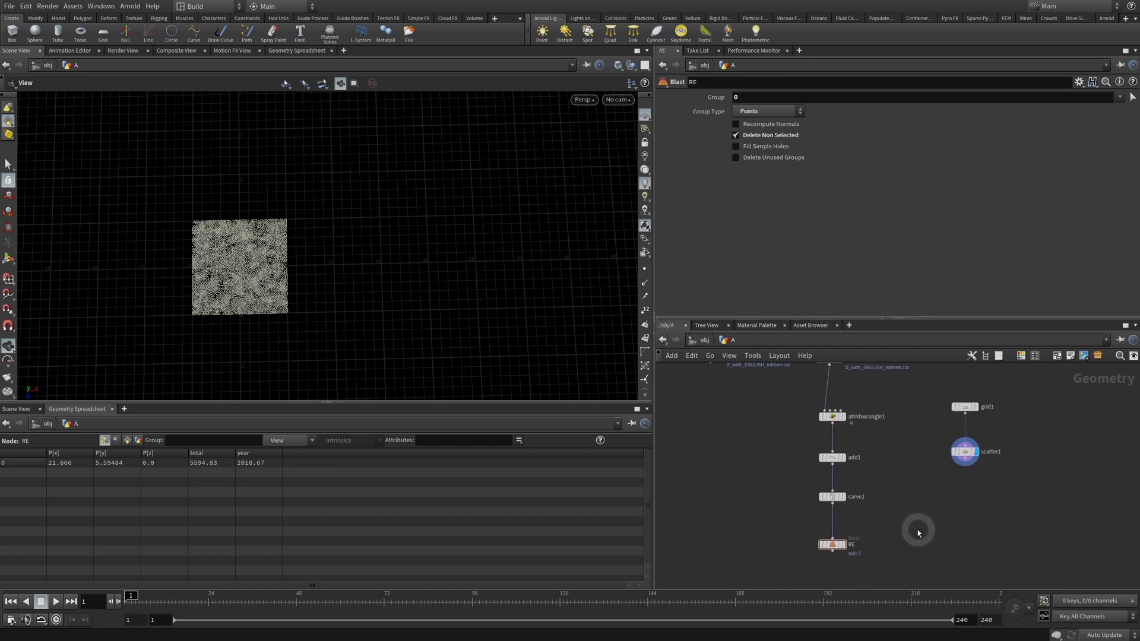
left_click(906, 473)
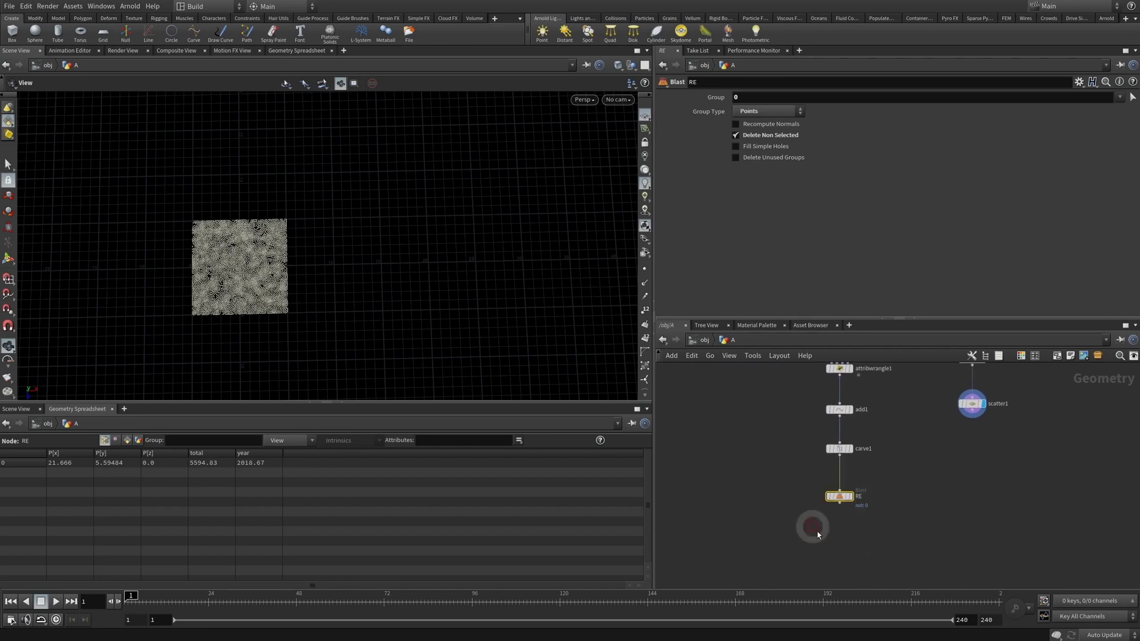
left_click(972, 405)
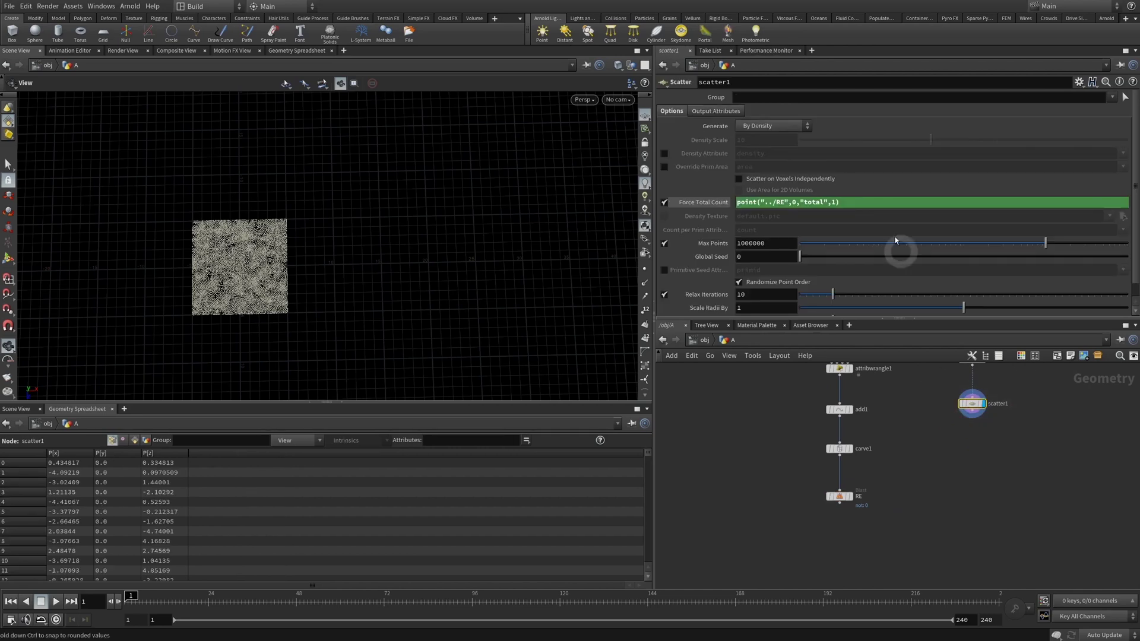
left_click(844, 211)
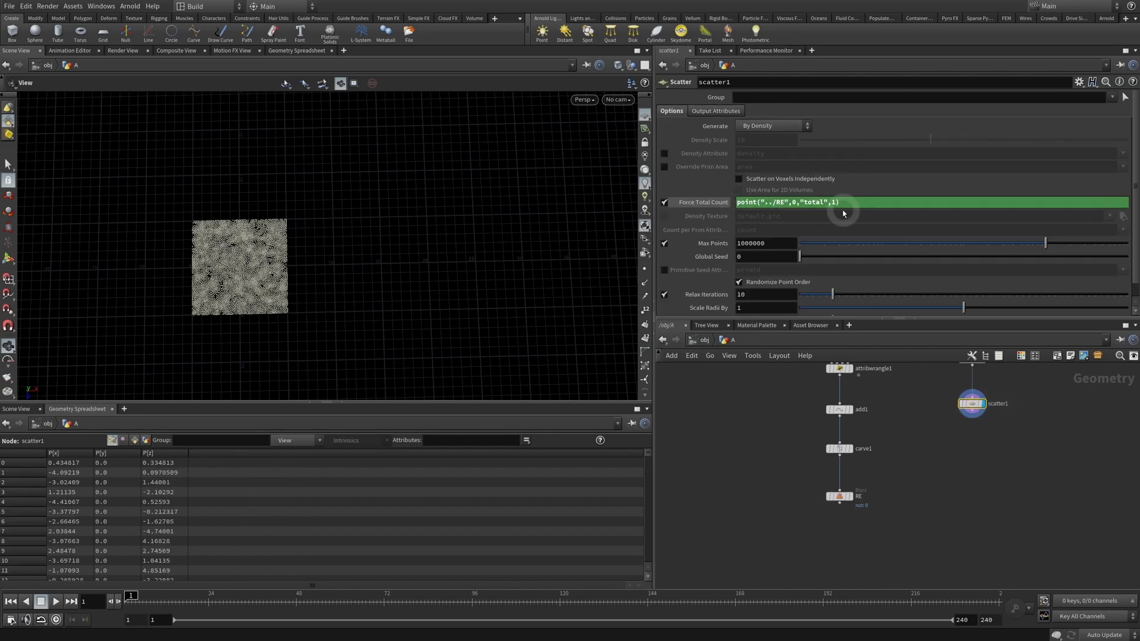
- Place an Attribute Wrangle below the RE node, connect it to RE's output and display it
middle_click_drag(863, 549, 865, 525)
key("Tab")
key("Return")
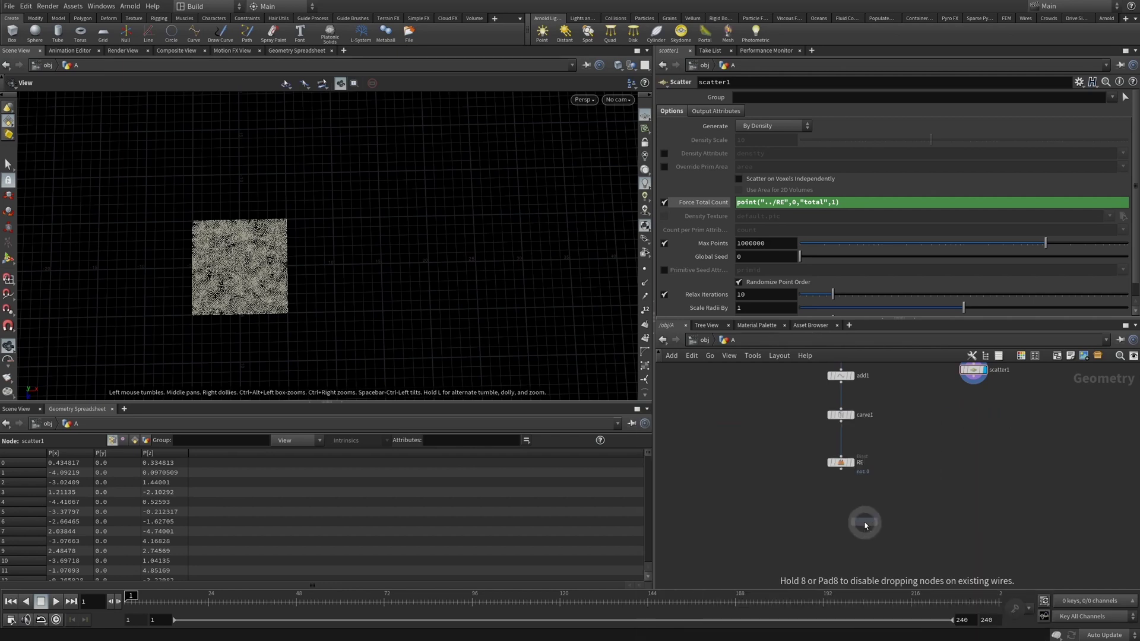
left_click(841, 511)
left_click(841, 470)
left_click(840, 501)
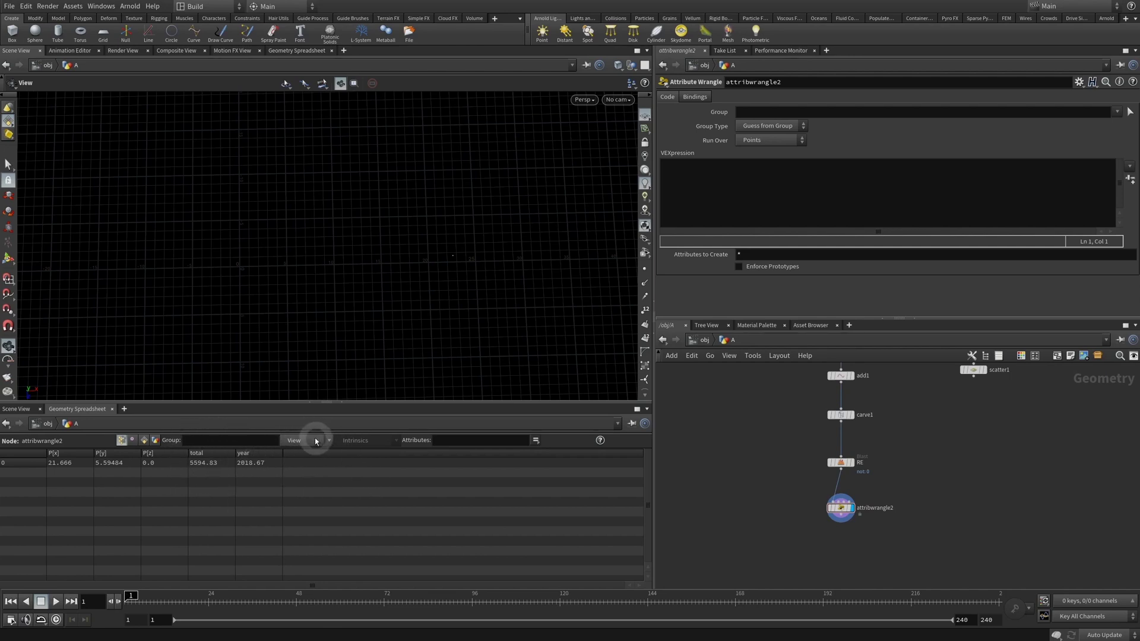
left_click(722, 206)
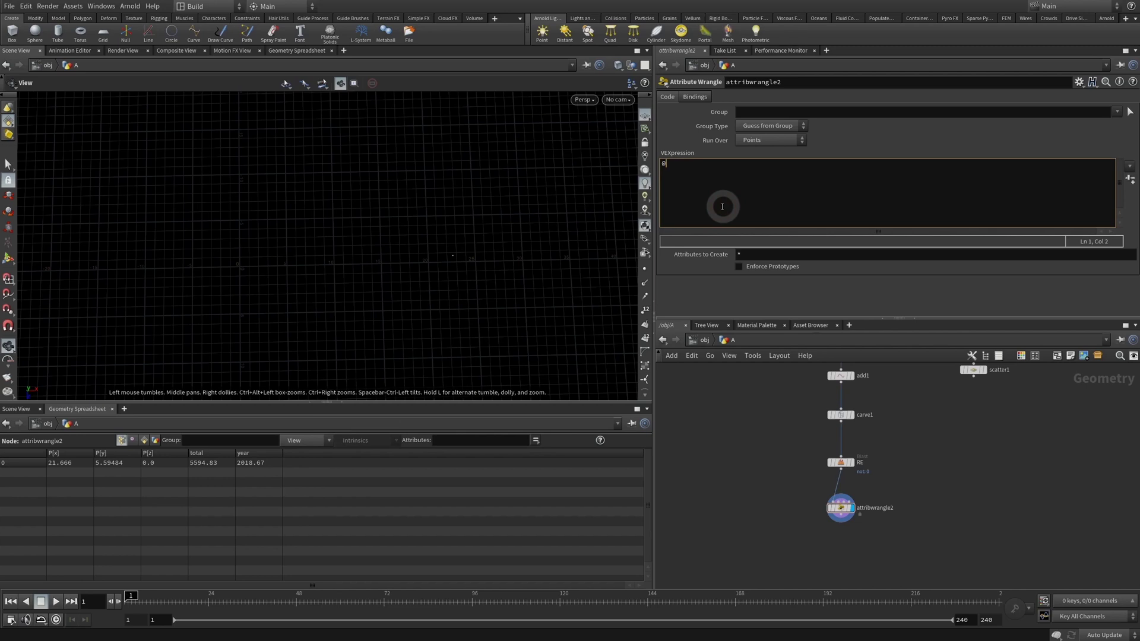
type("f@result = @total * chf()")
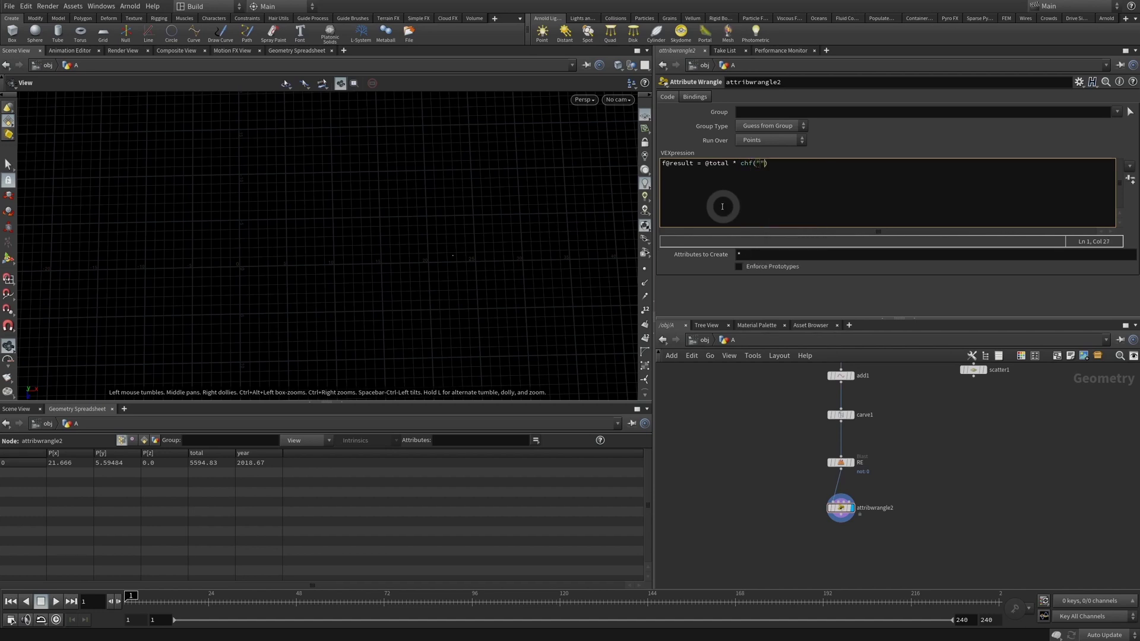
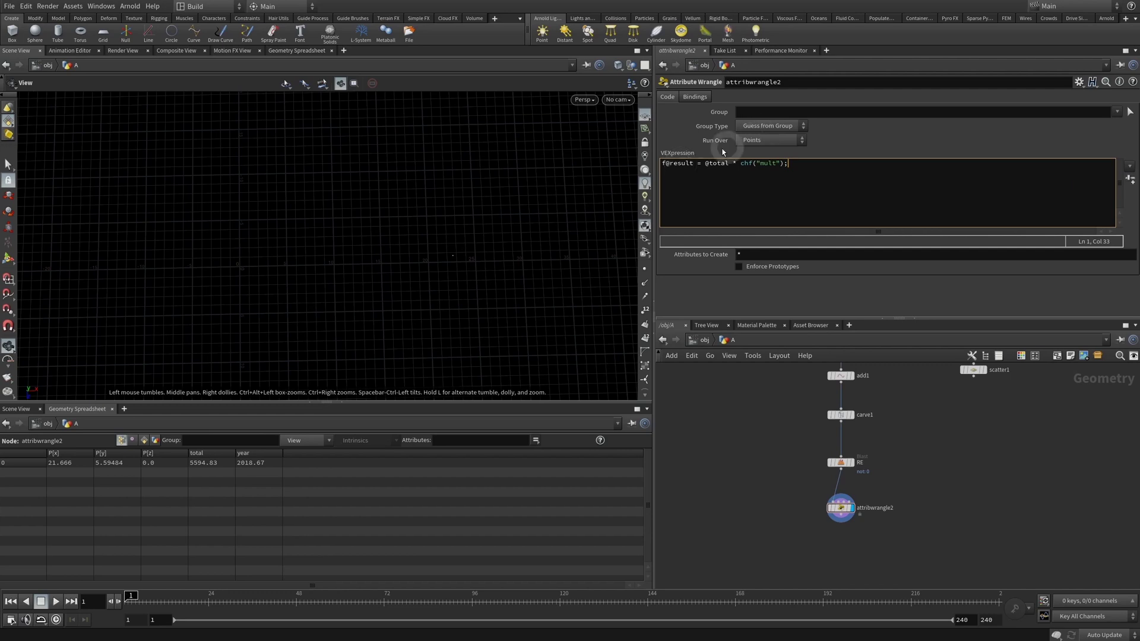
left_click_drag(706, 162, 785, 163)
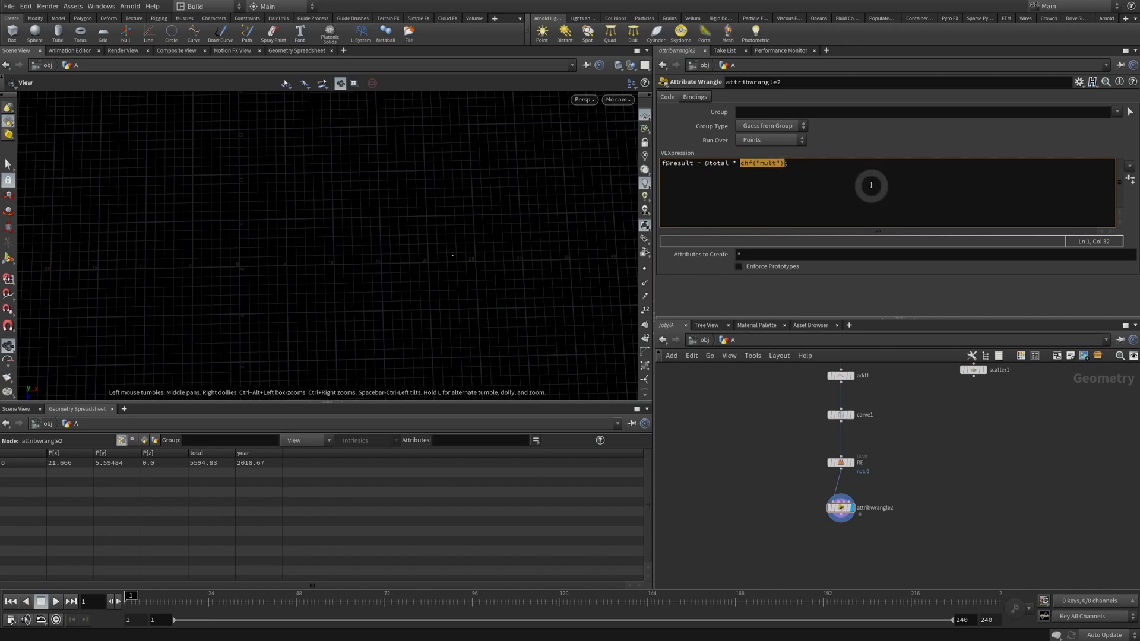
- Create the Mult parameter from the wrangle's chf("mult") reference and set it to 0.111
left_click(1011, 168)
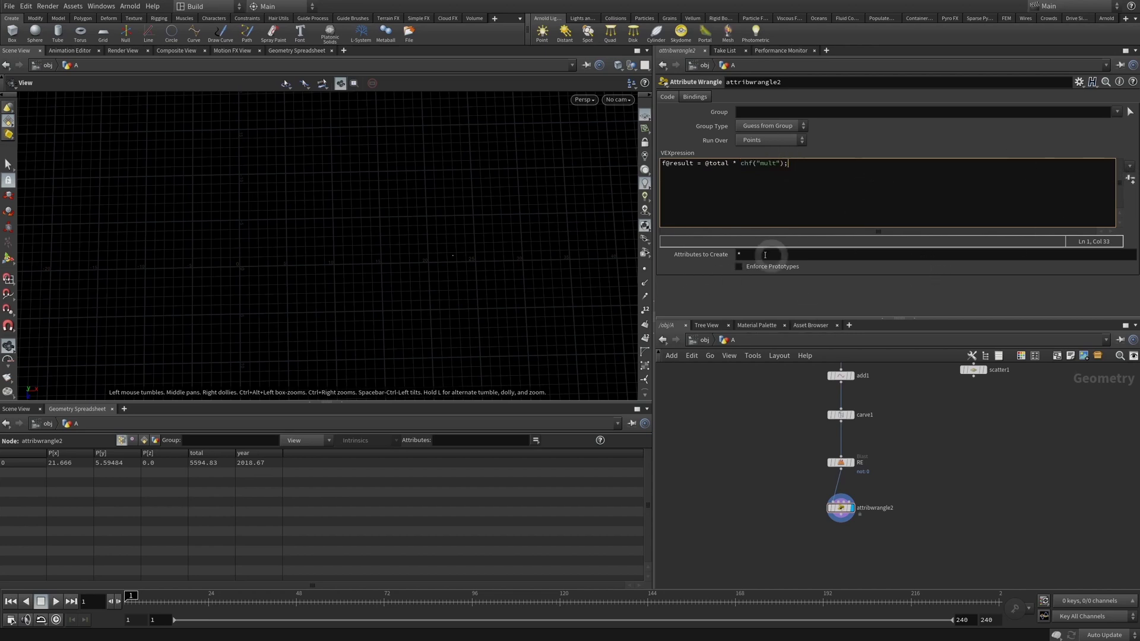
left_click_drag(740, 163, 765, 164)
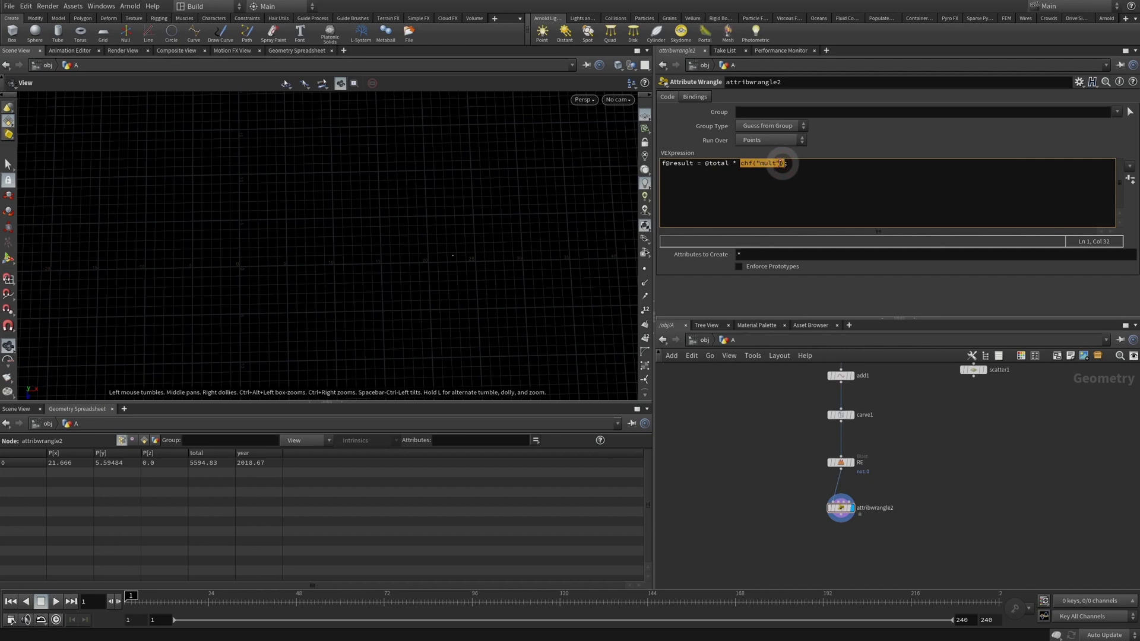
left_click(924, 170)
left_click(1131, 181)
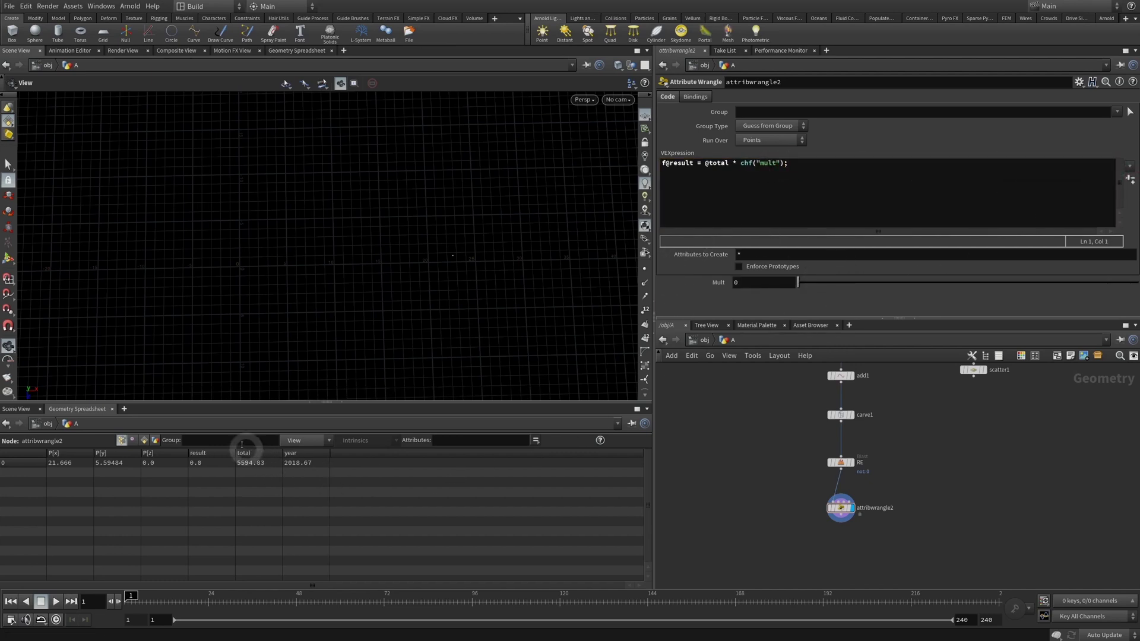
left_click_drag(797, 283, 836, 282)
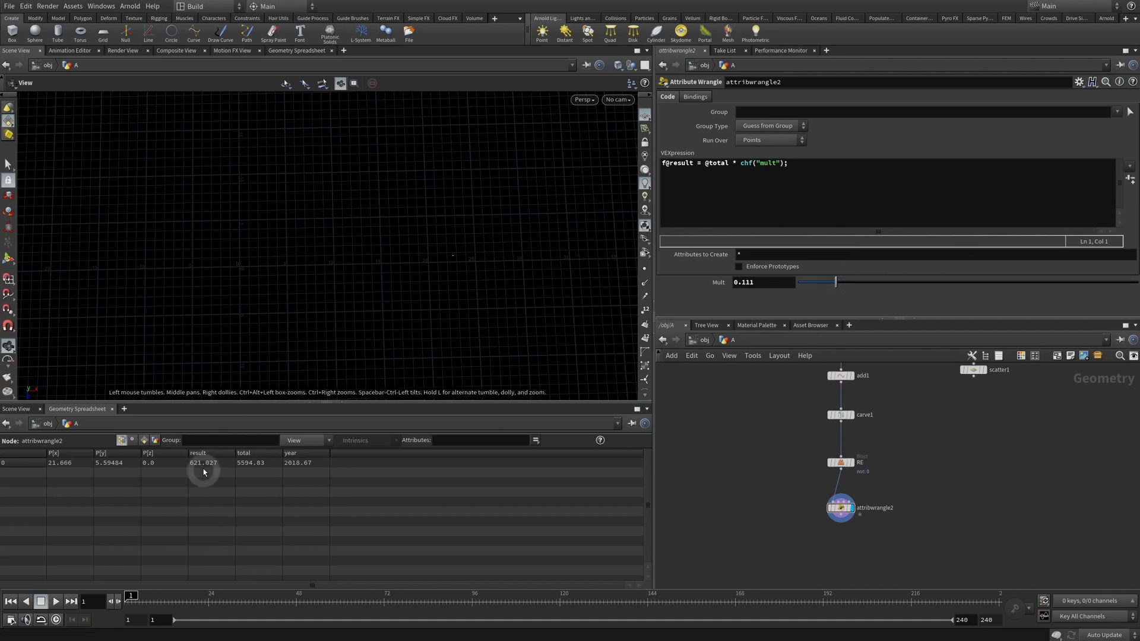
- Rename the attribwrangle2 node below RE as SE
middle_click_drag(1073, 425, 1072, 476)
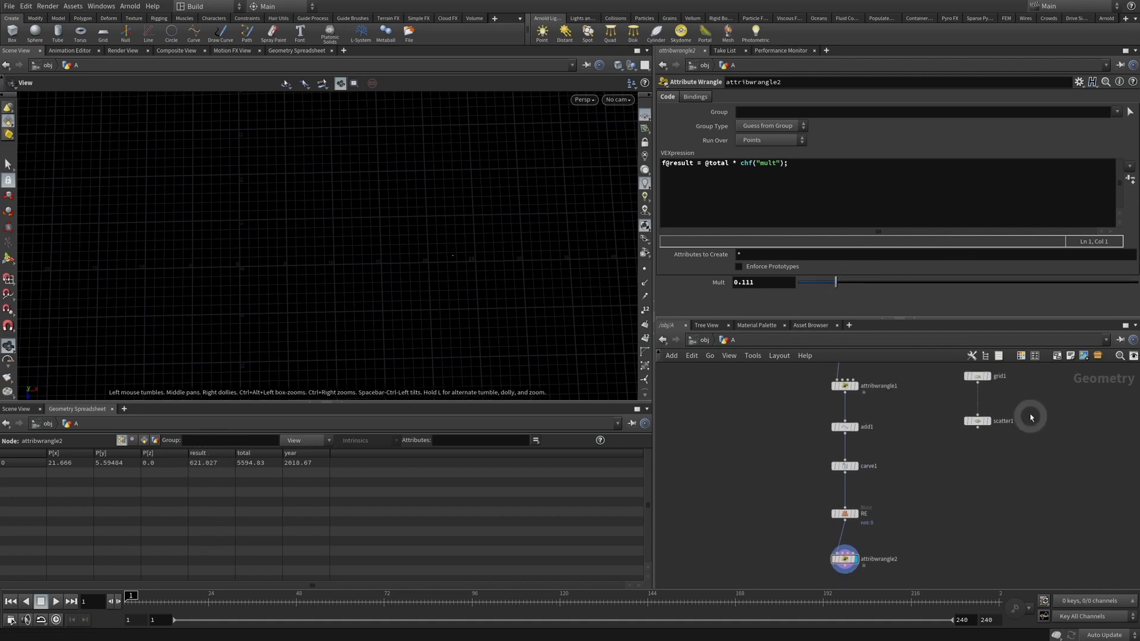
left_click(976, 421)
double_click(879, 559)
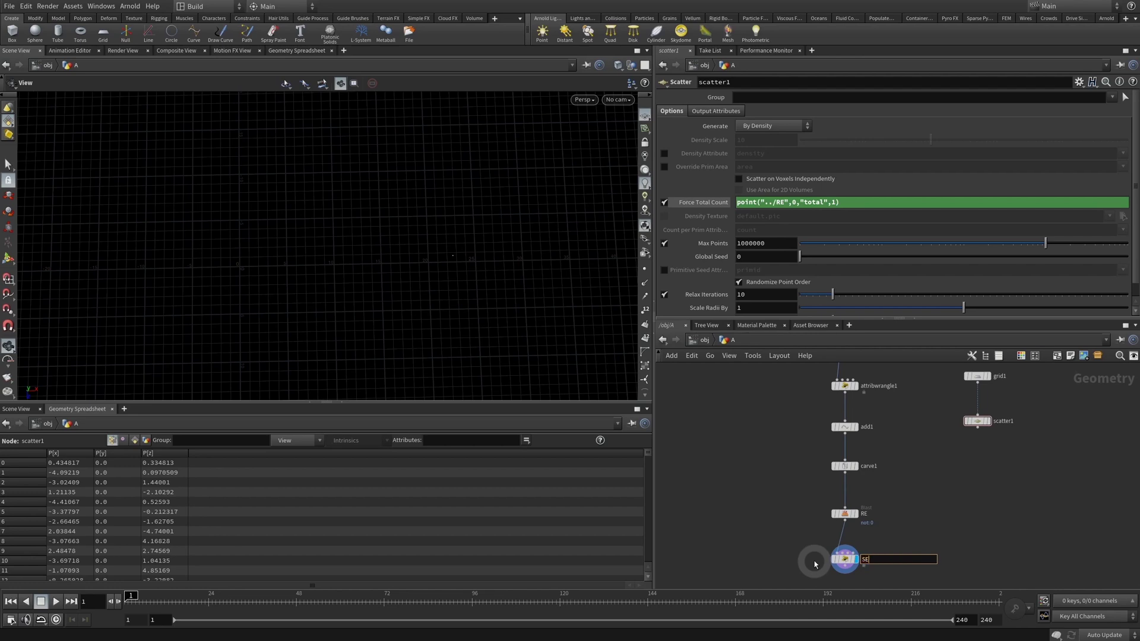
key("Return")
- Change the Scatter's Force Total Count expression to point("../SE",0,"result",0)
left_click(976, 422)
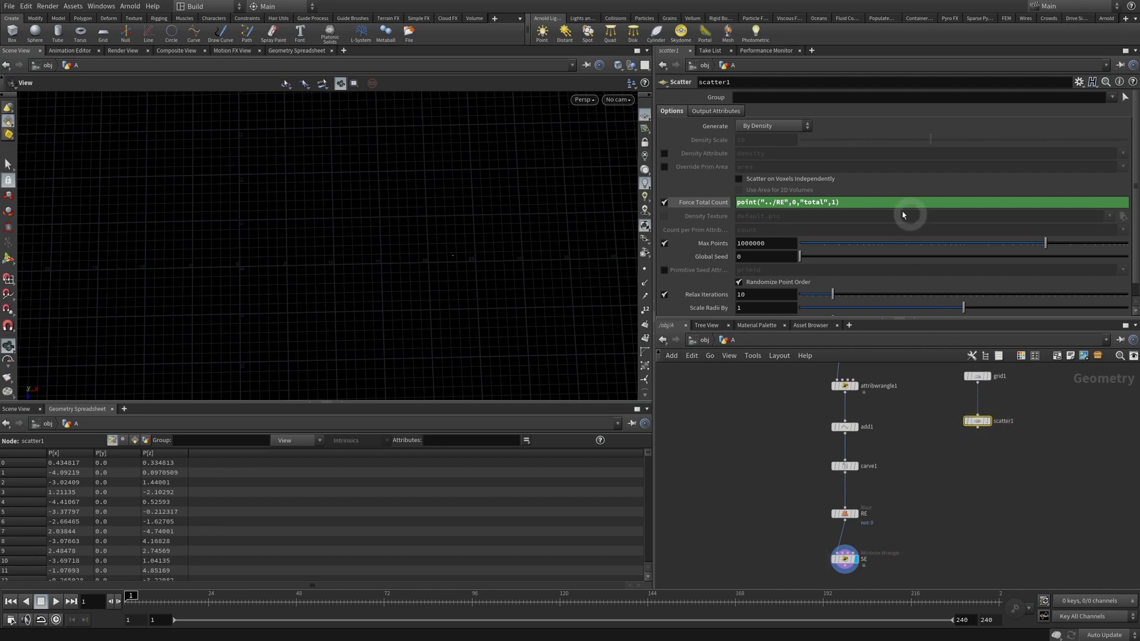
left_click(784, 202)
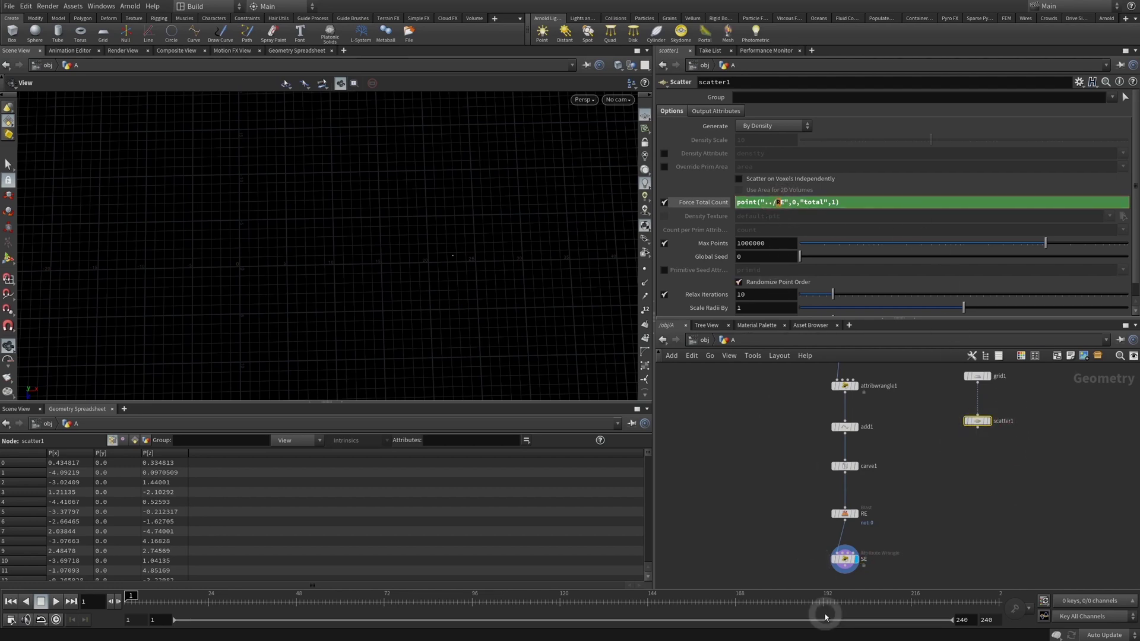
type("S")
left_click(812, 201)
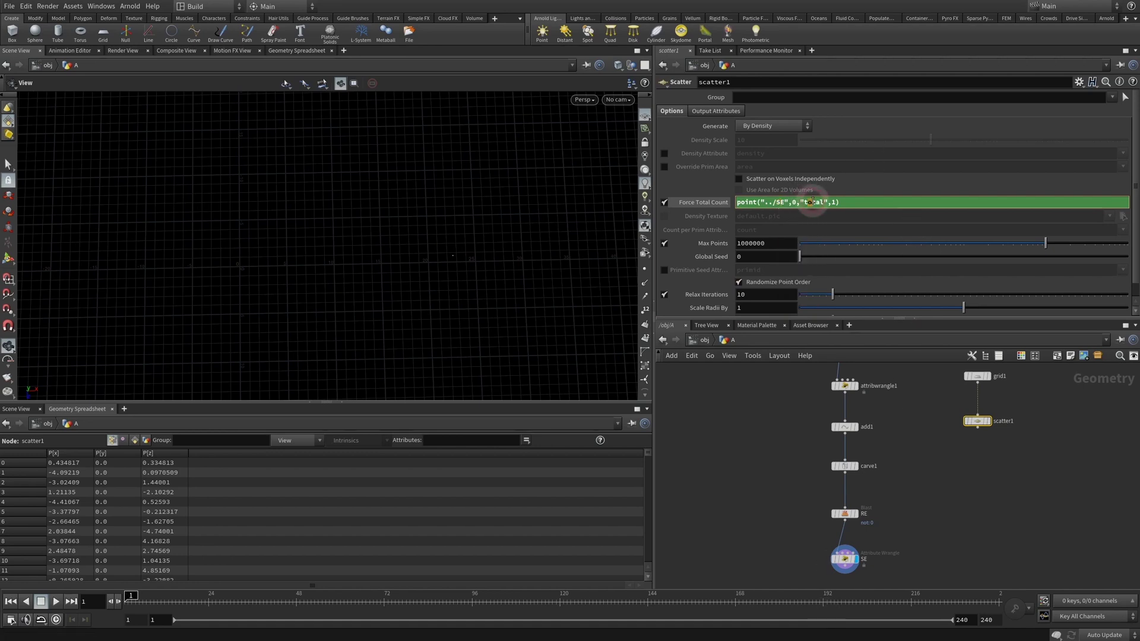
left_click_drag(823, 201, 809, 204)
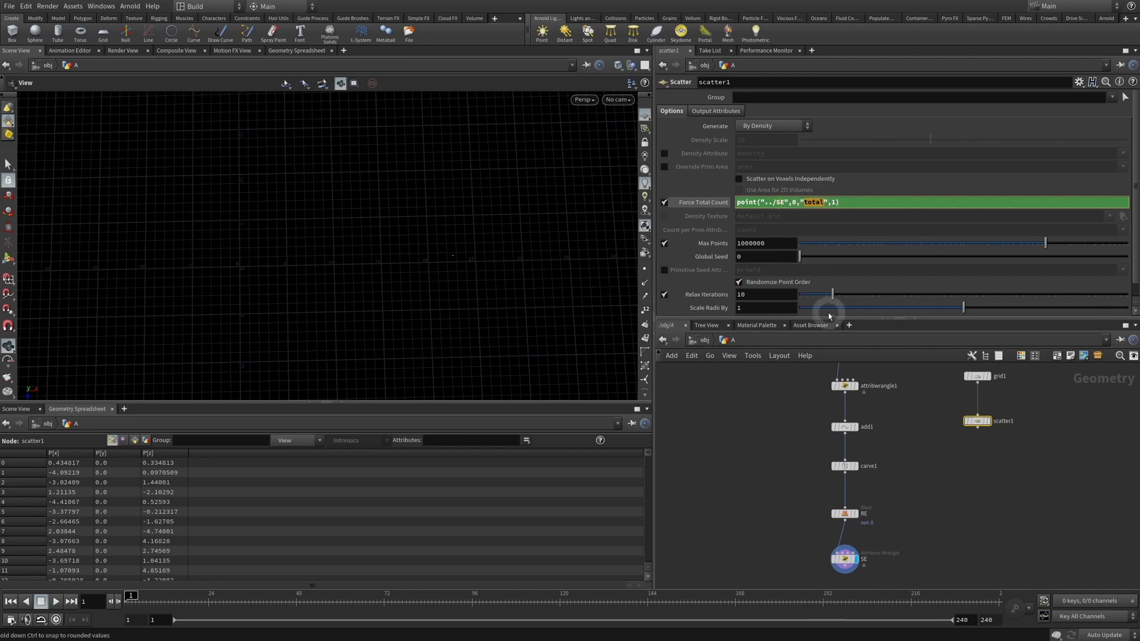
type("resul")
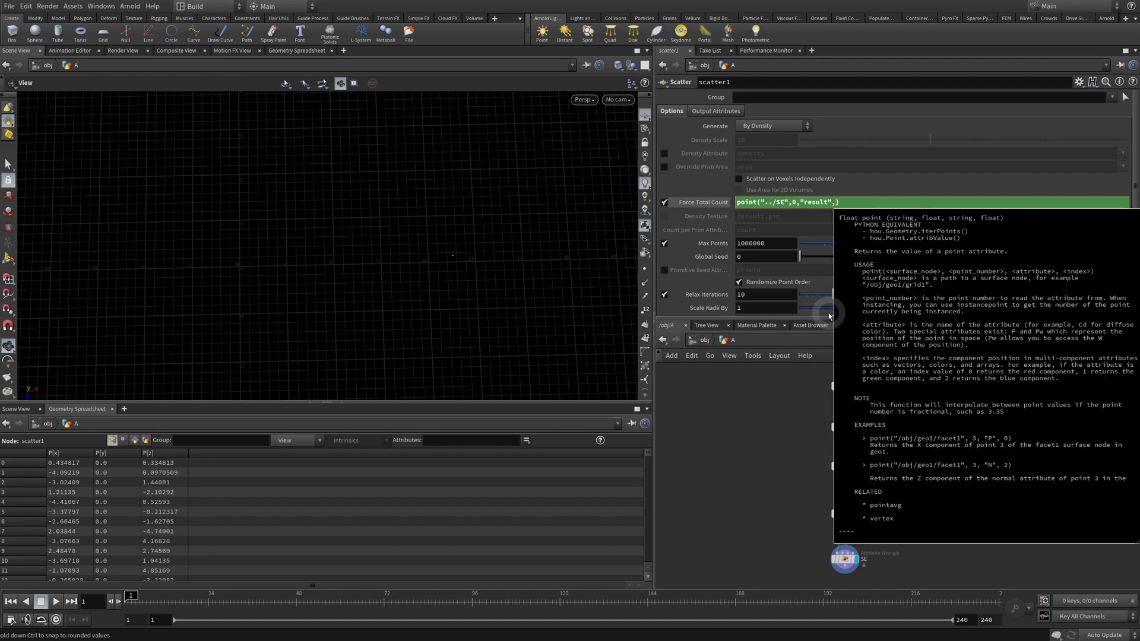
left_click(804, 488)
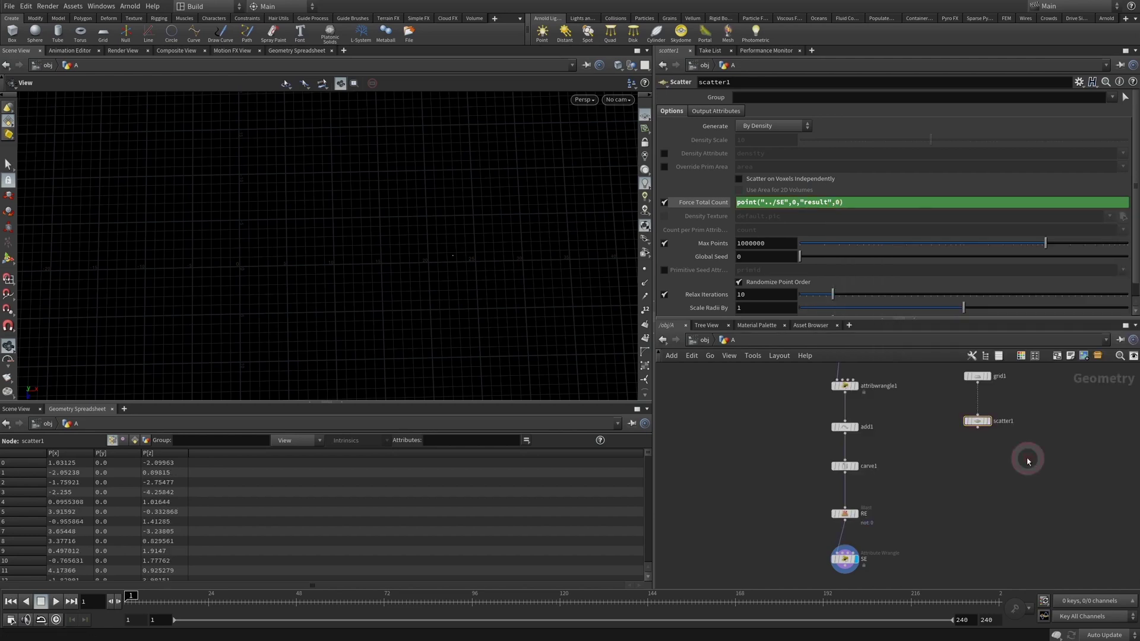
- Display the scatter1 node and turn off its Relax Iterations
left_click(994, 425)
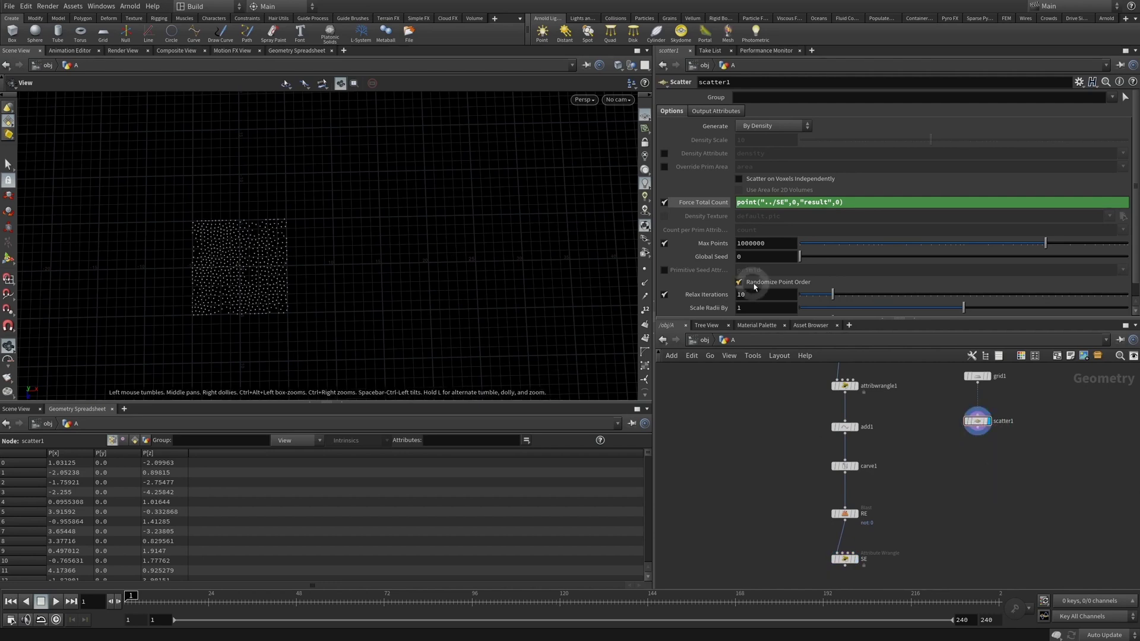
left_click_drag(730, 320, 731, 351)
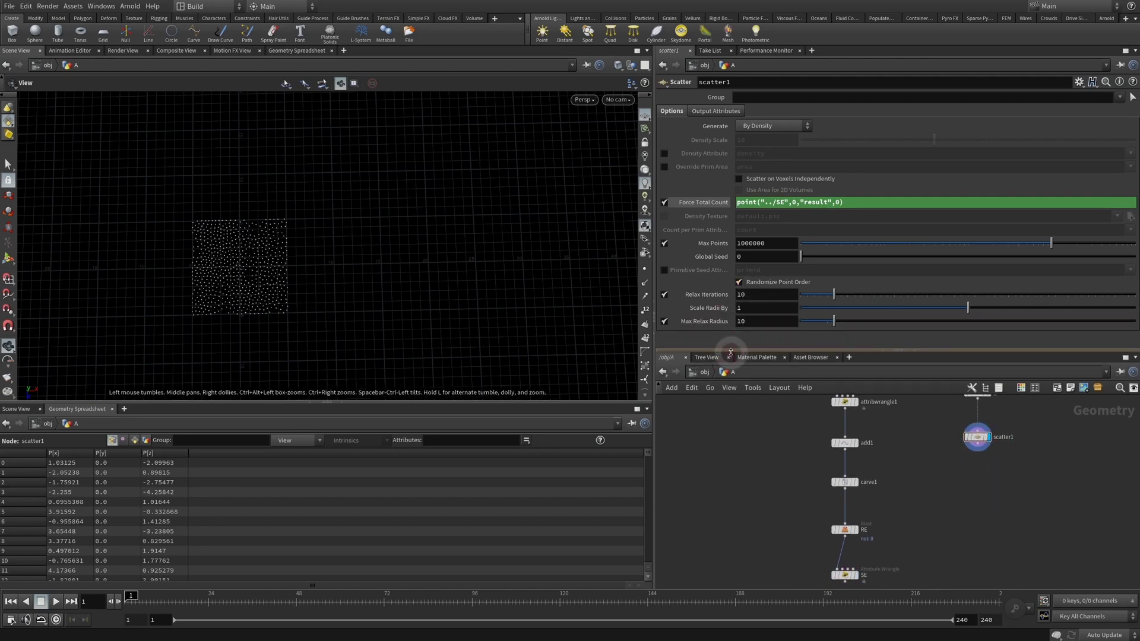
left_click(665, 295)
scroll(1009, 505, "down", 3)
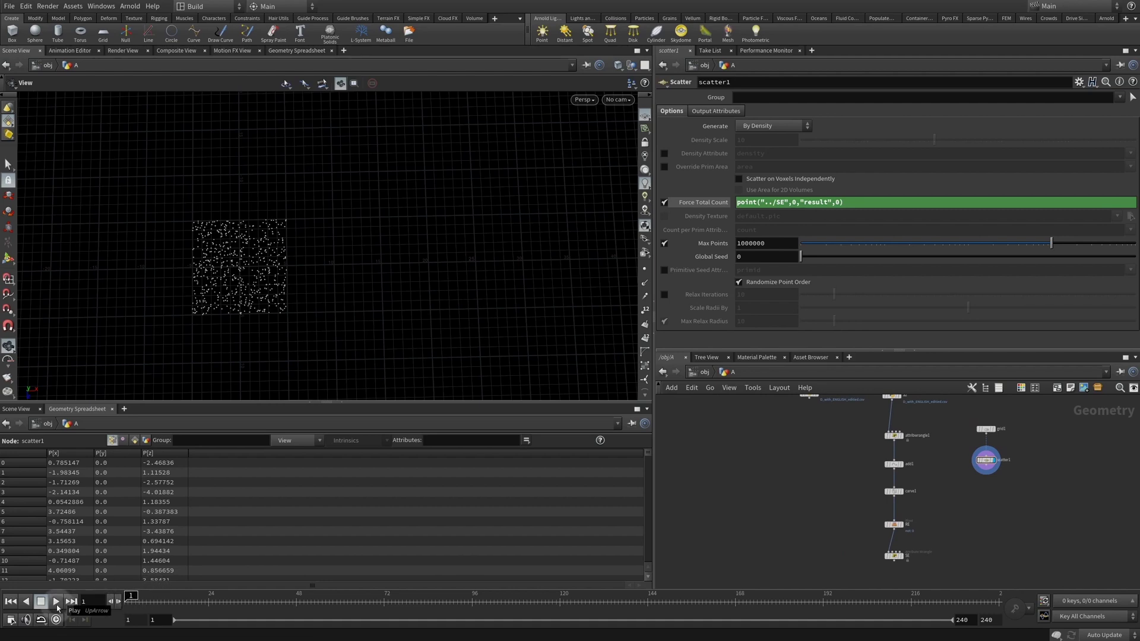
- Lower the Carve's First U to 0.174 with the scattered points displayed
left_click(893, 491)
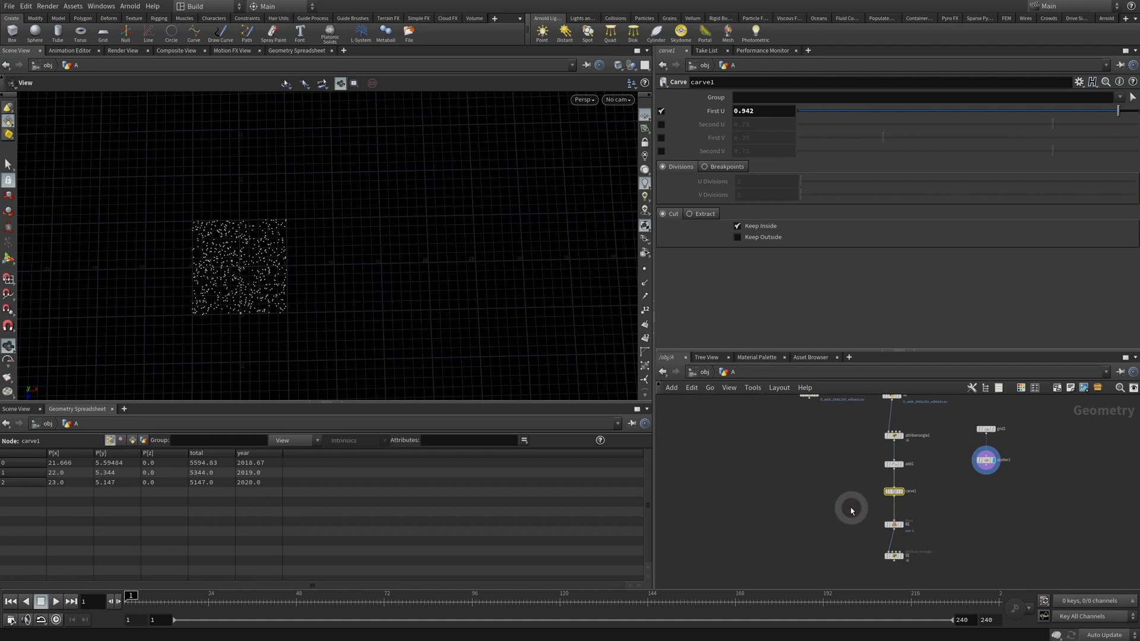
left_click_drag(1118, 111, 857, 112)
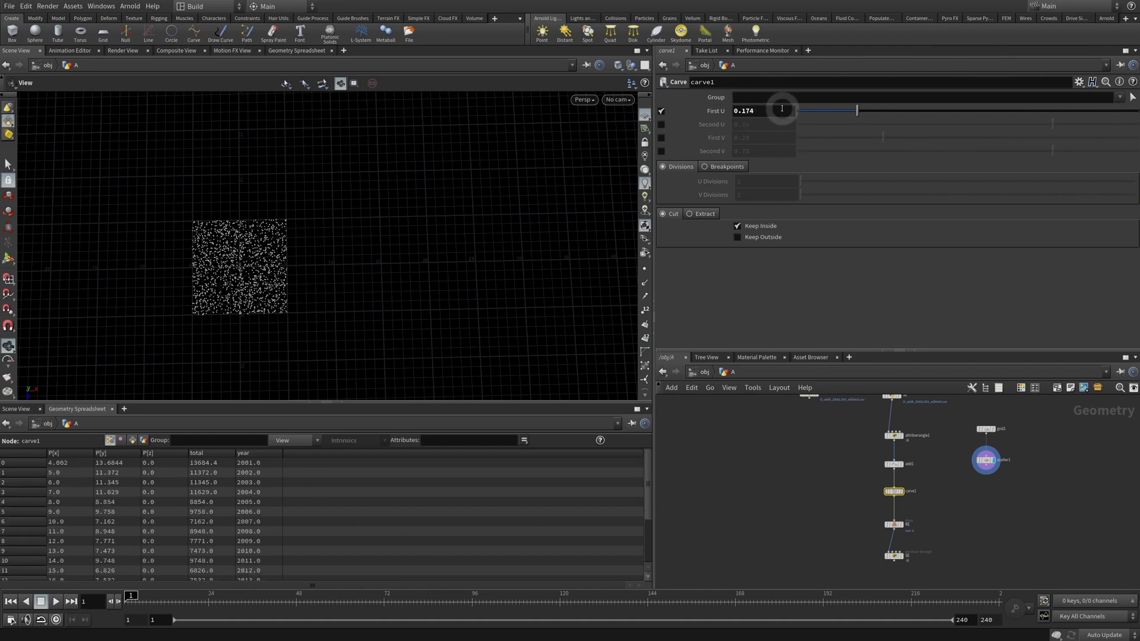
left_click(752, 381)
- Drive the Carve's First U with the frame variable $F, scaled so it advances by 0.005 per frame
left_click(784, 110)
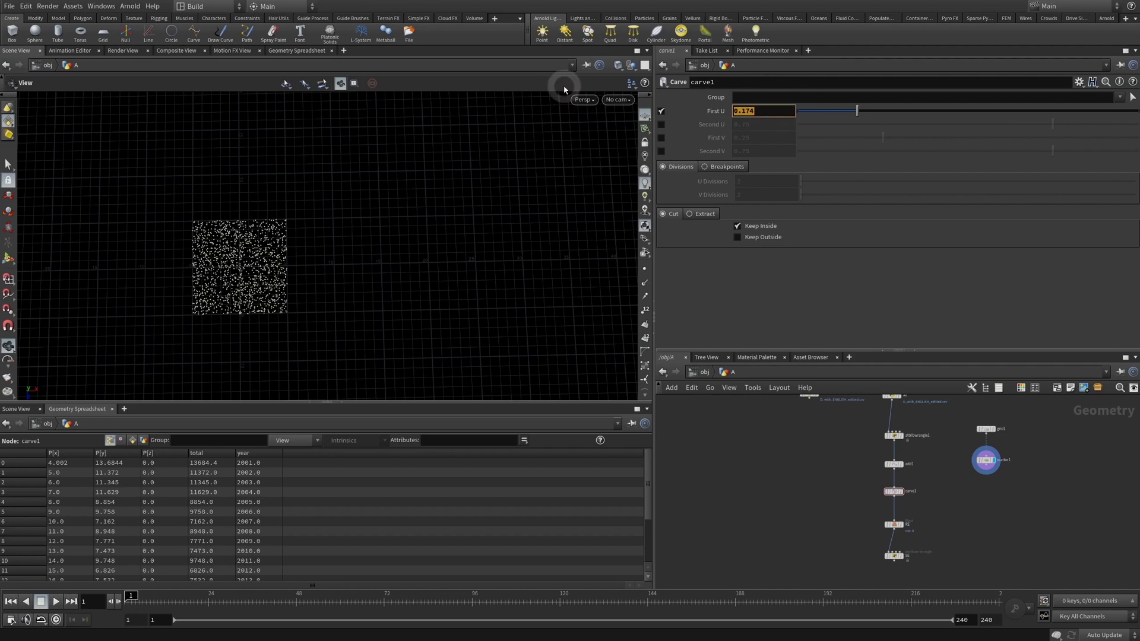
type("$F")
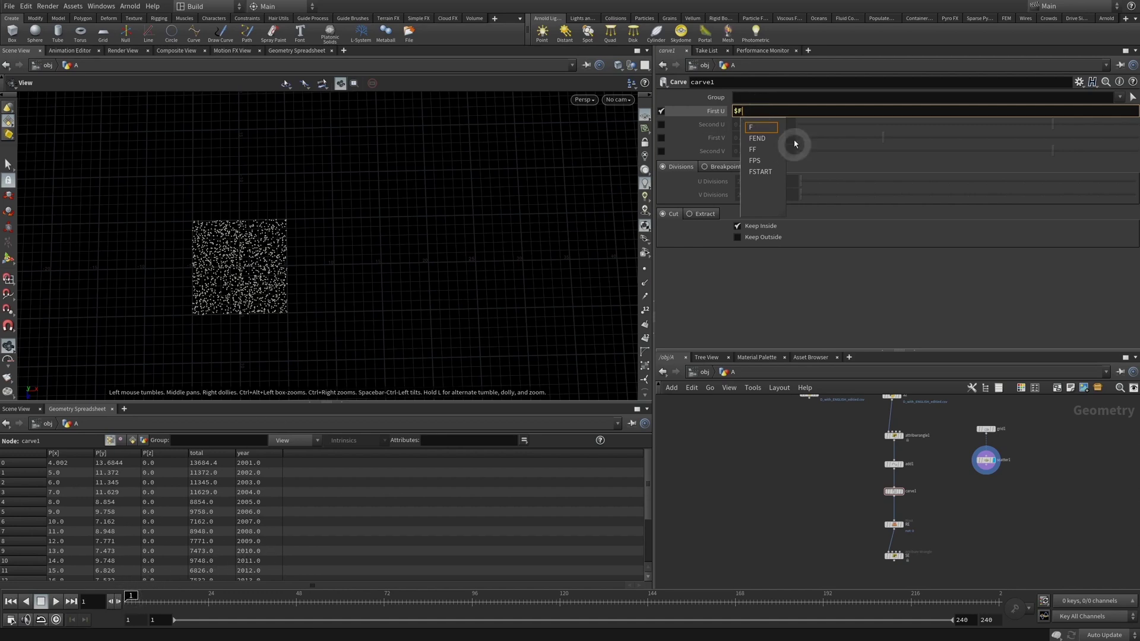
key("Return")
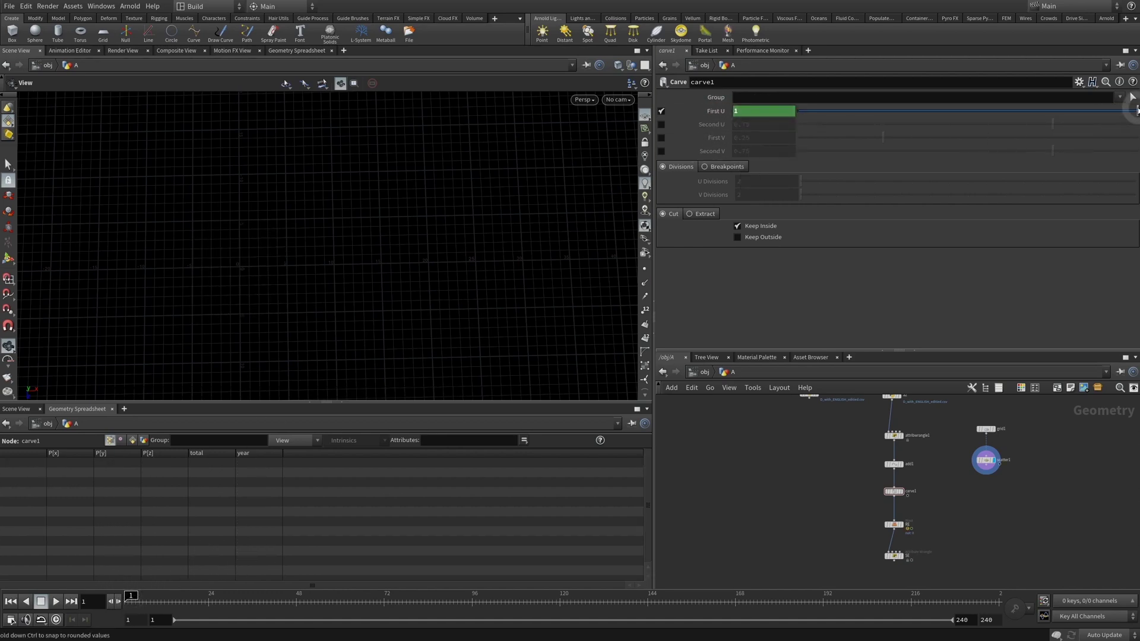
left_click_drag(1138, 110, 1119, 130)
left_click(711, 111)
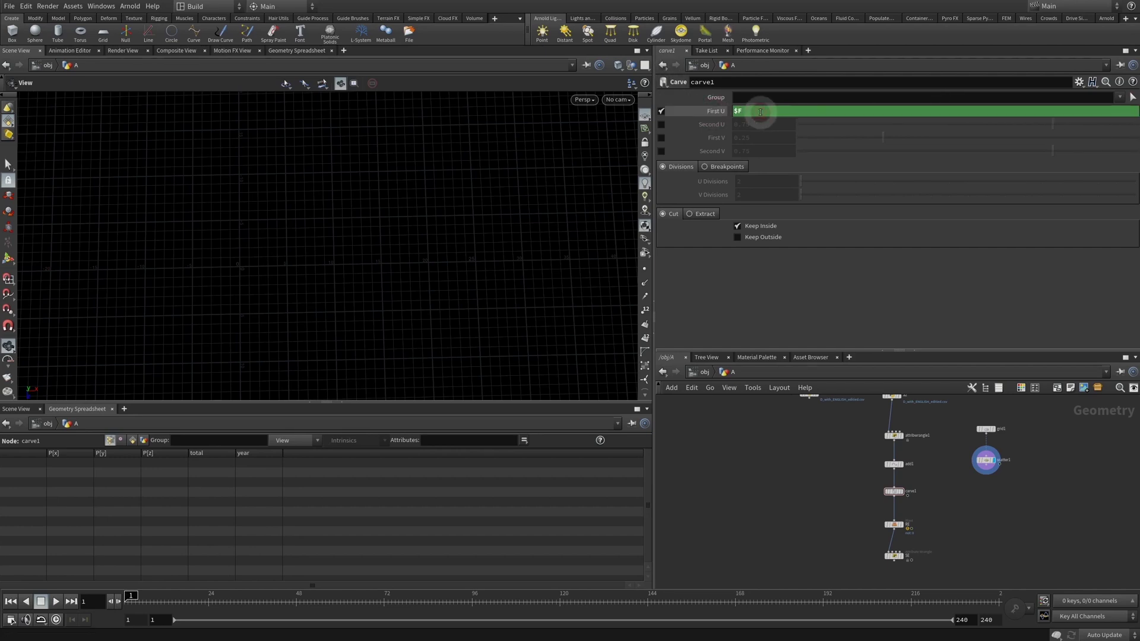
left_click_drag(761, 114, 678, 112)
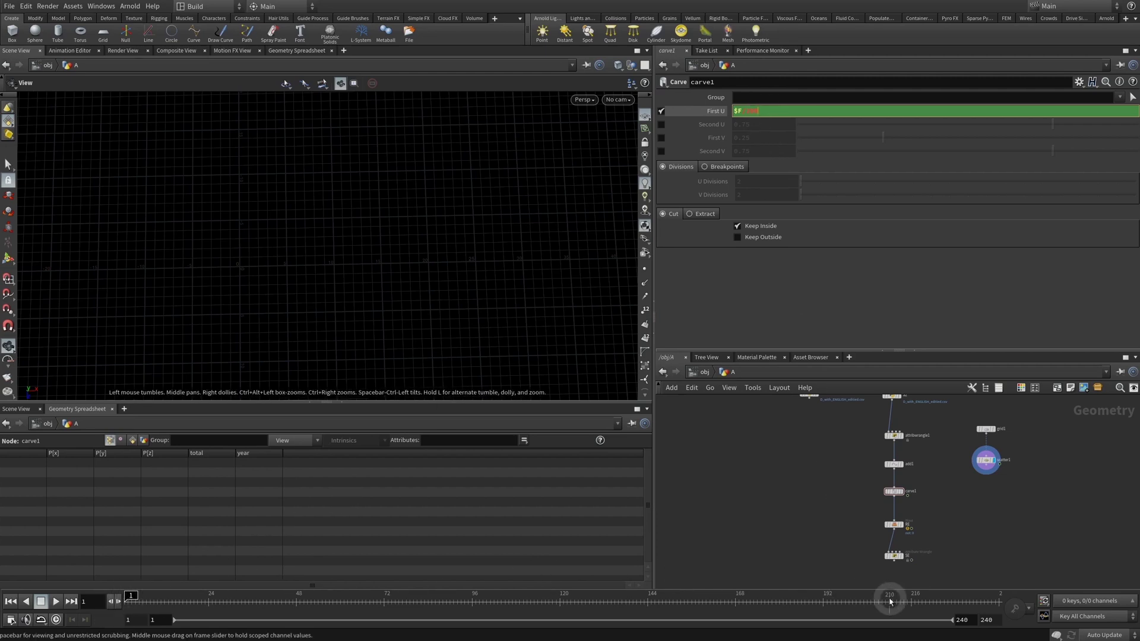
left_click(928, 463)
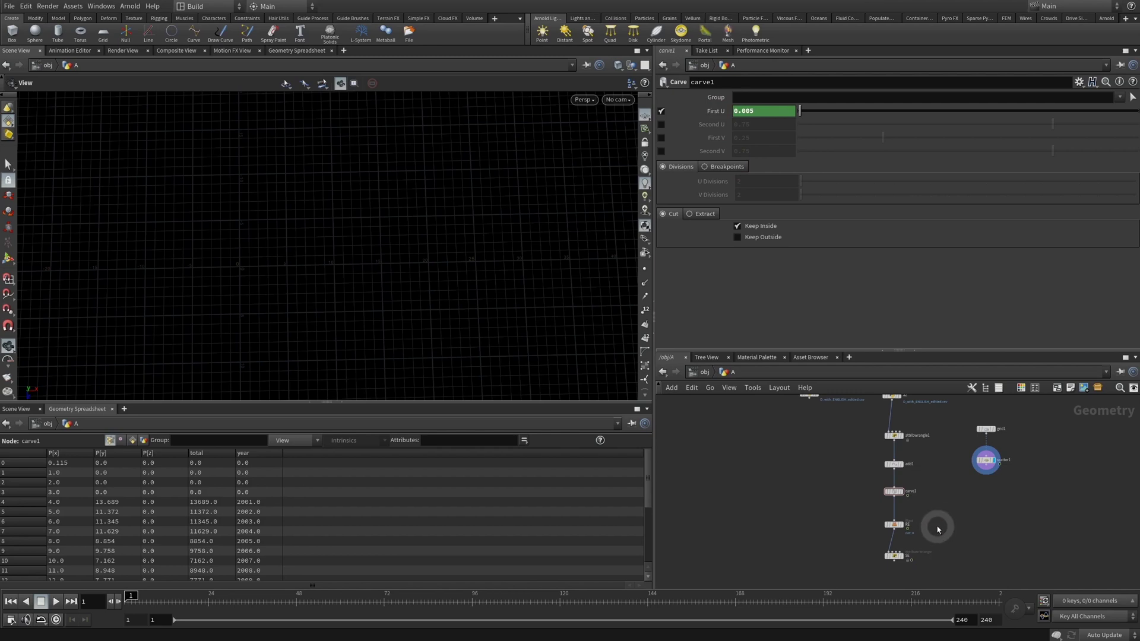
- Display the RE node, turn on the viewport's point display and set the point size to 20 pixels
left_click(902, 525)
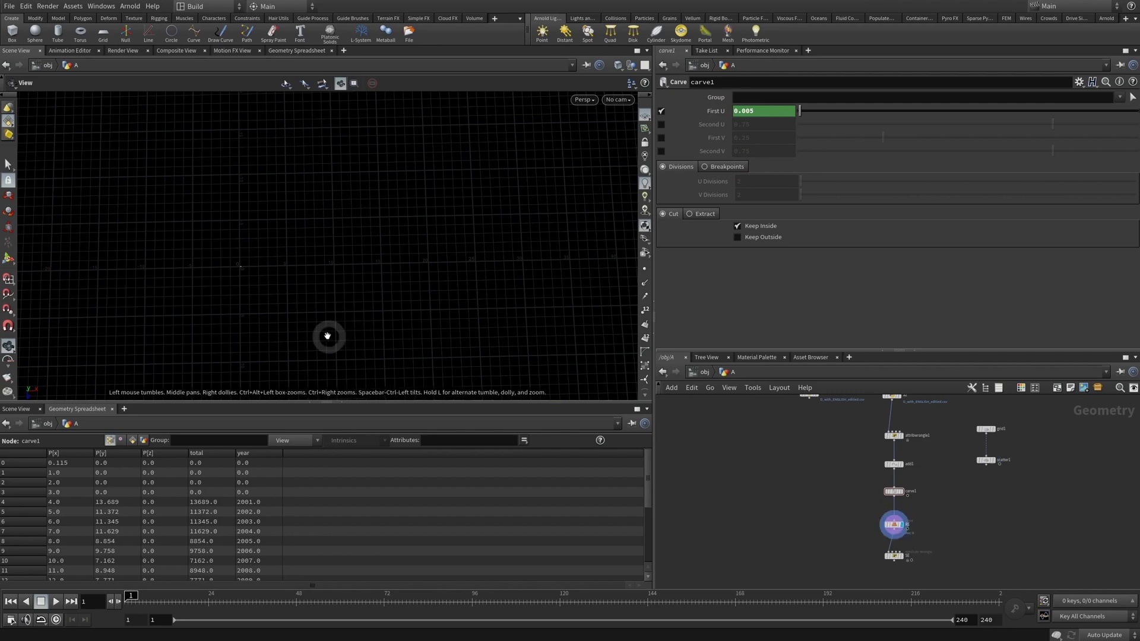
left_click_drag(242, 291, 265, 273)
left_click(644, 270)
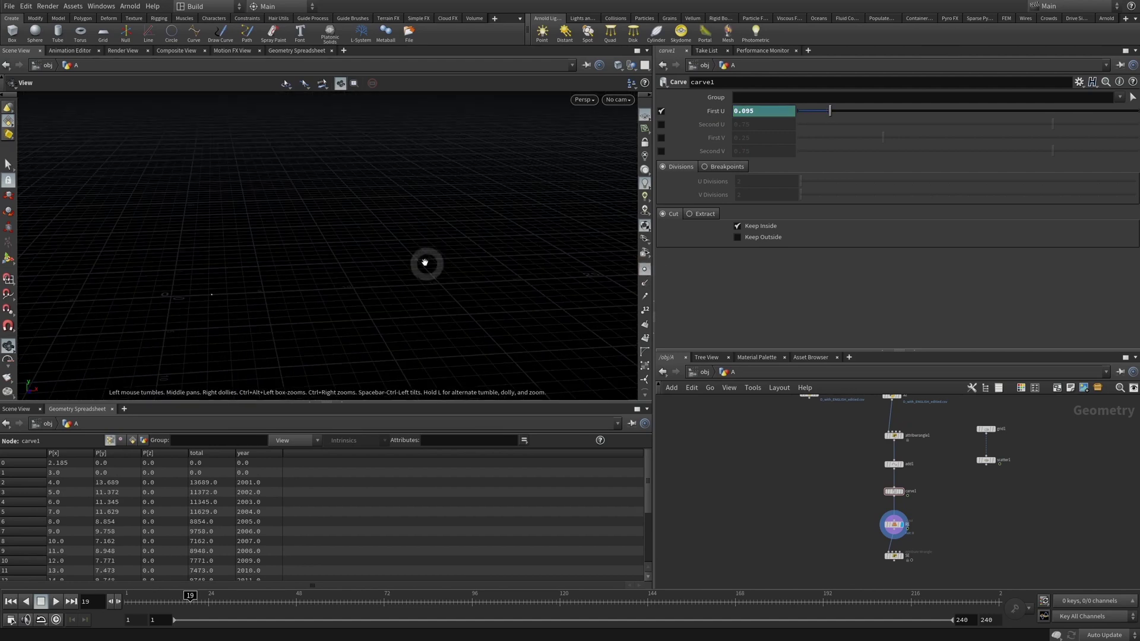
key("d")
left_click(409, 369)
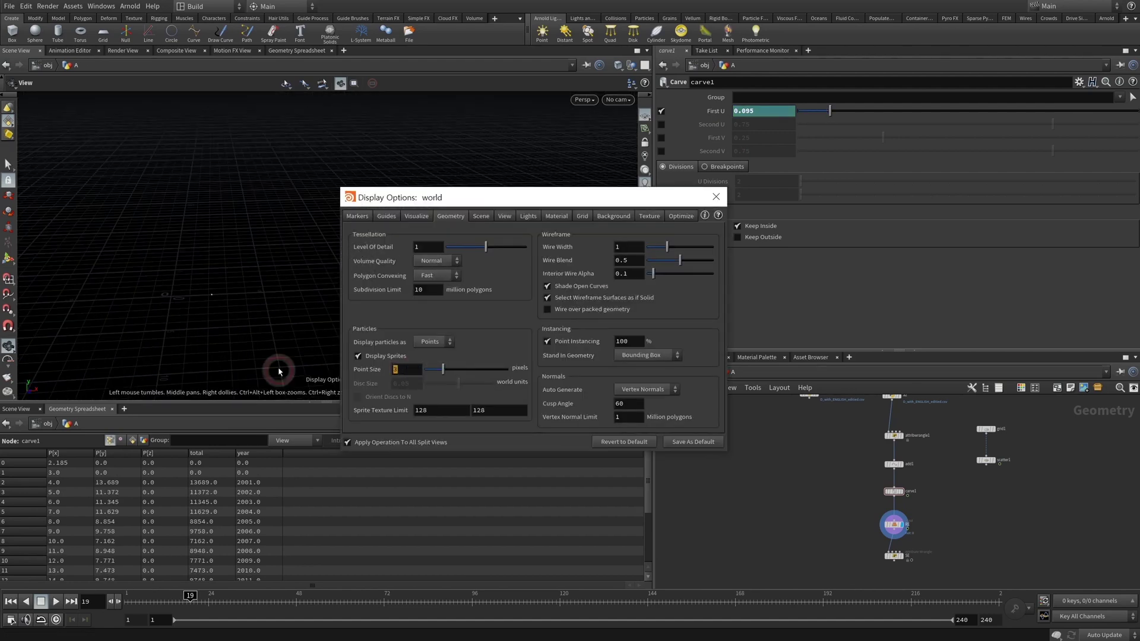
left_click(715, 198)
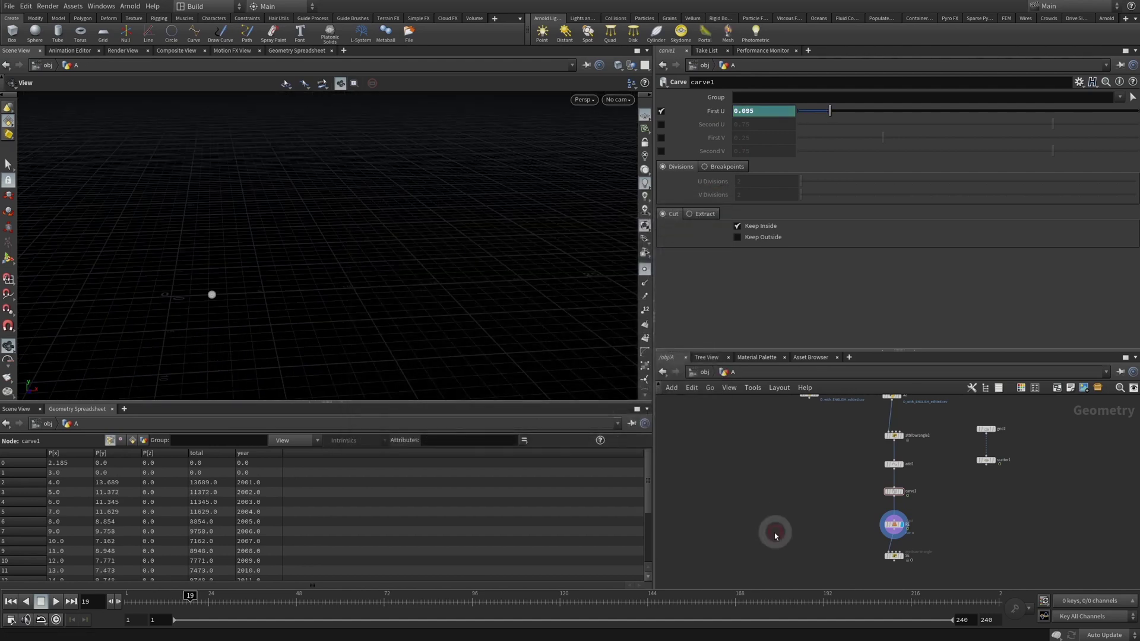
- Play the timeline to watch the RE point move over the frames
scroll(335, 249, "down", 3)
left_click(55, 601)
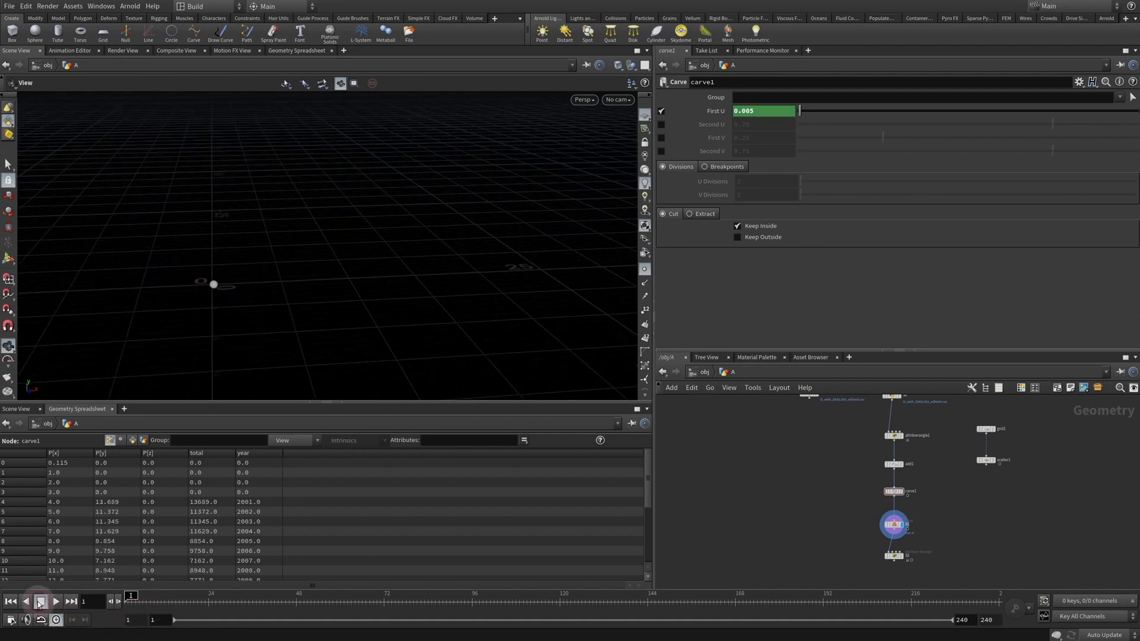
left_click_drag(377, 274, 242, 280)
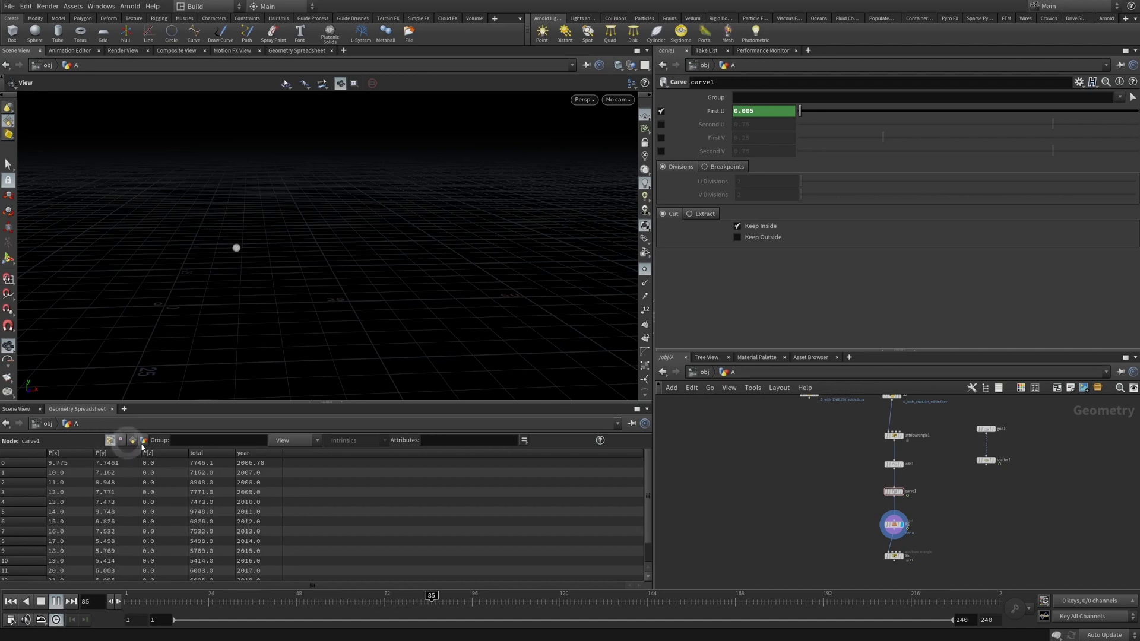
- Select the SE wrangle and set its Mult parameter to 0.022
left_click(895, 555)
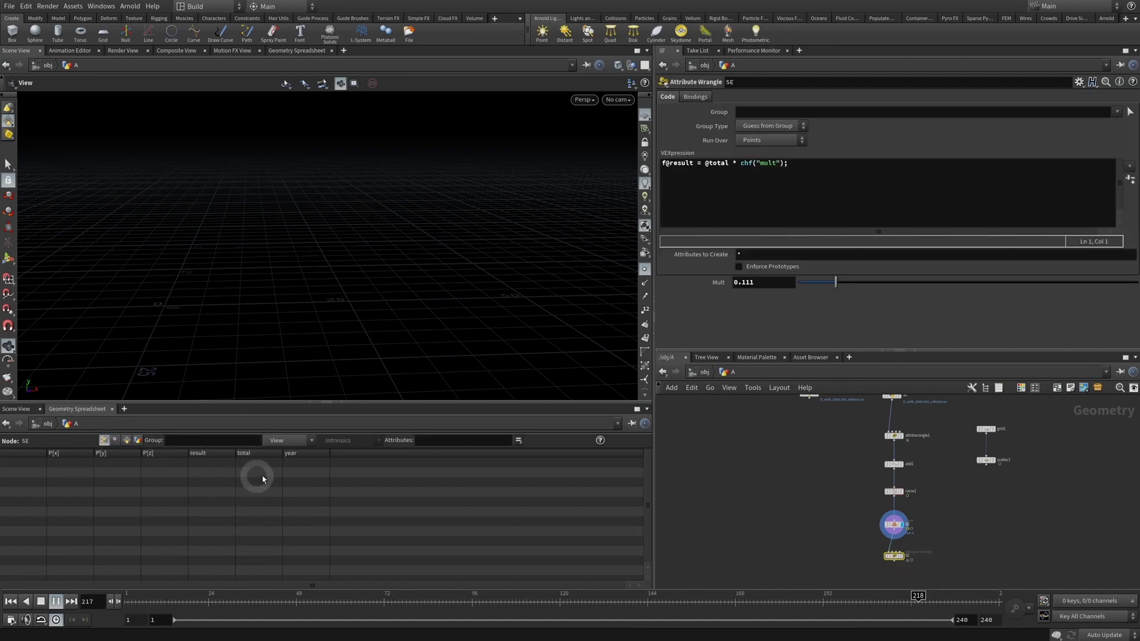
left_click(956, 542)
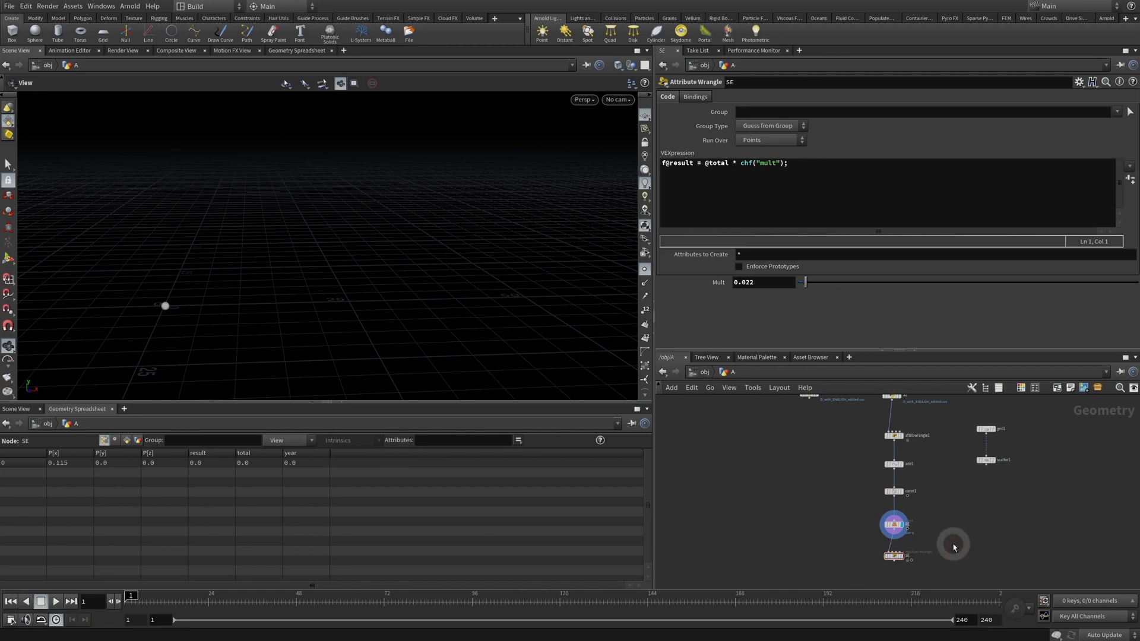
left_click(953, 540)
- Display the scatter1 node and adjust the viewport's point size for the scattered points
left_click(997, 464)
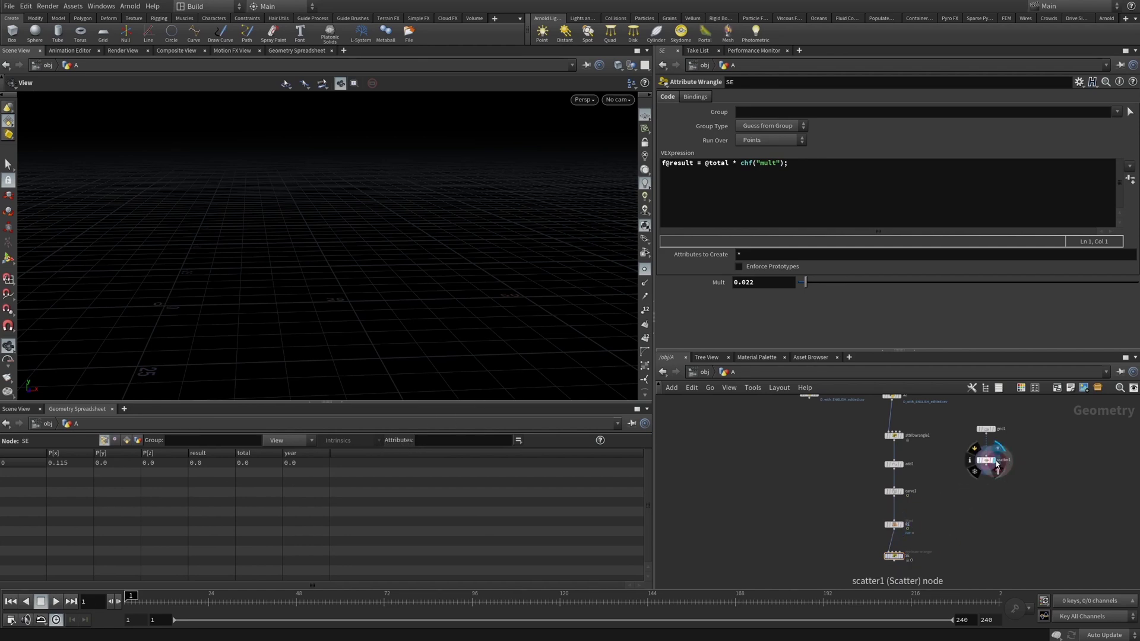
left_click_drag(174, 247, 147, 276)
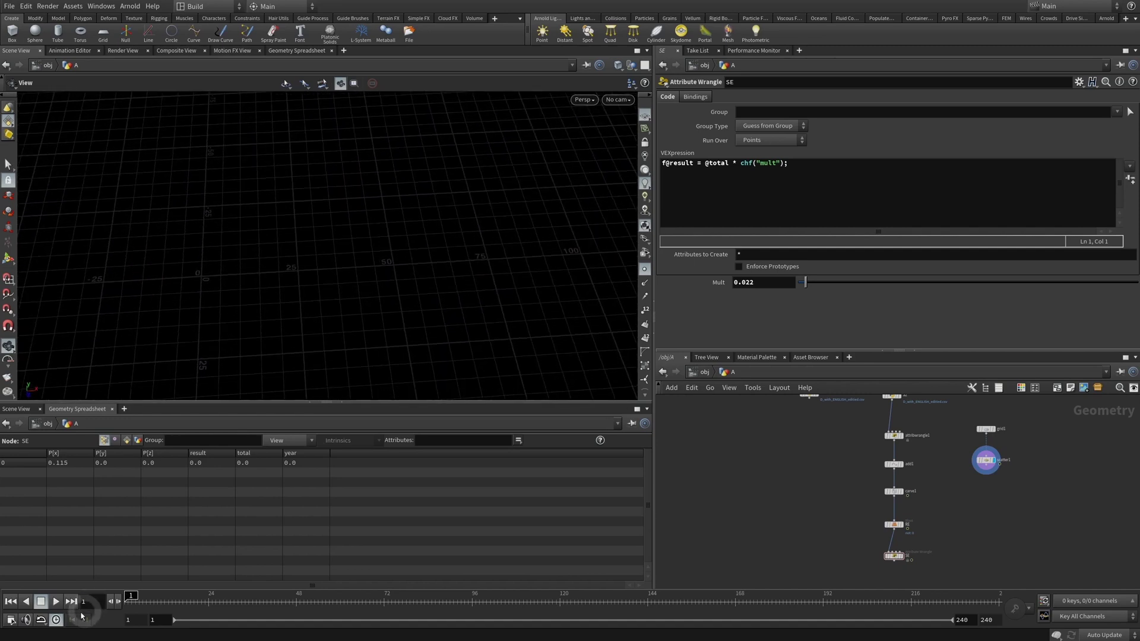
key("d")
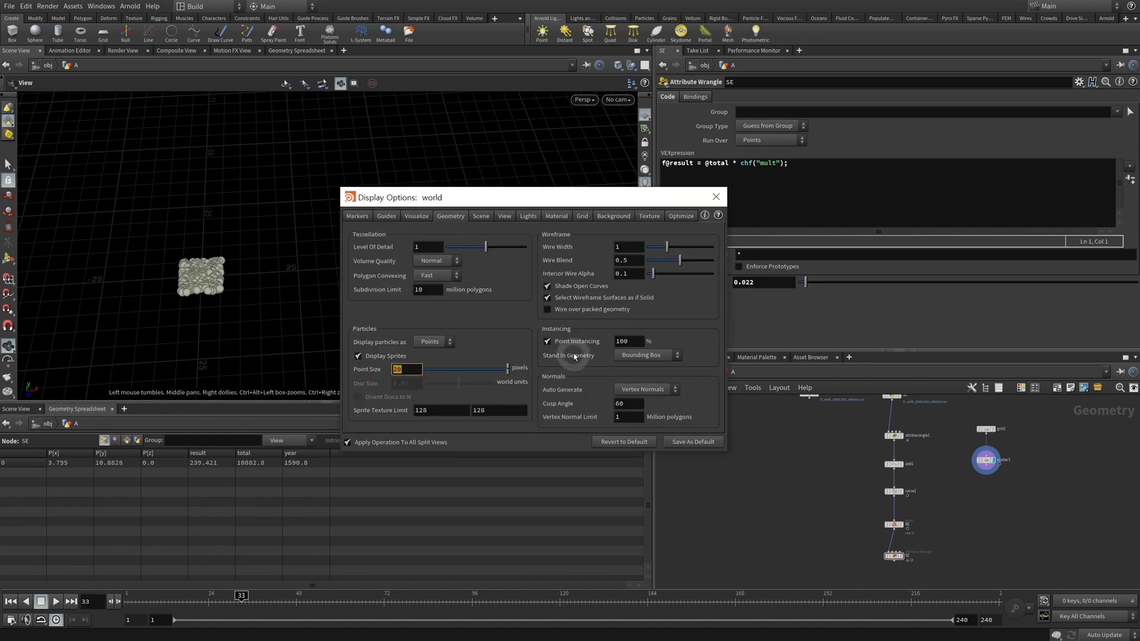
left_click(717, 196)
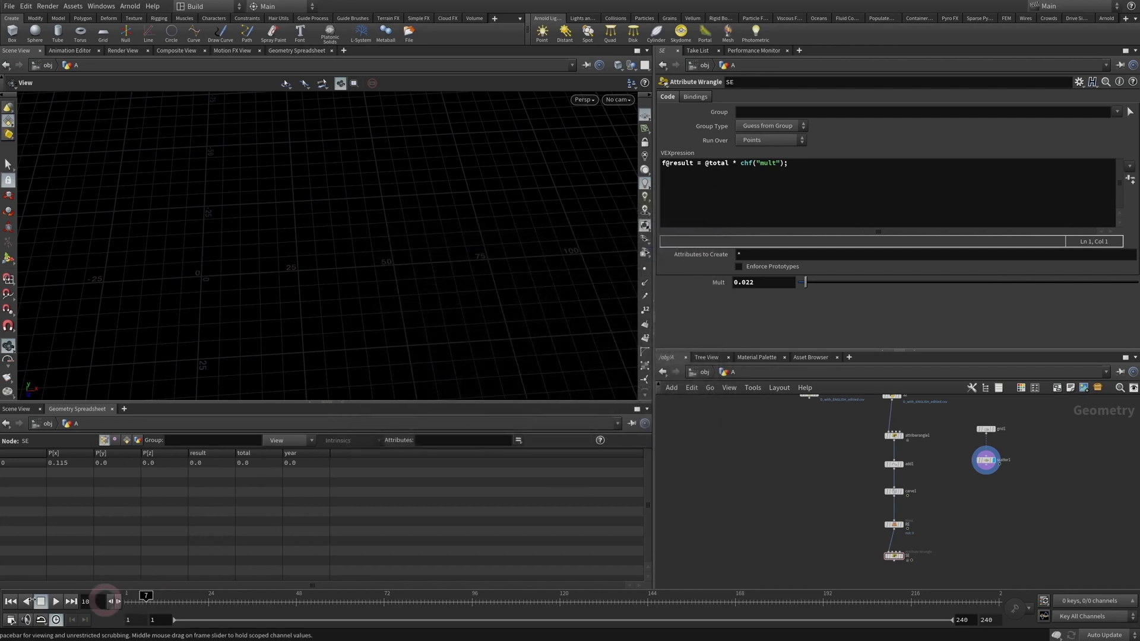
- Play the timeline with the scattered points displayed, set the SE wrangle's Mult to 0.288, and stop playback
left_click(55, 602)
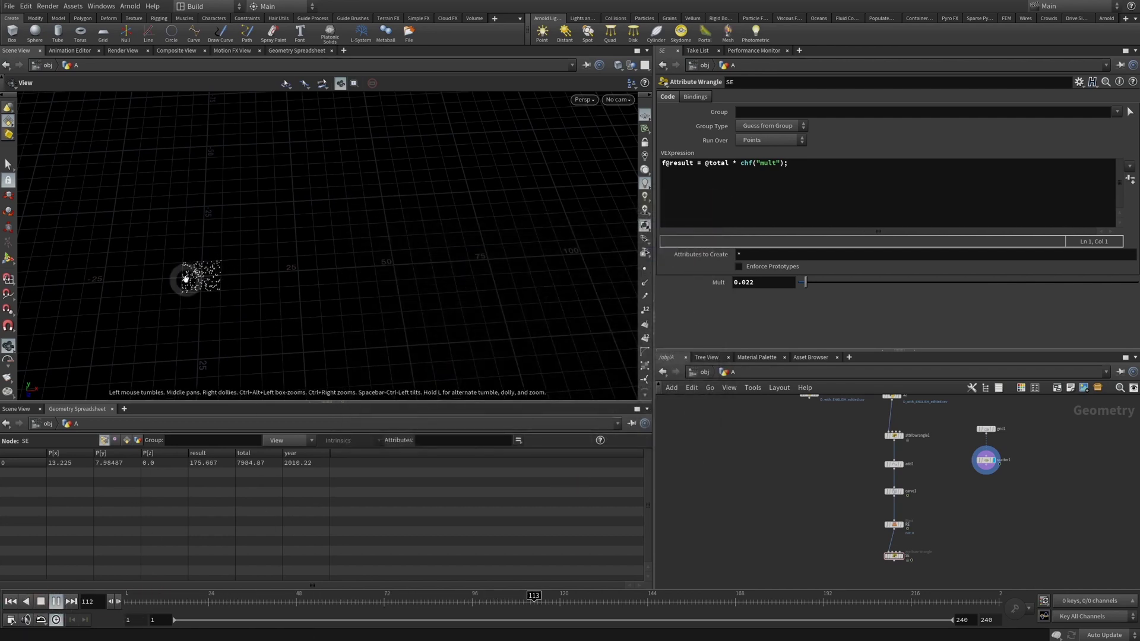
left_click_drag(186, 279, 481, 262)
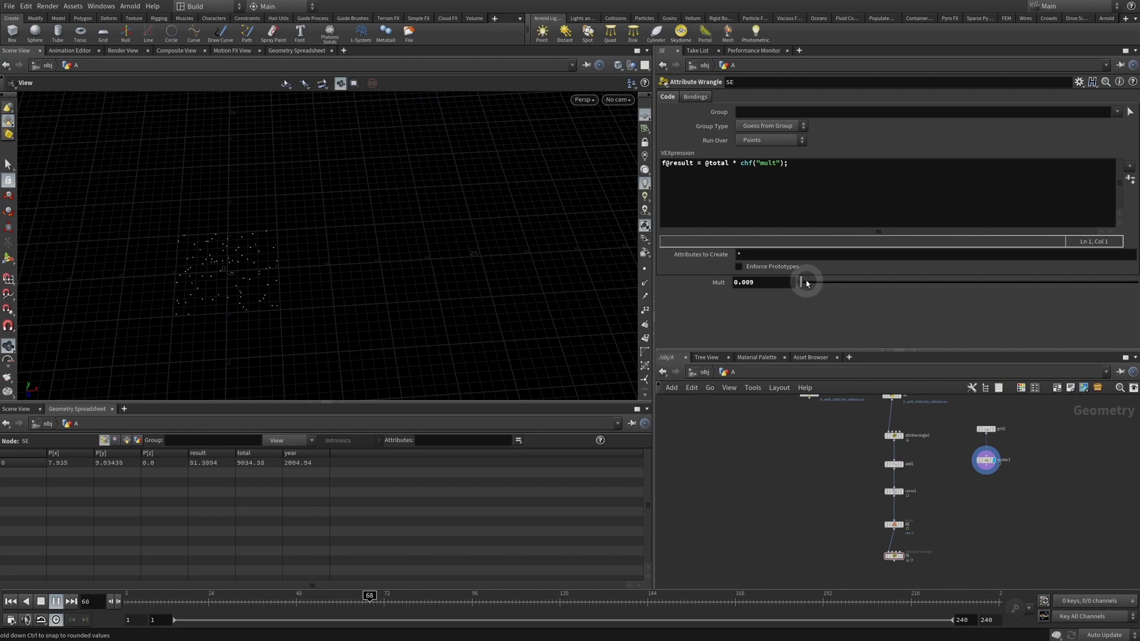
left_click_drag(807, 283, 897, 288)
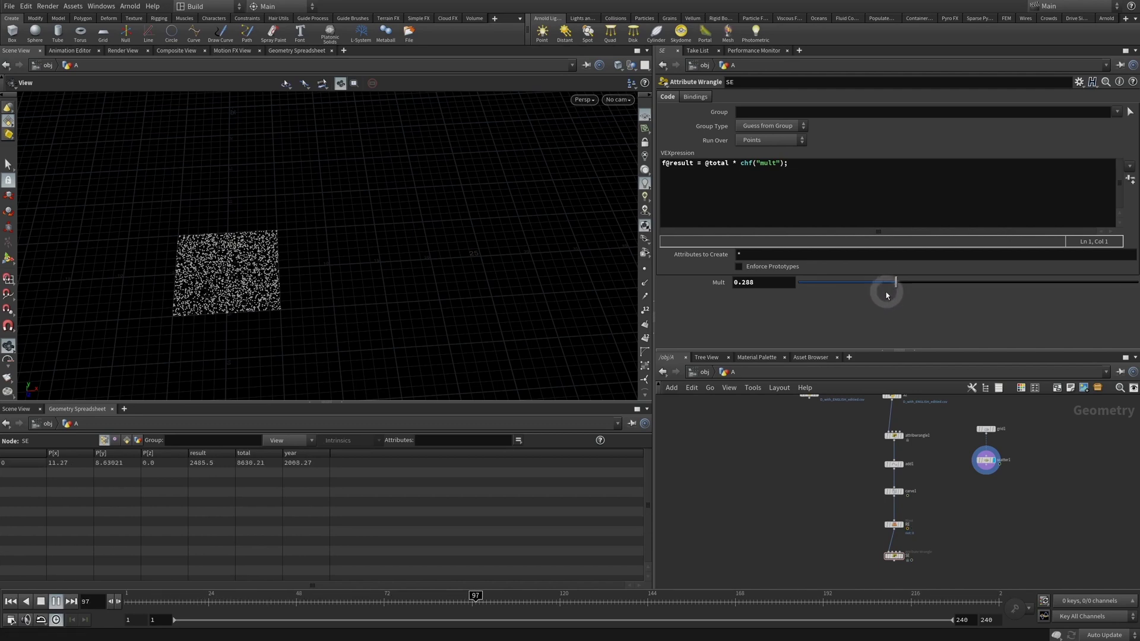
left_click(40, 601)
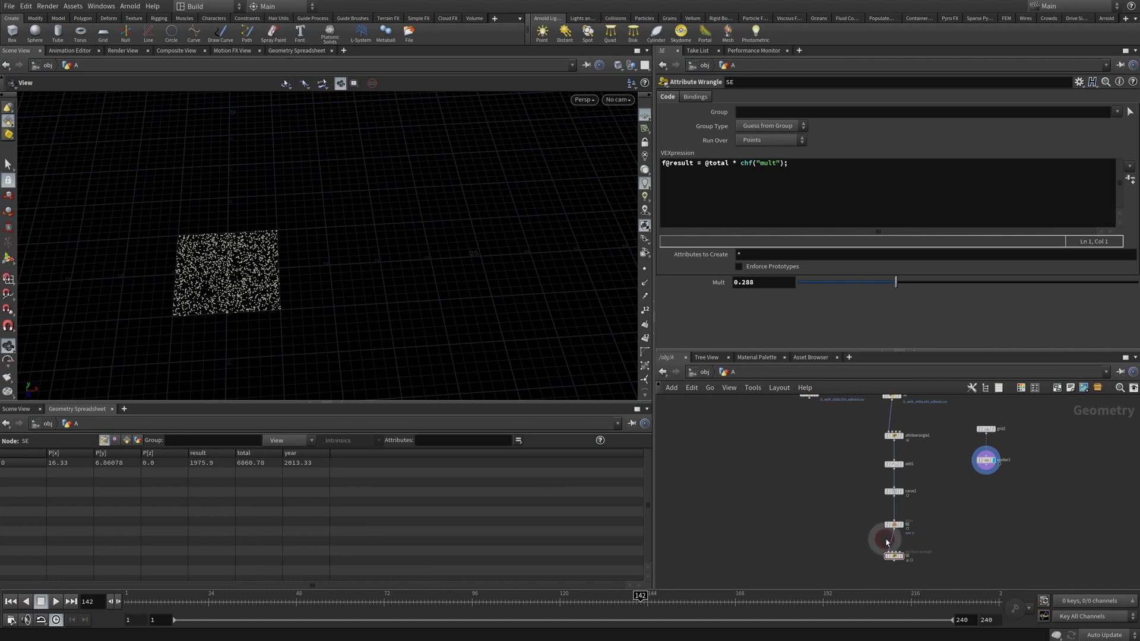
- Display the add1 graph line with its points and move carve1, RE and SE down to make room below add1
left_click(900, 556)
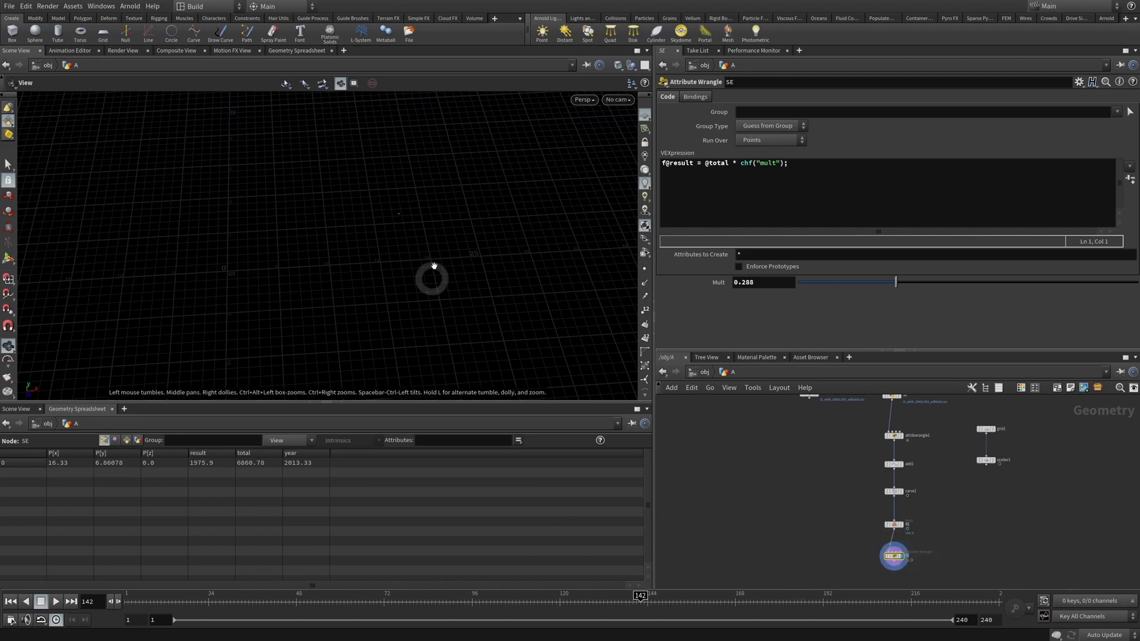
left_click(895, 463)
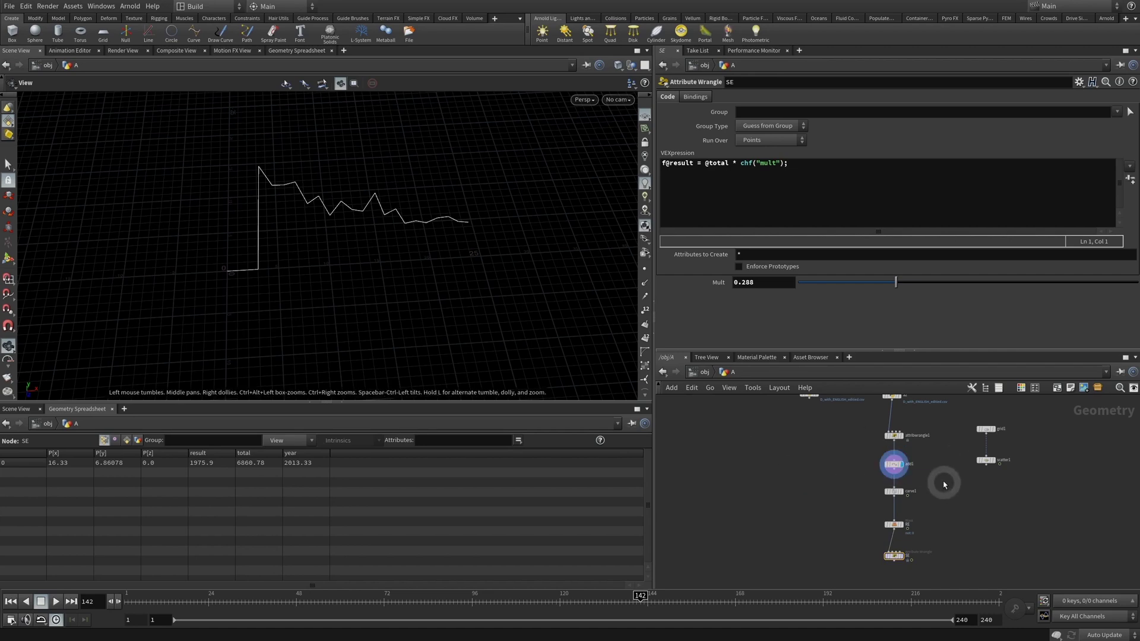
left_click_drag(942, 479, 858, 581)
left_click_drag(894, 491, 894, 524)
left_click(849, 494)
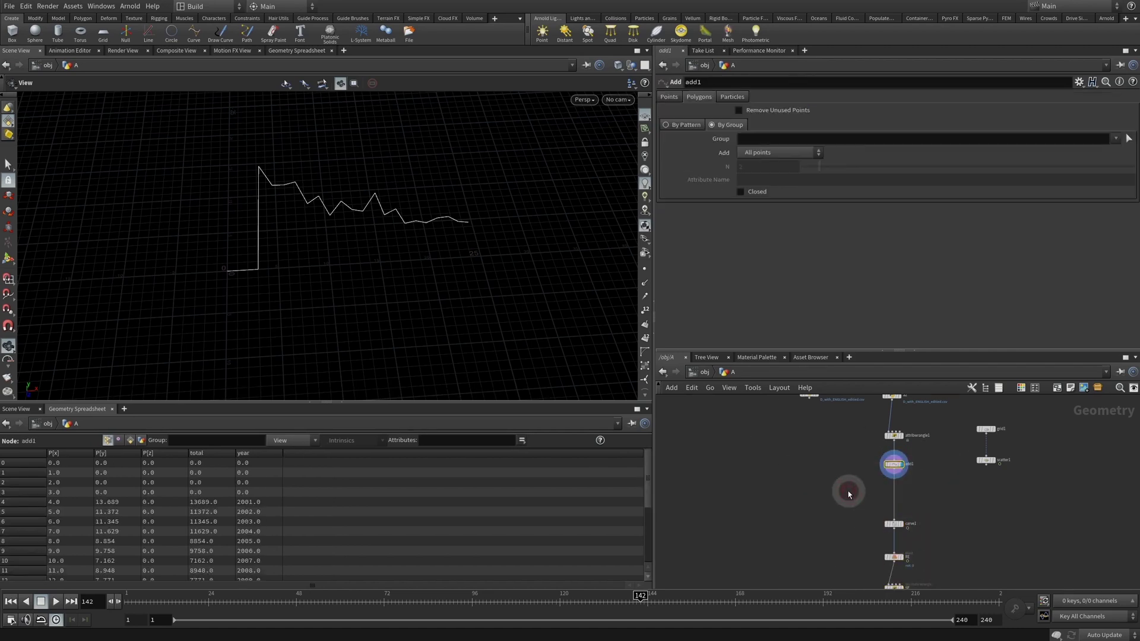
left_click_drag(400, 204, 293, 176)
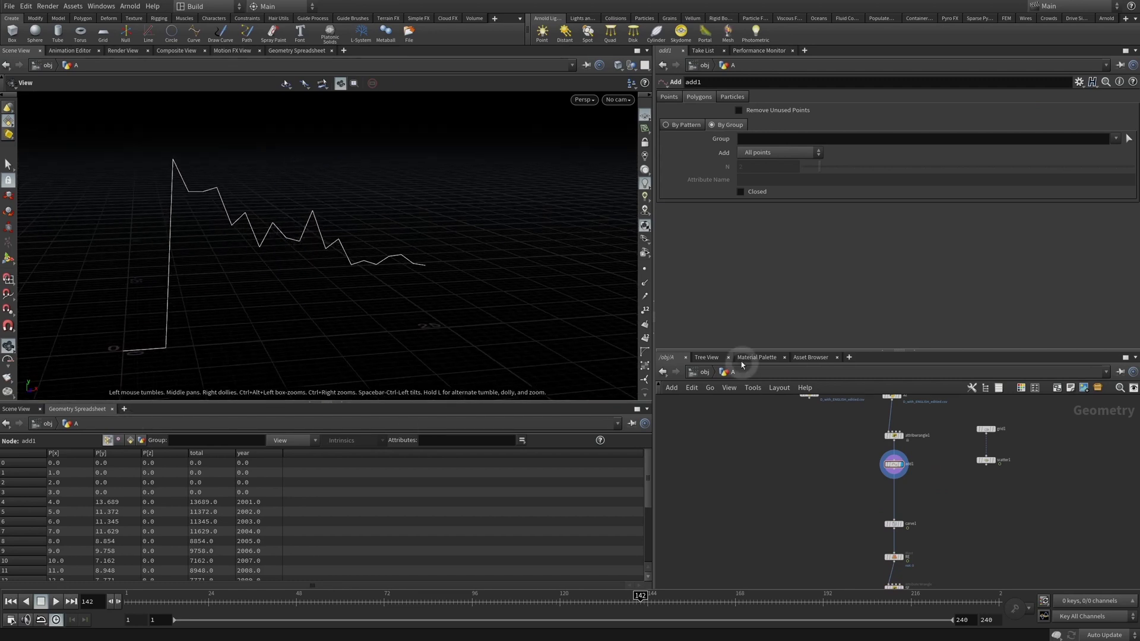
left_click(644, 270)
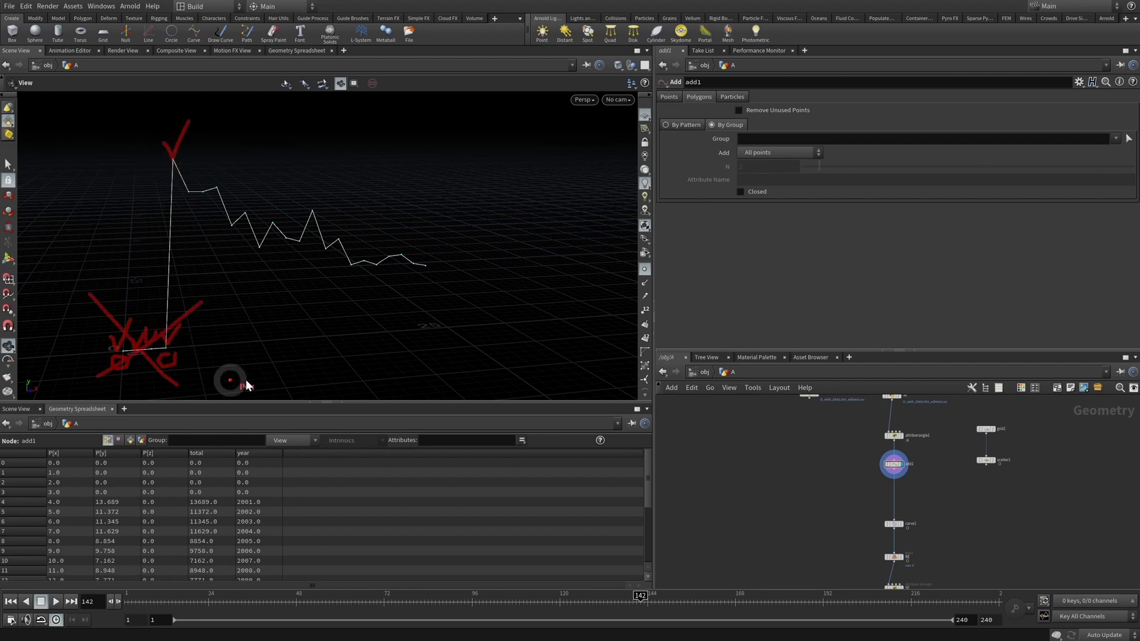
key("Escape")
- Add a Blast node fed by add1 and turn on point numbers in the viewport
mouse_move(835, 501)
middle_mouse_down()
mouse_move(809, 489)
mouse_move(812, 479)
middle_mouse_up()
key("Tab")
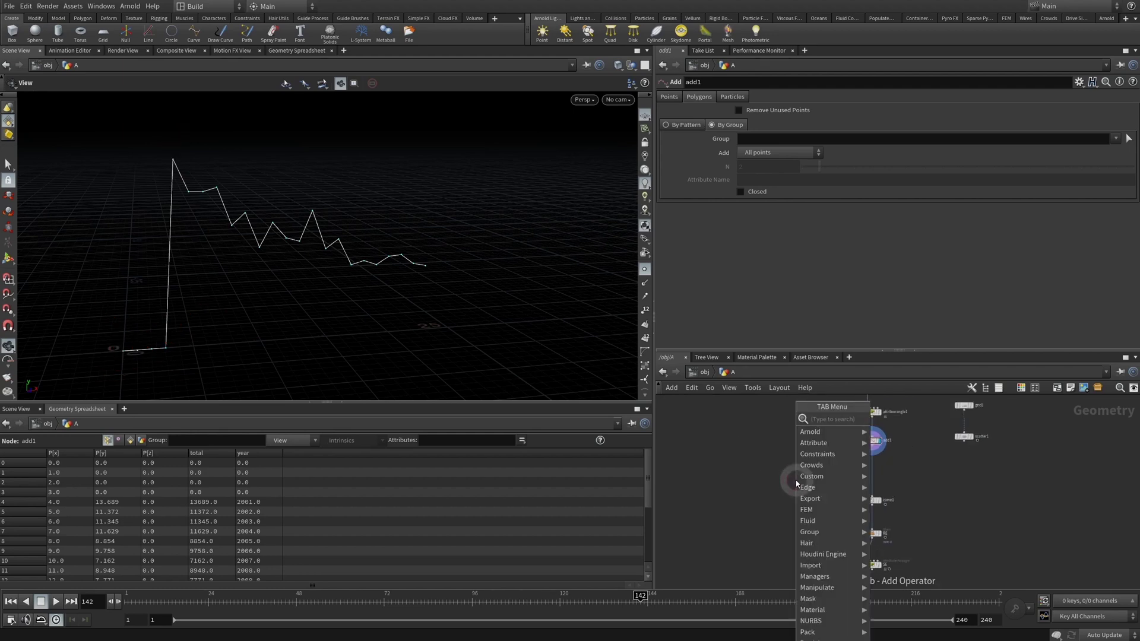
type("bla")
key("Return")
left_click(806, 479)
left_click(645, 309)
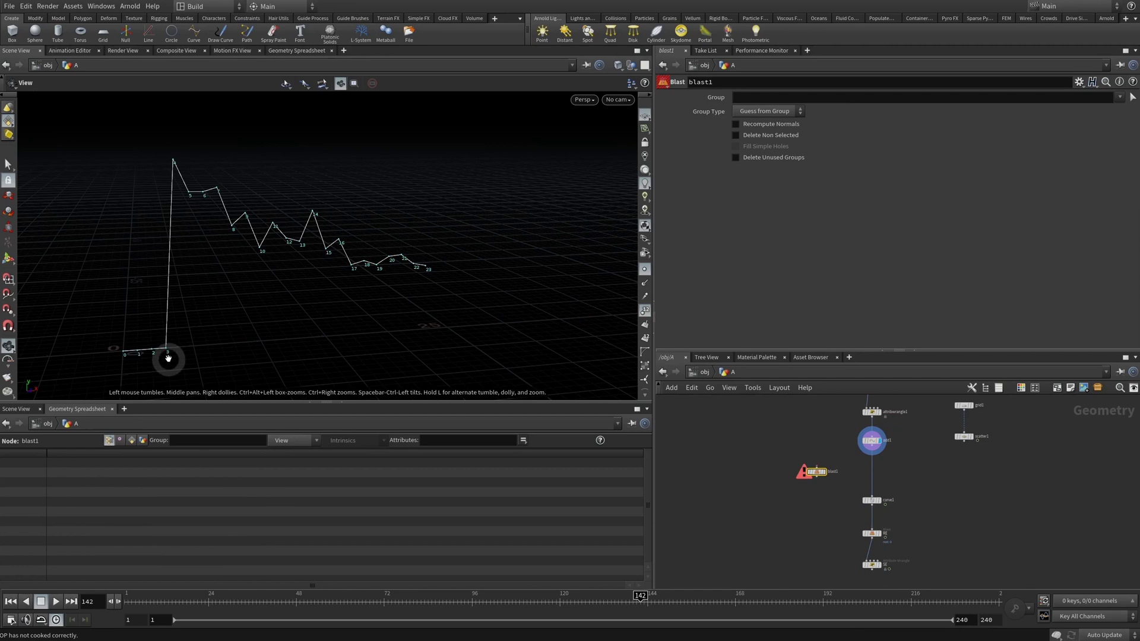
left_click(816, 467)
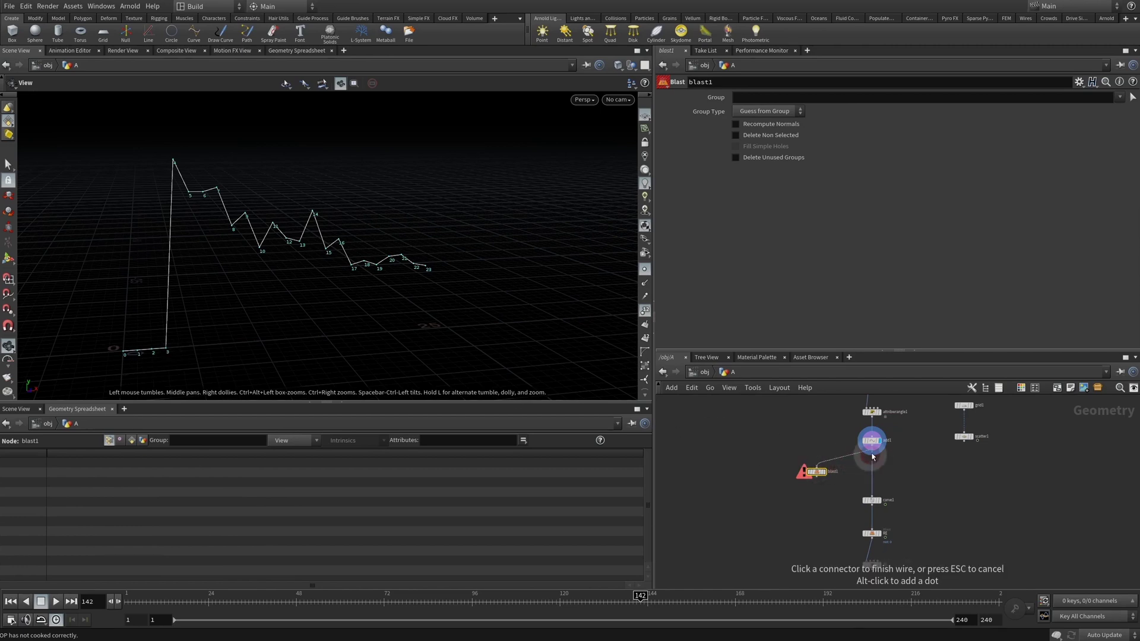
left_click(871, 450)
- Set blast1's group type to Points, enter points 0 1 2 3 as the group to delete, and display the node
left_click_drag(811, 440, 791, 500)
left_click(768, 111)
left_click(766, 142)
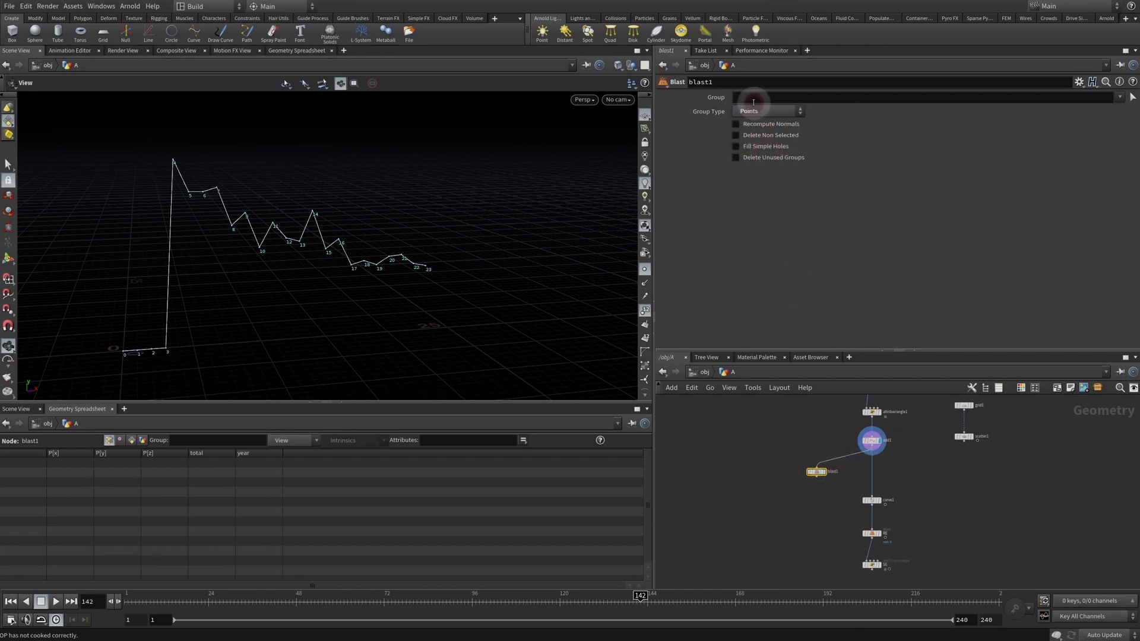
left_click(753, 98)
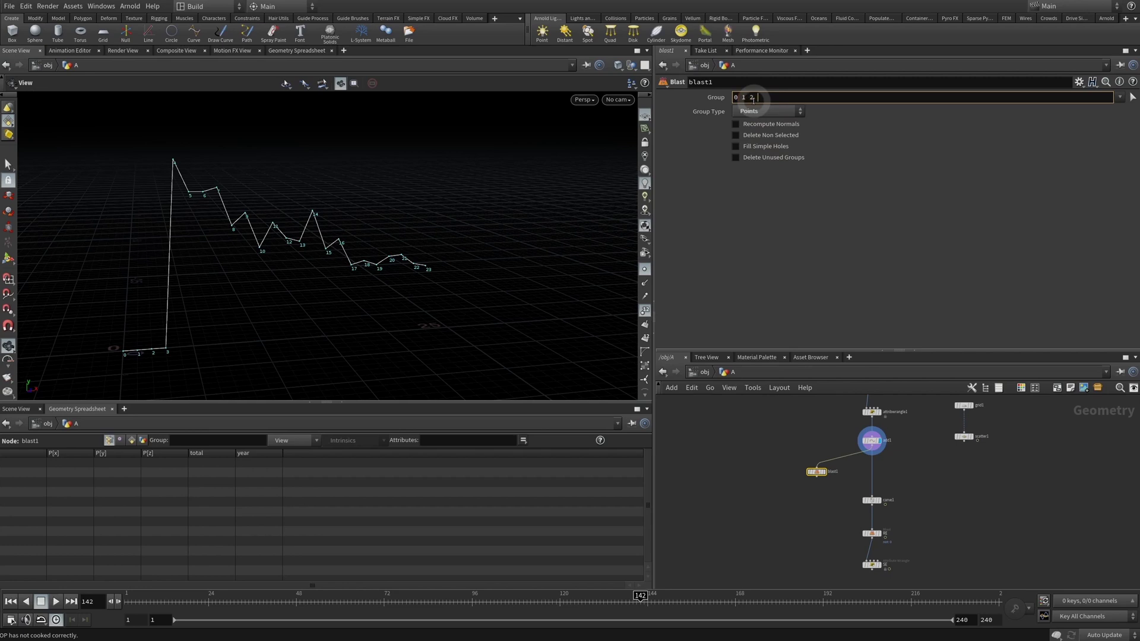
type("0 1 2 3")
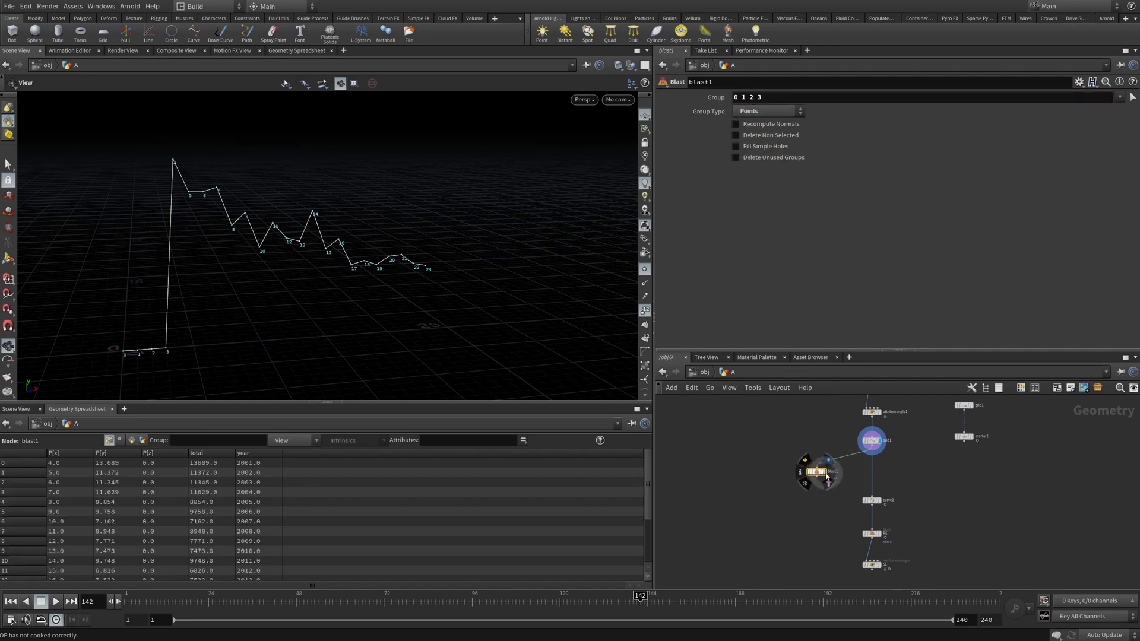
left_click(824, 473)
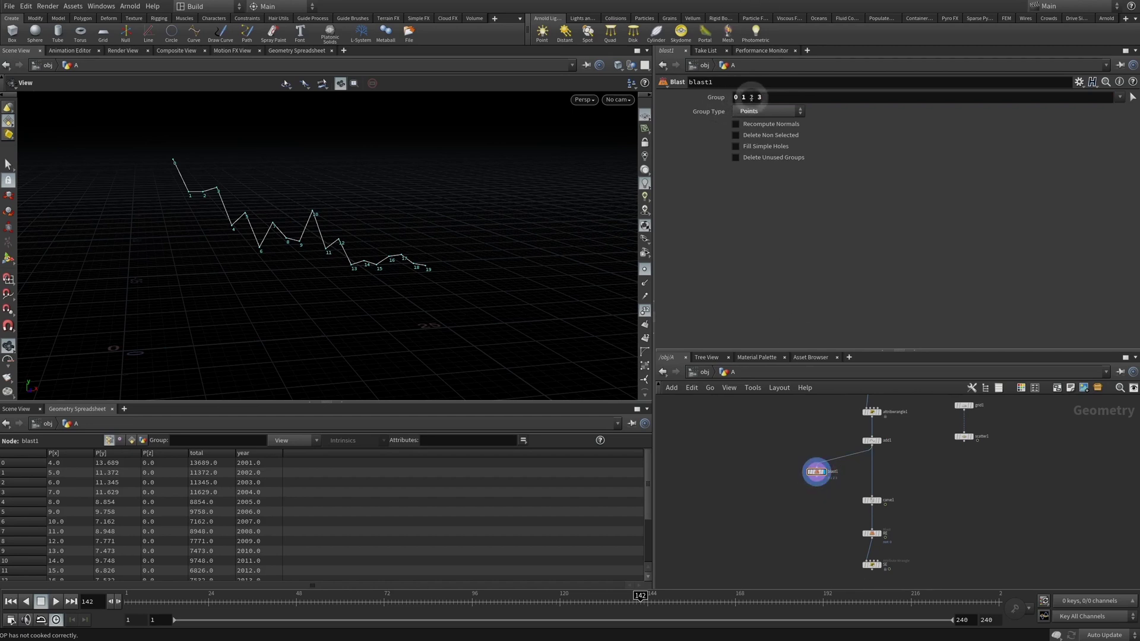
- Inspect the trimmed graph line and wire blast1's output into carve1
left_click_drag(326, 230, 265, 238)
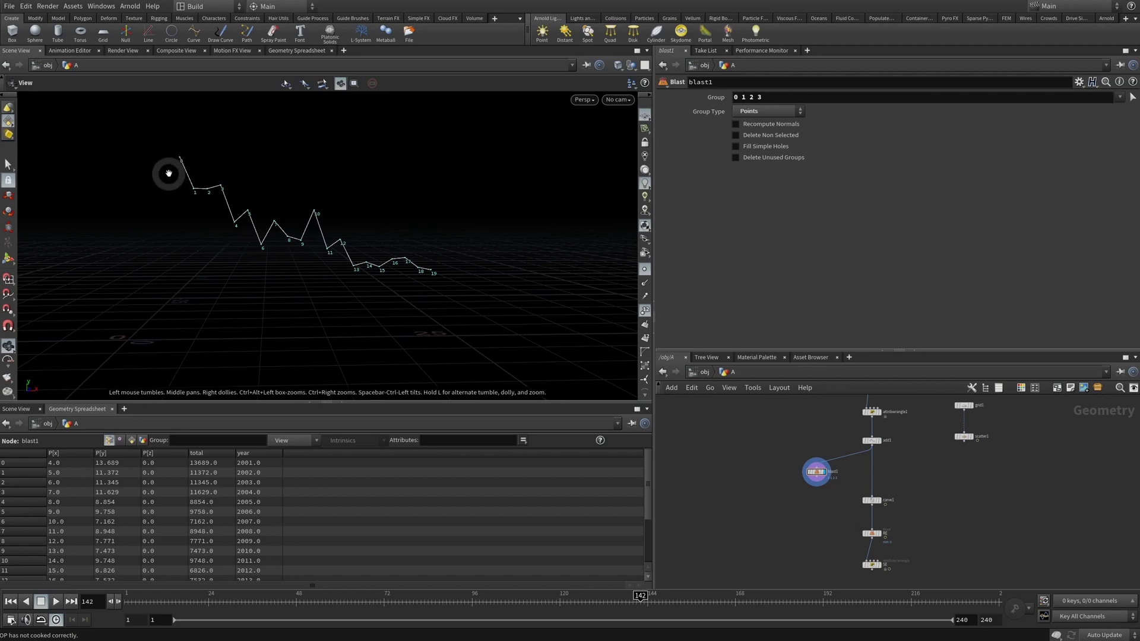
left_click(211, 463)
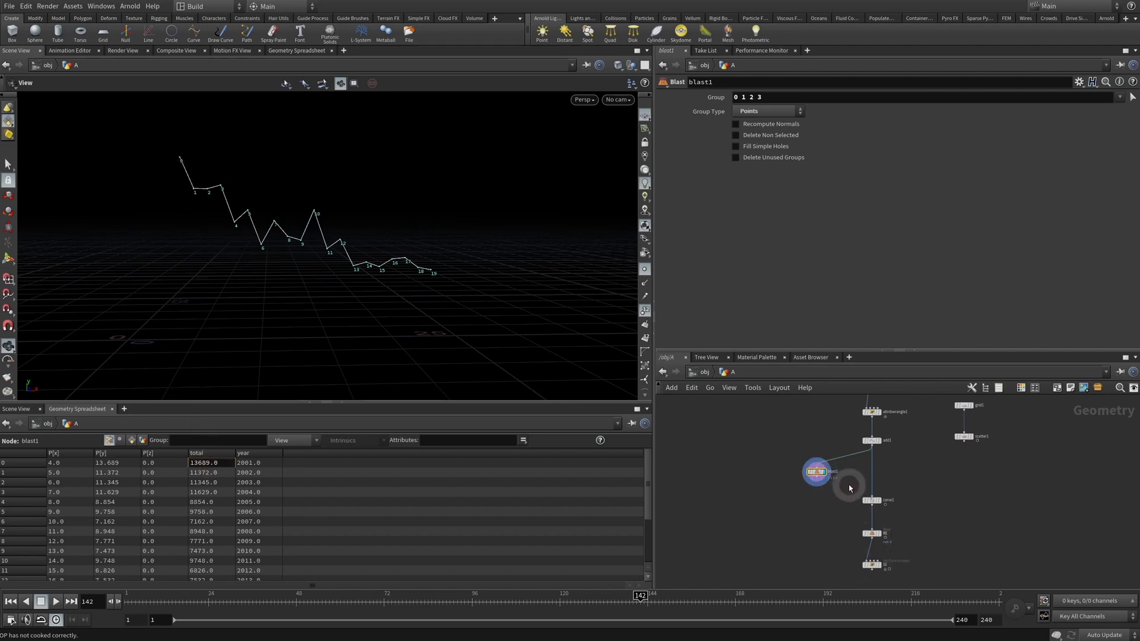
left_click(814, 478)
left_click(867, 492)
scroll(806, 535, "down", 3)
scroll(806, 538, "up", 3)
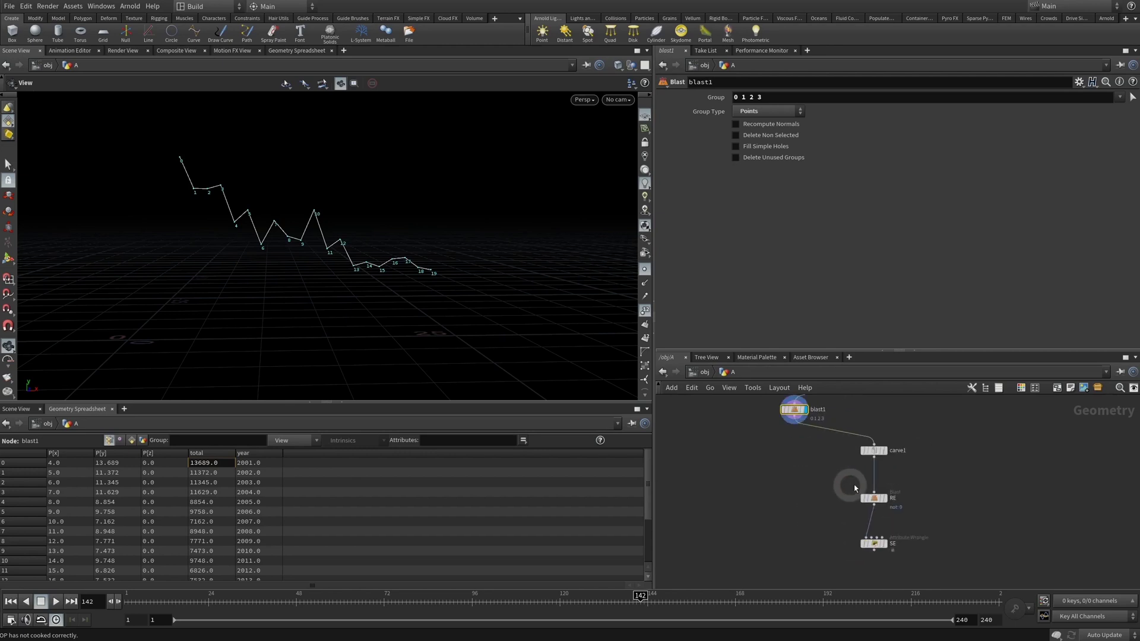
- Display the RE node and play the timeline from frame 1 to check the point's motion along the trimmed line
left_click(901, 528)
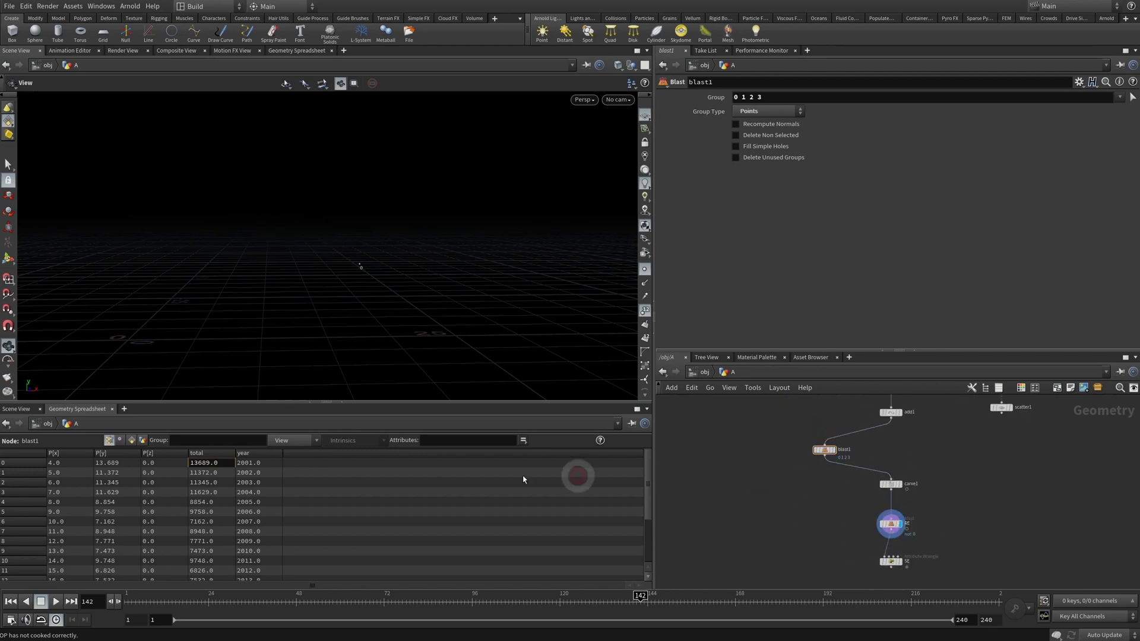
left_click(131, 600)
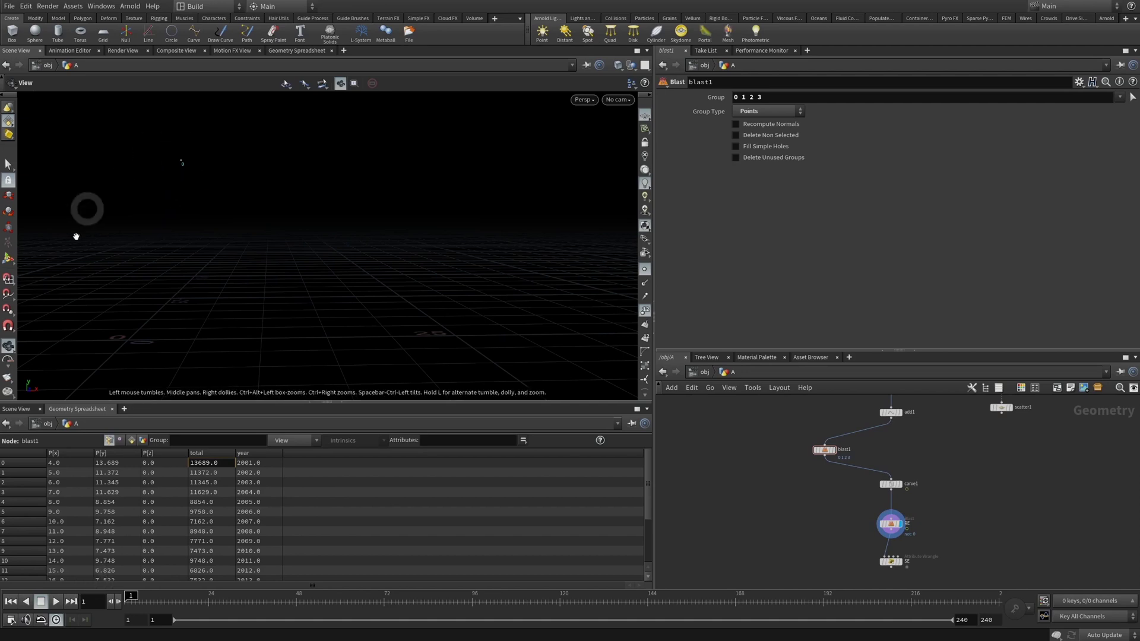
left_click(55, 602)
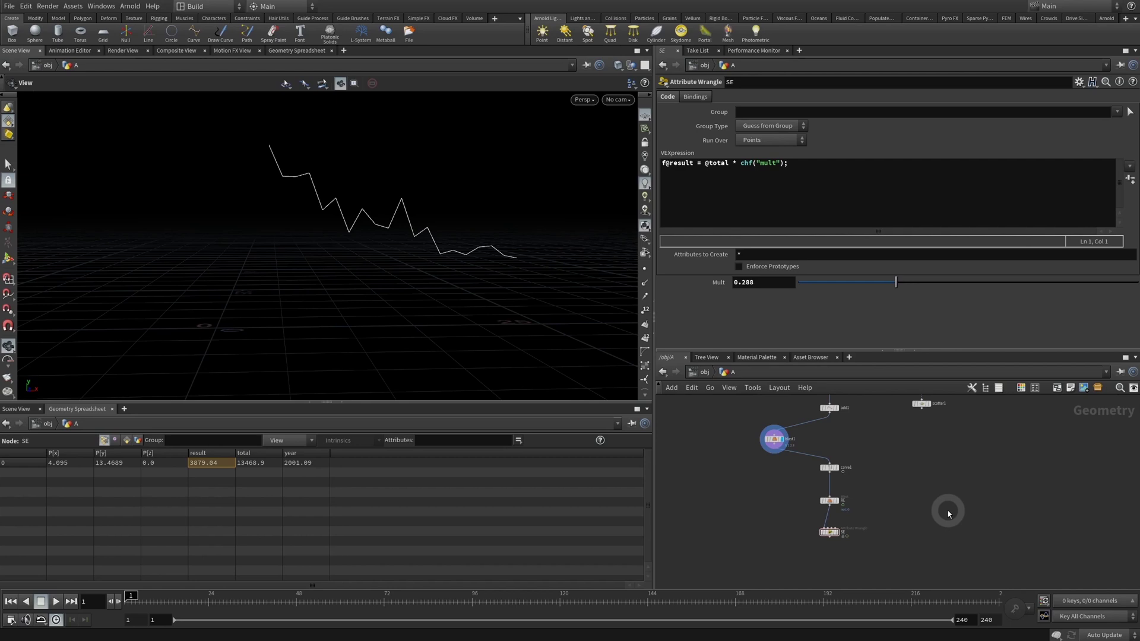
- Place two new Add nodes side by side in the empty network area beside scatter1
scroll(879, 470, "down", 3)
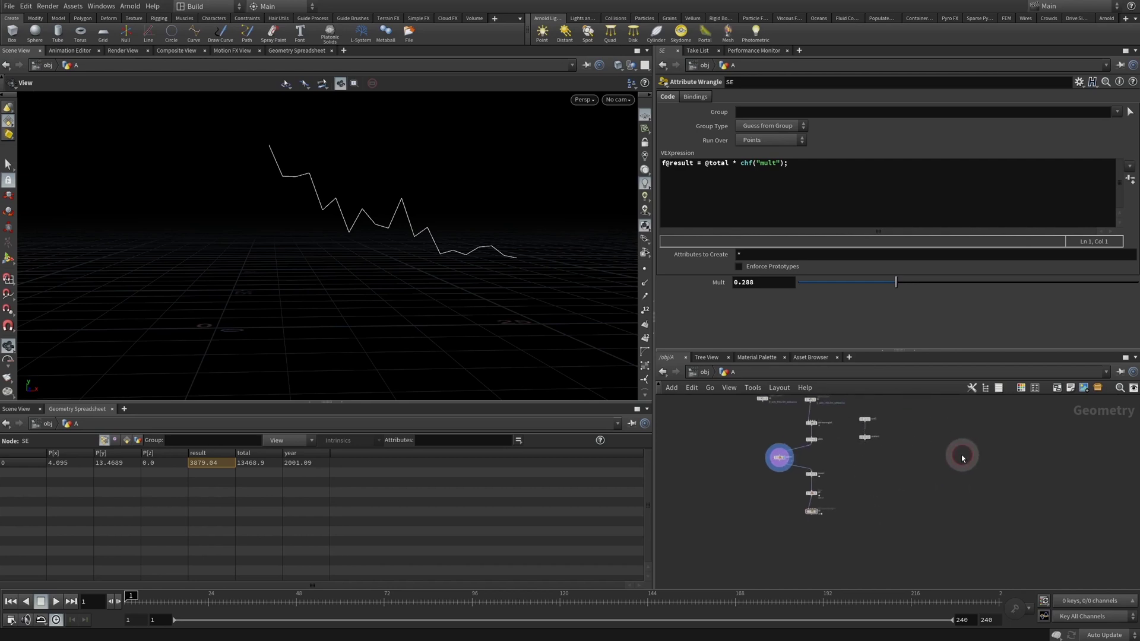
key("Tab")
type("add")
key("Return")
left_click(946, 422)
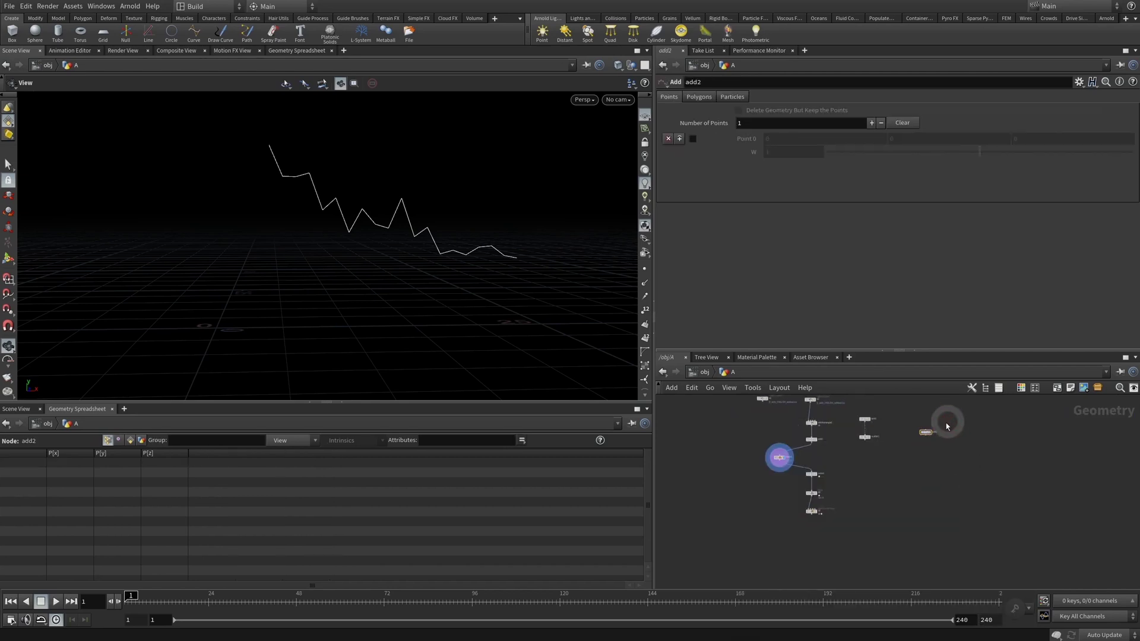
scroll(946, 423, "up", 2)
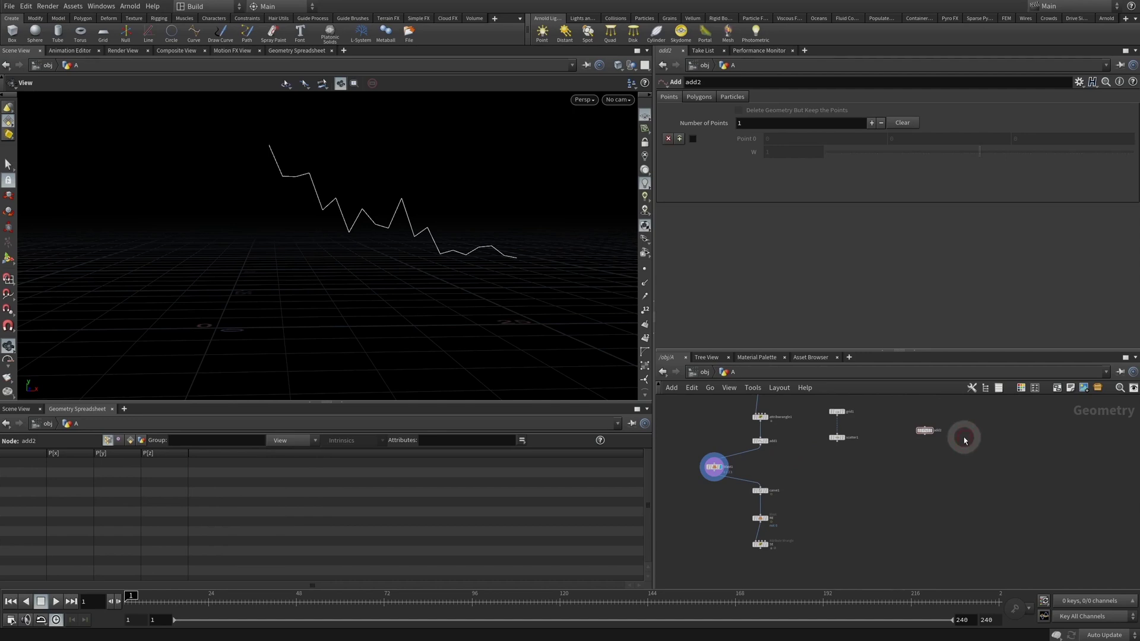
key("Tab")
type("add")
key("Return")
left_click(964, 437)
scroll(941, 450, "up", 2)
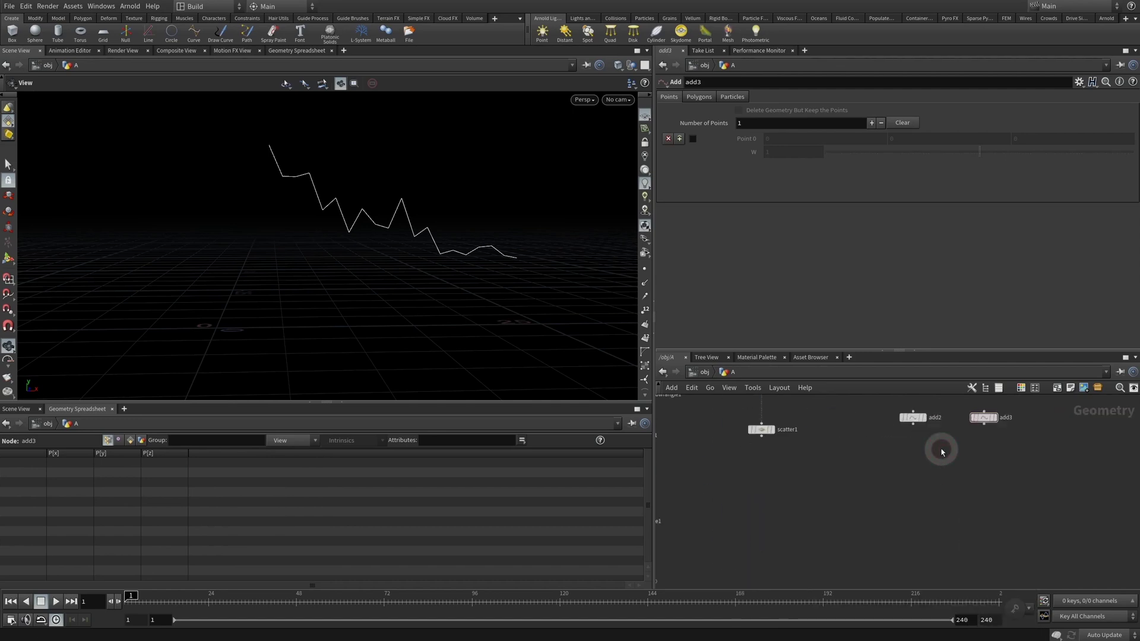
- Create a Merge node, enable Point 0 on both new Add nodes, wire them into the merge, and display it
middle_click_drag(941, 452, 934, 484)
key("Tab")
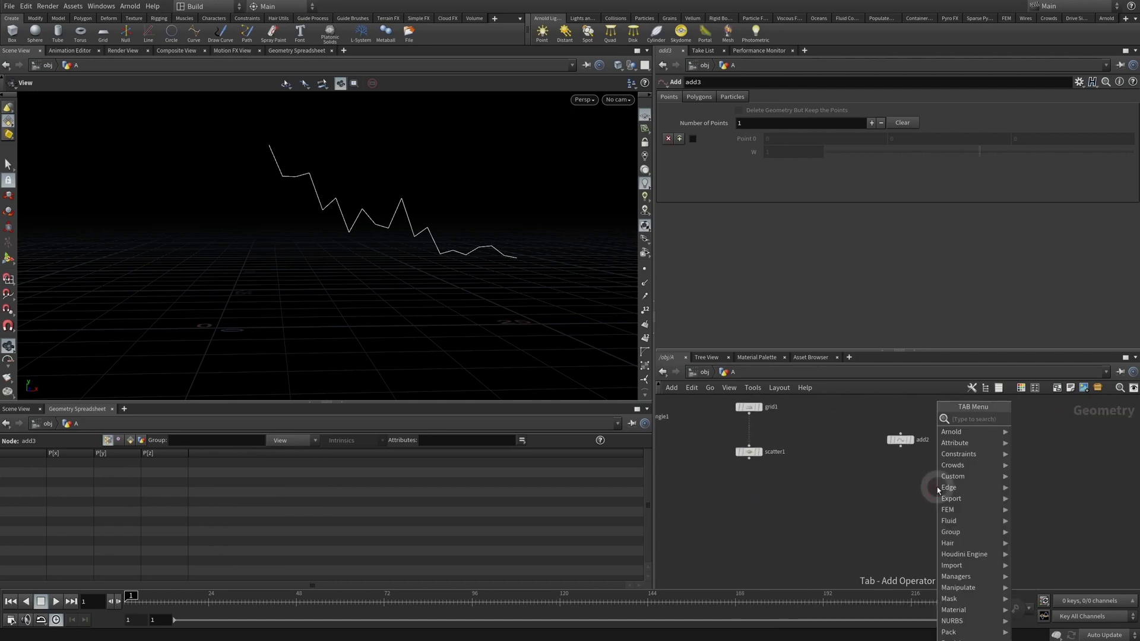
type("merge")
key("Return")
left_click(937, 486)
left_click(901, 439)
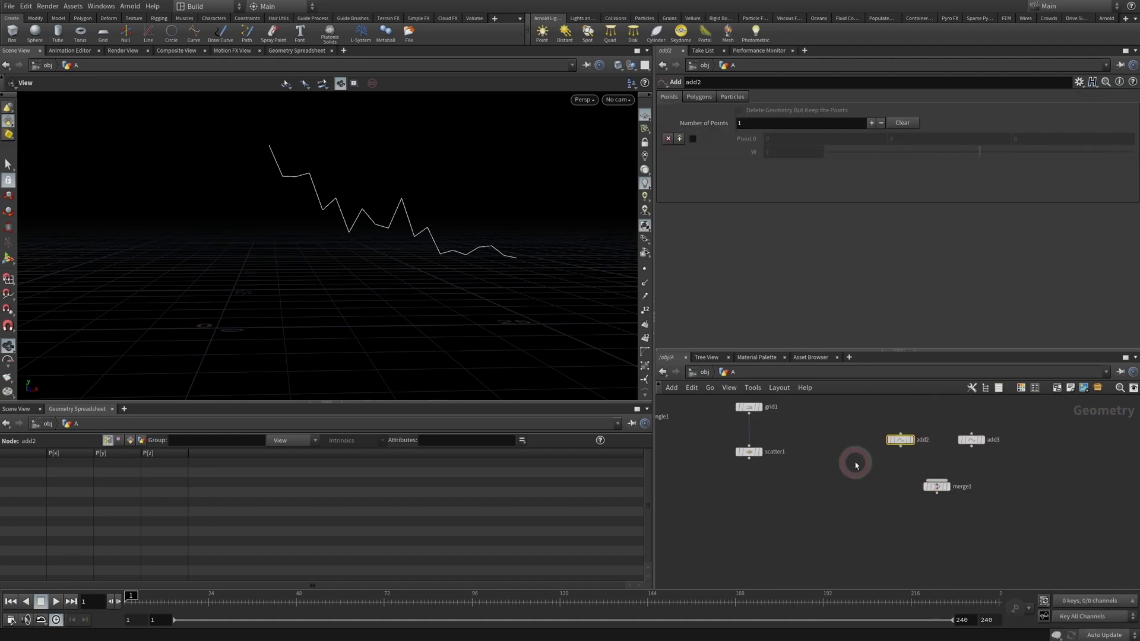
left_click(971, 440)
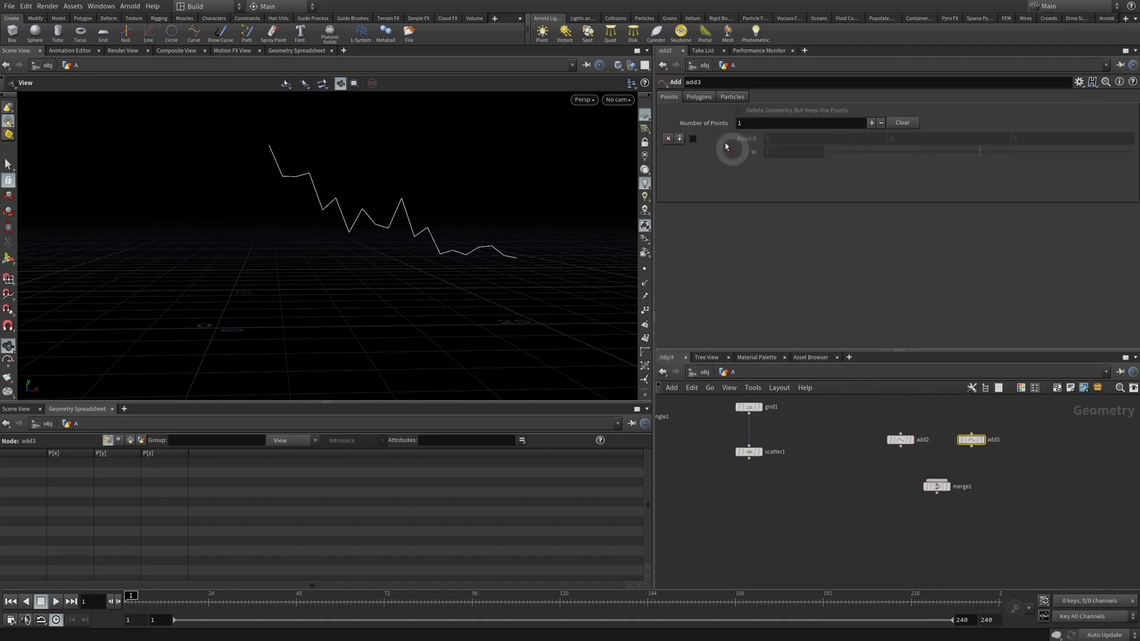
left_click(692, 139)
left_click_drag(901, 447, 951, 485)
left_click(948, 487)
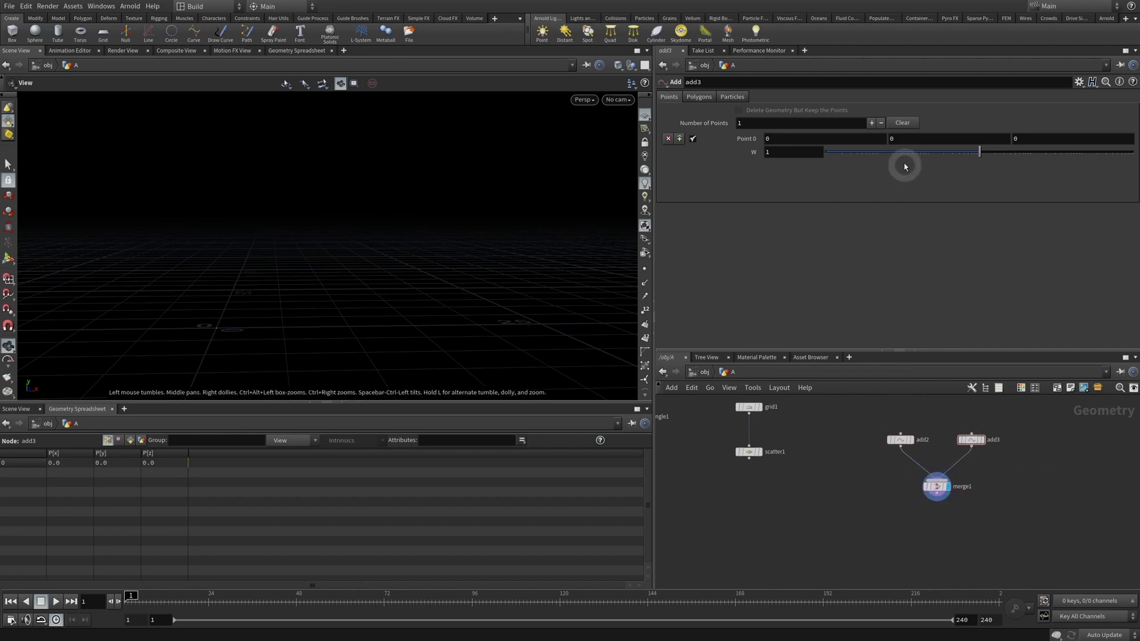
- Set the Y position of add3's Point 0 to 1 and turn on point display and point numbers
left_click_drag(996, 423, 944, 461)
left_click(899, 141)
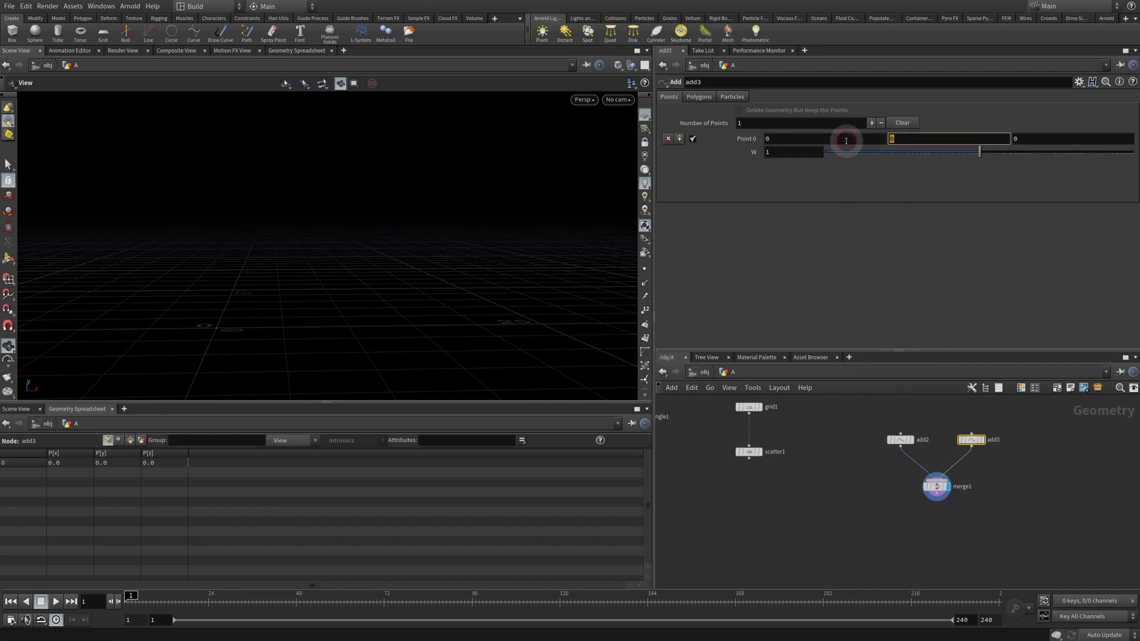
type("1")
key("Return")
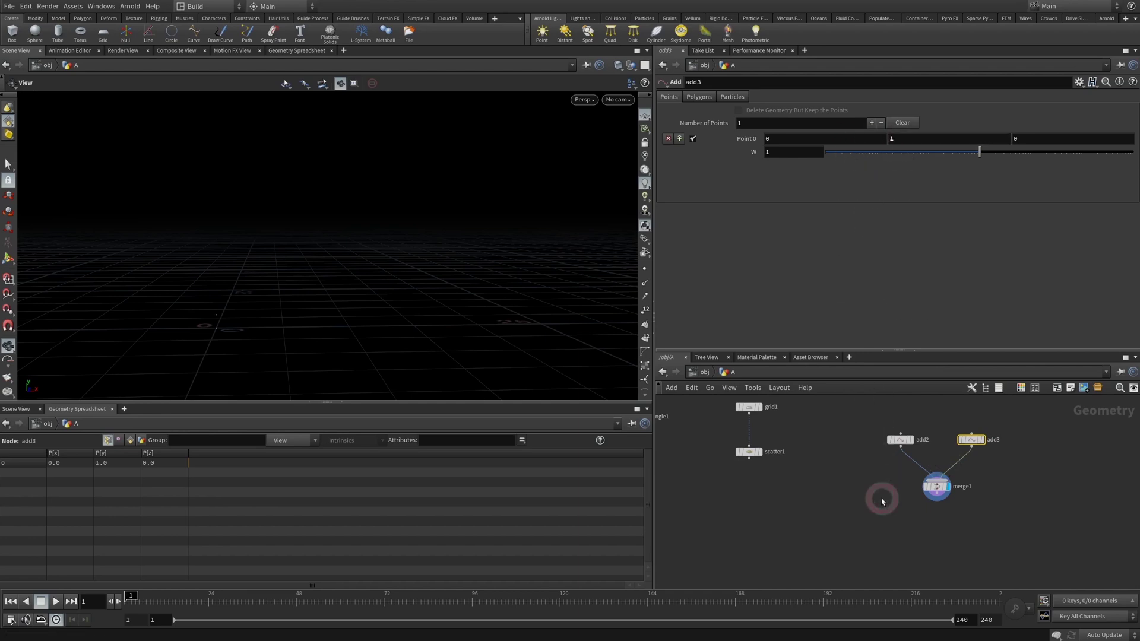
left_click(645, 269)
left_click(645, 310)
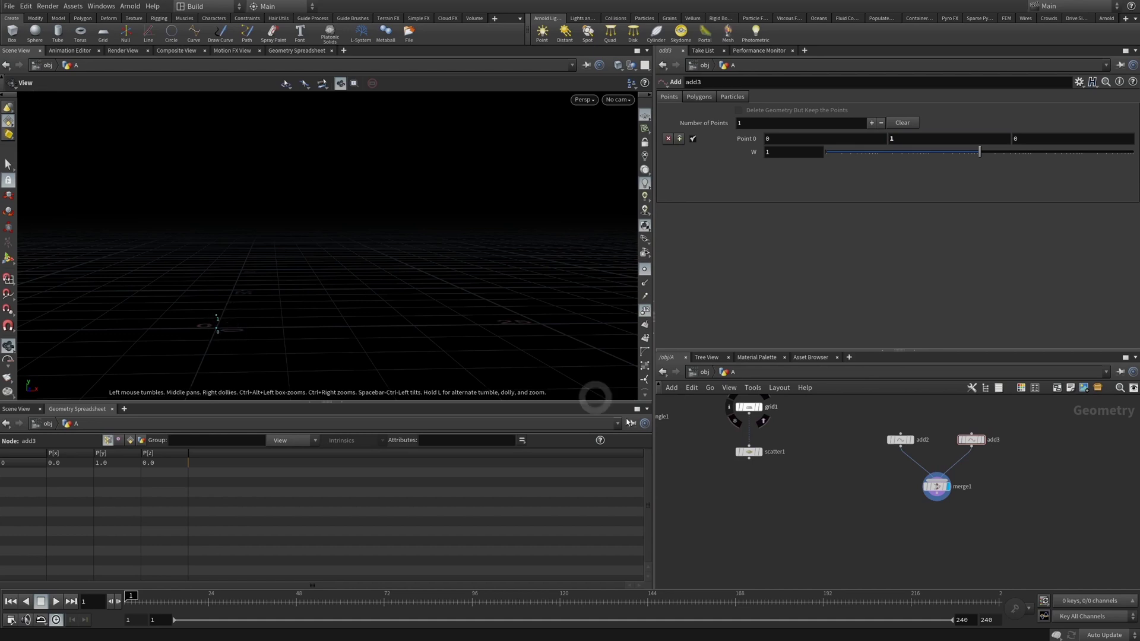
- Add another Add node below merge1, wire it from the merge, display it, and set its polygons to be built By Group
middle_click_drag(965, 536, 954, 502)
key("Tab")
type("add")
key("Return")
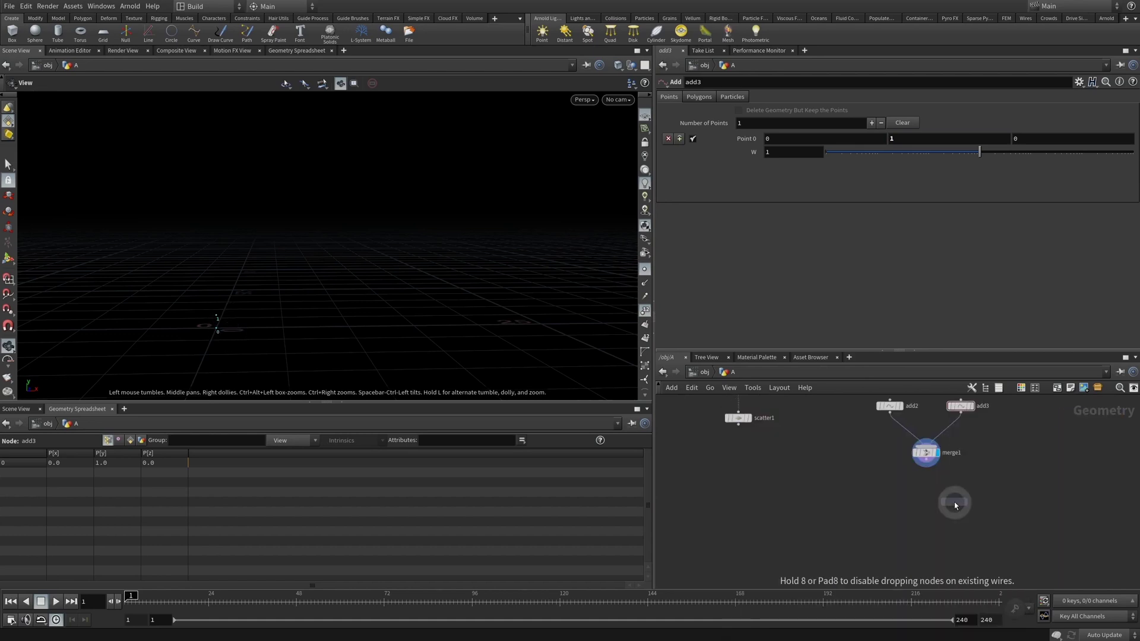
left_click(943, 490)
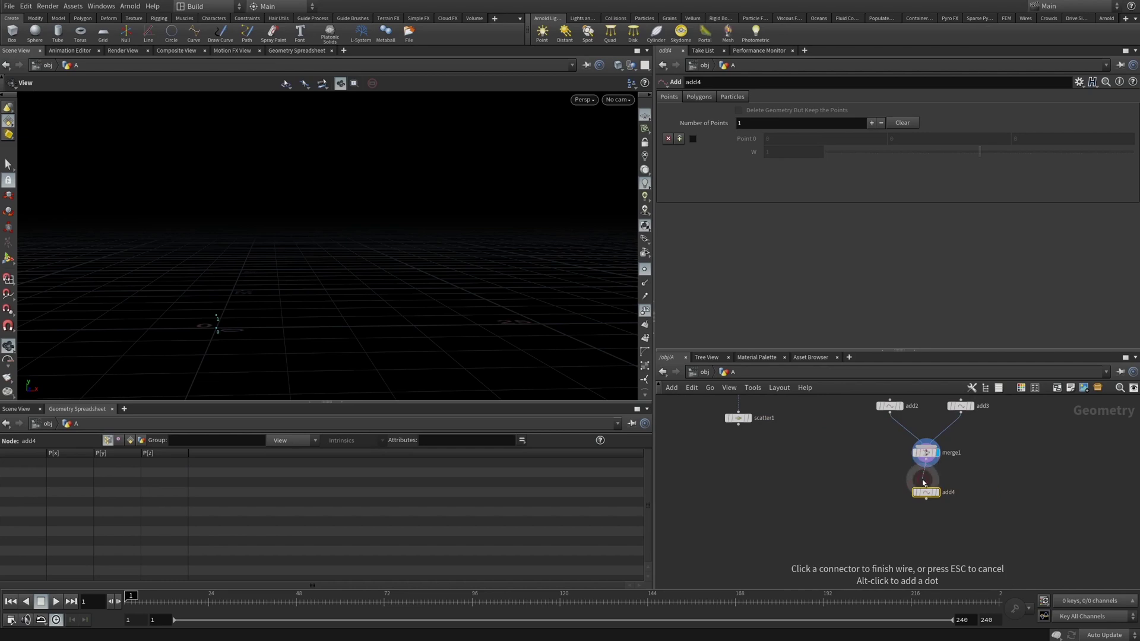
left_click(938, 493)
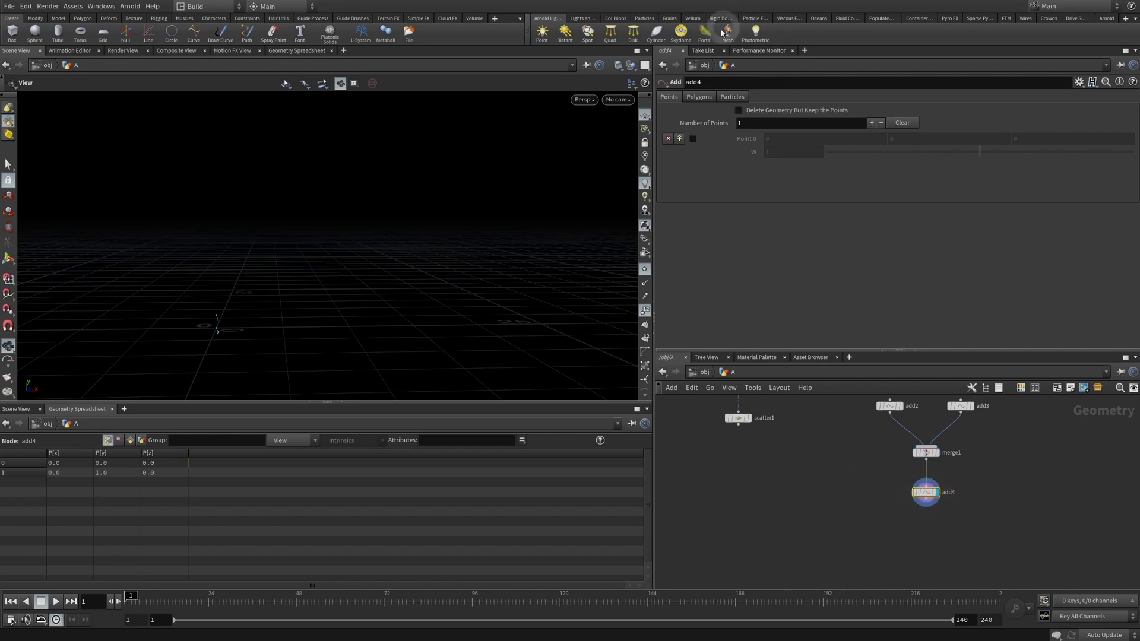
left_click(699, 97)
left_click(723, 125)
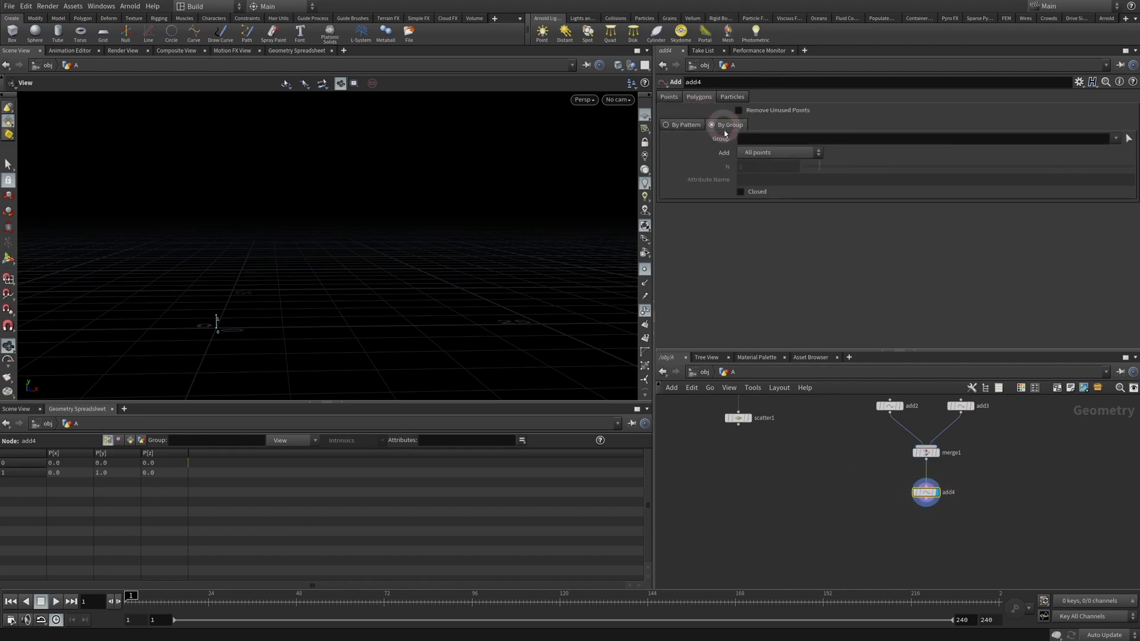
- Try raising the Y position of add3's Point 0 to 1.92 to test the line's length
left_click(834, 409)
scroll(873, 480, "down", 1)
left_click(946, 440)
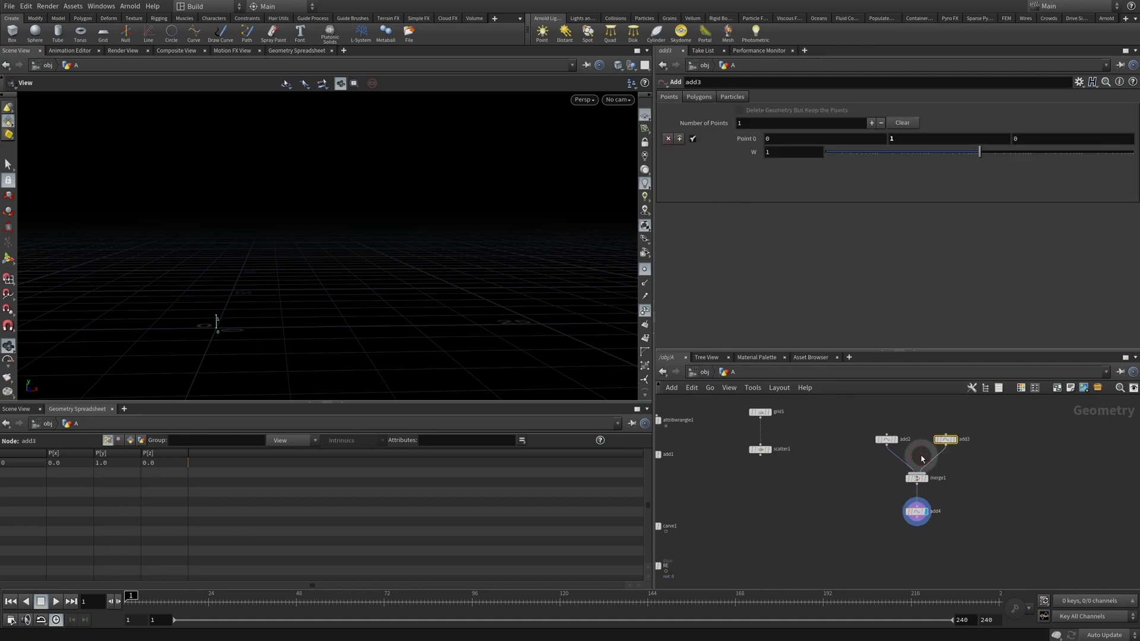
scroll(844, 526, "down", 3)
middle_click_drag(844, 526, 848, 496)
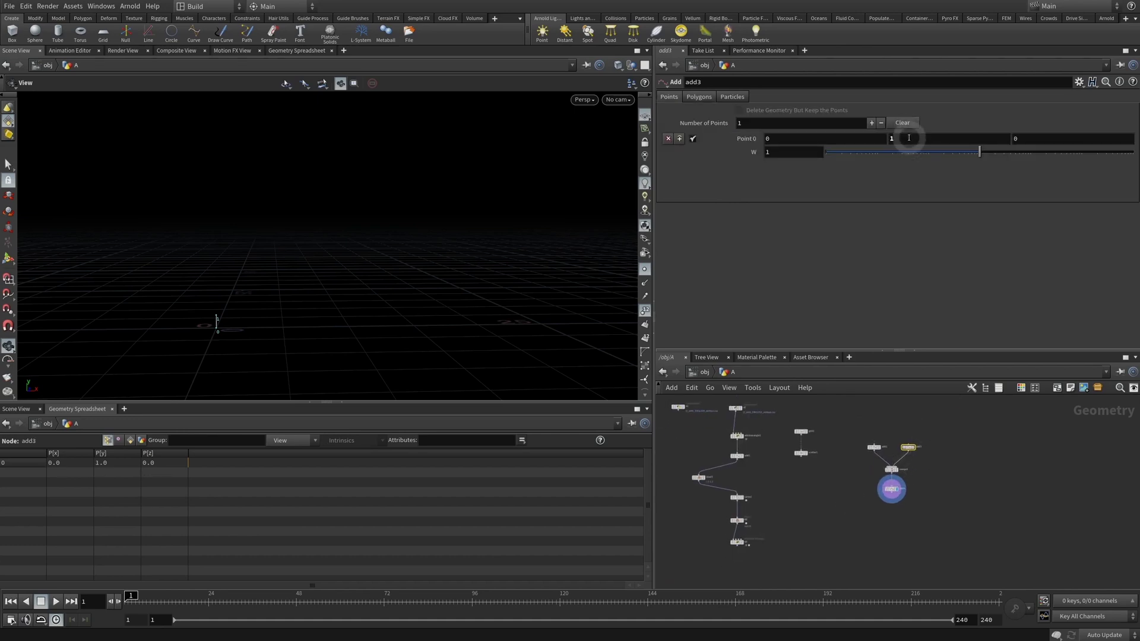
left_click(881, 138)
middle_click_drag(916, 138, 901, 158)
left_click_drag(915, 143, 892, 139)
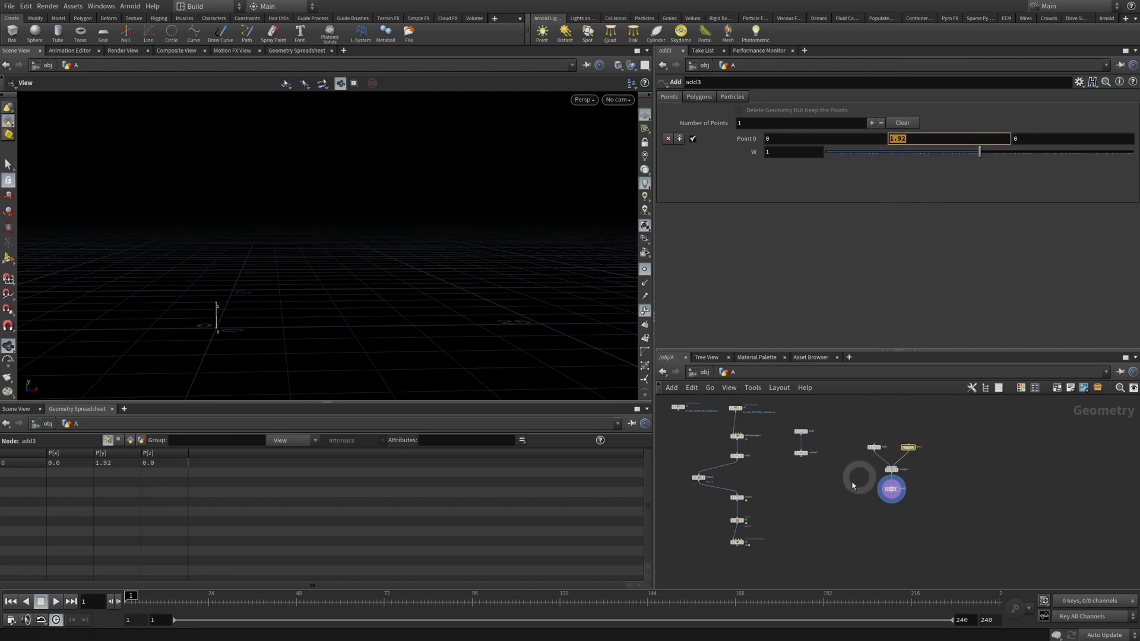
- Check SE's result attribute and drive the Y position of add3's Point 0 with point("../SE",0,"result",0)
left_click_drag(781, 535, 705, 557)
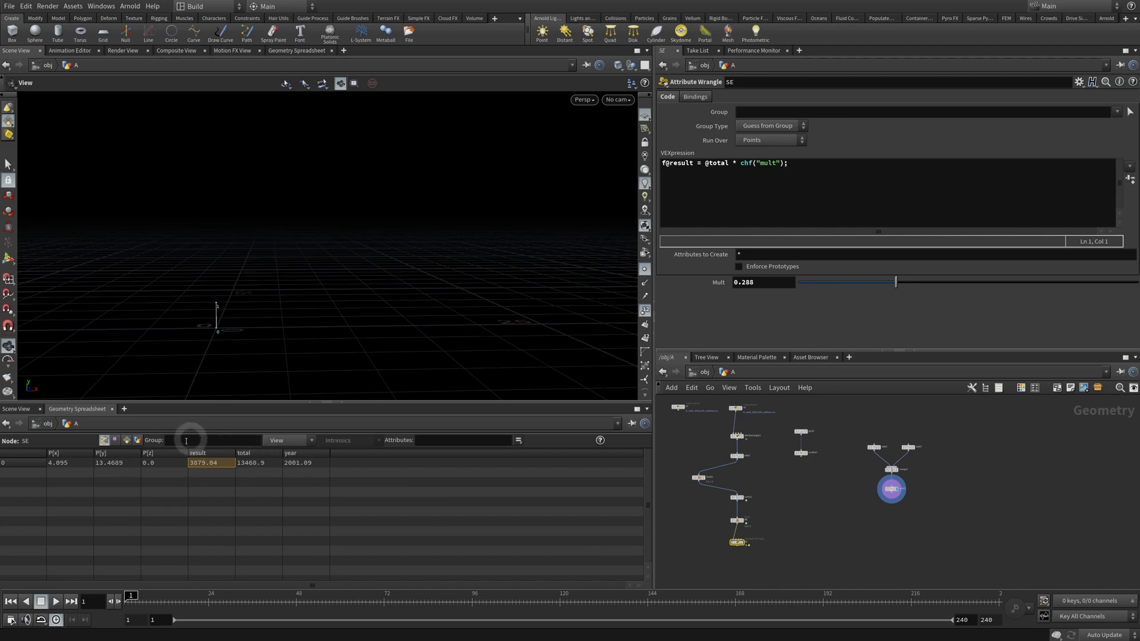
left_click_drag(950, 428, 883, 475)
left_click(954, 140)
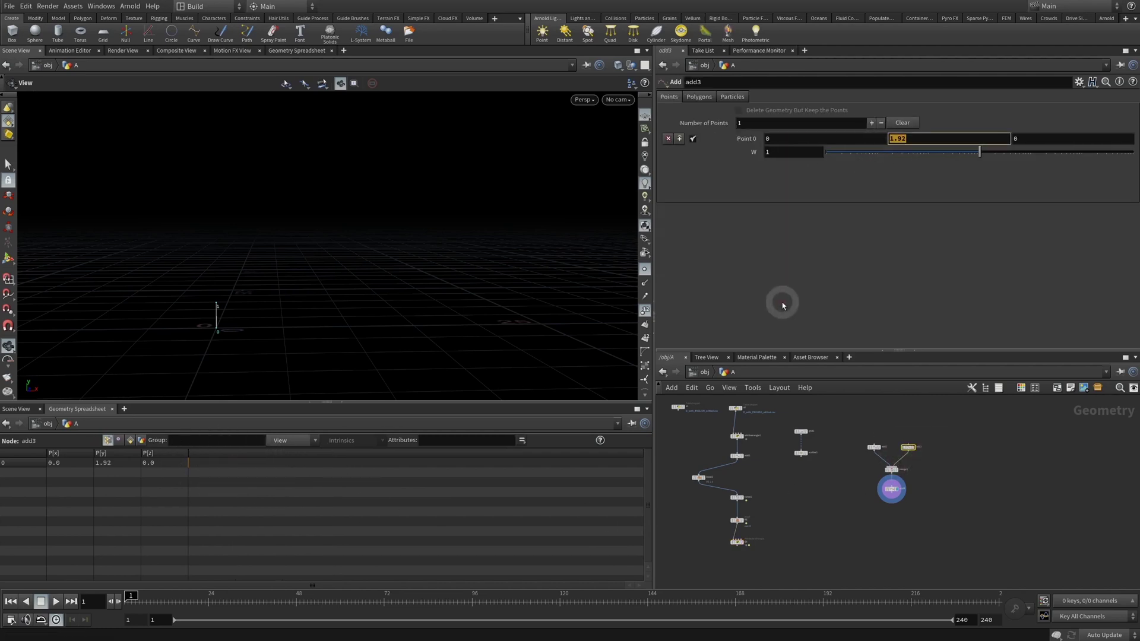
type("point()")
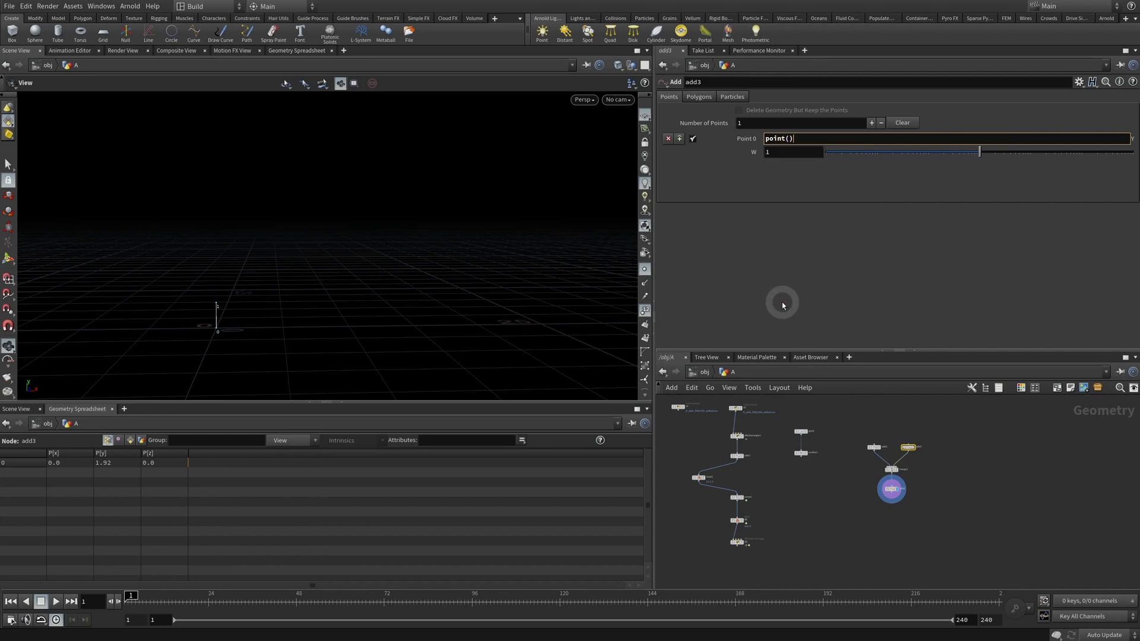
type("\"../")
scroll(738, 478, "up", 3)
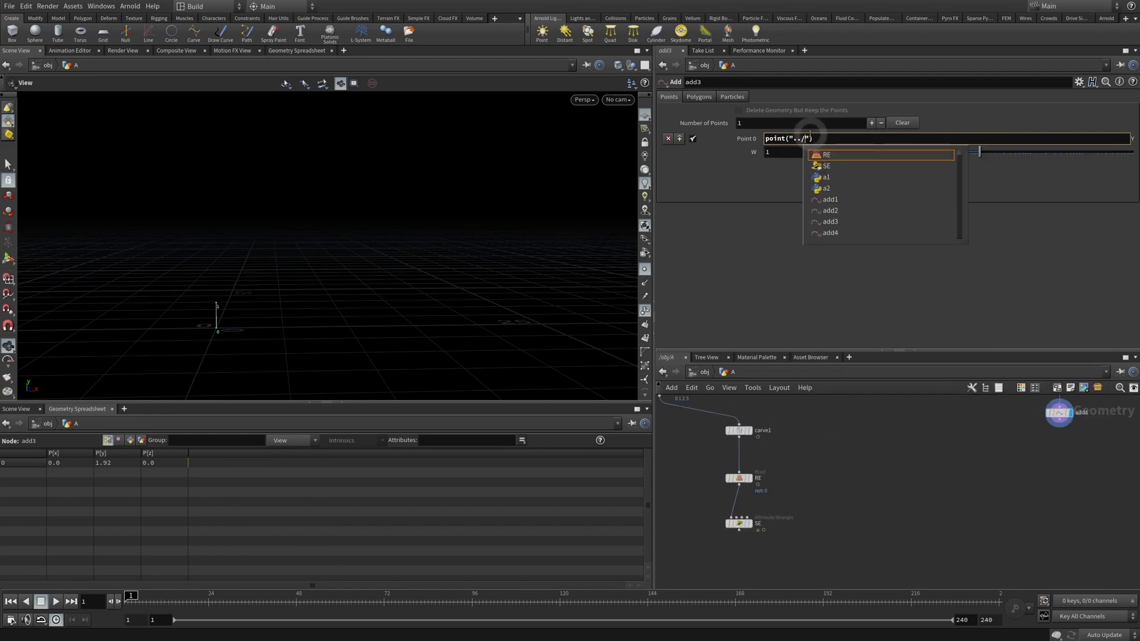
key("BackSpace")
type("SE\",0,")
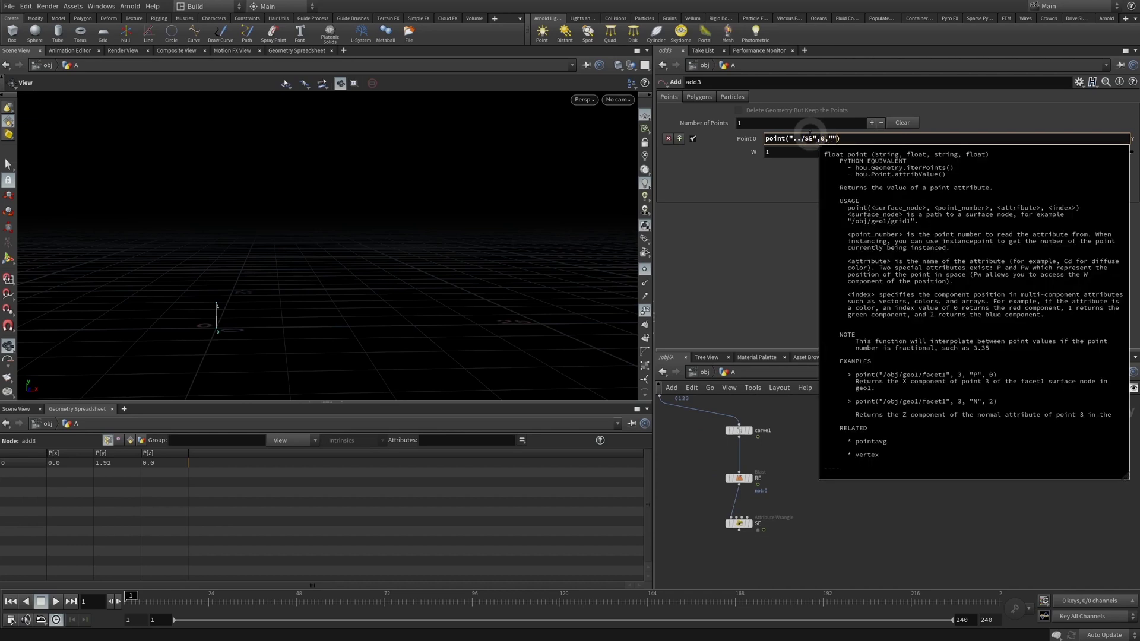
key("Left")
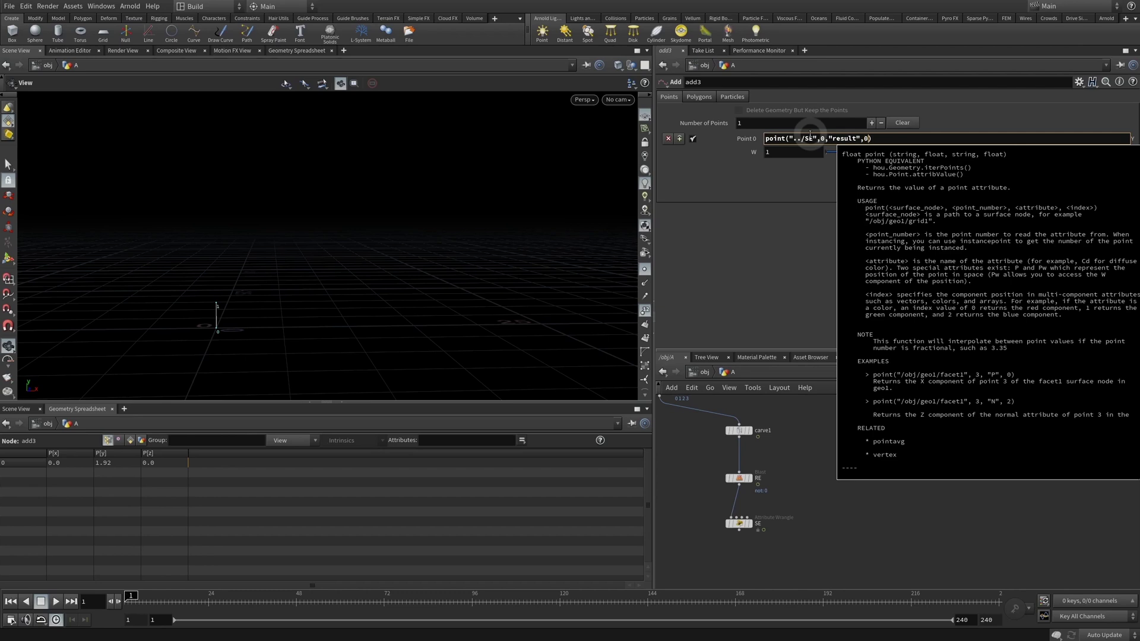
left_click(908, 532)
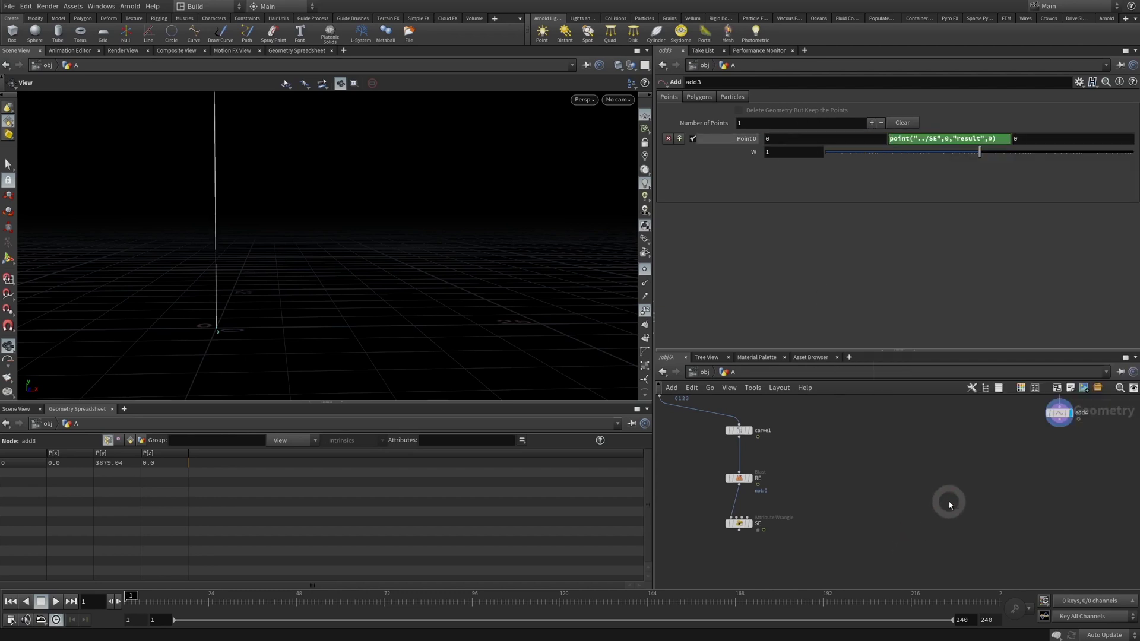
- Set the Mult value of the SE attribute wrangle to 0.0005
key("h")
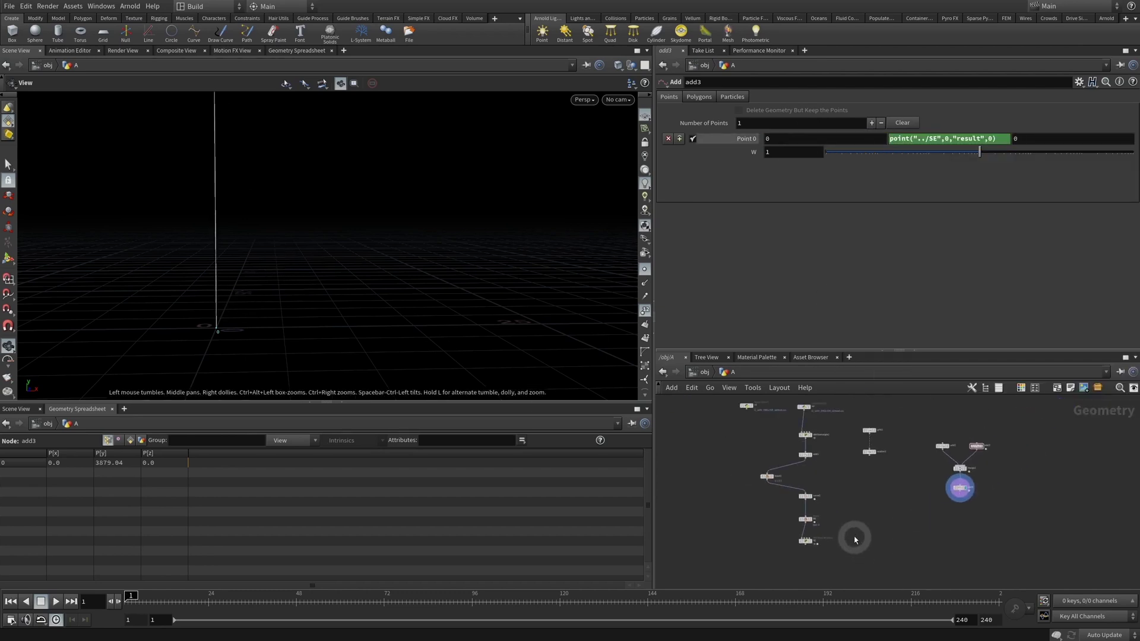
left_click(805, 541)
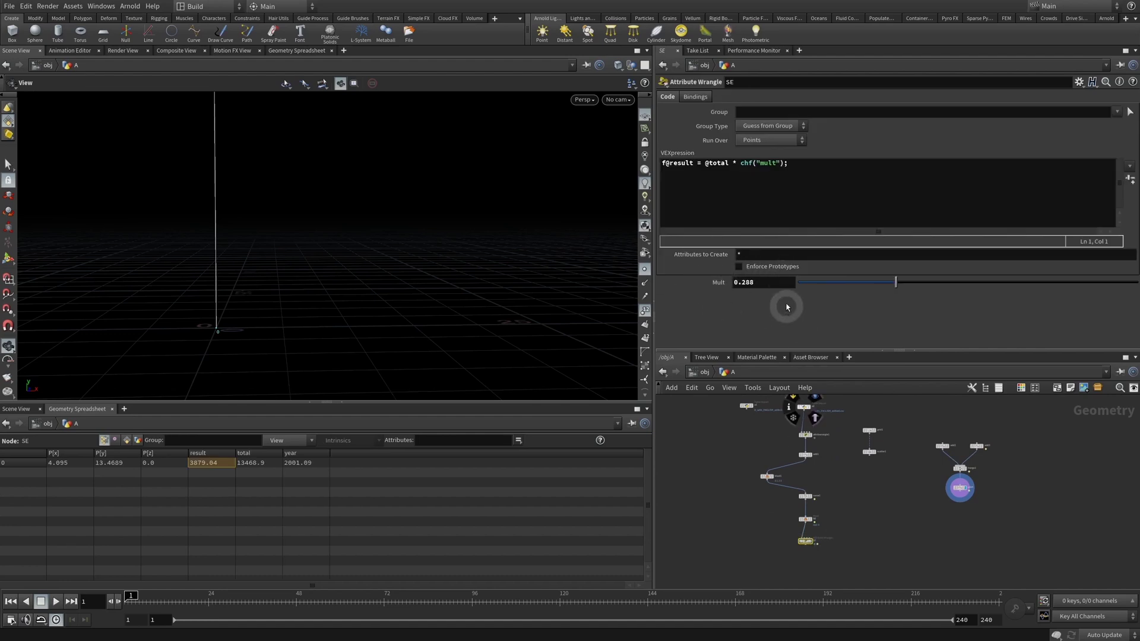
left_click_drag(894, 283, 866, 287)
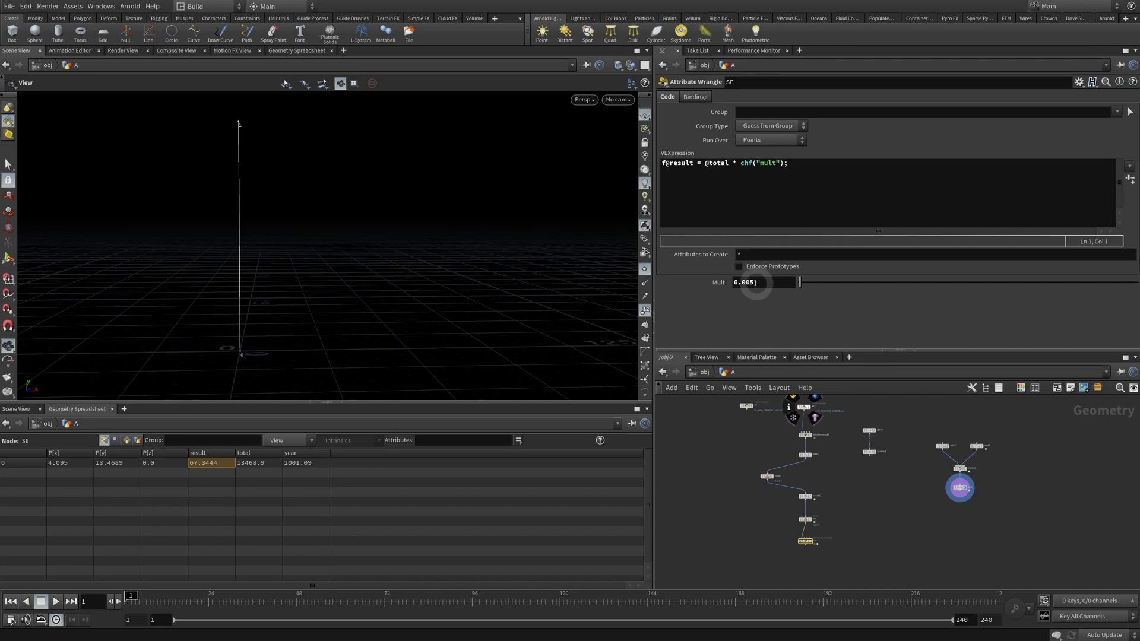
left_click(756, 283)
left_click(924, 527)
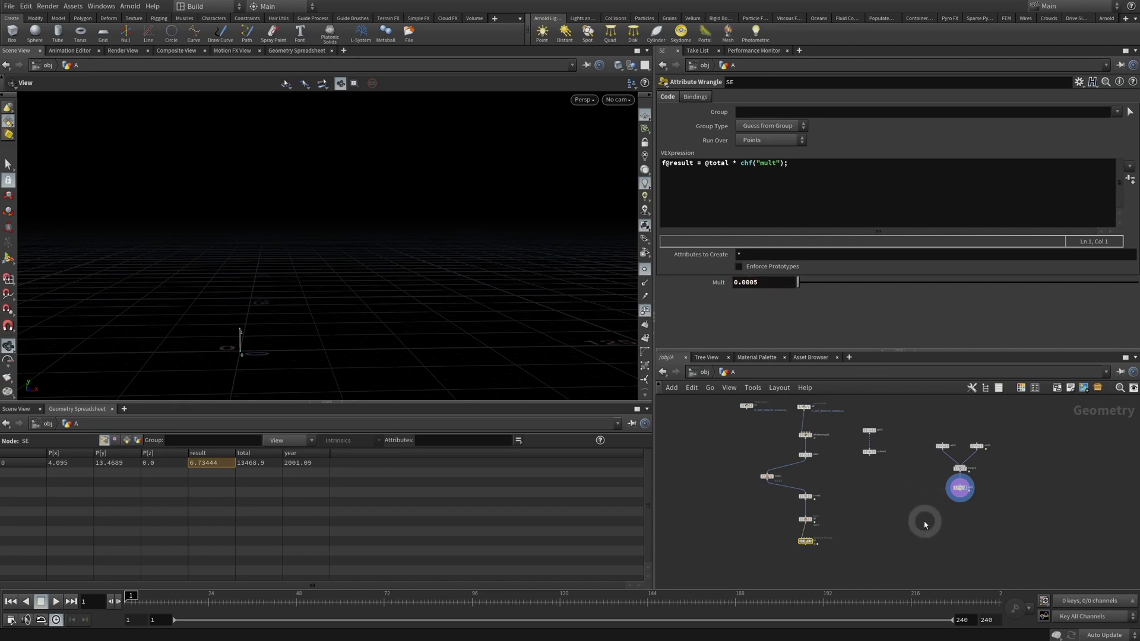
- Show the evaluated Y value of add3's Point 0 and play the timeline to check the line's changing height
left_click_drag(244, 348, 573, 318)
scroll(980, 524, "up", 3)
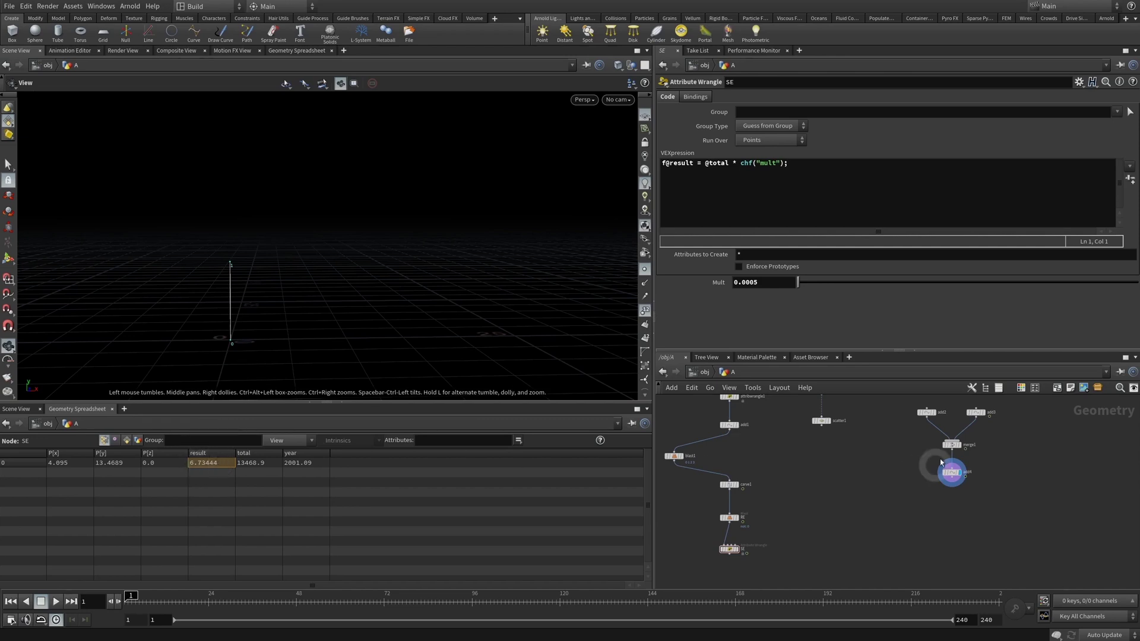
left_click(975, 413)
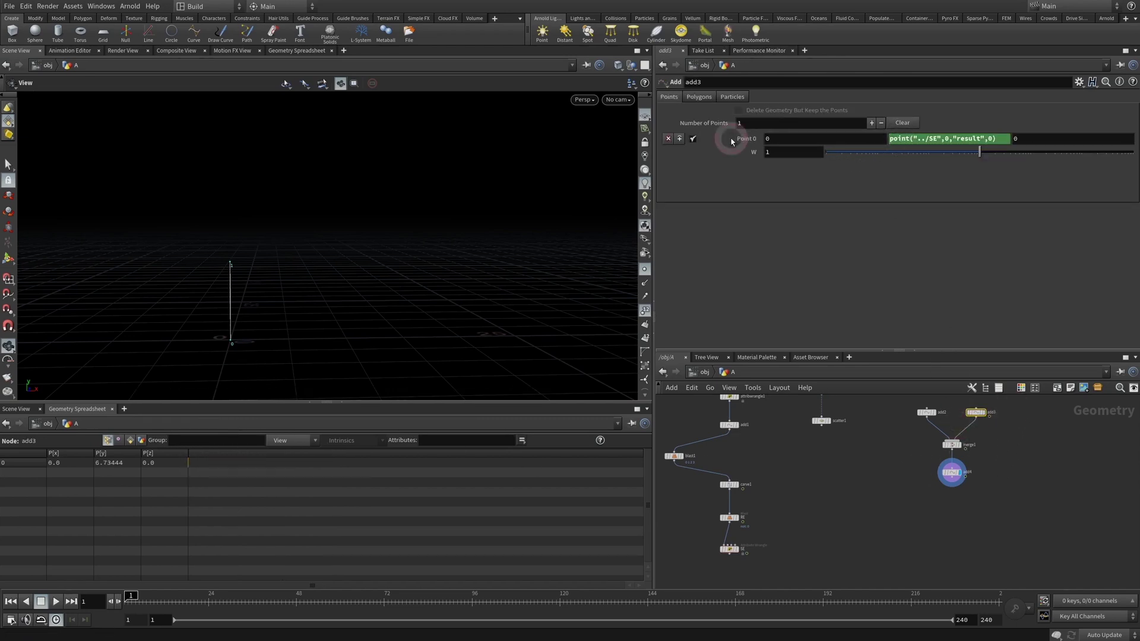
left_click(923, 138)
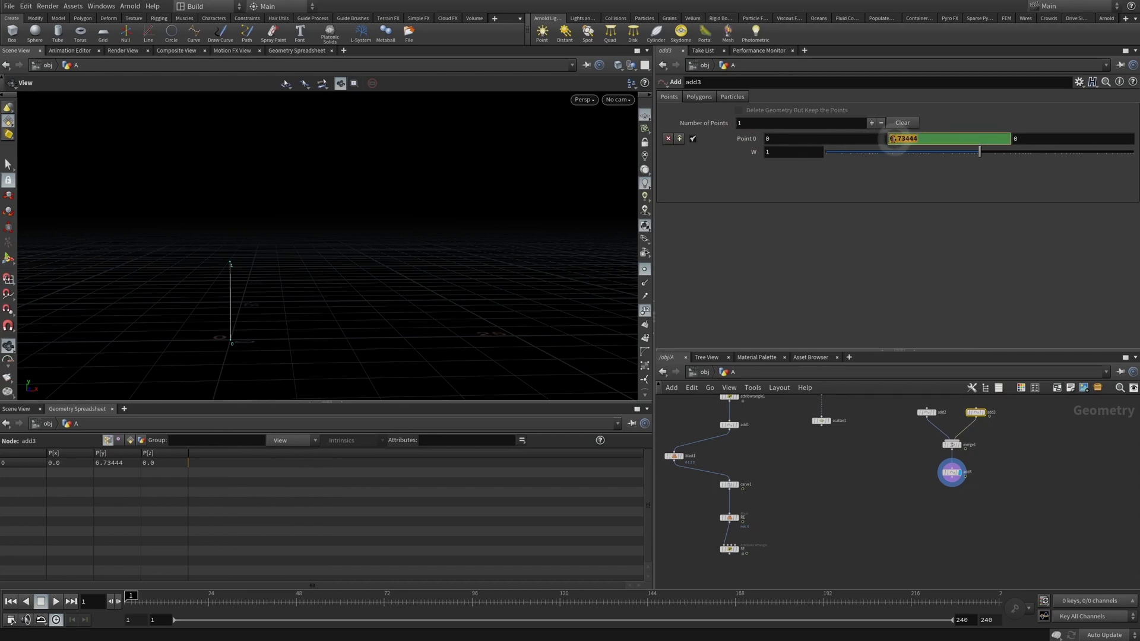
left_click(929, 472)
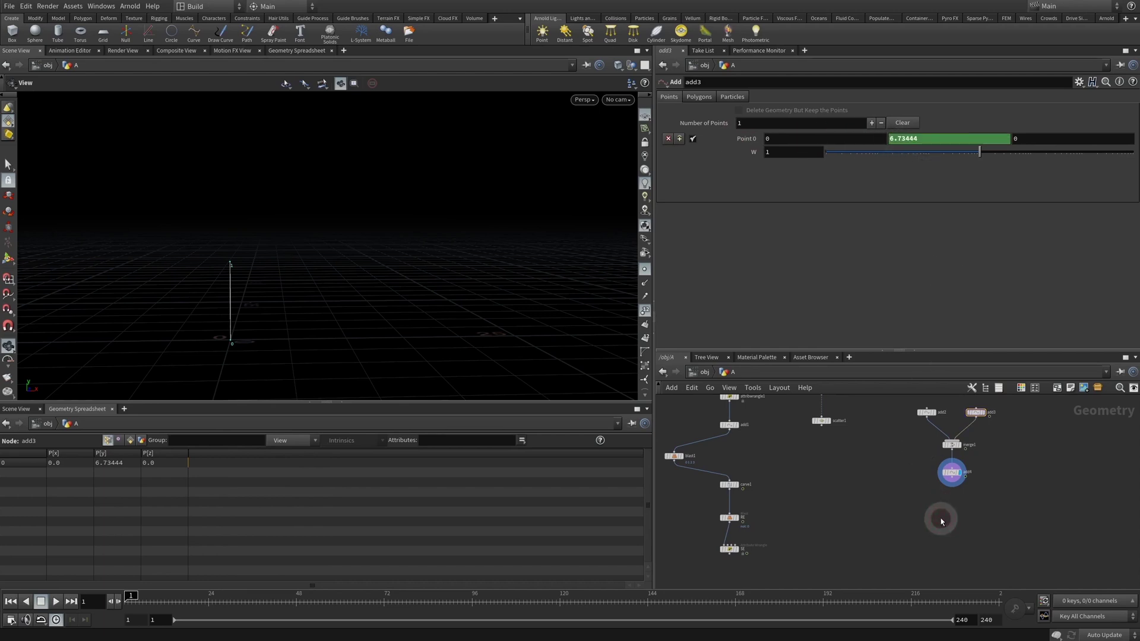
left_click(206, 386)
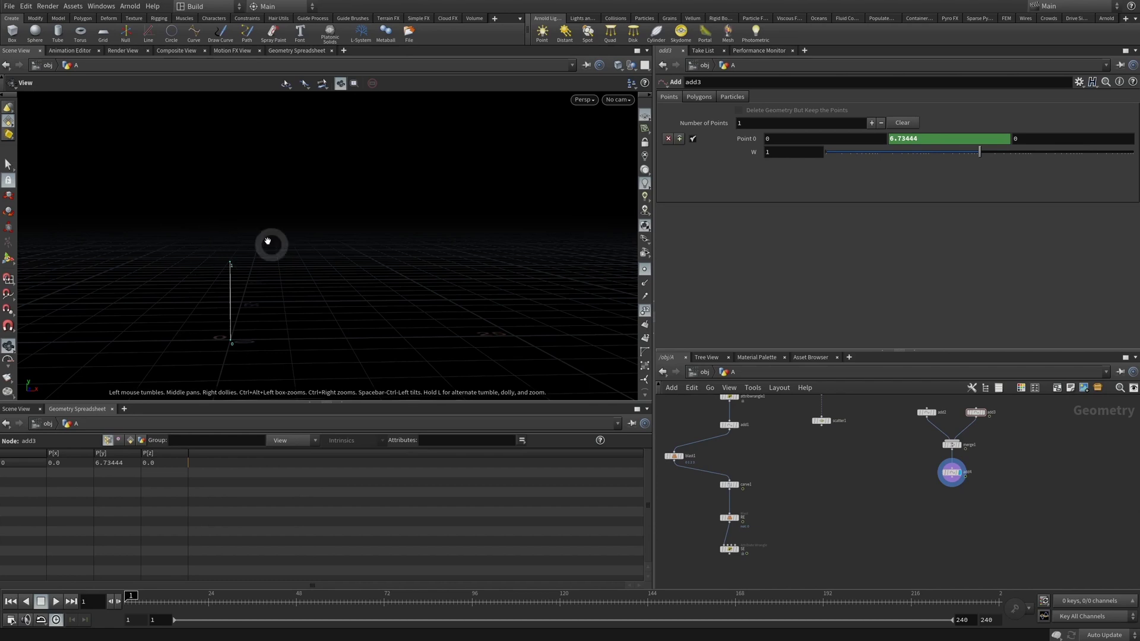
left_click(930, 516)
left_click(56, 601)
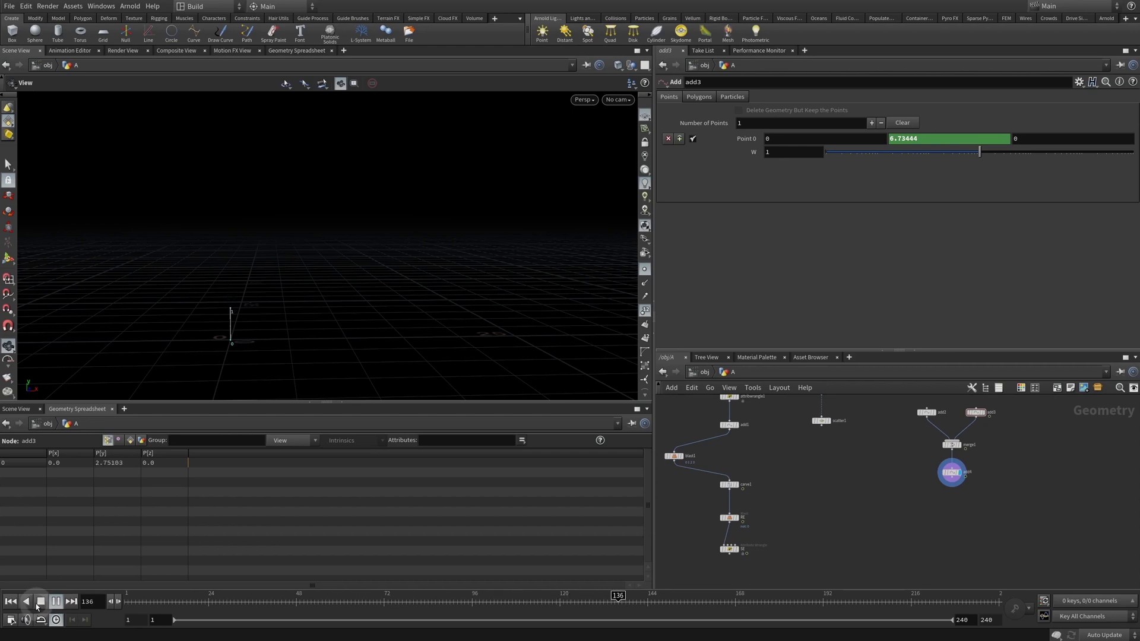
left_click(38, 602)
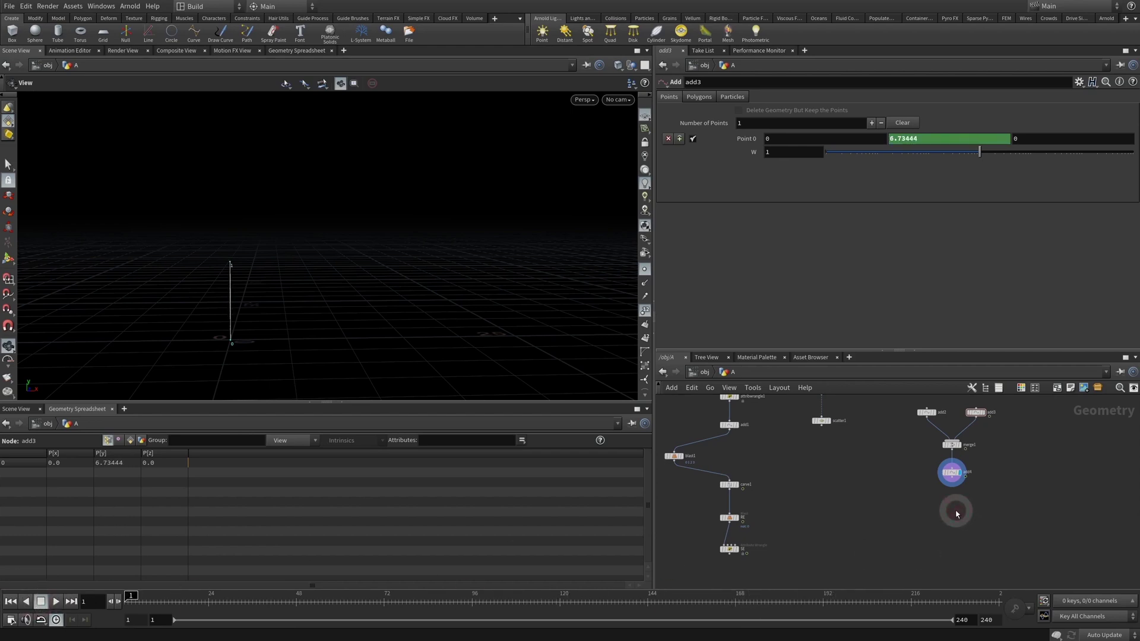
- Create a PolyWire node below add4, wire it to add4's output, and display it
key("Tab")
type("car")
key("Return")
left_click(956, 512)
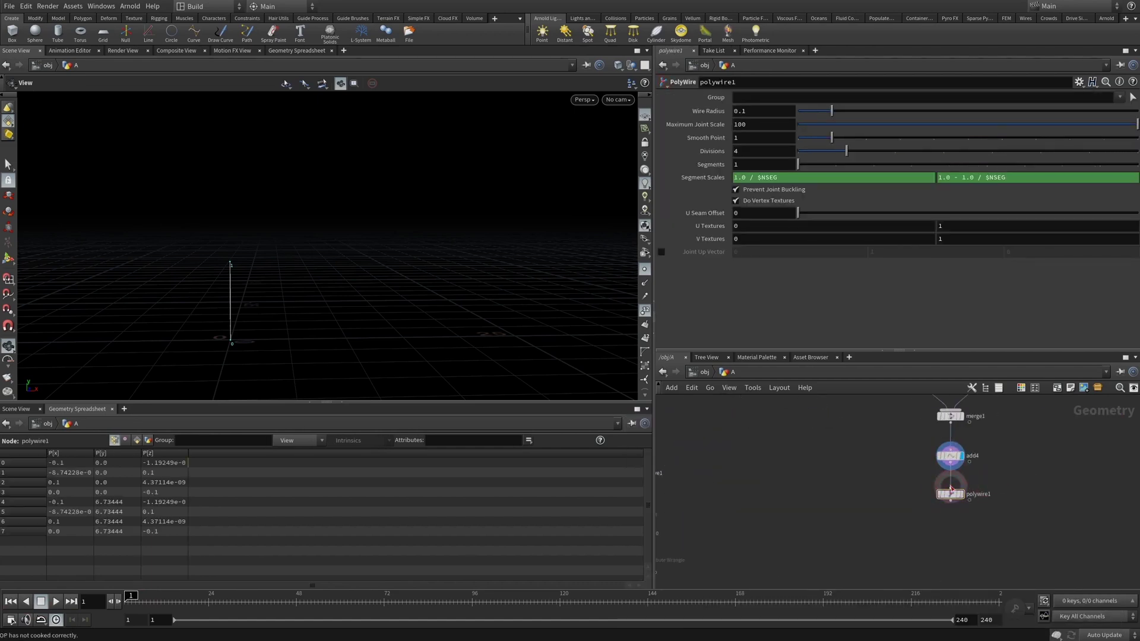
left_click_drag(224, 310, 381, 168)
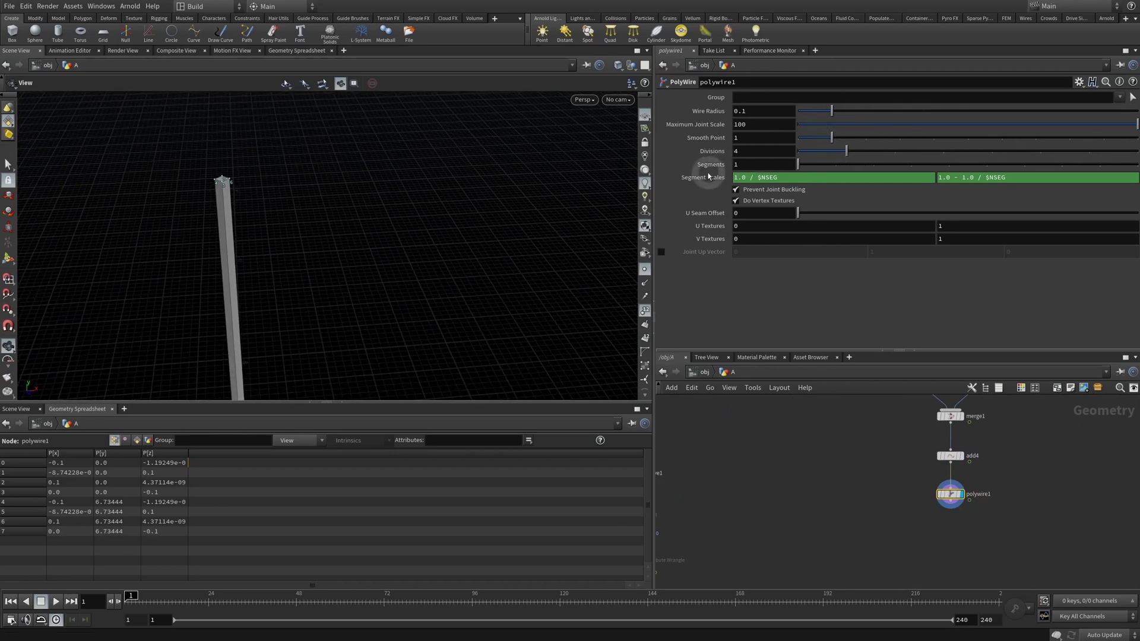
- Set polywire1's Divisions to 10 and Wire Radius to 1
left_click_drag(823, 155, 1126, 149)
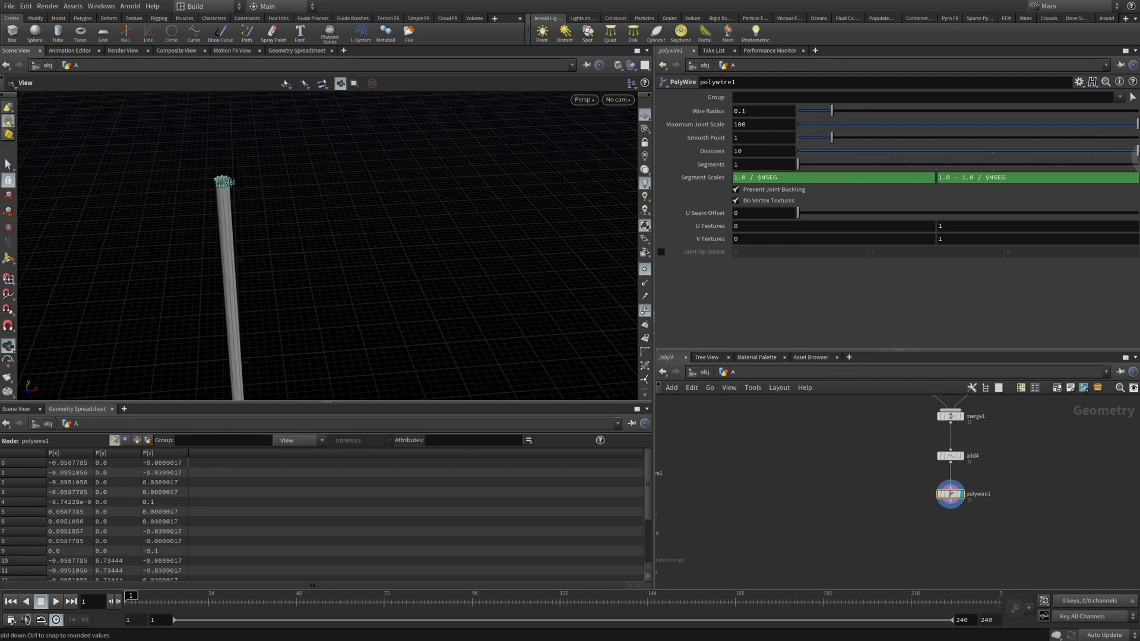
left_click(780, 113)
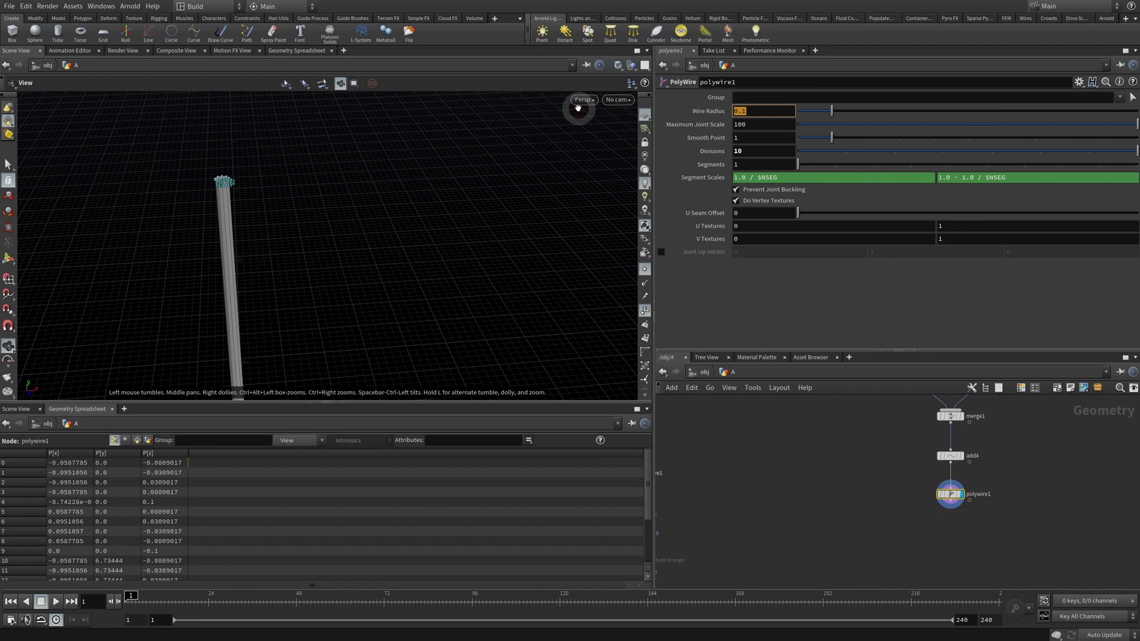
type("1")
key("Return")
right_click_drag(393, 170, 69, 209)
middle_click_drag(350, 173, 269, 196)
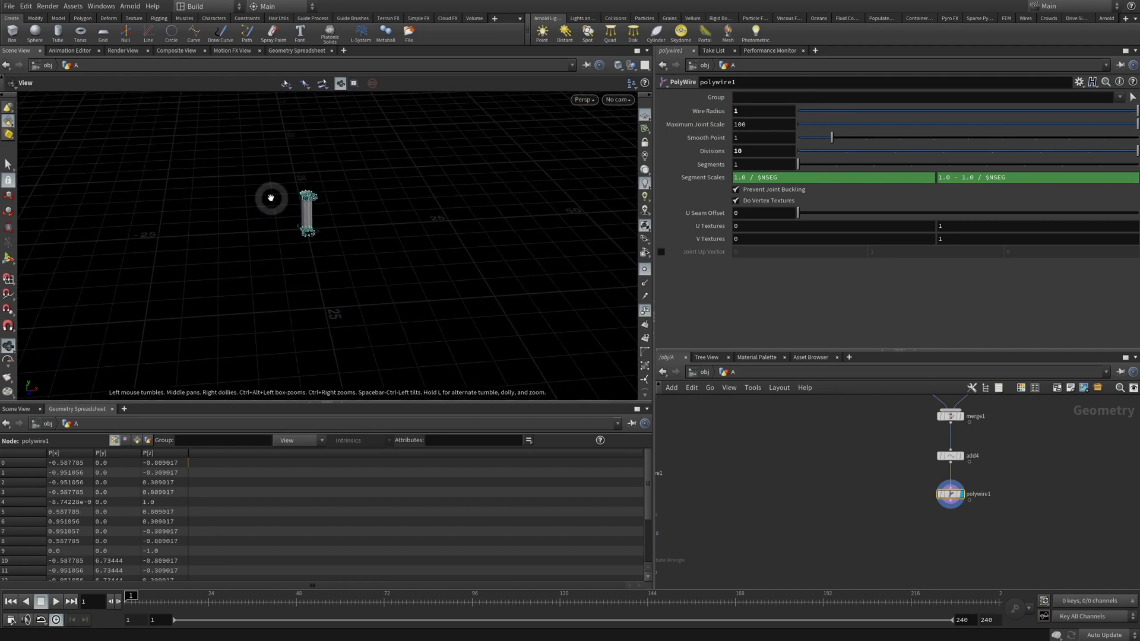
- Turn off the display of points and point numbers in the viewport
left_click_drag(270, 196, 281, 188)
right_click_drag(280, 187, 432, 185)
middle_click_drag(432, 185, 375, 215)
left_click(645, 270)
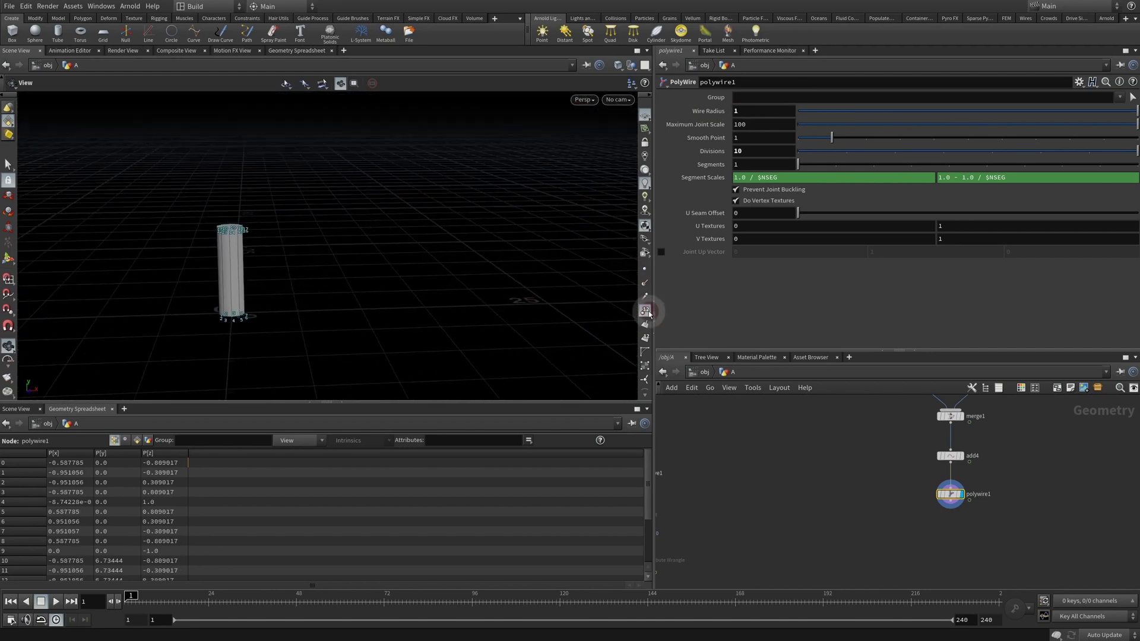
left_click(646, 311)
- Play the animation to check the cylinder's changing height, stopping partway through the timeline
left_click(740, 450)
left_click(55, 601)
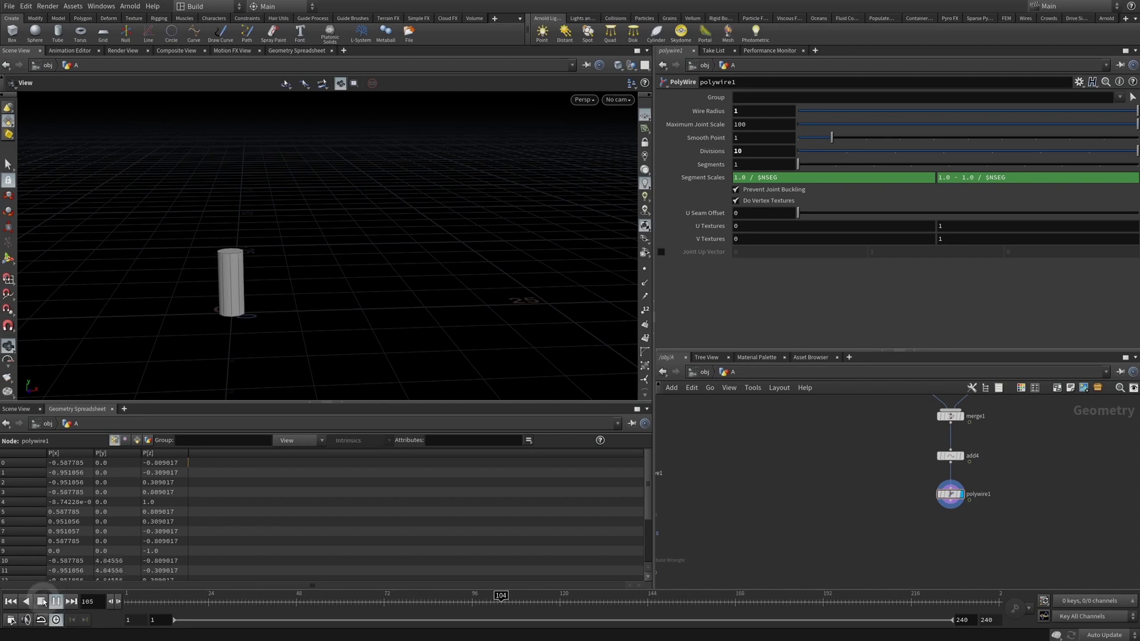
left_click(43, 601)
- Leave the A network for the object level and view the graph lines of both geometry objects
scroll(859, 533, "down", 1)
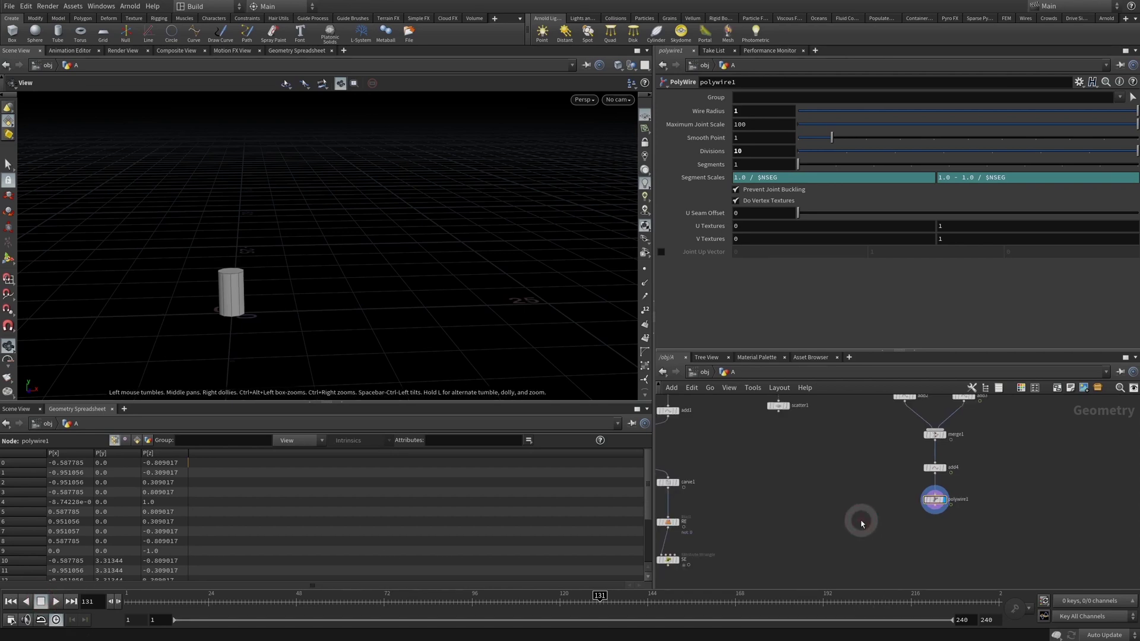
left_click(702, 372)
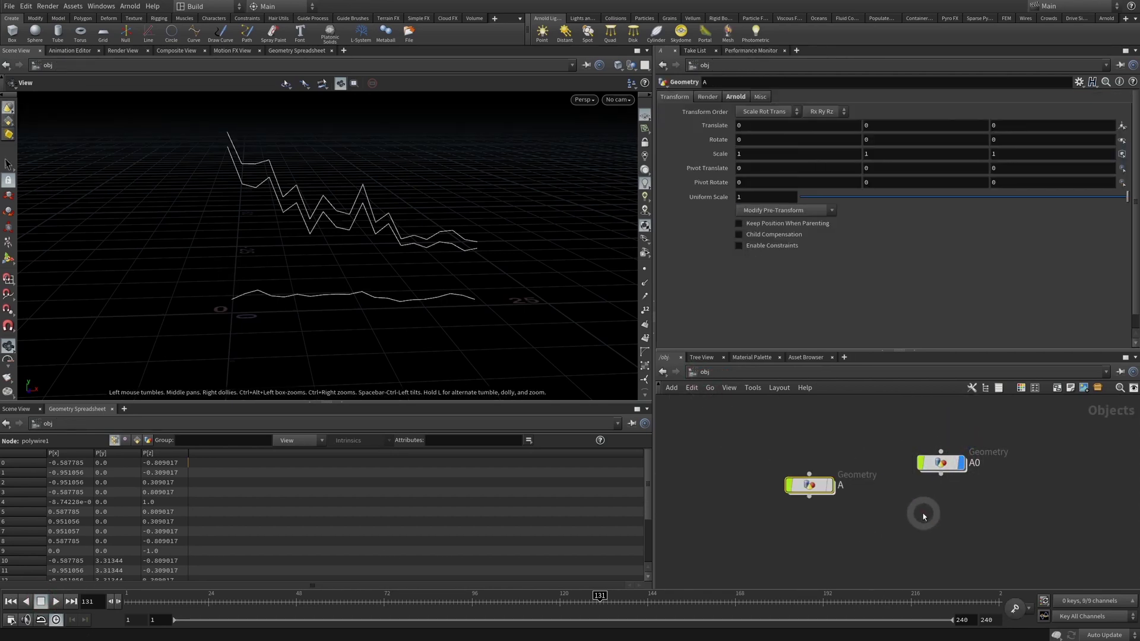
middle_click_drag(354, 227, 303, 244)
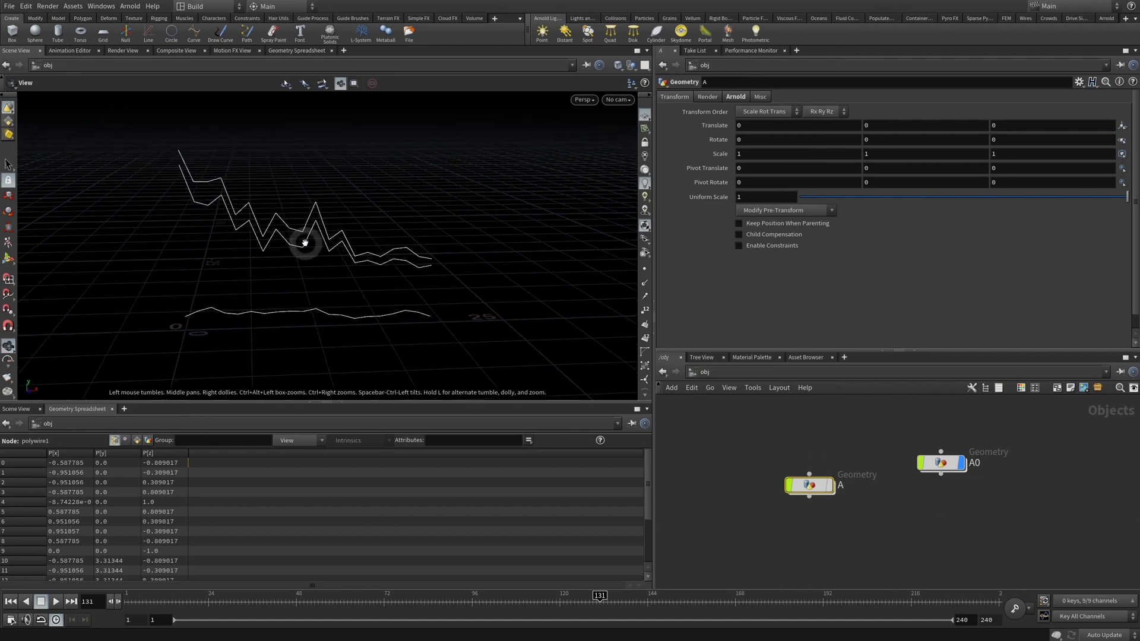
- Open the A0 geometry network and examine its three graph lines in the viewport
right_click_drag(302, 244, 316, 219)
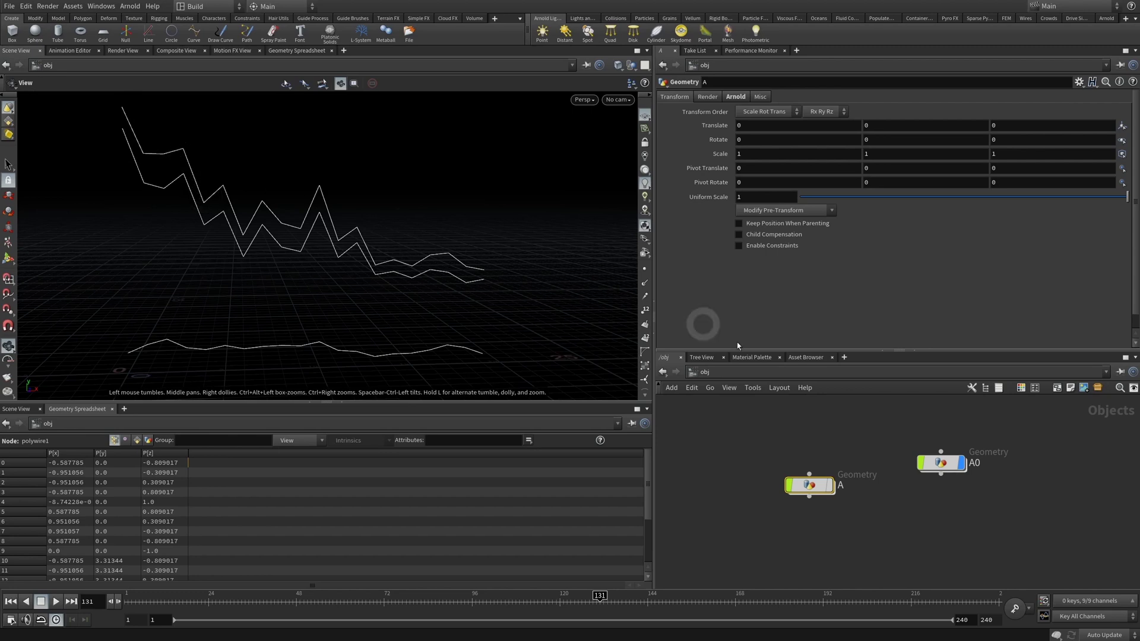
double_click(941, 462)
scroll(1018, 530, "up", 5)
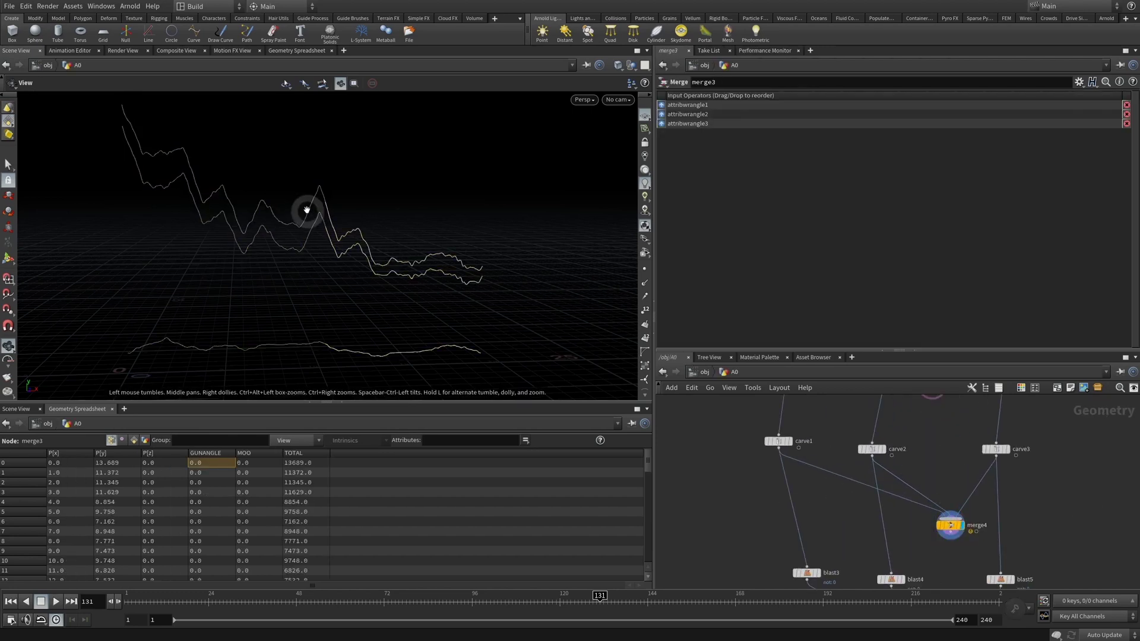
right_click_drag(305, 211, 261, 219)
middle_click_drag(277, 212, 225, 224)
right_click_drag(226, 223, 243, 228)
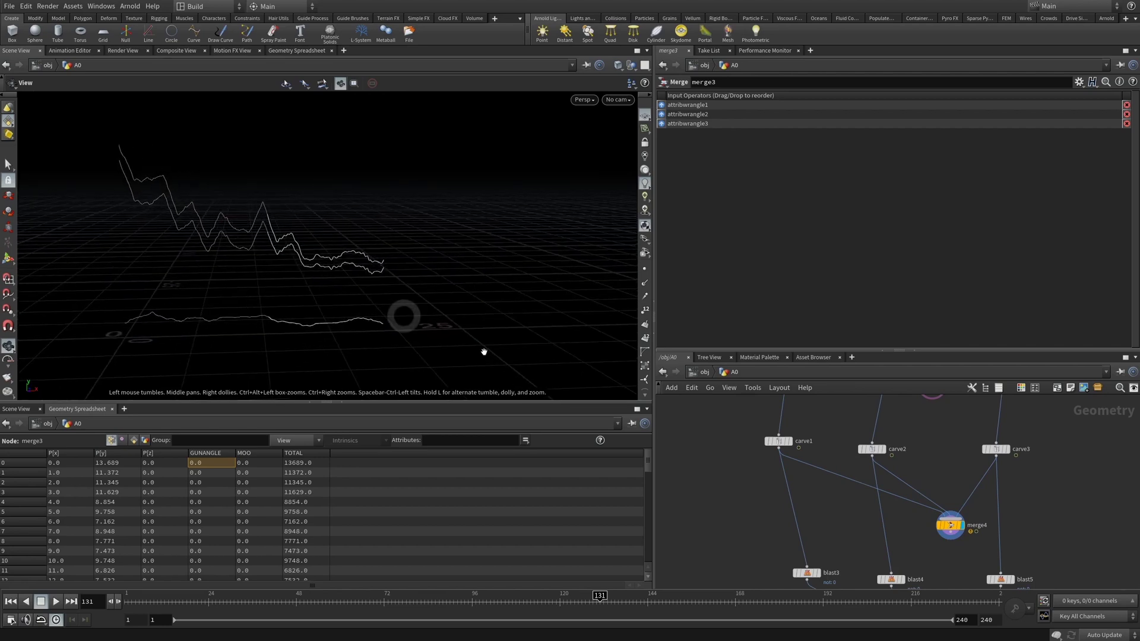
- Return to the object level and hide the A0 geometry object
left_click(704, 372)
key("Tab")
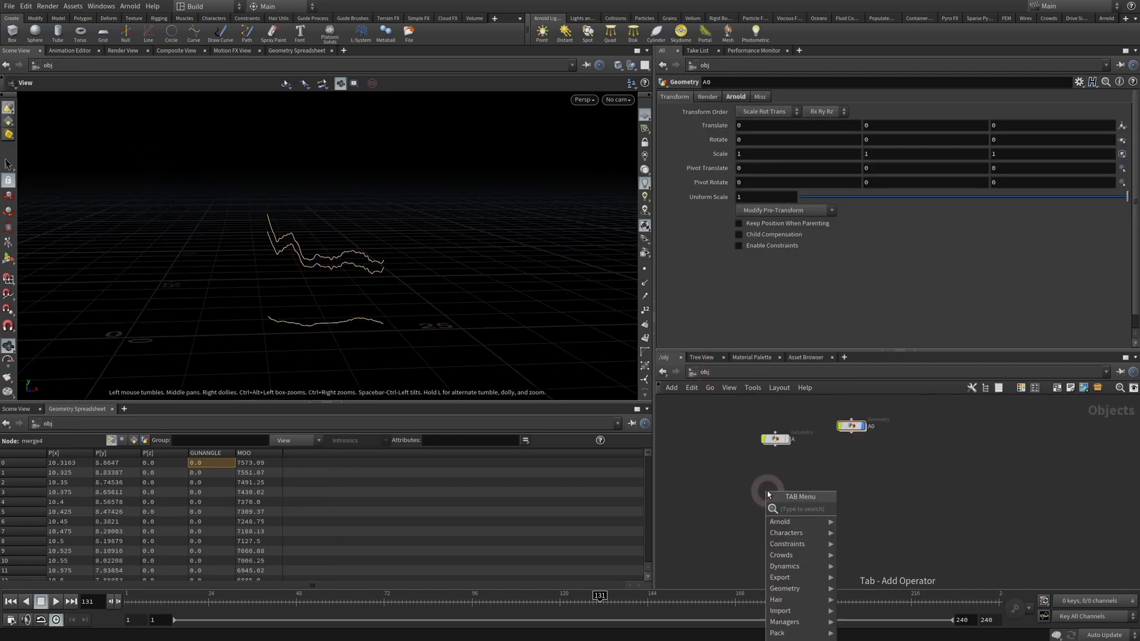
key("Escape")
left_click(863, 426)
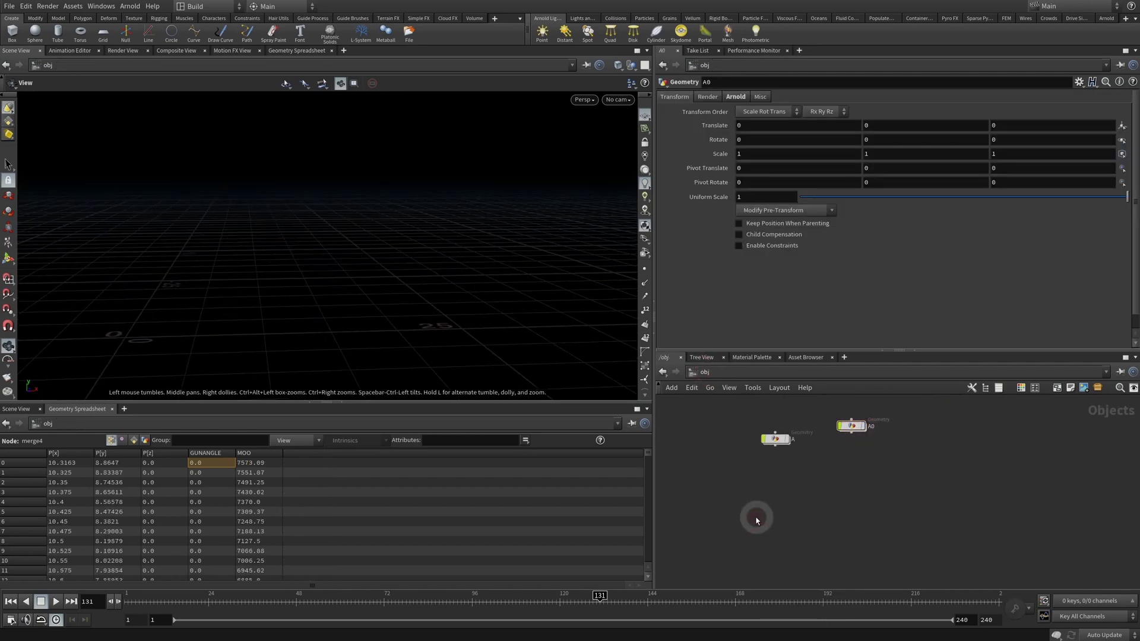
- Create a new Geometry object below A and name it three
key("Tab")
key("Return")
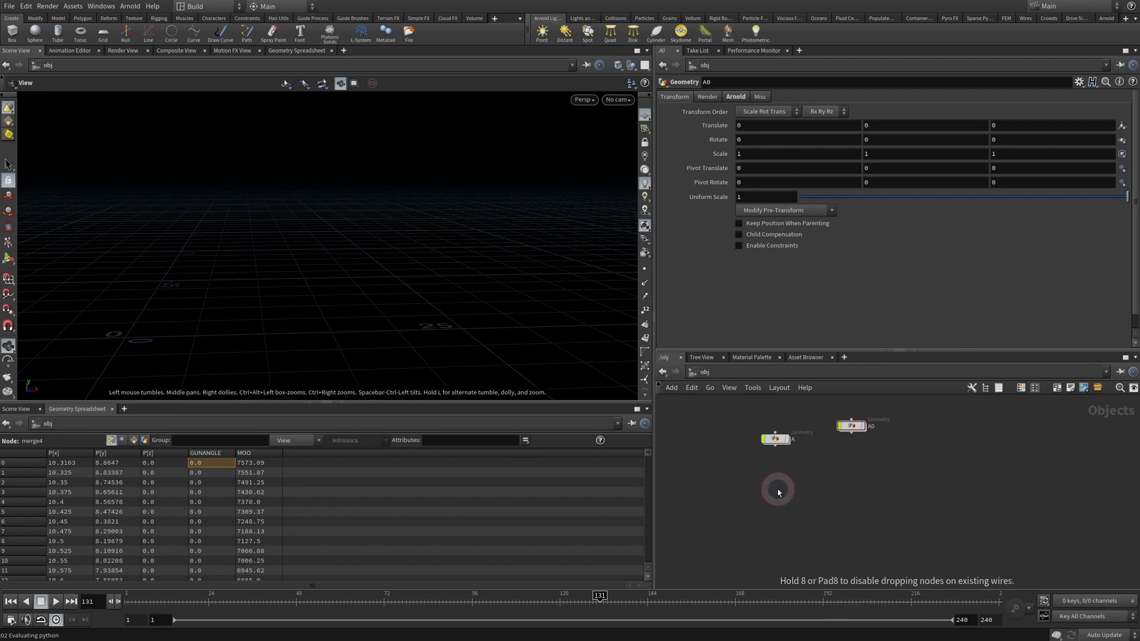
left_click(775, 491)
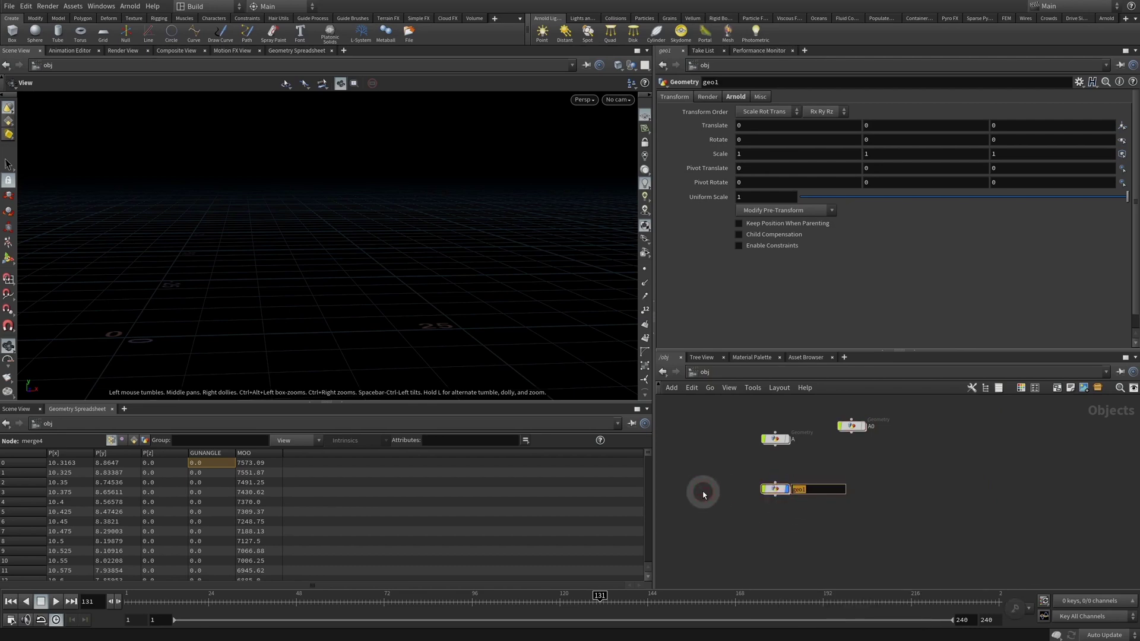
type("three")
key("Return")
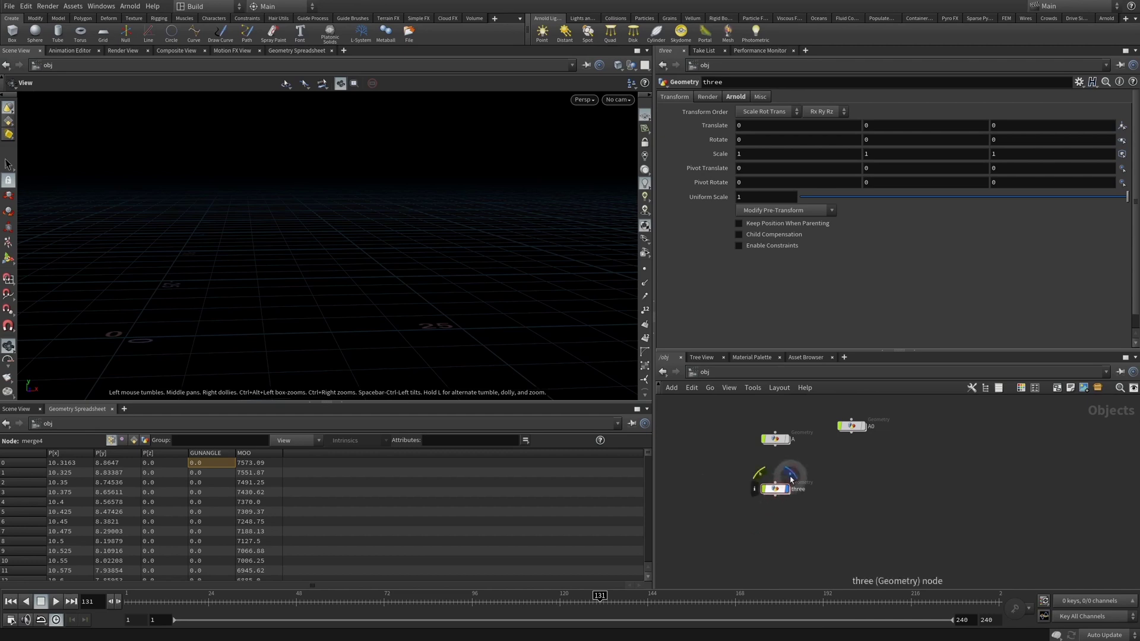
- Enter the three object's network and add a Table Import node
double_click(775, 488)
key("Tab")
type("table")
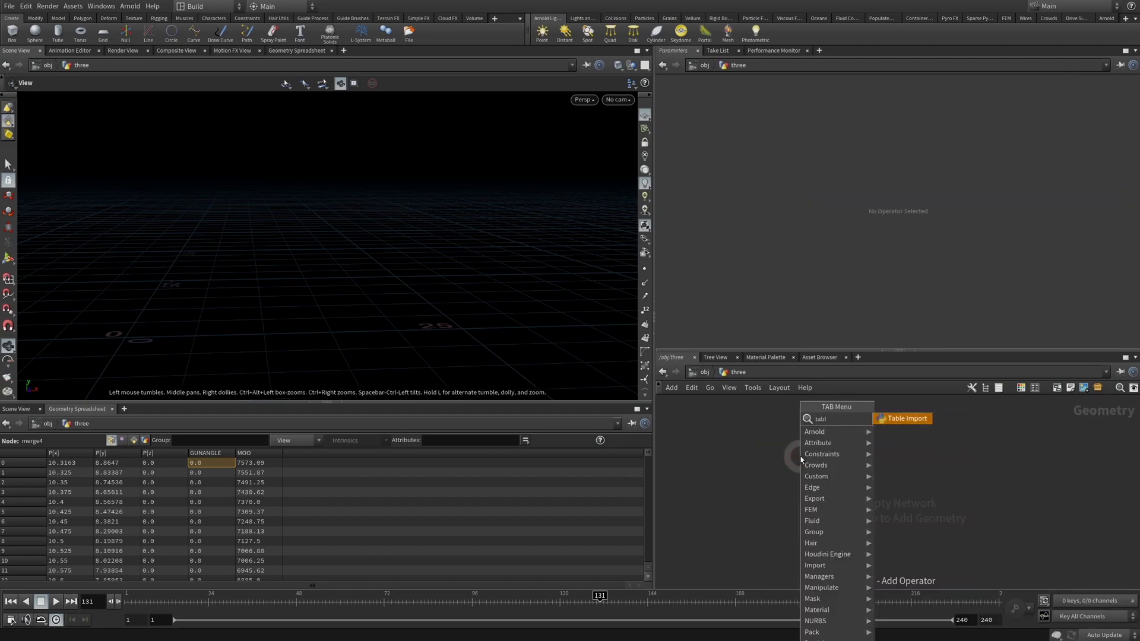
key("Return")
left_click(800, 459)
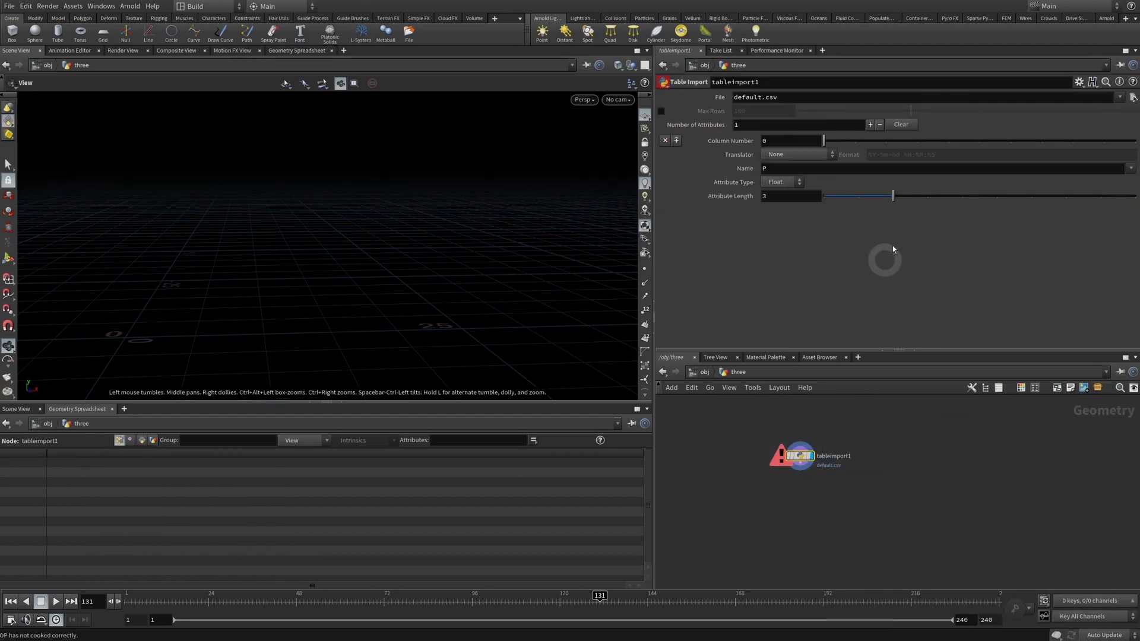
- Load D_with_ENGLISH_editied.csv from the excel/student folder as the Table Import node's file
left_click(1133, 97)
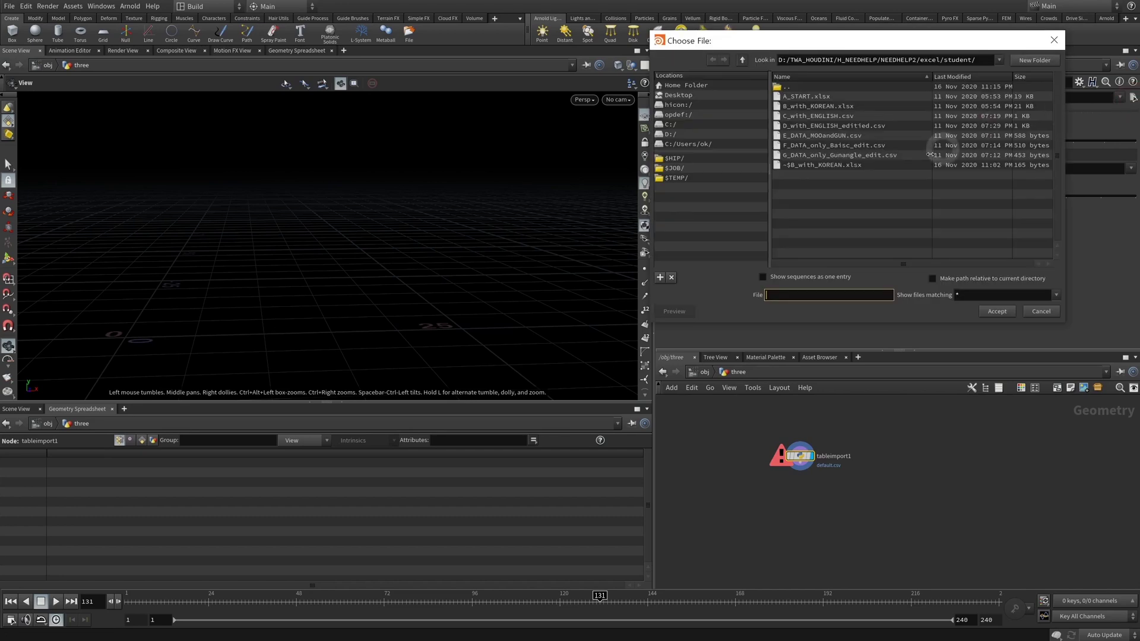
left_click(799, 125)
left_click(998, 311)
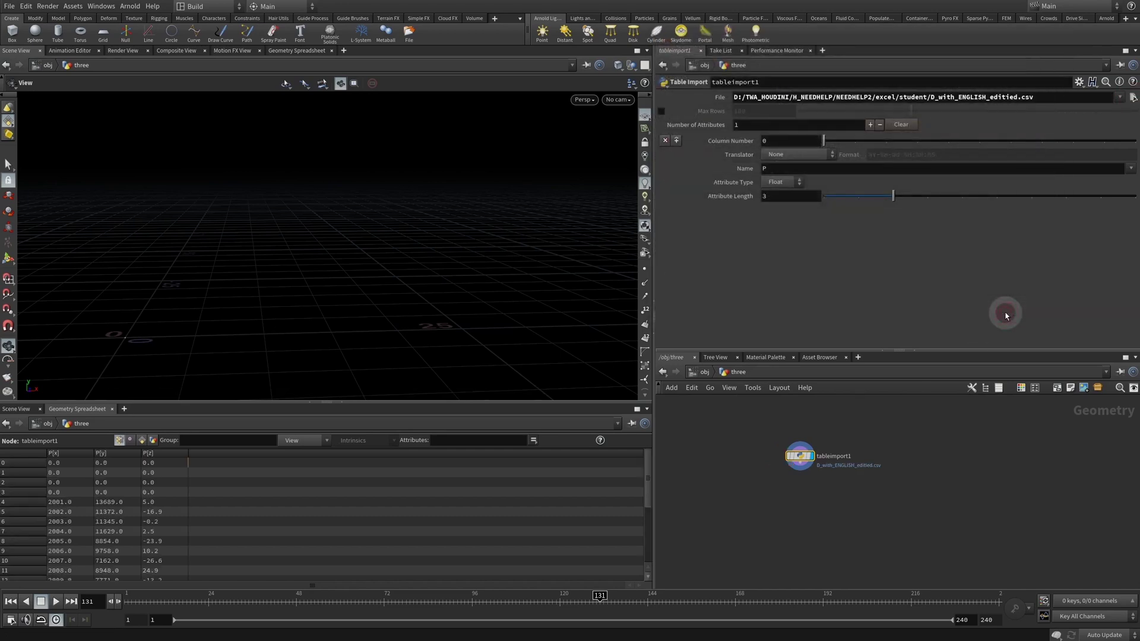
- Name the imported attribute A and set its Attribute Length to 7
left_click(779, 168)
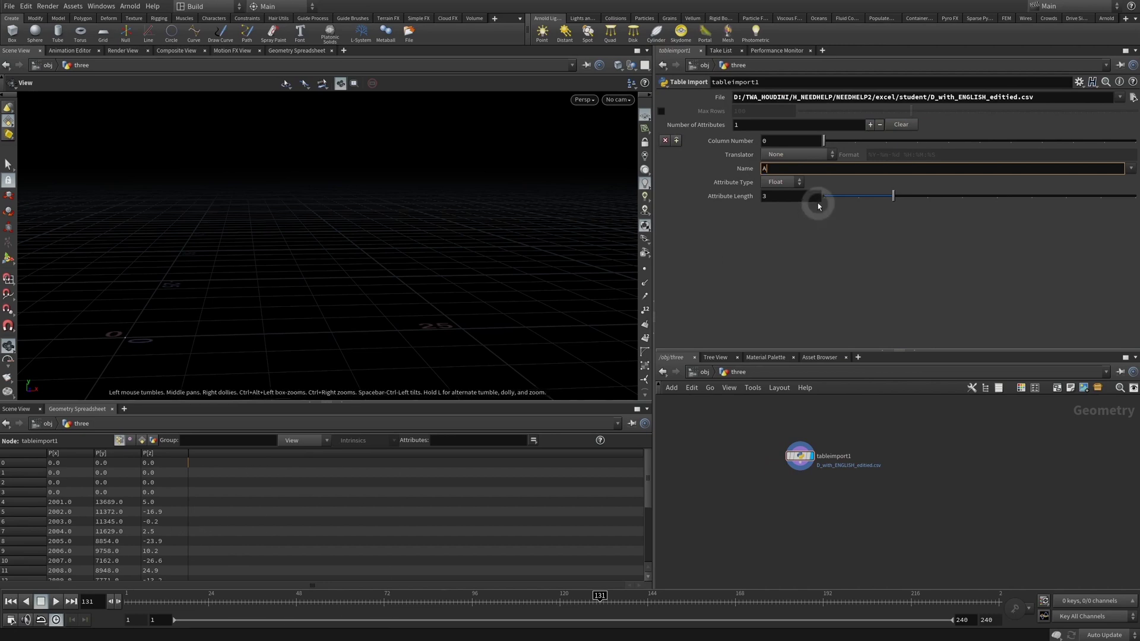
key("Return")
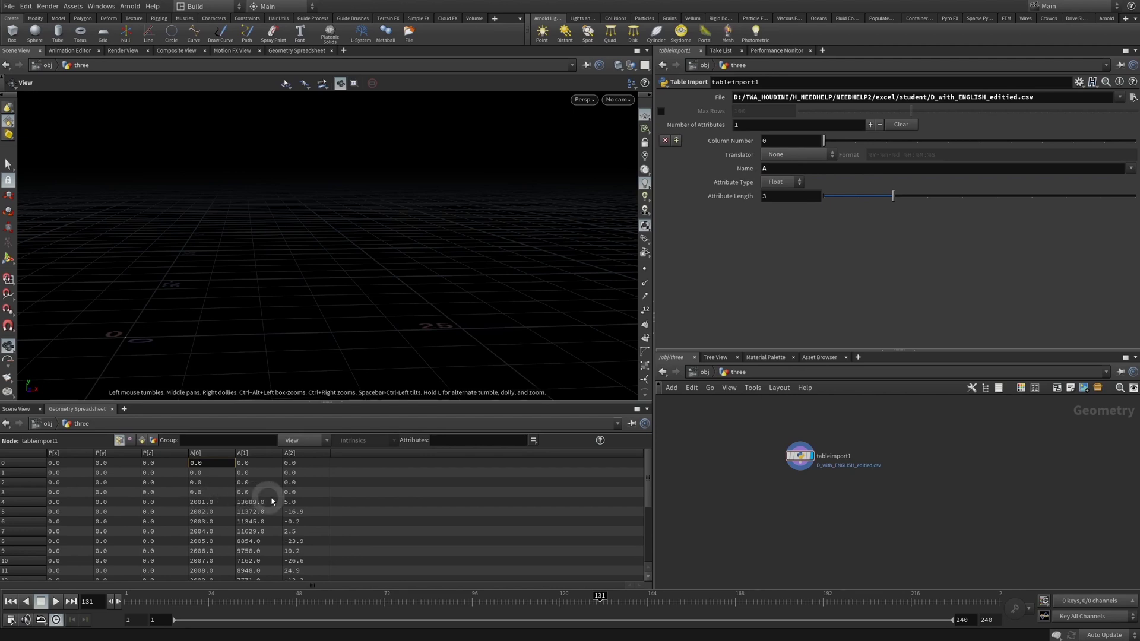
left_click_drag(893, 196, 1032, 196)
scroll(646, 486, "down", 2)
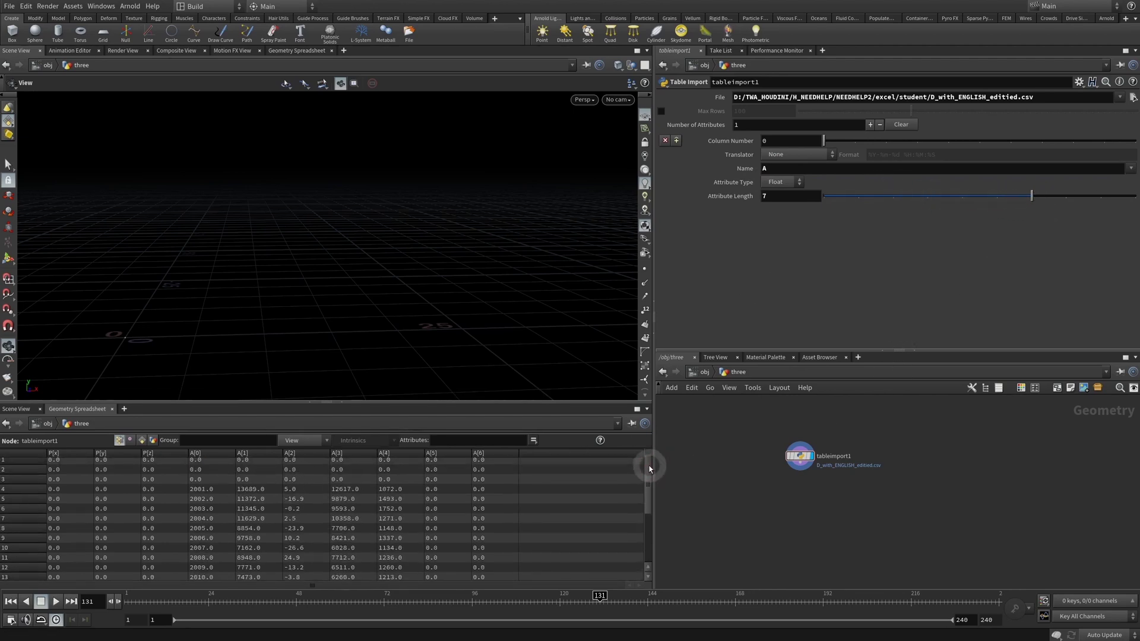
left_click_drag(198, 492, 196, 366)
left_click_drag(169, 573, 179, 461)
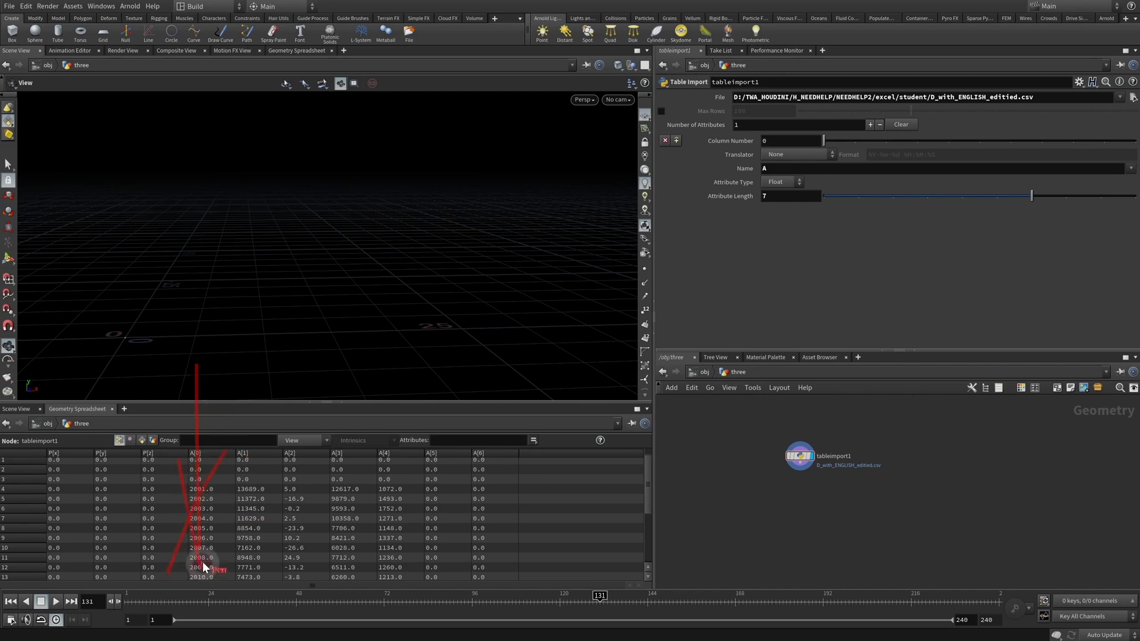
left_click_drag(259, 502, 258, 355)
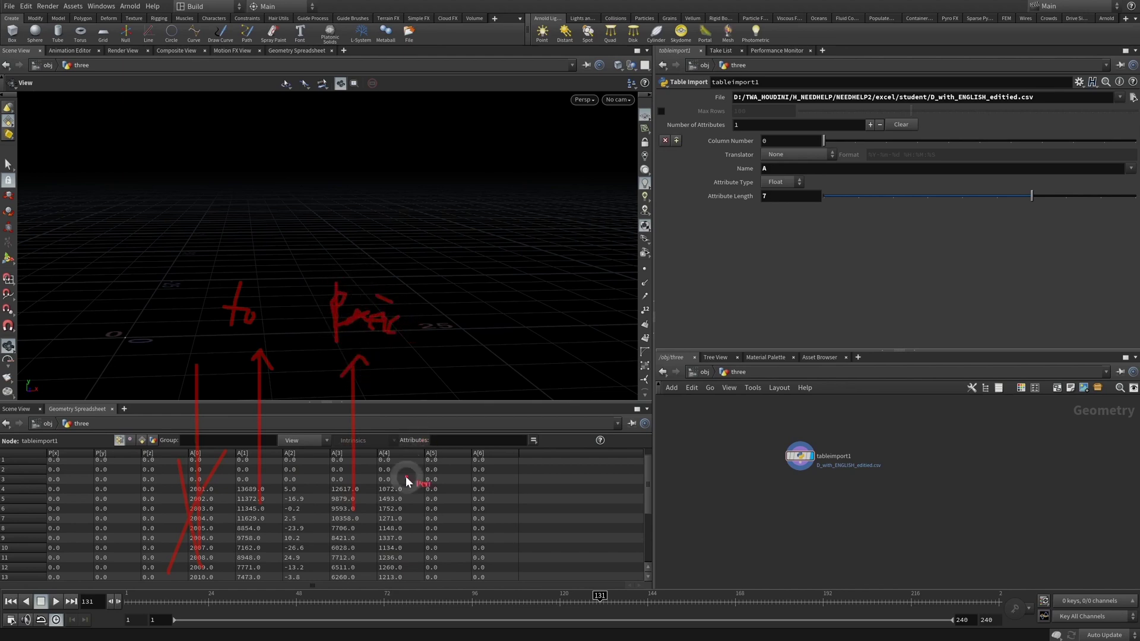
mouse_move(407, 488)
left_mouse_down()
mouse_move(457, 343)
mouse_move(501, 358)
left_mouse_up()
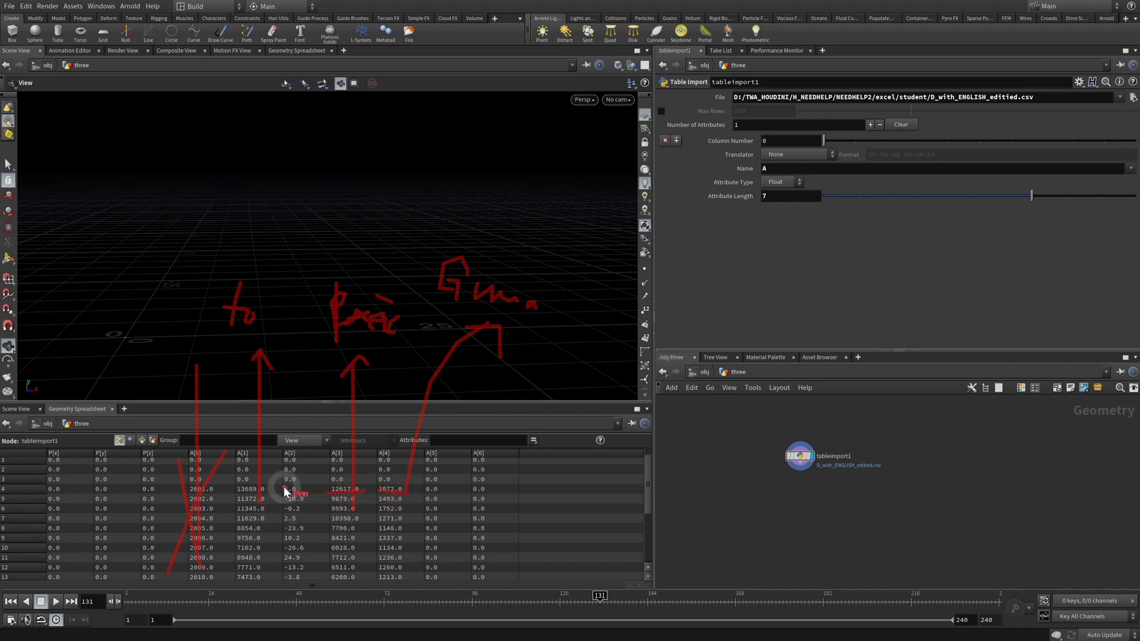
mouse_move(285, 483)
left_mouse_down()
mouse_move(244, 463)
mouse_move(285, 509)
left_mouse_up()
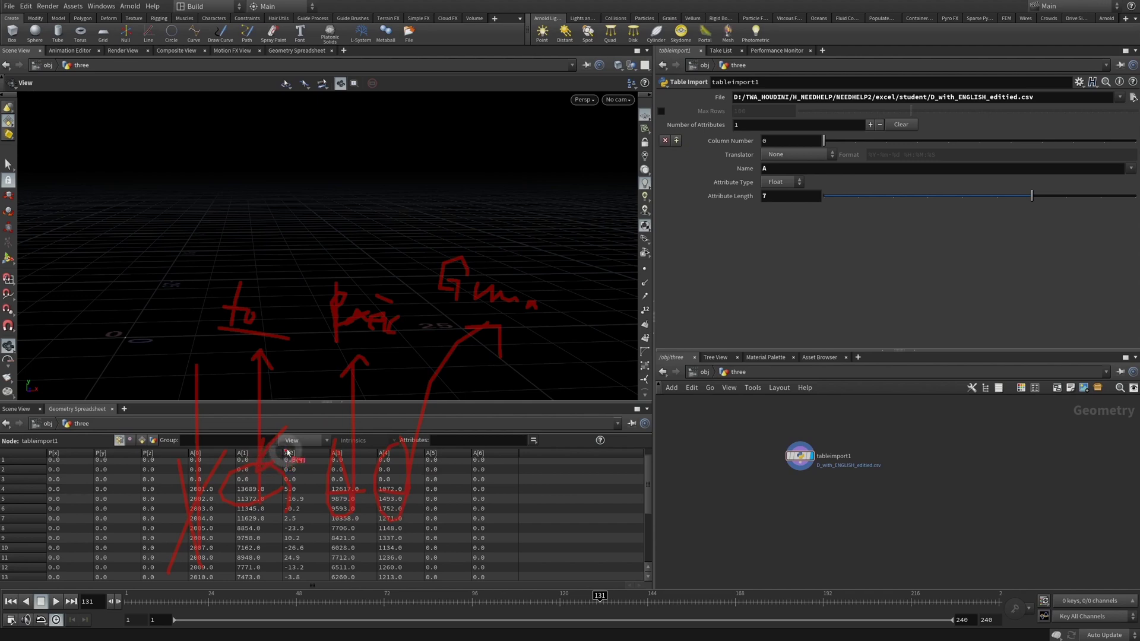
key("Escape")
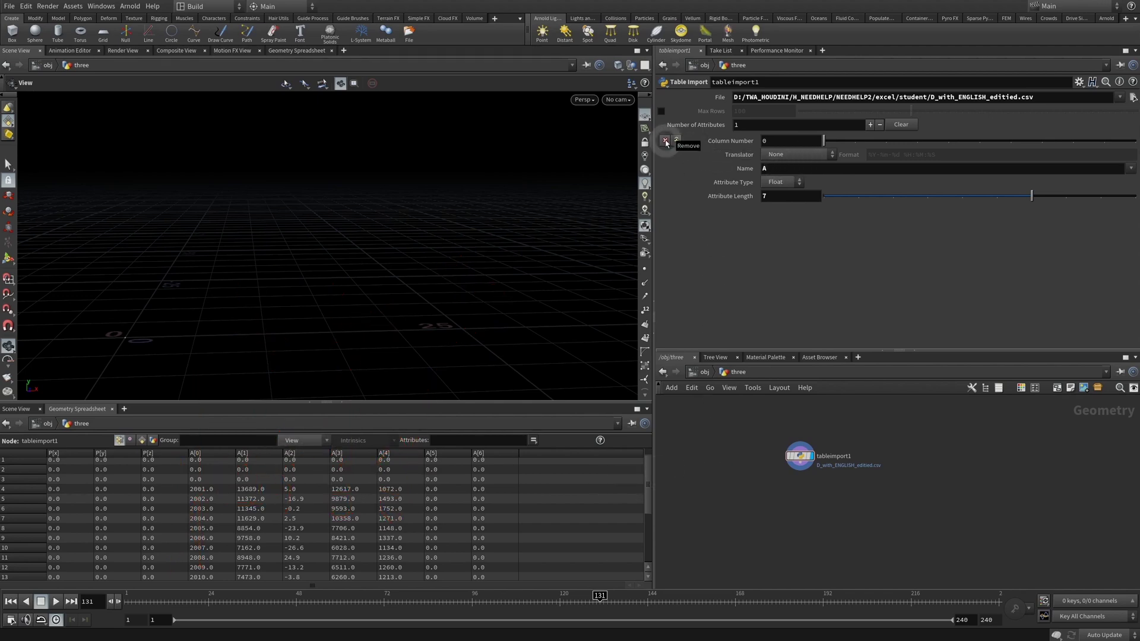
- Replace the existing imported attribute of the Table Import with a new one named basic
left_click(665, 140)
left_click(870, 126)
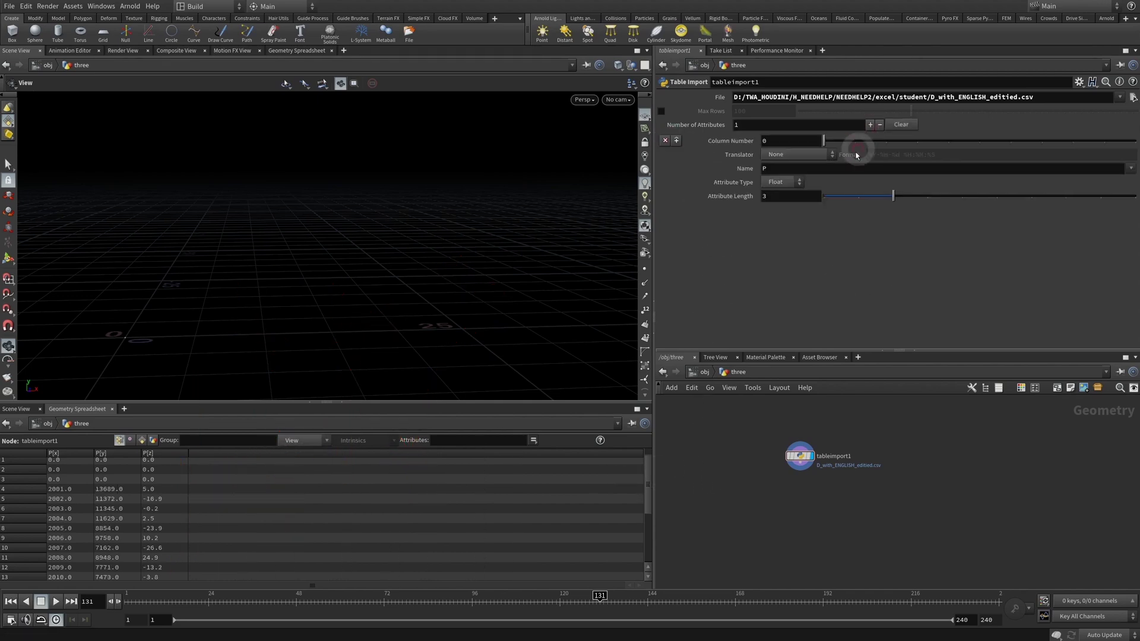
double_click(775, 167)
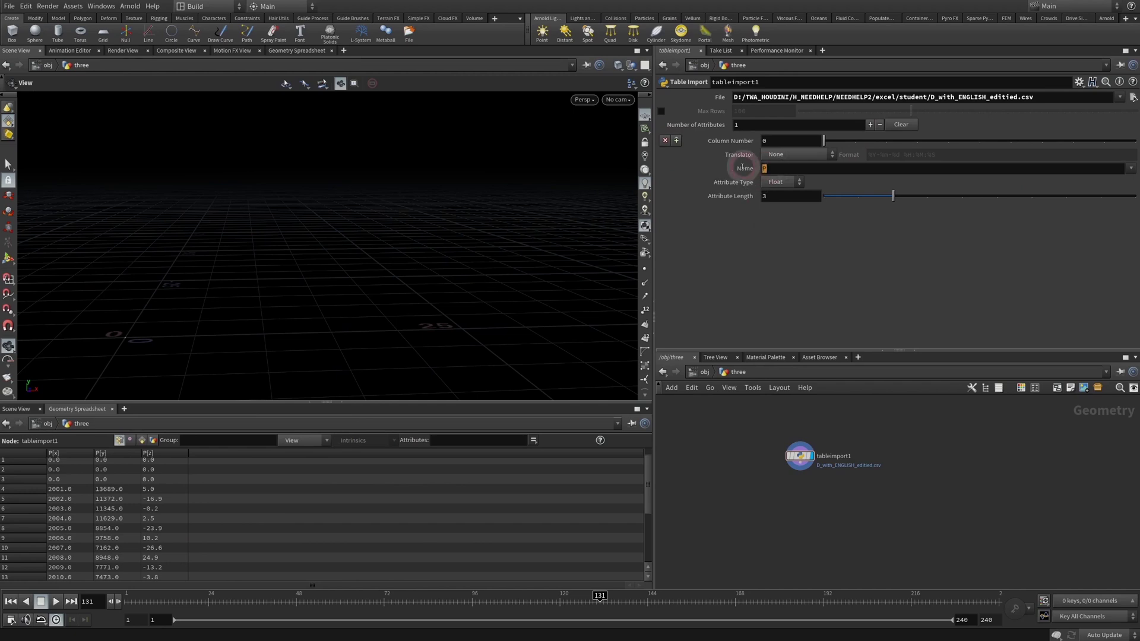
type("basix")
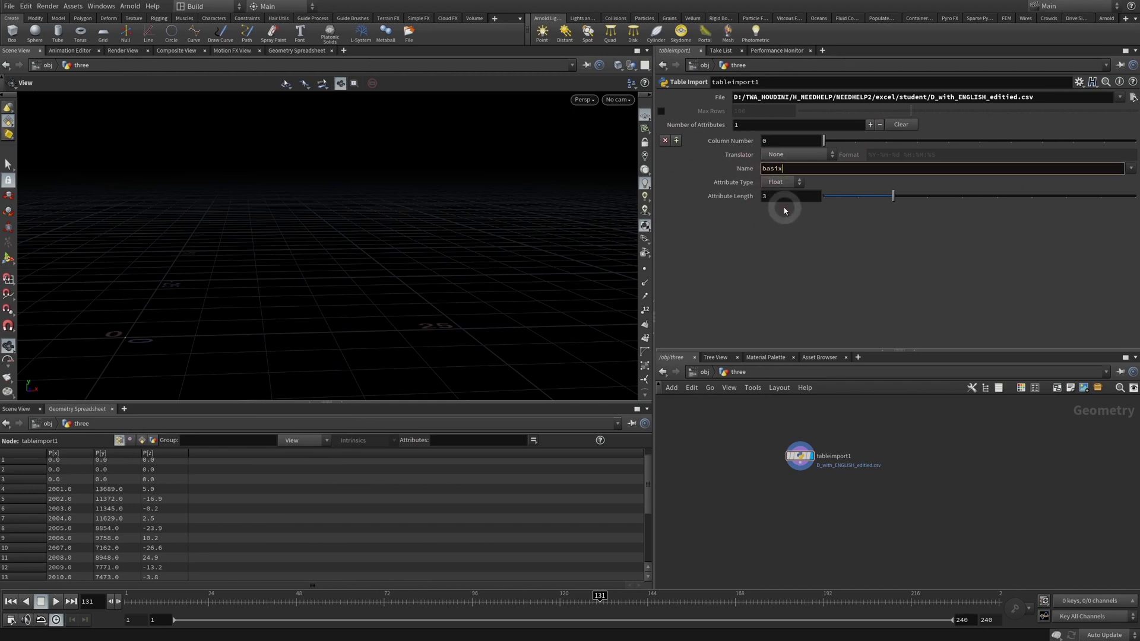
key("BackSpace")
type("c")
key("Return")
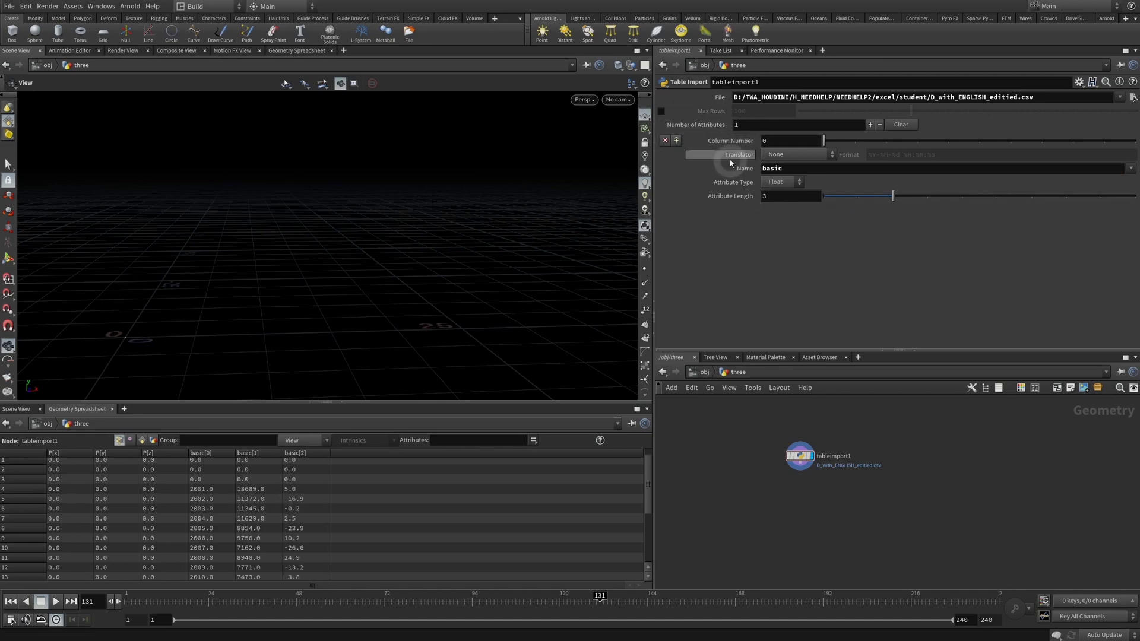
- Add a second attribute to the Table Import and name it gunangle
left_click(677, 140)
left_click_drag(790, 171, 710, 176)
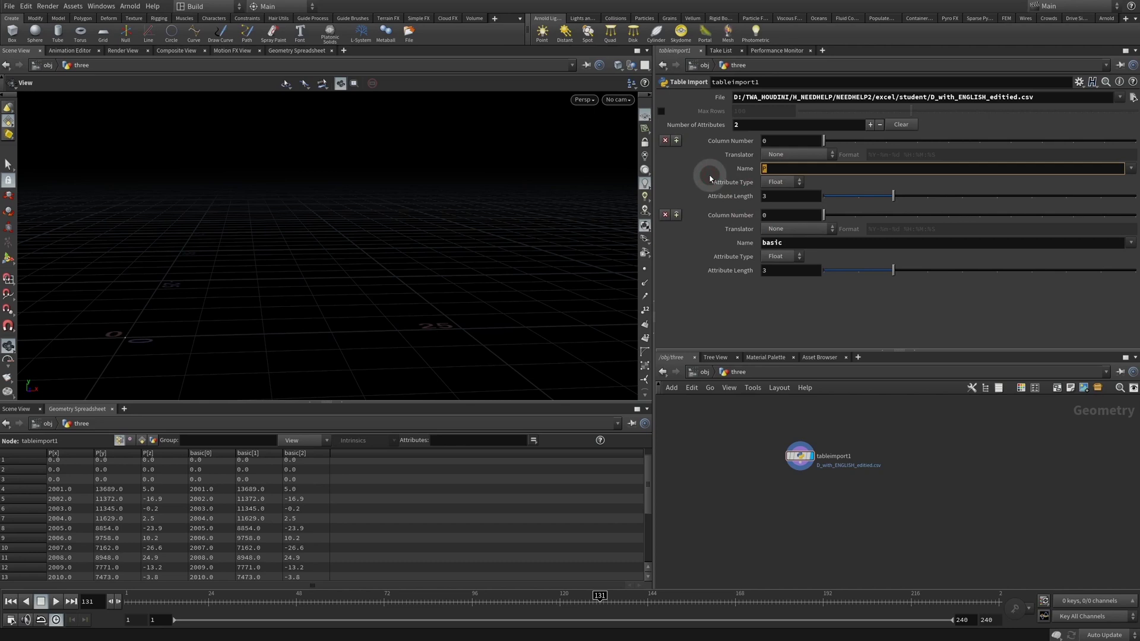
type("gunangle")
left_click(760, 288)
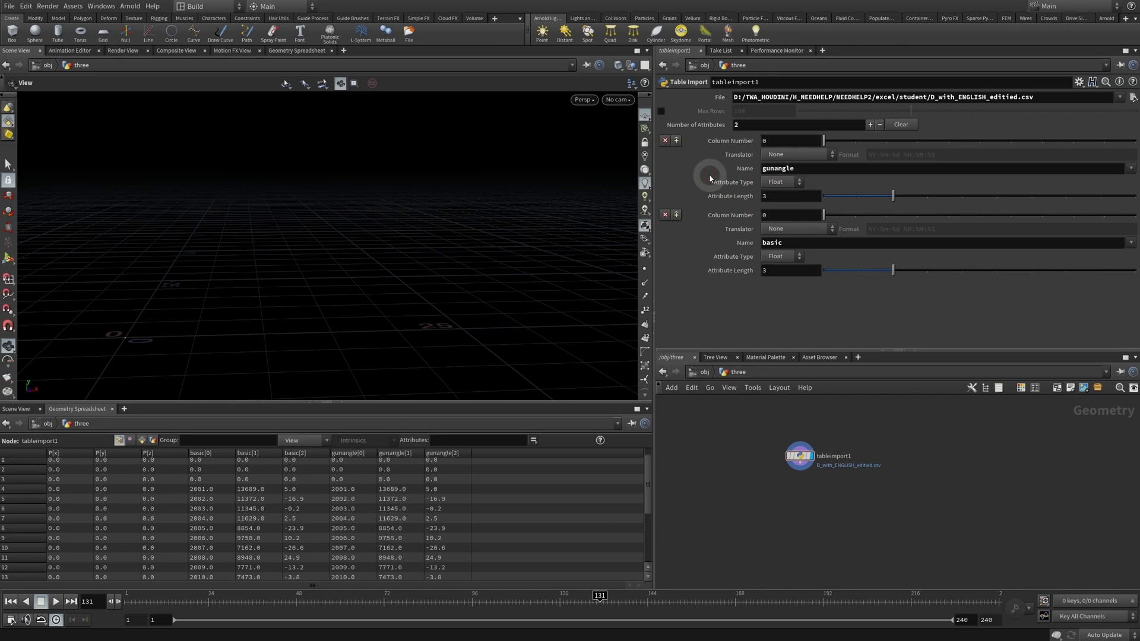
- Set the attribute length of both basic and gunangle to 1
left_click(823, 271)
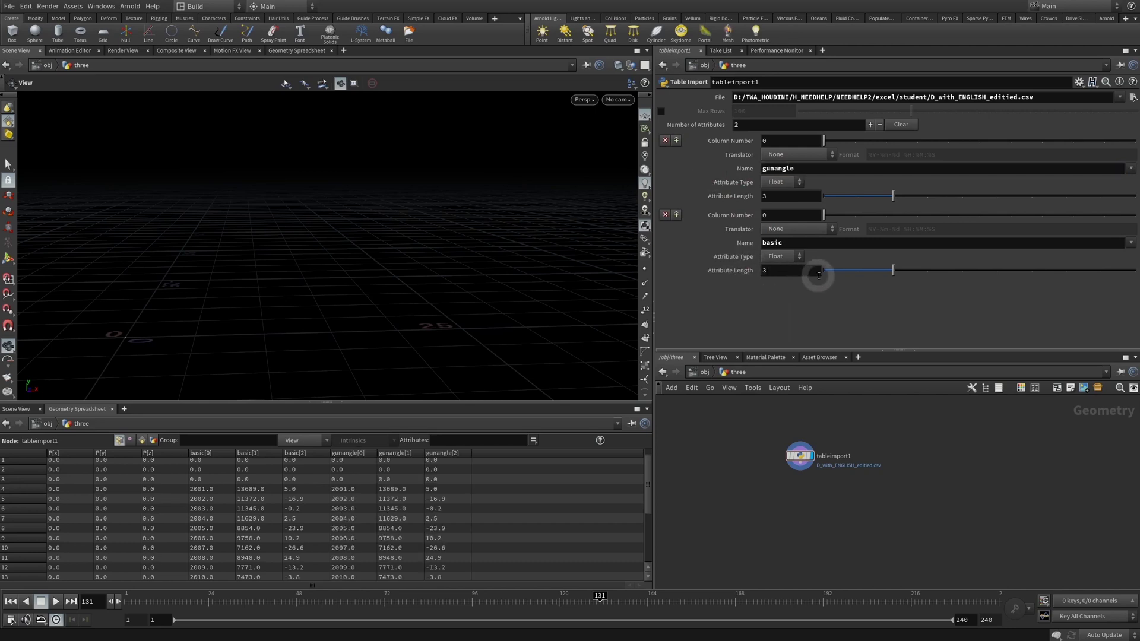
left_click(825, 198)
left_click(780, 315)
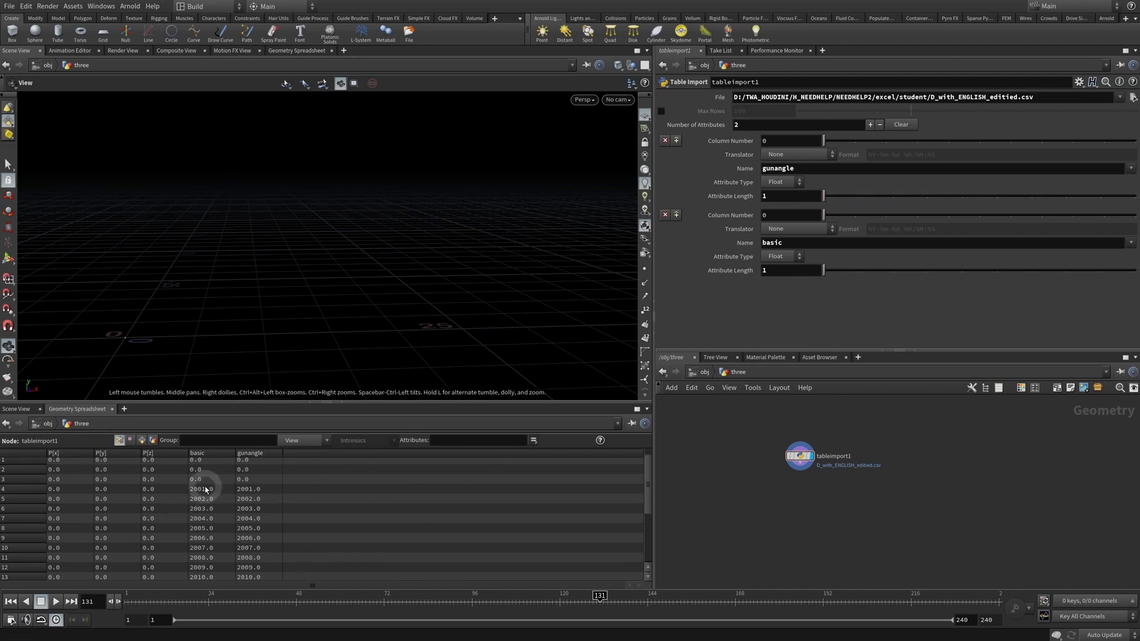
- Switch to the Excel sheet and examine which columns hold the yearly basic and gunangle data, counting from the year column
left_click(764, 140)
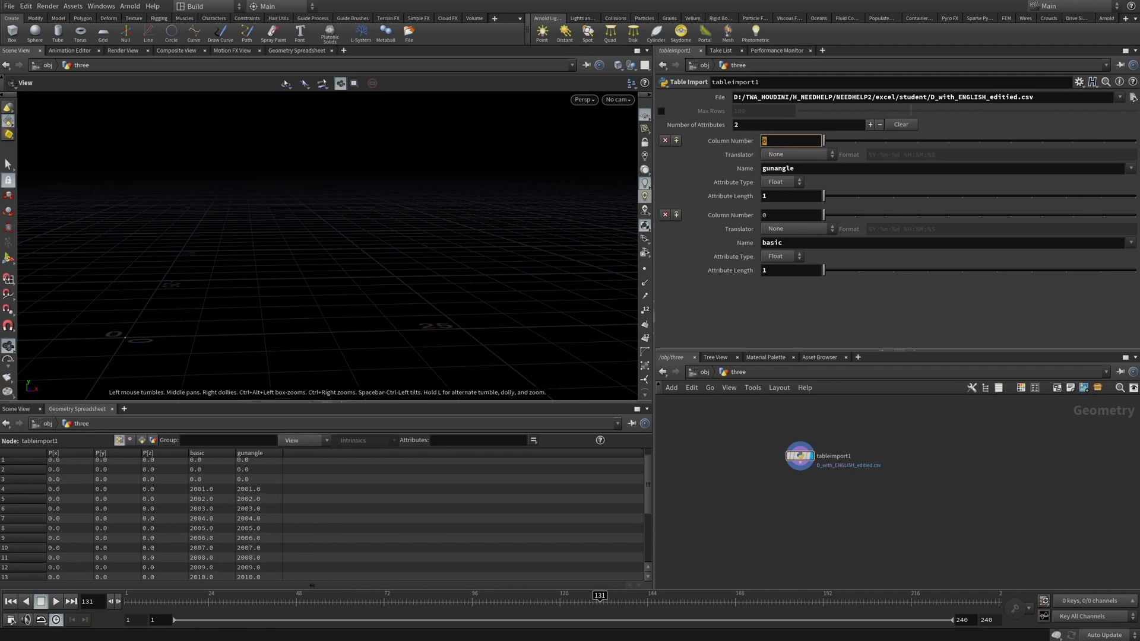
key("alt+Tab")
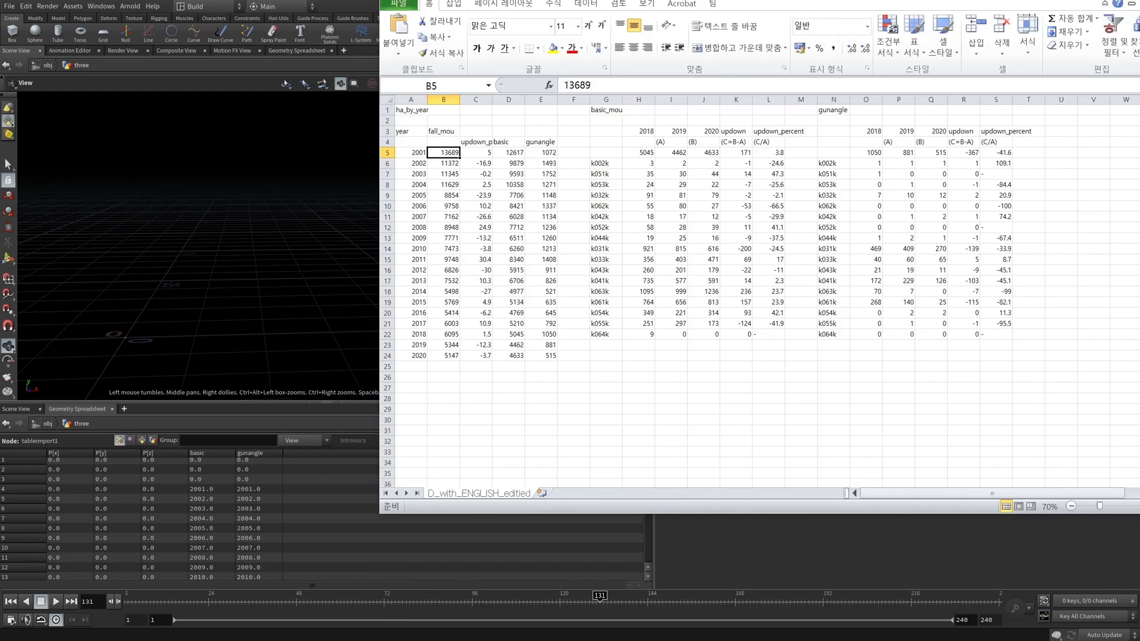
left_click(415, 152)
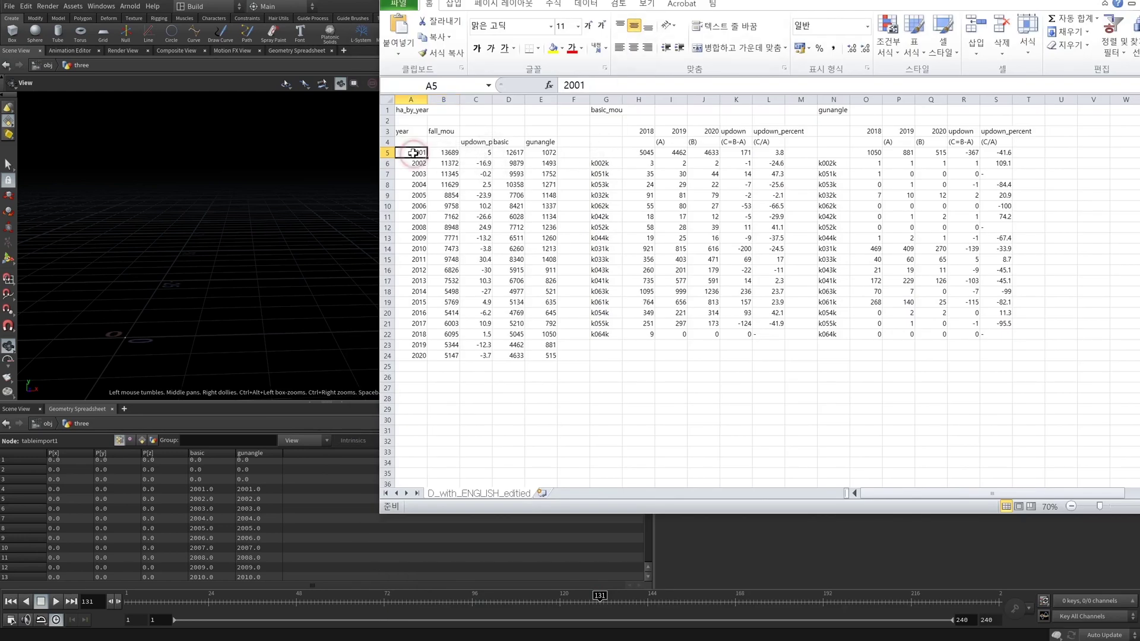
left_click(455, 152)
left_click(484, 153)
left_click(506, 153)
left_click_drag(508, 143, 508, 358)
left_click(538, 152)
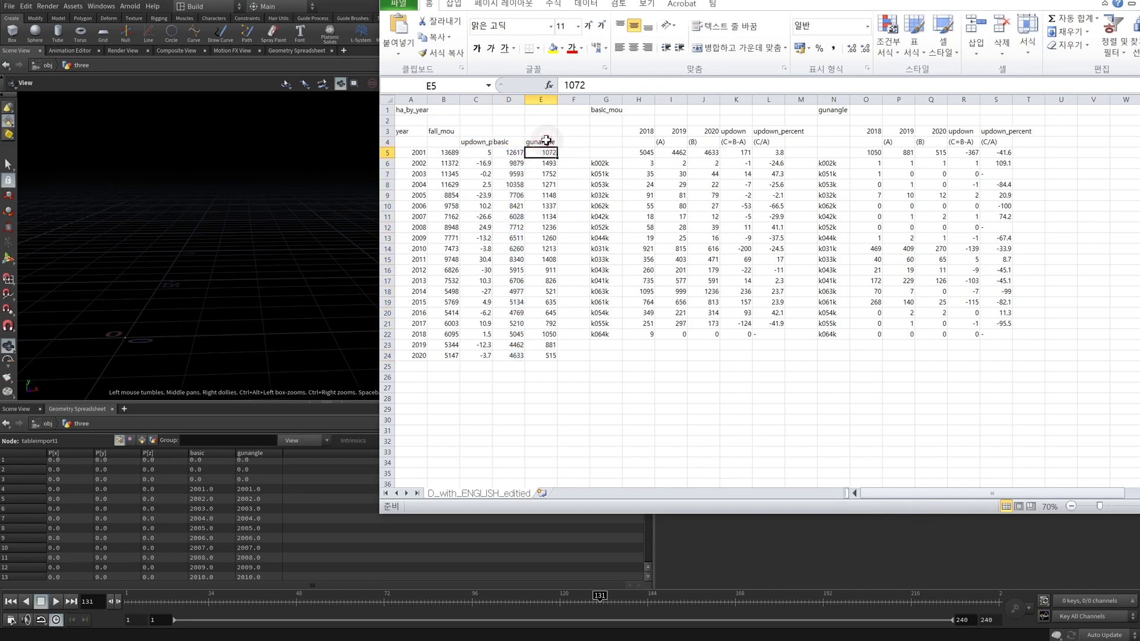
left_click_drag(541, 142, 540, 358)
left_click(540, 356)
left_click(1109, 1)
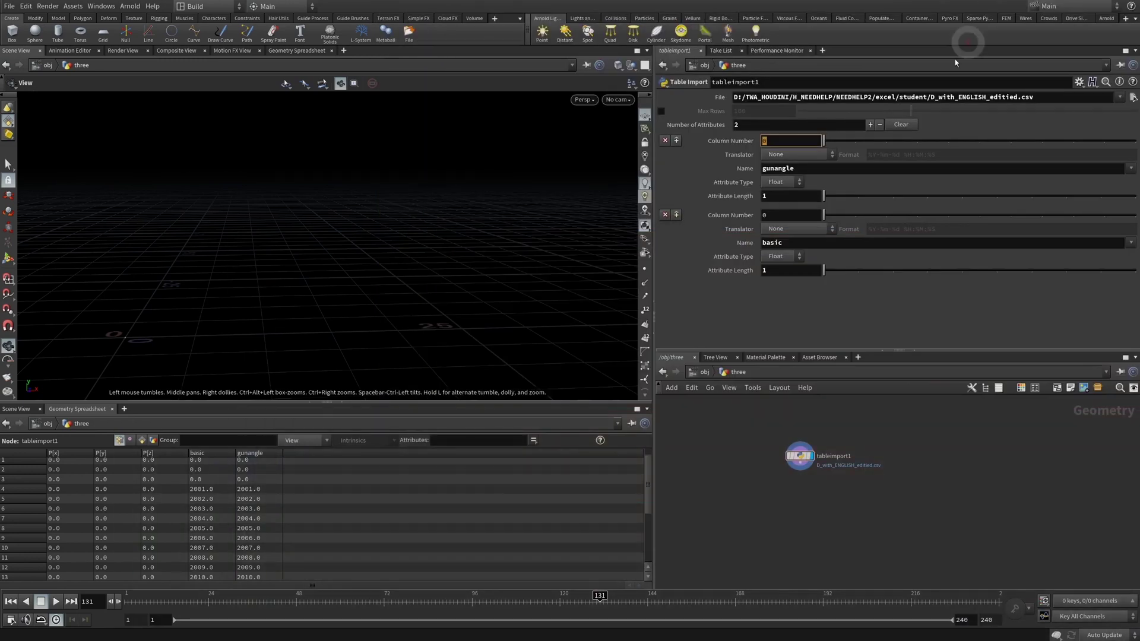
- Try column number 5 for the gunangle attribute
left_click_drag(791, 141, 702, 143)
type("5")
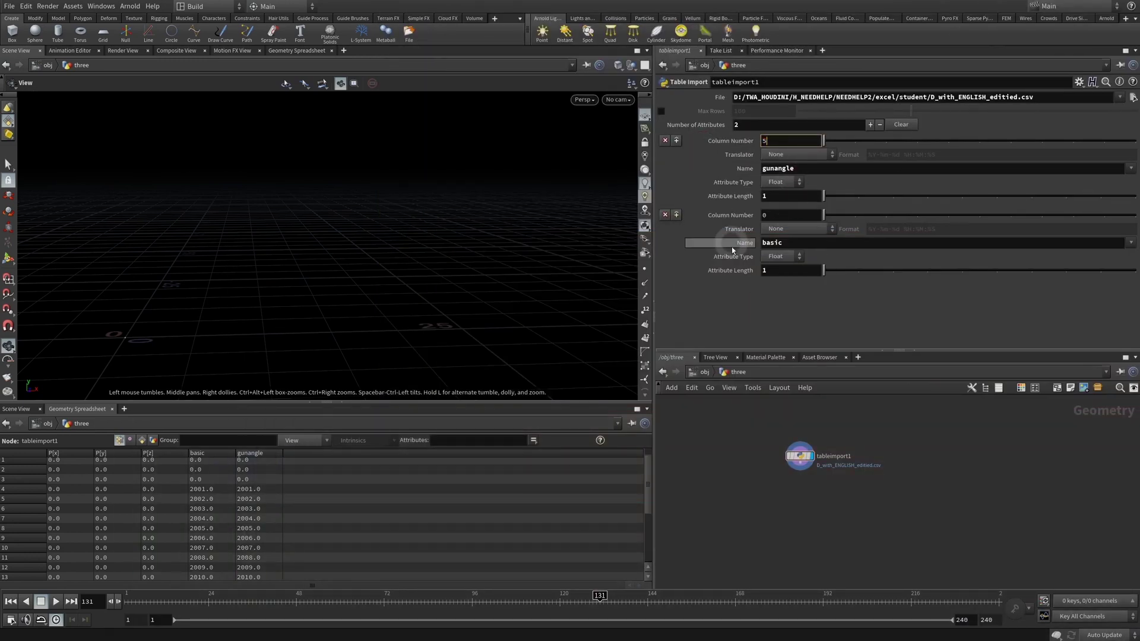
key("Return")
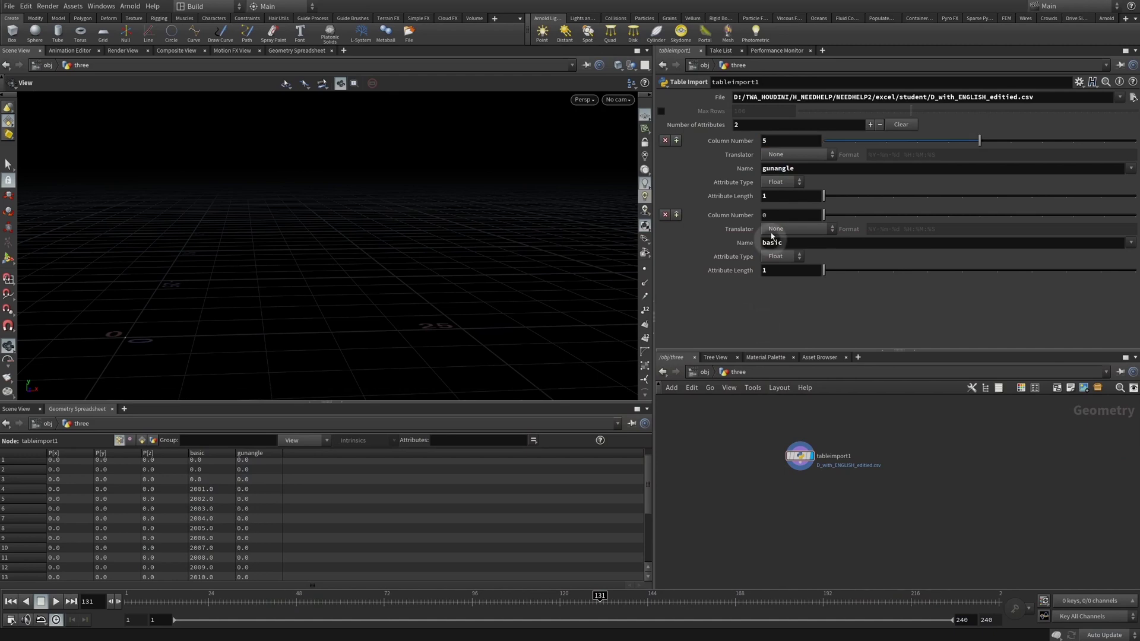
- Set the gunangle attribute's column number to 4
left_click_drag(792, 140, 680, 140)
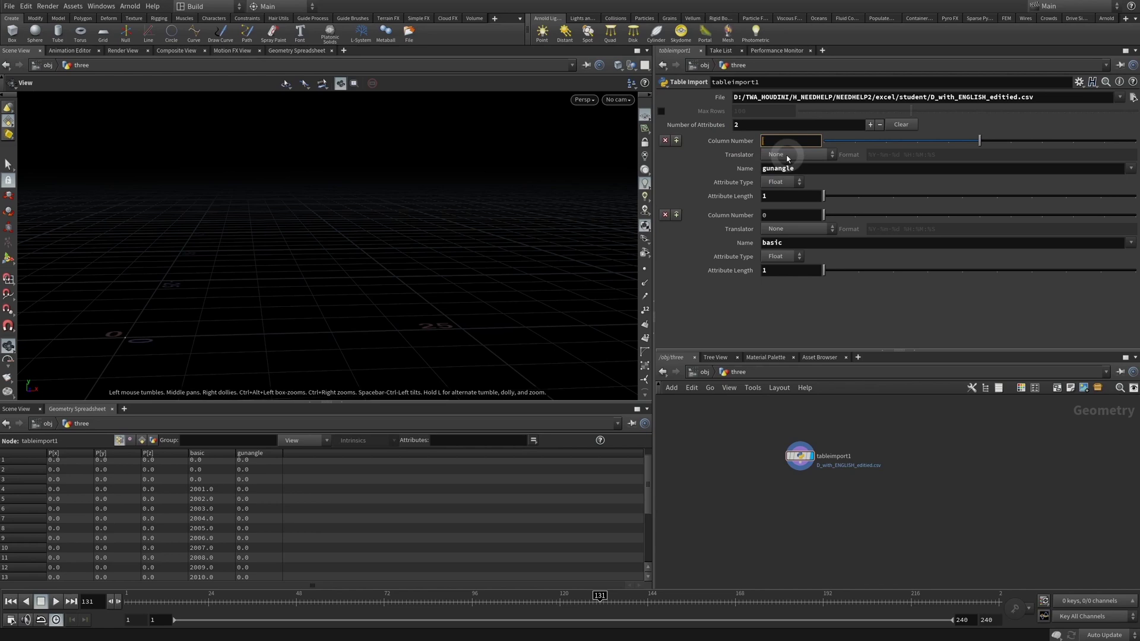
type("4")
key("Return")
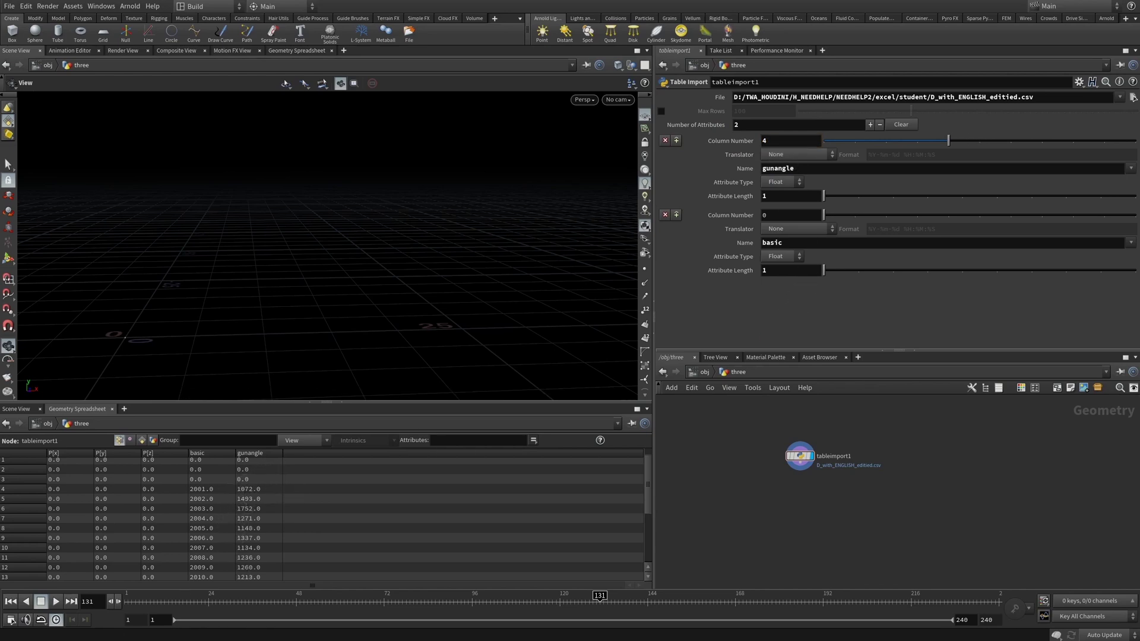
- Recheck the column order in the Excel sheet and set the basic attribute's column number to 3 in Houdini
key("alt+Tab")
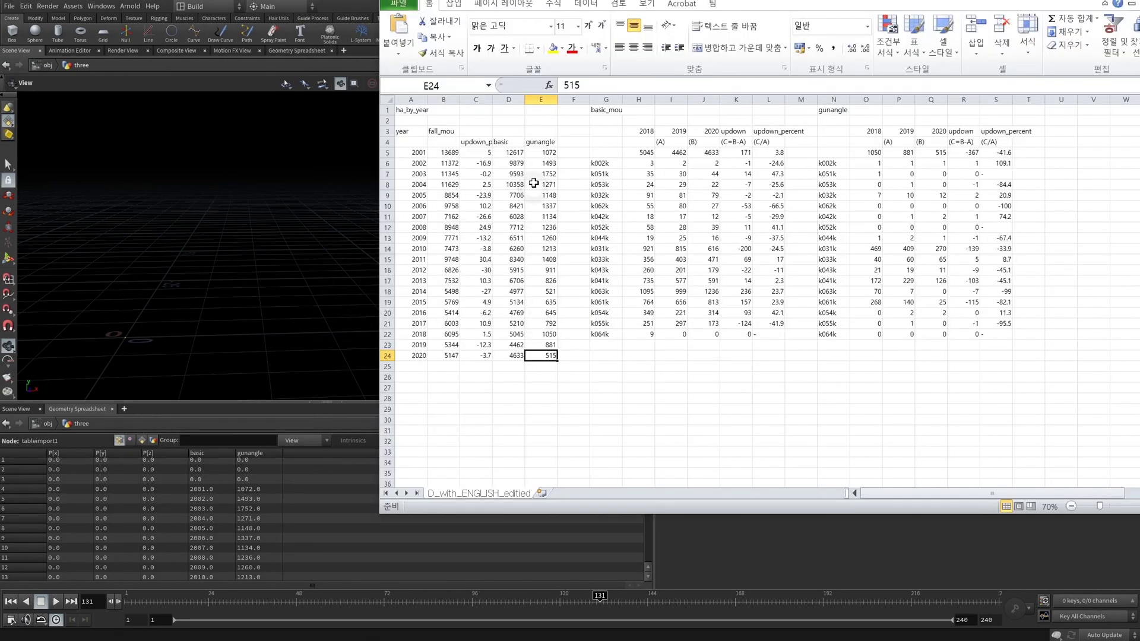
left_click(541, 153)
key("alt+Tab")
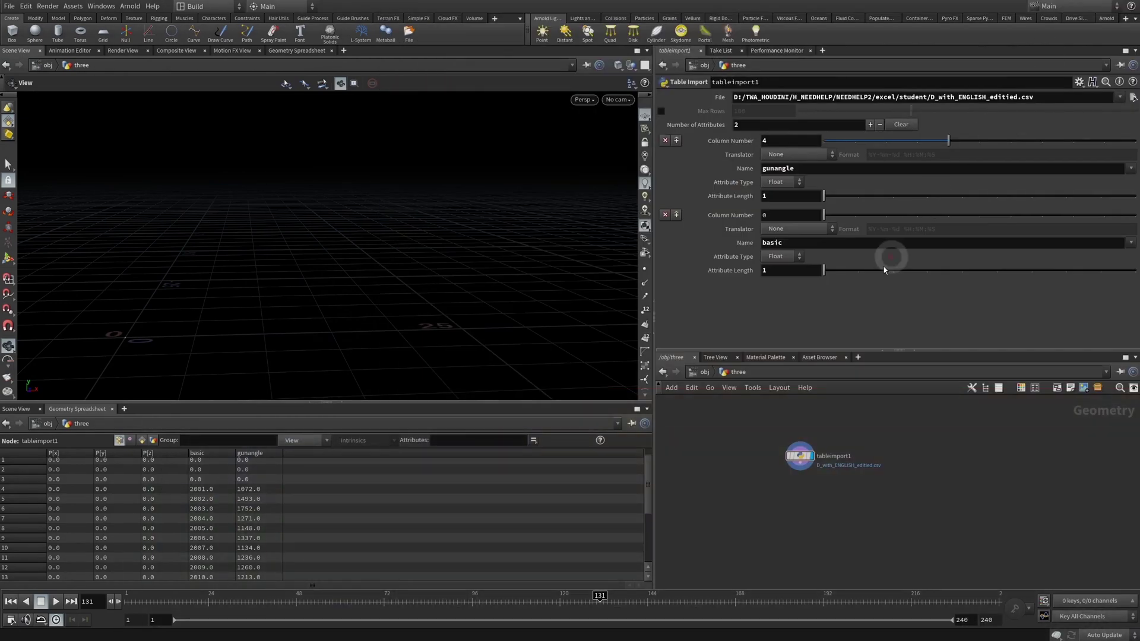
left_click(799, 216)
type("3")
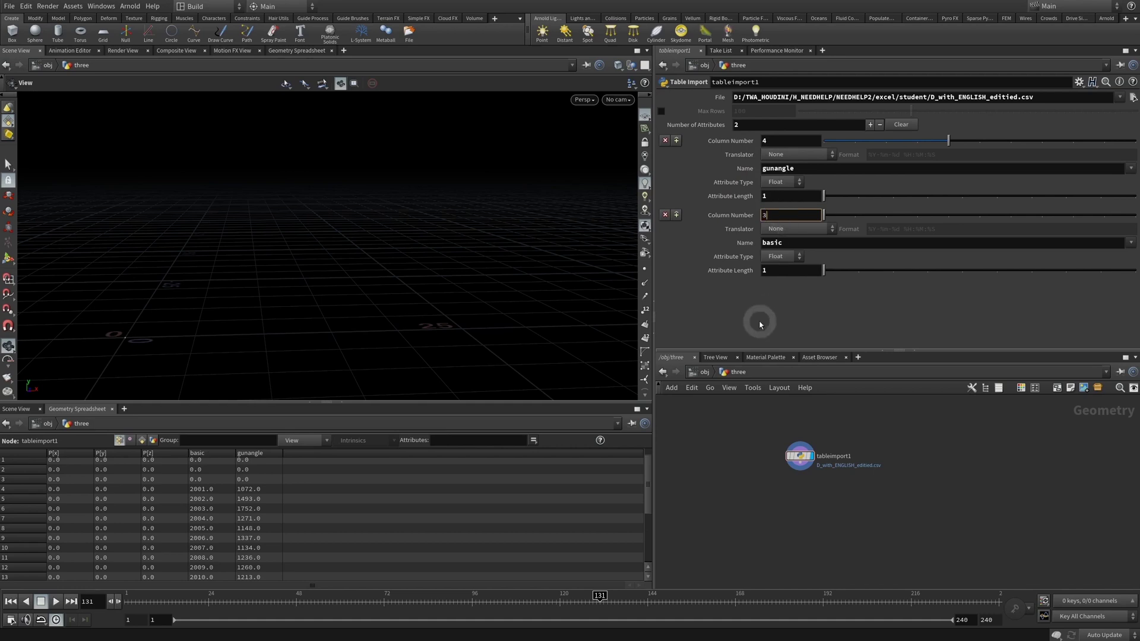
key("Return")
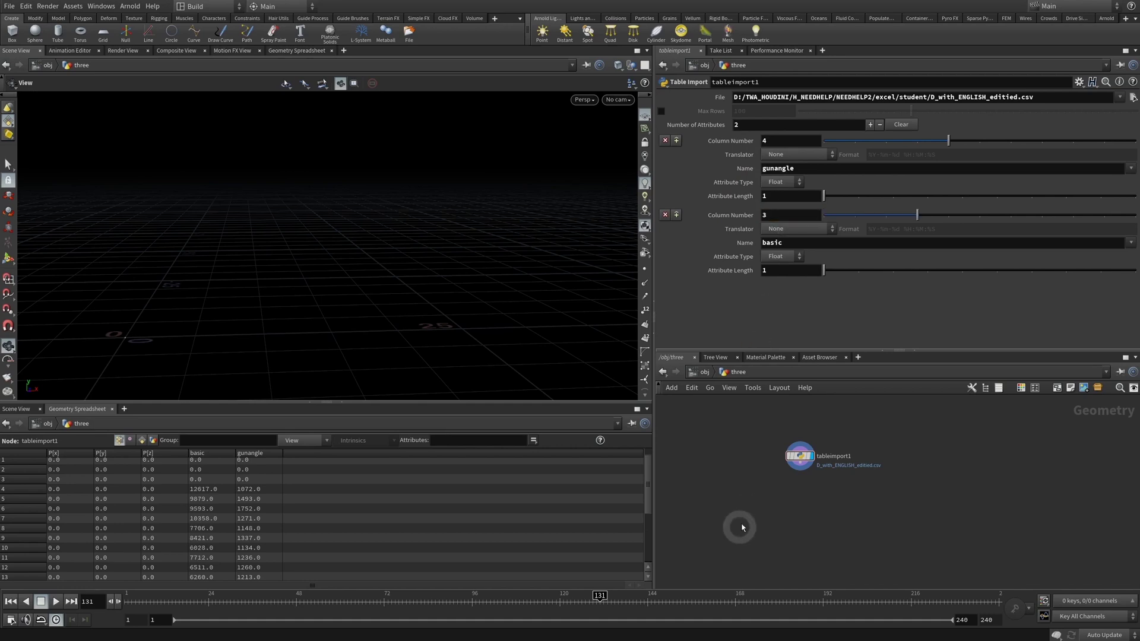
- Add a Blast node below the table import node and connect it to its output
scroll(795, 474, "down", 2)
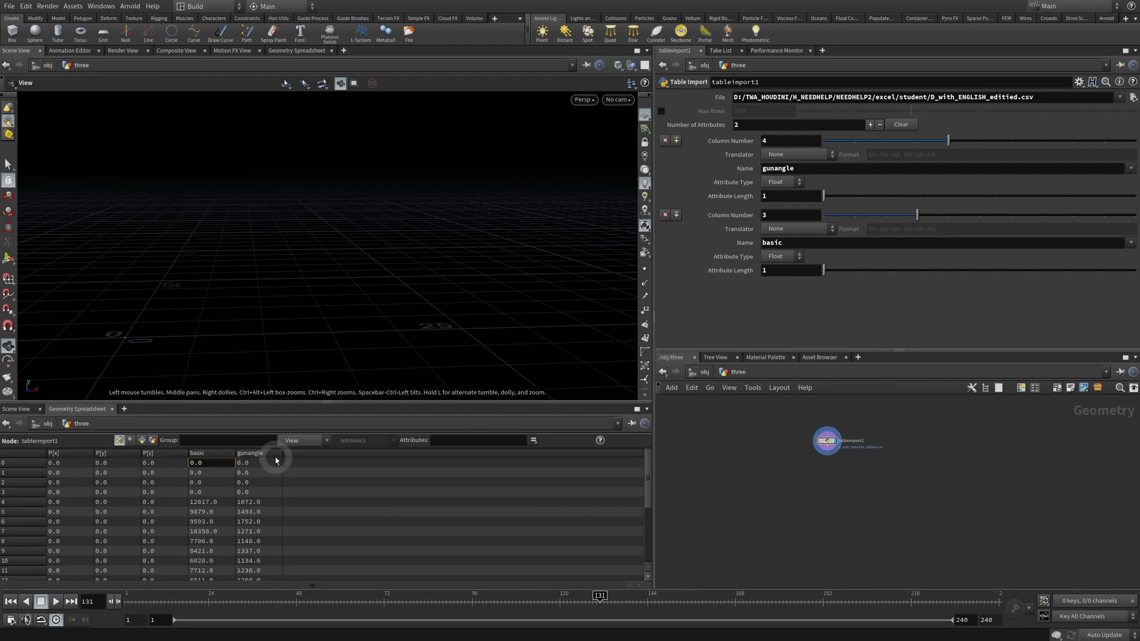
key("Tab")
type("blast")
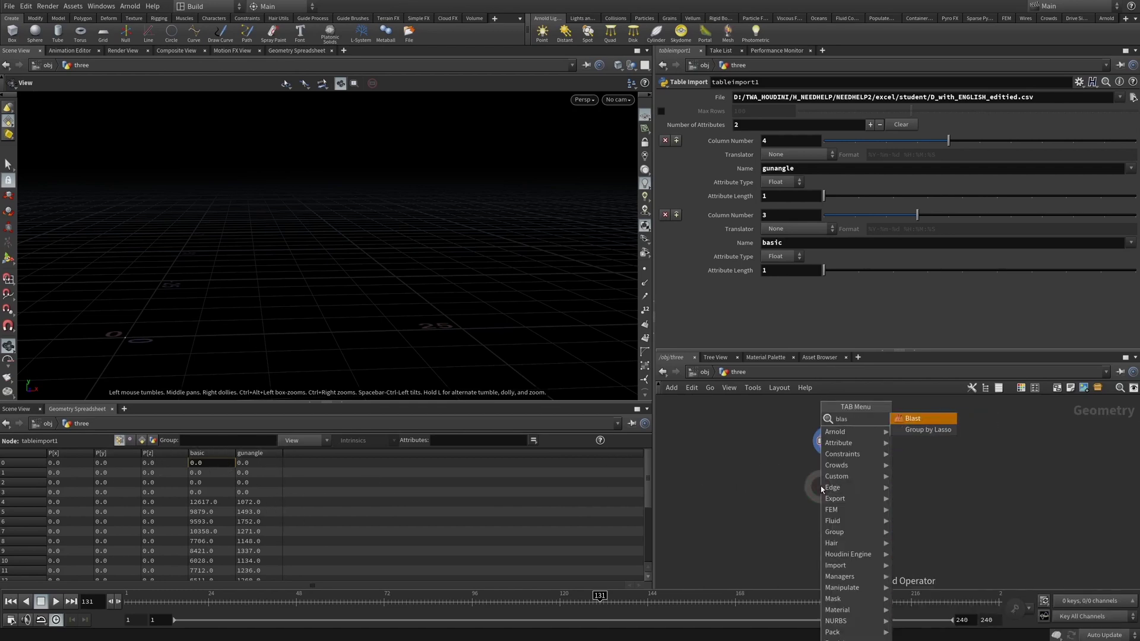
key("Return")
left_click(820, 485)
scroll(891, 448, "down", 4)
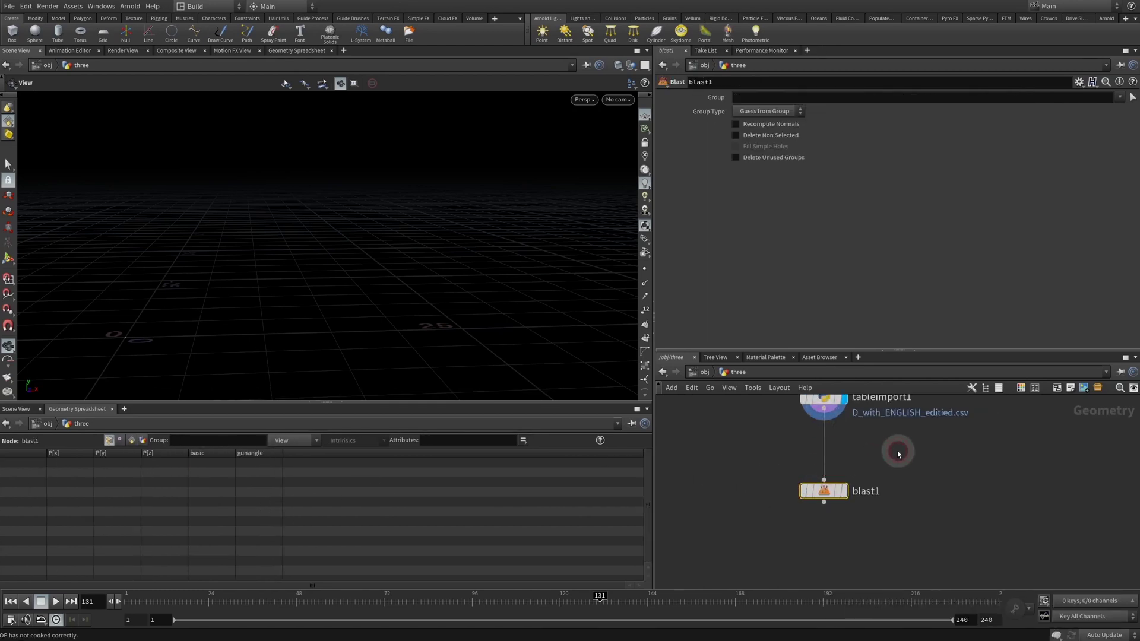
- Set the Blast node's group type to Points and its group to 0-3 to delete the empty leading rows
left_click(833, 464)
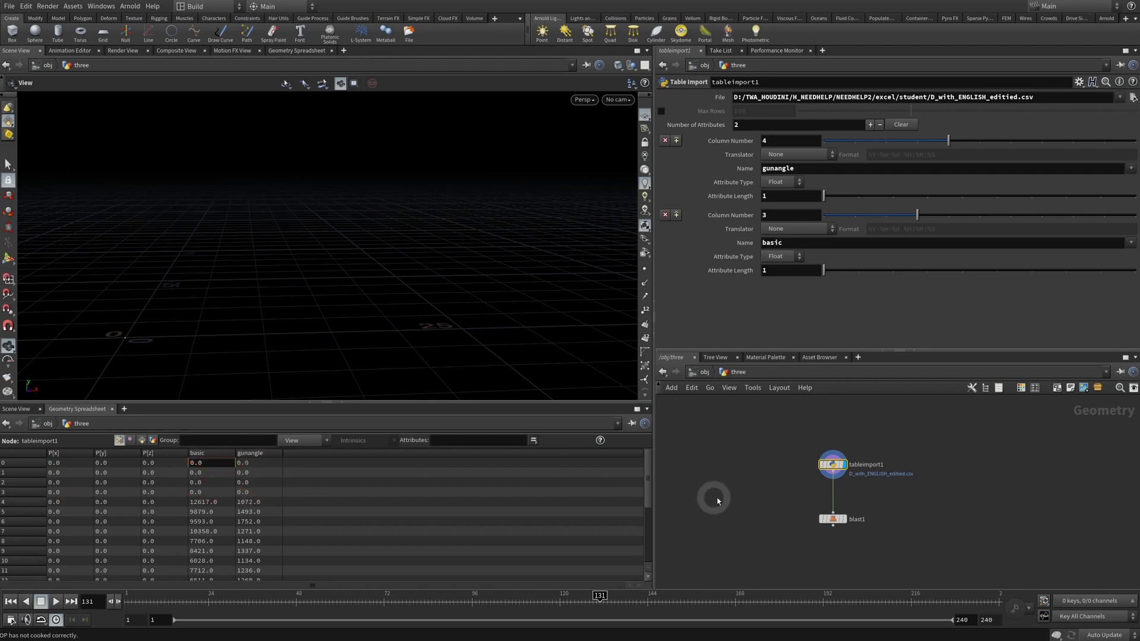
left_click(832, 519)
left_click(760, 110)
left_click(766, 133)
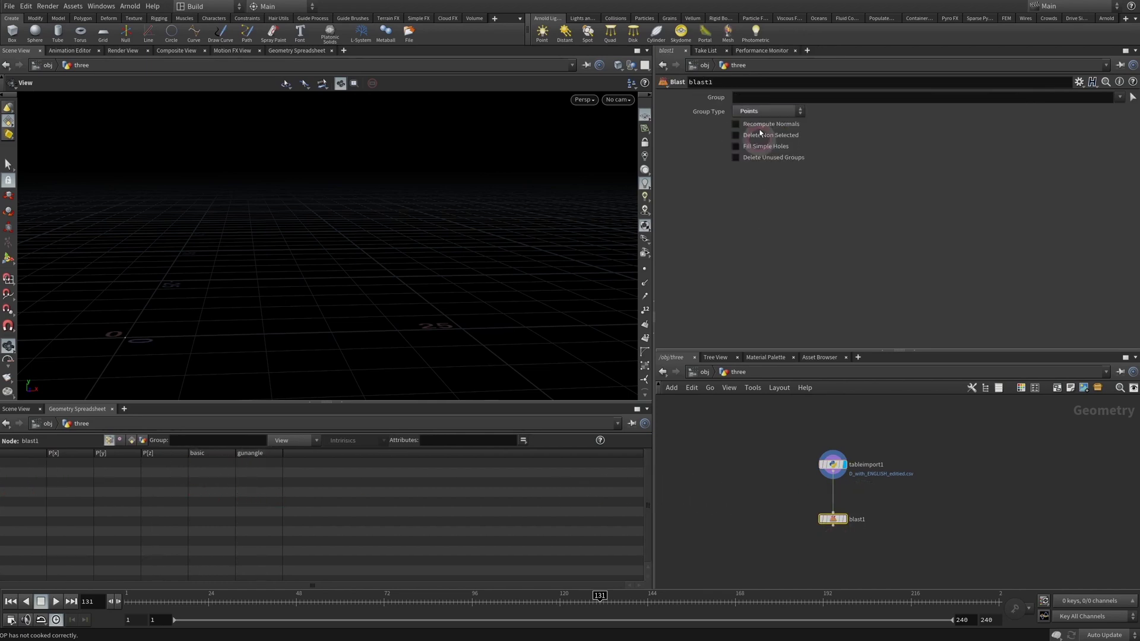
left_click(759, 97)
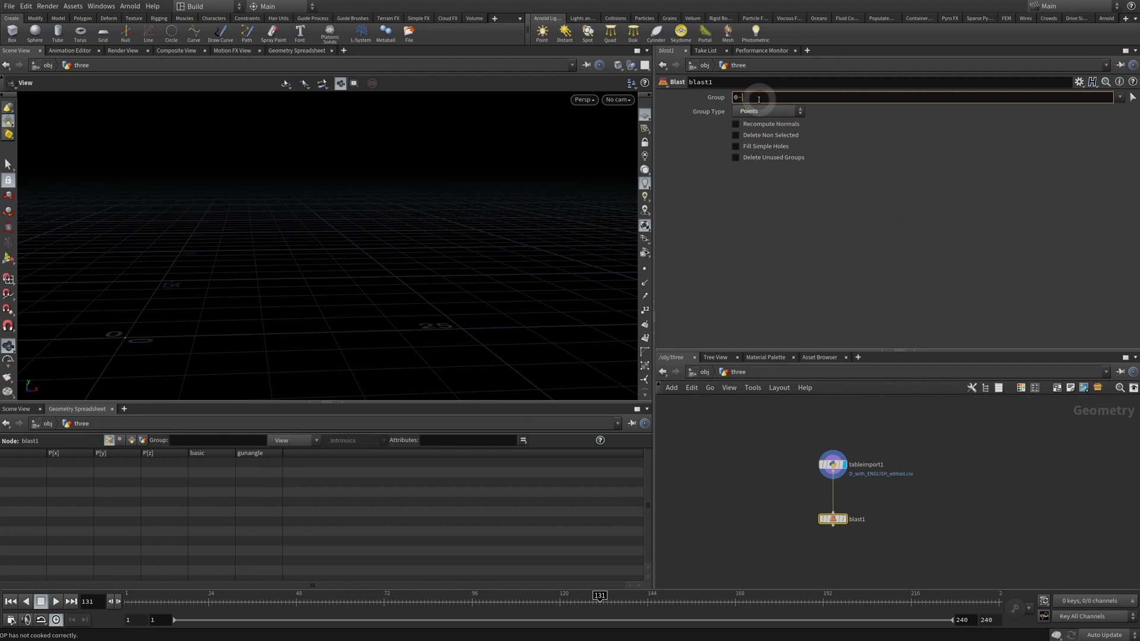
left_click(758, 498)
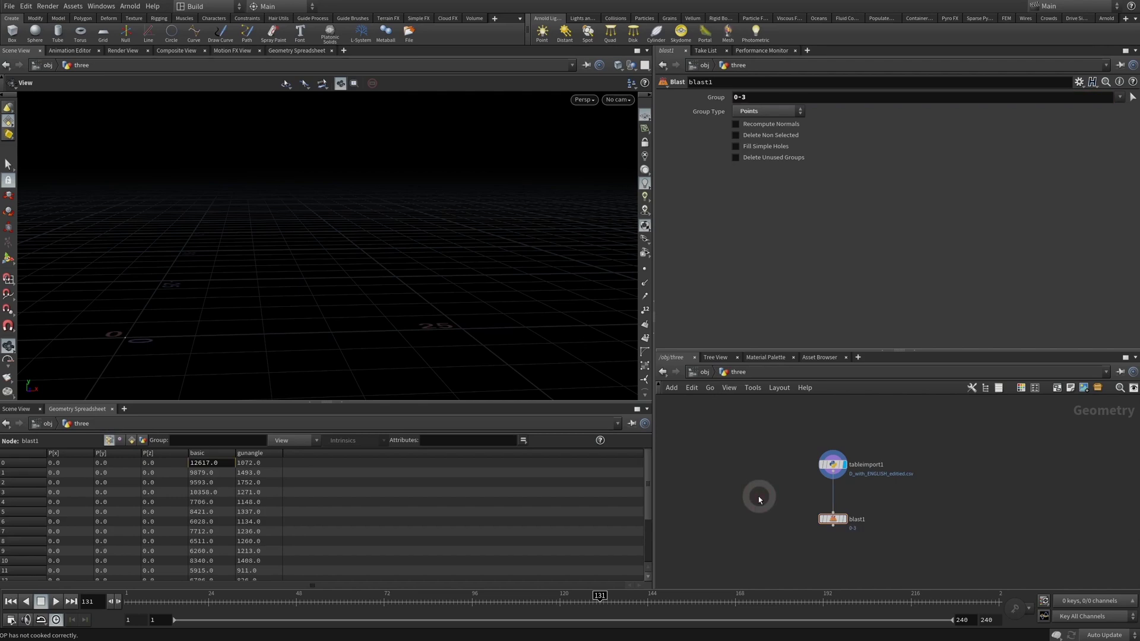
- Compare the imported table rows with the Blast result, and make the Blast node the displayed one
left_click(832, 464)
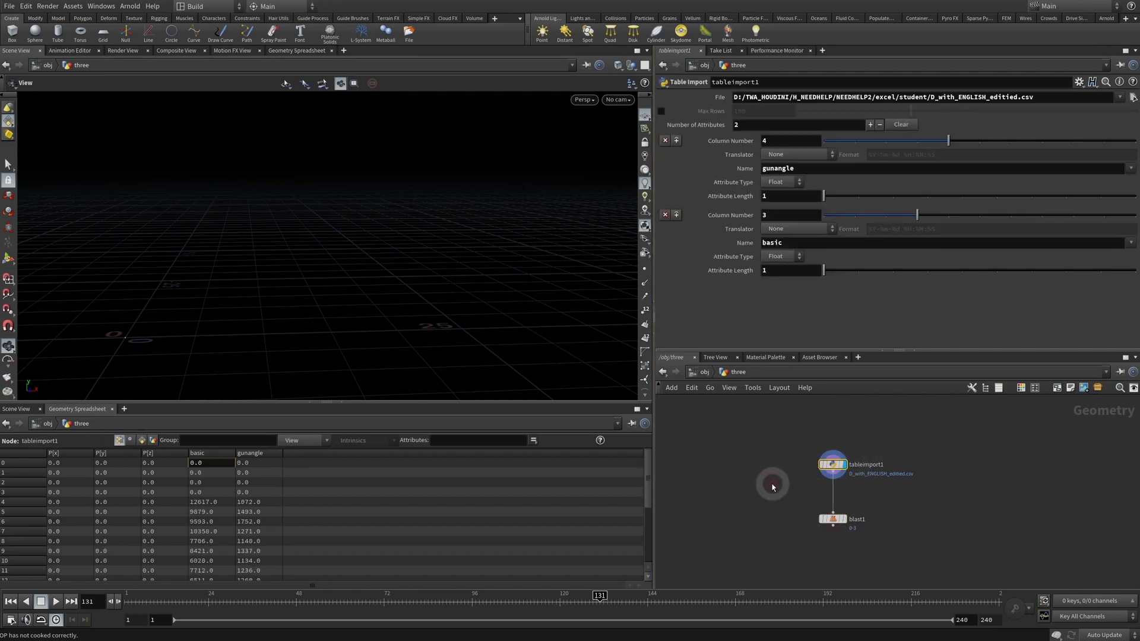
left_click(833, 519)
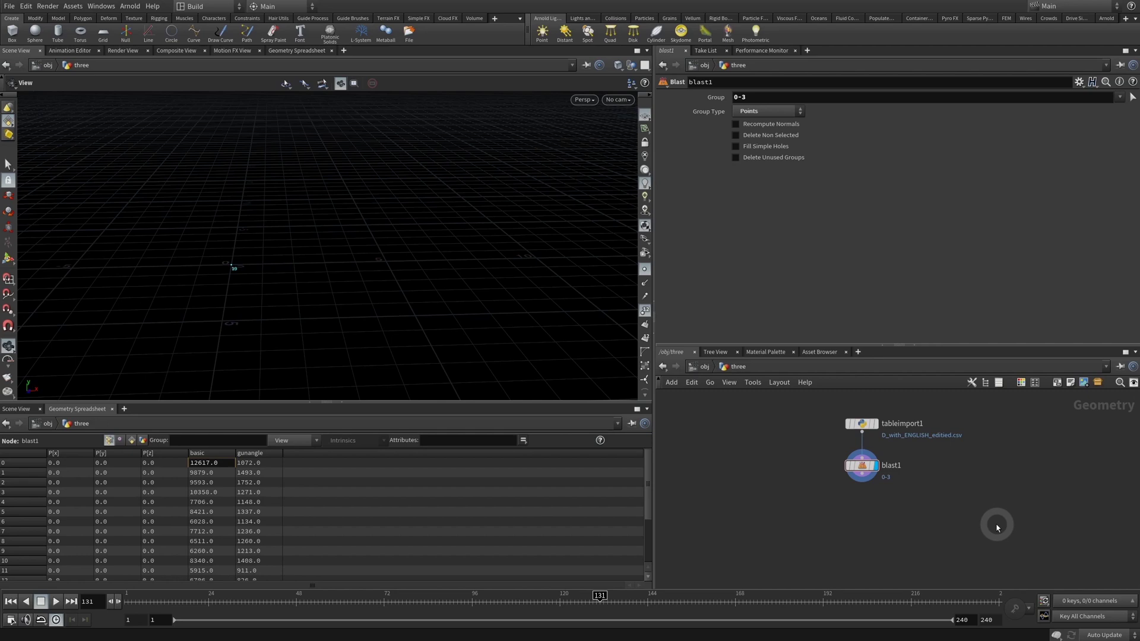
middle_click_drag(765, 456, 820, 451)
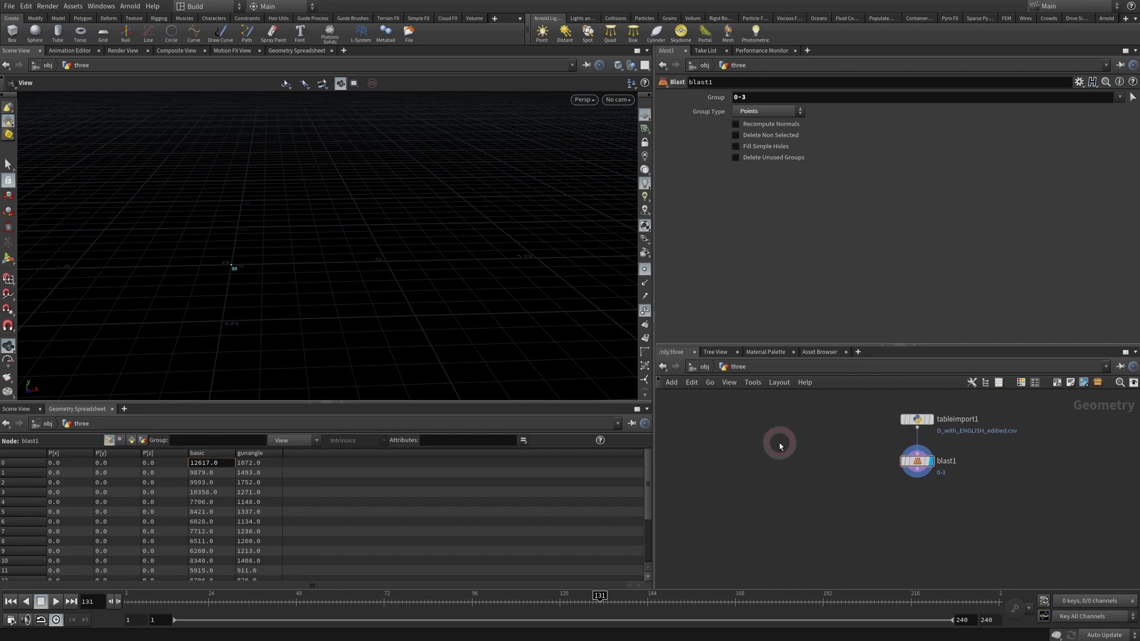
left_click(225, 256)
left_click(964, 405)
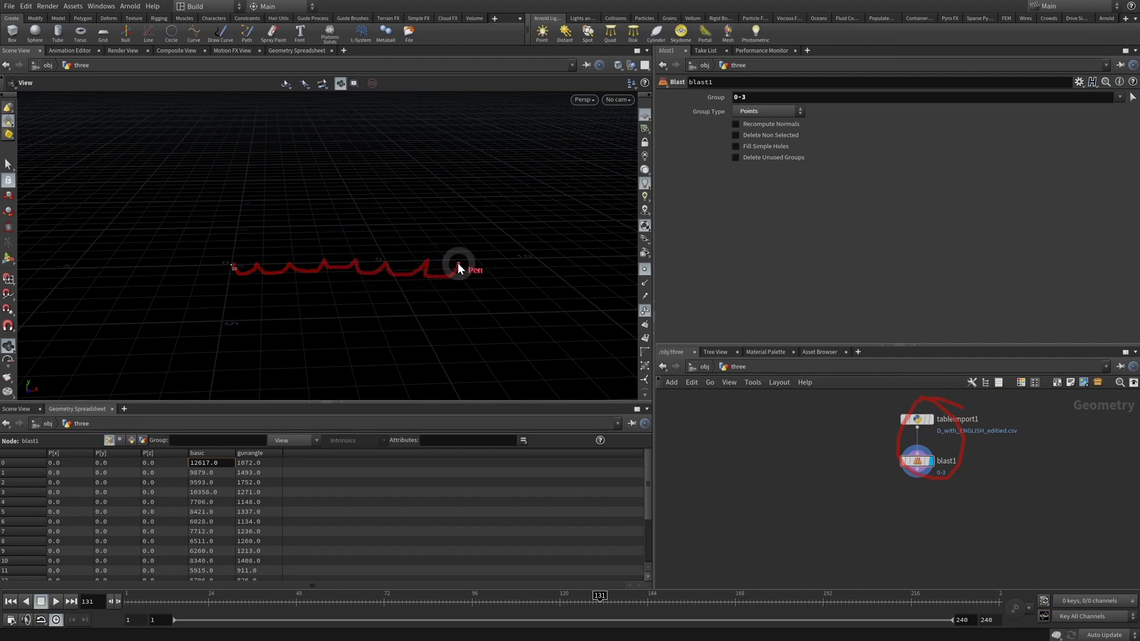
mouse_move(458, 262)
left_mouse_down()
mouse_move(278, 274)
mouse_move(233, 265)
mouse_move(417, 258)
left_mouse_up()
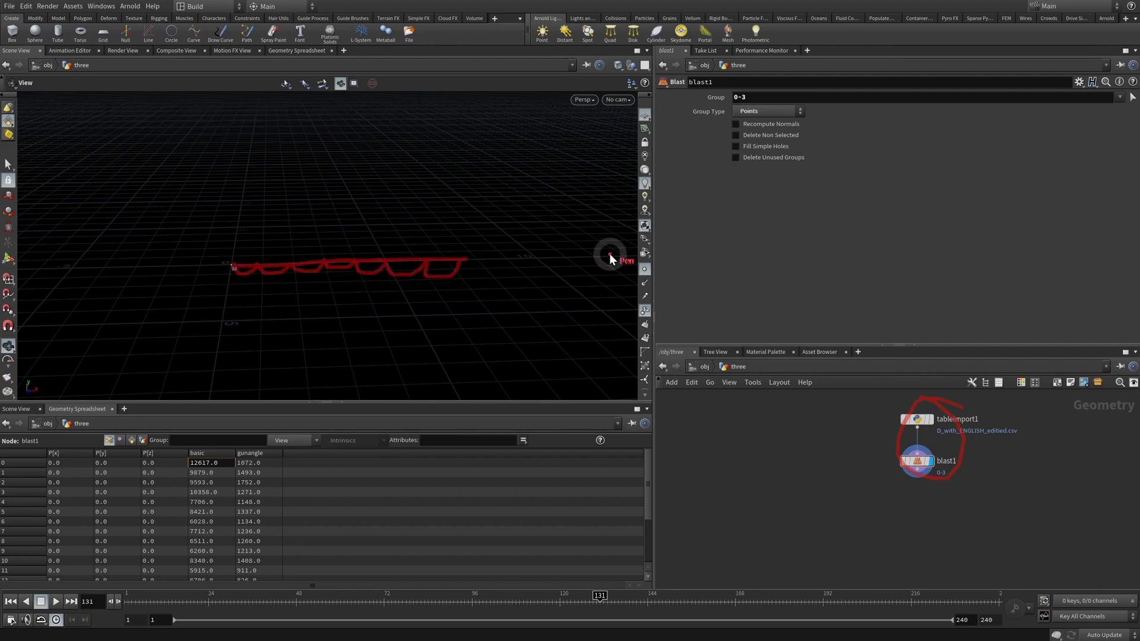
key("Escape")
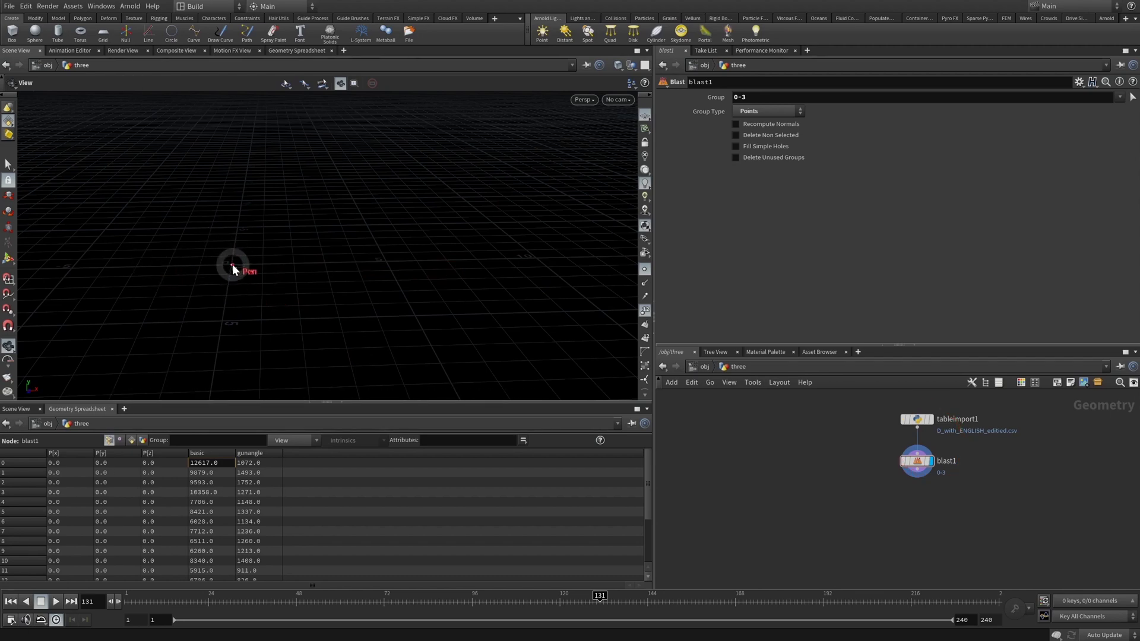
left_click_drag(233, 265, 378, 259)
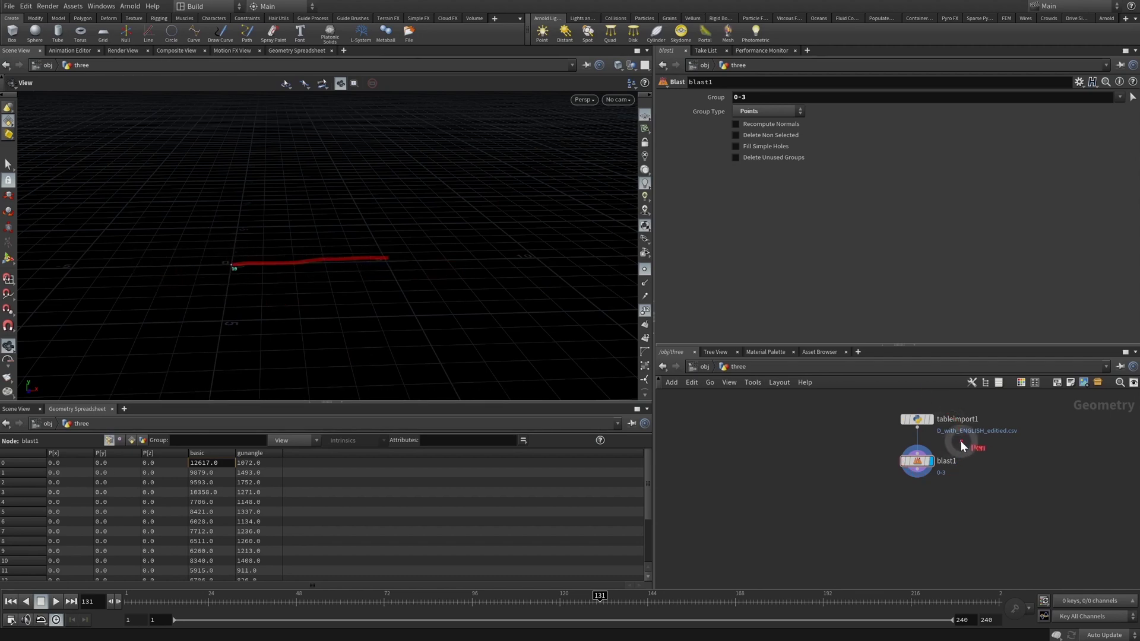
mouse_move(898, 441)
left_mouse_down()
mouse_move(926, 451)
mouse_move(935, 440)
left_mouse_up()
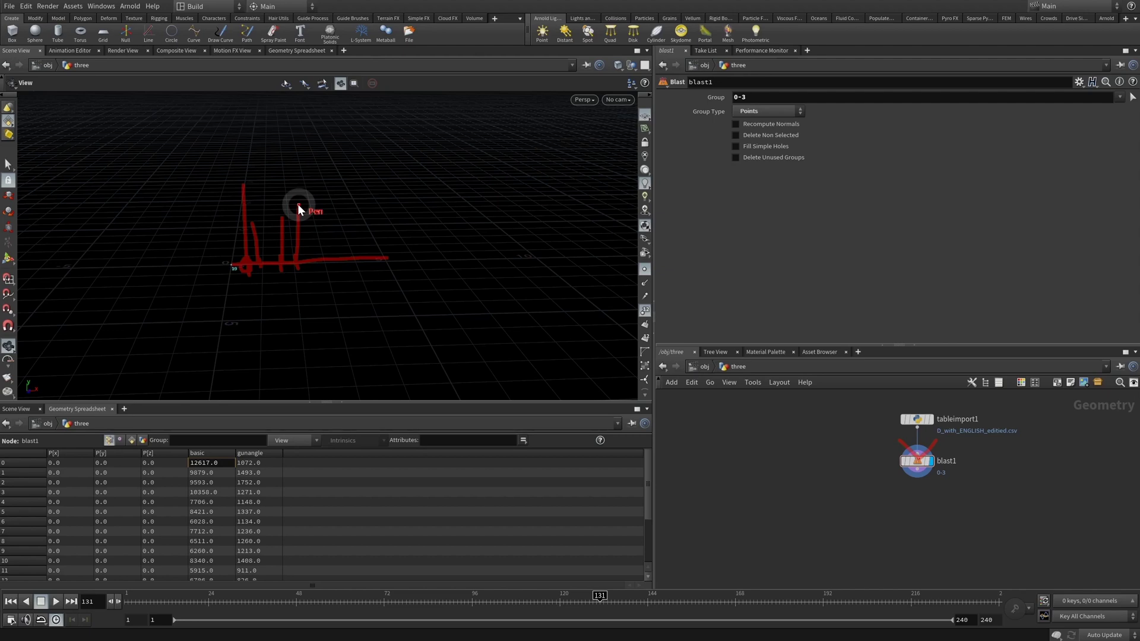
key("Escape")
- Place an Add node in the empty area beside the table import chain and duplicate it next to the original
key("Tab")
key("Escape")
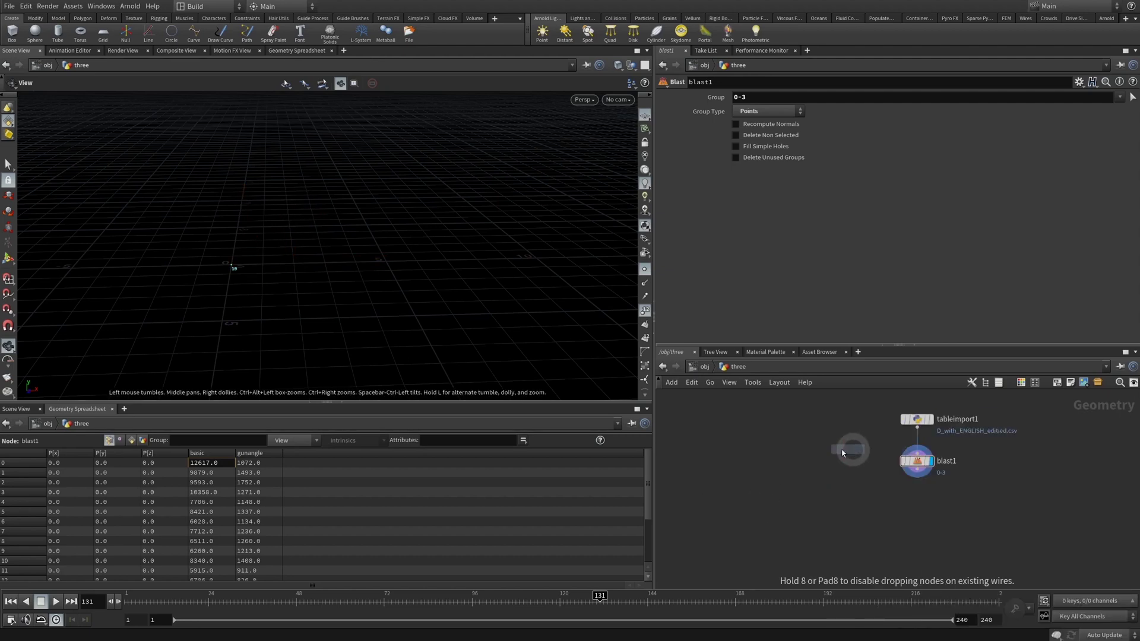
left_click(746, 442)
mouse_move(786, 426)
left_mouse_down()
mouse_move(724, 473)
mouse_move(718, 456)
left_mouse_up()
key("ctrl+c")
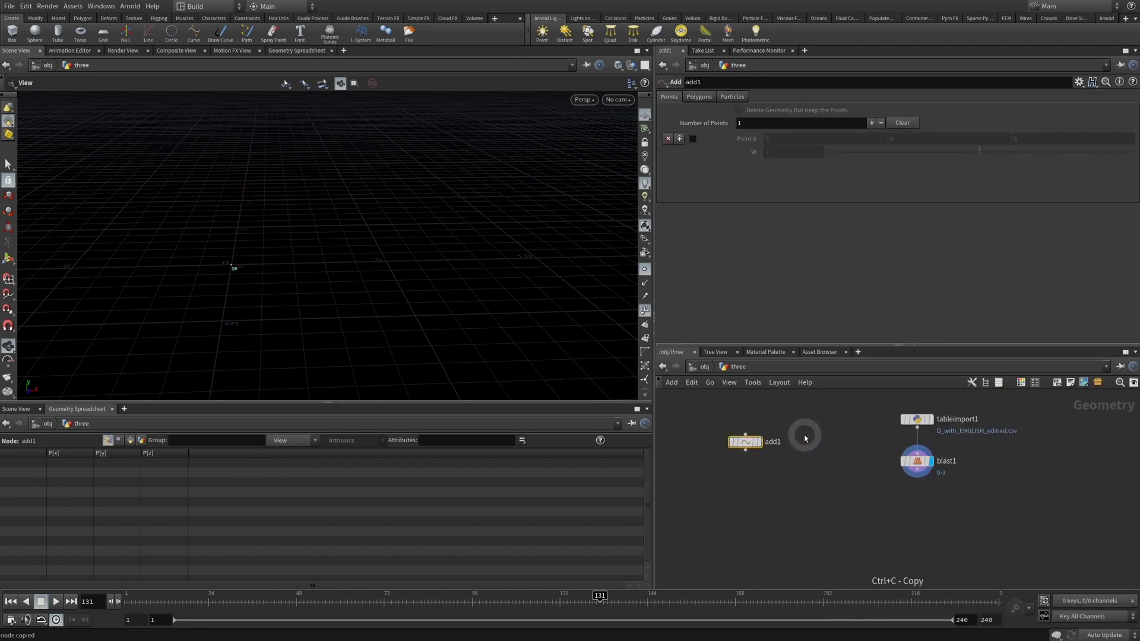
key("ctrl+v")
- Enable Point 0 on both Add nodes and set the second node's point X position to 1
left_click(693, 138)
left_click_drag(823, 405, 810, 467)
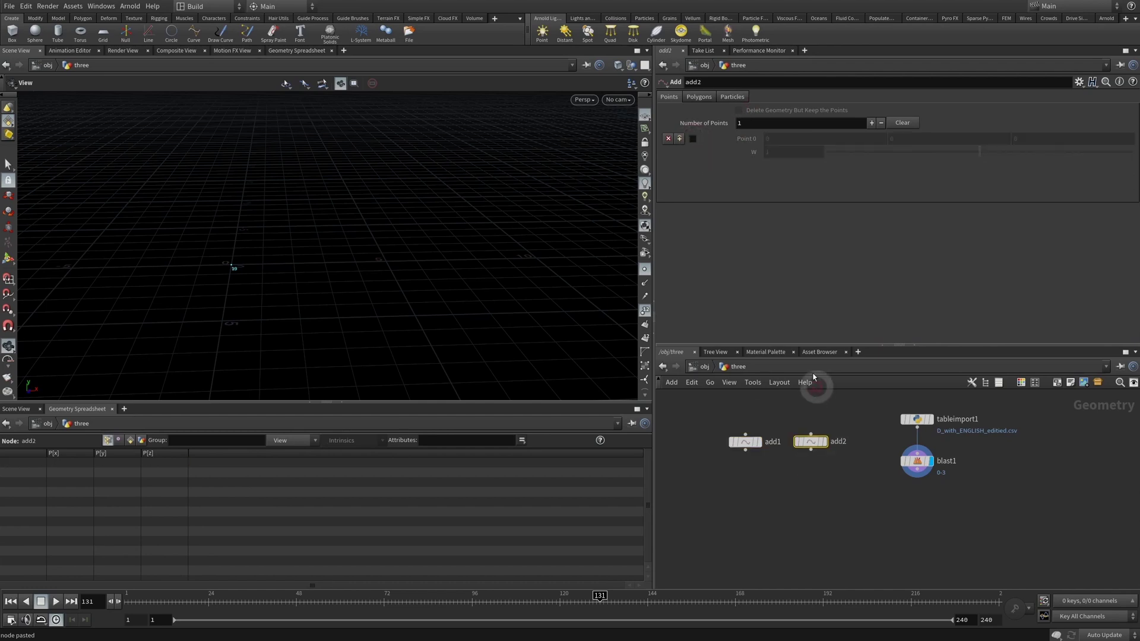
left_click(695, 138)
left_click_drag(850, 419, 812, 469)
left_click(791, 139)
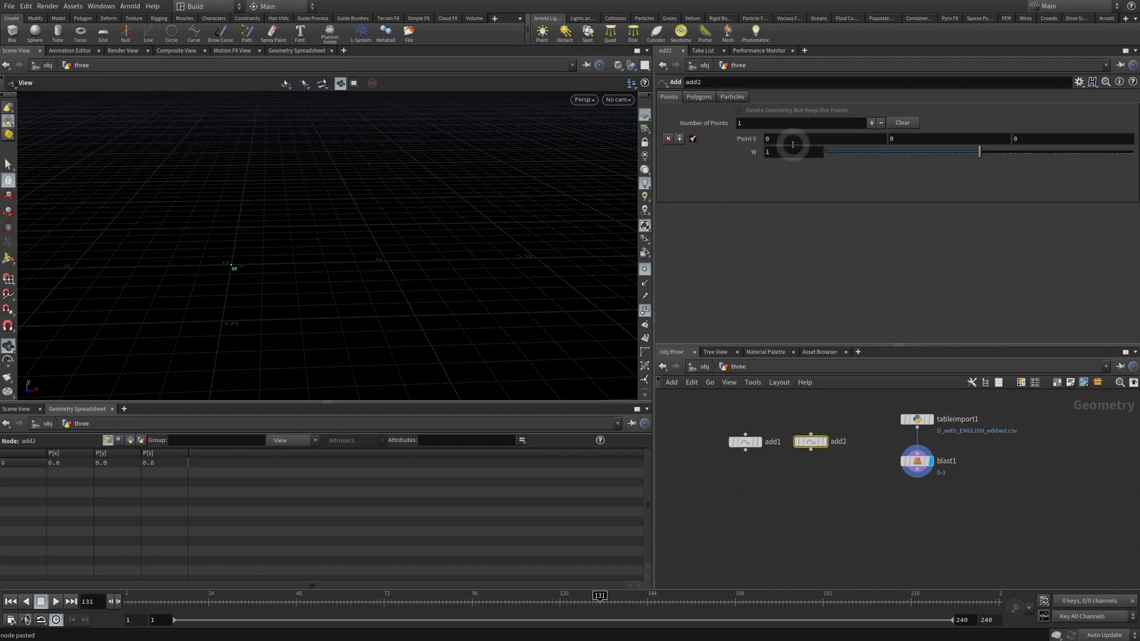
type("1")
left_click(735, 256)
- Add a Merge node below the two Add nodes, connect both of them to it, and display it
left_click(769, 492)
key("Tab")
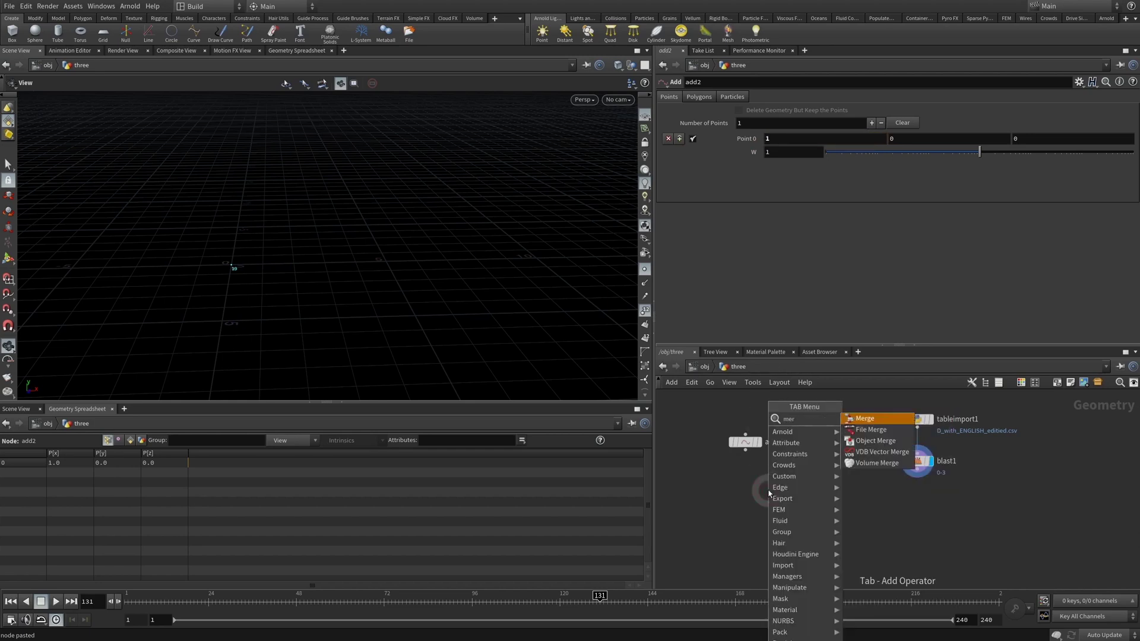
key("Return")
left_click(769, 492)
left_click_drag(860, 471, 785, 491)
left_click(785, 490)
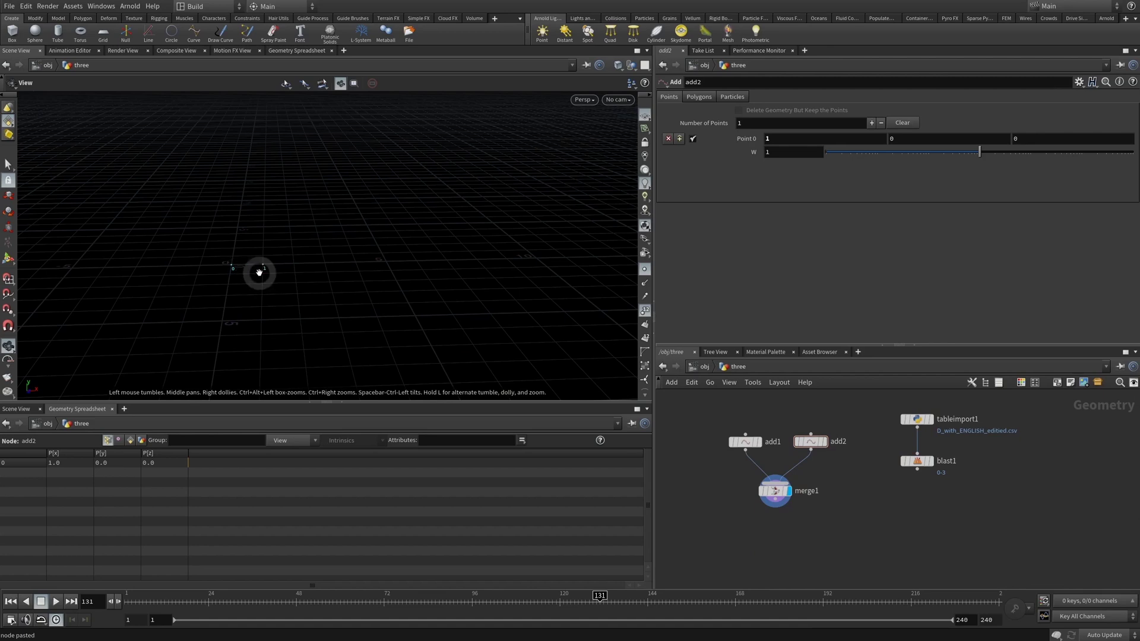
- Add and display a third Add node connected below the Merge, and set its polygons to By Group to join all points into a line
middle_click_drag(784, 560, 800, 540)
key("Tab")
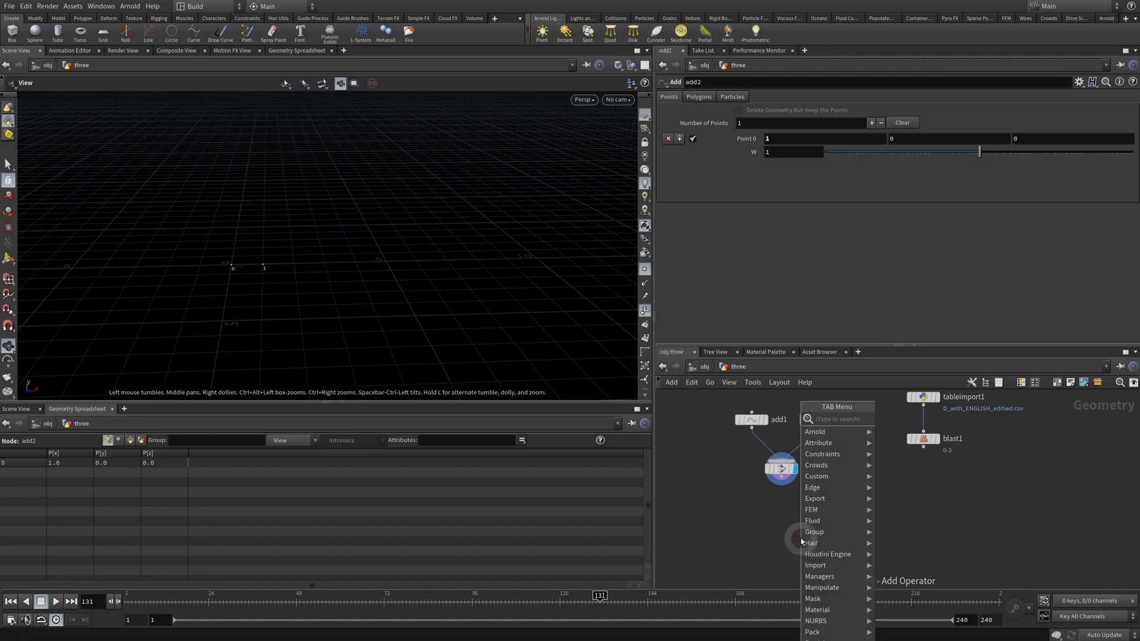
type("add")
key("Return")
left_click(788, 531)
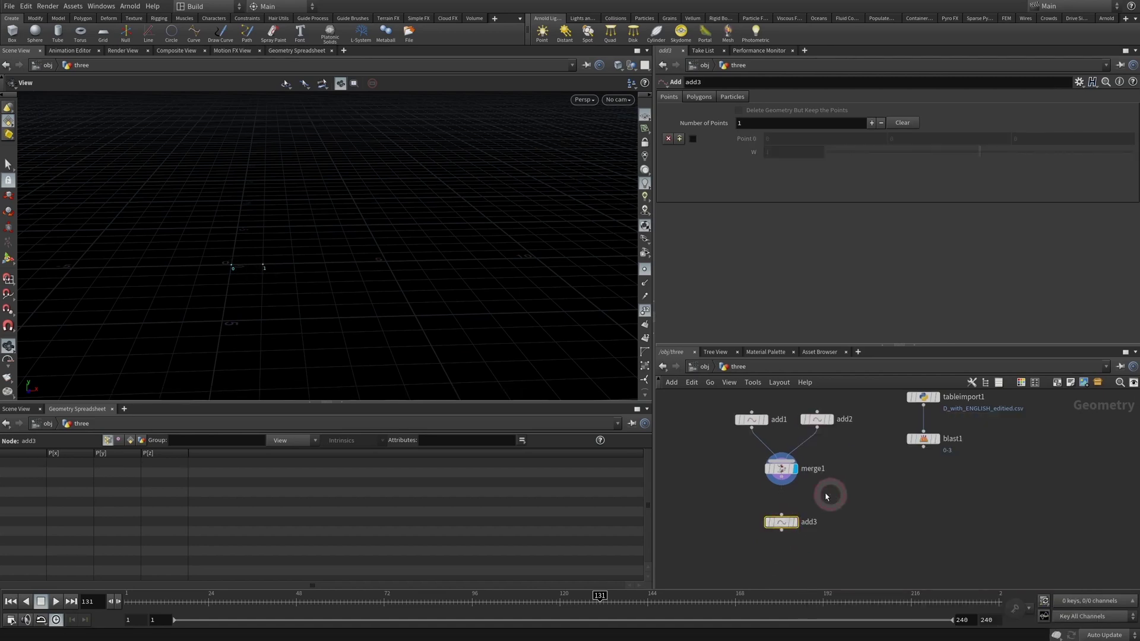
left_click(782, 477)
left_click(785, 533)
left_click(795, 522)
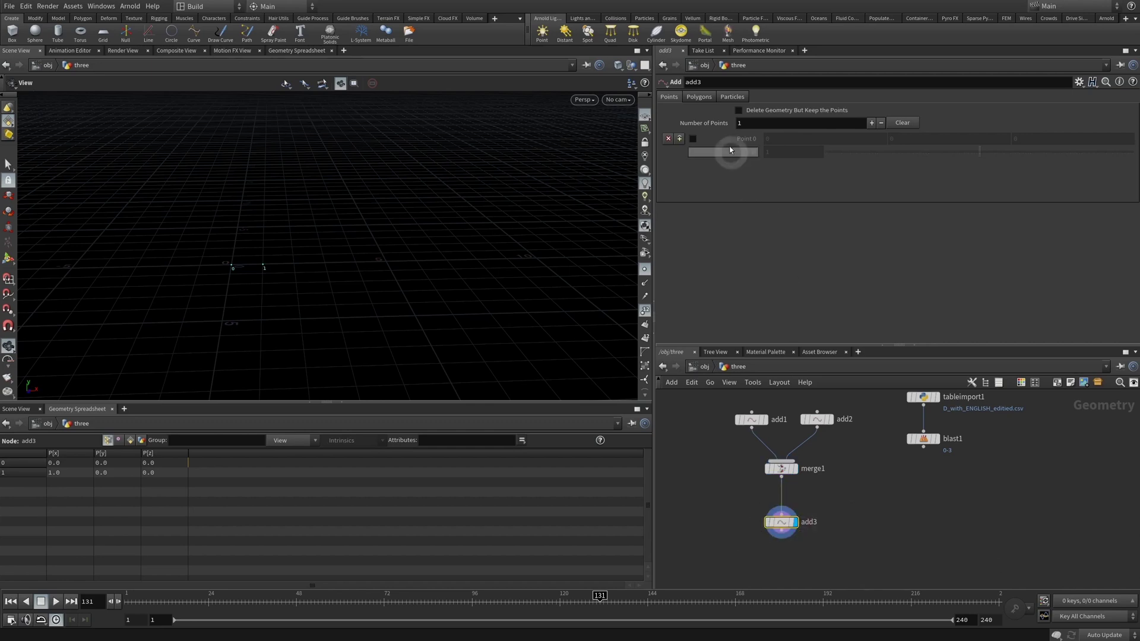
left_click(699, 97)
left_click(712, 125)
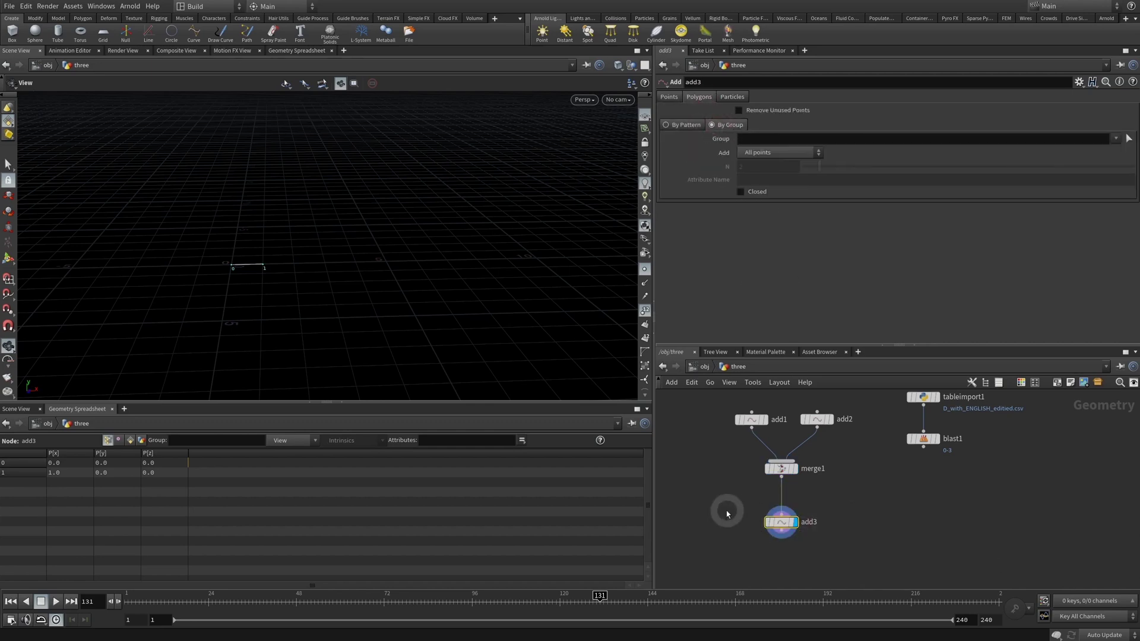
- Review the Blast node's data rows and point count, and compare them with the two-point line of the third Add node
scroll(728, 509, "down", 3)
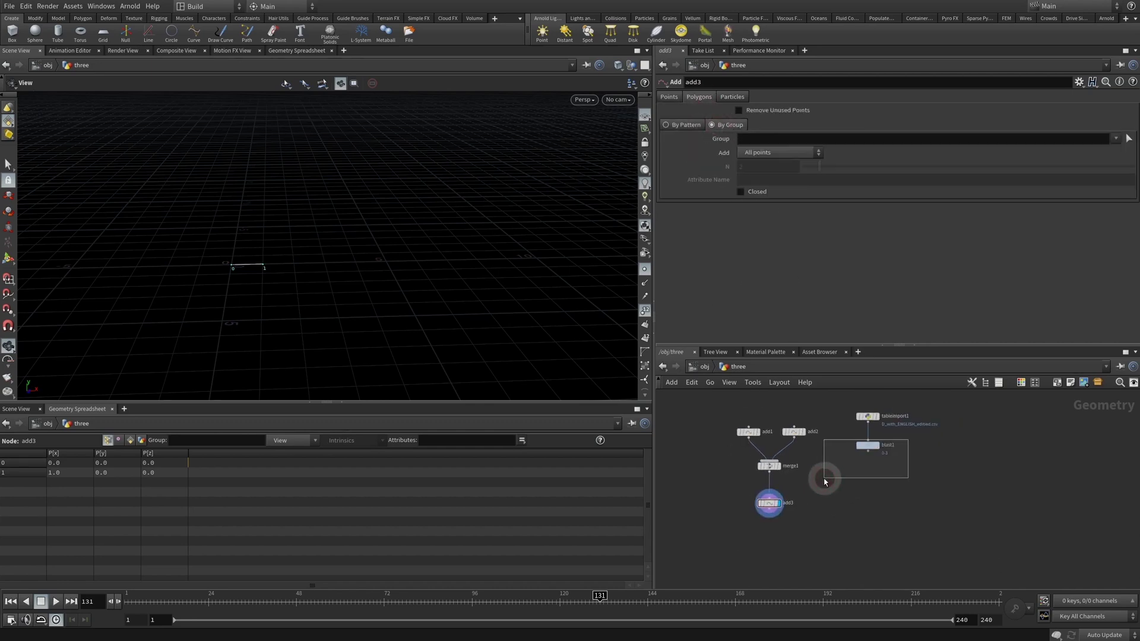
left_click(868, 445)
left_click_drag(646, 465, 642, 536)
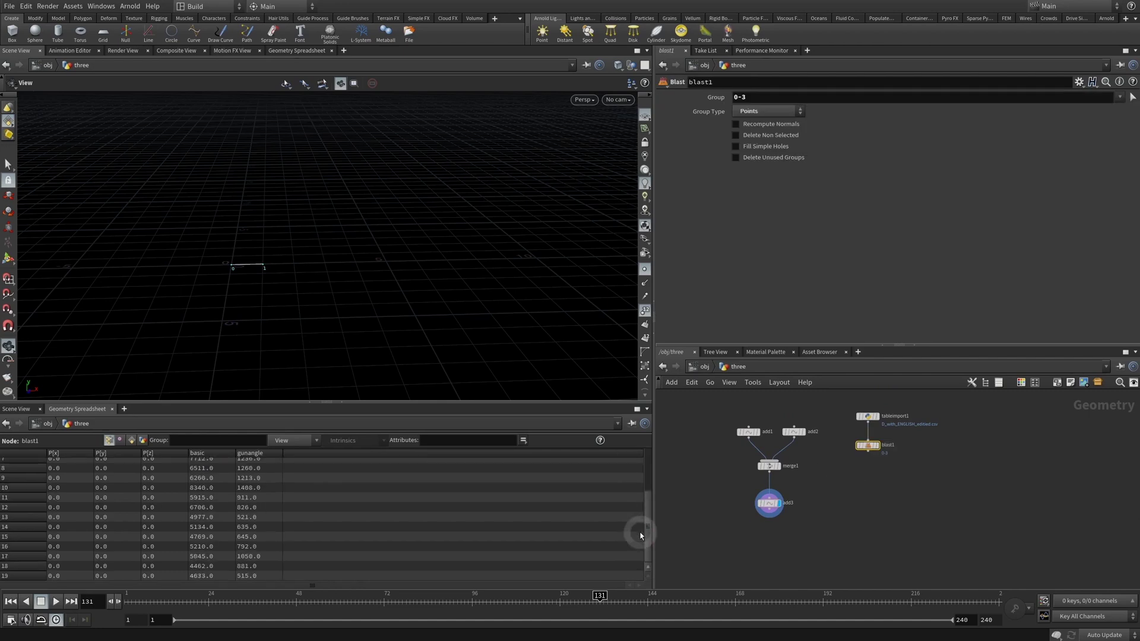
middle_click(870, 447)
left_click_drag(814, 494, 708, 553)
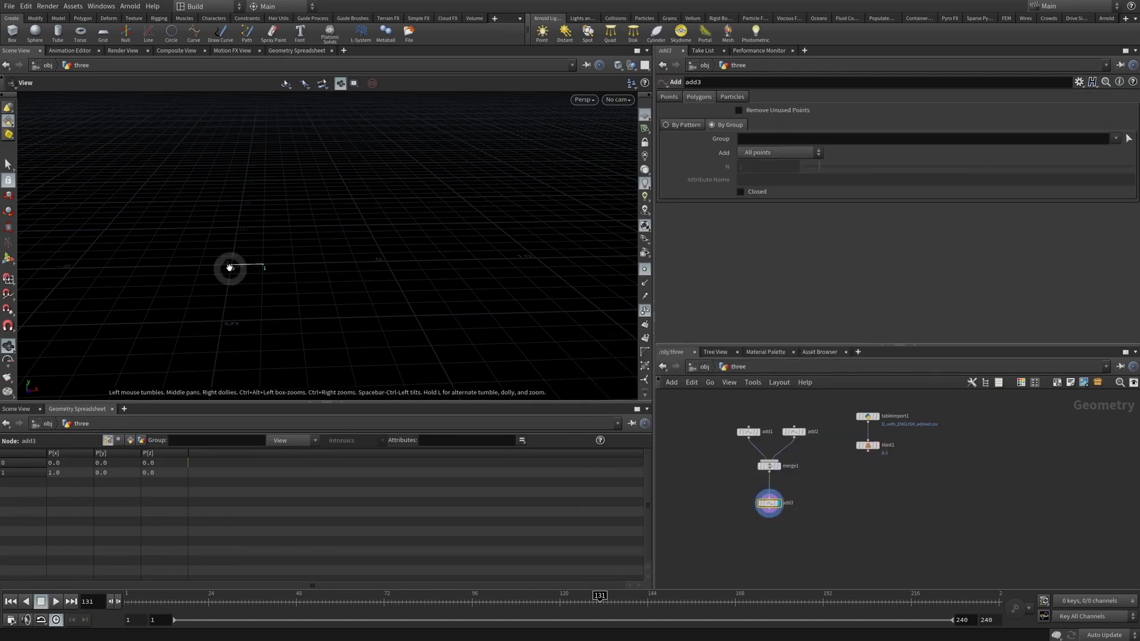
left_click_drag(229, 266, 275, 259)
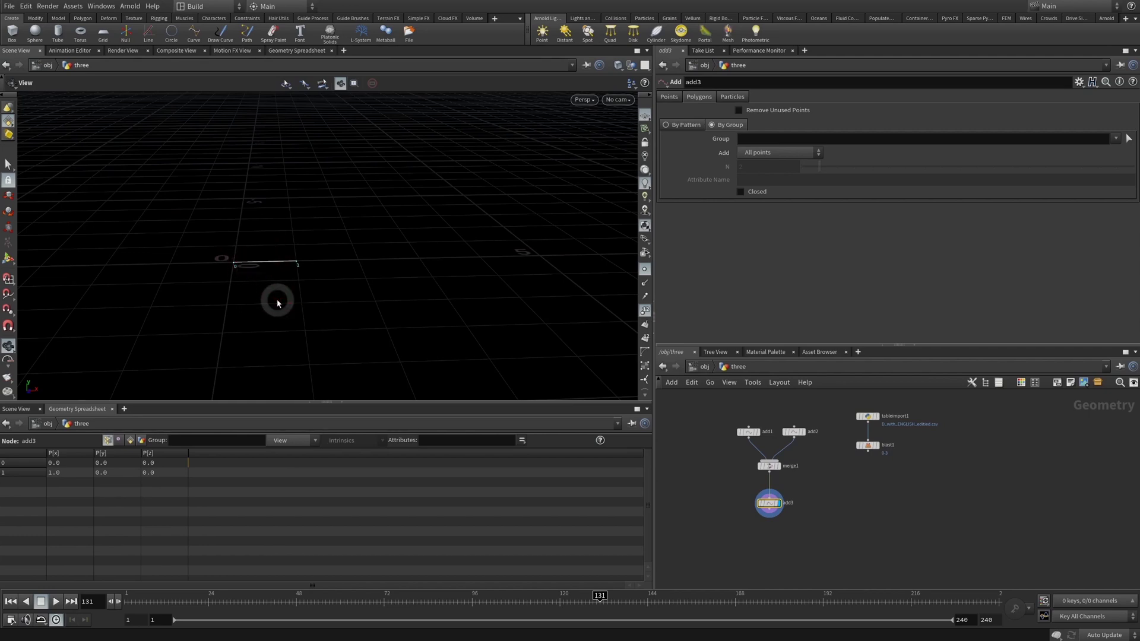
- Add a Resample node below the third Add node, connect it to the line, and display it
left_click(757, 538)
middle_click_drag(764, 544, 769, 535)
key("Tab")
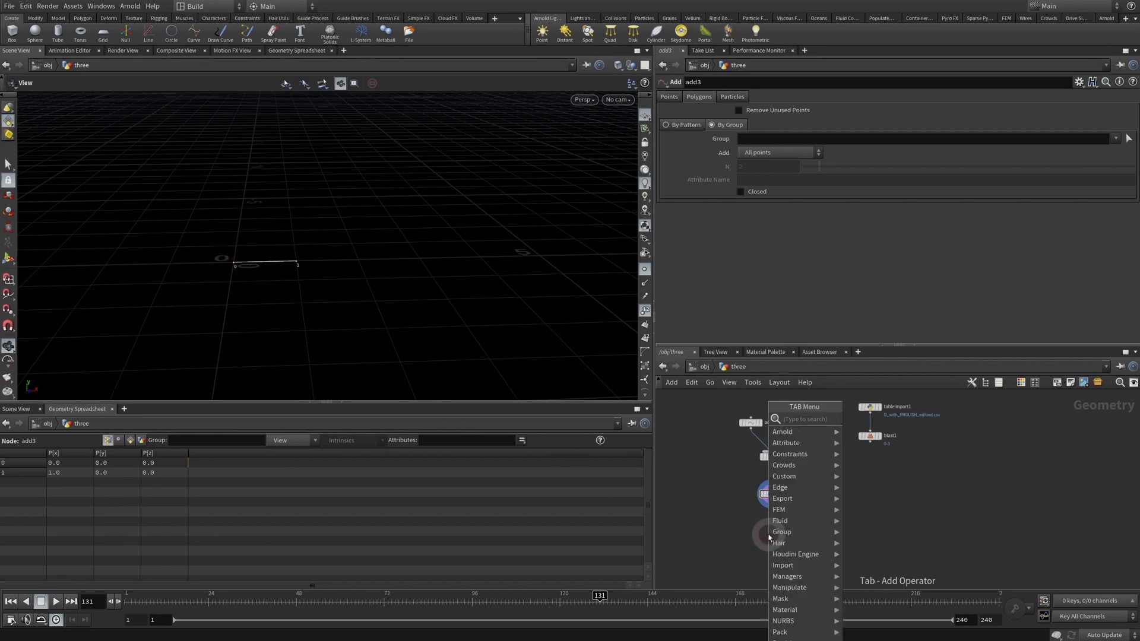
type("res")
key("Return")
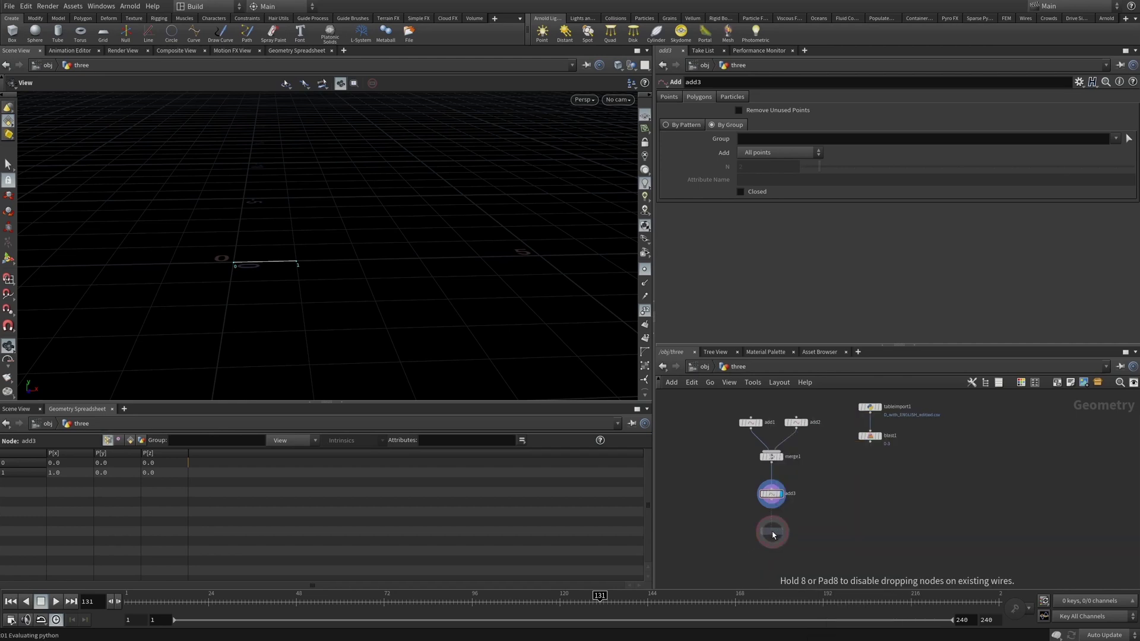
left_click(769, 536)
left_click(772, 524)
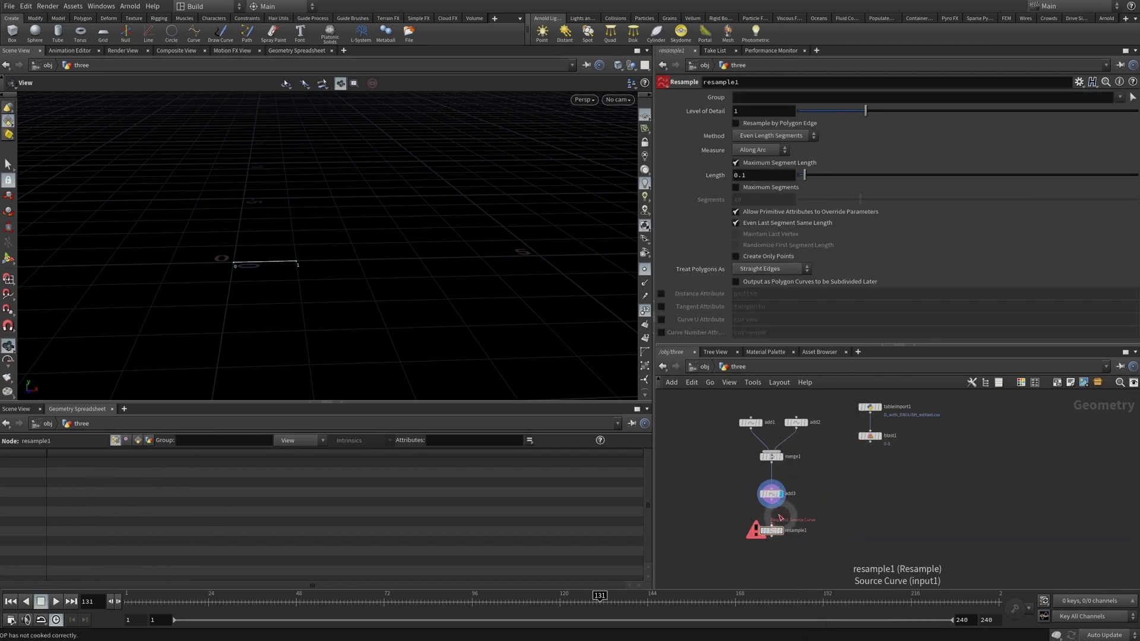
left_click(810, 518)
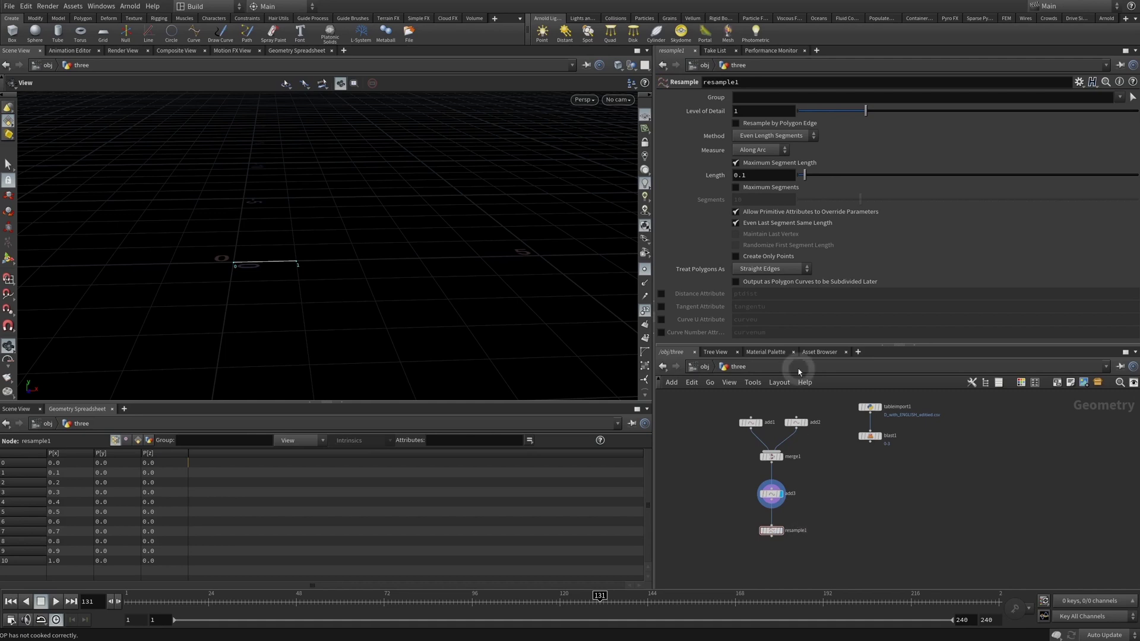
left_click(780, 530)
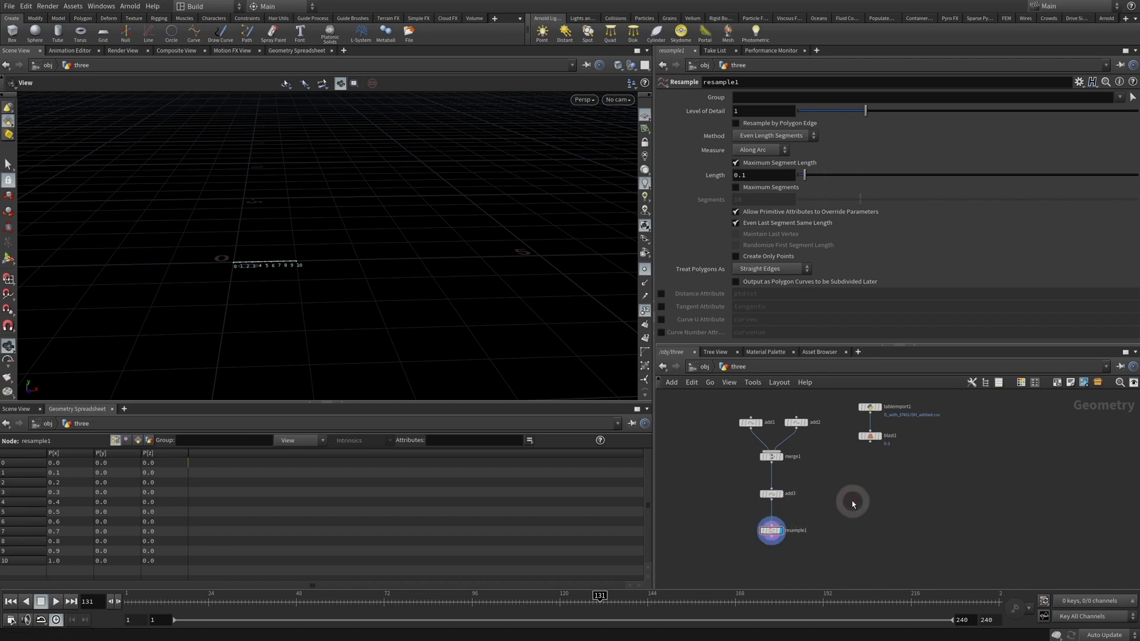
- Check the Resample node's point count and review its segment length and maximum segments settings
middle_click(773, 532)
left_click_drag(682, 174, 801, 174)
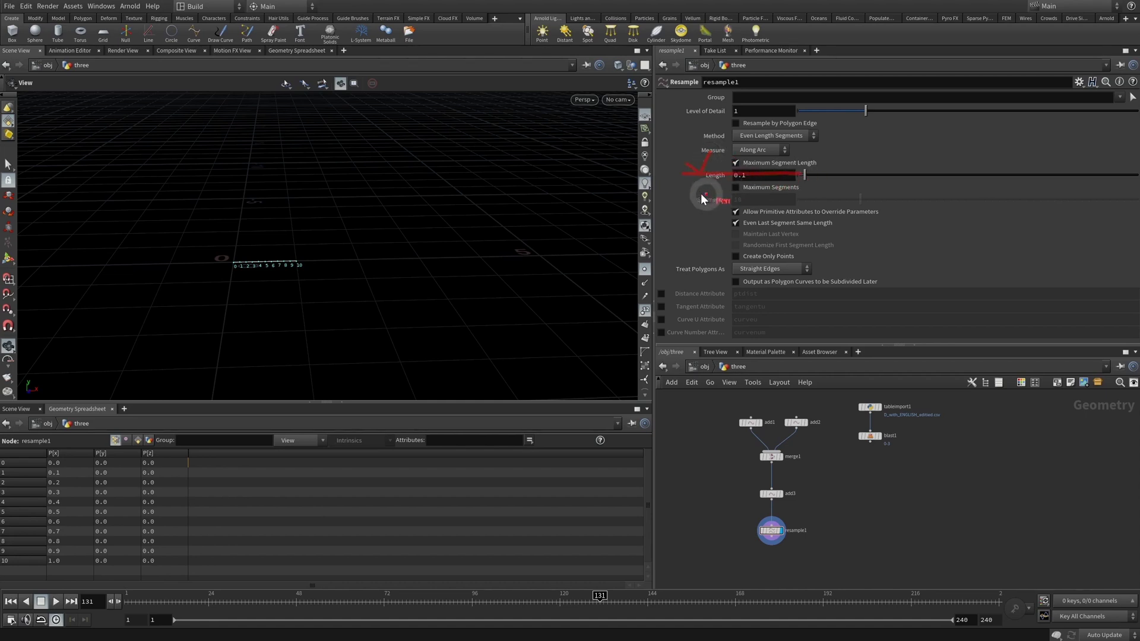
left_click_drag(737, 188, 800, 189)
left_click_drag(692, 205, 787, 203)
key("Escape")
- Turn off Maximum Segment Length on the Resample node, enable Maximum Segments, and set Segments to 20
left_click(737, 164)
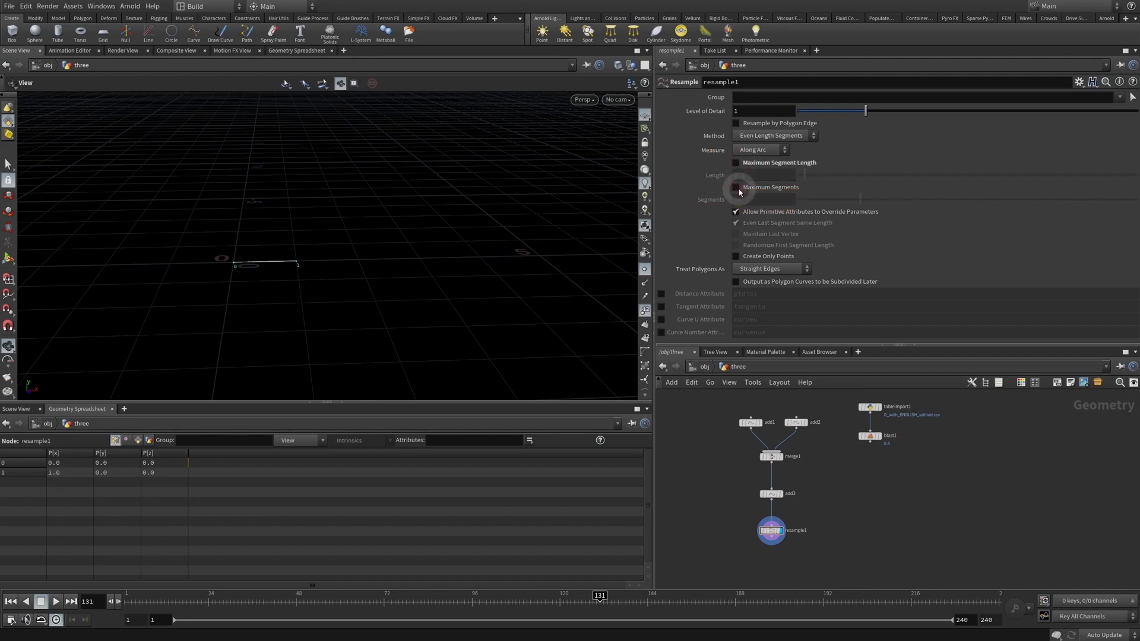
left_click(737, 188)
left_click(755, 204)
double_click(755, 204)
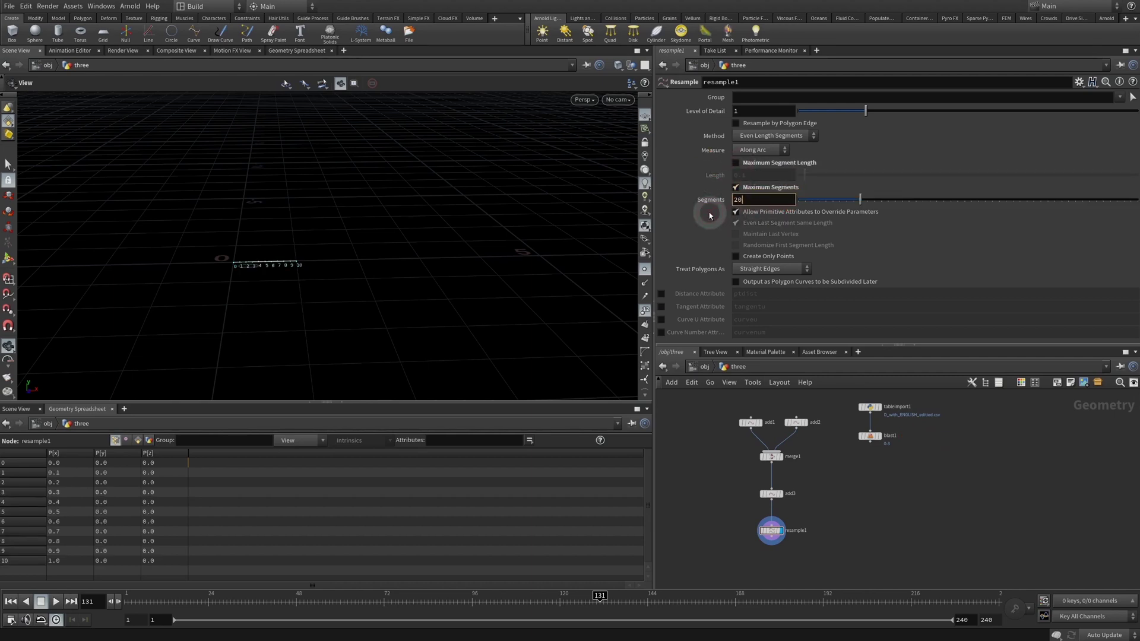
type("20")
key("Return")
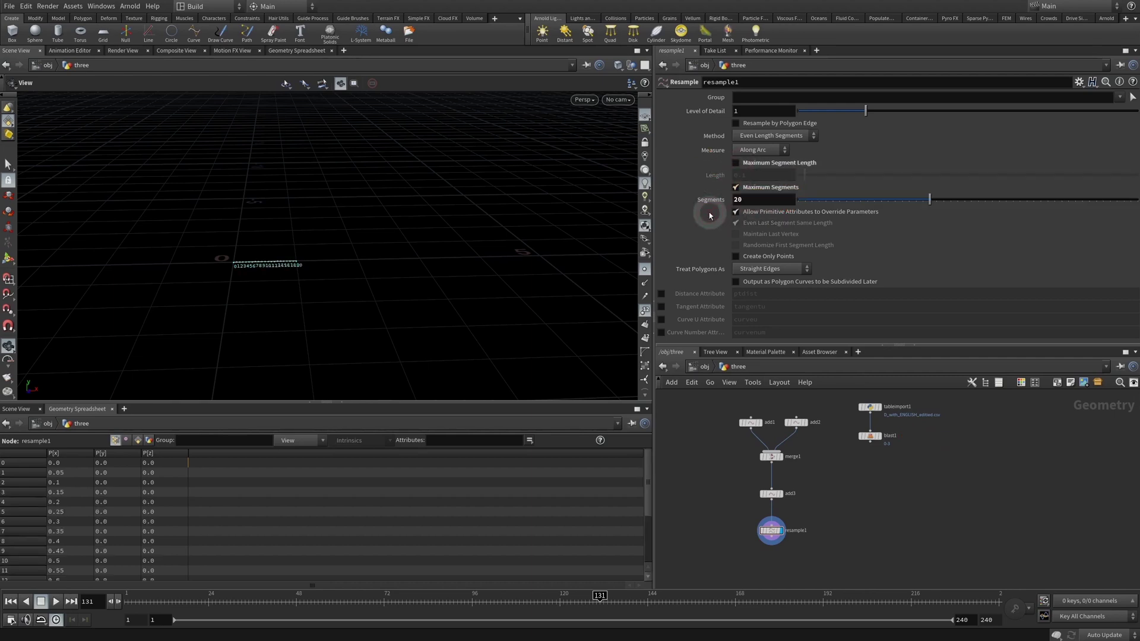
- Compare the point counts of the Resample and Blast nodes, and set the Resample node's Segments to 19
middle_click(773, 532)
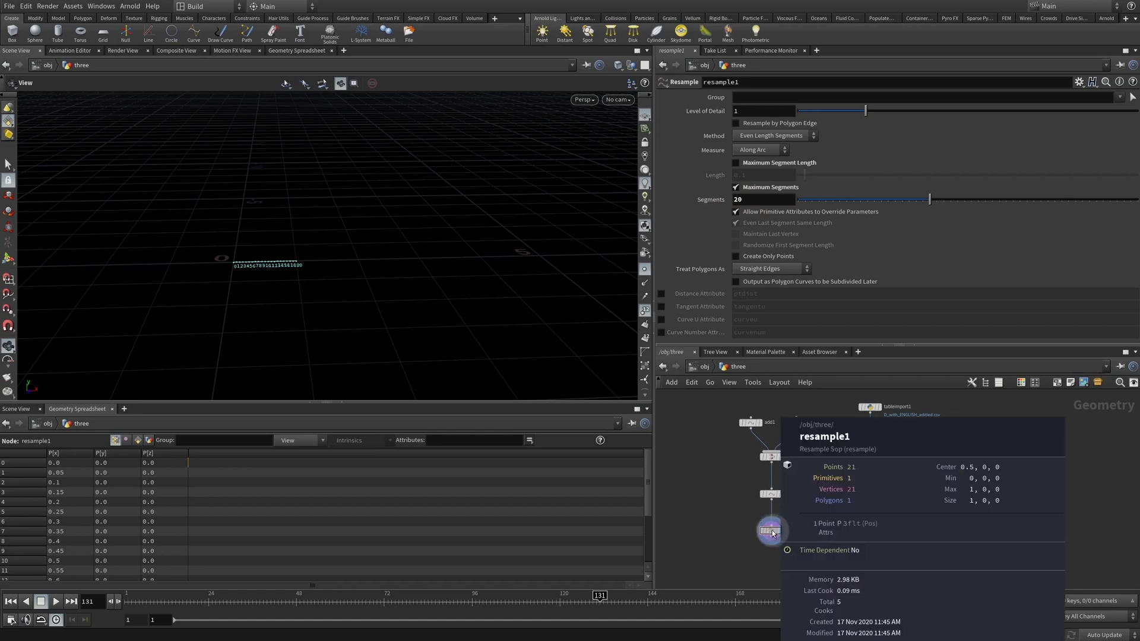
left_click(873, 437)
middle_click(874, 437)
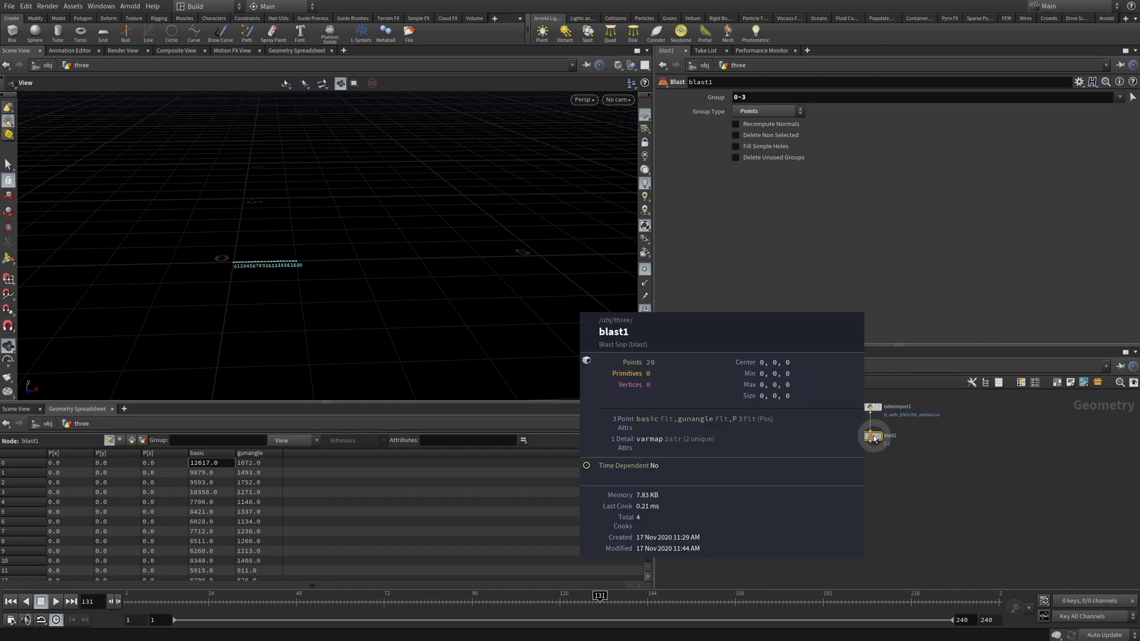
left_click(770, 532)
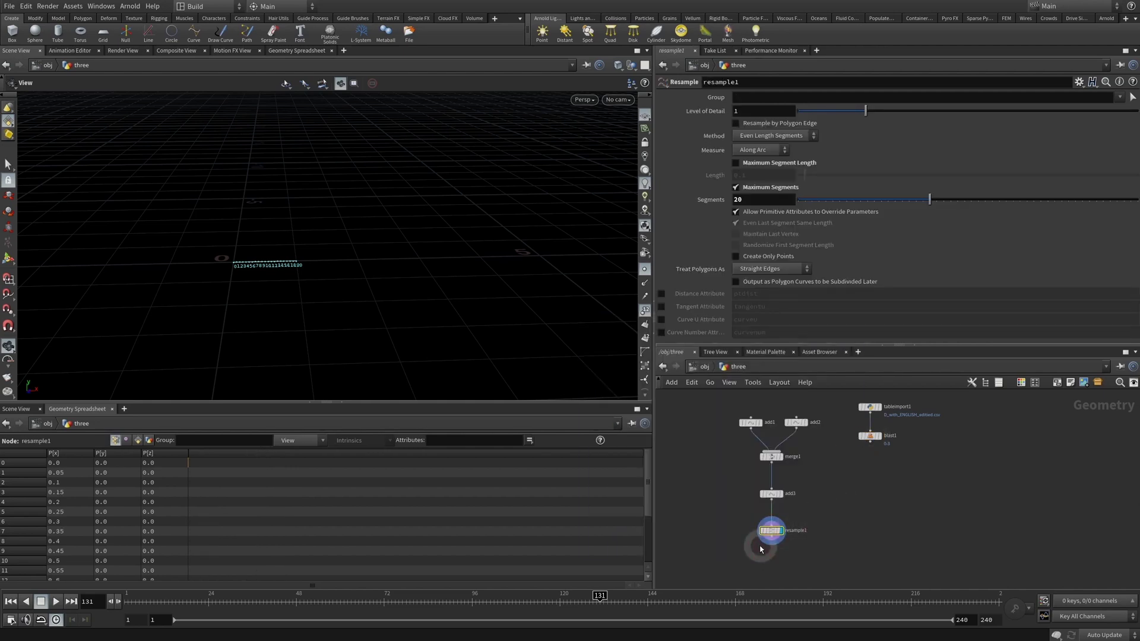
middle_click(771, 531)
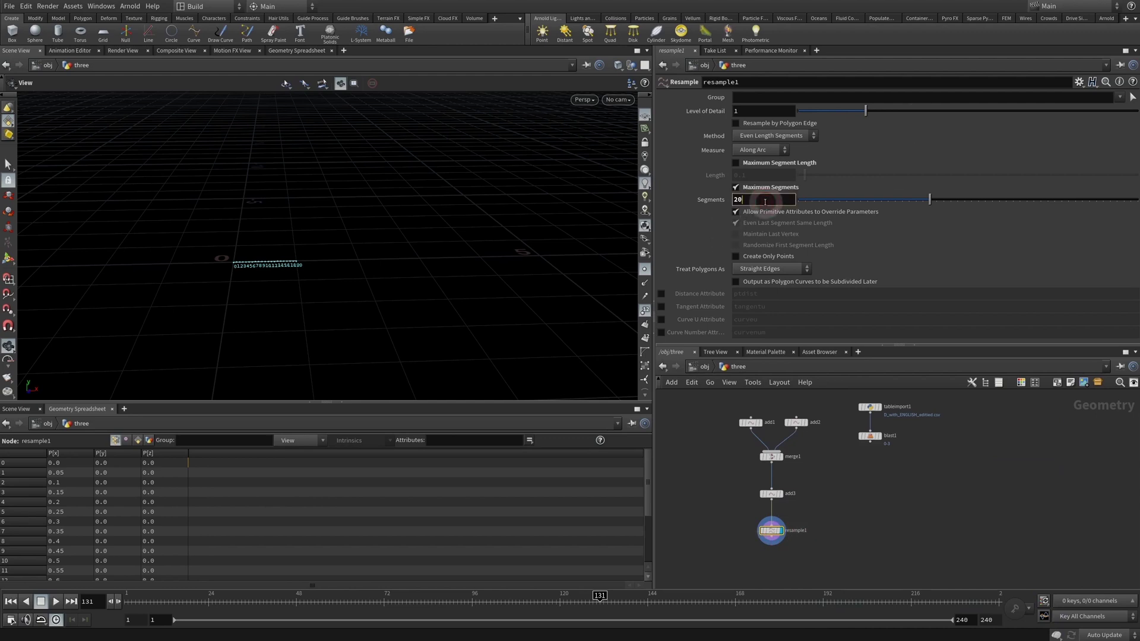
key("Return")
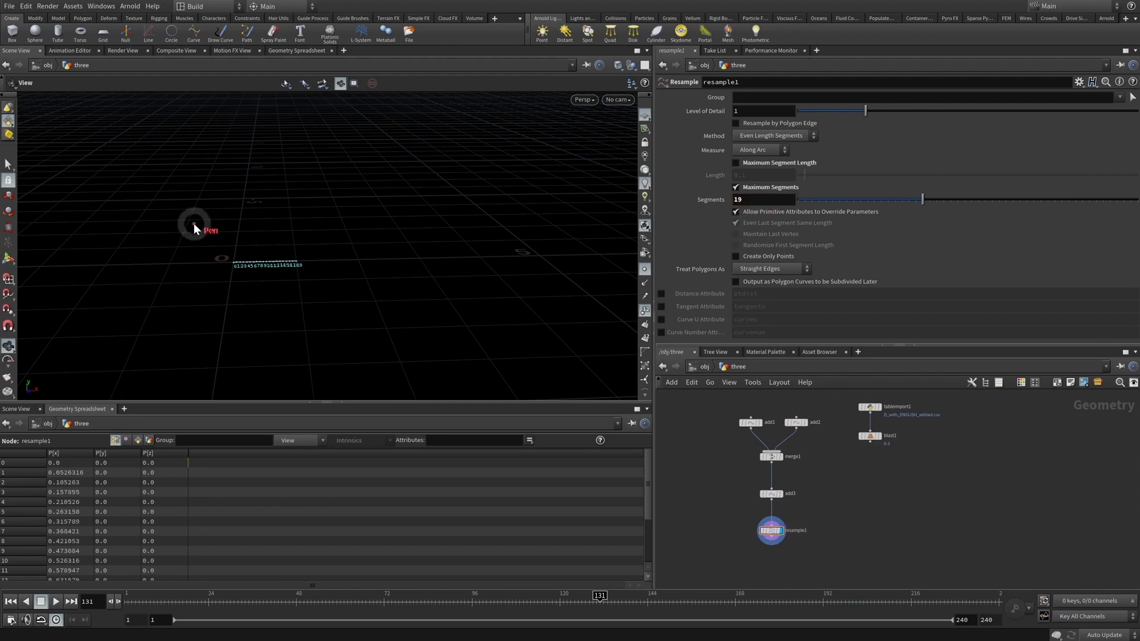
left_click_drag(192, 223, 427, 222)
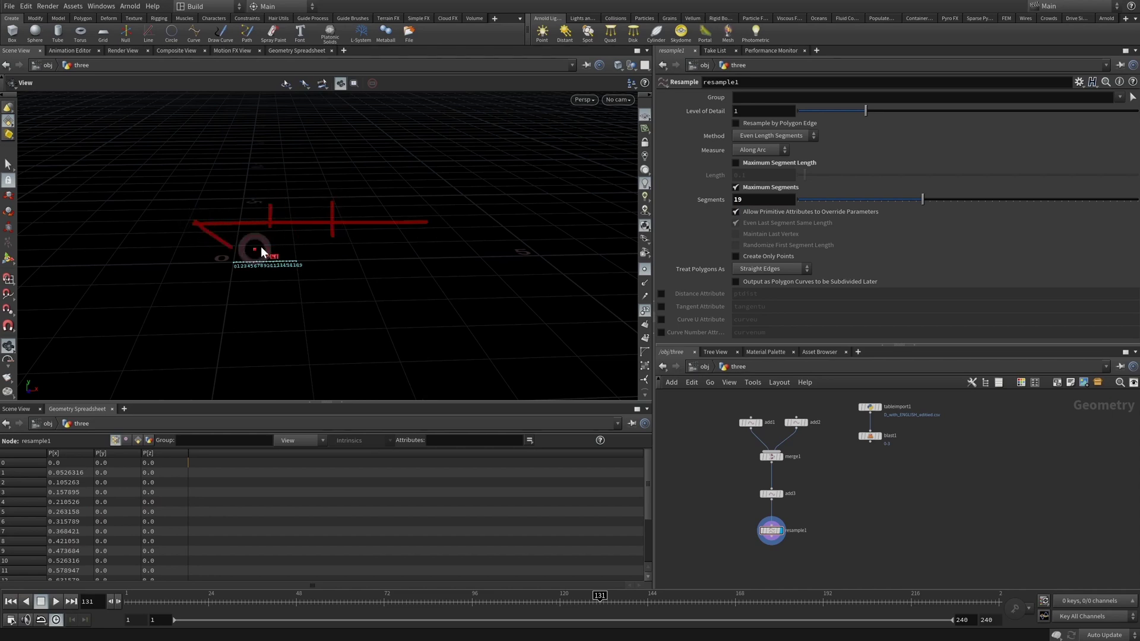
mouse_move(207, 218)
left_mouse_down("alt")
mouse_move(286, 226)
mouse_move(262, 218)
left_mouse_up("alt")
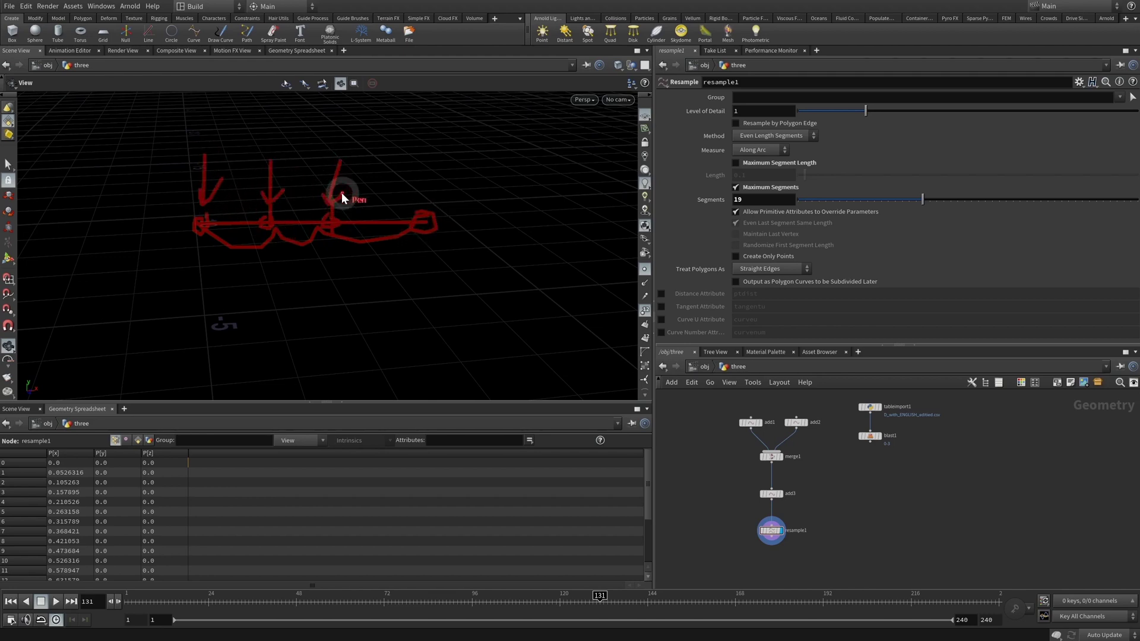
key("Escape")
right_click_drag(326, 215, 204, 223)
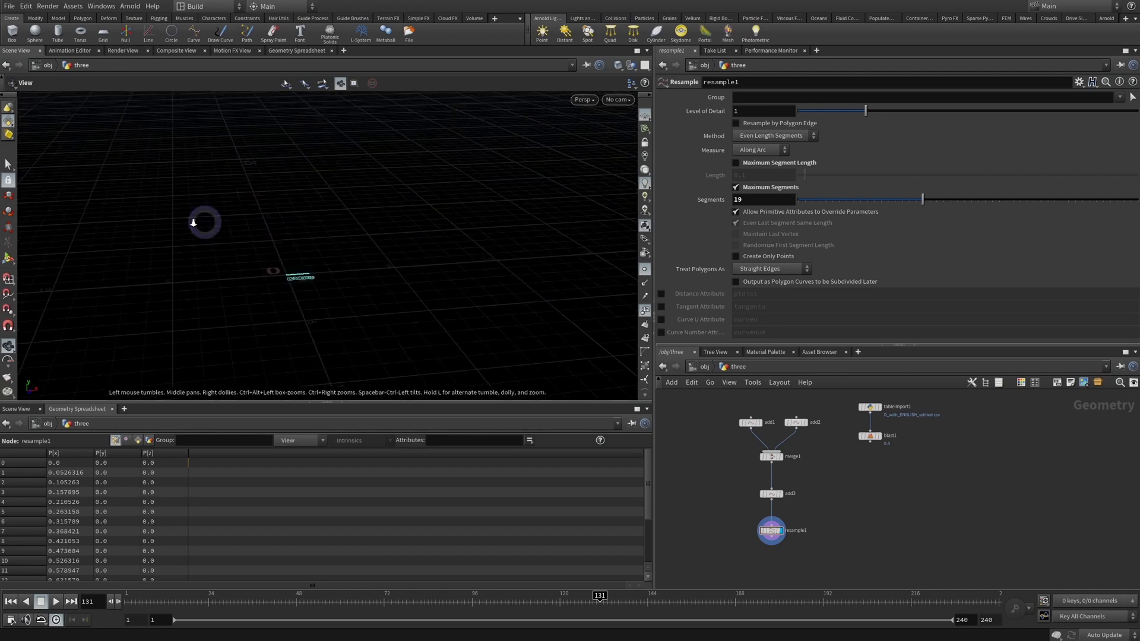
middle_click_drag(286, 289, 295, 297)
mouse_move(295, 297)
right_mouse_down()
mouse_move(418, 267)
mouse_move(348, 262)
mouse_move(375, 265)
right_mouse_up()
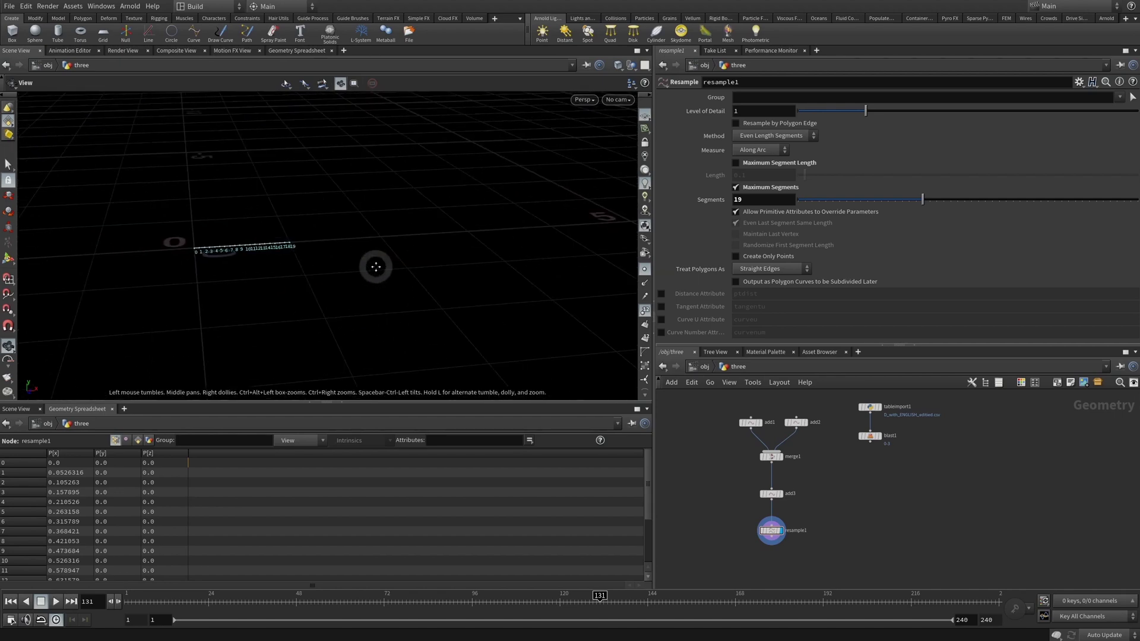
- Compare the Resample node's point positions with the Blast node's basic and gunangle values
scroll(859, 514, "down", 2)
left_click_drag(901, 422, 785, 505)
left_click(782, 502)
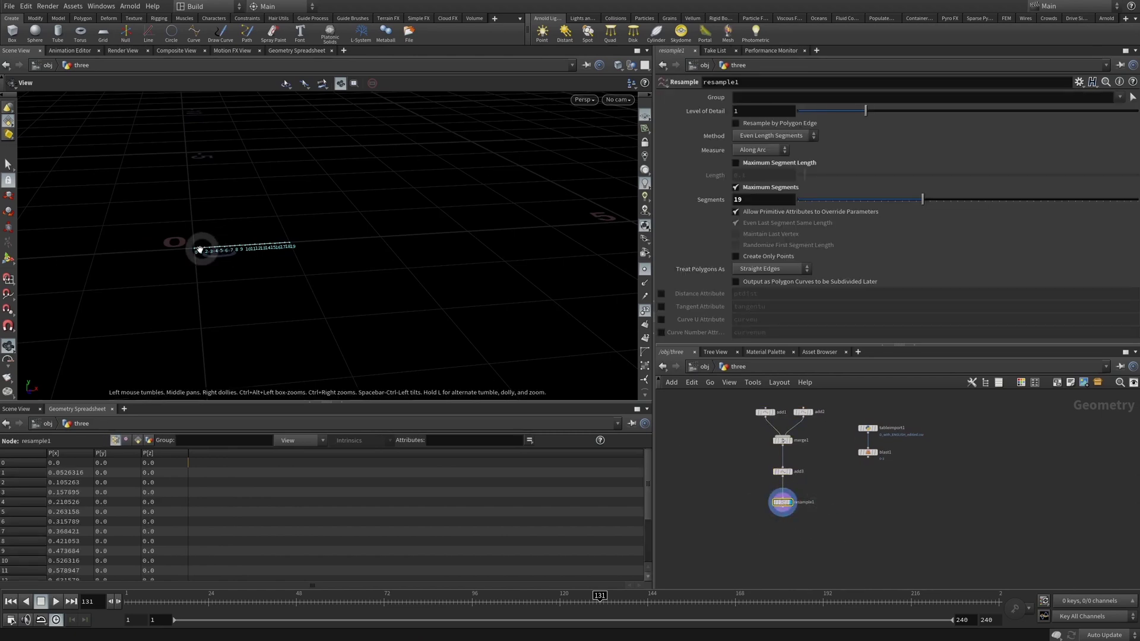
left_click(868, 453)
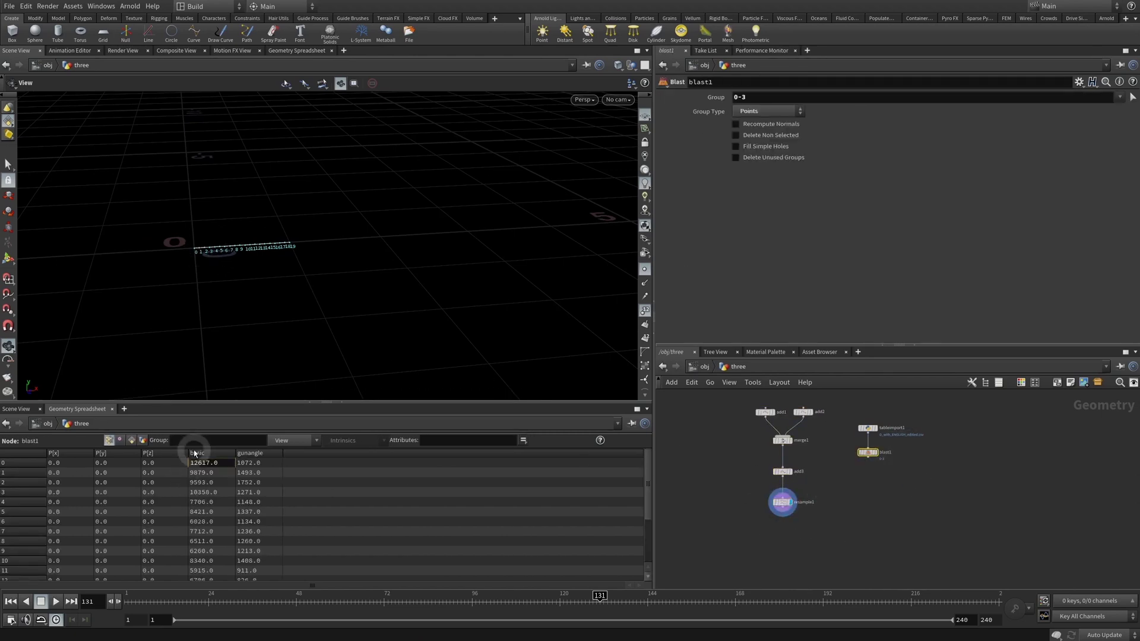
- Add an Attribute Copy node to the network below the Resample node
left_click(839, 544)
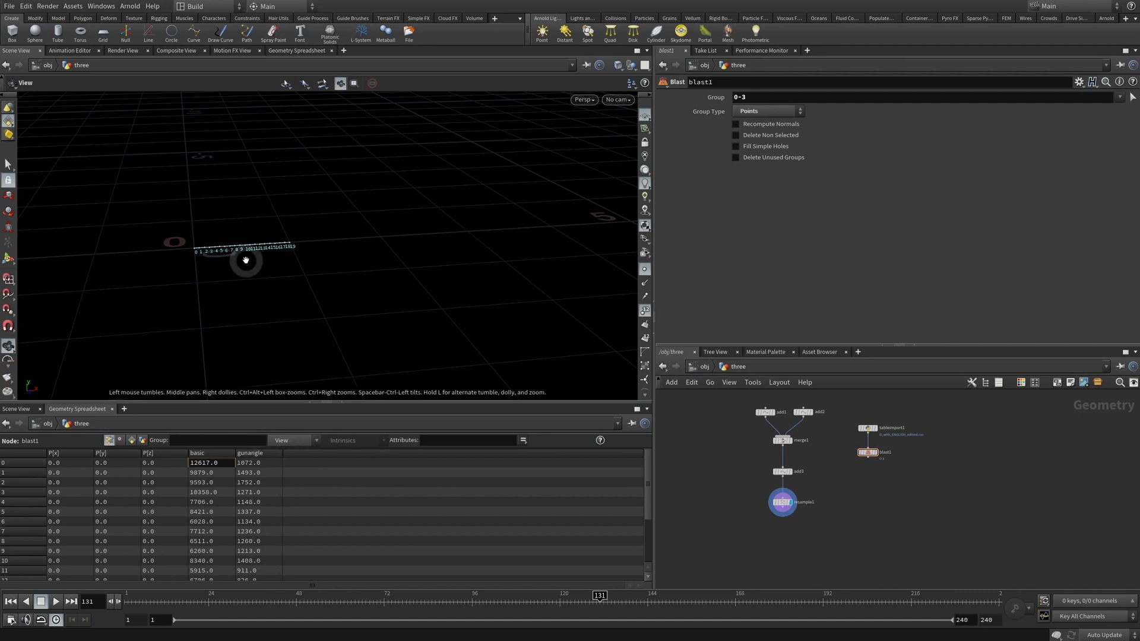
scroll(860, 514, "down", 2)
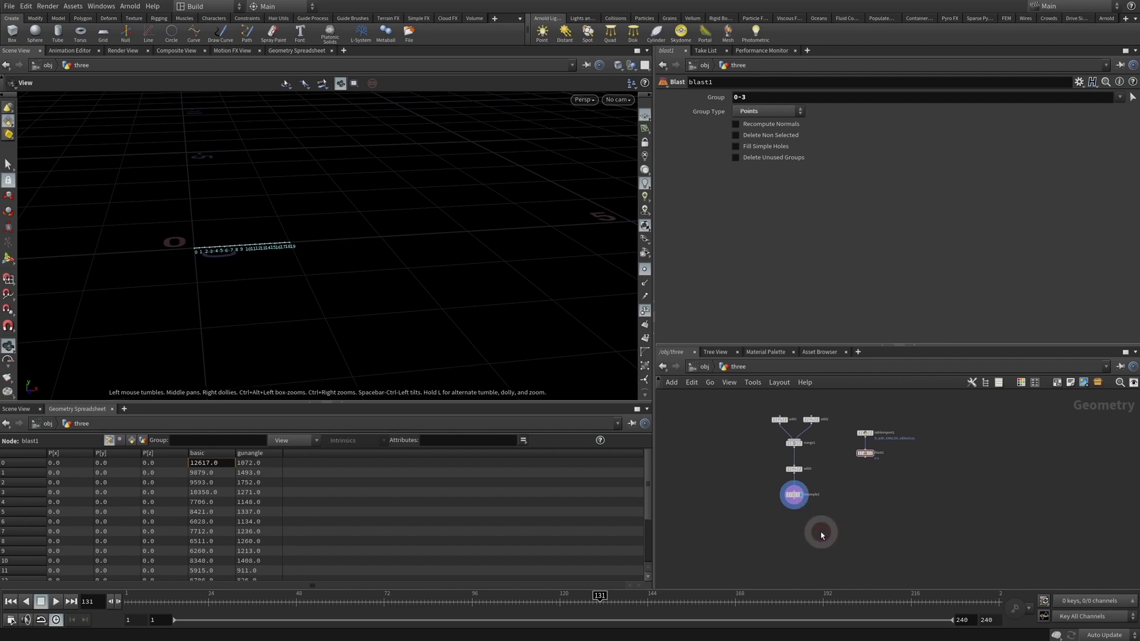
key("Tab")
type("att cop")
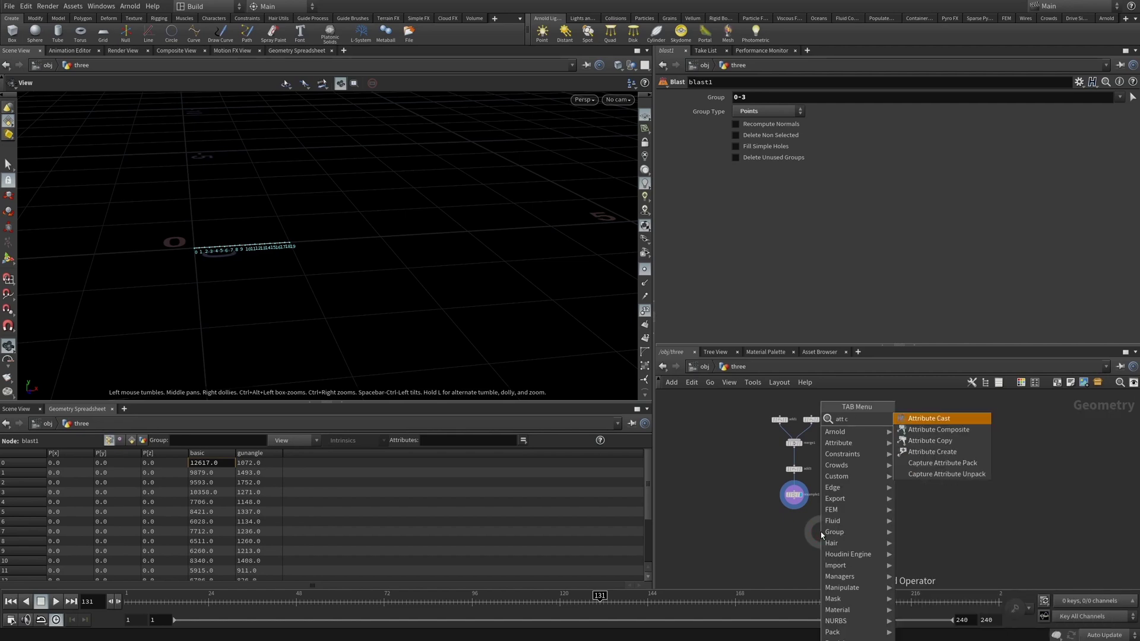
key("Return")
left_click(821, 528)
scroll(852, 516, "up", 3)
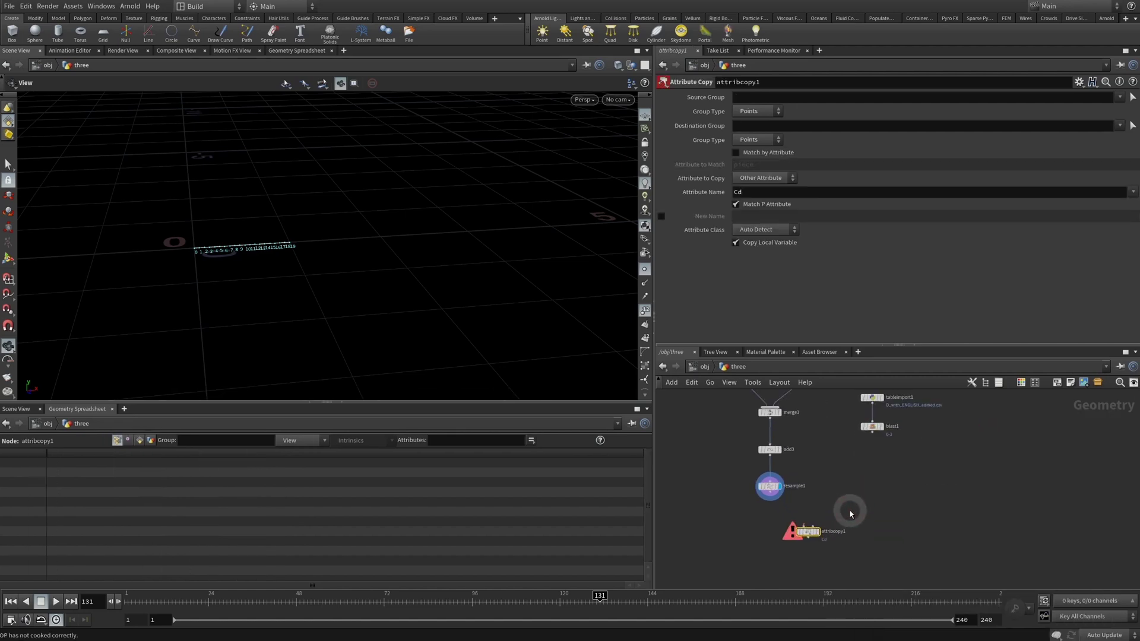
- Connect the Resample node to the Attribute Copy's first input and the Blast node to its second, and display the Attribute Copy
left_click(871, 426)
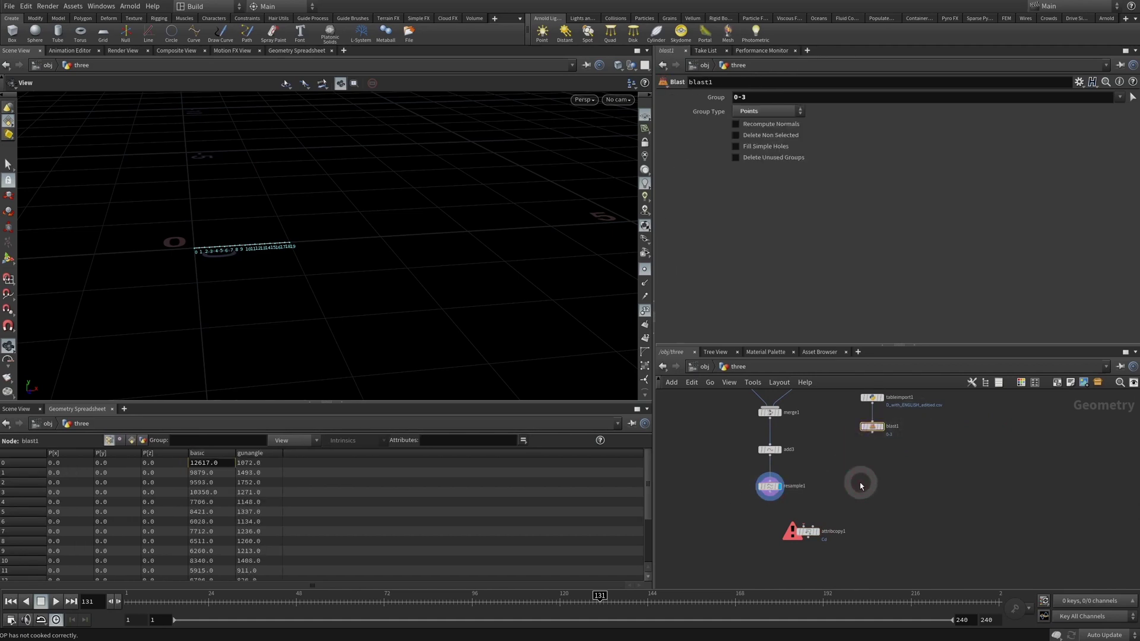
left_click(770, 486)
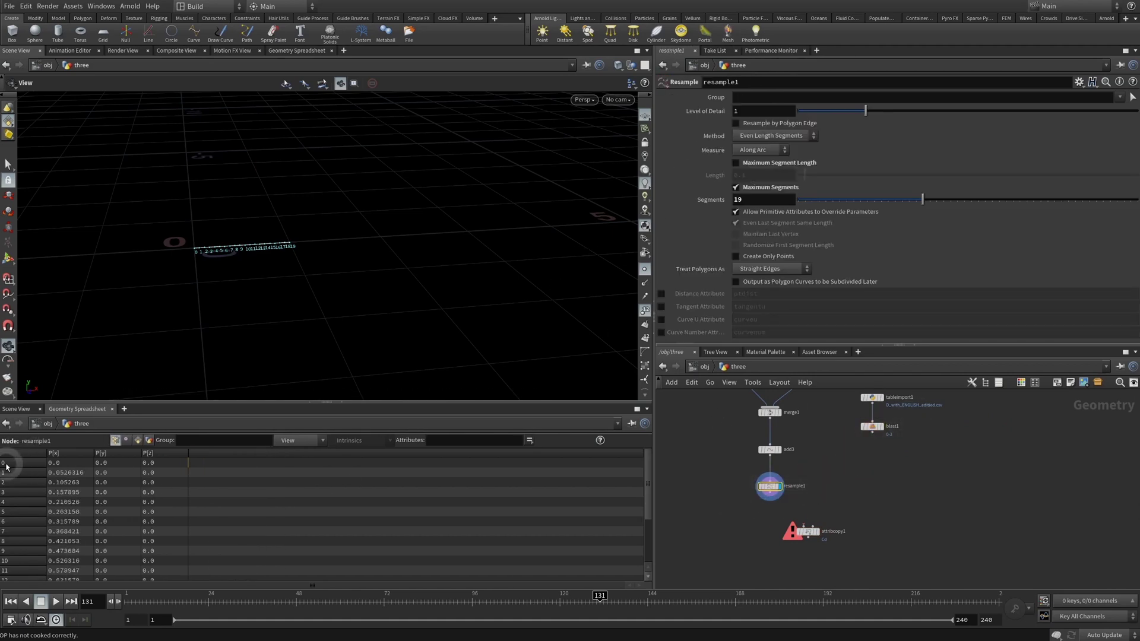
left_click(872, 426)
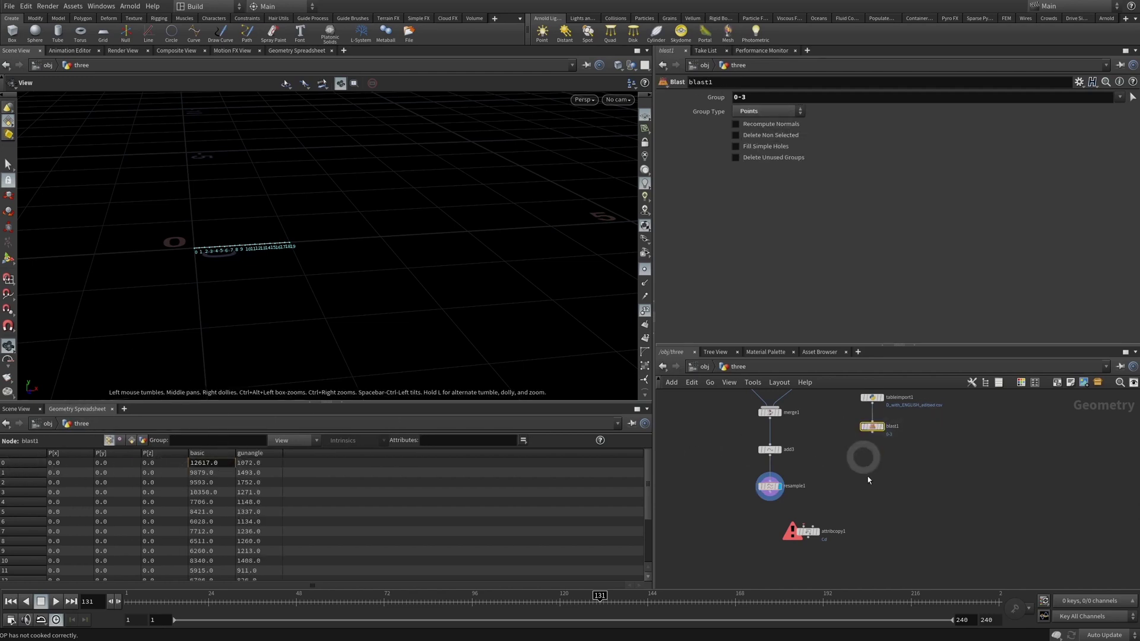
left_click(769, 495)
left_click(803, 525)
left_click(872, 434)
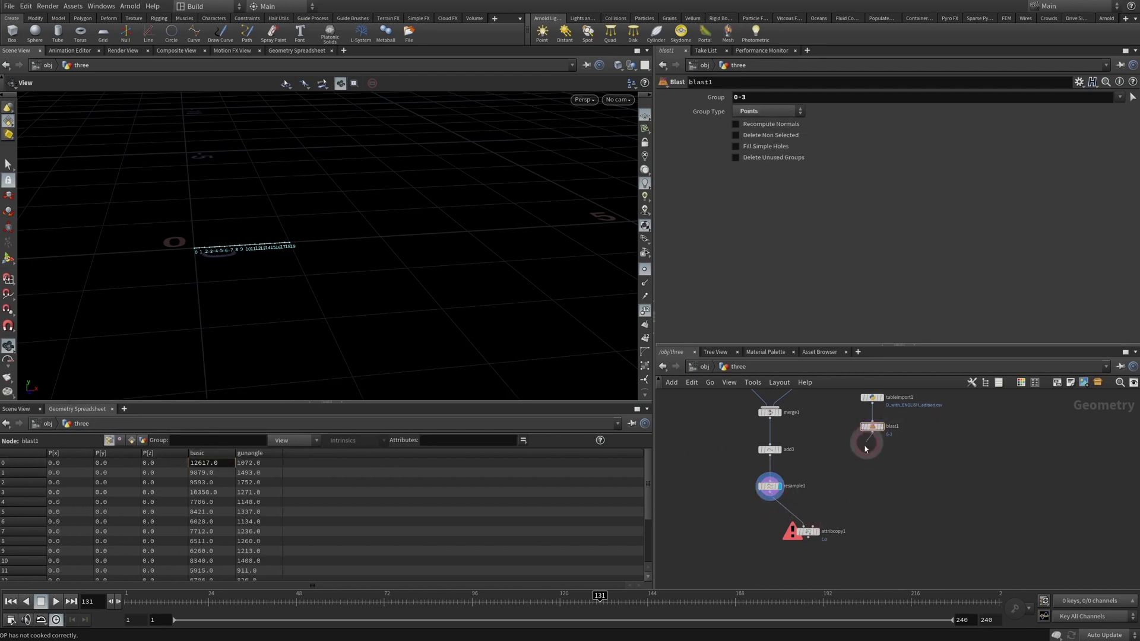
left_click(811, 525)
left_click(807, 532)
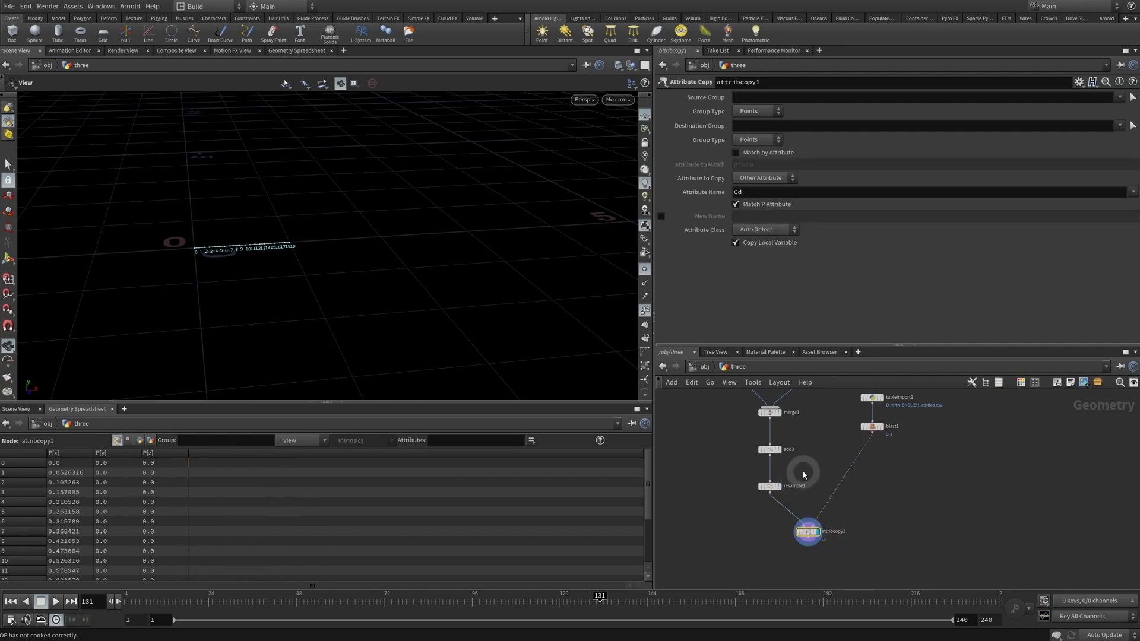
- Set the Attribute Copy node's Attribute Name to basic, matching the Blast node's column
left_click_drag(800, 469, 731, 517)
left_click_drag(855, 504, 770, 546)
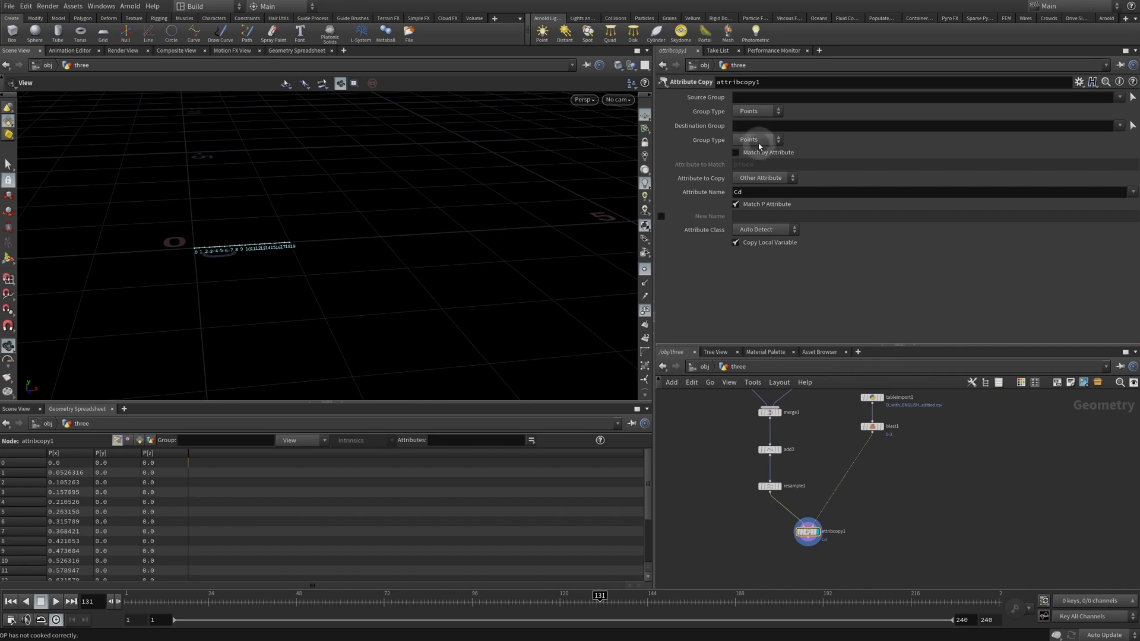
left_click(872, 426)
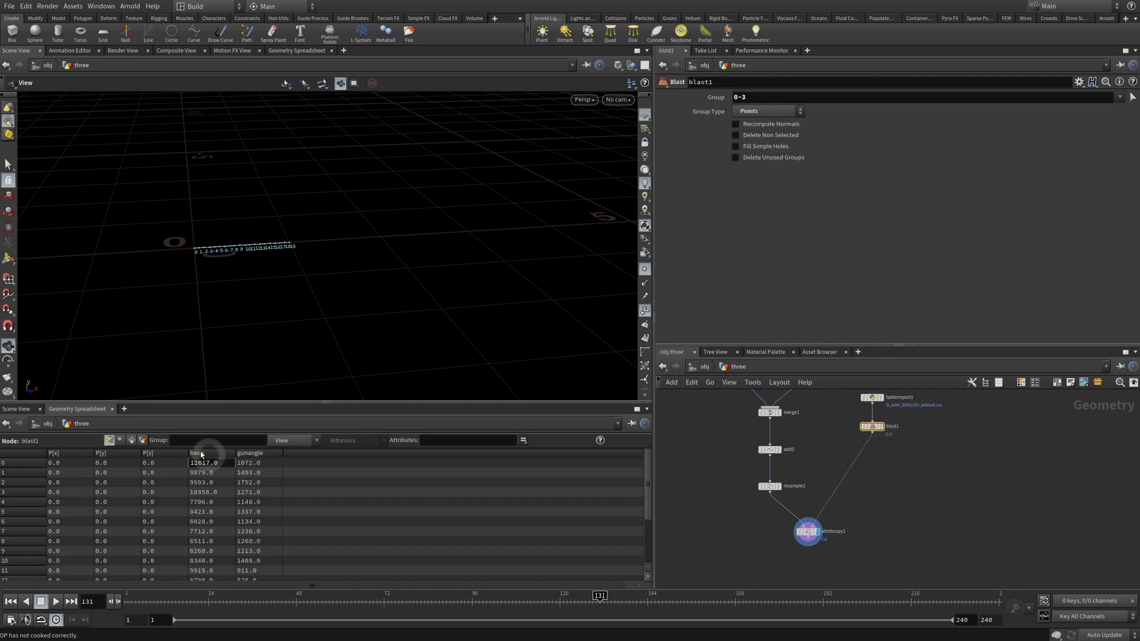
left_click(807, 532)
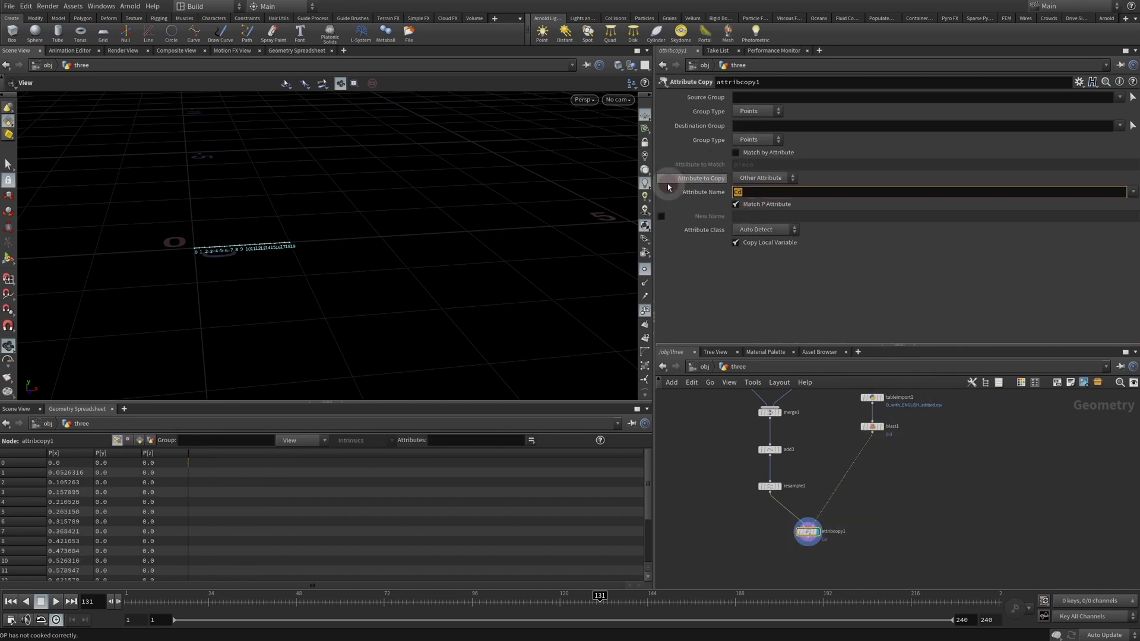
key("Return")
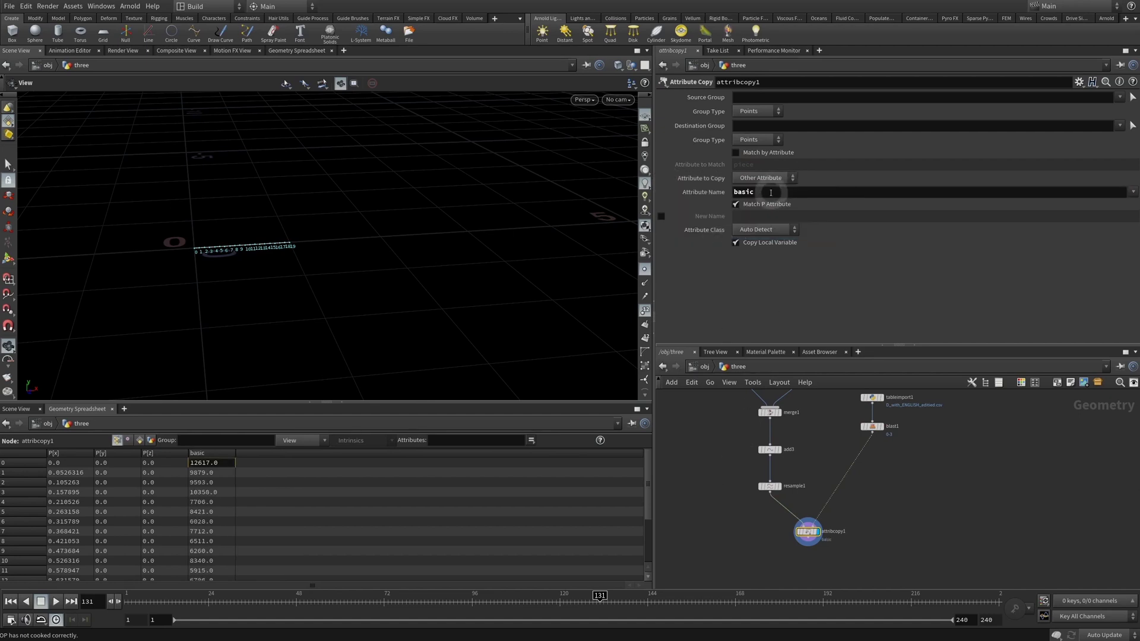
- Compare the point attributes of the Blast, Resample and Attribute Copy nodes
left_click(872, 427)
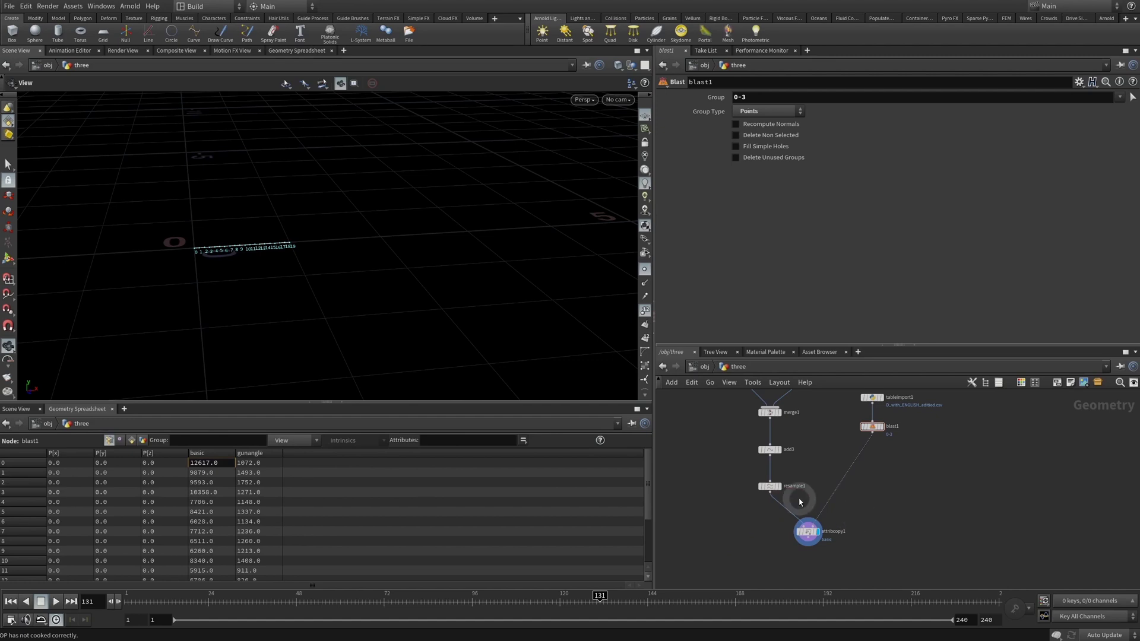
left_click(770, 486)
left_click(809, 531)
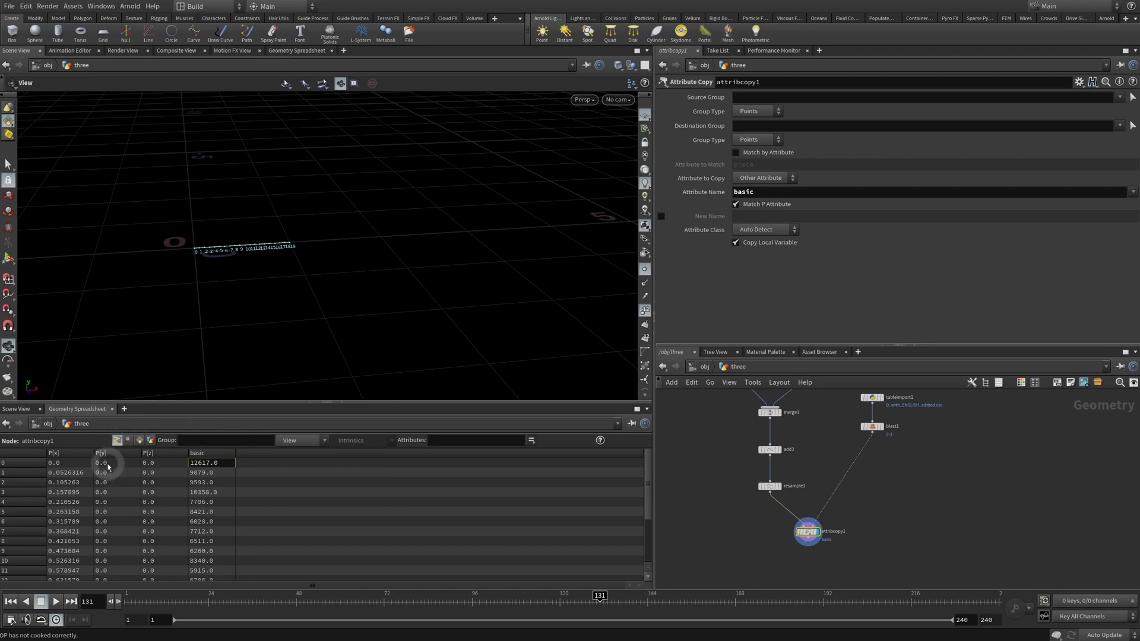
- Add an Attribute Wrangle below the Attribute Copy node, connect the copy's output to its first input, and display it
scroll(768, 527, "down", 2)
key("Tab")
type("a")
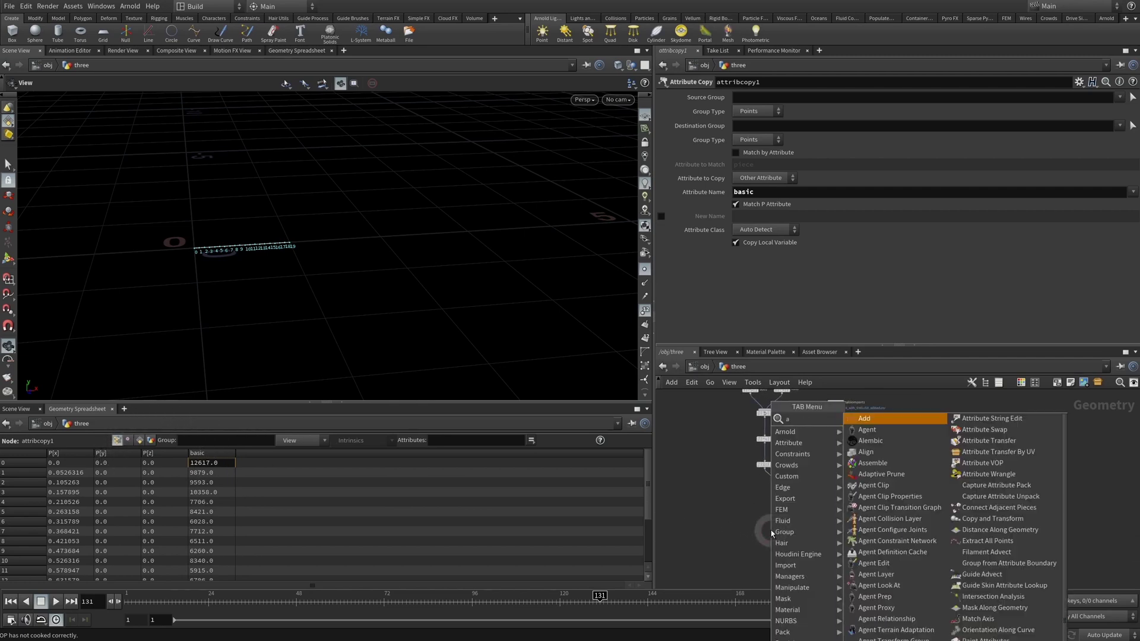
type("ttribwrangle")
key("Return")
left_click(755, 530)
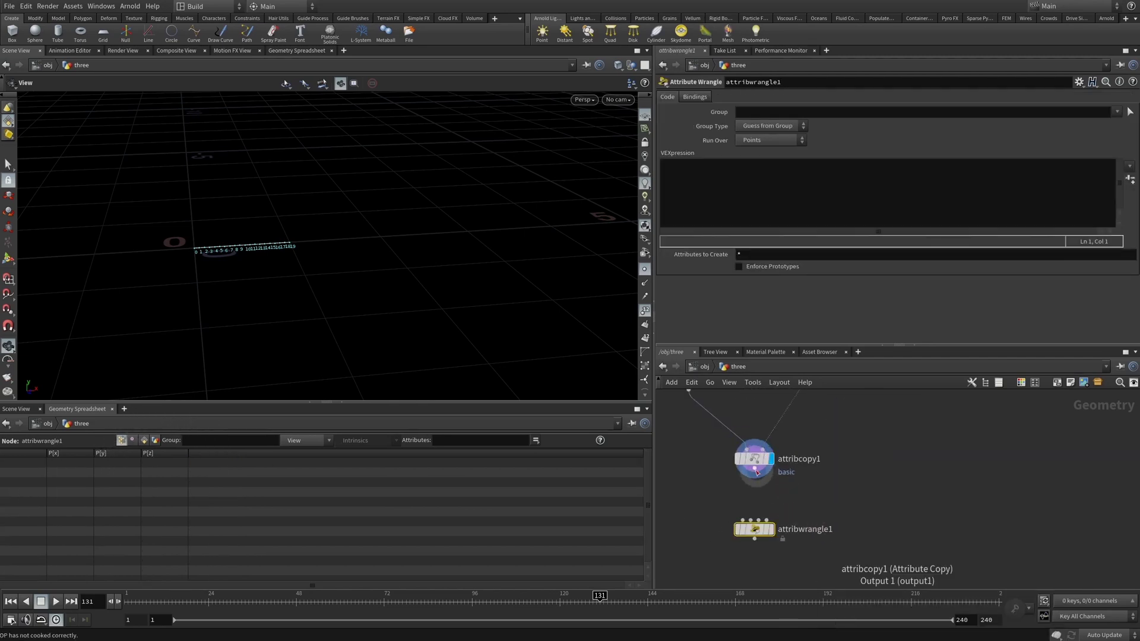
left_click_drag(755, 470, 755, 521)
left_click(763, 173)
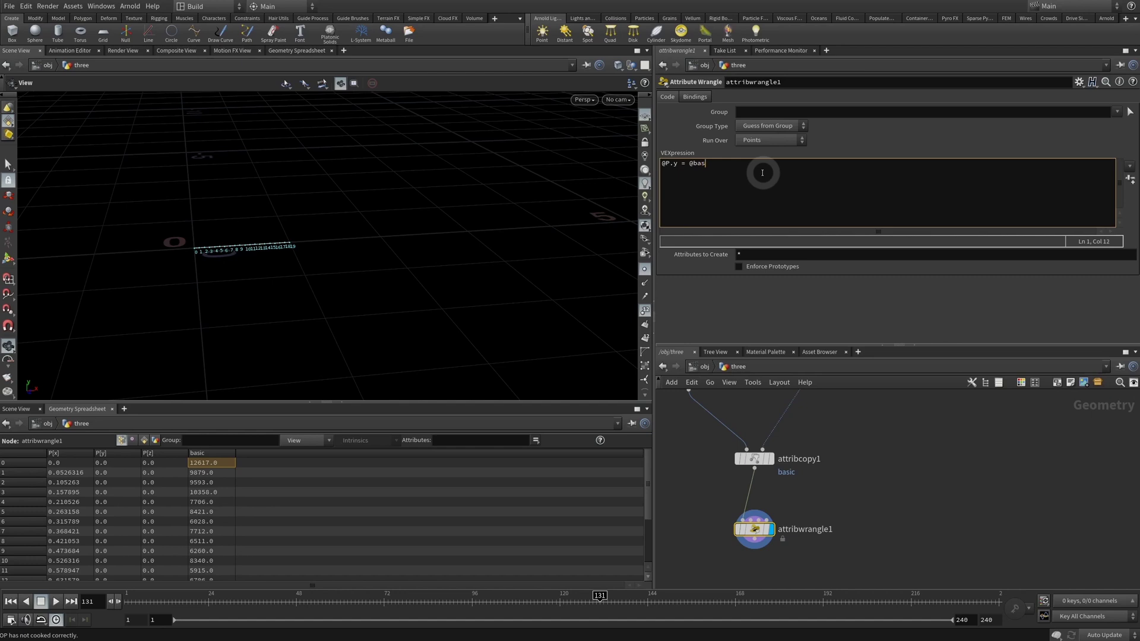
left_click(864, 440)
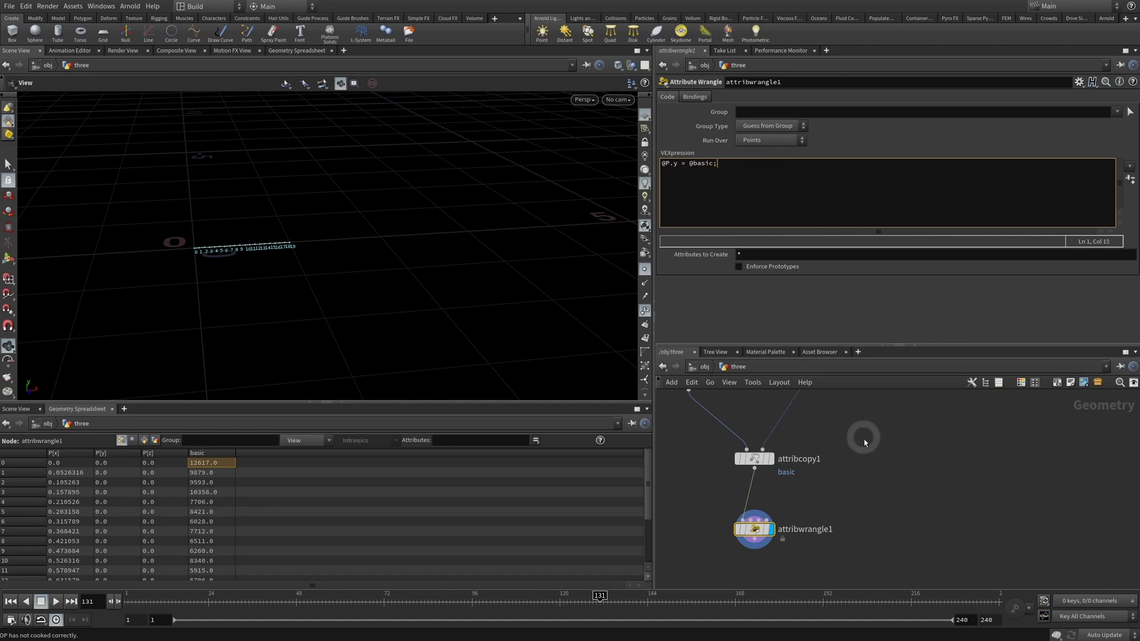
left_click(873, 504)
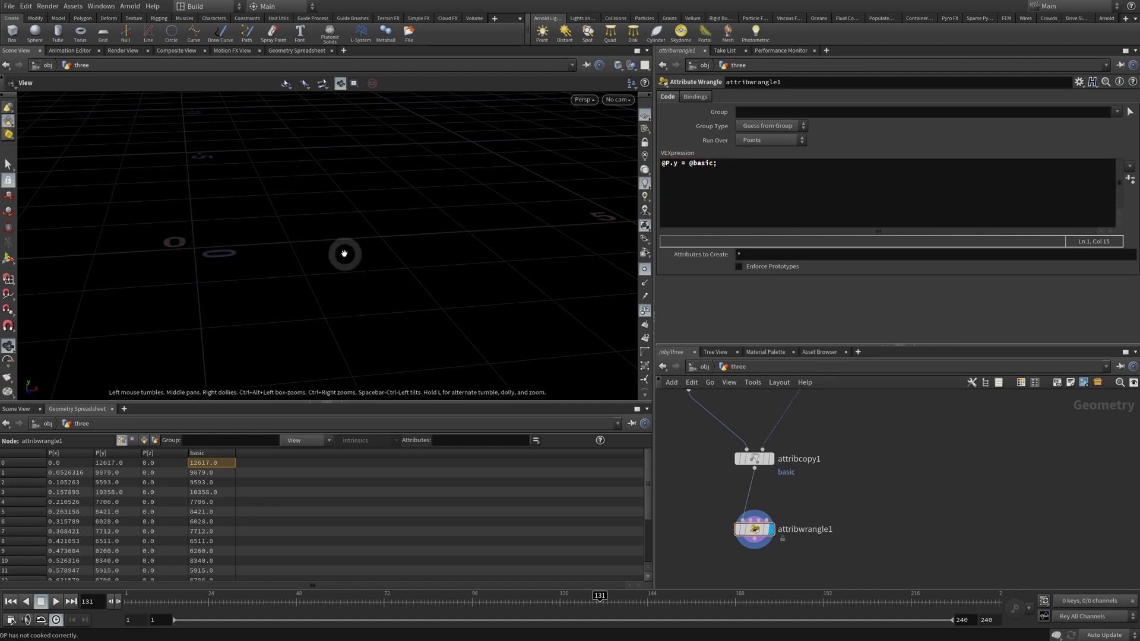
left_click(713, 164)
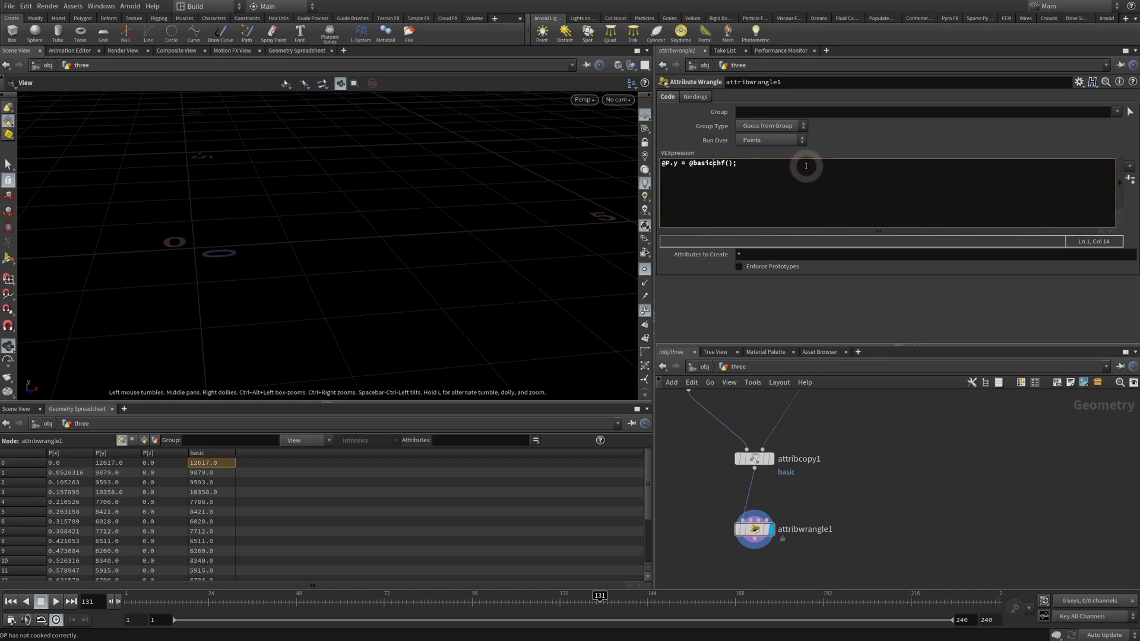
type("hf(\"\"")
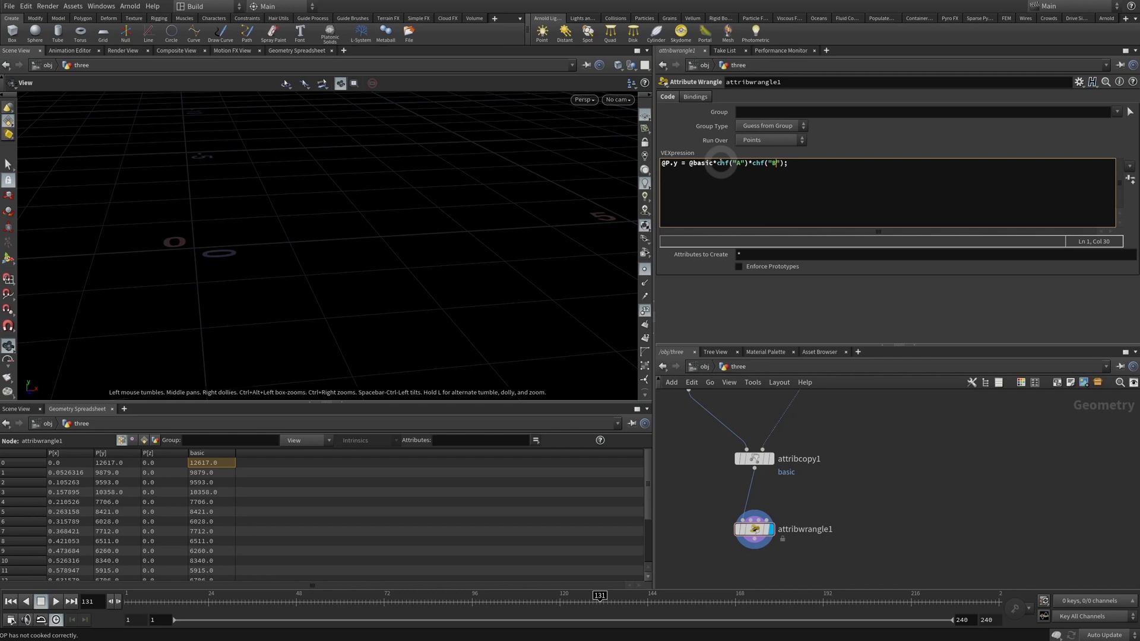
left_click_drag(751, 164, 782, 164)
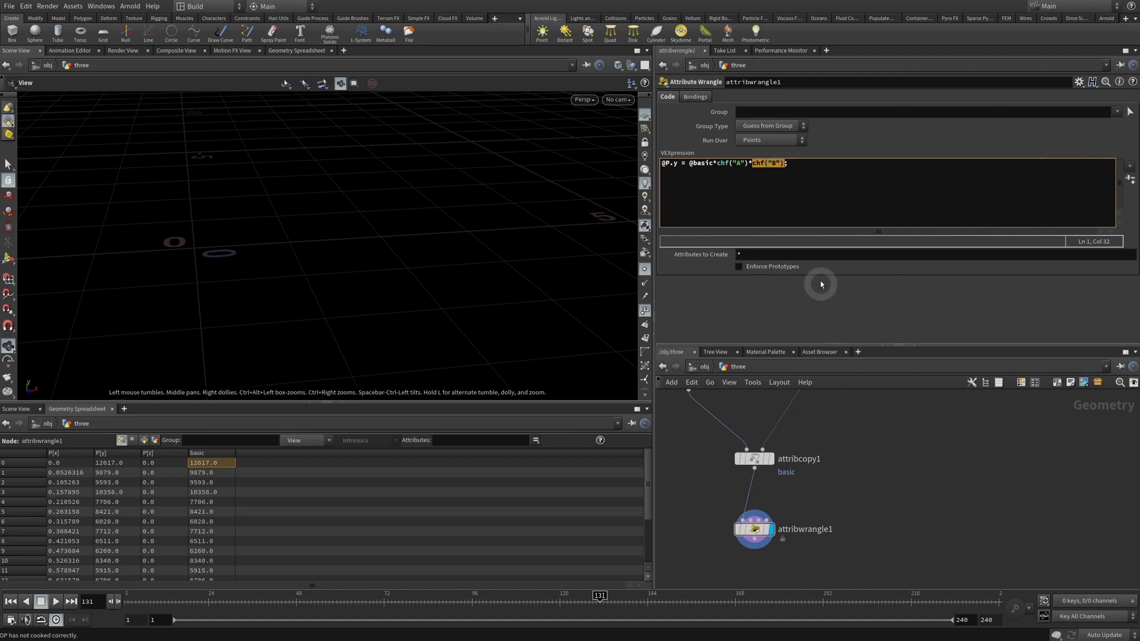
left_click(1130, 180)
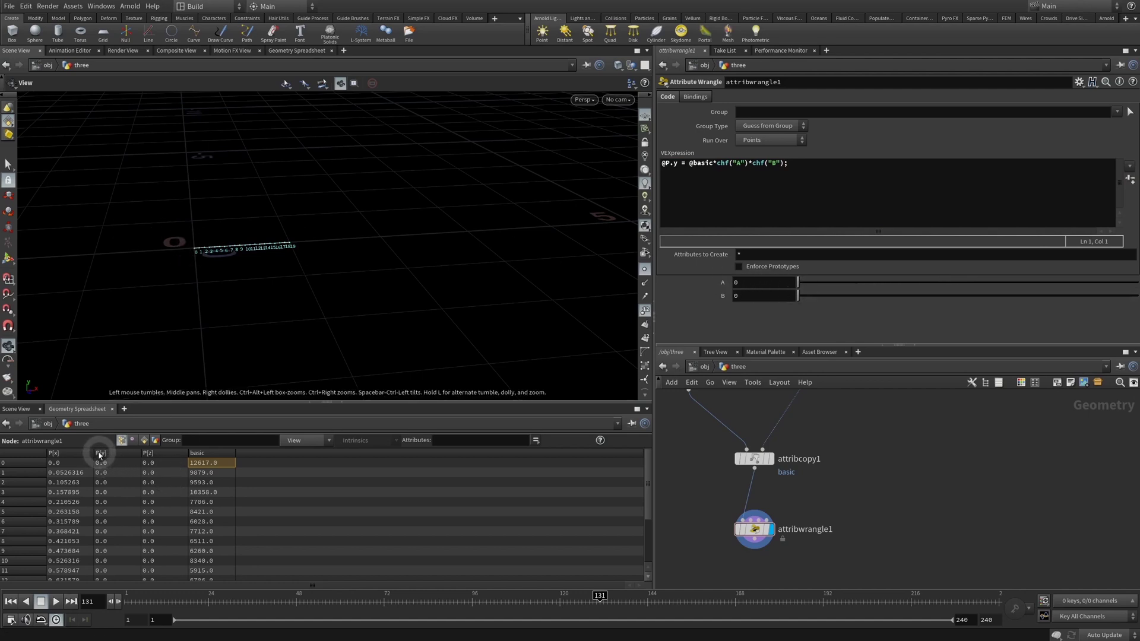
- Set the wrangle's A and B parameters both to 1
left_click(763, 282)
type("1")
key("Tab")
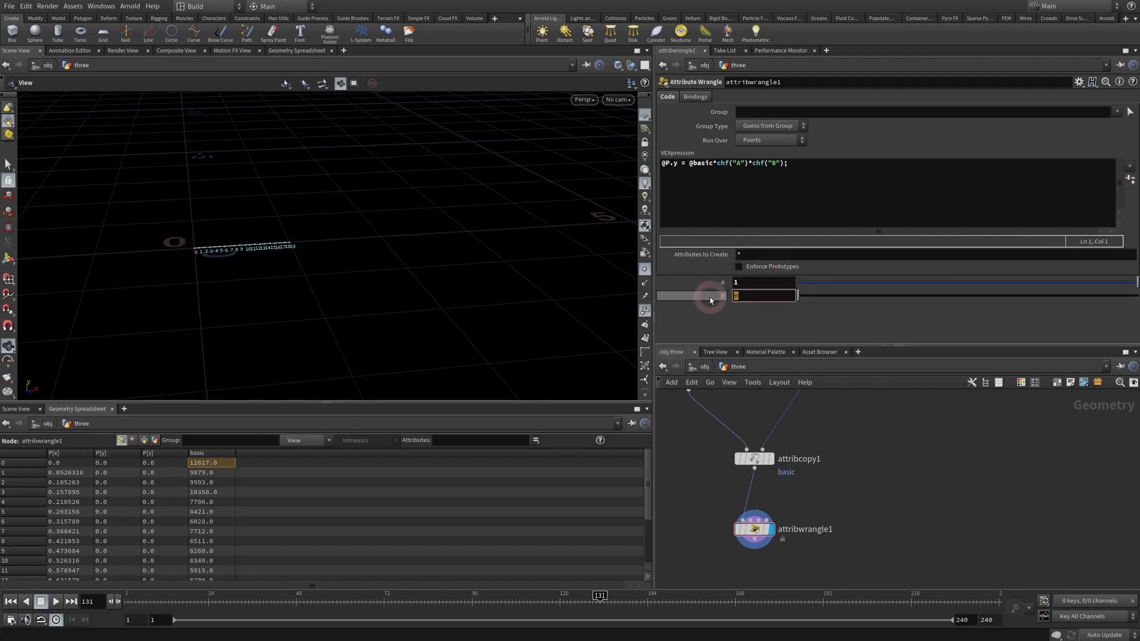
type("1")
key("Return")
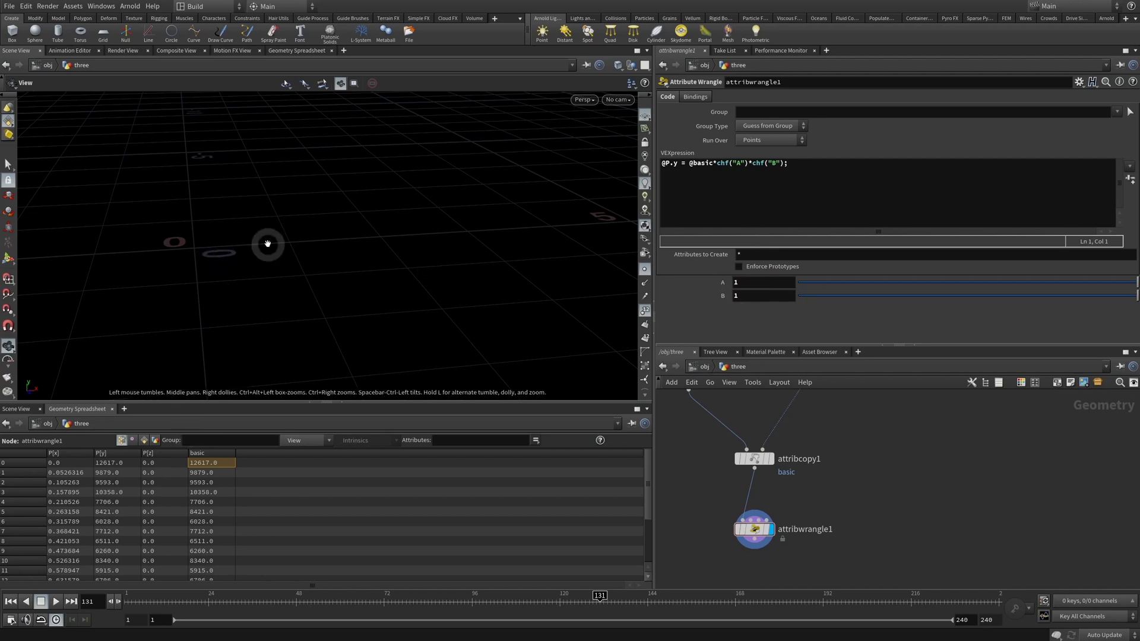
- Scale the wrangle's A parameter down, trying 0.001 and settling on 0.0001
left_click(758, 282)
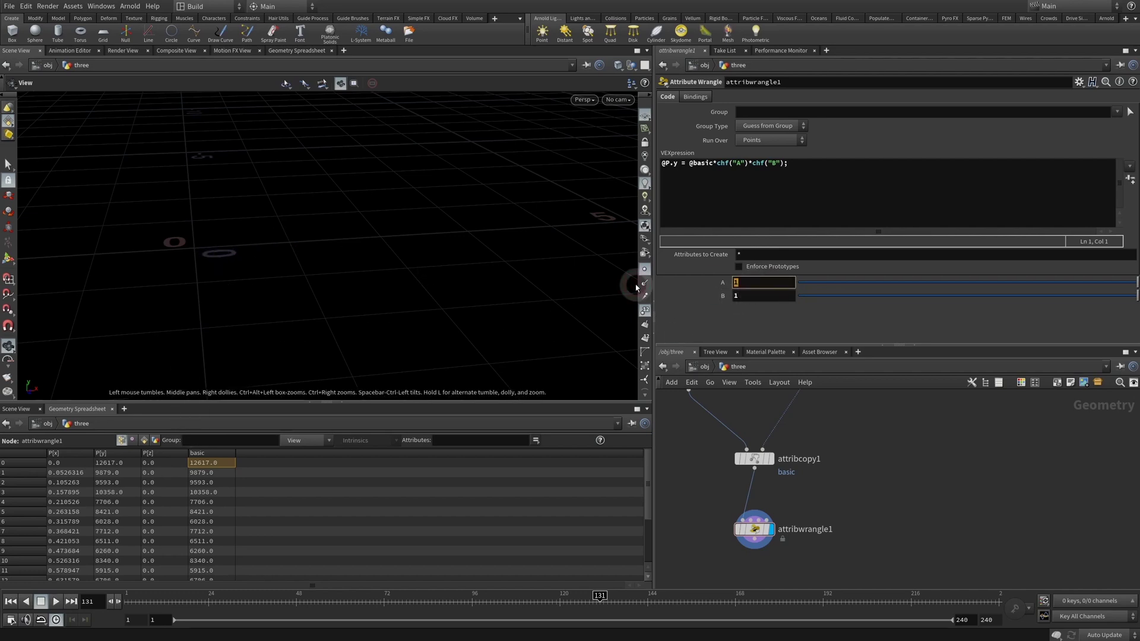
type("0.001")
key("Return")
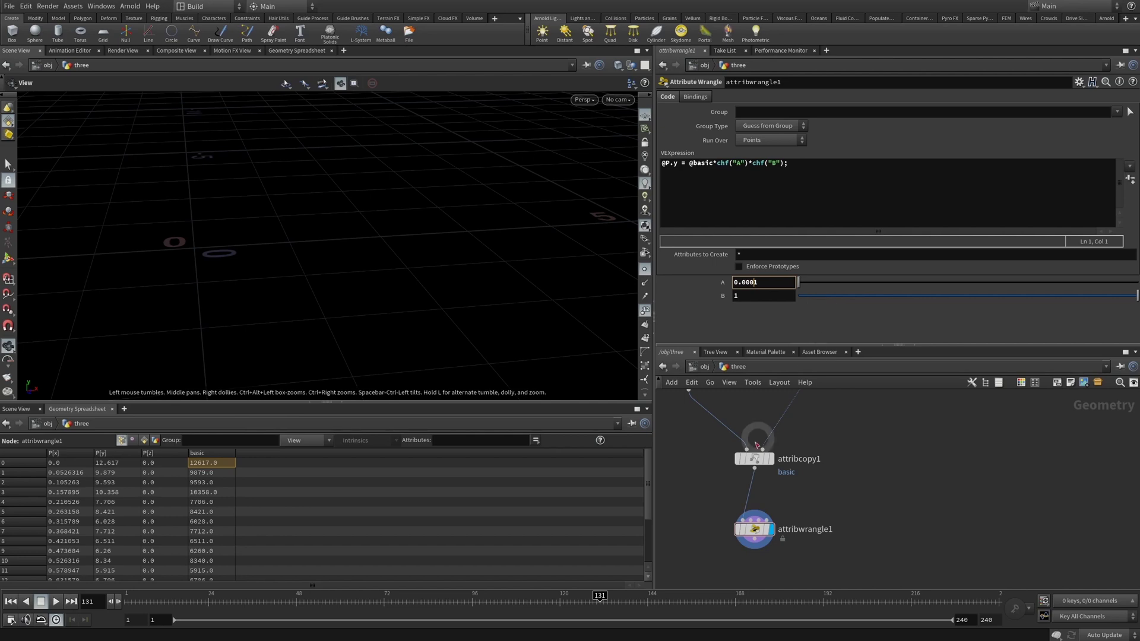
left_click(715, 496)
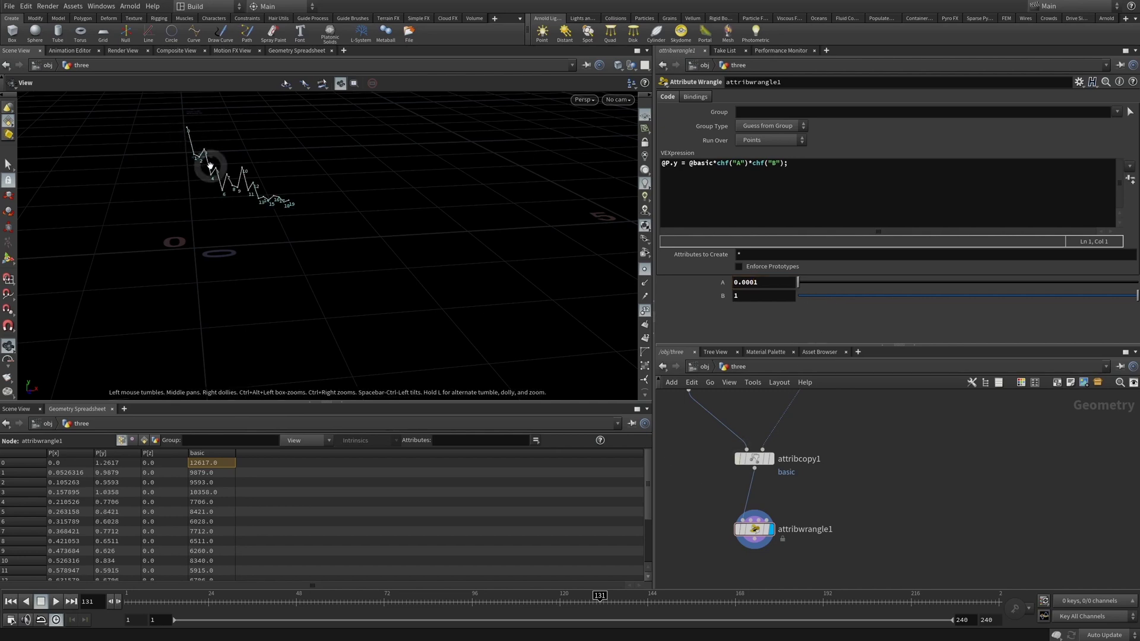
- Lower the wrangle's B parameter to 0.66 to reduce the height of the plotted line
left_click_drag(318, 203, 229, 249)
left_click(694, 282)
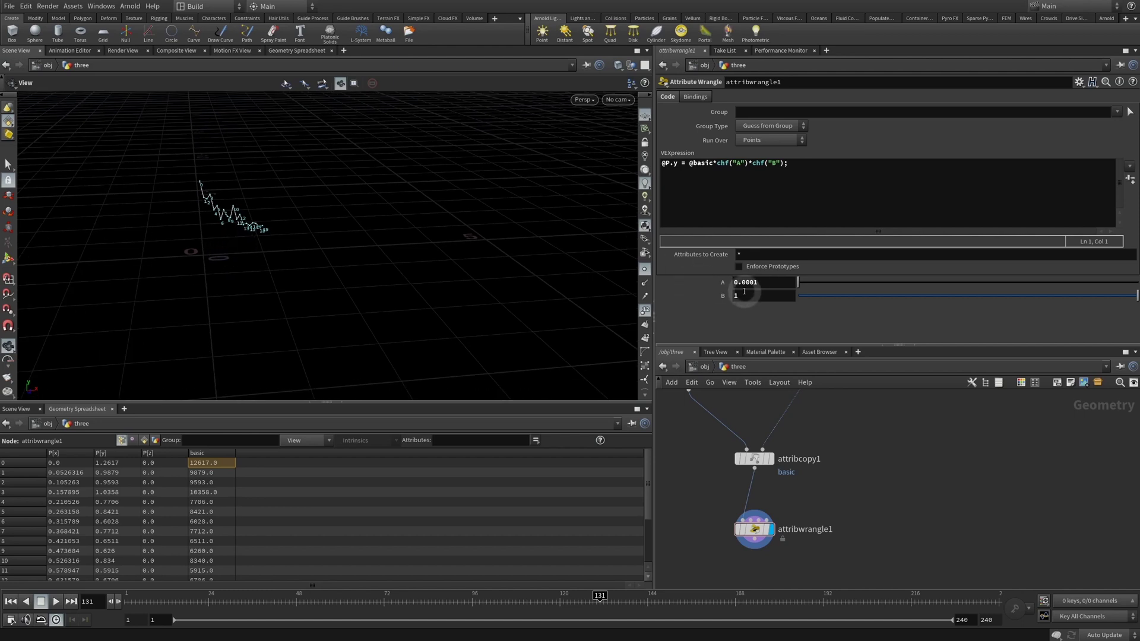
middle_click_drag(772, 295, 601, 316)
- Check the Blast node's gunangle column, and duplicate the Attribute Copy and Attribute Wrangle nodes with their connections beside the originals
scroll(907, 503, "down", 4)
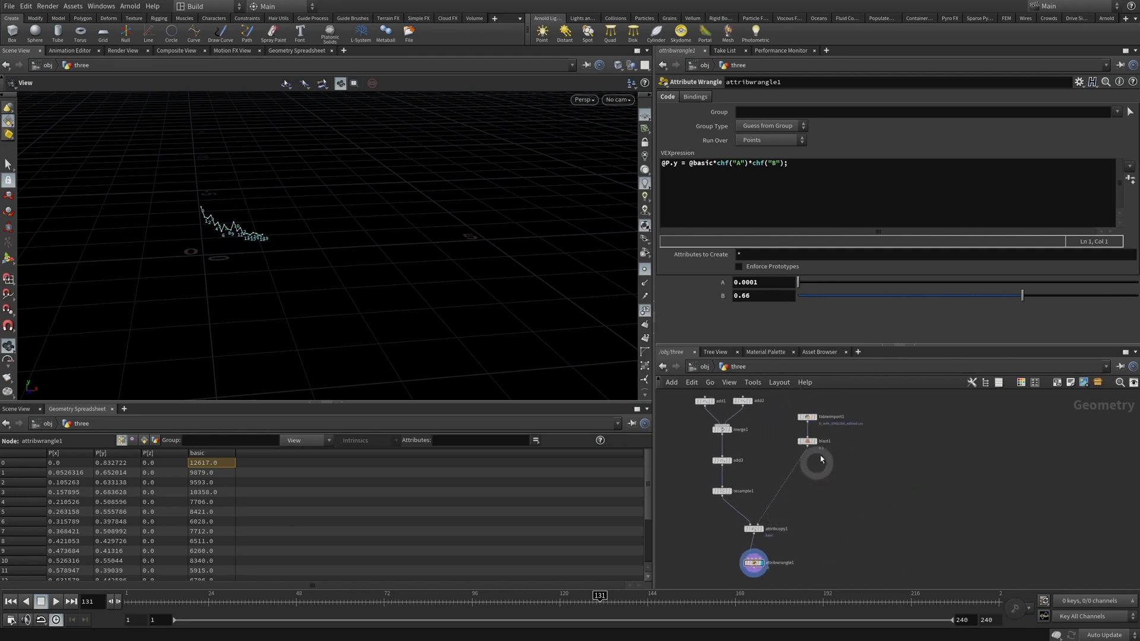
left_click(807, 441)
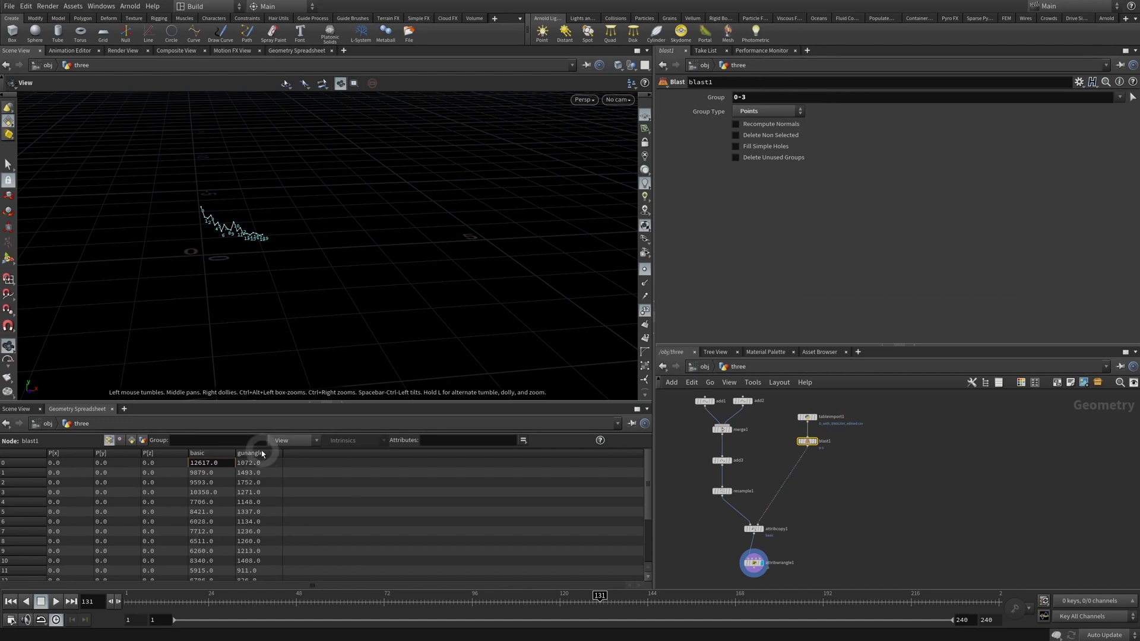
scroll(839, 504, "down", 3)
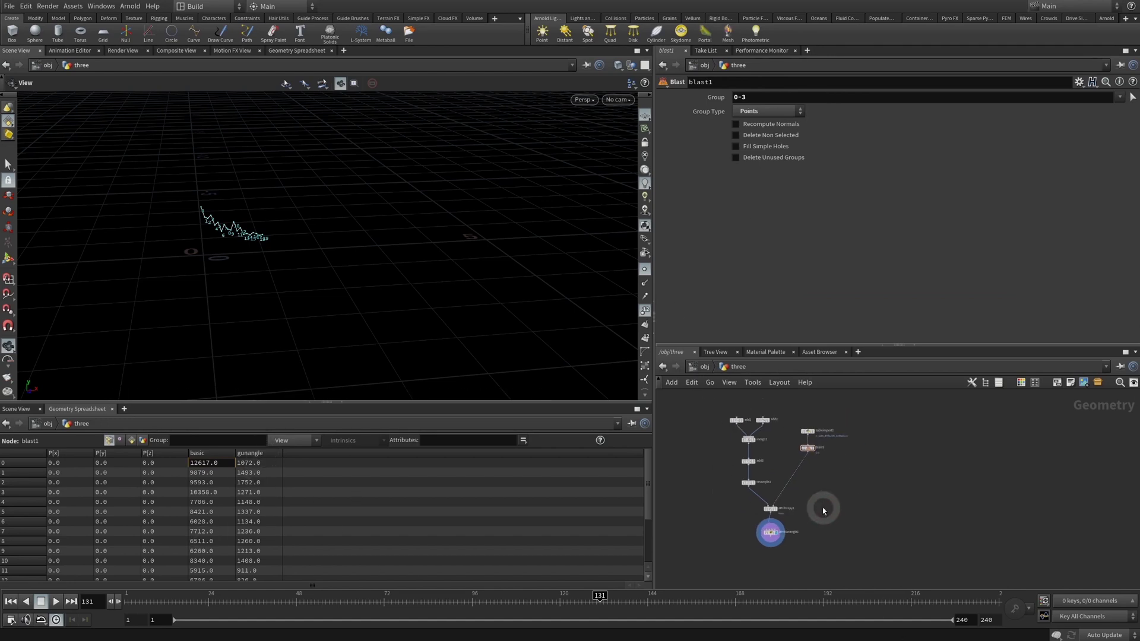
left_click_drag(801, 503, 755, 556)
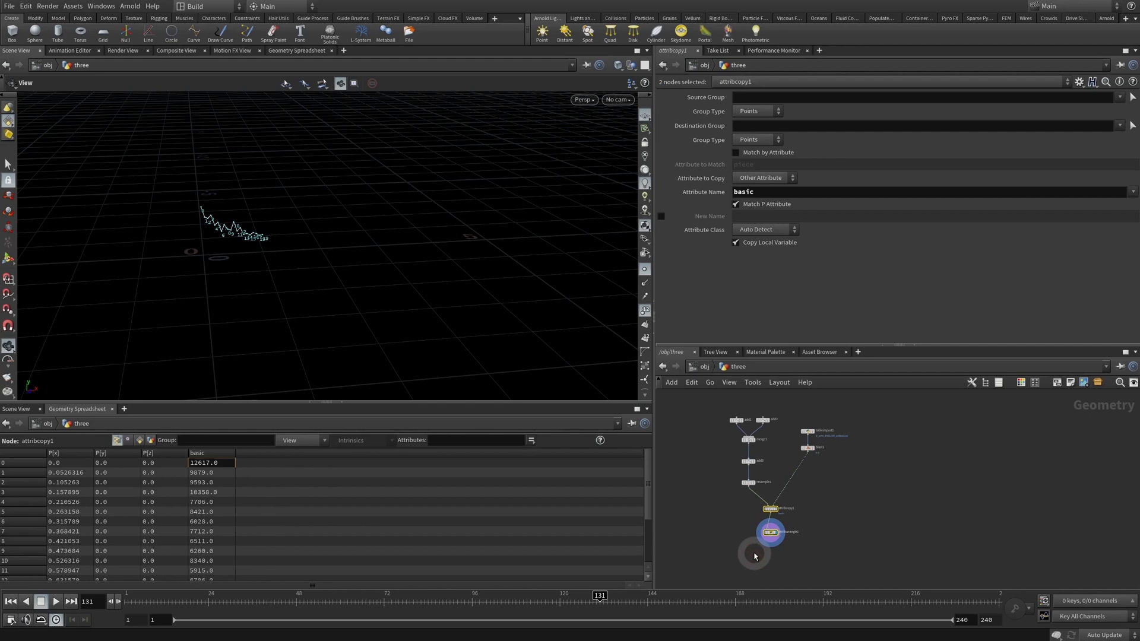
key("ctrl+c")
left_click(821, 518)
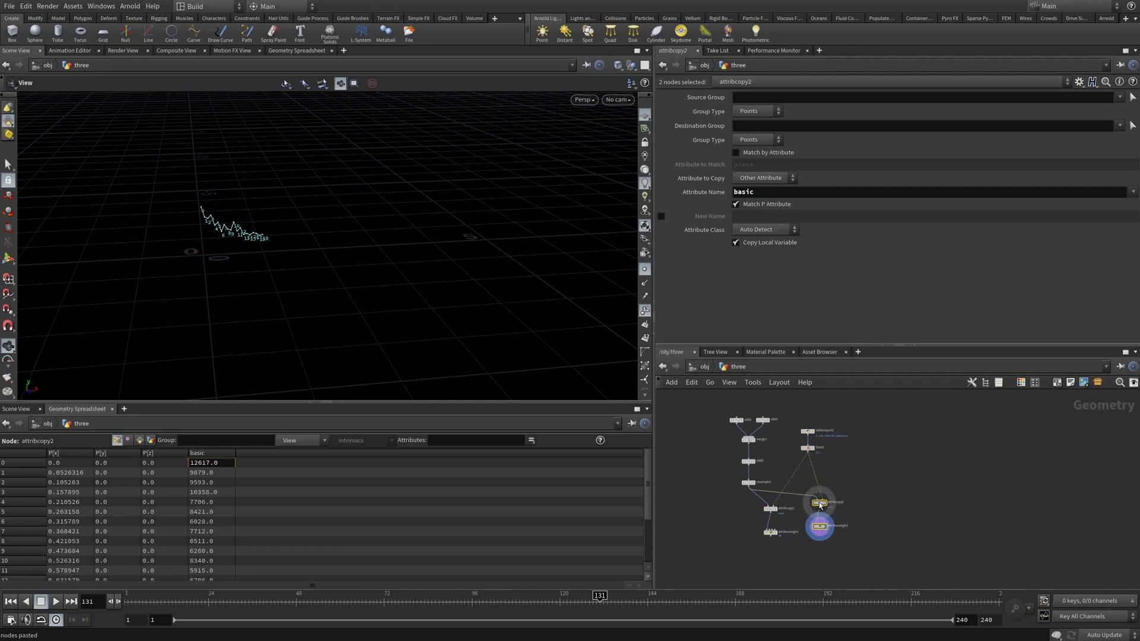
- Set the duplicated Attribute Copy node's attribute name to gunangle
left_click(807, 554)
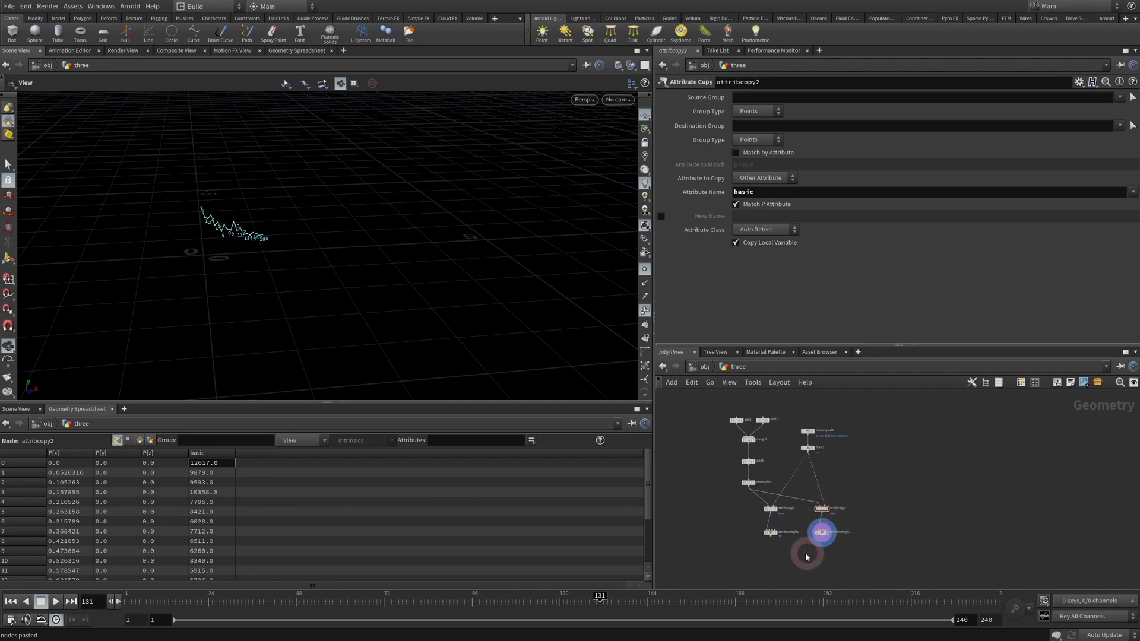
double_click(771, 192)
scroll(822, 476, "up", 3)
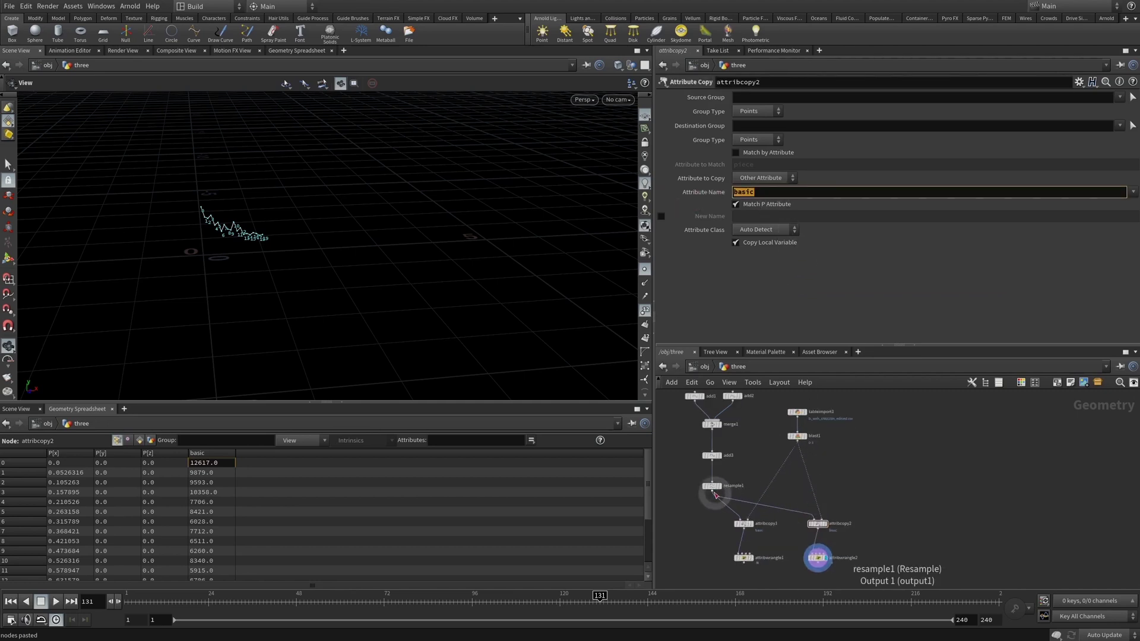
left_click_drag(710, 493, 812, 515)
left_click_drag(800, 443, 823, 516)
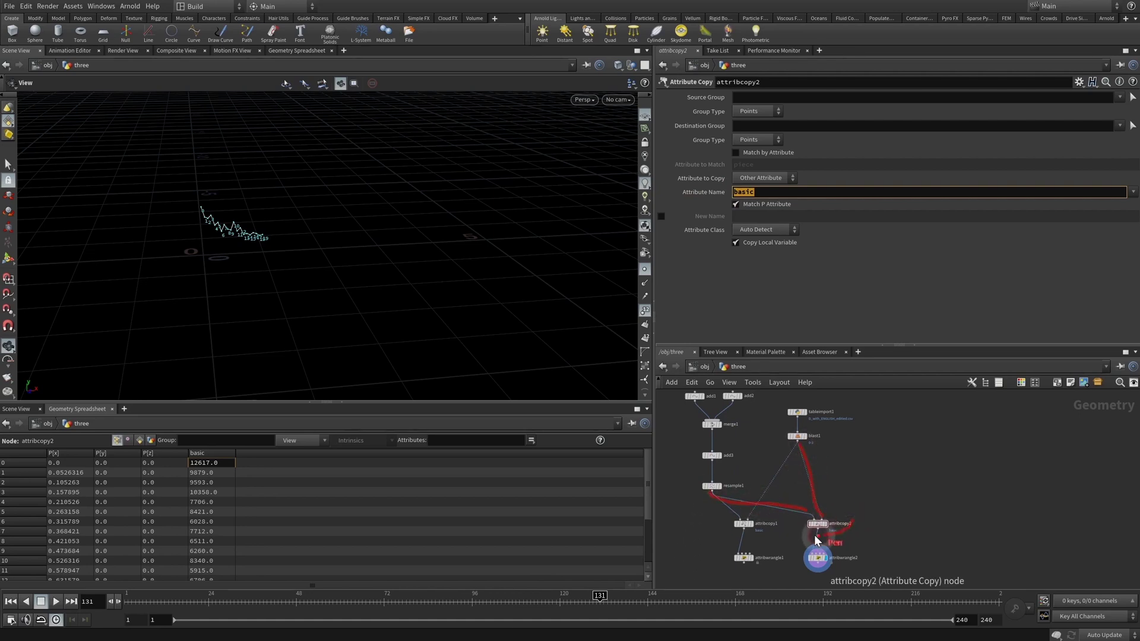
mouse_move(734, 196)
left_mouse_down()
mouse_move(754, 197)
mouse_move(635, 184)
left_mouse_up()
key("Escape")
left_click(799, 193)
left_click(810, 525)
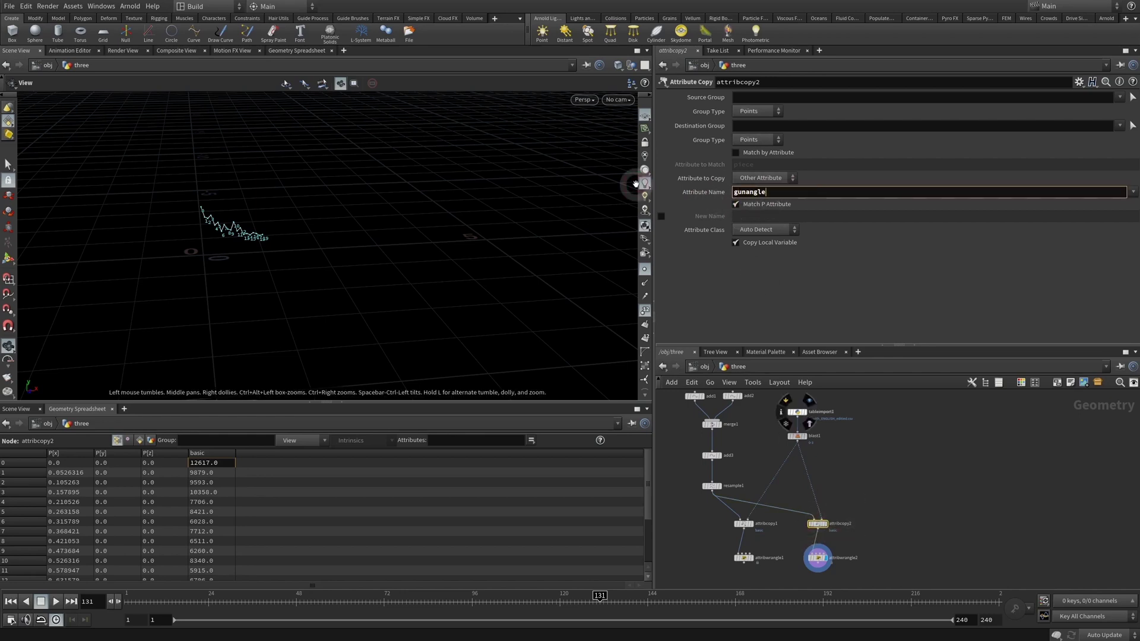
key("Return")
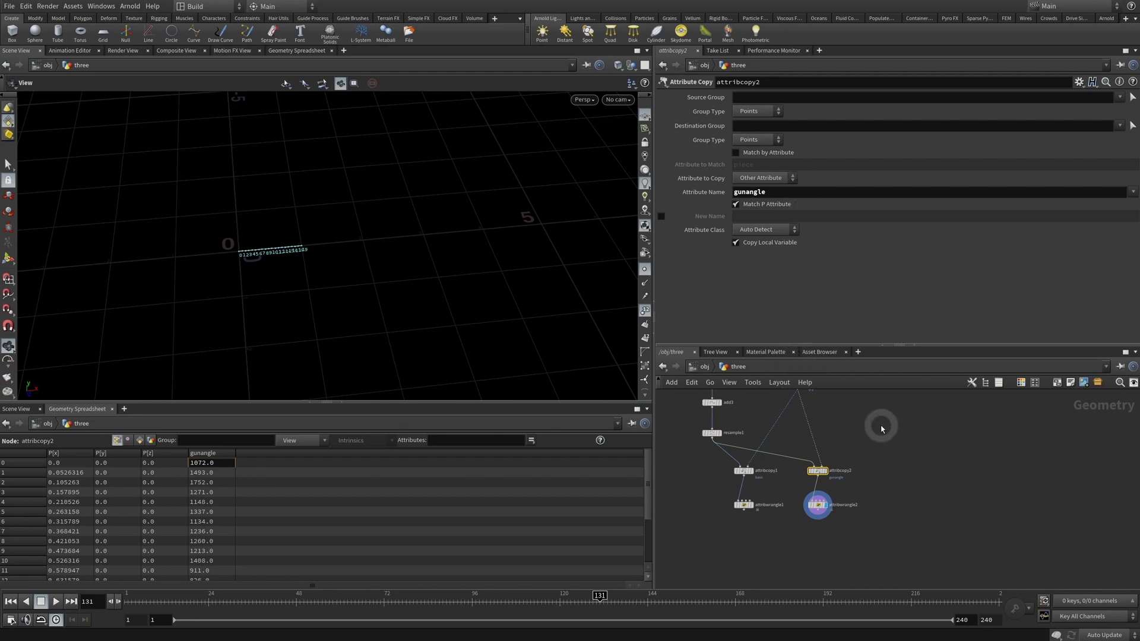
left_click(818, 505)
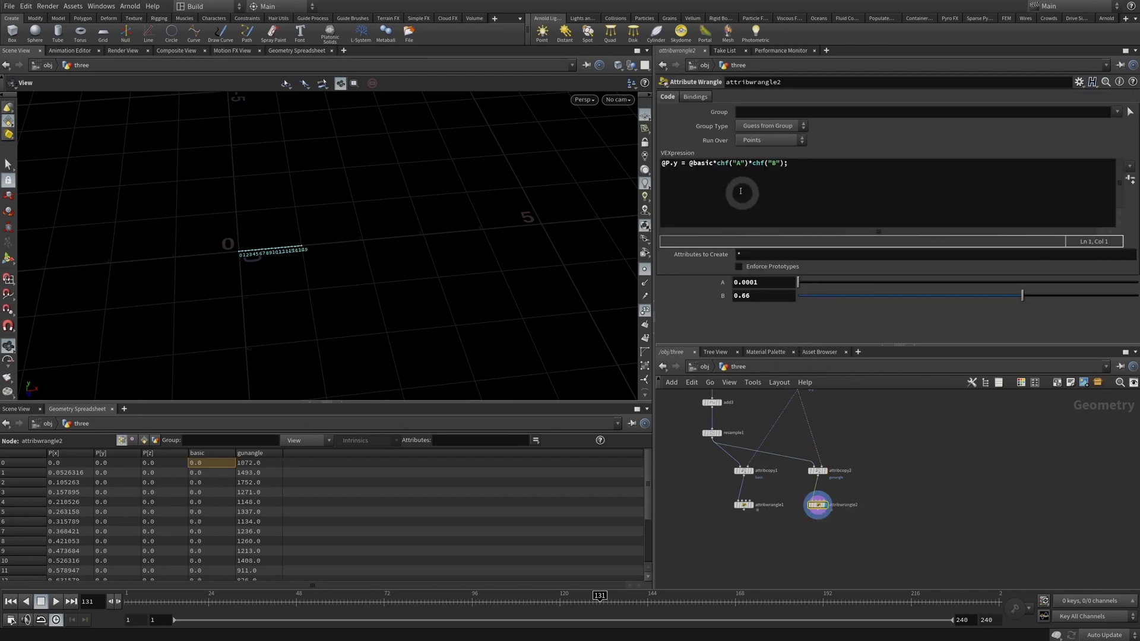
double_click(702, 163)
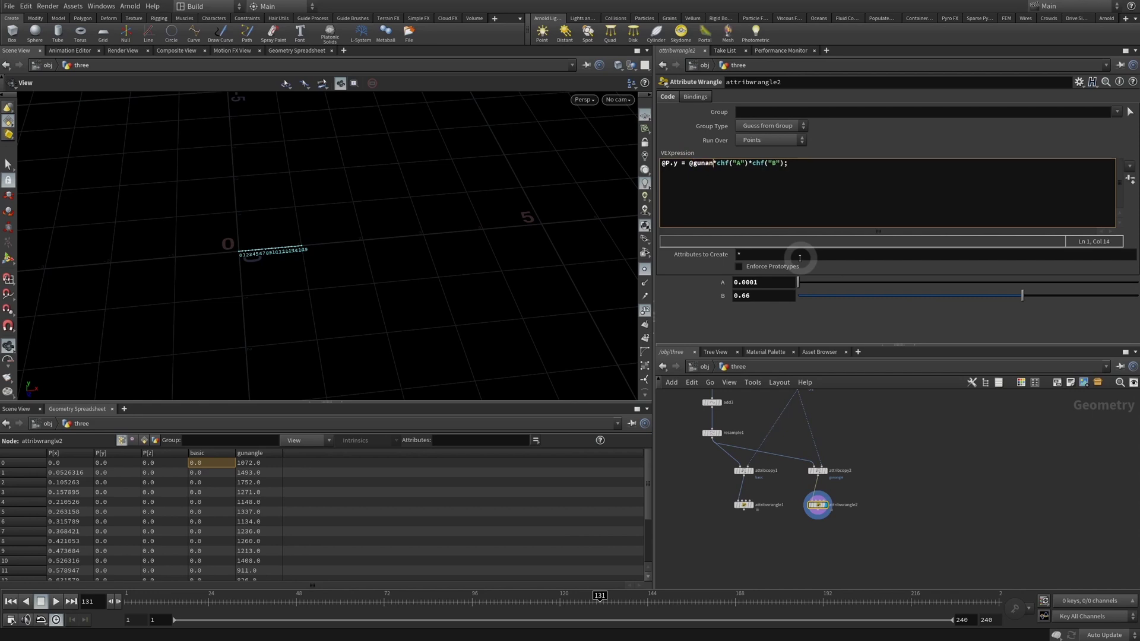
left_click(916, 509)
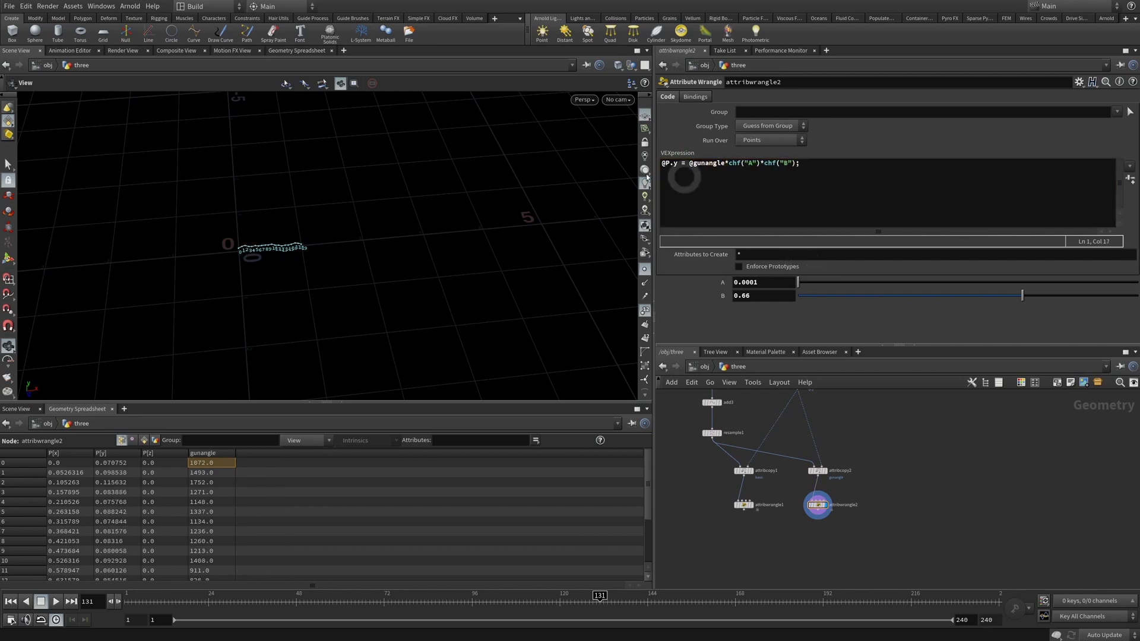
- Hide the point markers and point numbers on the gunangle line in the viewport
left_click_drag(265, 250, 295, 233)
left_click(856, 504)
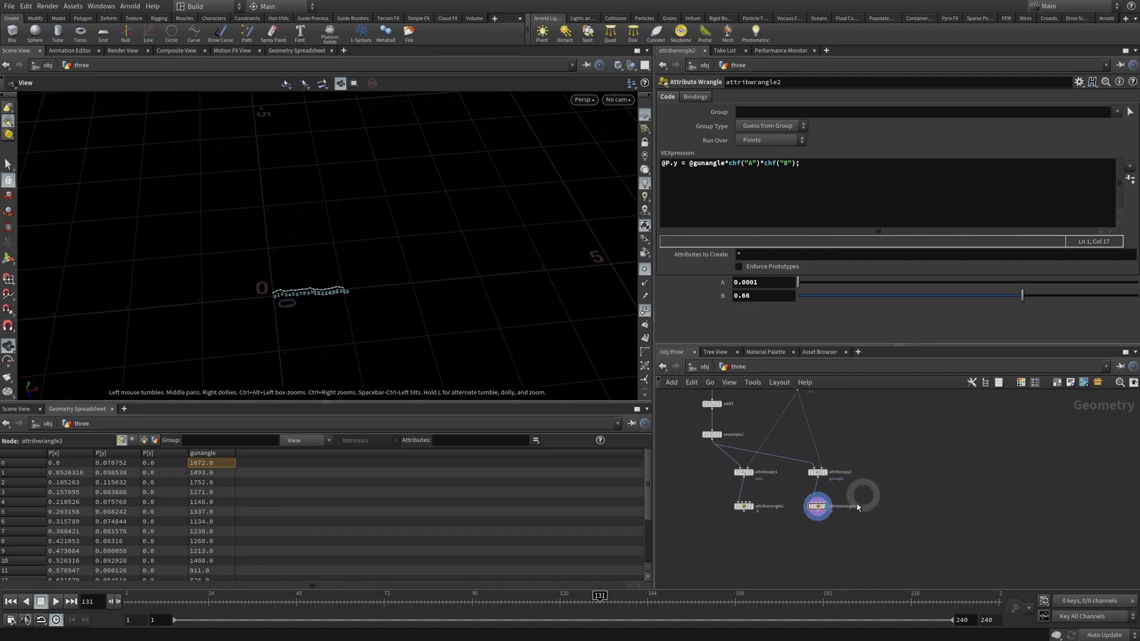
left_click(645, 269)
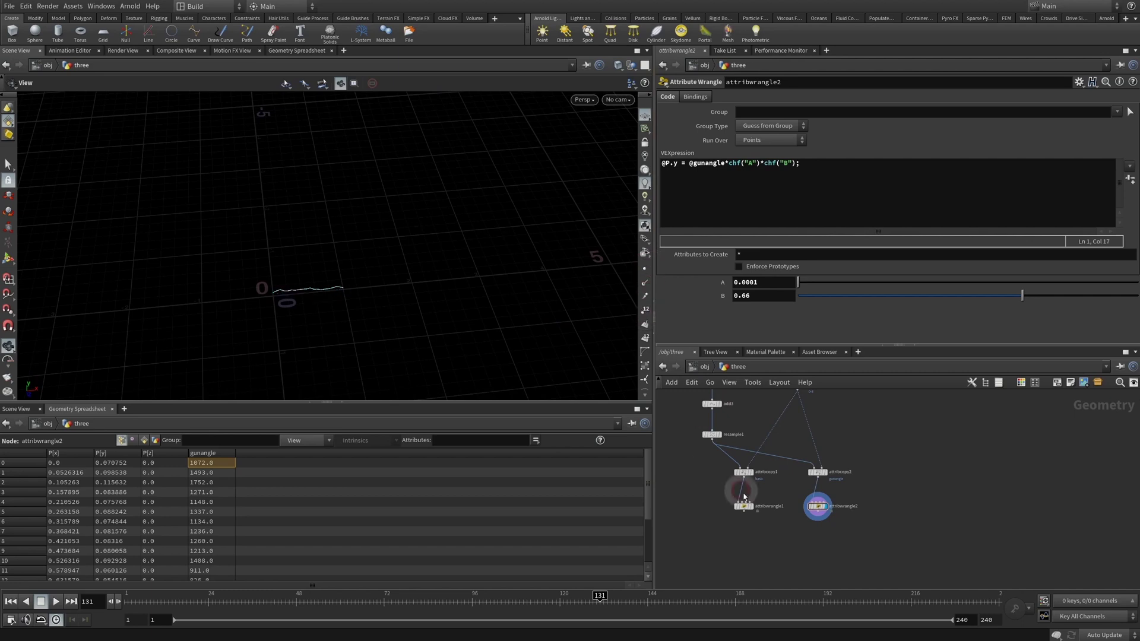
- Add a Merge node below the two Attribute Wrangle nodes, connect both wrangles to it, and display its output
key("Tab")
type("merge")
key("Return")
left_click(777, 545)
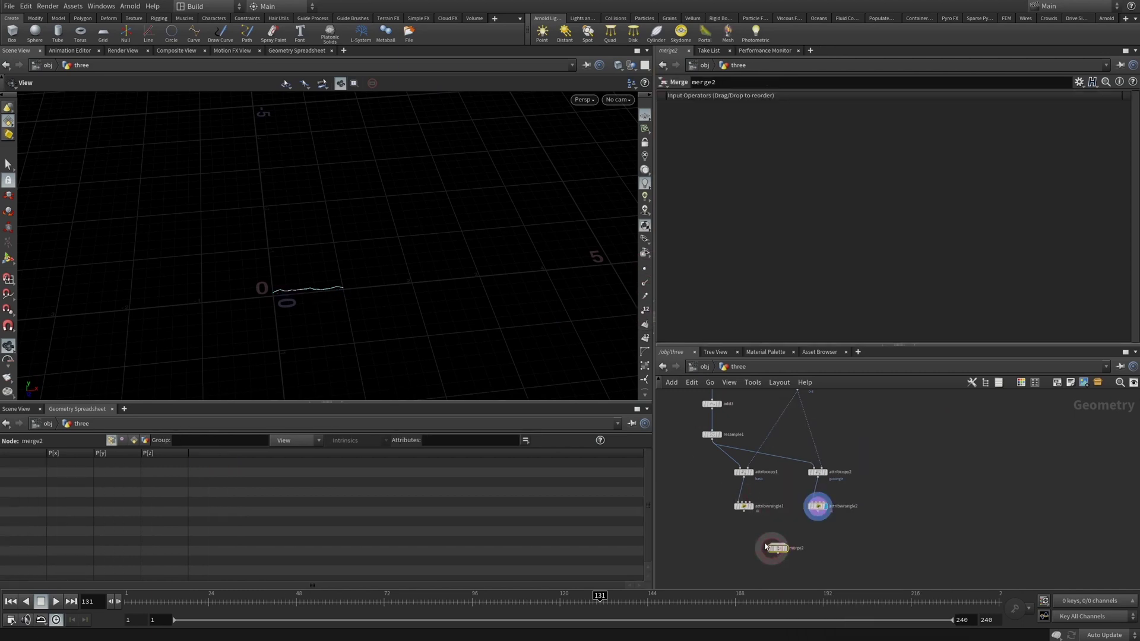
left_click_drag(718, 501, 842, 533)
left_click(744, 511)
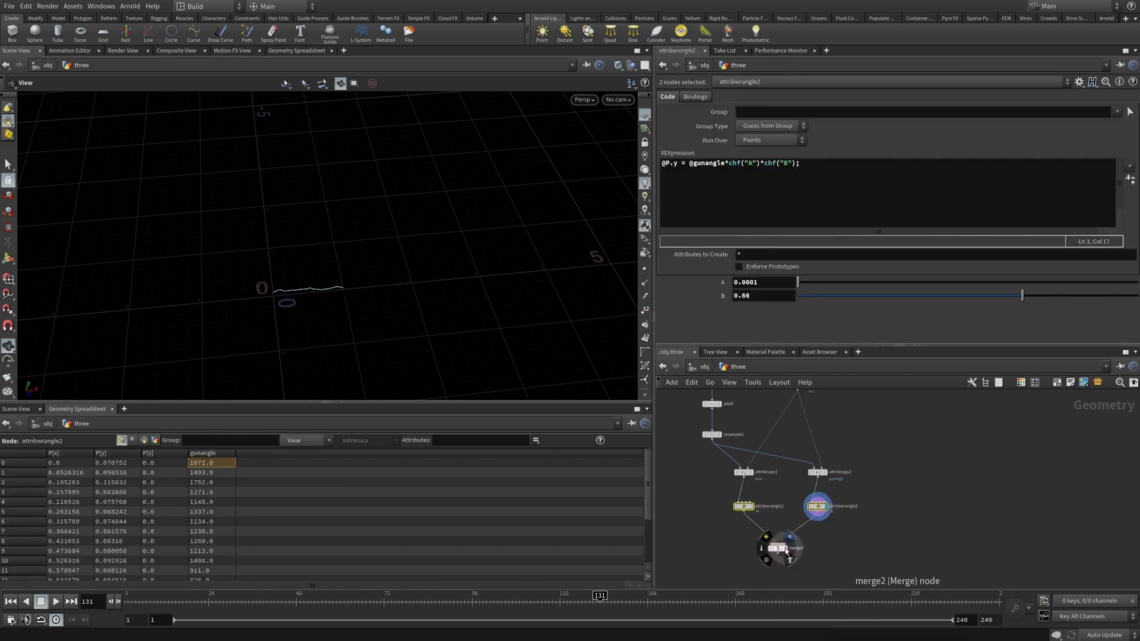
left_click(777, 547)
left_click(895, 536)
- Switch the viewport to the Front view and frame the two merged graph lines
left_click_drag(295, 271, 563, 119)
left_click(583, 99)
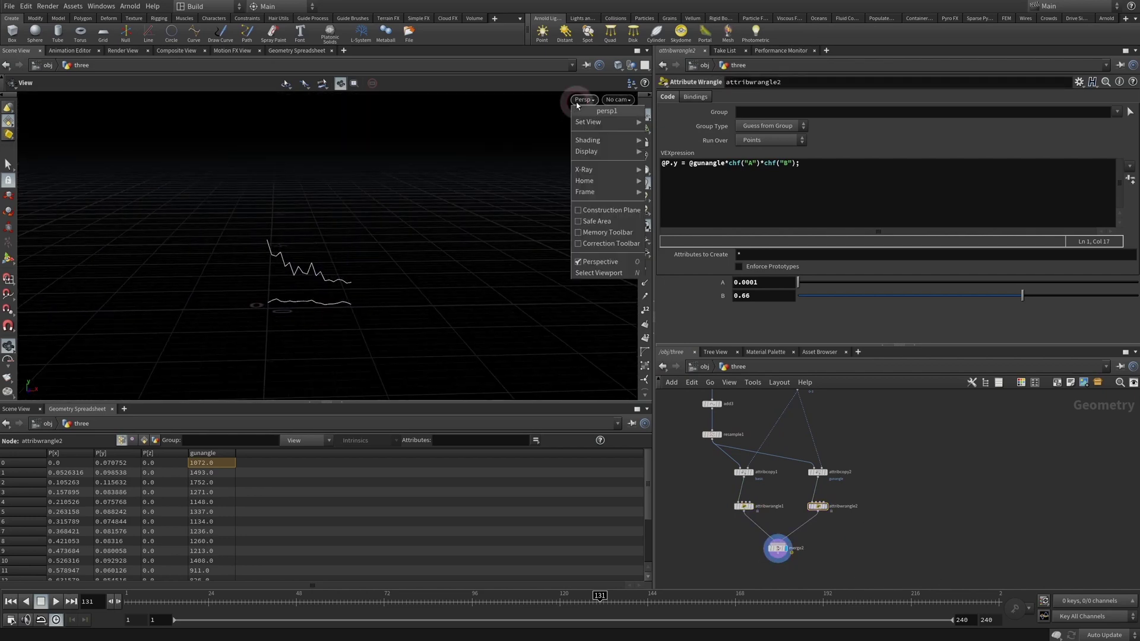
mouse_move(603, 126)
left_click(681, 144)
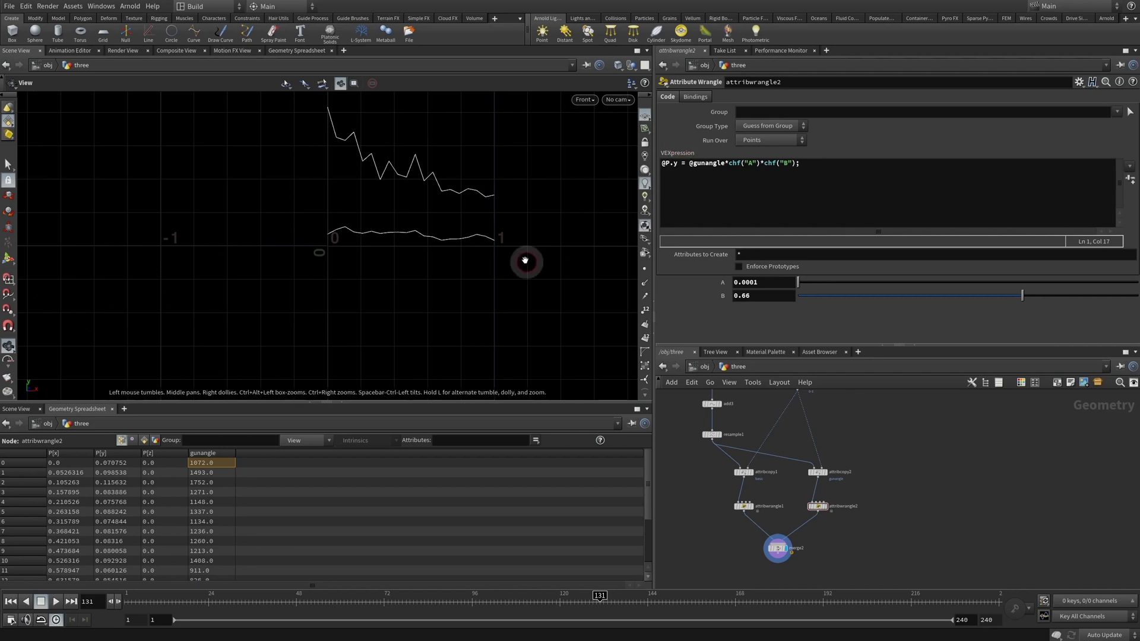
middle_click_drag(525, 258, 387, 253)
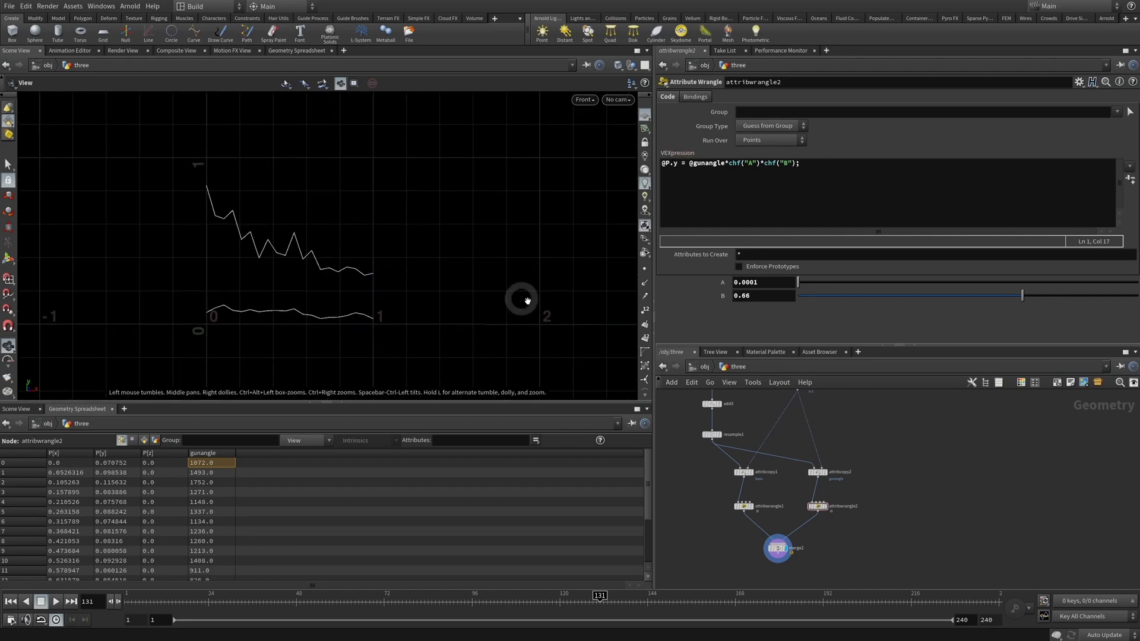
- Examine the merged graph lines inside the A0 geometry network, and return to the network of the three object
left_click(705, 366)
left_click(786, 487)
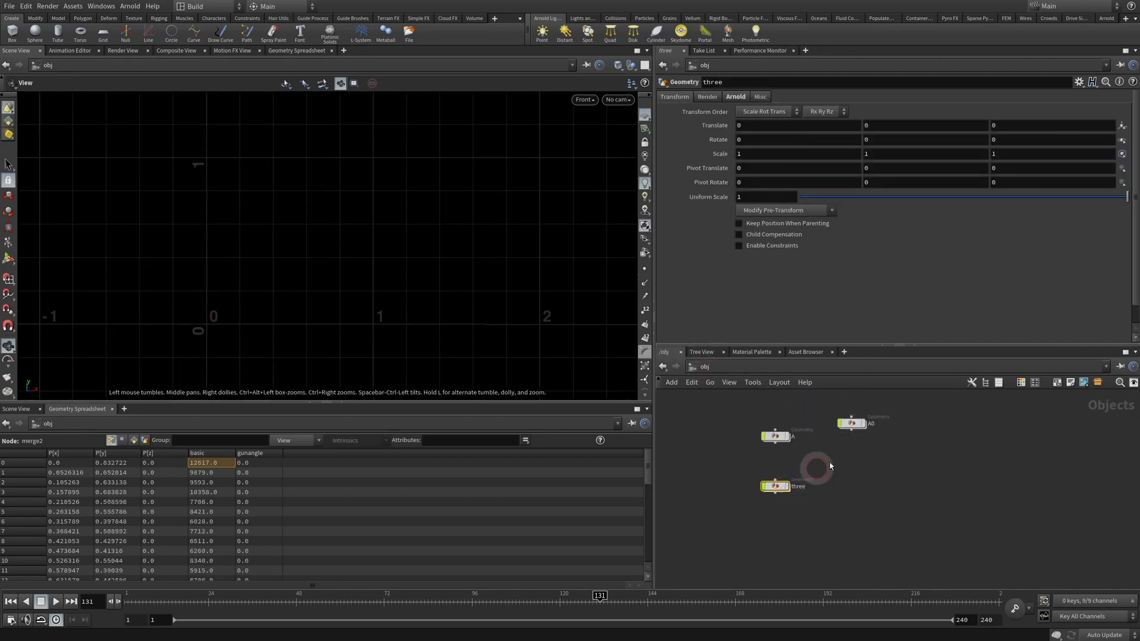
left_click(864, 422)
double_click(852, 429)
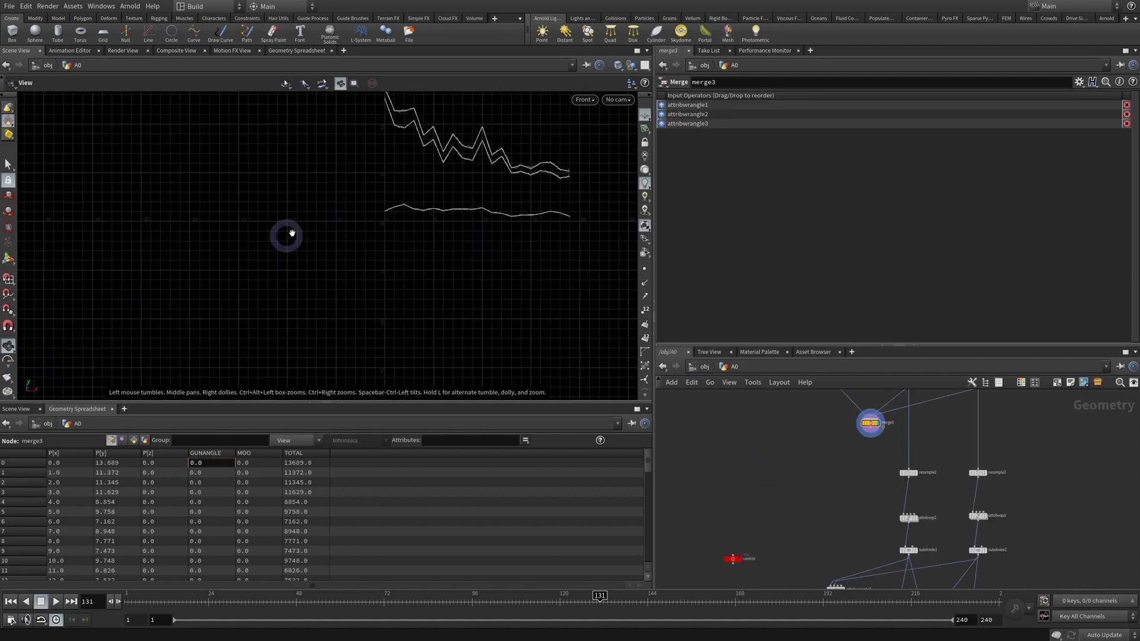
key("h")
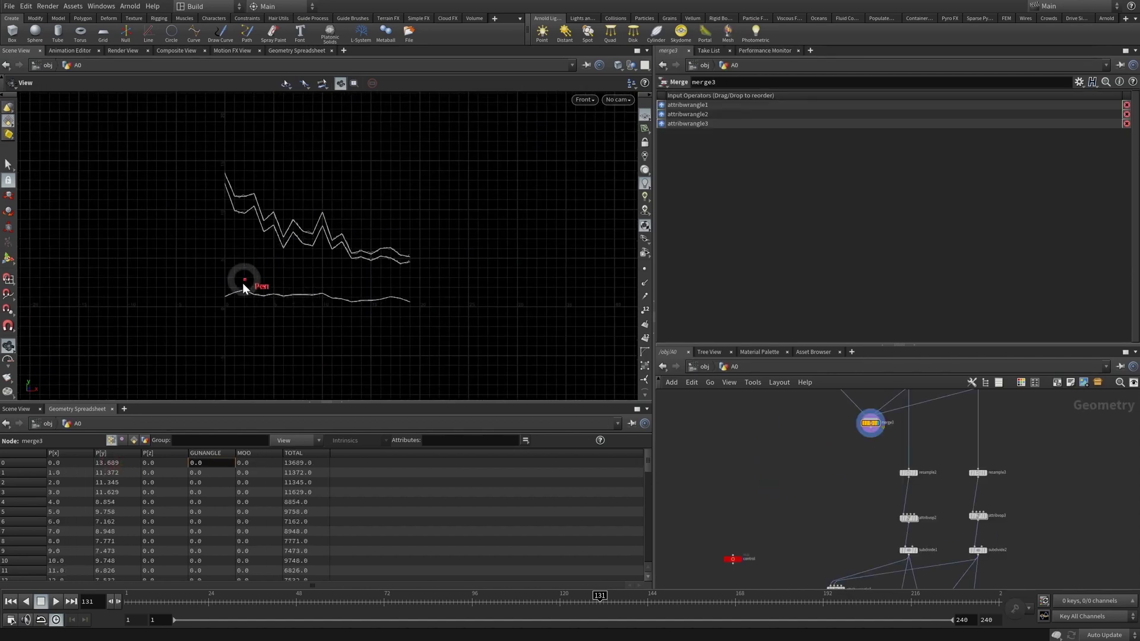
left_click_drag(241, 213, 157, 288)
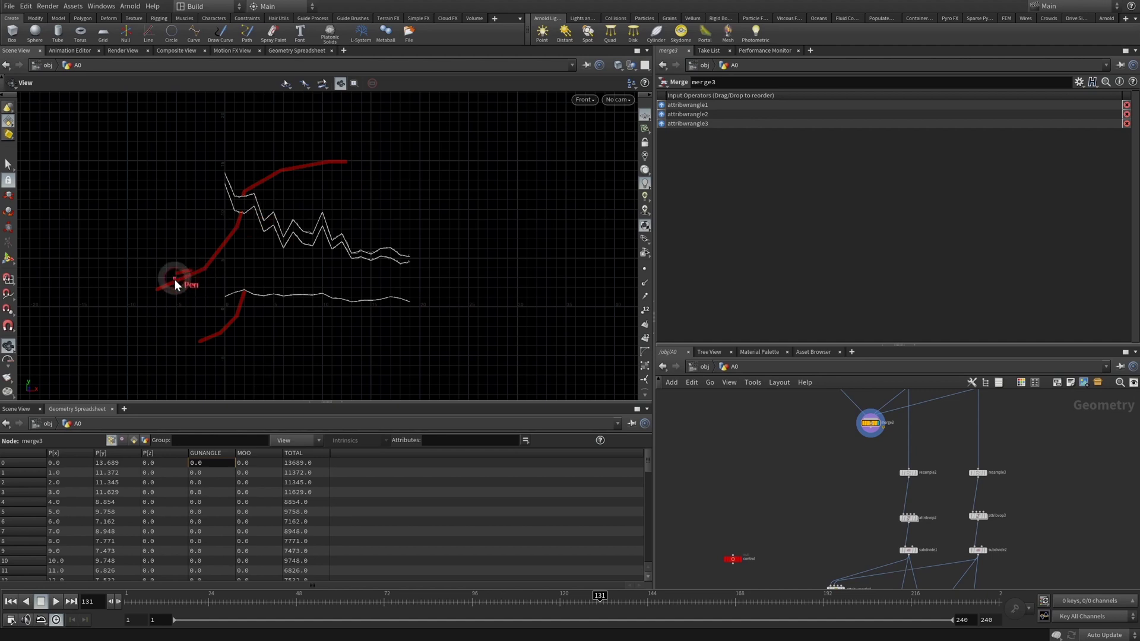
mouse_move(237, 235)
left_mouse_down()
mouse_move(254, 191)
mouse_move(315, 139)
left_mouse_up()
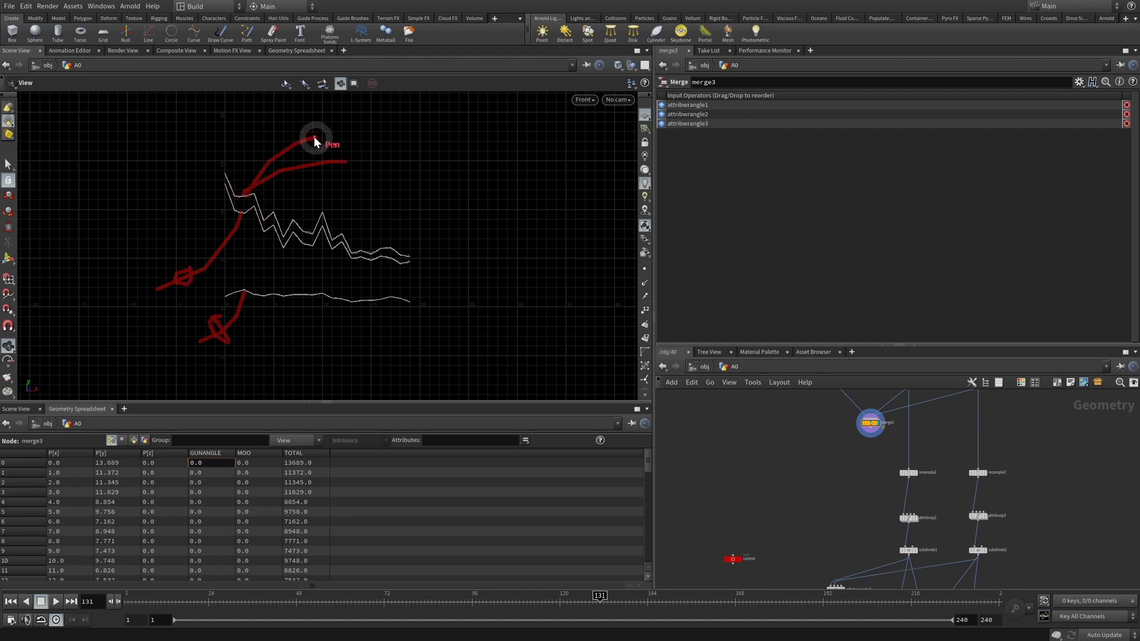
left_click(705, 366)
left_click(861, 423)
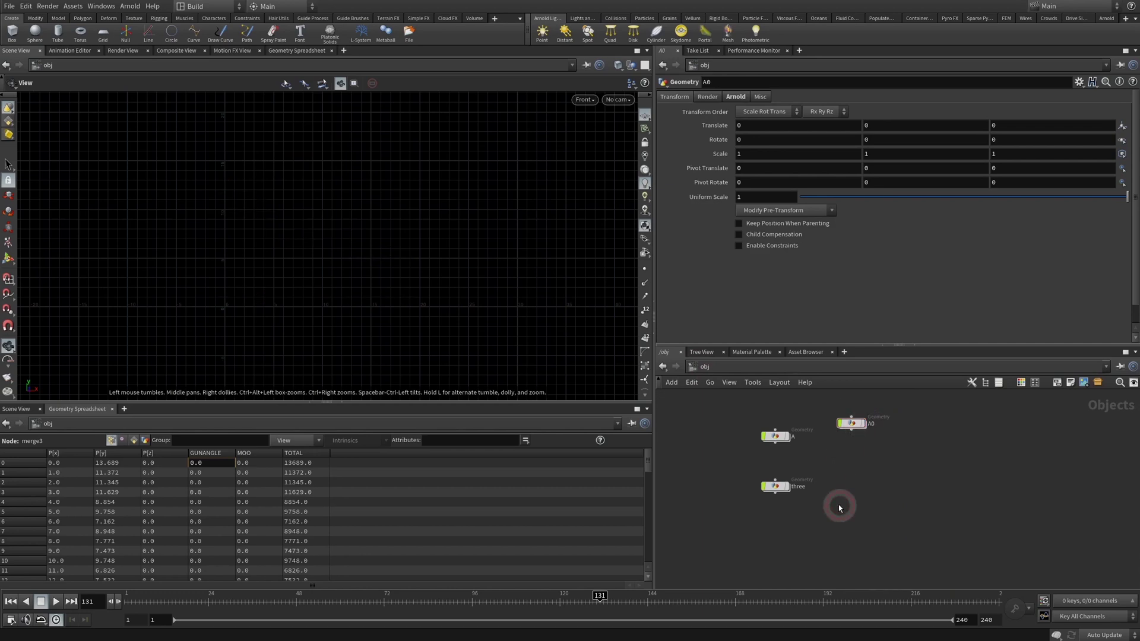
double_click(775, 487)
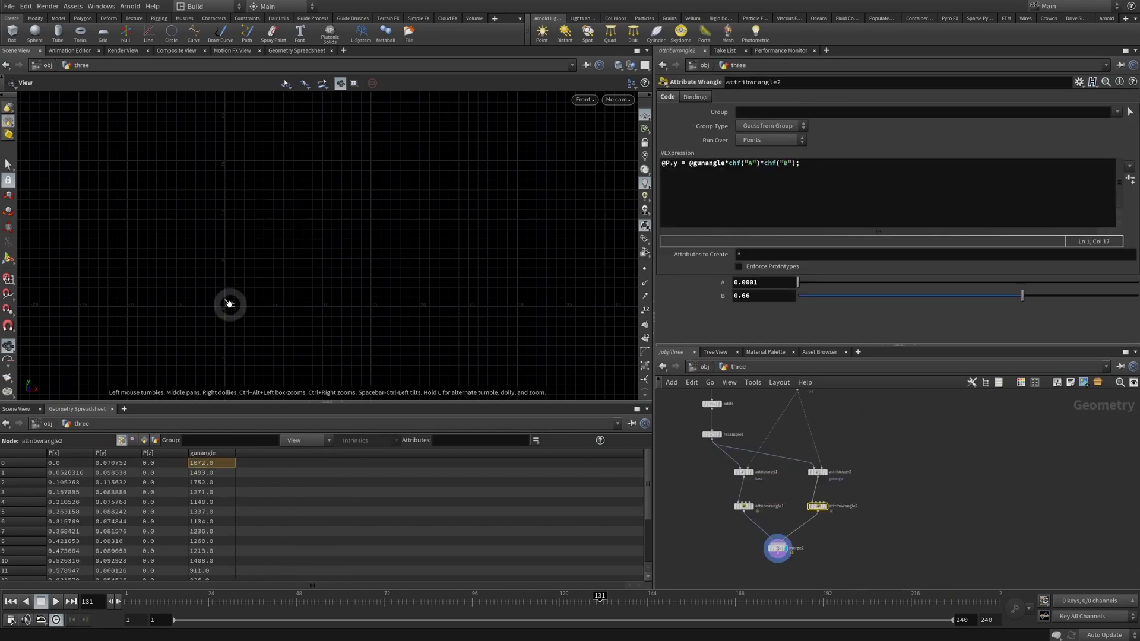
middle_click_drag(885, 519, 832, 542)
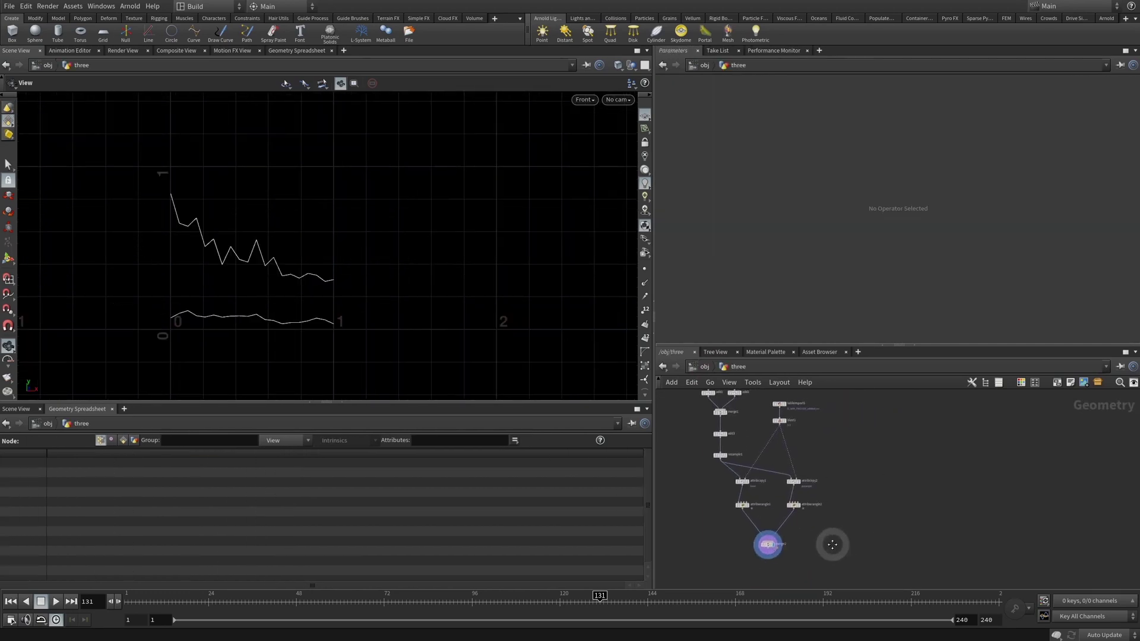
- Add a third Attribute Copy node beside the existing two and connect the Resample node to its first input
key("Tab")
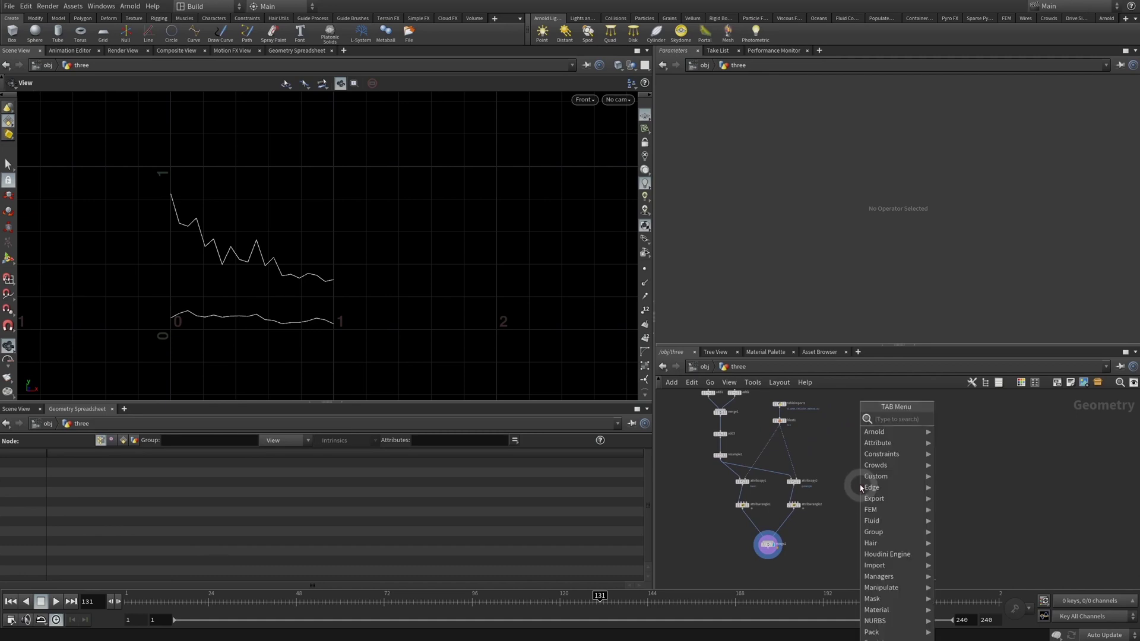
type("att copy")
key("Return")
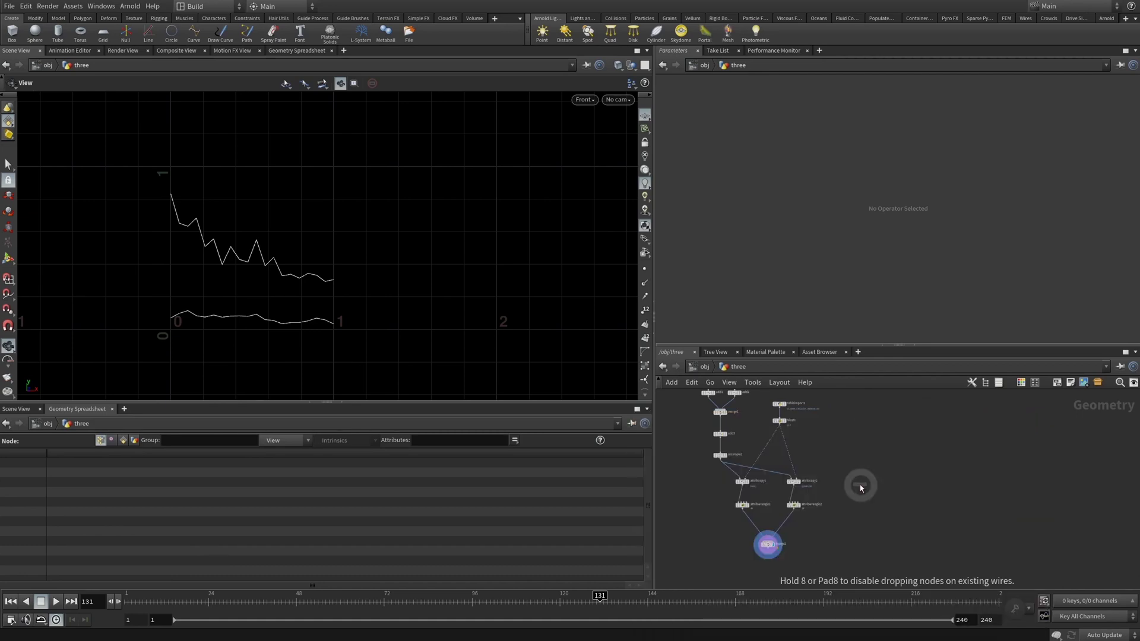
left_click(840, 481)
scroll(718, 470, "up", 3)
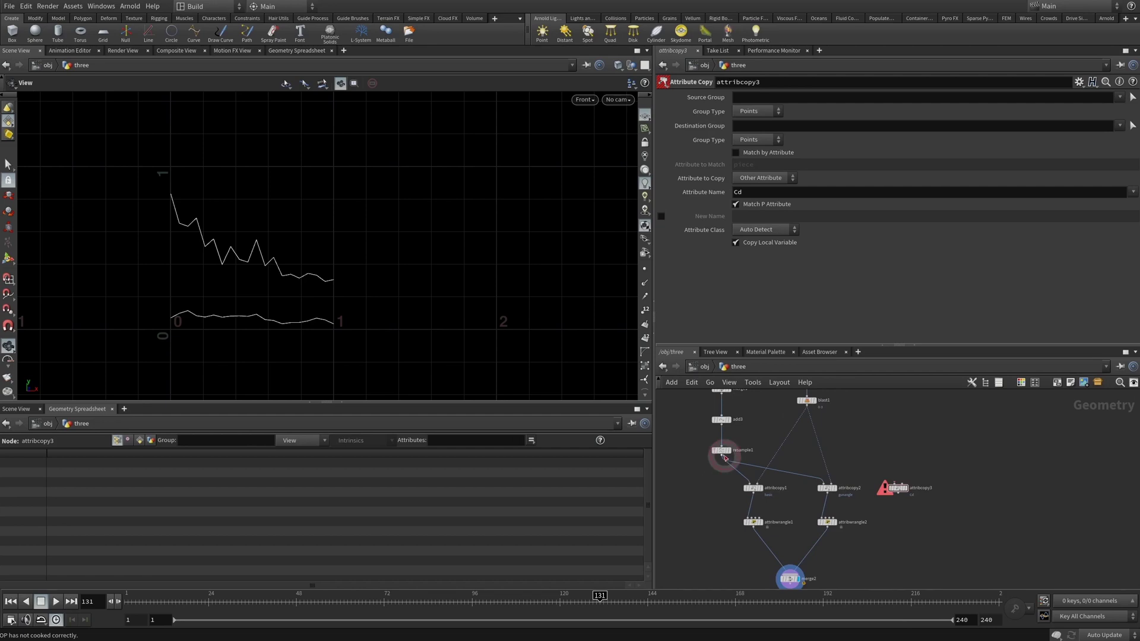
left_click(721, 456)
left_click(897, 483)
middle_click_drag(921, 438, 889, 467)
- Connect the Blast node to the new Attribute Copy's second input and set its attribute name to "basic gunangle"
left_click(774, 437)
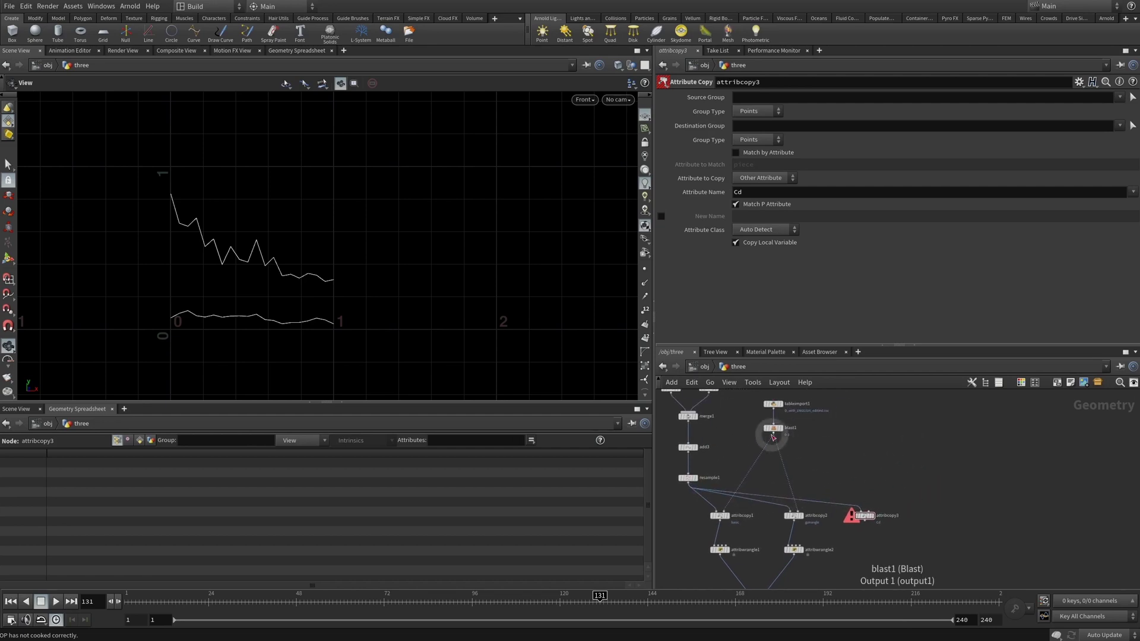
left_click(759, 432)
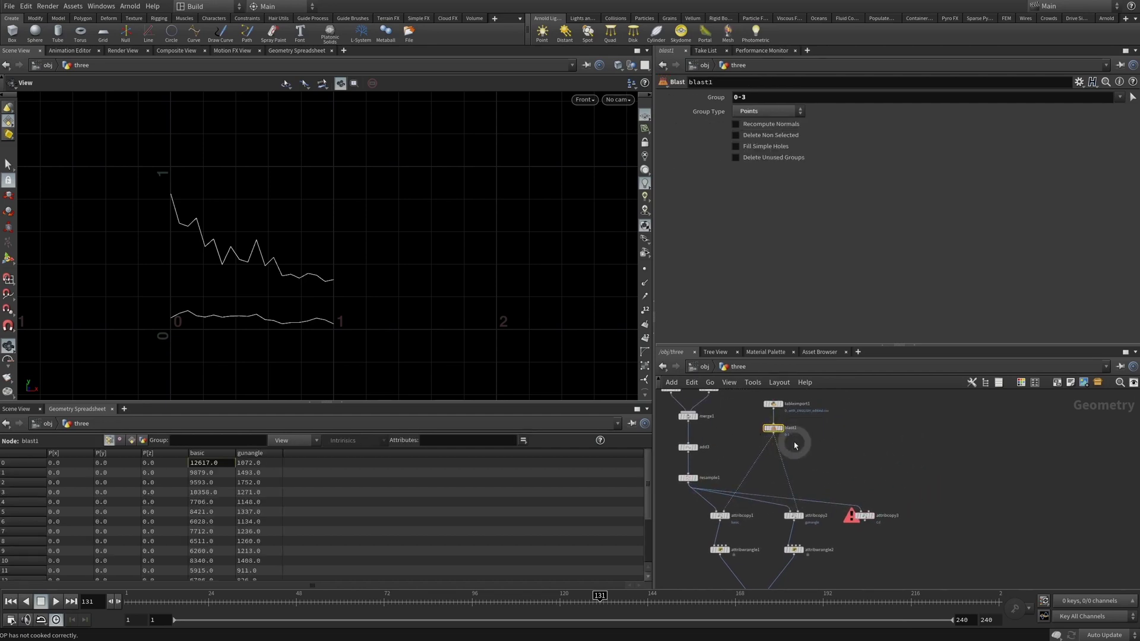
left_click(774, 436)
left_click(868, 513)
left_click_drag(925, 481, 854, 558)
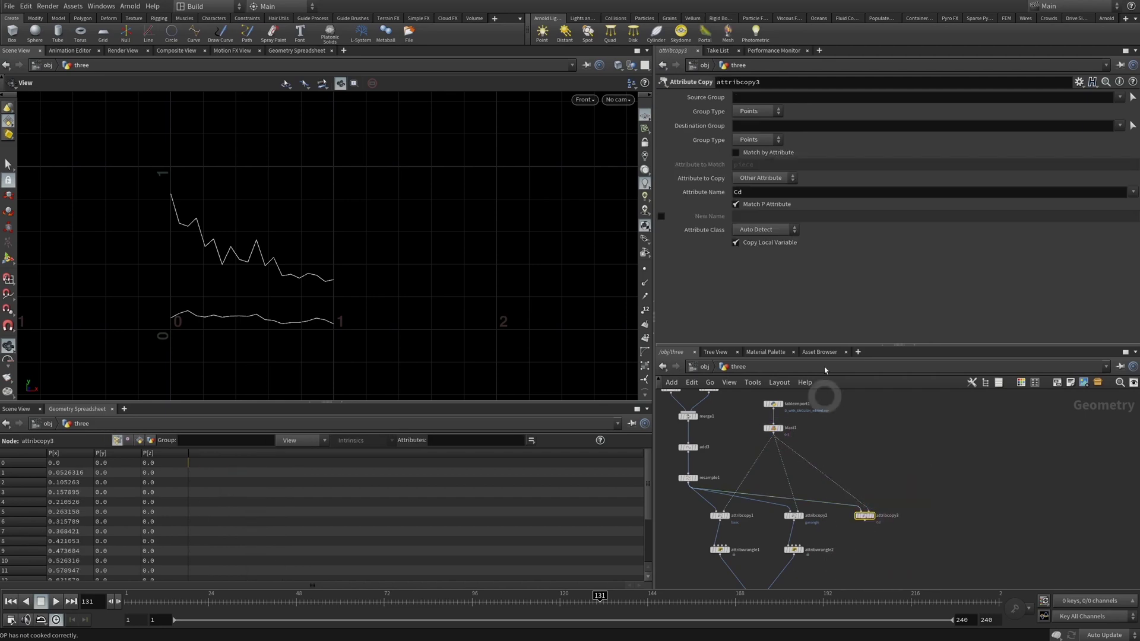
left_click(670, 193)
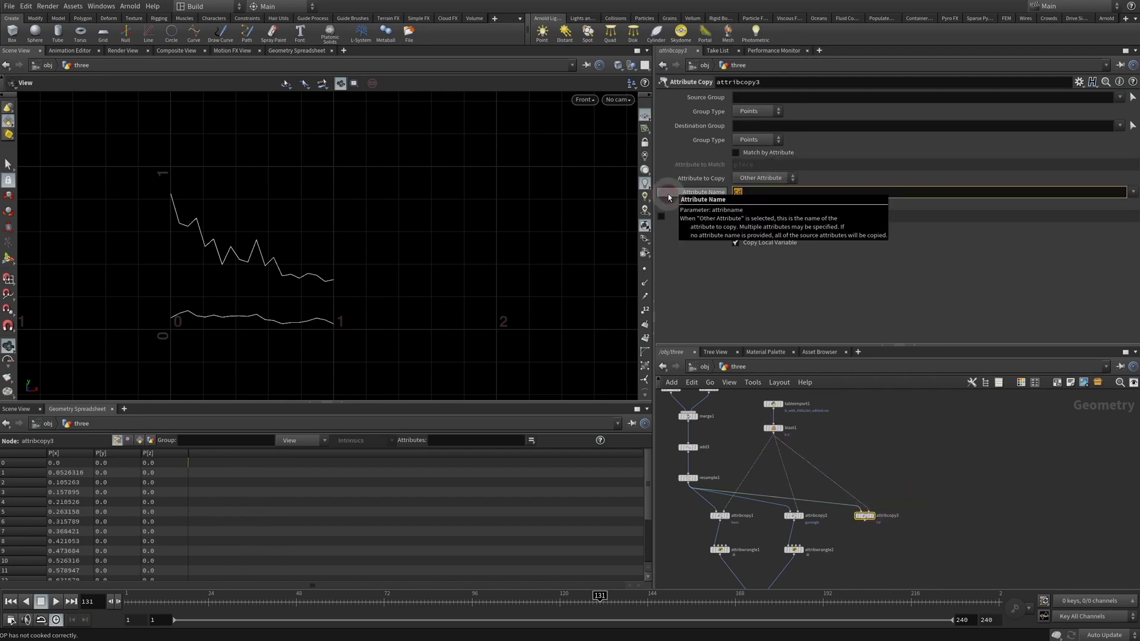
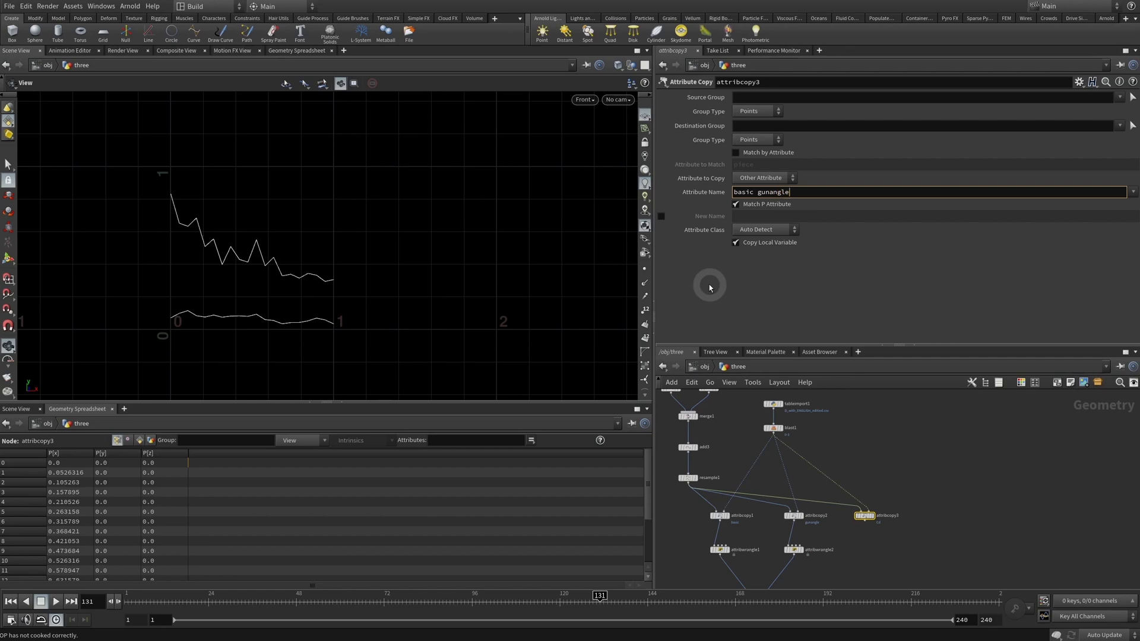
left_click(929, 491)
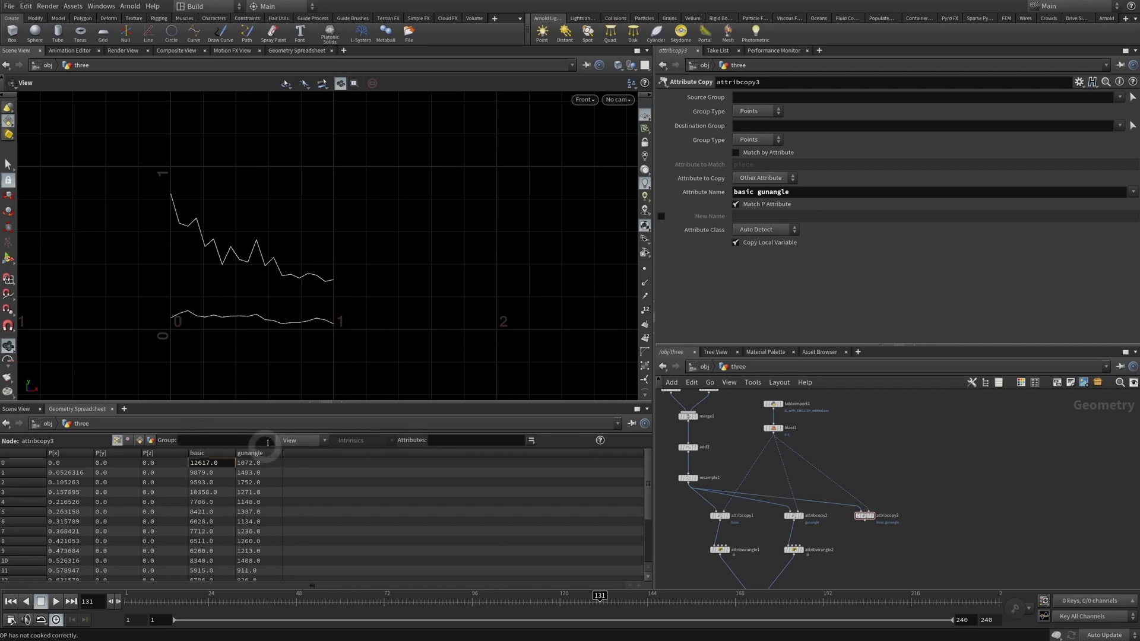
- Add an Attribute Wrangle below the third Attribute Copy node and connect the copy's output to its first input
middle_click_drag(955, 563, 955, 521)
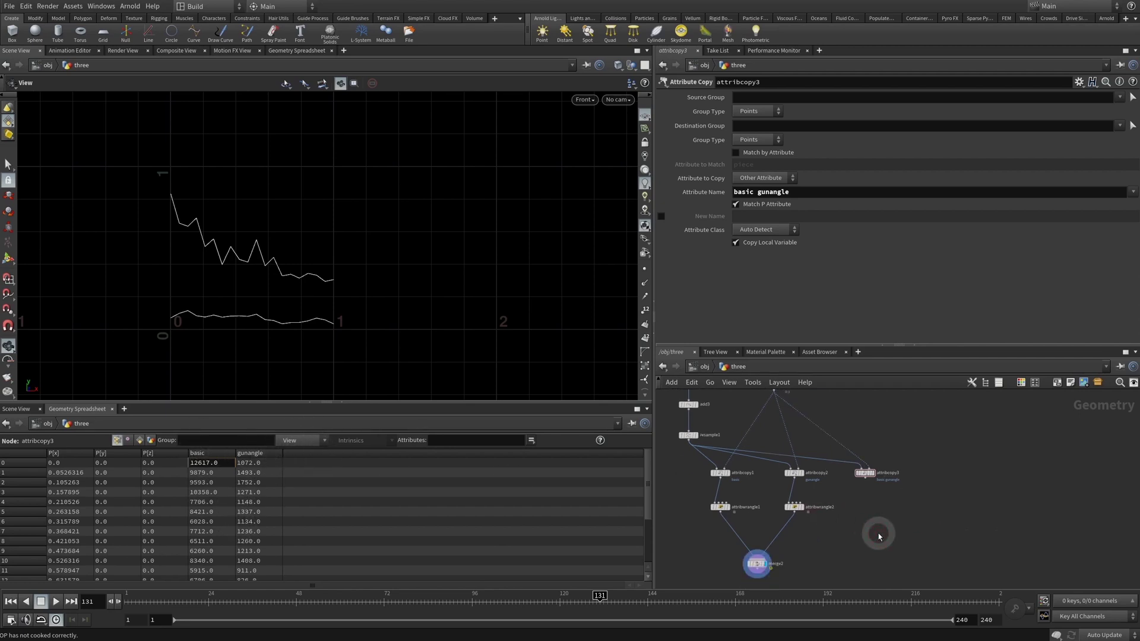
key("Tab")
type("atw")
key("Return")
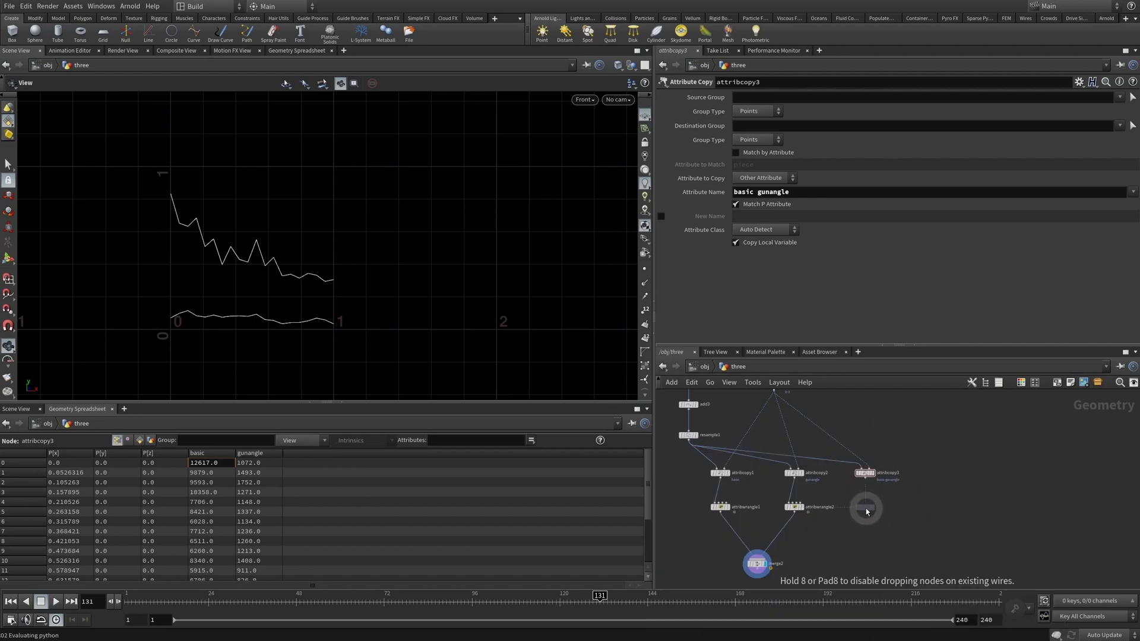
left_click(866, 508)
left_click(865, 479)
left_click(866, 502)
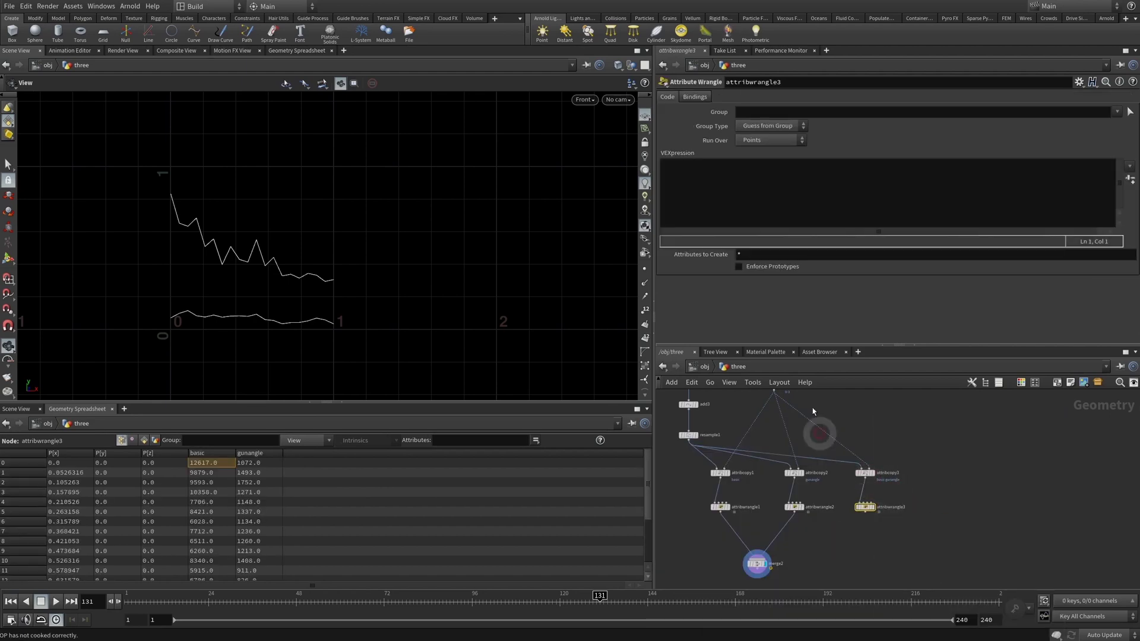
left_click(772, 190)
type("@t")
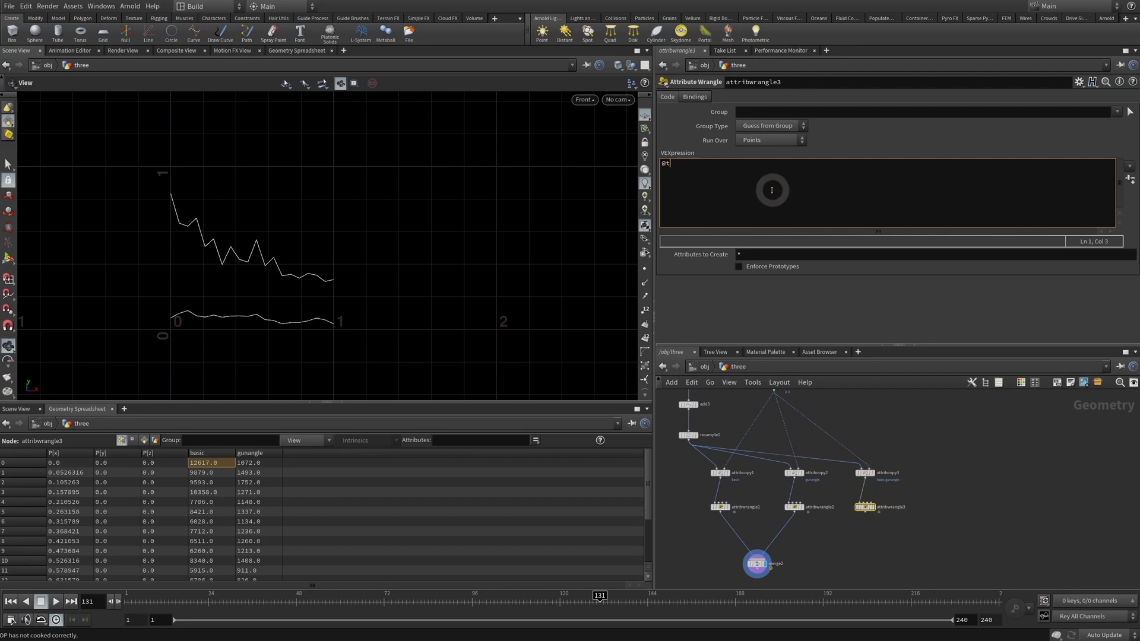
type("otal = @basic + @gungangle")
type(";")
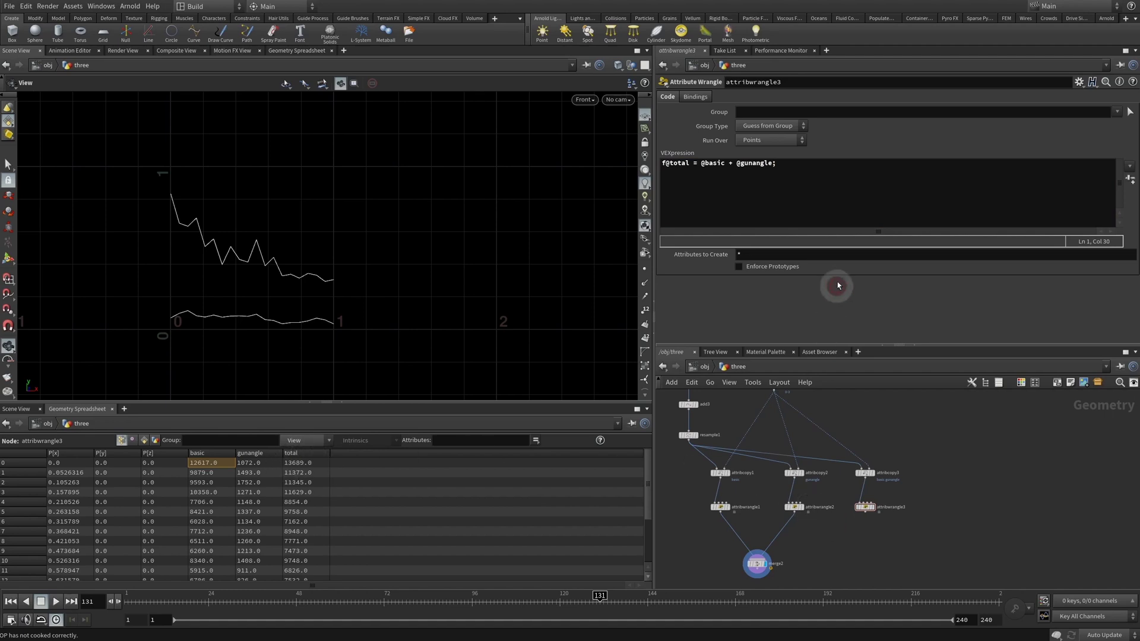
left_click(848, 199)
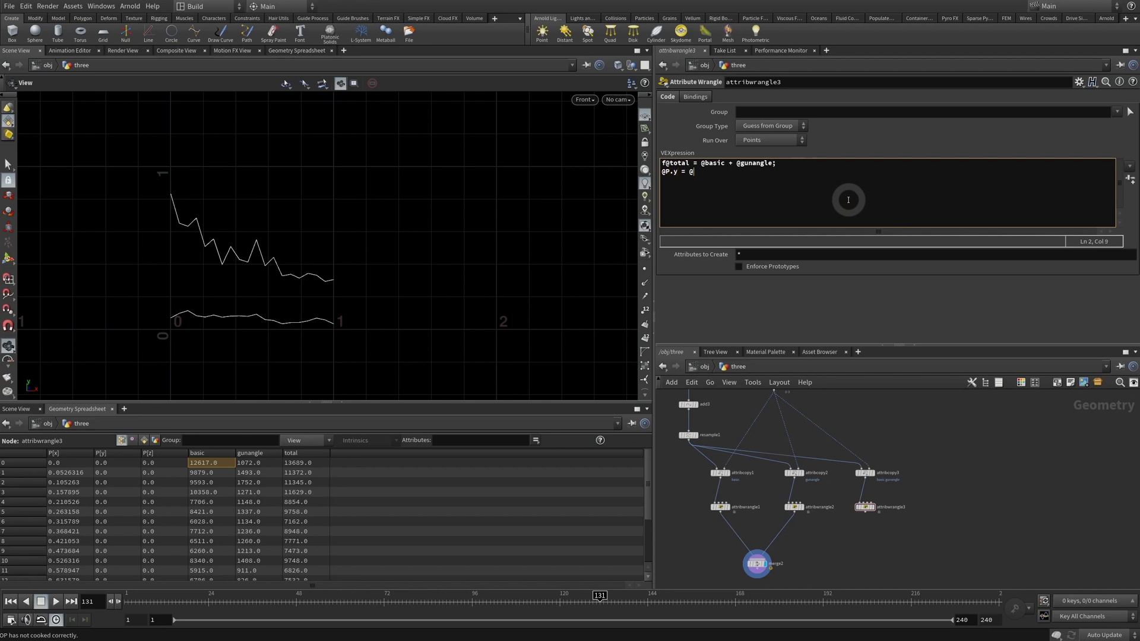
type("otal;")
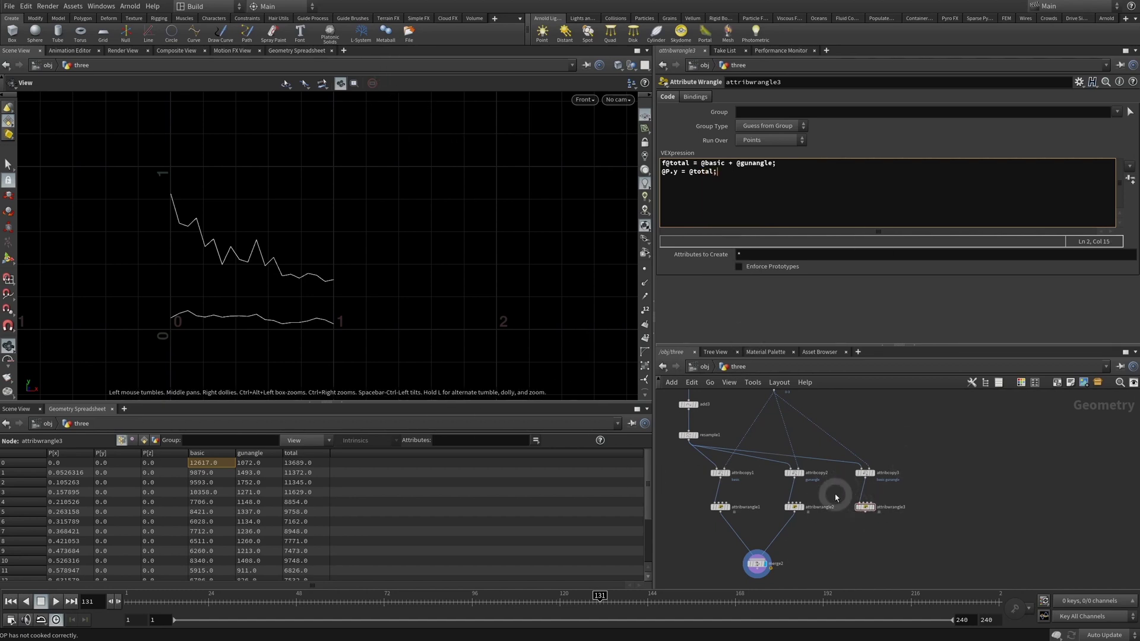
left_click(795, 506)
left_click(825, 168)
triple_click(707, 165)
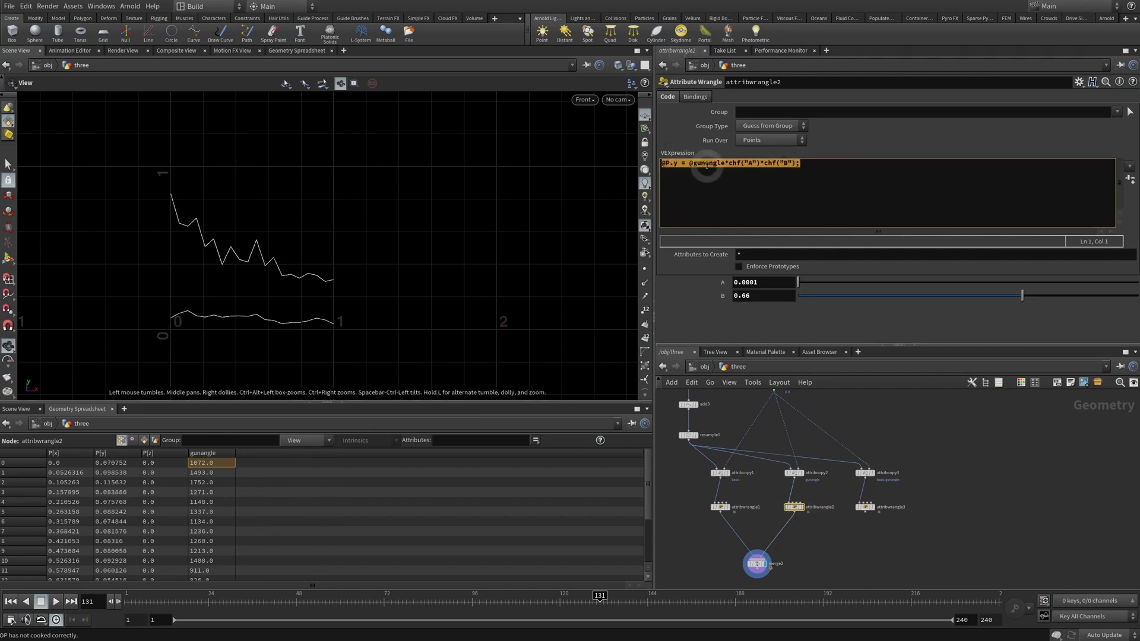
left_click(898, 505)
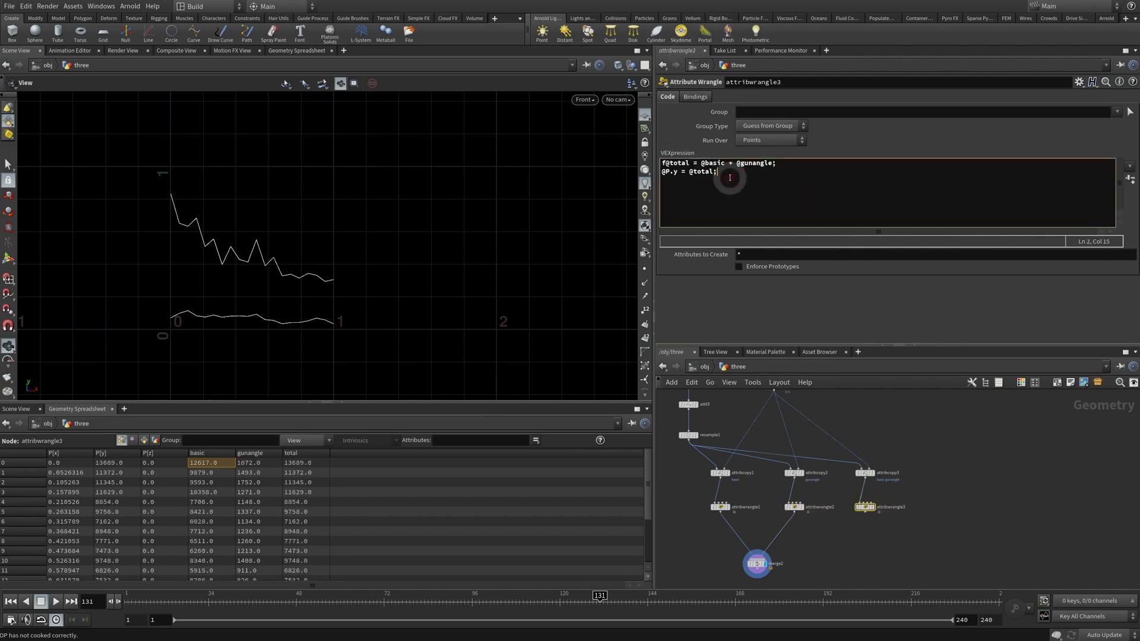
left_click(797, 197)
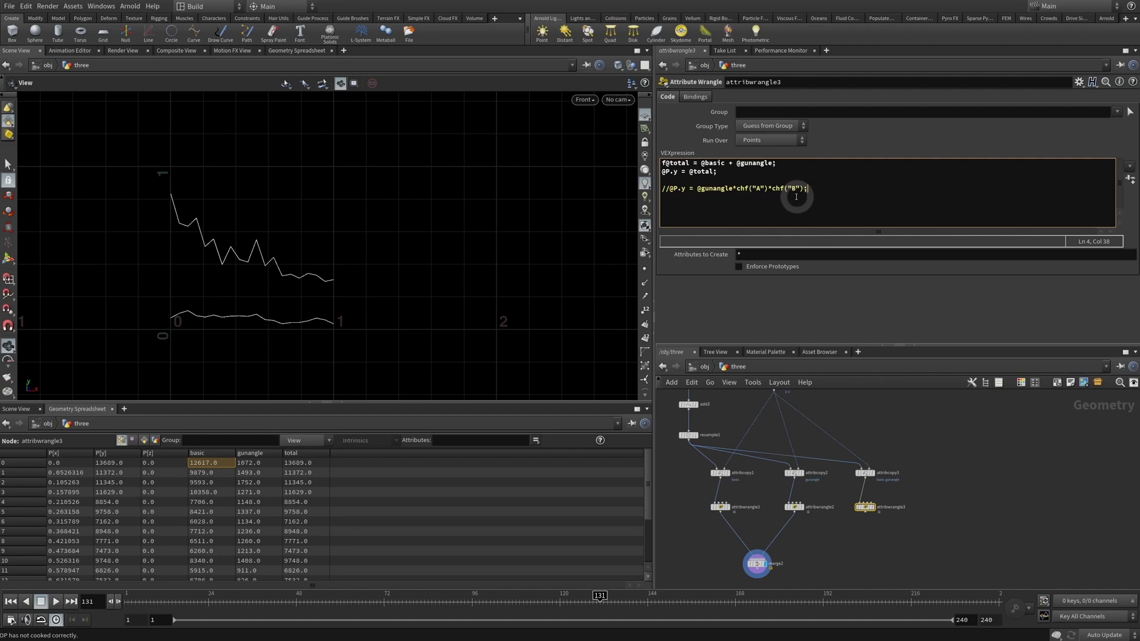
left_click_drag(733, 189, 661, 191)
key("ctrl+c")
left_click(713, 171)
key("ctrl+v")
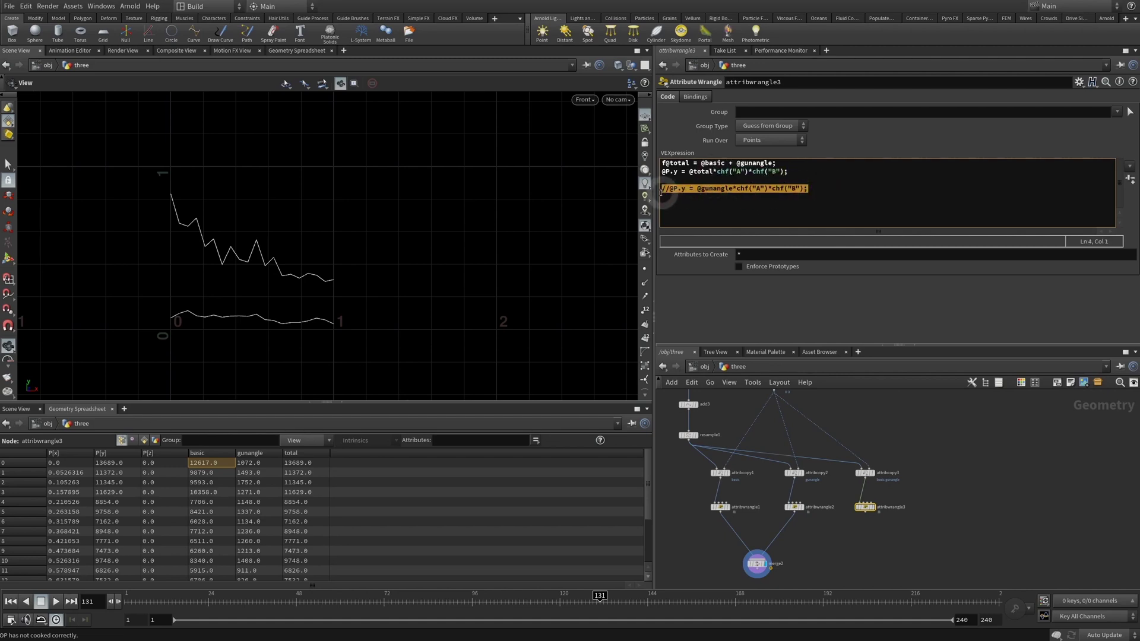
key("BackSpace")
left_click(833, 323)
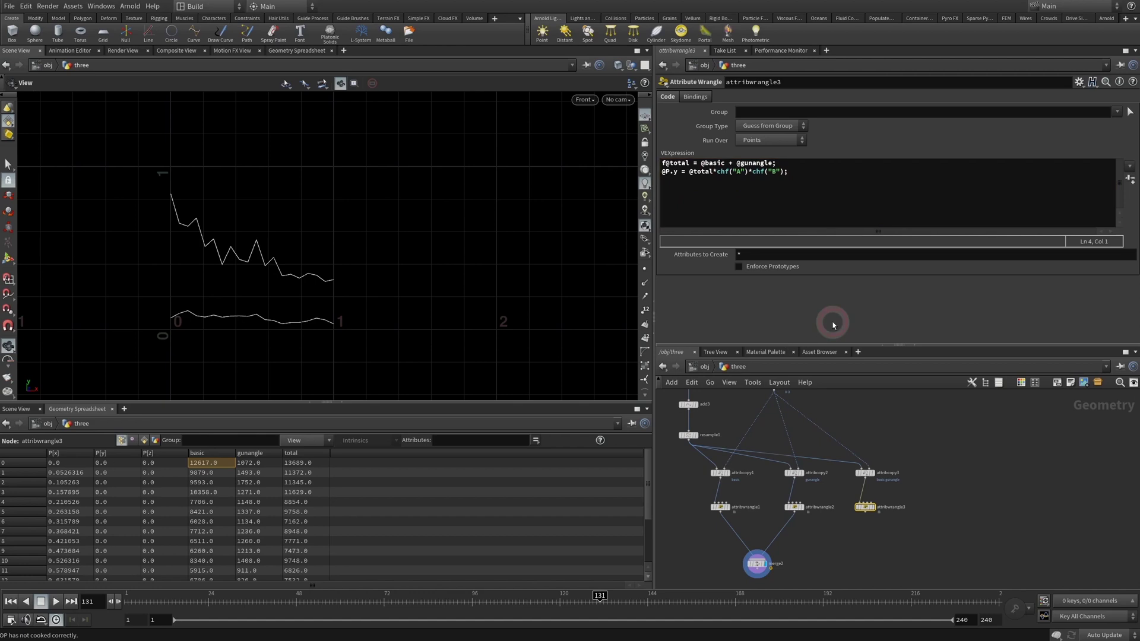
- Create the channel parameters for the third wrangle and copy the second wrangle's A value, 0.0001, into its A
left_click(1130, 178)
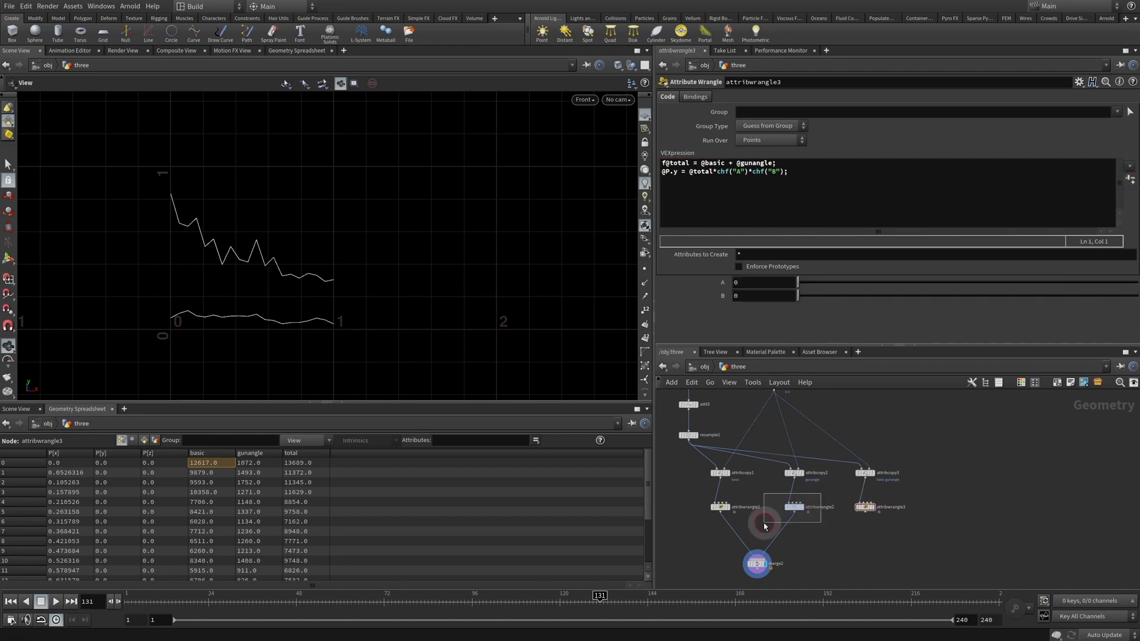
left_click_drag(765, 526, 765, 525)
left_click_drag(769, 281, 731, 297)
key("ctrl+c")
left_click_drag(922, 489, 846, 520)
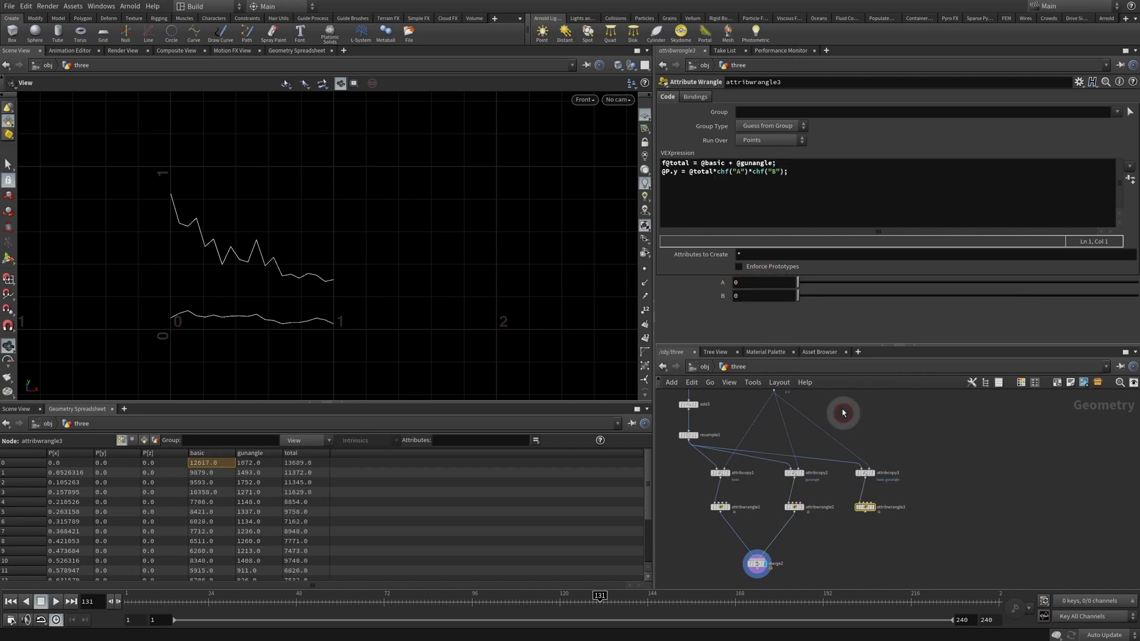
left_click_drag(785, 284, 724, 291)
key("ctrl+v")
- Copy the second wrangle's B value, 0.66, into B of the third wrangle
left_click_drag(824, 495, 788, 526)
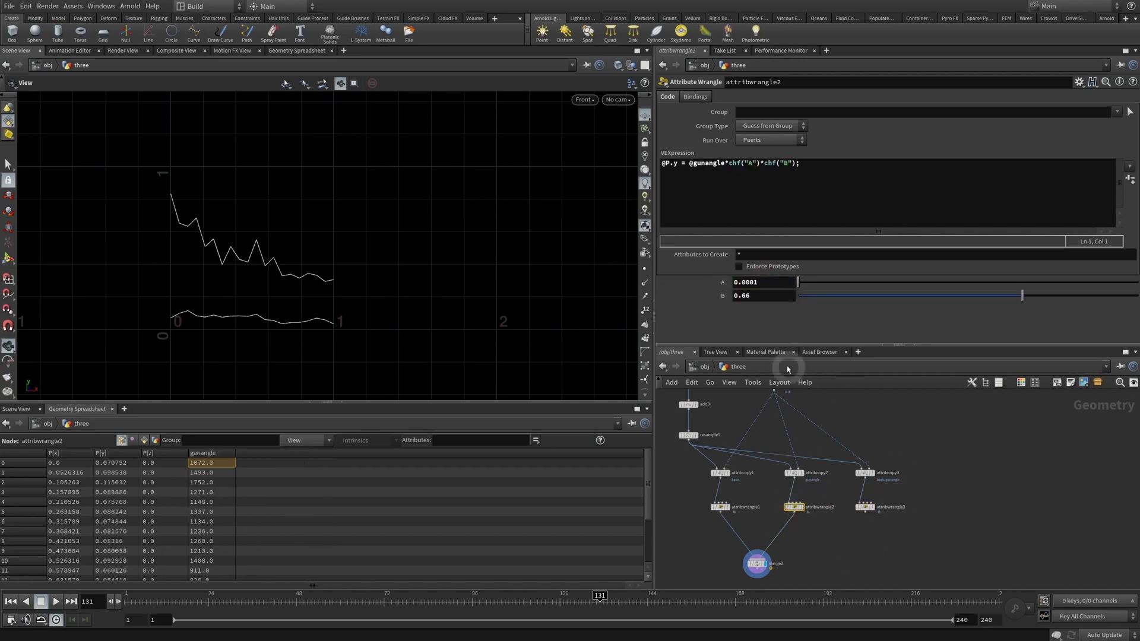
left_click_drag(778, 297, 700, 309)
key("ctrl+c")
left_click_drag(921, 491, 858, 529)
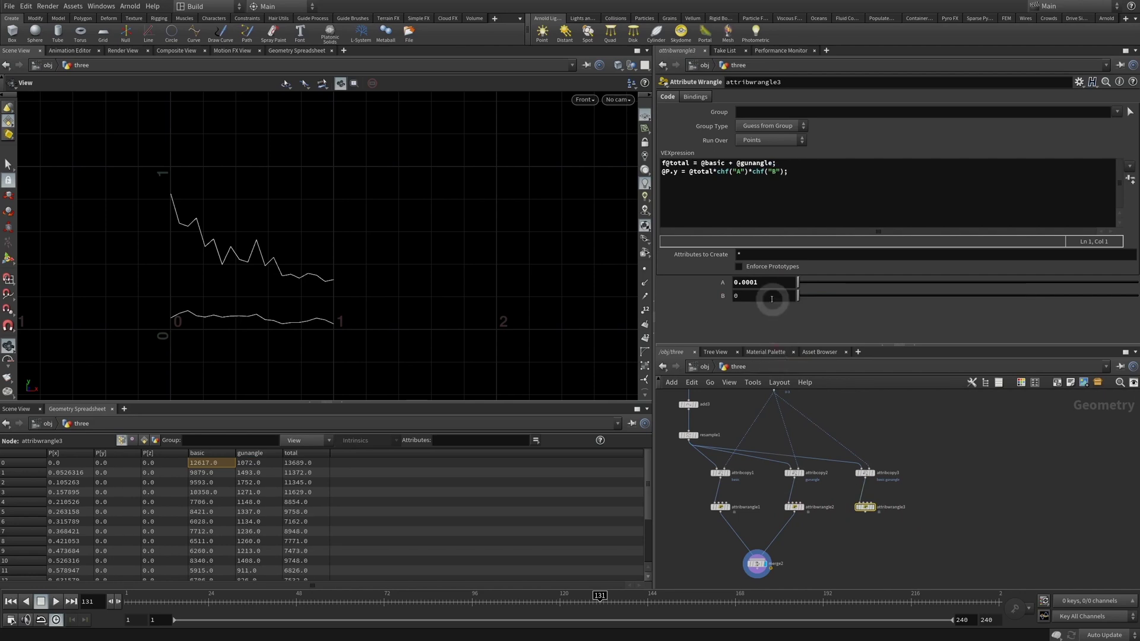
left_click_drag(770, 295, 709, 306)
key("ctrl+v")
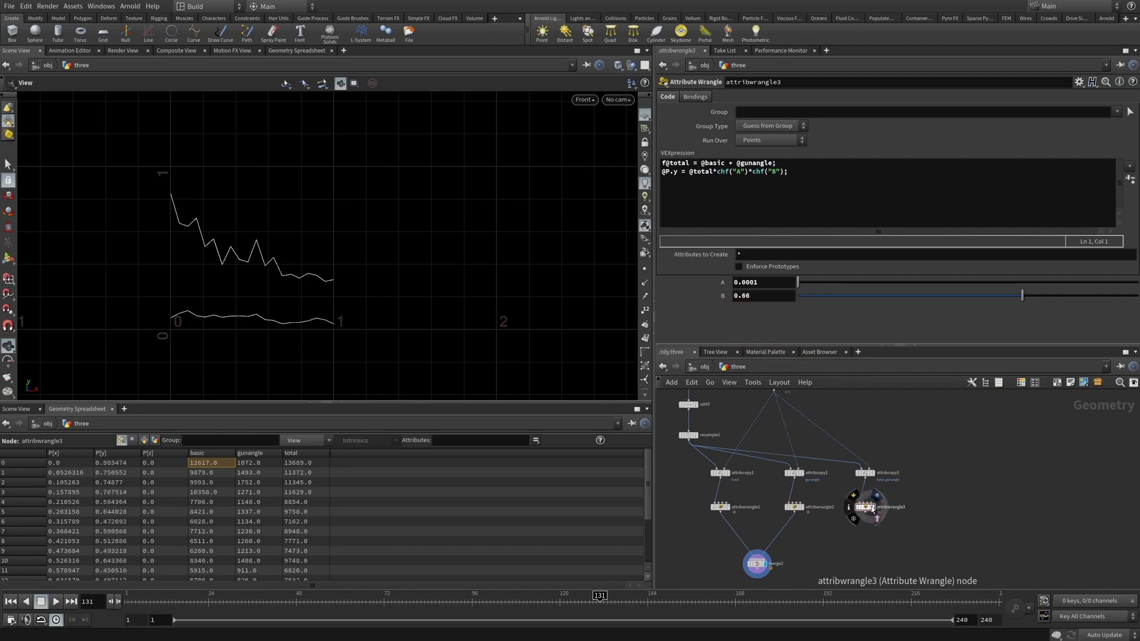
- Preview the third wrangle's line over the other two graphs and connect the wrangle to the Merge node
left_click(871, 506)
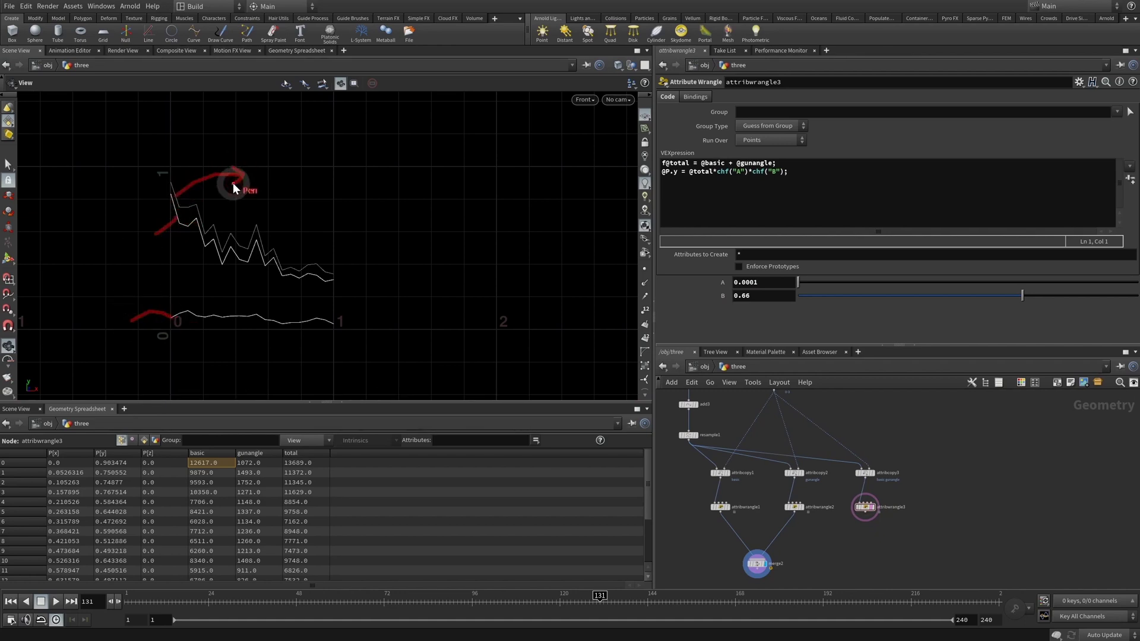
key("Escape")
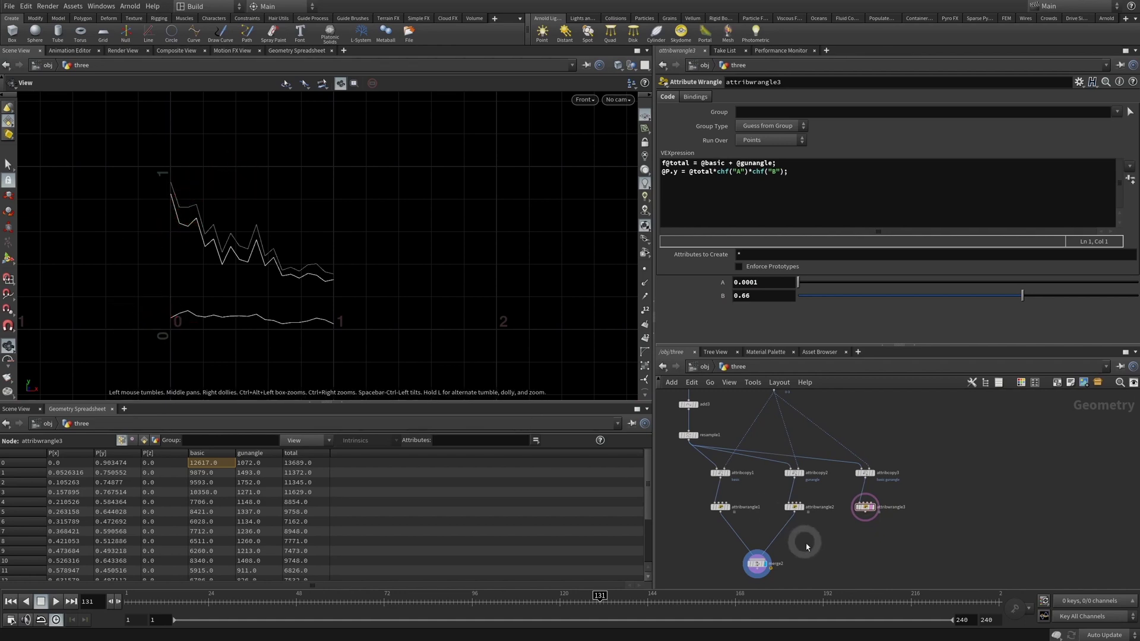
left_click(866, 516)
left_click(756, 555)
left_click_drag(757, 564, 797, 562)
- Examine the merged graph lines in the A0 network, and return to the three network to compare its merged lines
scroll(882, 552, "down", 3)
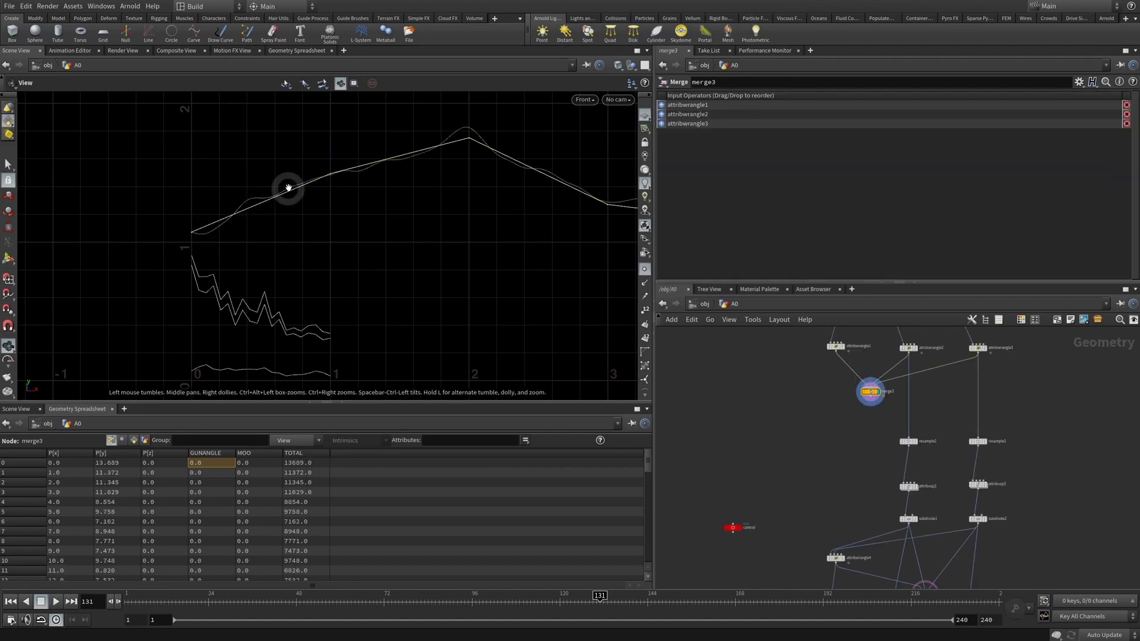
mouse_move(324, 271)
right_mouse_down()
mouse_move(263, 280)
mouse_move(443, 178)
mouse_move(418, 209)
right_mouse_up()
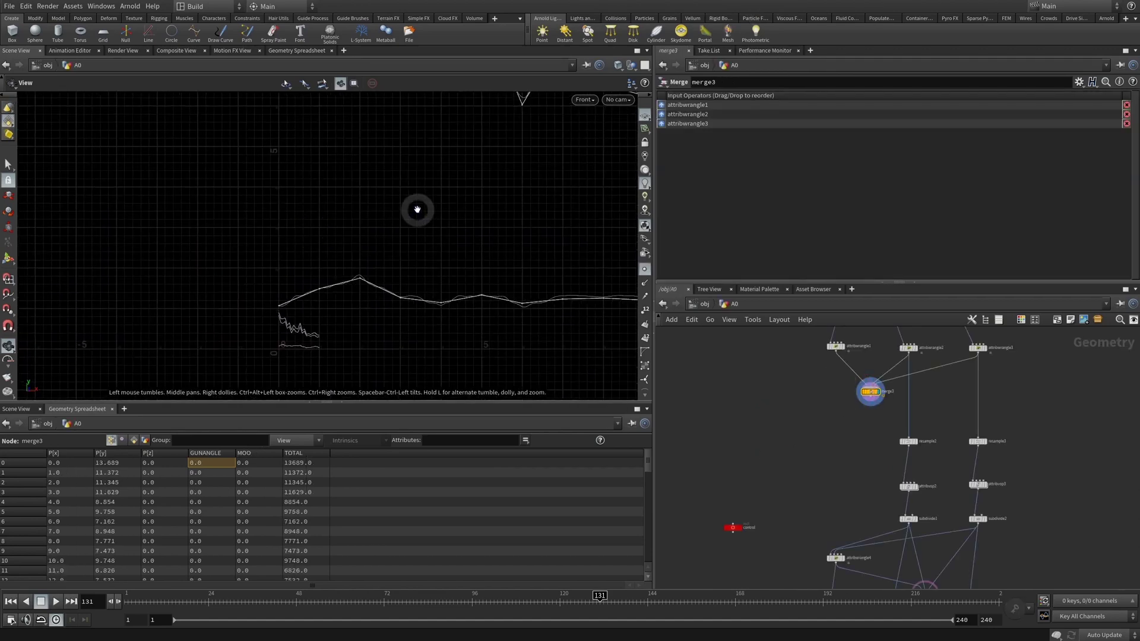
mouse_move(288, 331)
right_mouse_down()
mouse_move(353, 183)
mouse_move(499, 178)
mouse_move(441, 228)
right_mouse_up()
middle_click_drag(440, 228, 354, 228)
right_click_drag(354, 227, 270, 244)
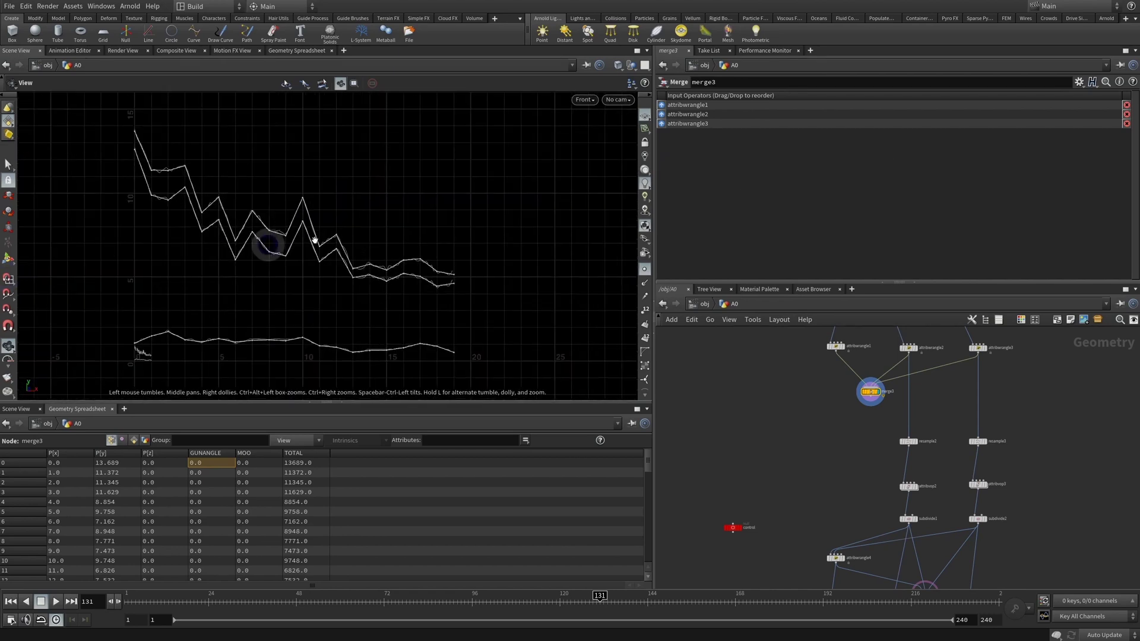
left_click(702, 304)
left_click(865, 396)
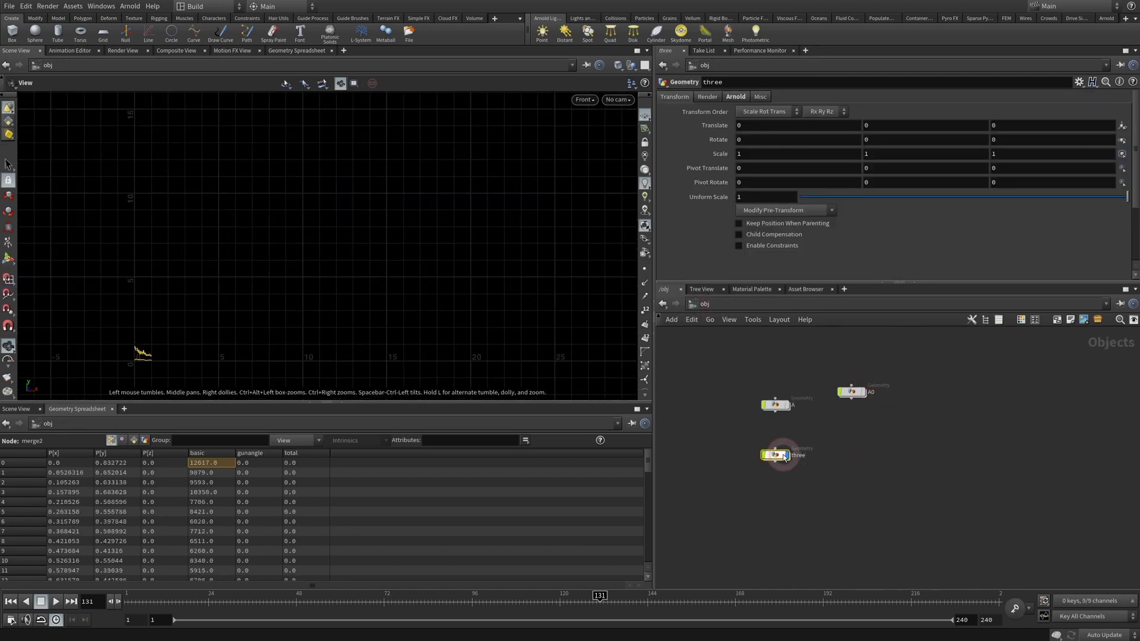
double_click(778, 455)
right_click_drag(139, 357, 611, 273)
middle_click_drag(131, 322, 168, 267)
right_click_drag(193, 255, 314, 257)
middle_click_drag(161, 298, 227, 275)
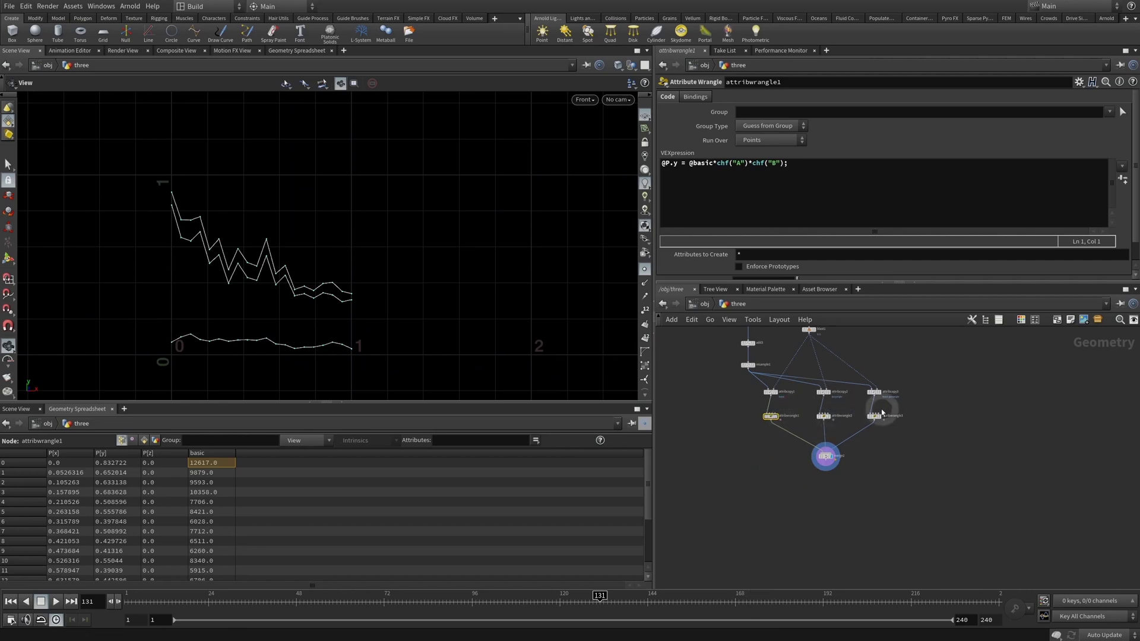
- Display the first Attribute Wrangle and connect its output to a new Null node placed below it
left_click(775, 416)
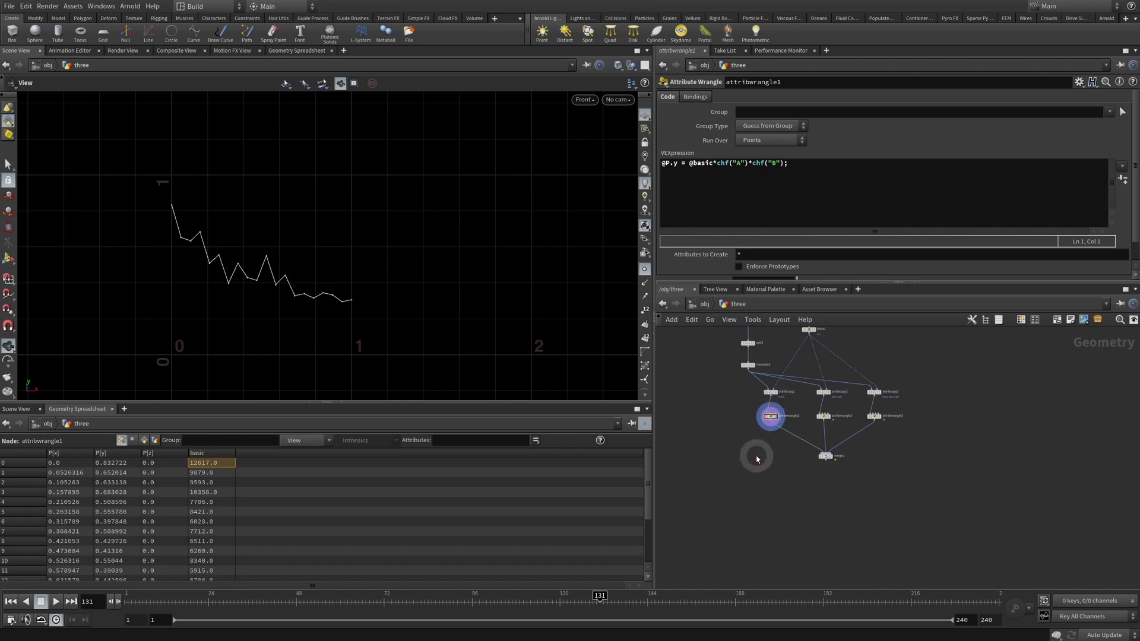
middle_click_drag(766, 493, 771, 461)
key("Tab")
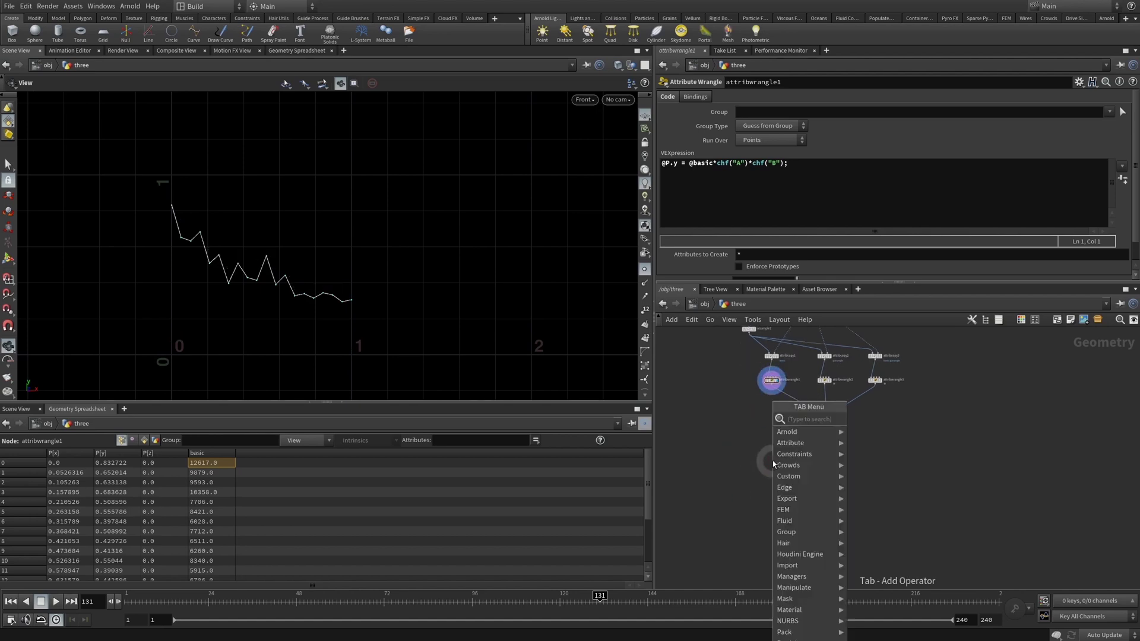
type("nul")
key("Return")
left_click(772, 459)
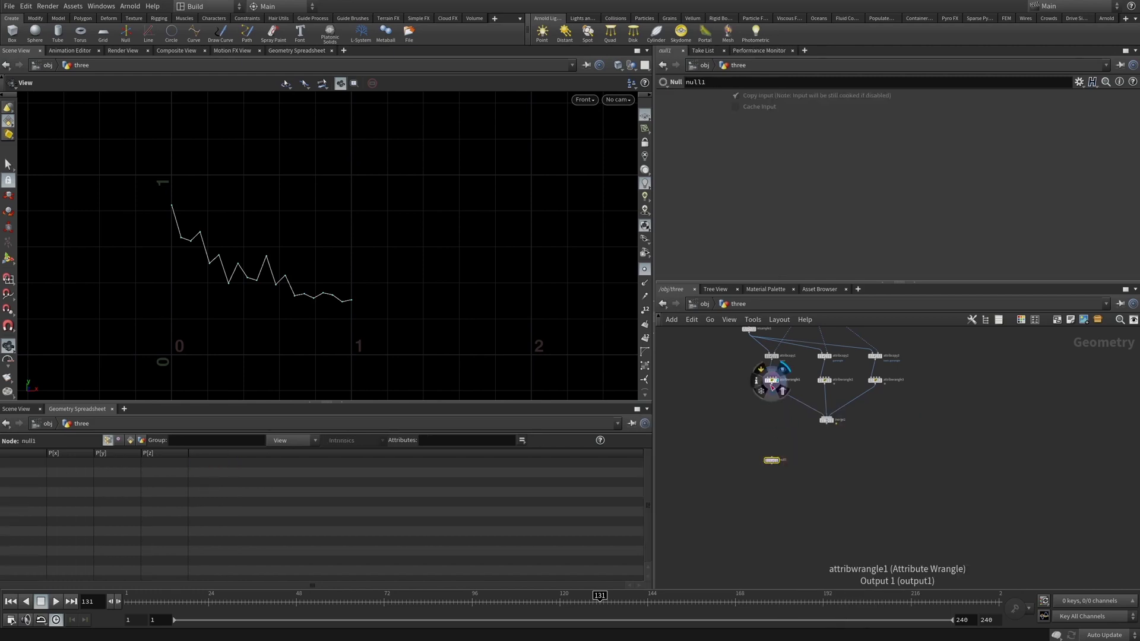
left_click(771, 387)
left_click(772, 456)
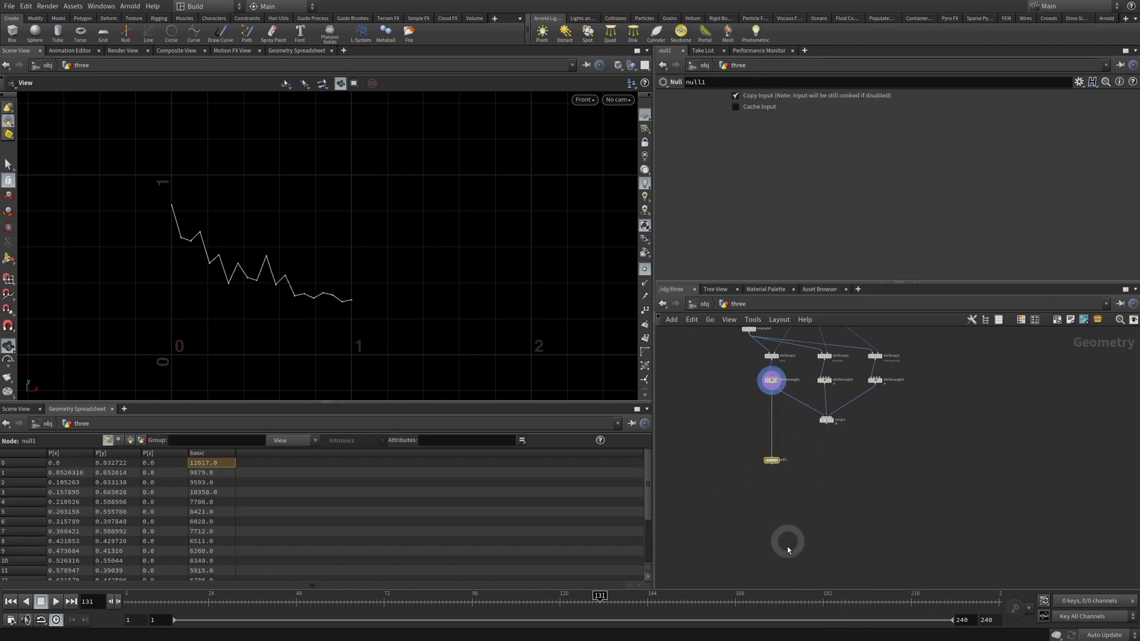
- Add a Resample node below the Null, fed by its output, and display the resampled line
middle_click_drag(795, 540, 793, 507)
left_click(779, 503)
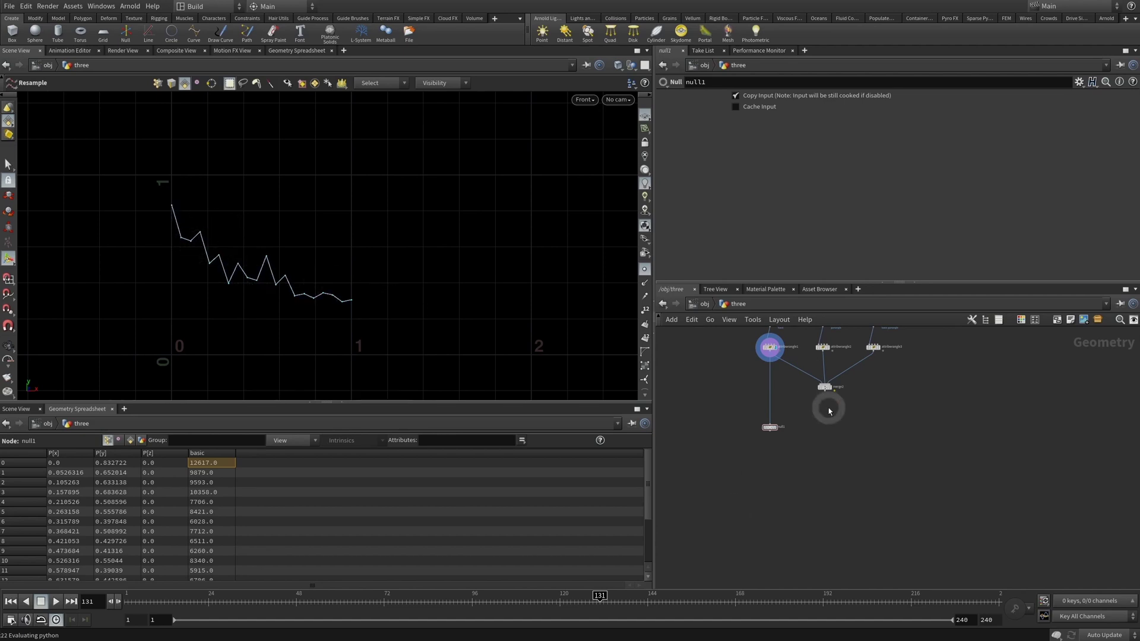
key("Tab")
type("sr")
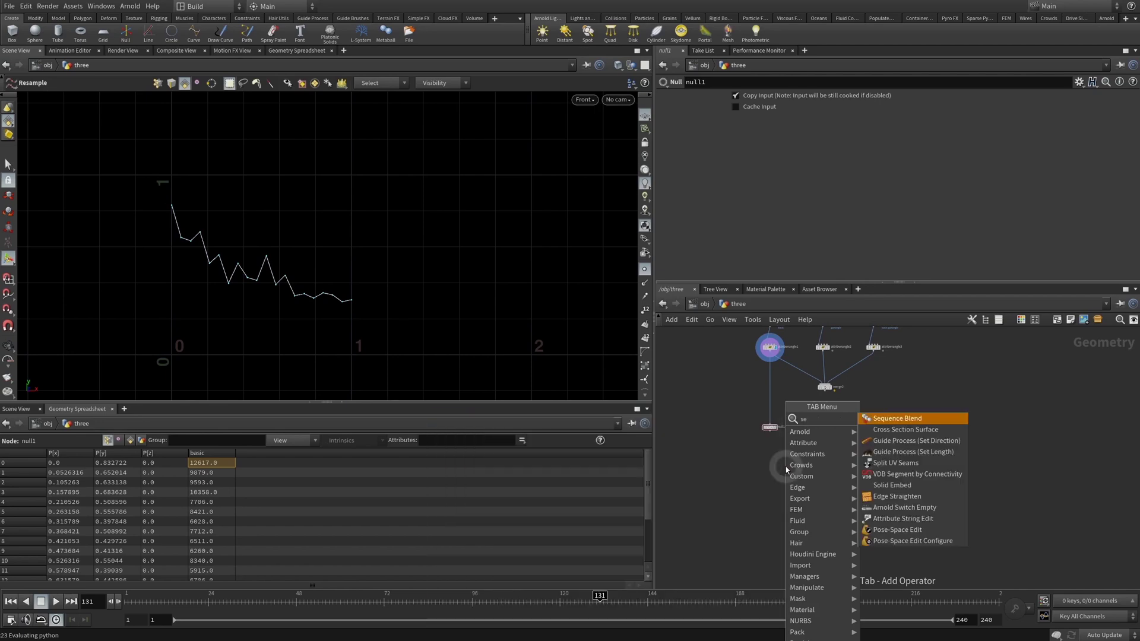
key("BackSpace")
key("BackSpace")
type("res")
key("Return")
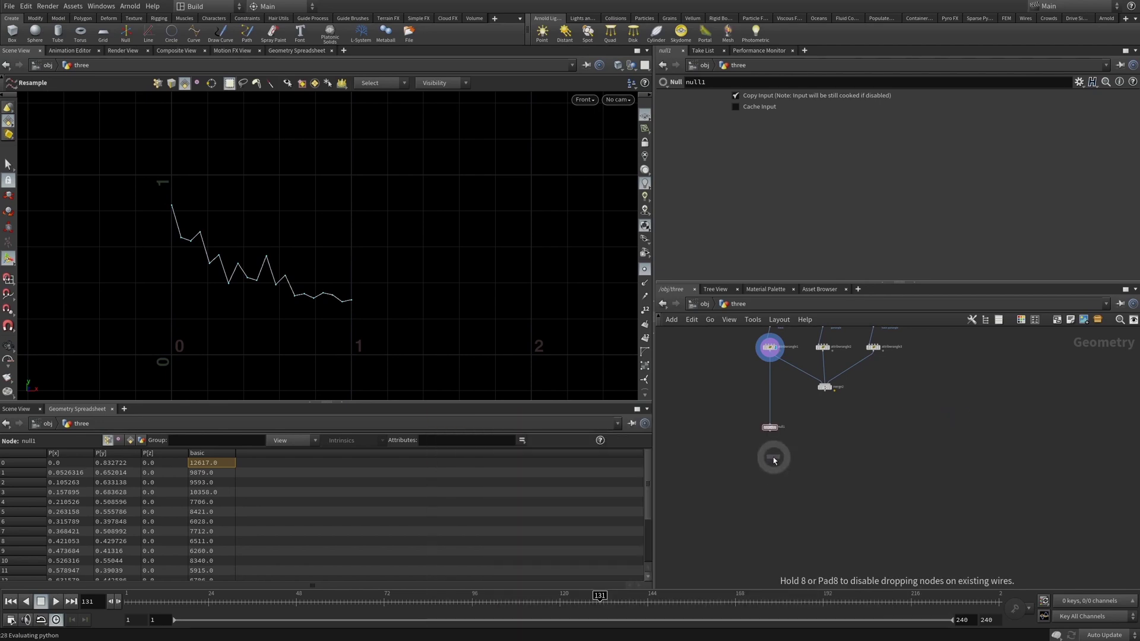
left_click(774, 460)
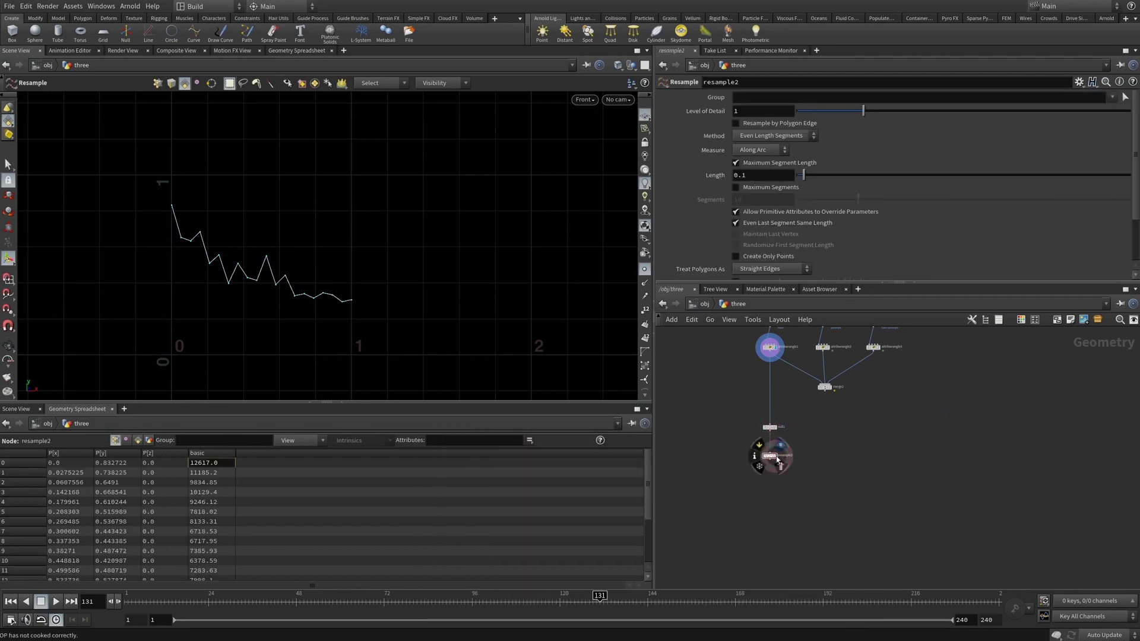
left_click(712, 522)
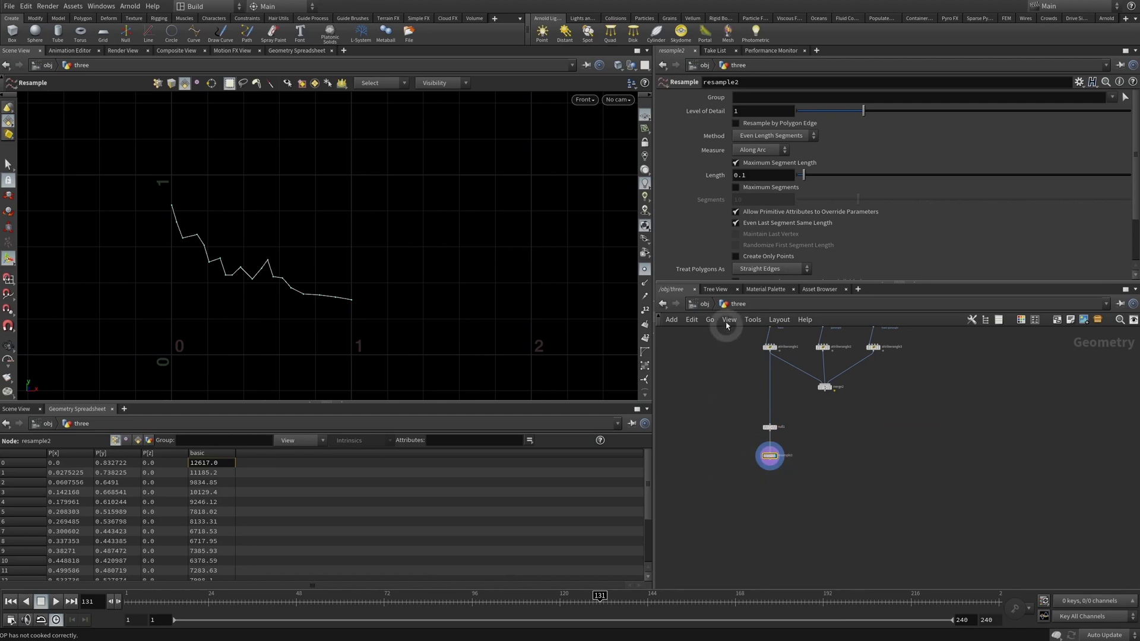
- Set the new Resample node's maximum segment length to 0.03 and inspect the resampled basic line up close
left_click(739, 178)
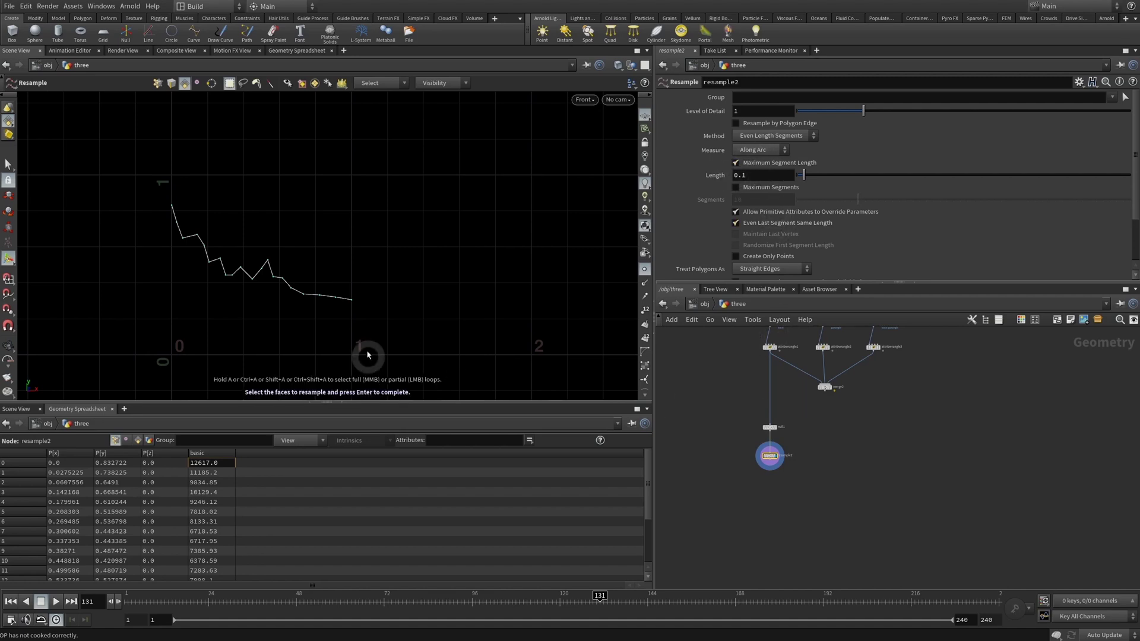
left_click_drag(750, 176, 528, 201)
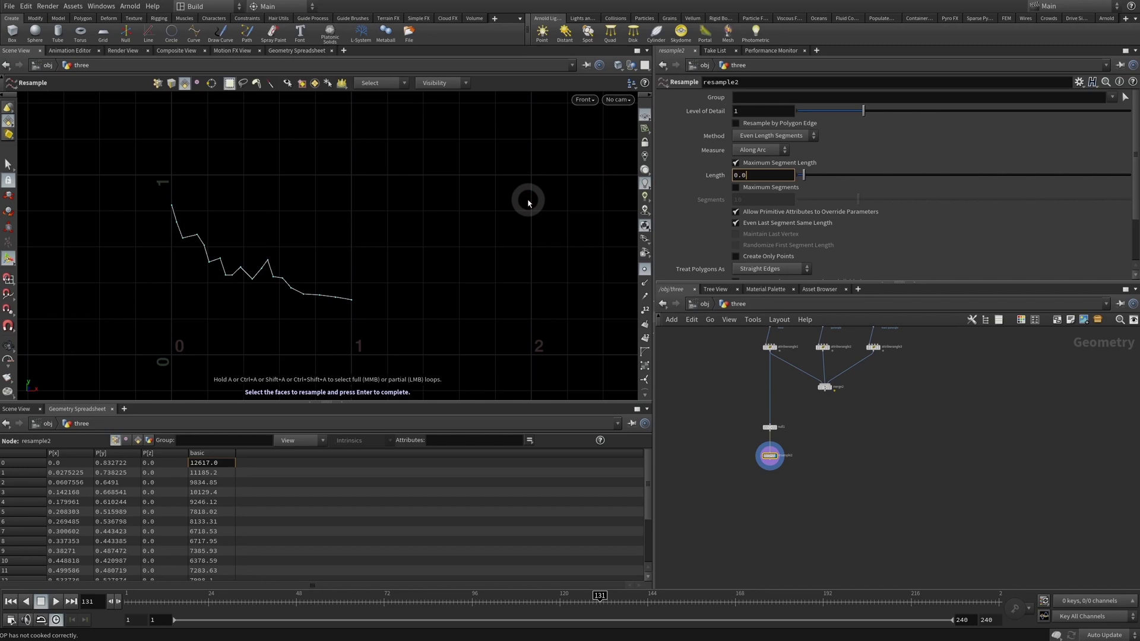
key("Return")
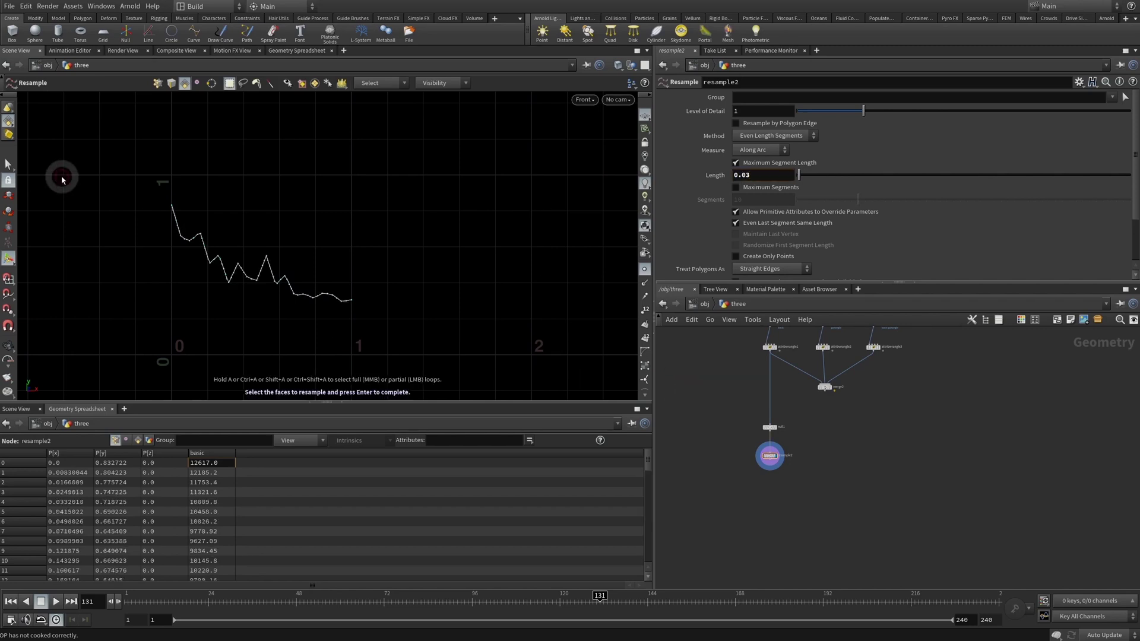
right_click_drag(178, 211, 518, 198, "alt")
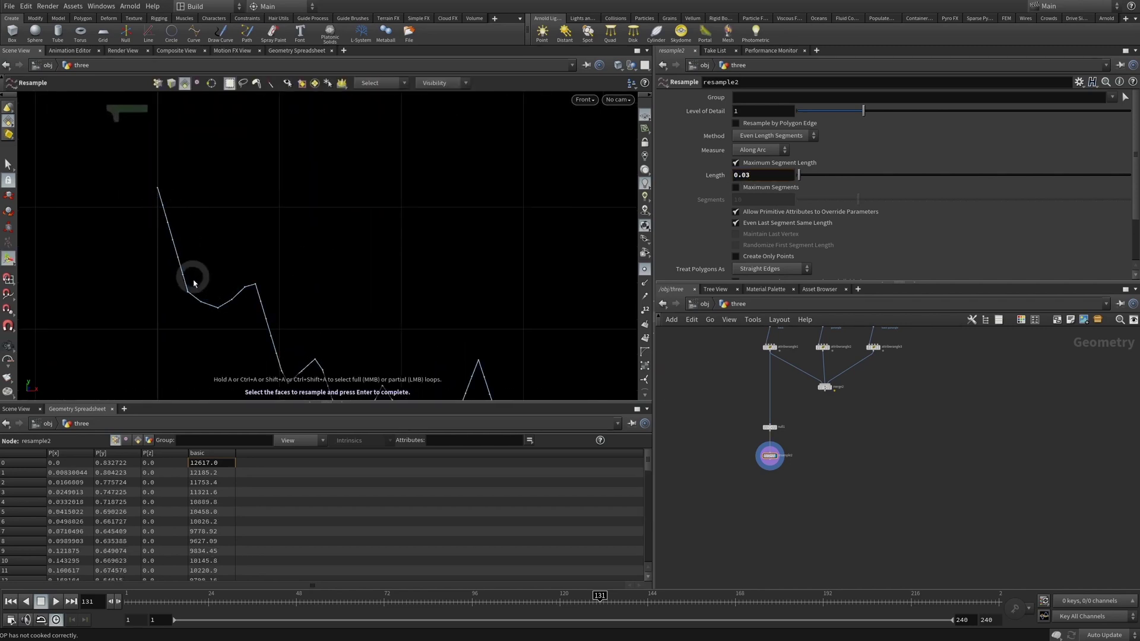
right_click_drag(399, 278, 255, 287, "alt")
middle_click_drag(448, 273, 326, 186, "alt")
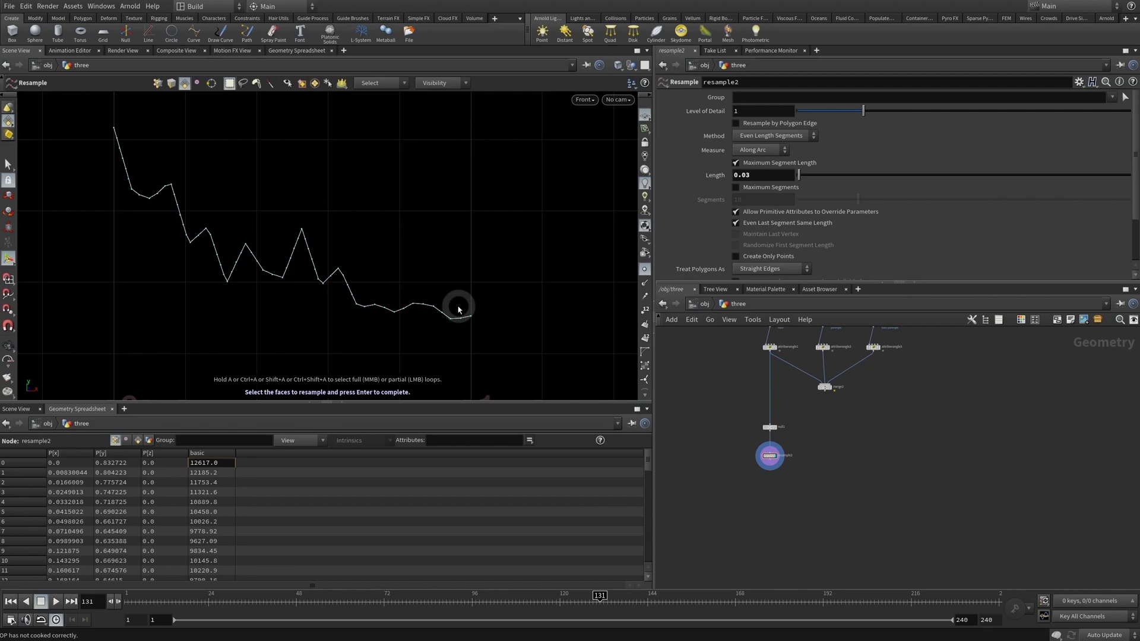
- Duplicate the Null and Resample pair, place the copies alongside, and feed the copied Null from the second Attribute Wrangle
middle_click_drag(816, 416, 774, 430)
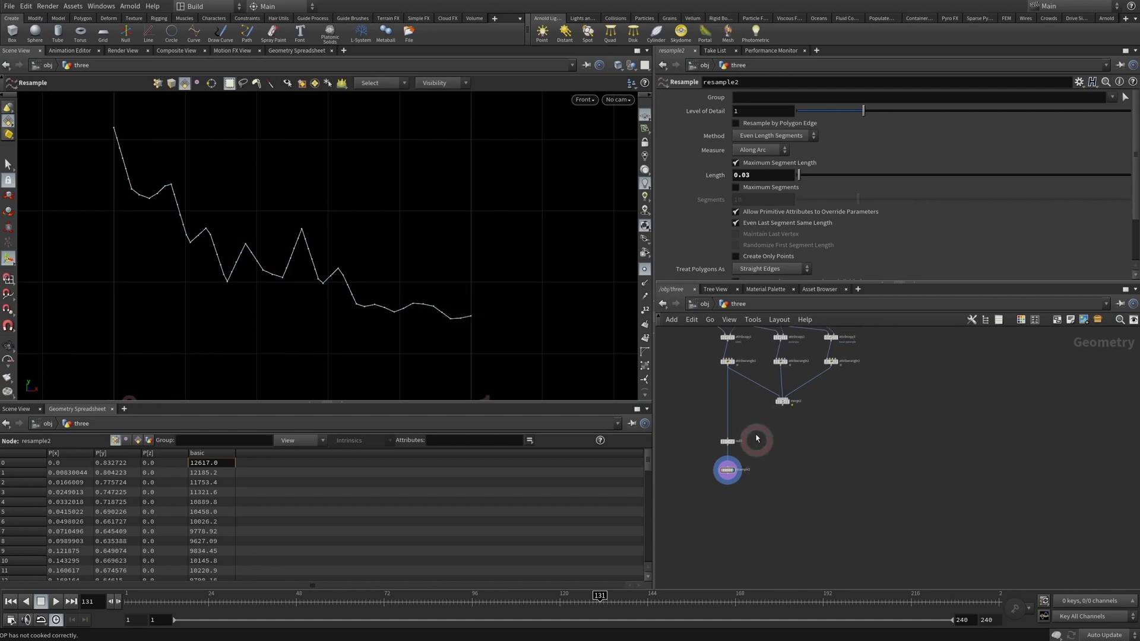
left_click_drag(756, 438, 721, 501)
key("ctrl+c")
key("ctrl+v")
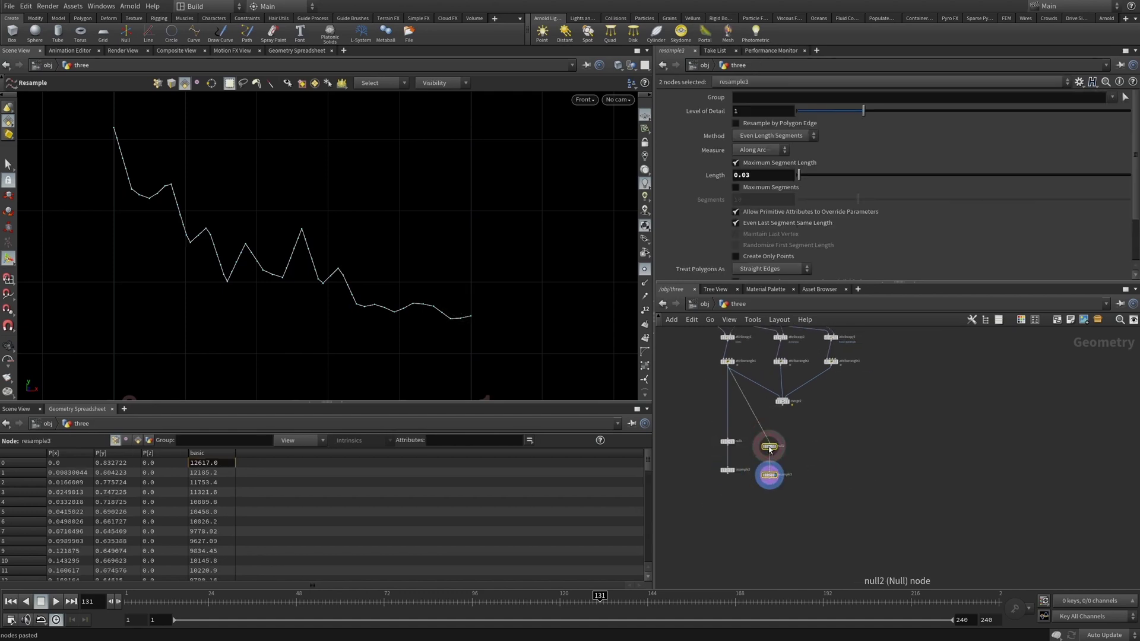
left_click_drag(769, 450, 770, 445)
left_click(797, 436)
left_click_drag(749, 403, 774, 378)
right_click_drag(345, 274, 255, 296, "alt")
middle_click_drag(255, 296, 247, 282, "alt")
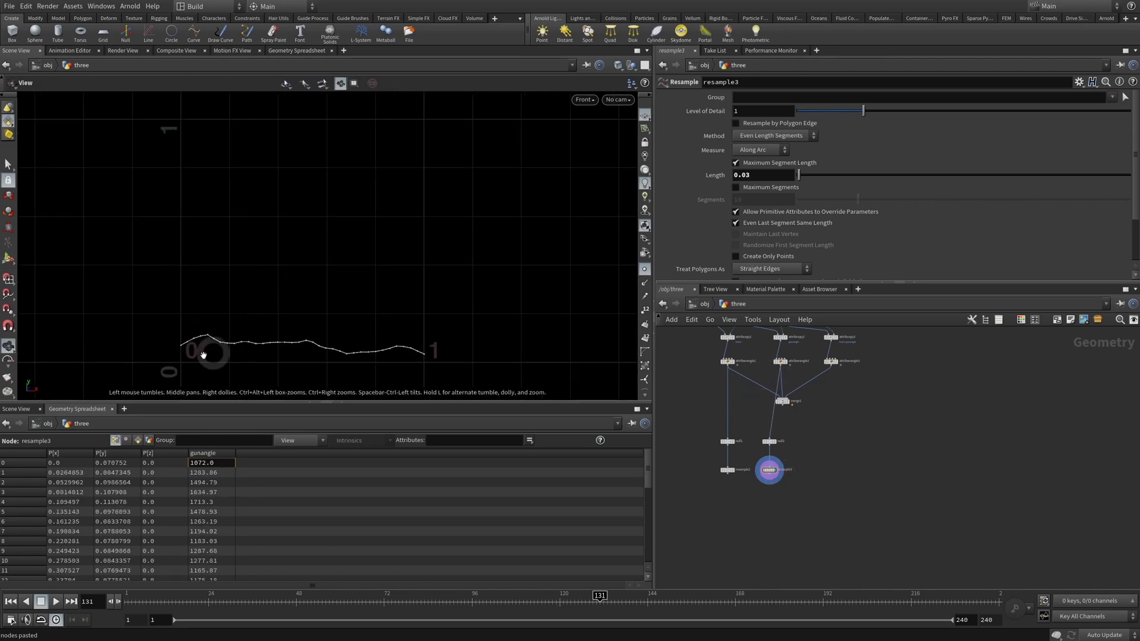
- Compare the basic and gunangle lines at both Null nodes, and check the node information of both Resample nodes
left_click(735, 445)
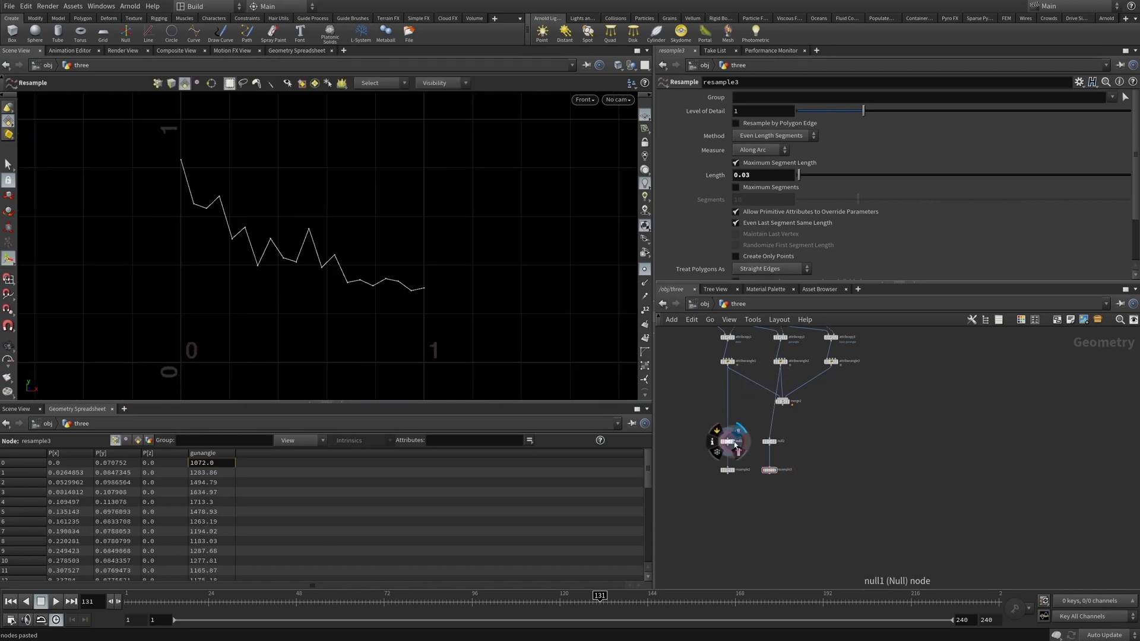
left_click(775, 444)
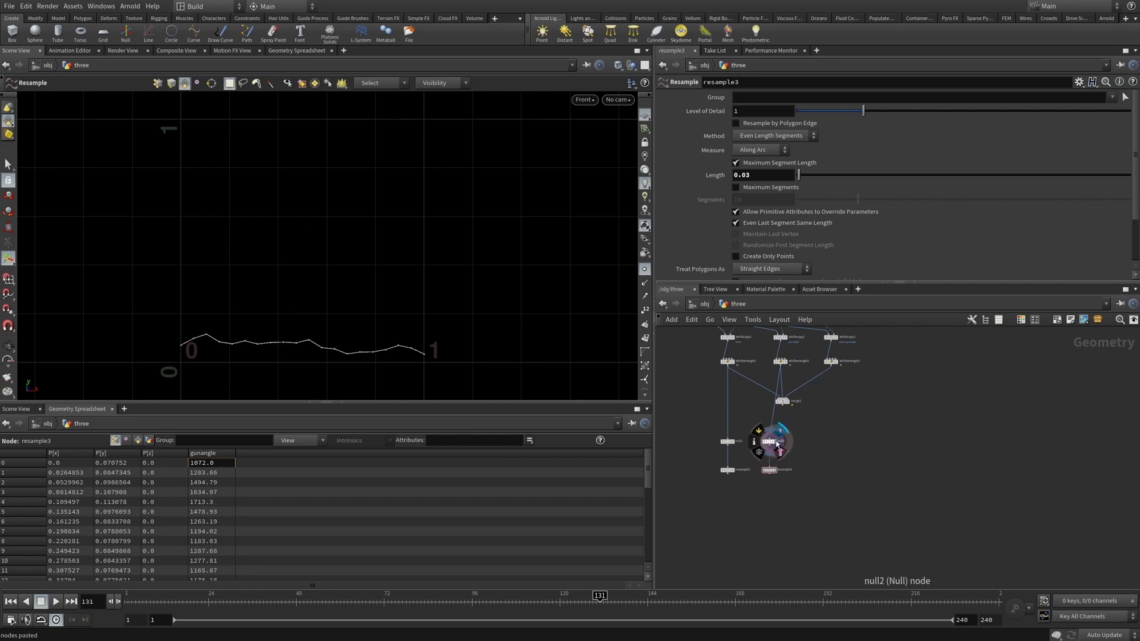
left_click(745, 429)
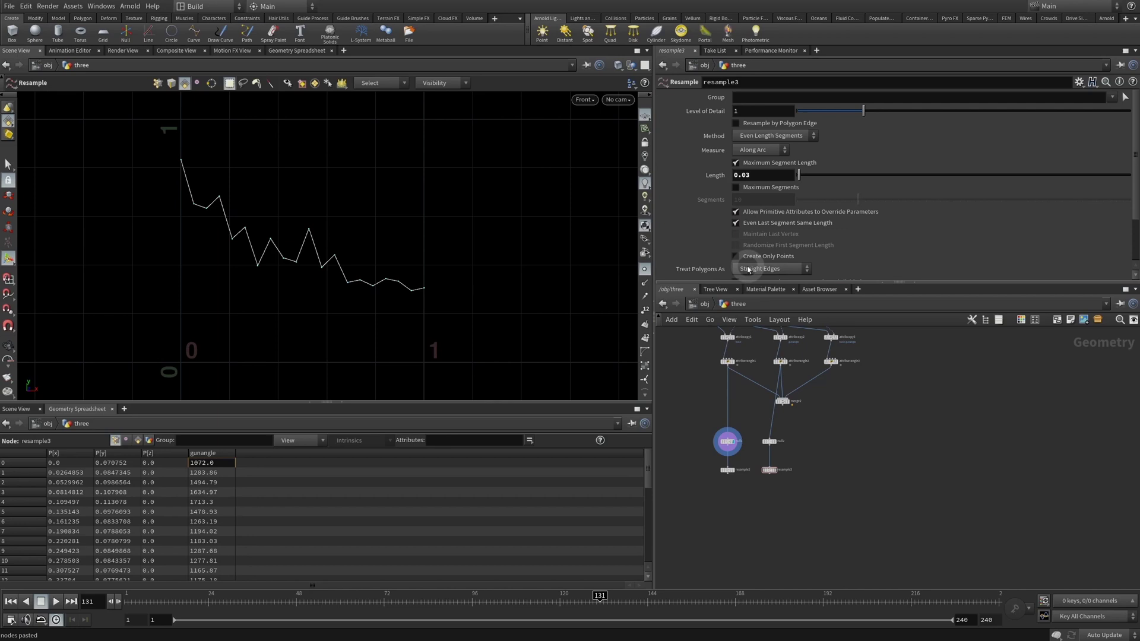
left_click(728, 471)
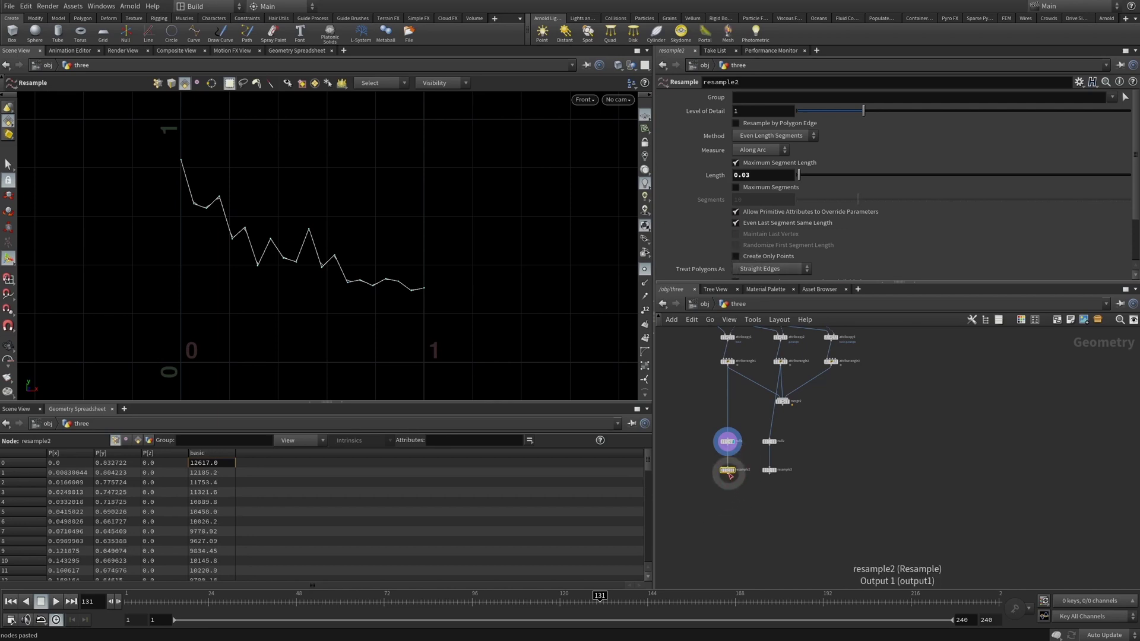
middle_click(730, 474)
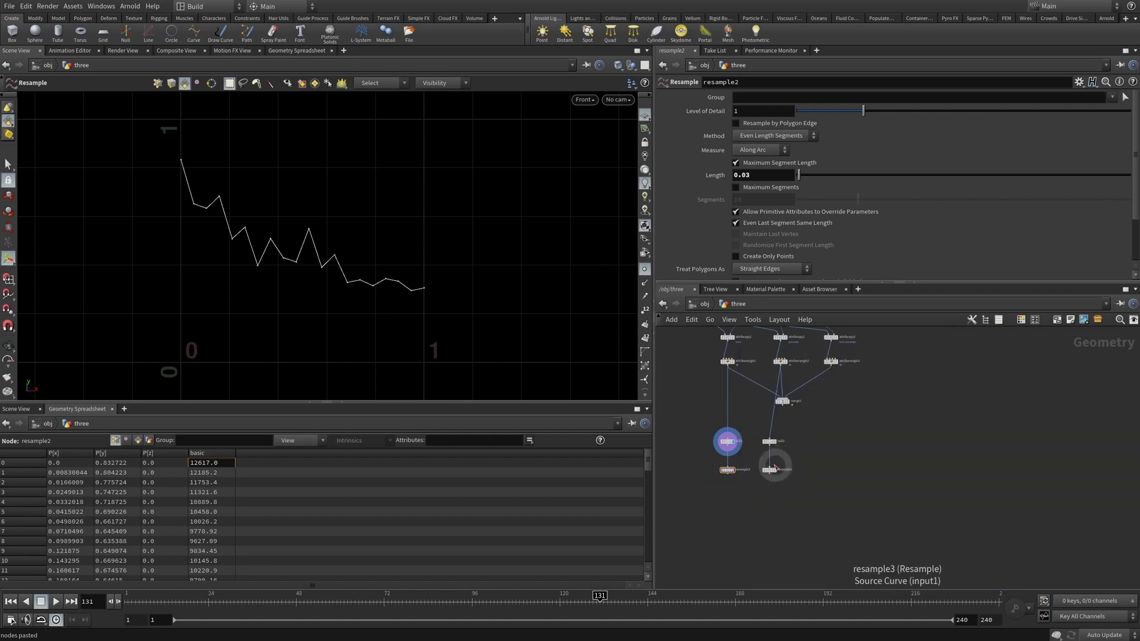
left_click(771, 476)
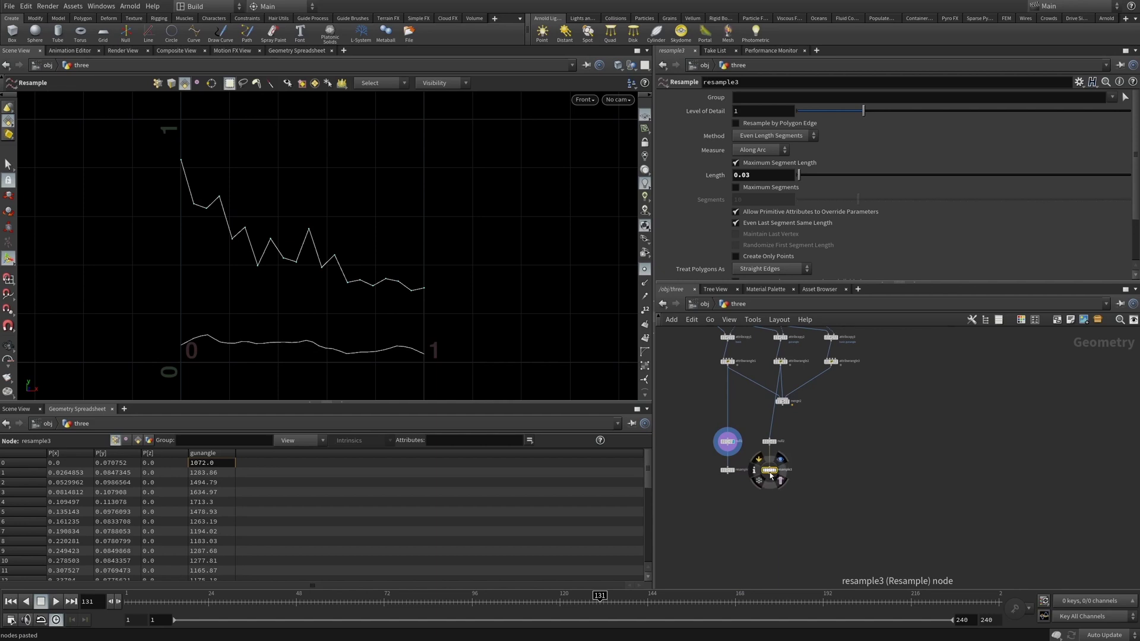
middle_click(770, 476)
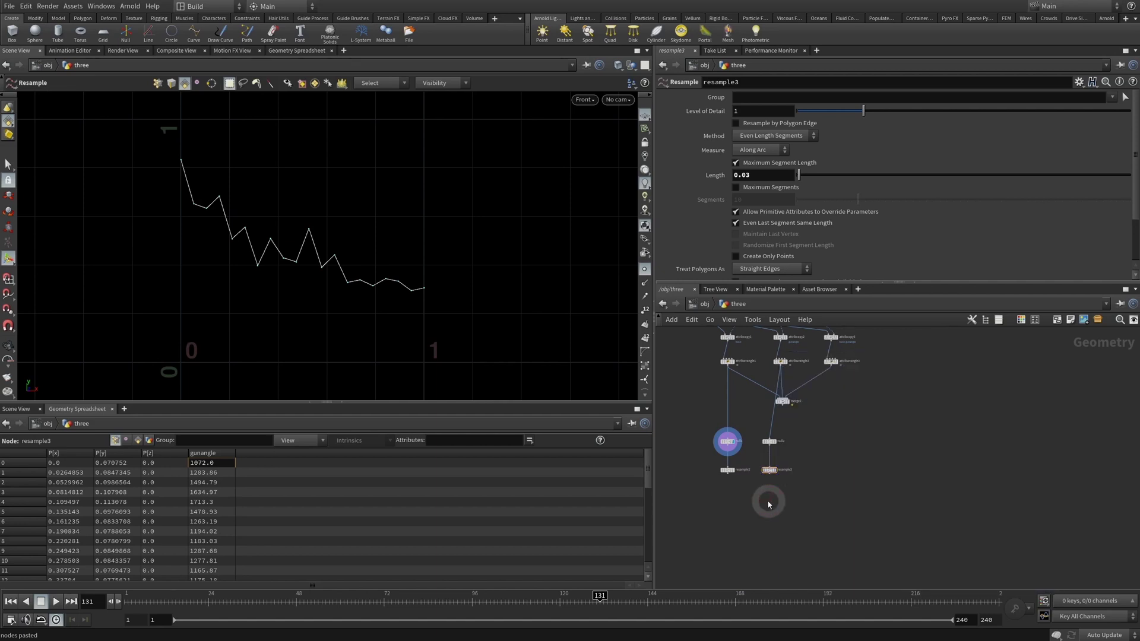
- Display the three Attribute Wrangle nodes one after another to compare the basic, gunangle and total lines
middle_click_drag(680, 416, 754, 488)
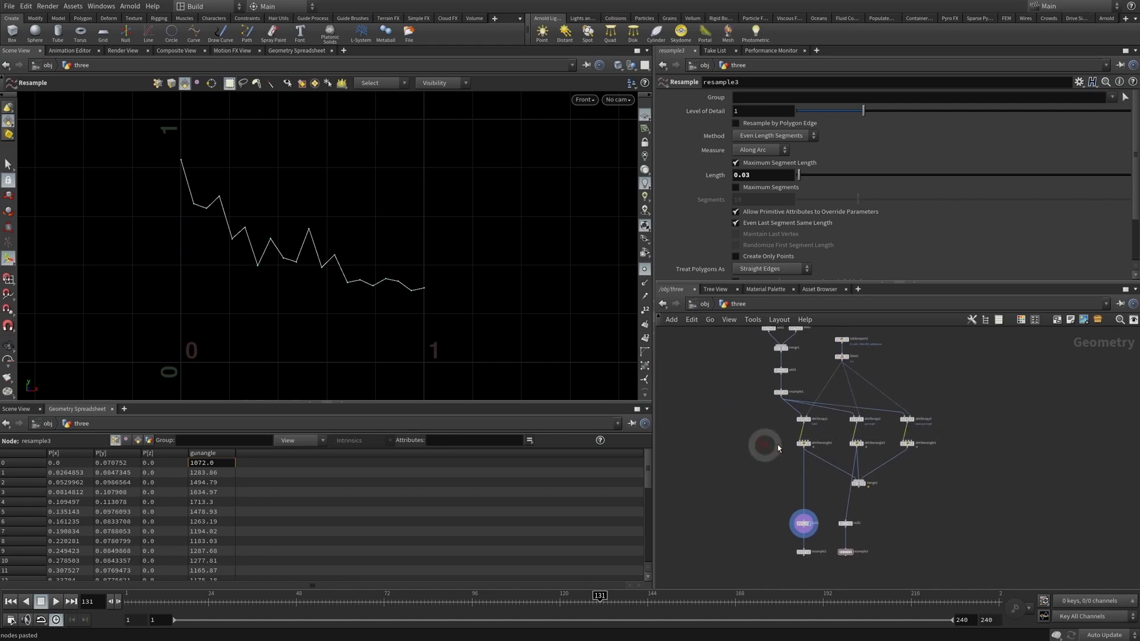
left_click_drag(778, 449, 927, 436)
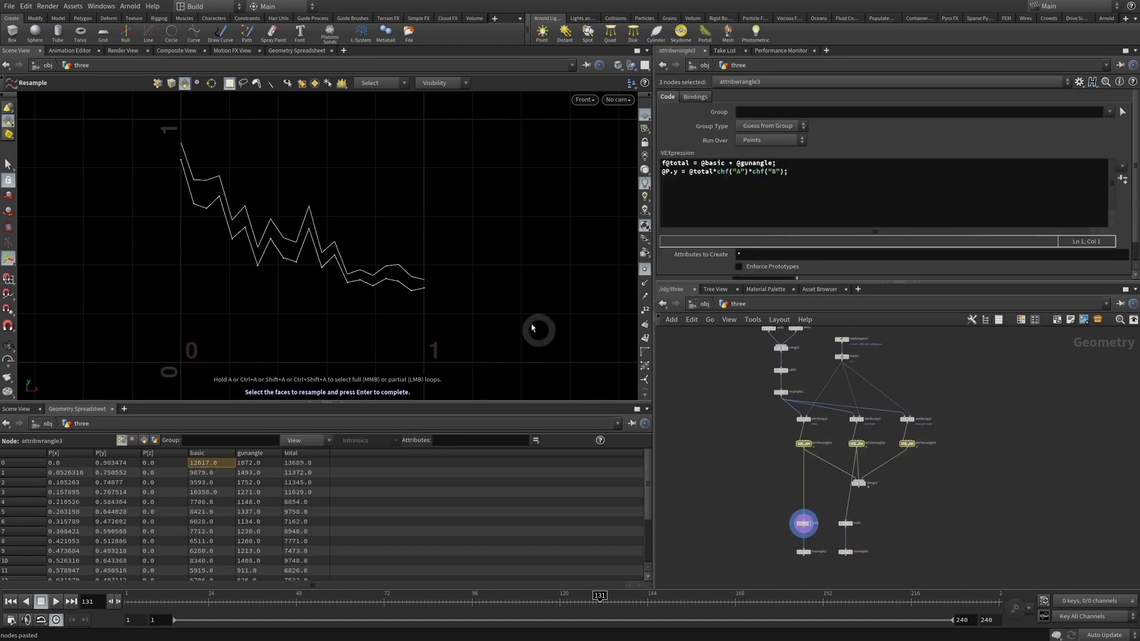
scroll(531, 328, "down", 2)
scroll(787, 449, "up", 3)
left_click(787, 453)
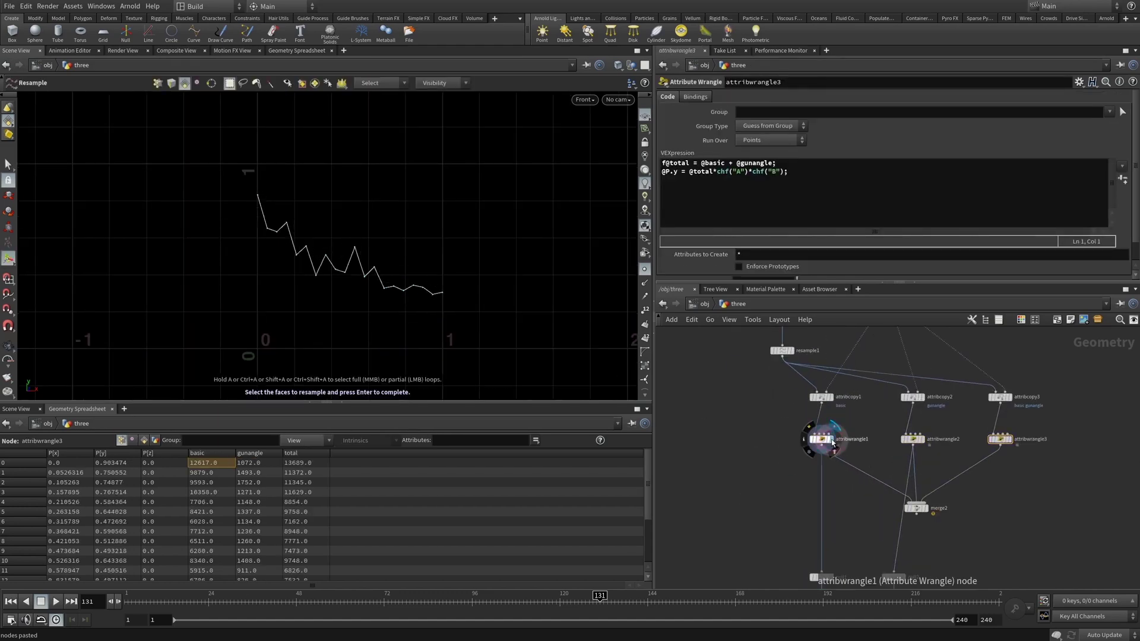
left_click(924, 442)
left_click(1011, 444)
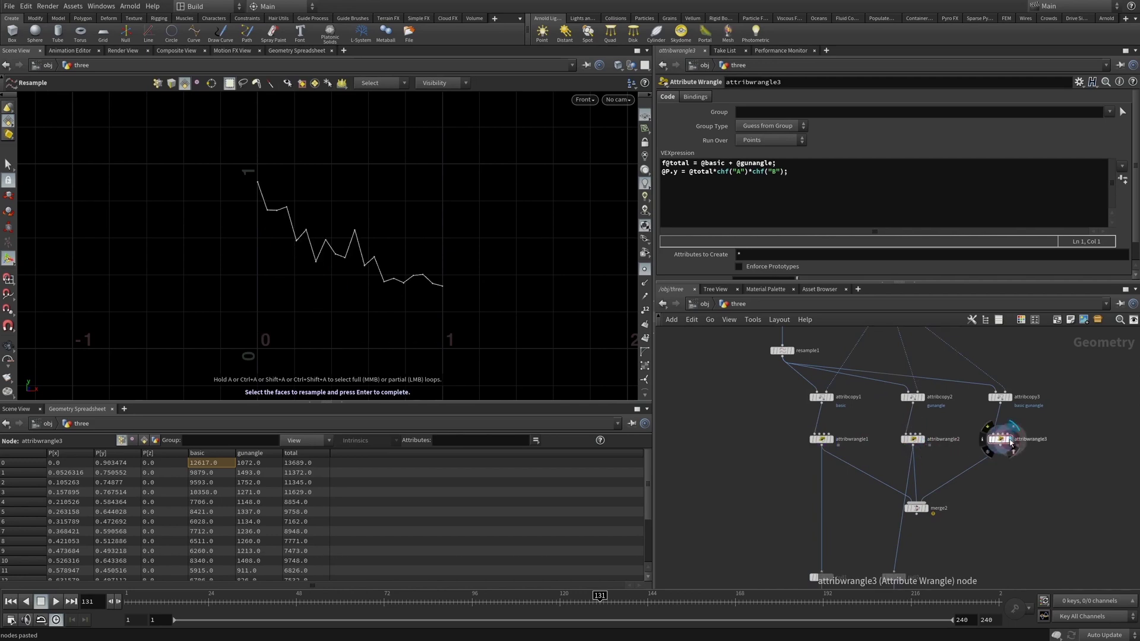
- Add a Blend Shapes node, connect all three Attribute Wrangles to its input, and display it with the parameter pane enlarged
key("Tab")
type("null")
key("Return")
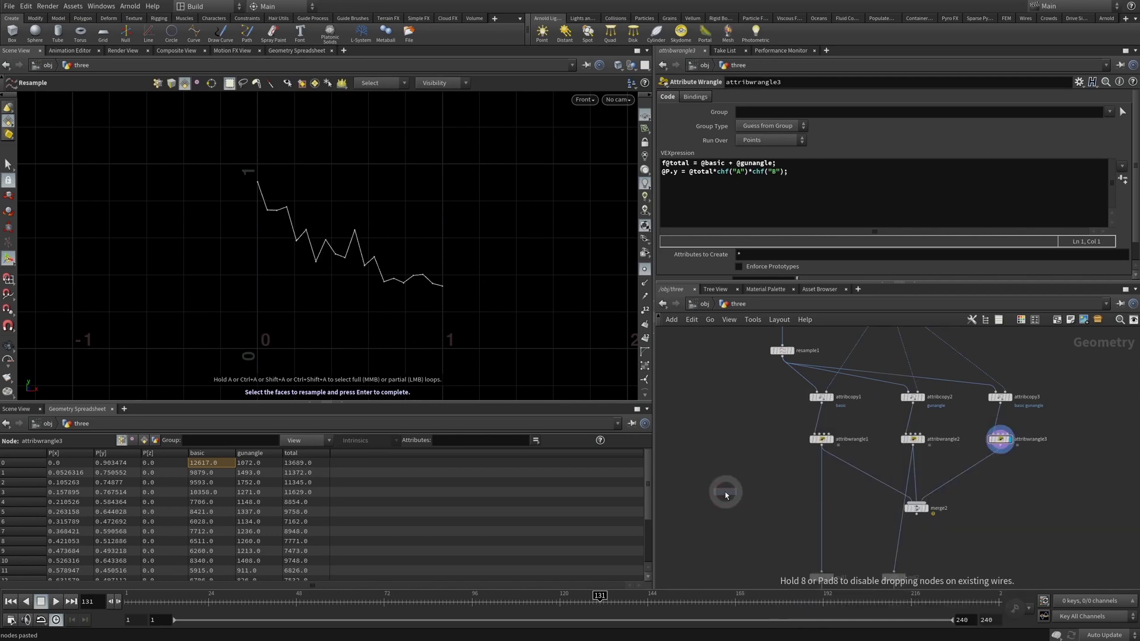
left_click(759, 500)
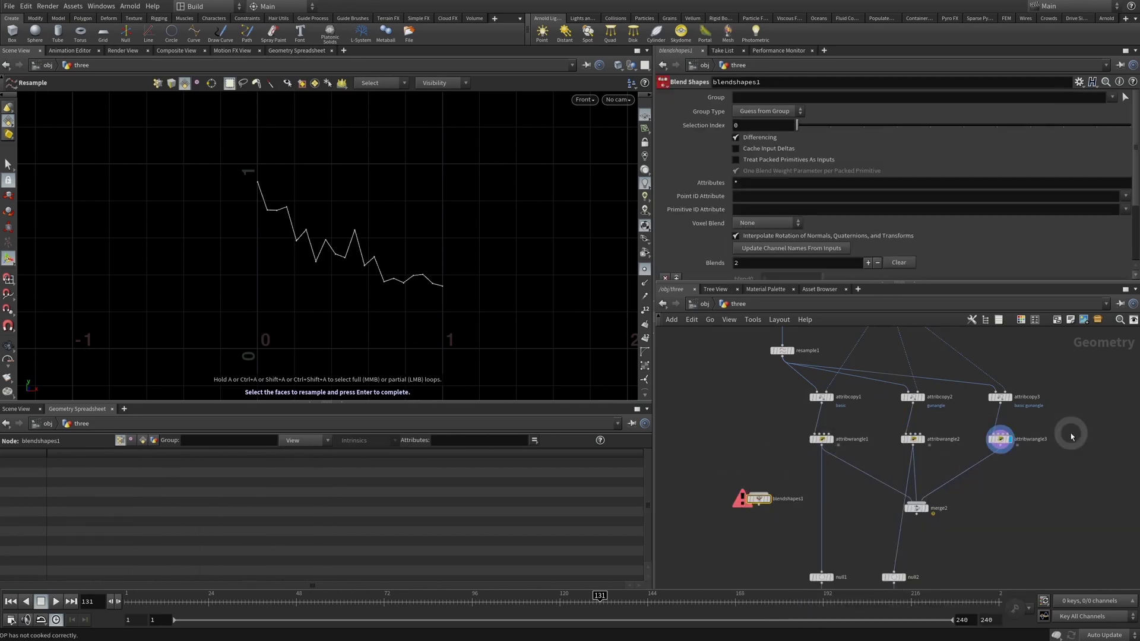
left_click(770, 502)
left_click(771, 503)
left_click_drag(923, 282, 923, 366)
left_click(760, 543)
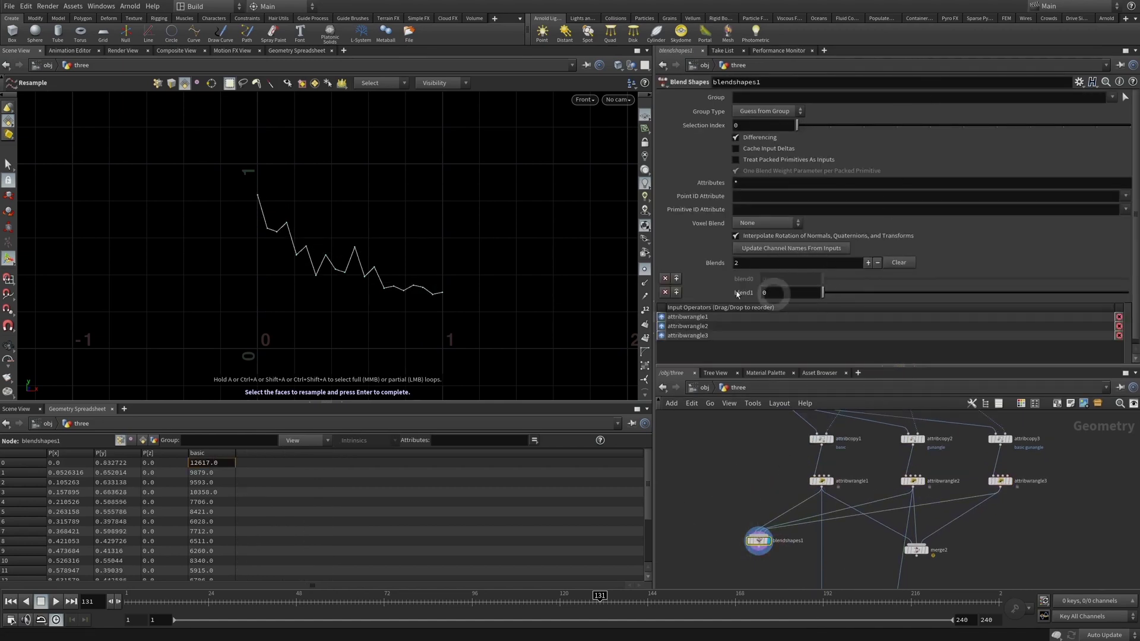
- Add a third blend to the Blend Shapes node and test the blend1 and blend2 weights
left_click(675, 286)
mouse_move(828, 296)
left_mouse_down()
mouse_move(1089, 293)
mouse_move(788, 303)
mouse_move(1057, 306)
mouse_move(797, 323)
mouse_move(810, 297)
mouse_move(1044, 311)
mouse_move(812, 308)
mouse_move(967, 315)
mouse_move(919, 320)
mouse_move(817, 308)
left_mouse_up()
scroll(744, 434, "down", 3)
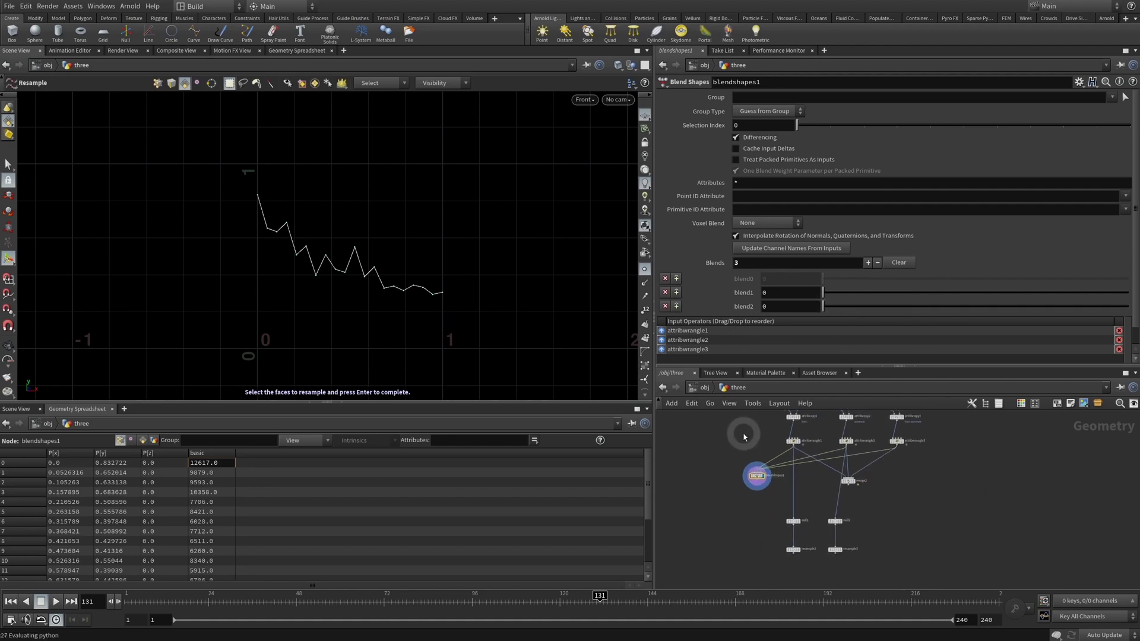
- Set the method of the Resample node below the first Null to Even X Segments and display that node
left_click(793, 550)
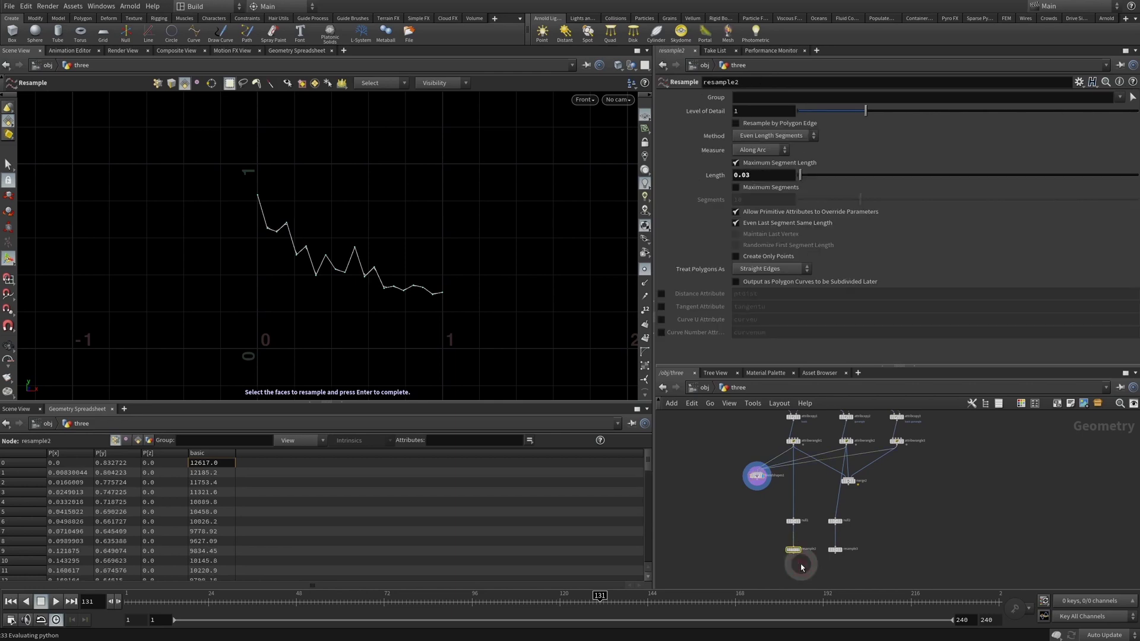
left_click(772, 136)
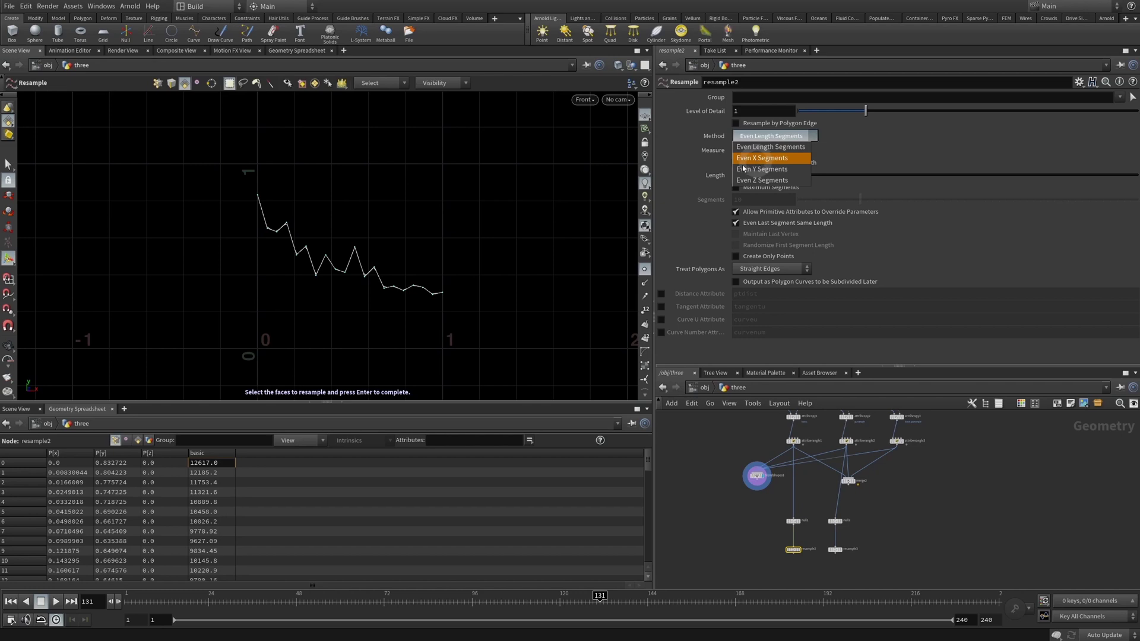
left_click(681, 181)
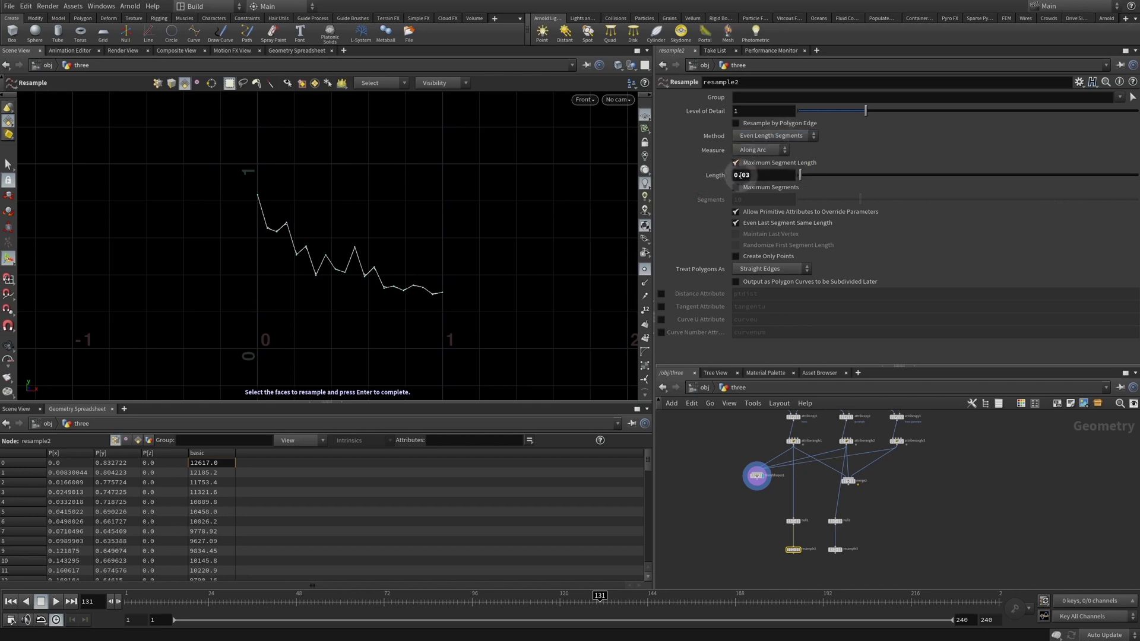
left_click(772, 136)
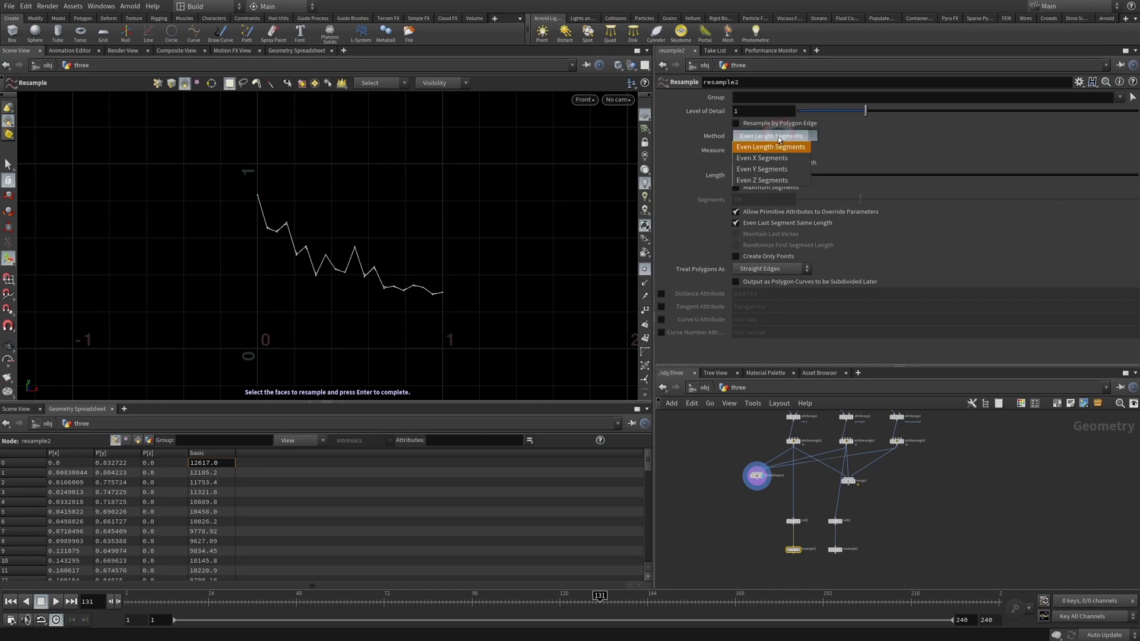
left_click(772, 154)
mouse_move(801, 542)
scroll(800, 541, "up", 3)
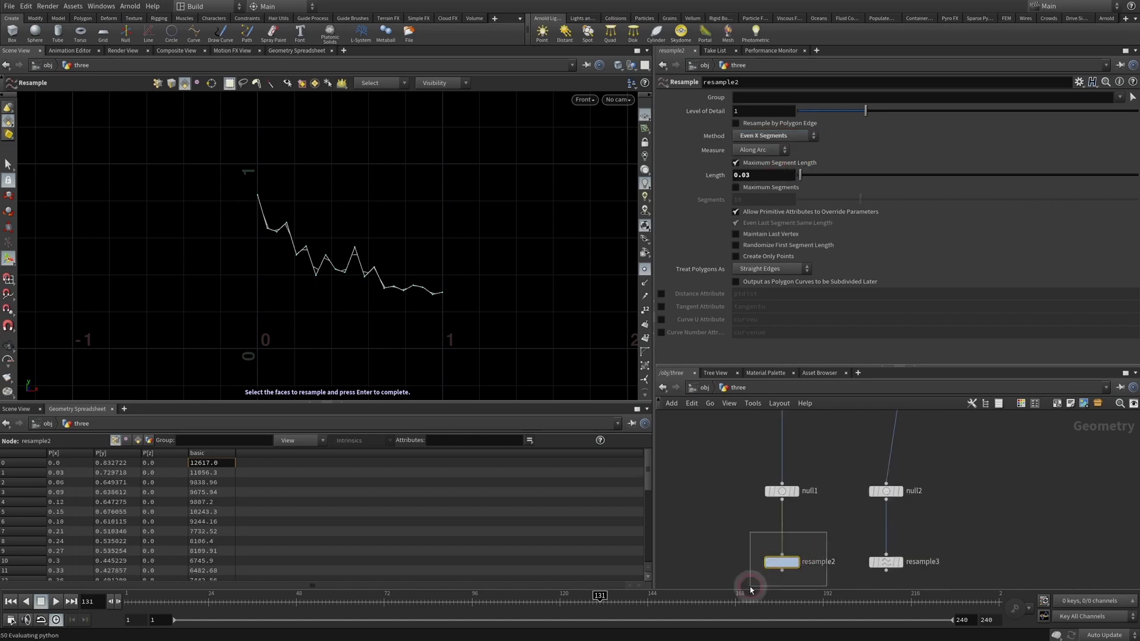
left_click(795, 561)
key("Escape")
- Show point numbers in the viewport to inspect the resampled basic line up close
scroll(290, 221, "up", 1)
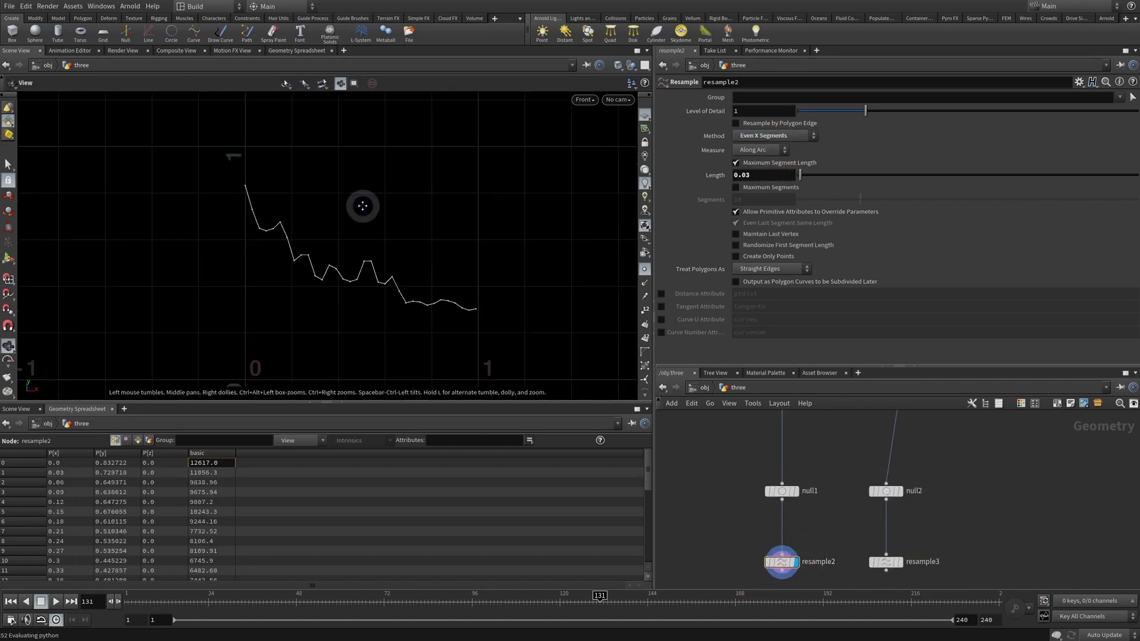
scroll(254, 186, "up", 4)
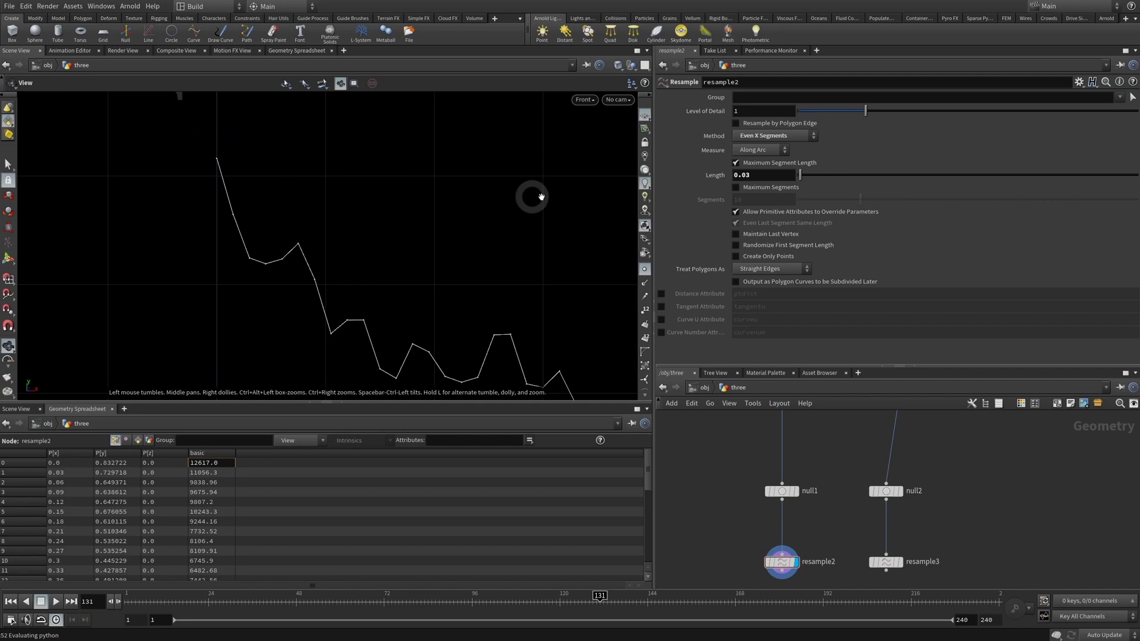
left_click(645, 310)
key("Return")
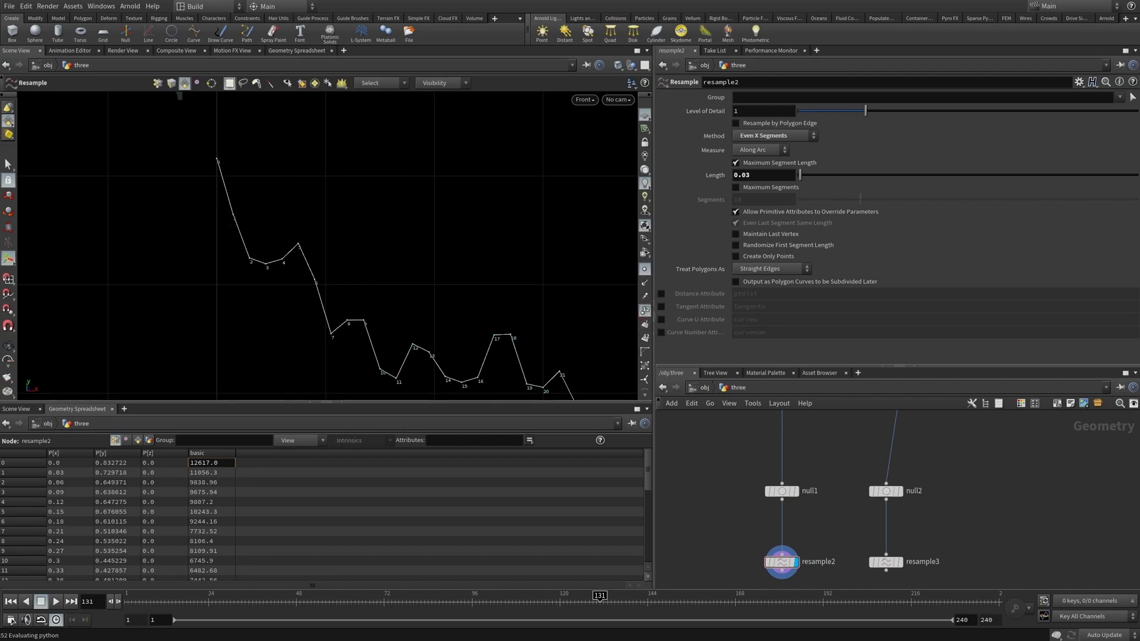
key("ctrl+2")
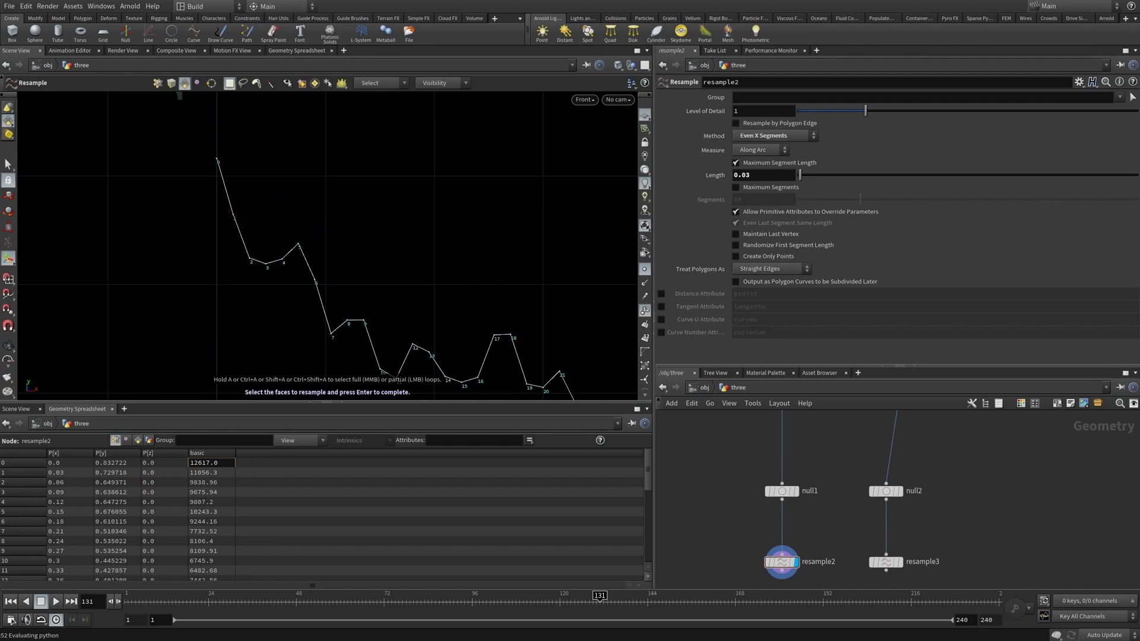
left_click(214, 182)
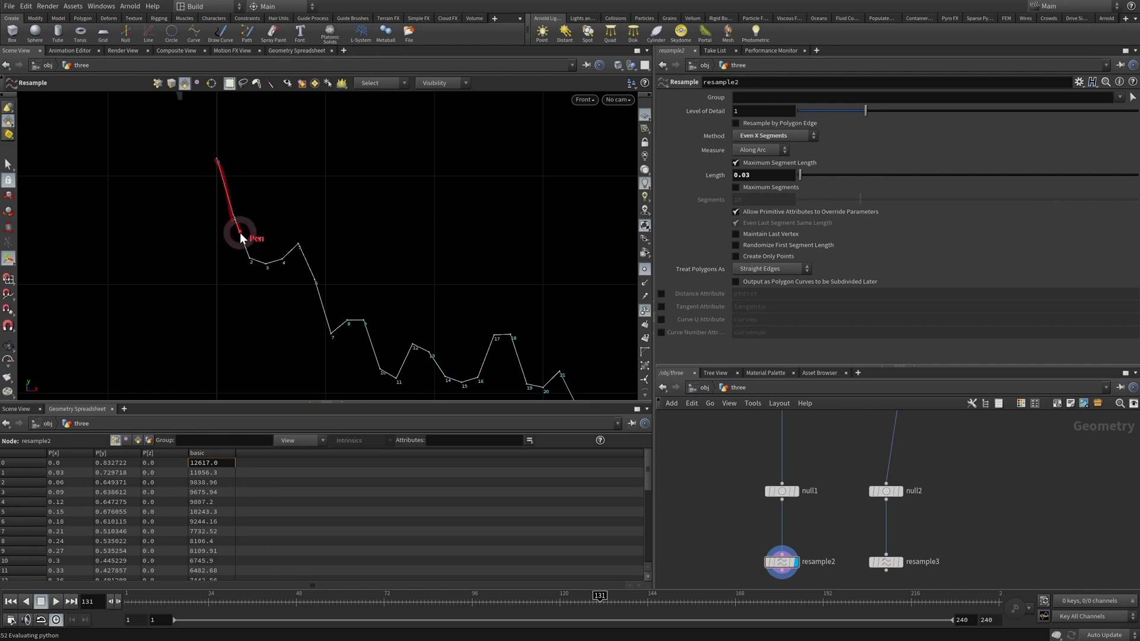
mouse_move(241, 237)
left_mouse_down()
mouse_move(252, 257)
mouse_move(295, 247)
mouse_move(334, 334)
left_mouse_up()
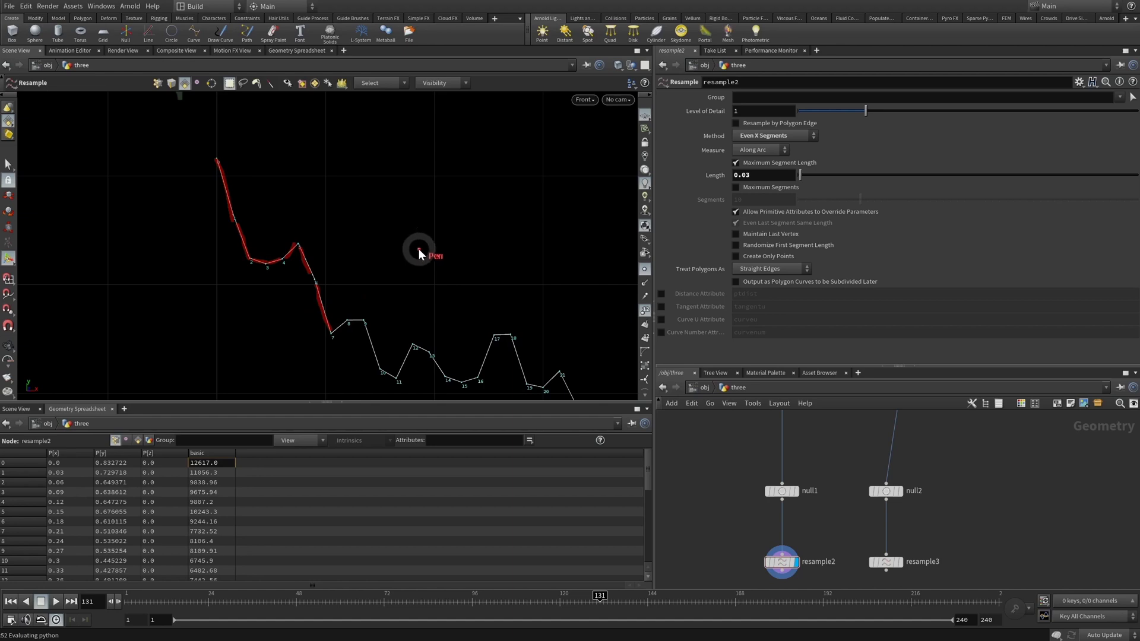
key("Escape")
- Delete the Resample node below the second Null
scroll(435, 251, "down", 5)
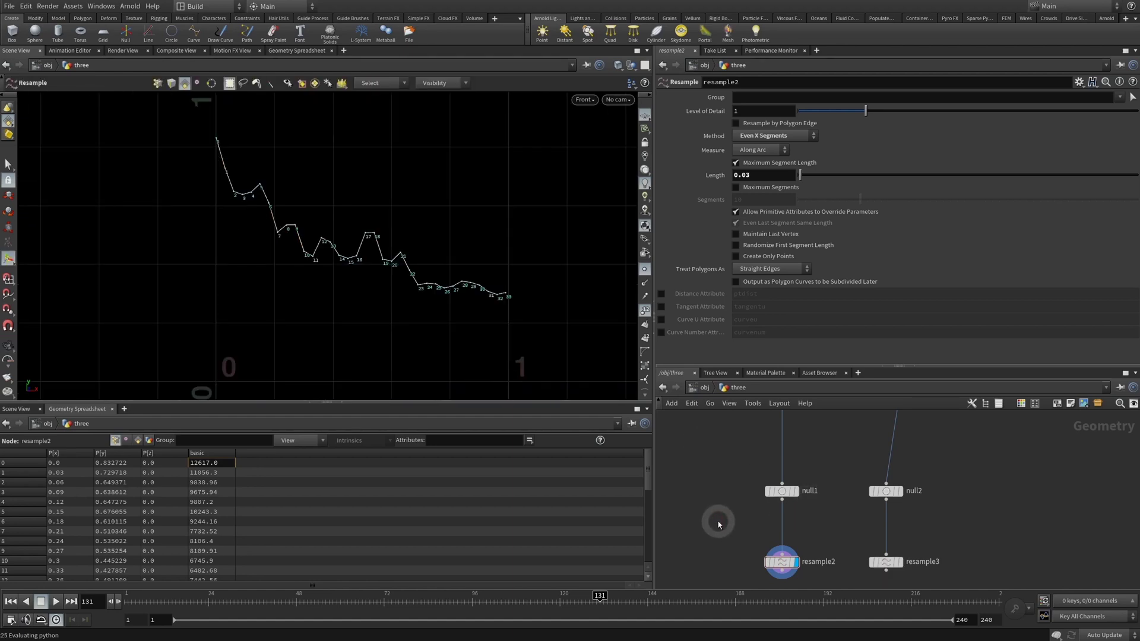
middle_click_drag(718, 522, 718, 465)
left_click_drag(942, 469, 849, 565)
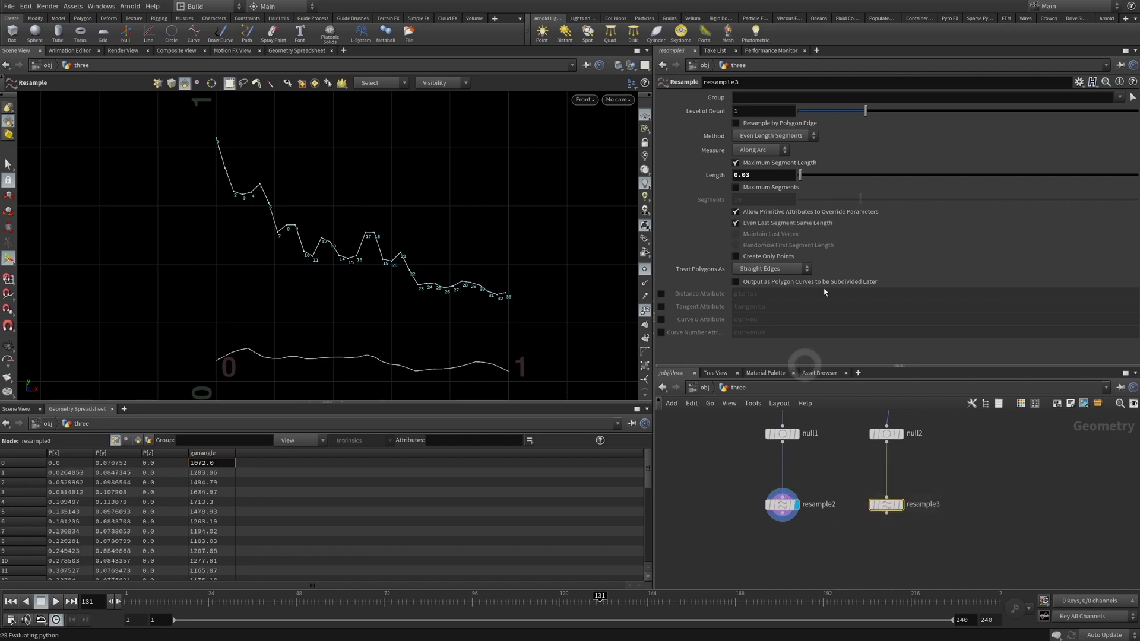
middle_click_drag(963, 498, 956, 535)
key("Delete")
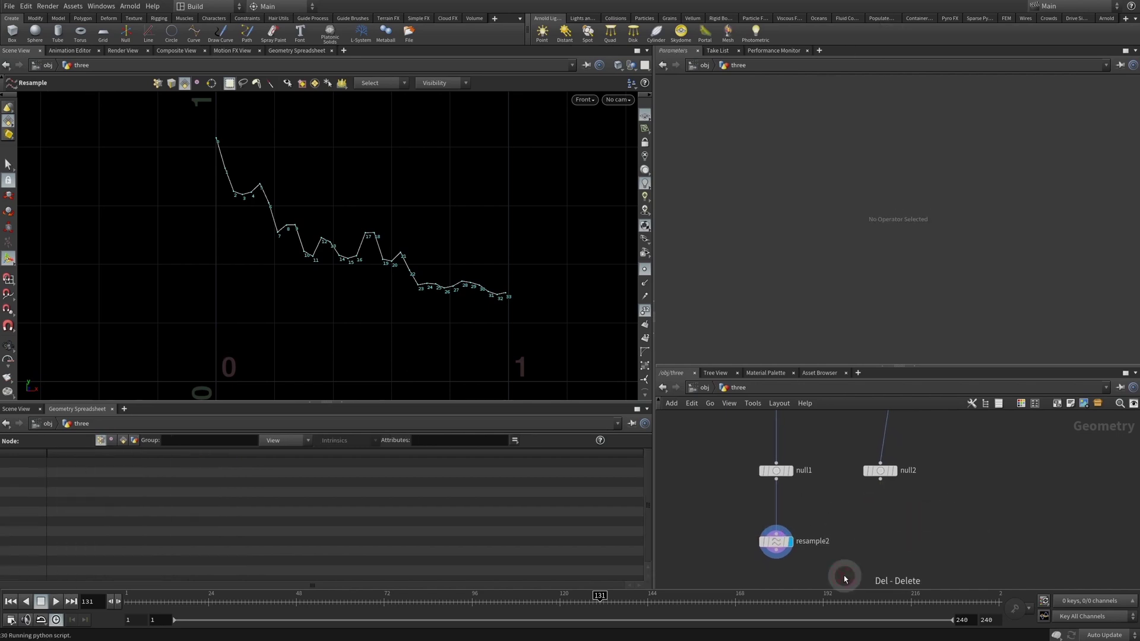
- Duplicate the Even X Segments Resample node, connect the copy to the second Null instead, and check its node information
left_click(772, 542)
key("ctrl+c")
key("ctrl+v")
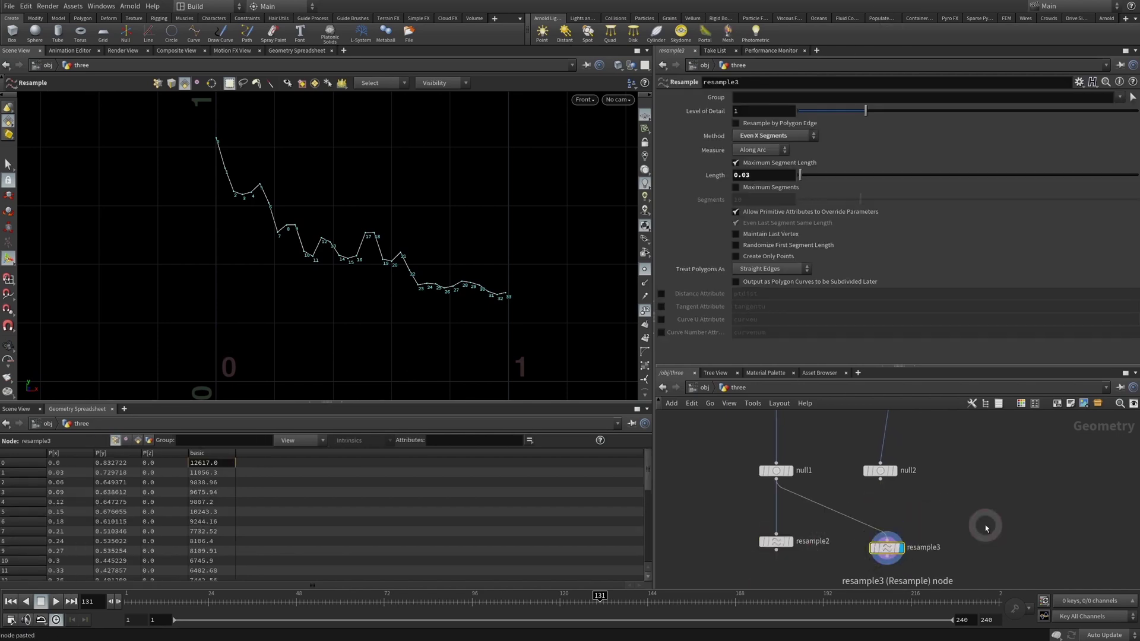
left_click_drag(840, 508, 880, 479)
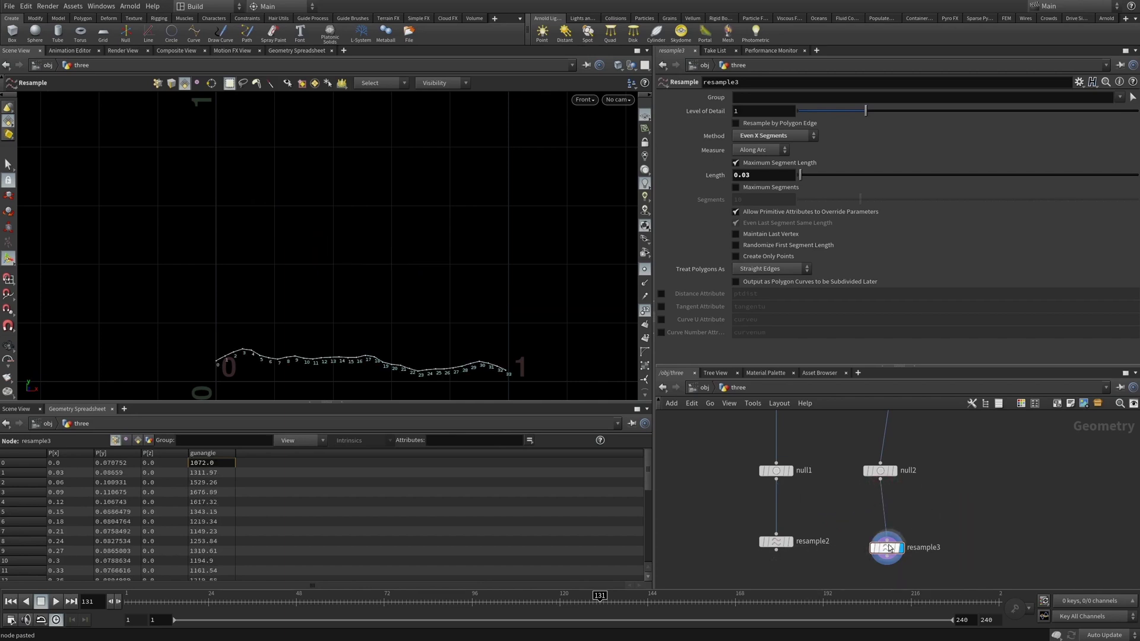
middle_click(891, 547)
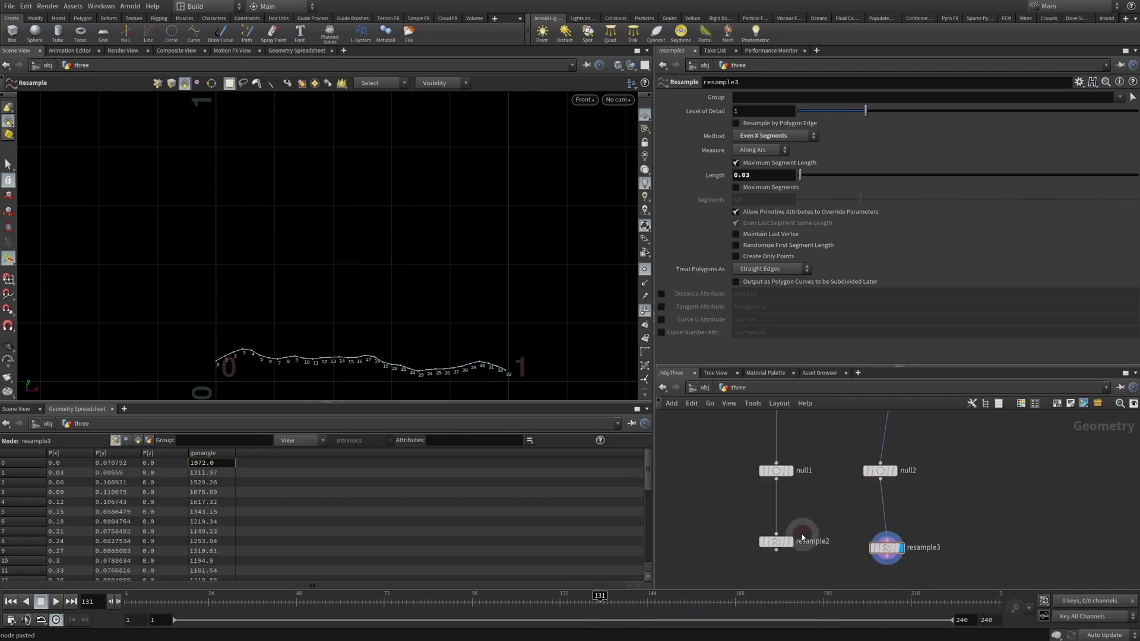
- Check the node information of the Resample node below the first Null and review the Blend Shapes node's settings
left_click(775, 544)
middle_click(776, 545)
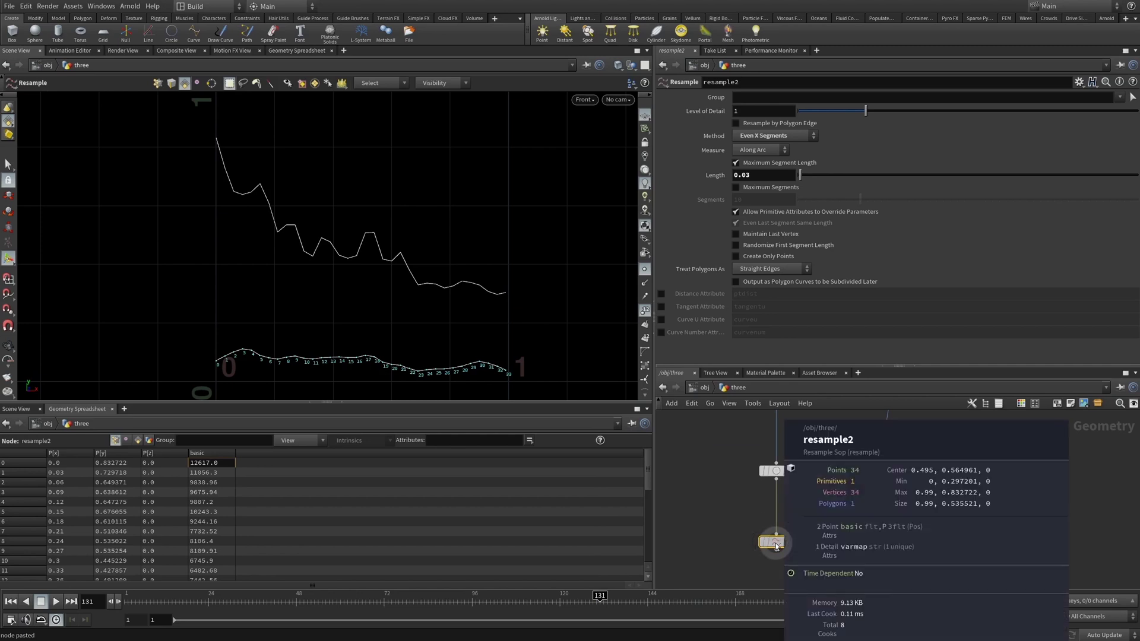
scroll(690, 480, "down", 4)
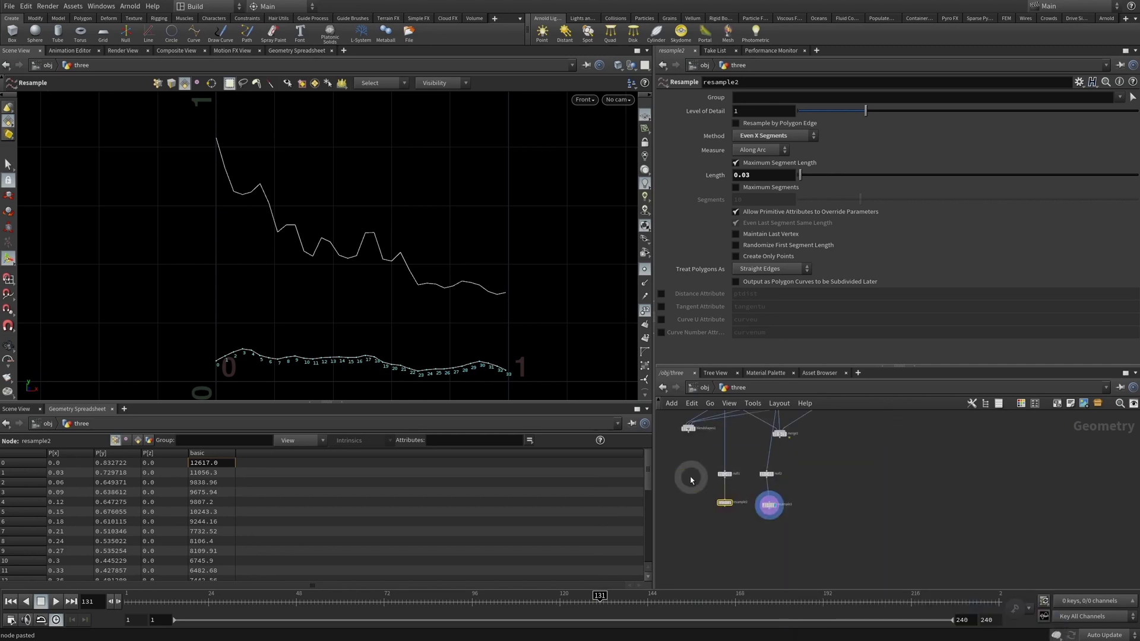
left_click(687, 427)
scroll(702, 505, "up", 4)
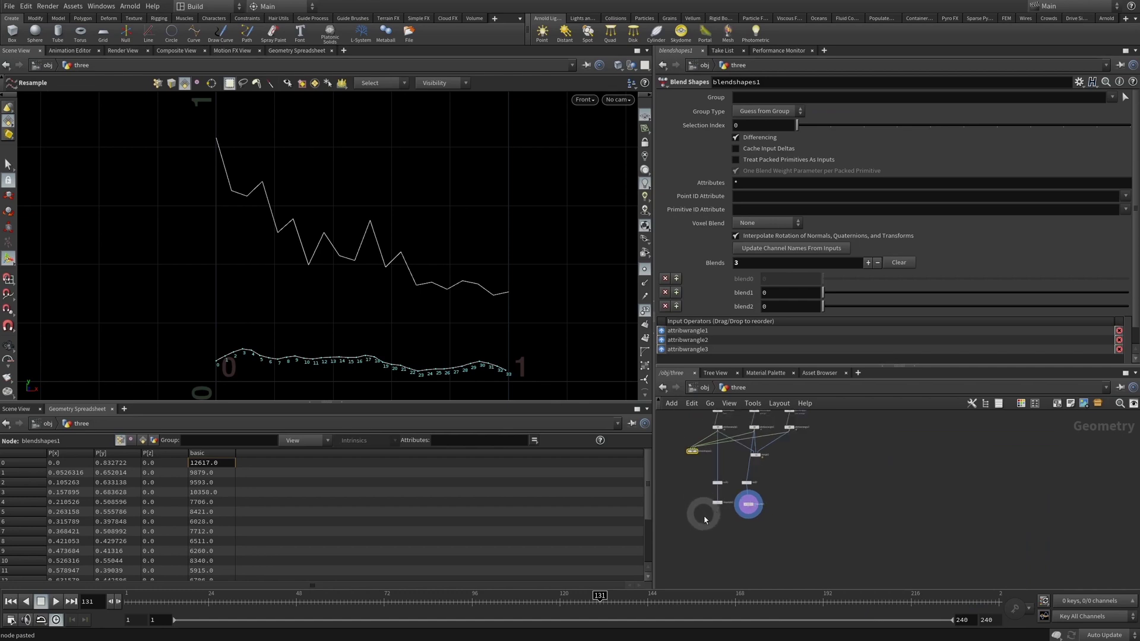
- Set the segment length of both Even X Segments Resample nodes to 0.003 and display the one below the first Null
left_click_drag(902, 450, 669, 527)
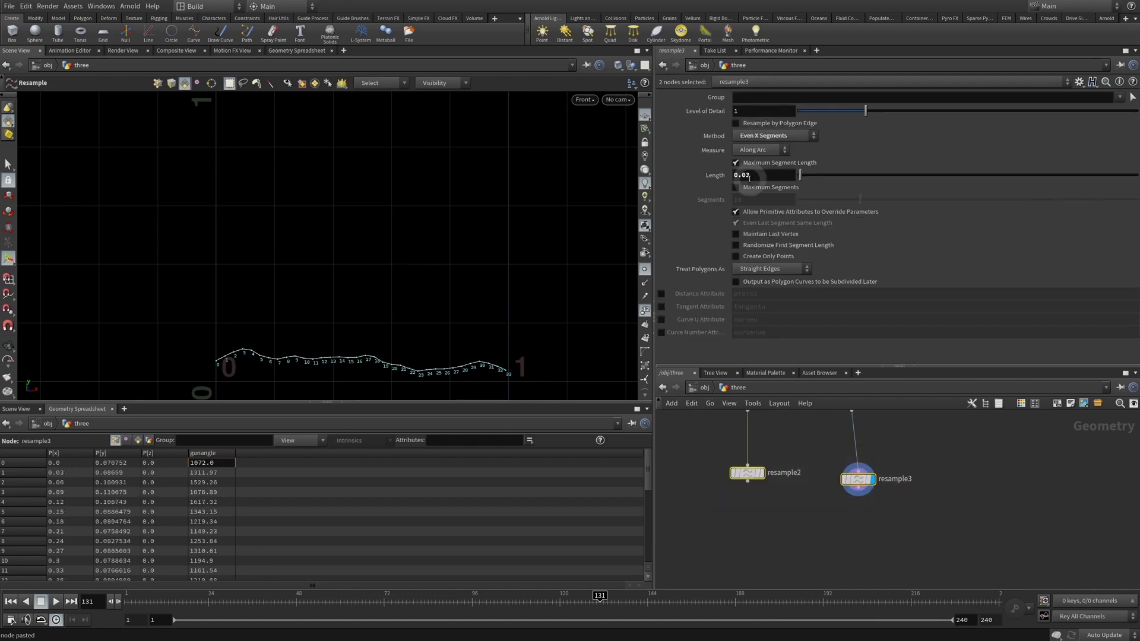
left_click(769, 180)
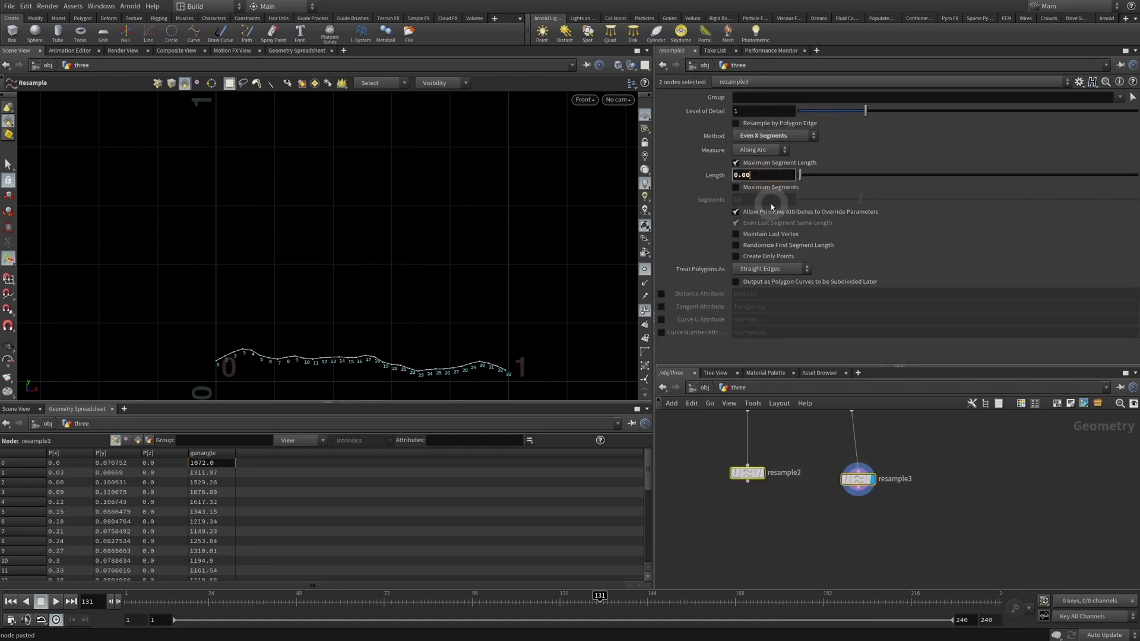
key("Return")
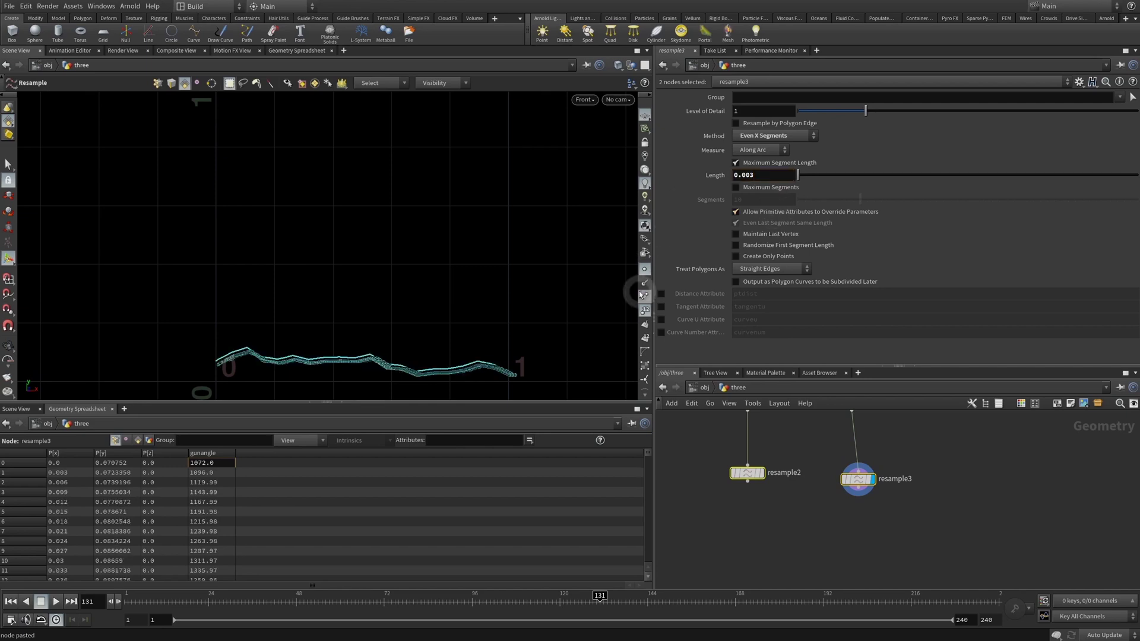
left_click(747, 473)
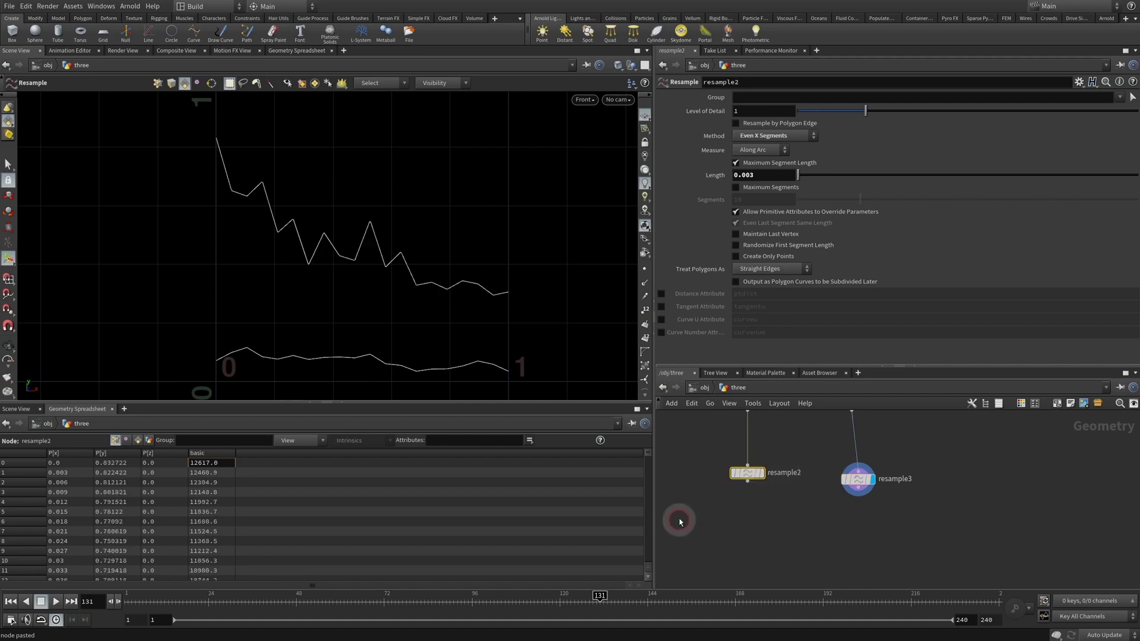
left_click(761, 472)
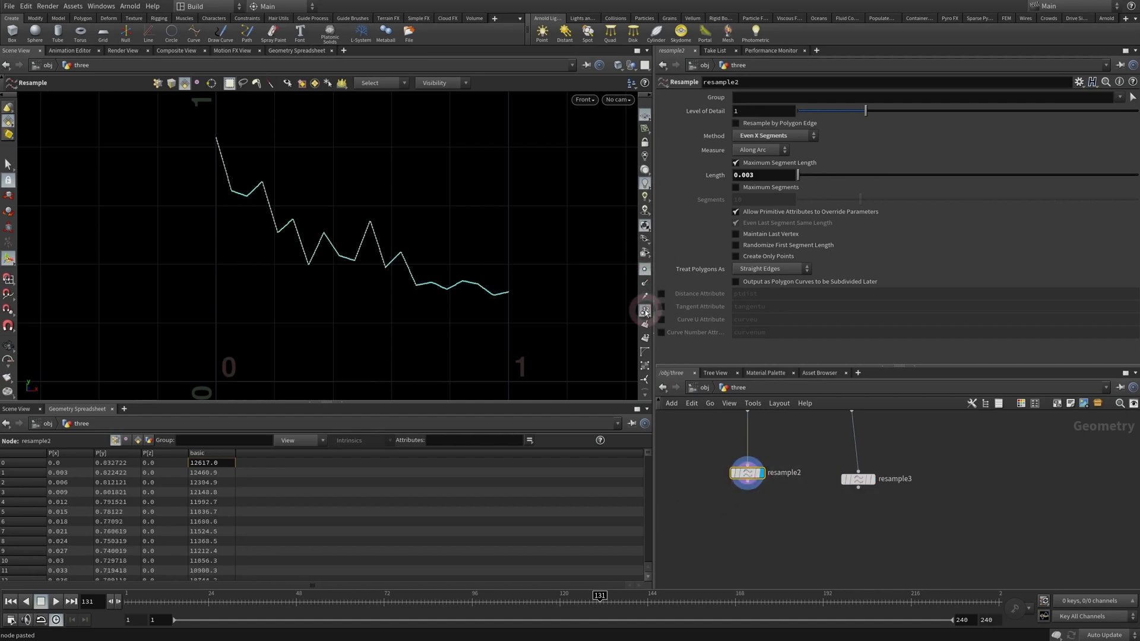
left_click(704, 496)
- Add an Attribute VOP node below the first Null's Resample node and connect it to that node's output
scroll(705, 497, "down", 2)
middle_click_drag(759, 541, 785, 503)
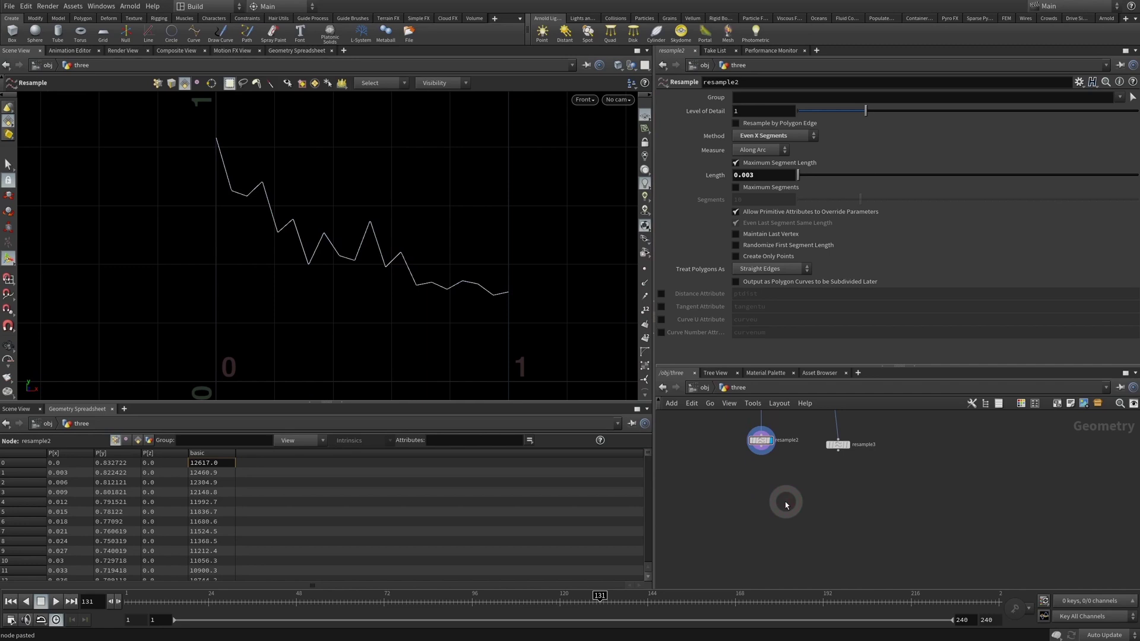
key("Tab")
type("attwr")
key("Return")
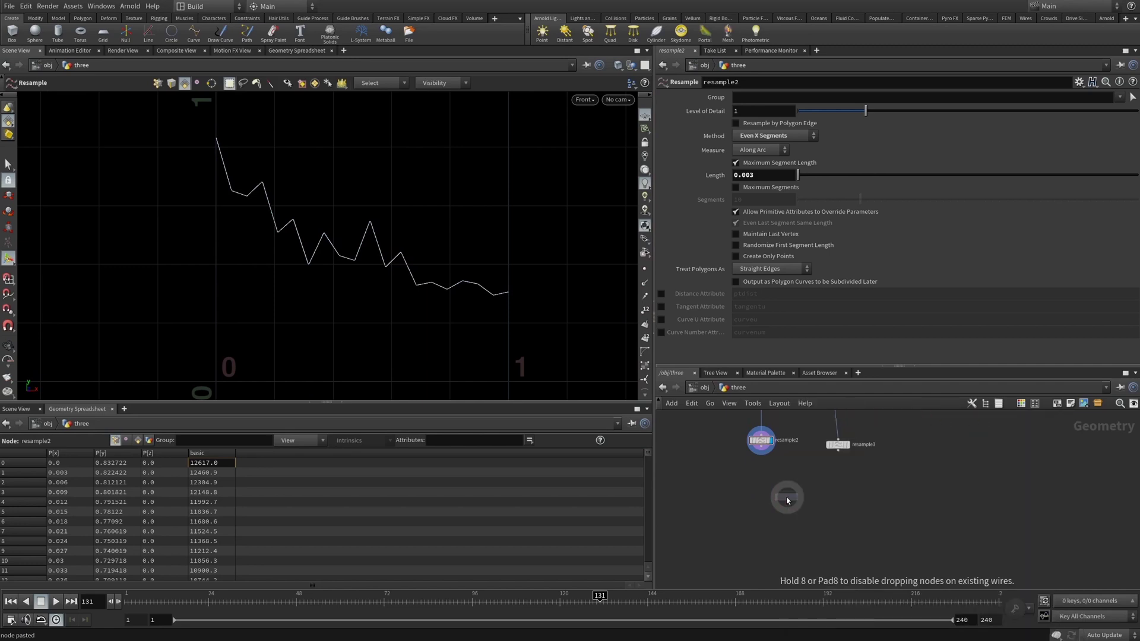
left_click(762, 494)
left_click(761, 453)
left_click(755, 485)
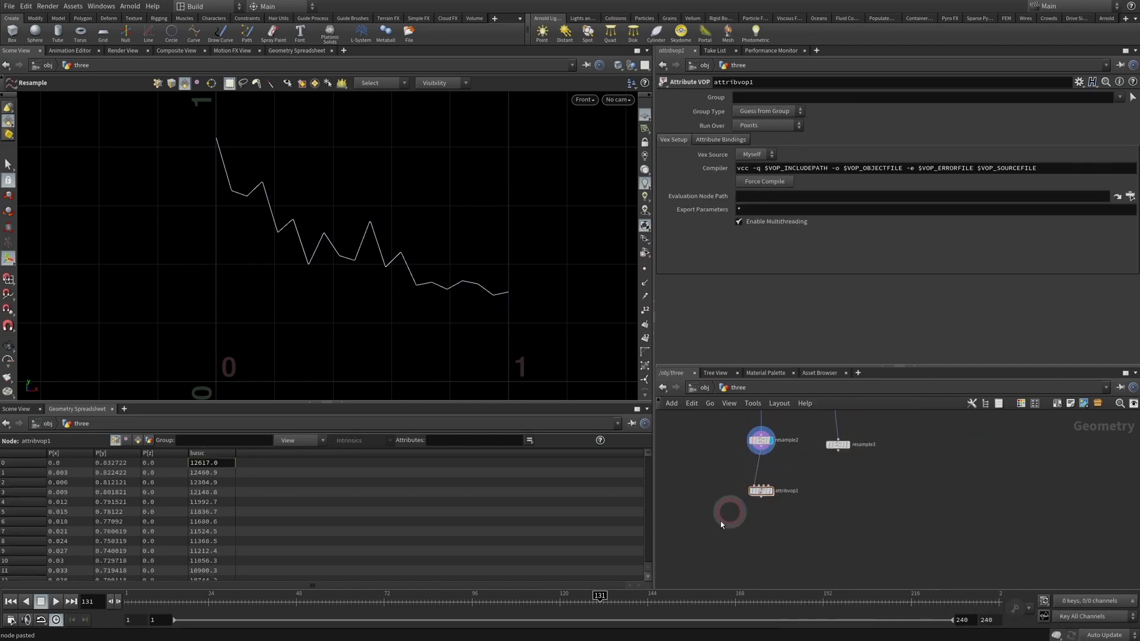
- Open the Attribute VOP's inner network and spread the global parameters and output nodes apart
double_click(763, 492)
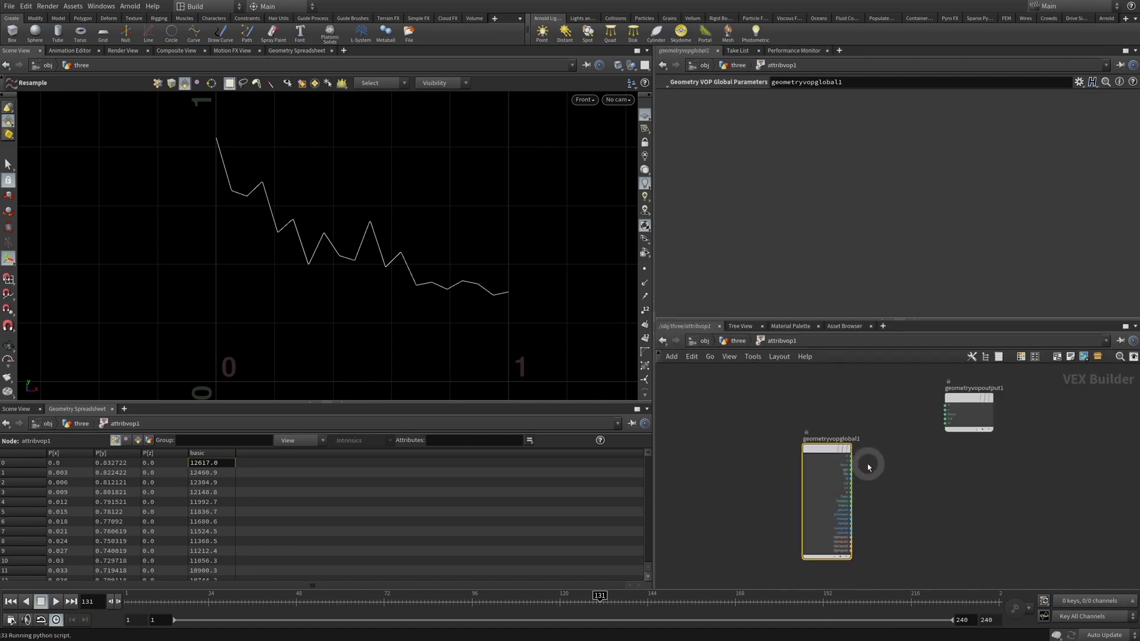
left_click_drag(799, 436, 769, 435)
left_click_drag(918, 386, 963, 423)
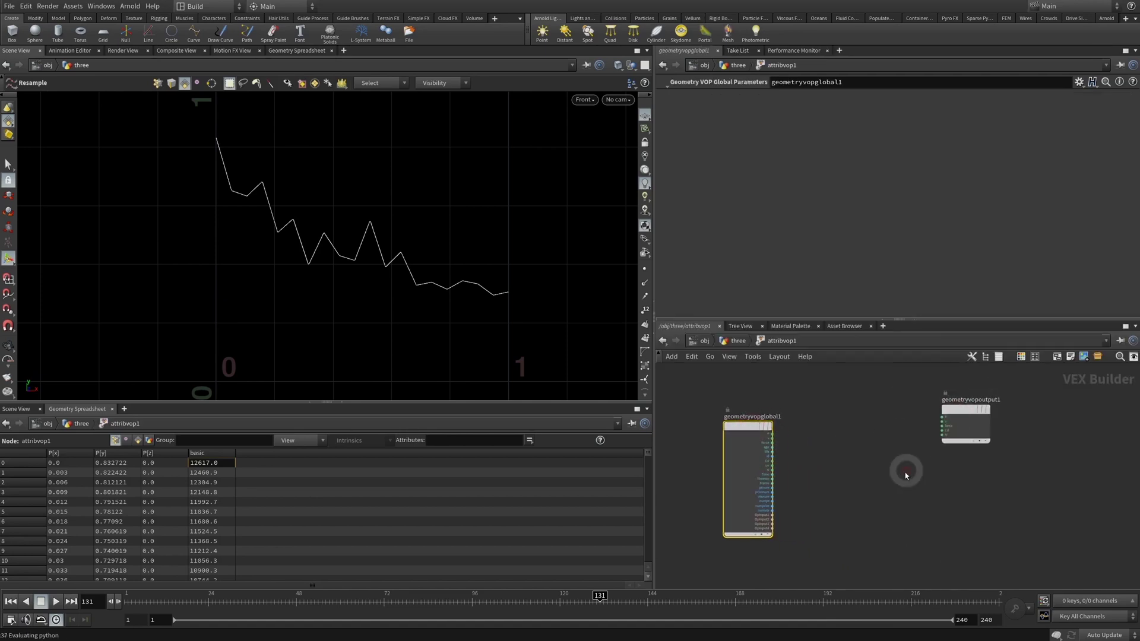
left_click(339, 243)
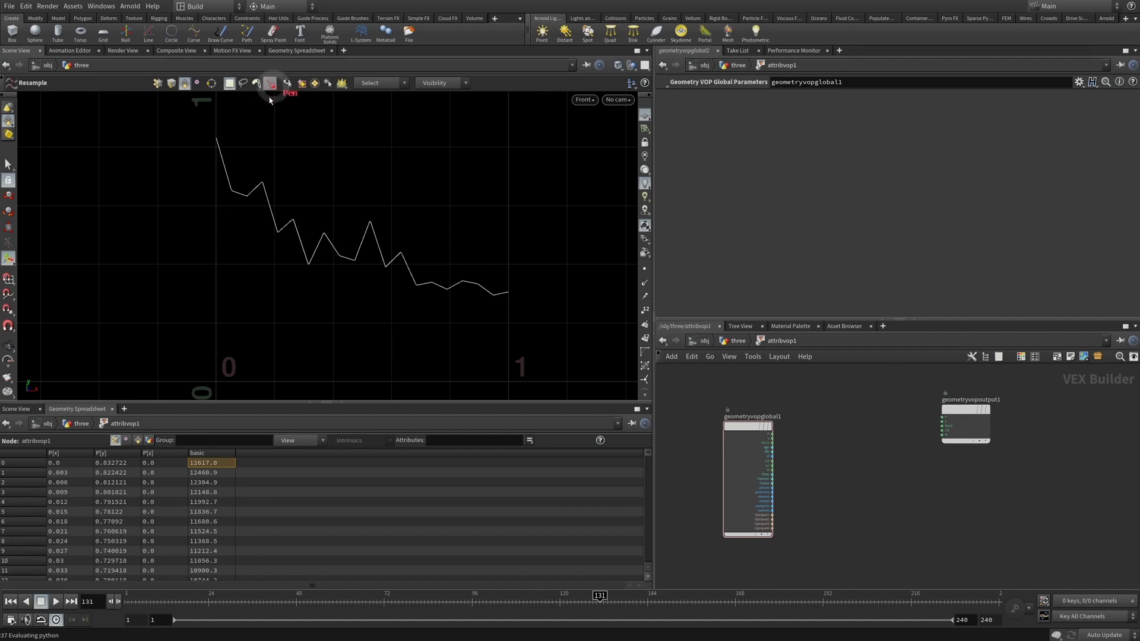
left_click(232, 190)
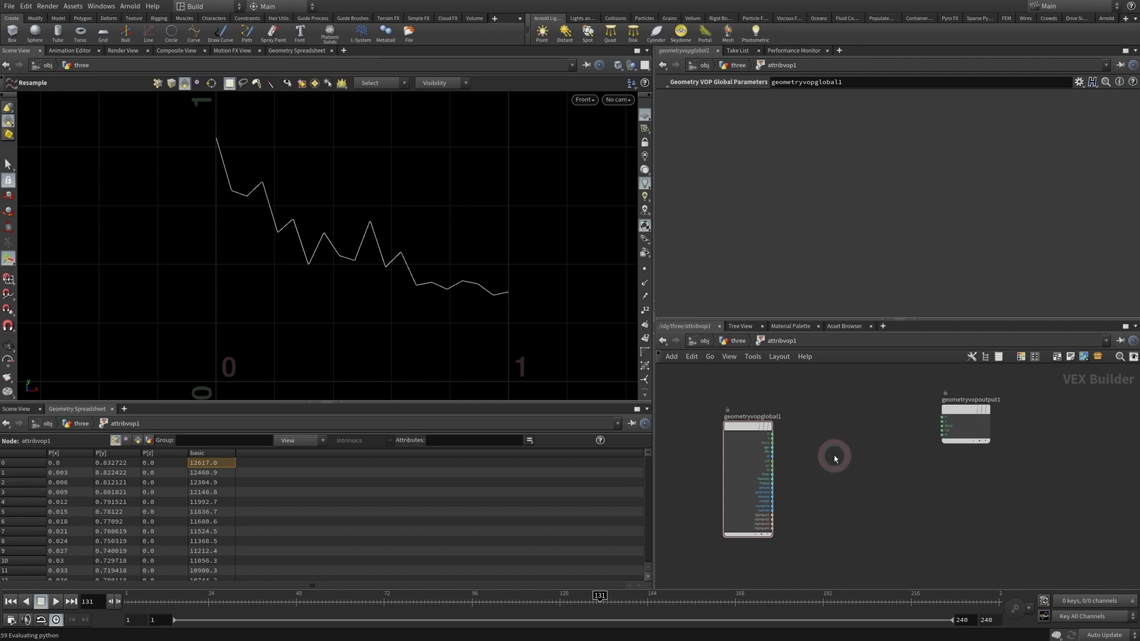
left_click_drag(954, 410, 1020, 426)
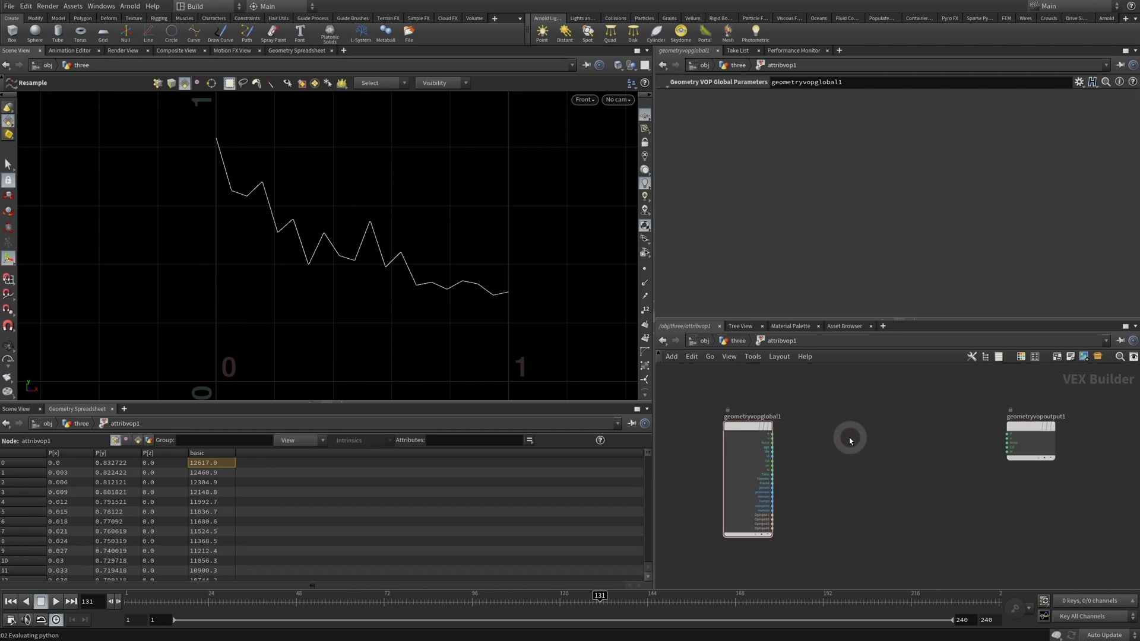
- Insert an Add node between the global P and the output P, using P as its first input
key("Tab")
type("add")
key("Return")
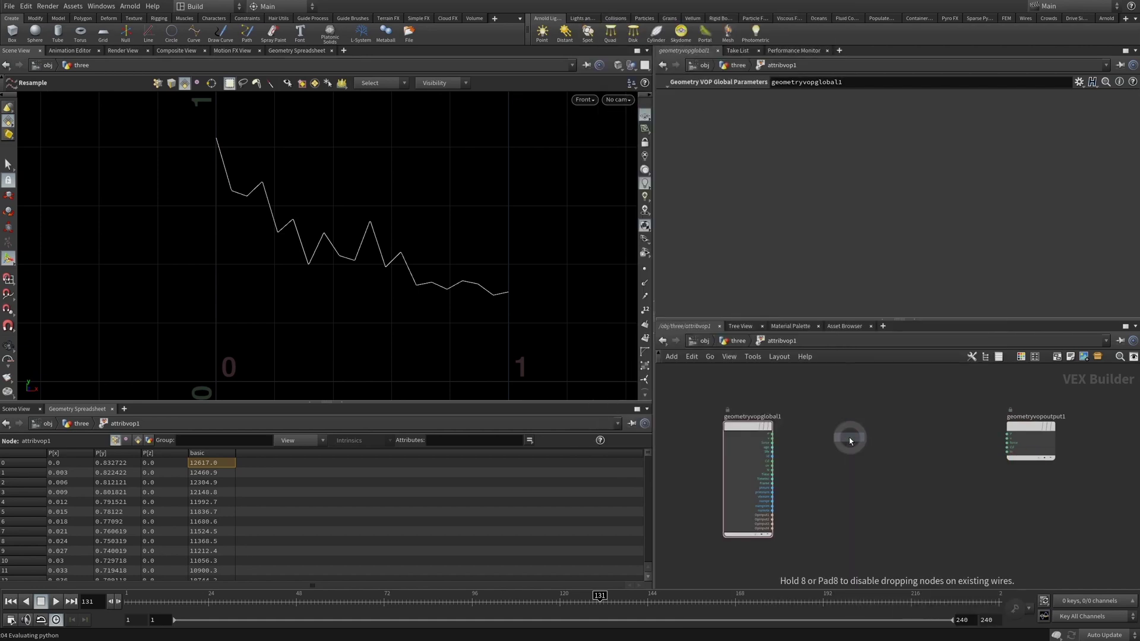
left_click(850, 438)
scroll(852, 473, "up", 2)
left_click(759, 428)
left_click(866, 427)
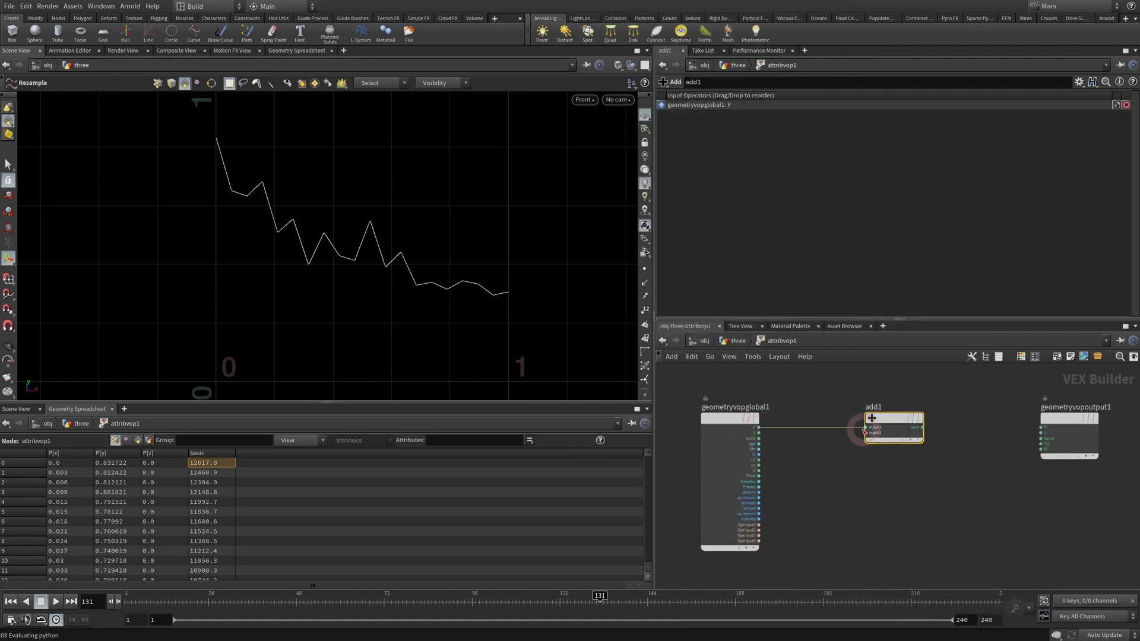
left_click(923, 427)
left_click(1041, 427)
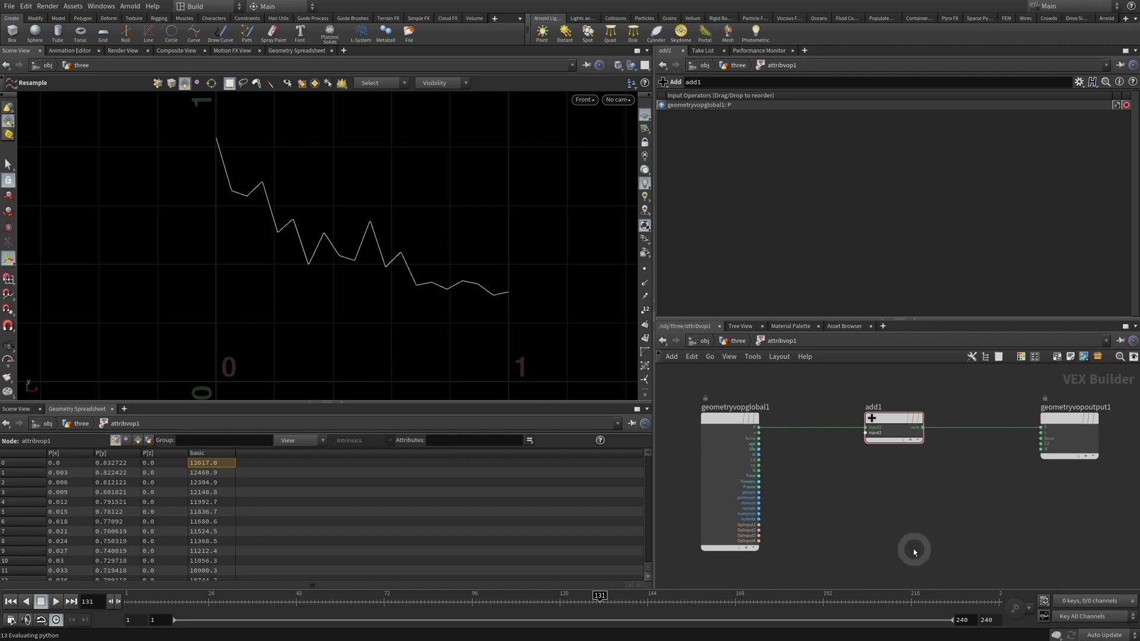
- Add a Vector to Float node below the Add node and feed the global P into it
scroll(914, 549, "down", 3)
key("Tab")
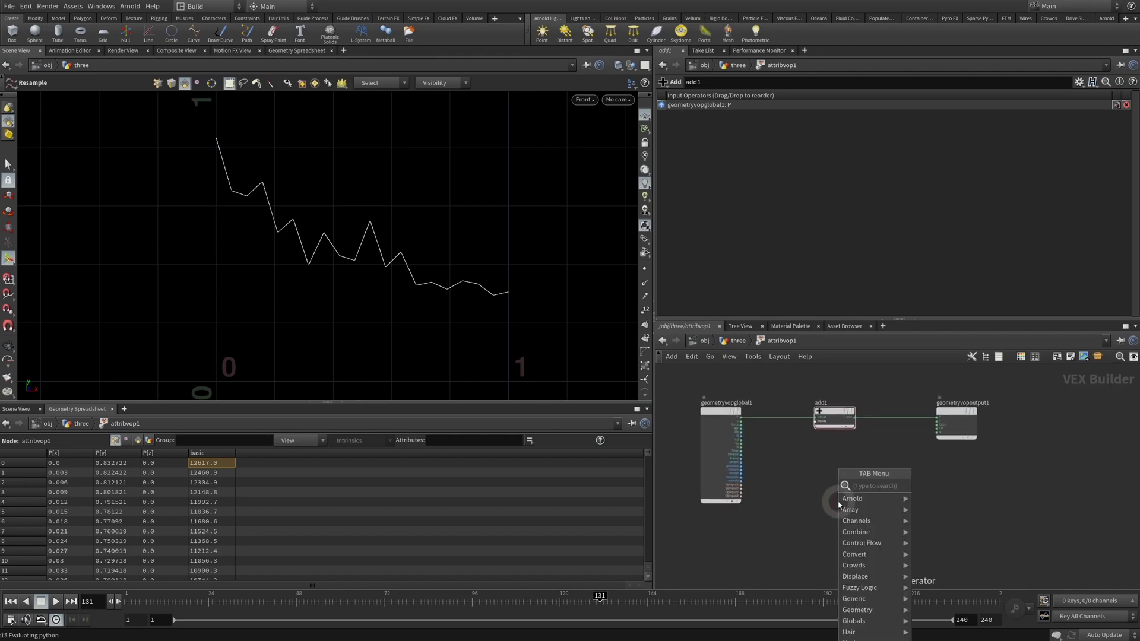
type("ve t")
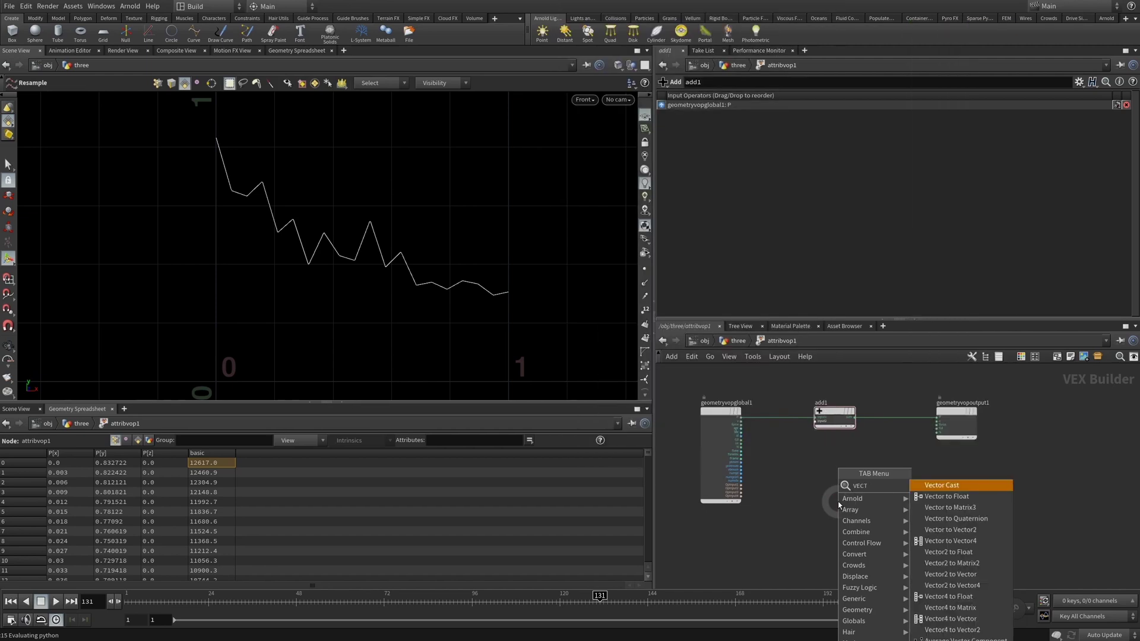
type(" f")
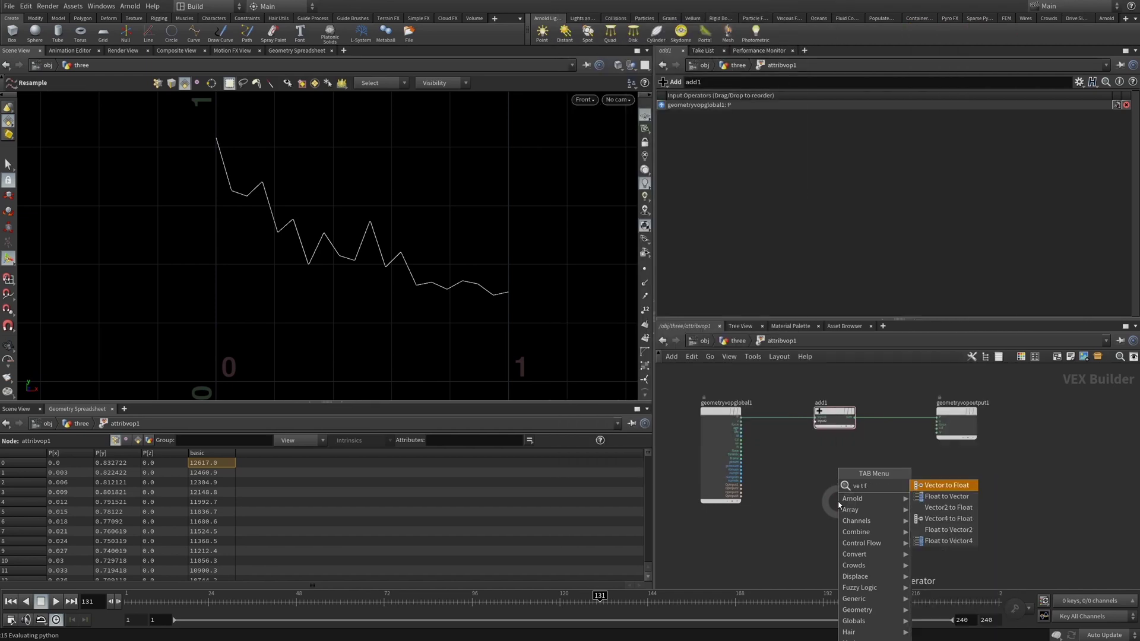
key("Return")
left_click(828, 497)
scroll(763, 432, "up", 3)
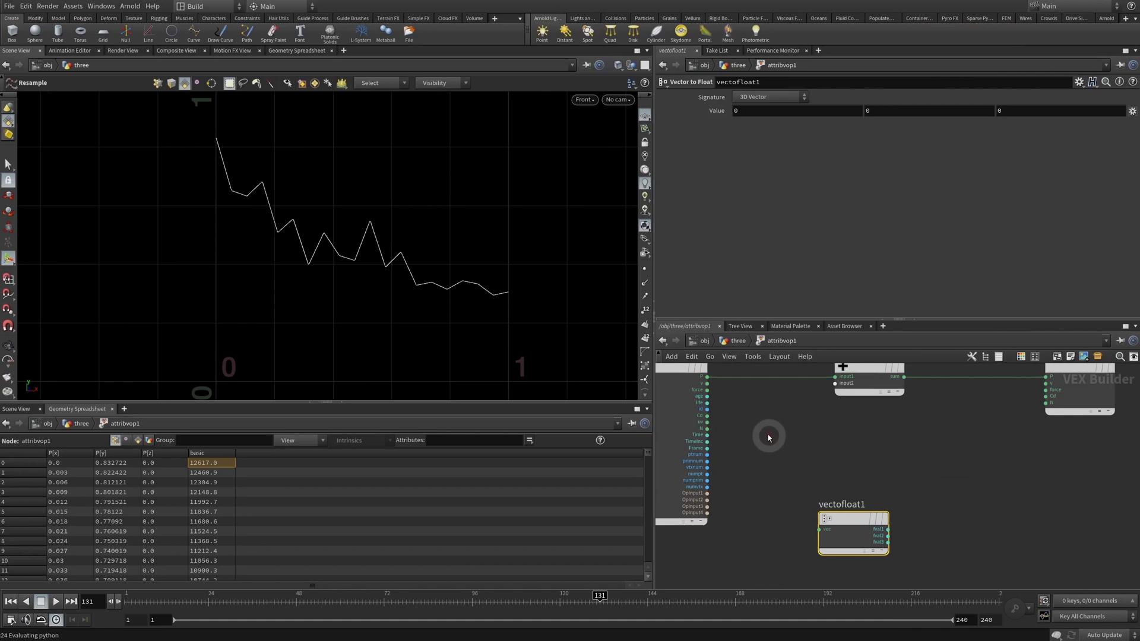
left_click(707, 377)
left_click(823, 529)
left_click_drag(830, 531, 800, 507)
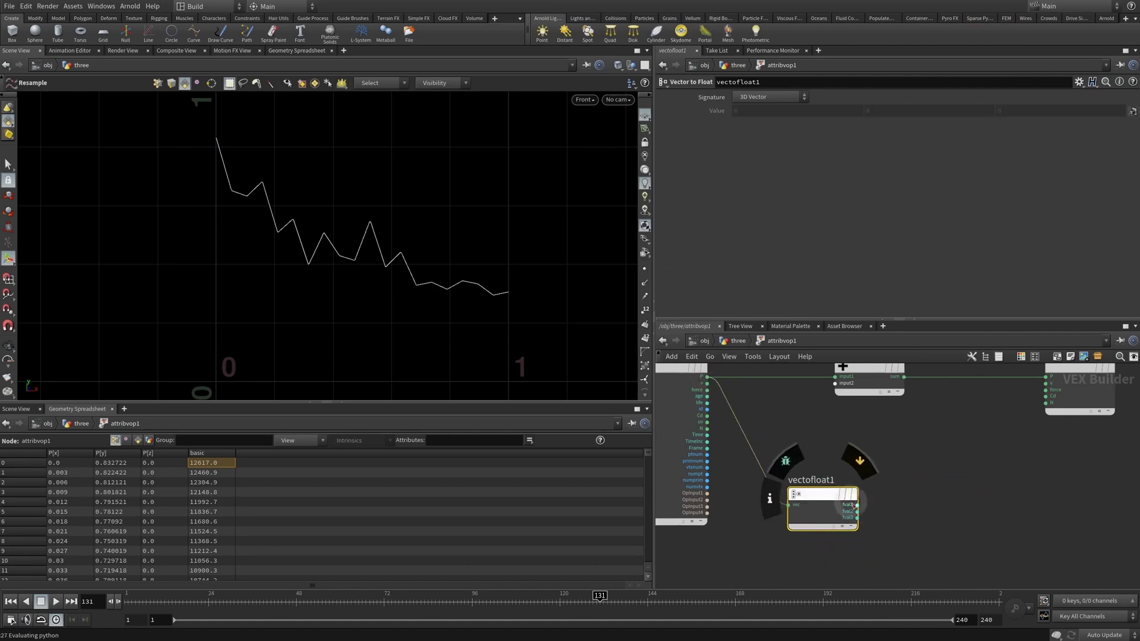
- Add a Turbulent Noise node and connect the Vector to Float node's fval2 output to its pos input
left_click(876, 514)
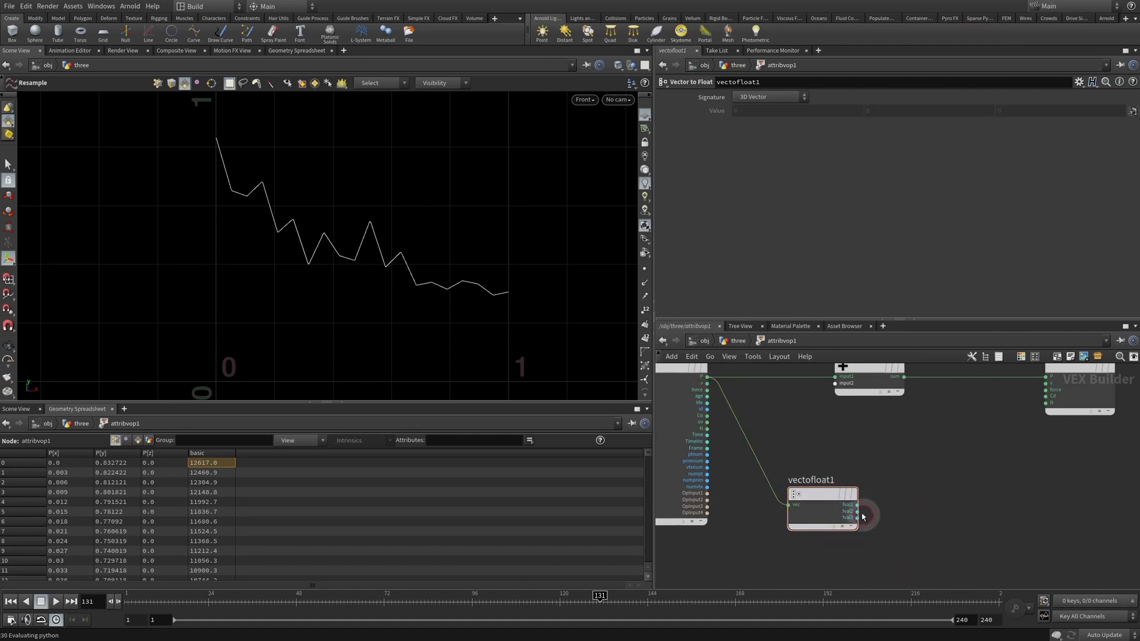
left_click_drag(859, 504, 902, 516)
scroll(896, 529, "down", 2)
key("Tab")
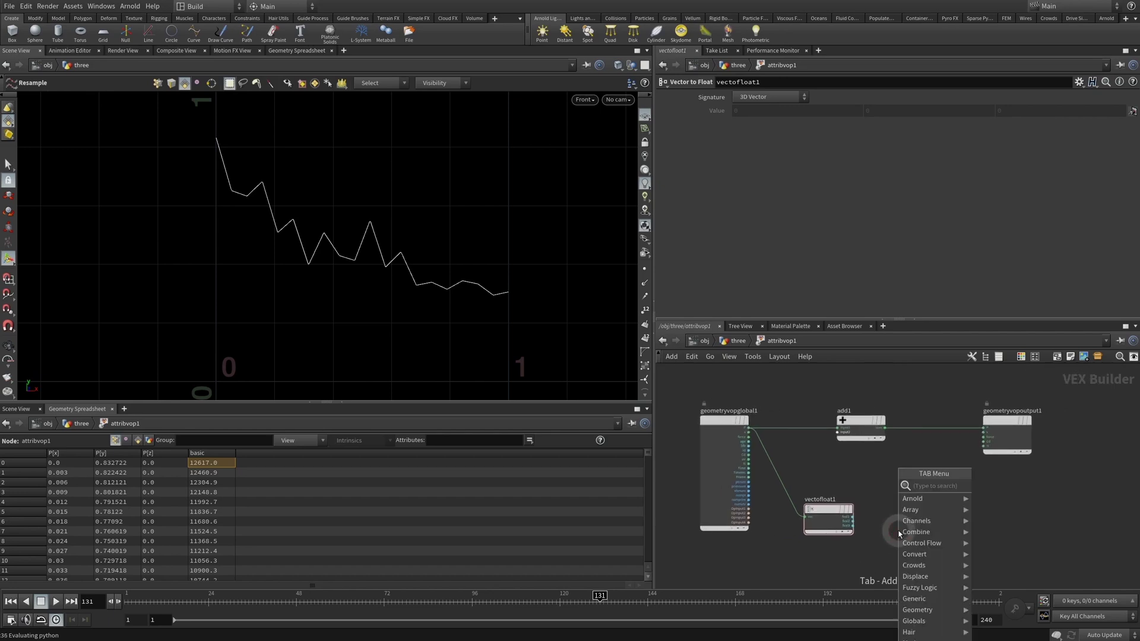
type("tur")
key("Return")
left_click(897, 530)
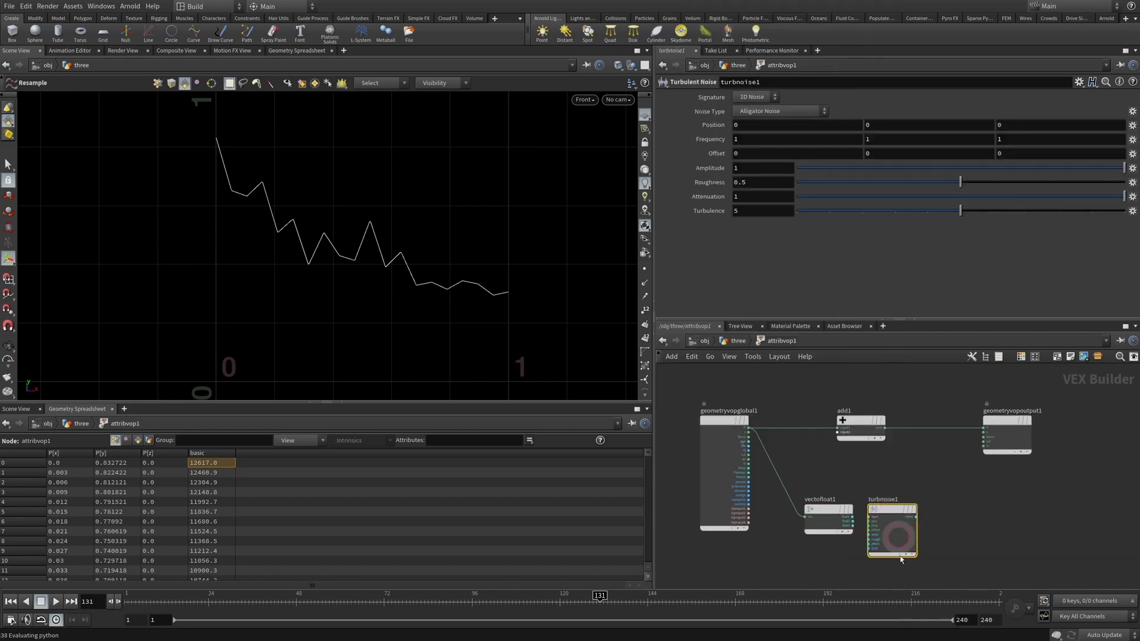
scroll(843, 538, "up", 3)
left_click(861, 506)
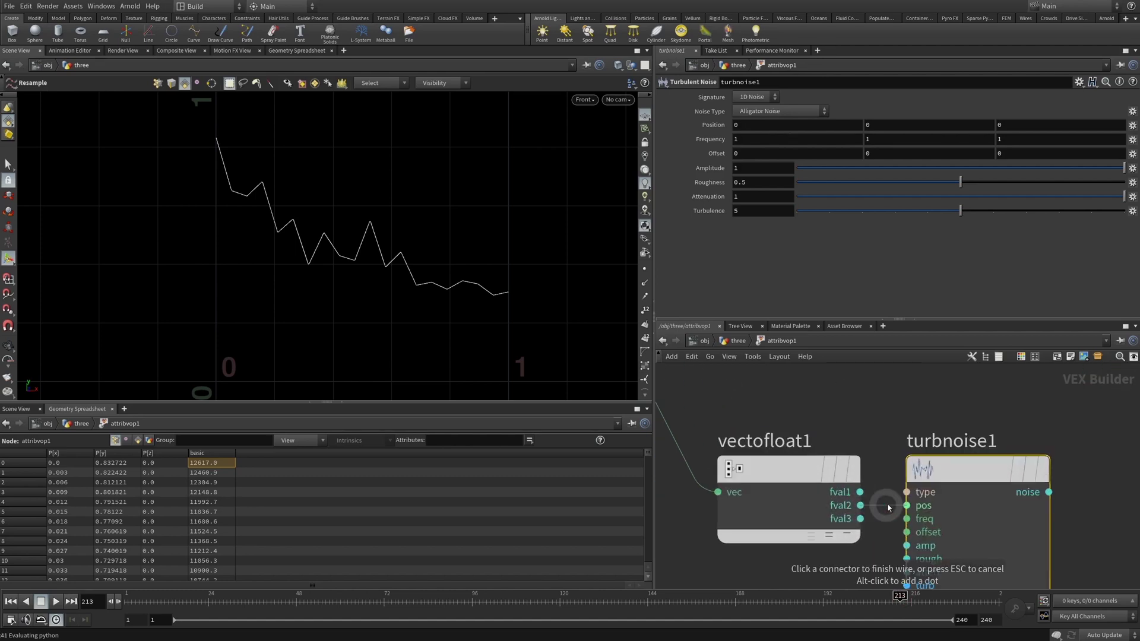
left_click(907, 506)
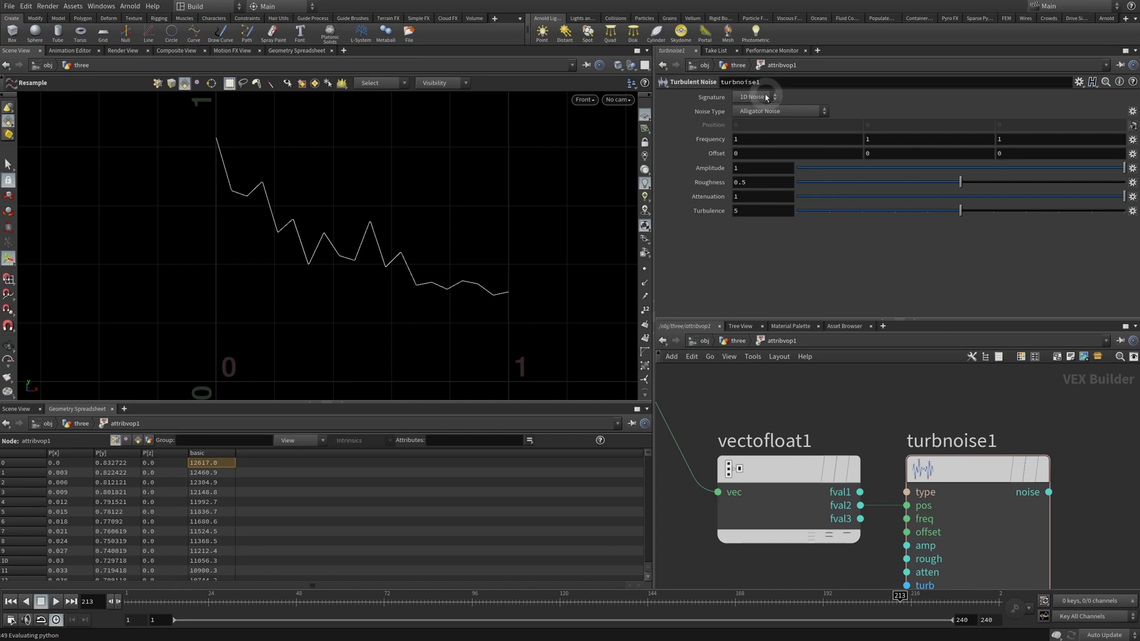
- Add a Float to Vector node and connect the noise output to its second component, fval2
scroll(934, 483, "down", 4)
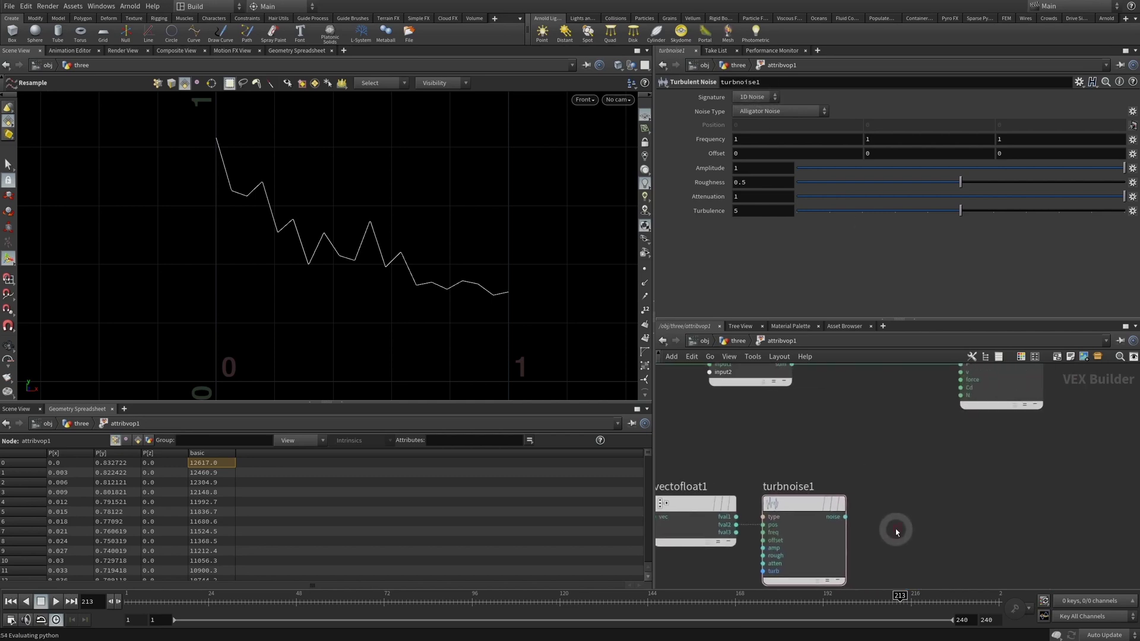
key("Tab")
type("flot")
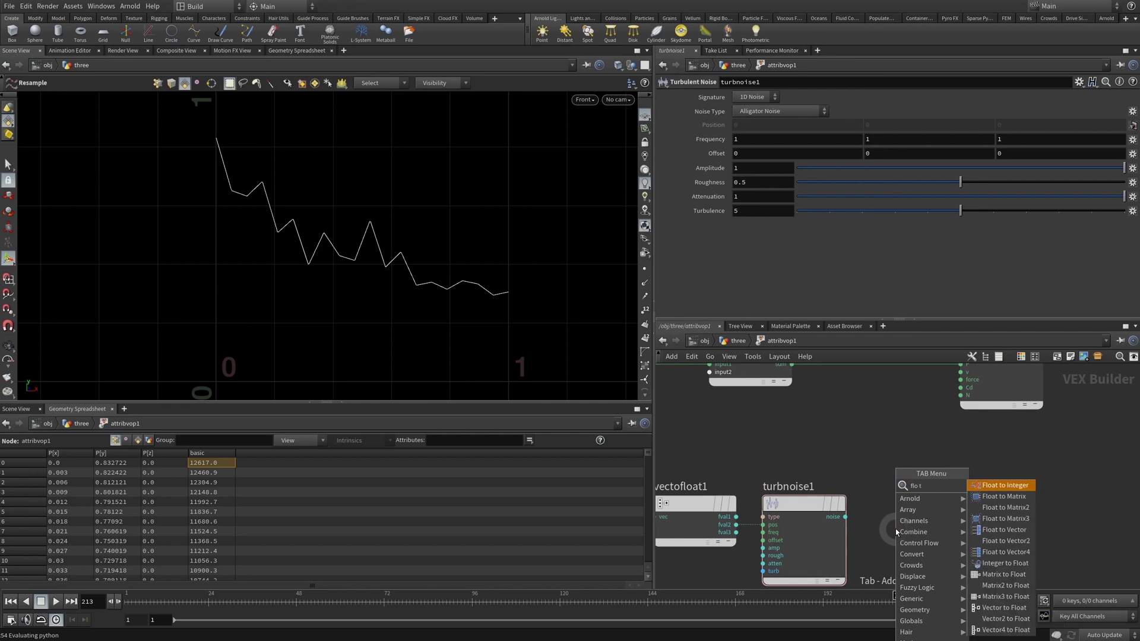
key("Return")
left_click(926, 523)
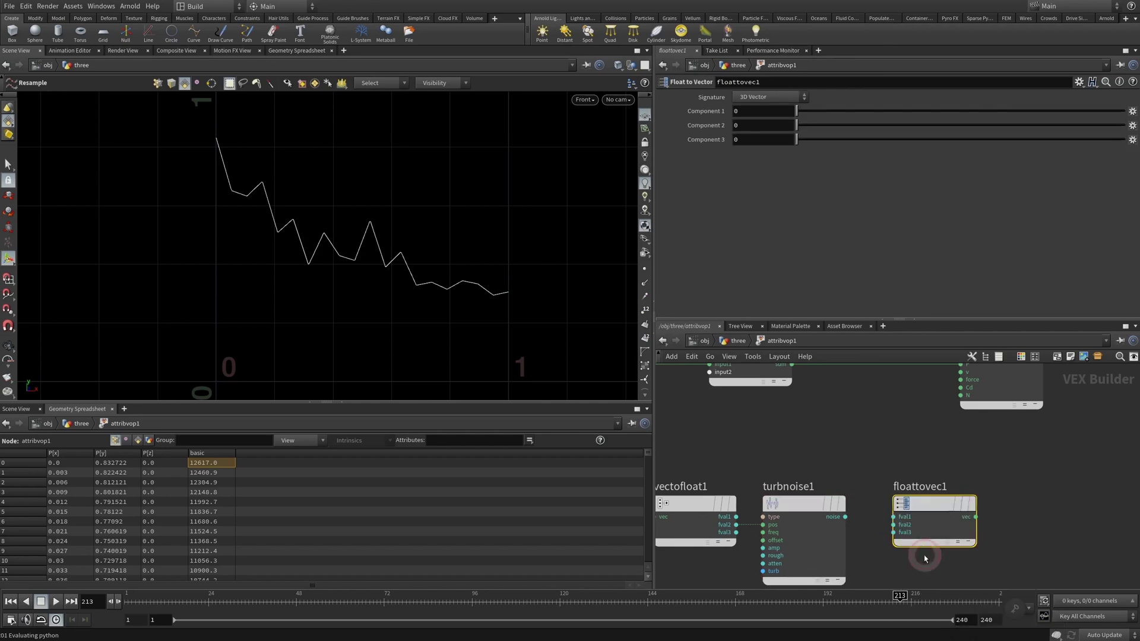
left_click(845, 517)
left_click(894, 525)
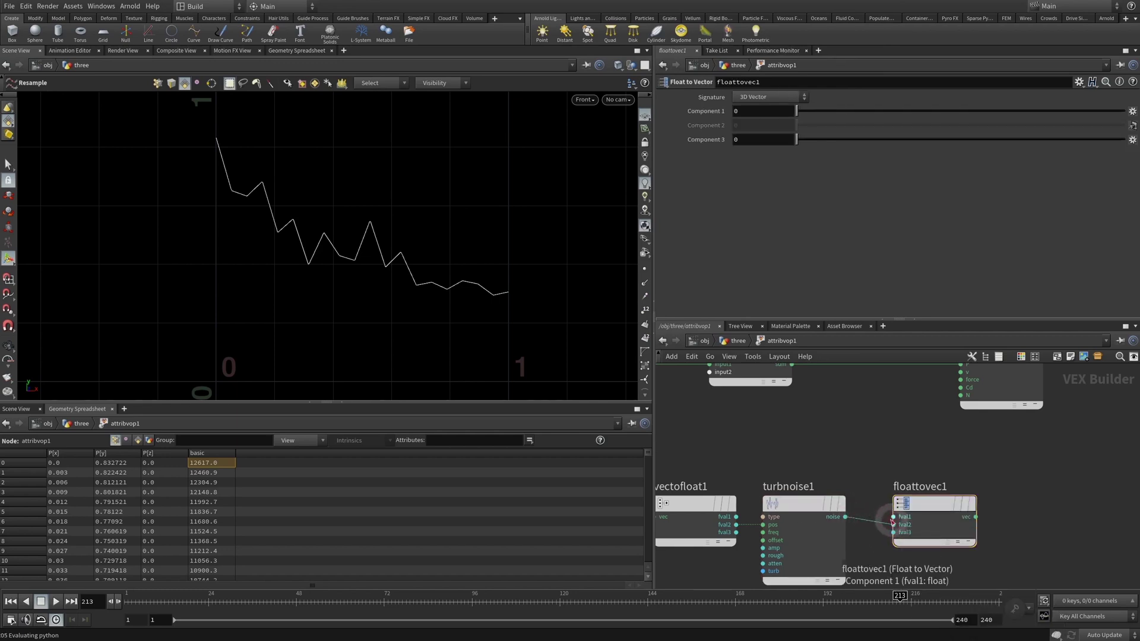
left_click(737, 517)
left_click(891, 519)
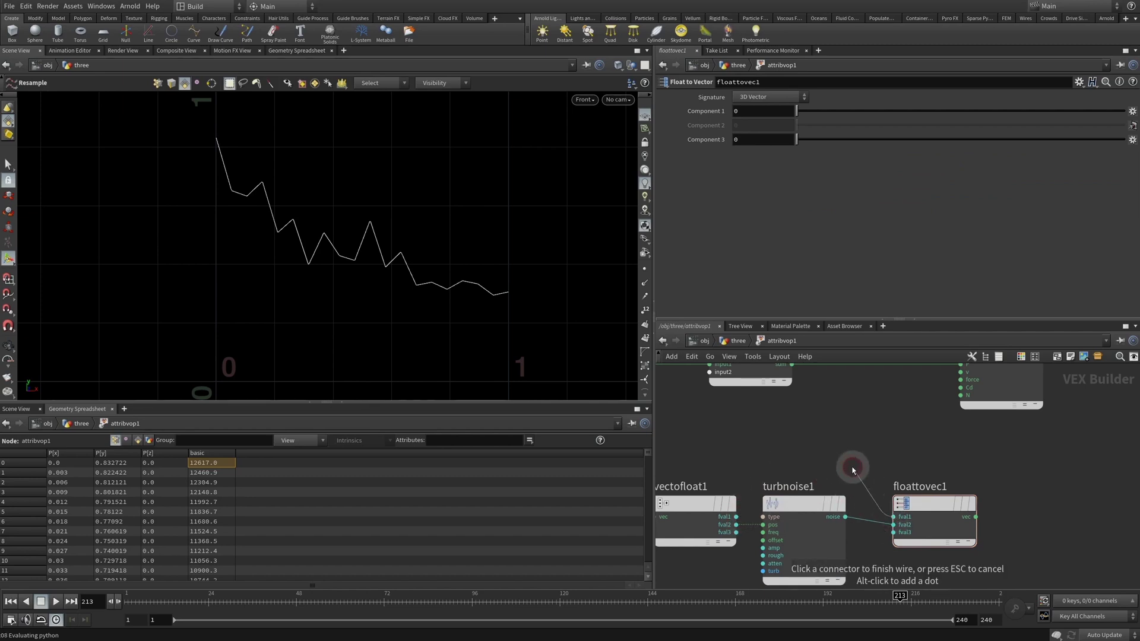
left_click(854, 468)
left_click(891, 533)
left_click(874, 555)
left_click(739, 537)
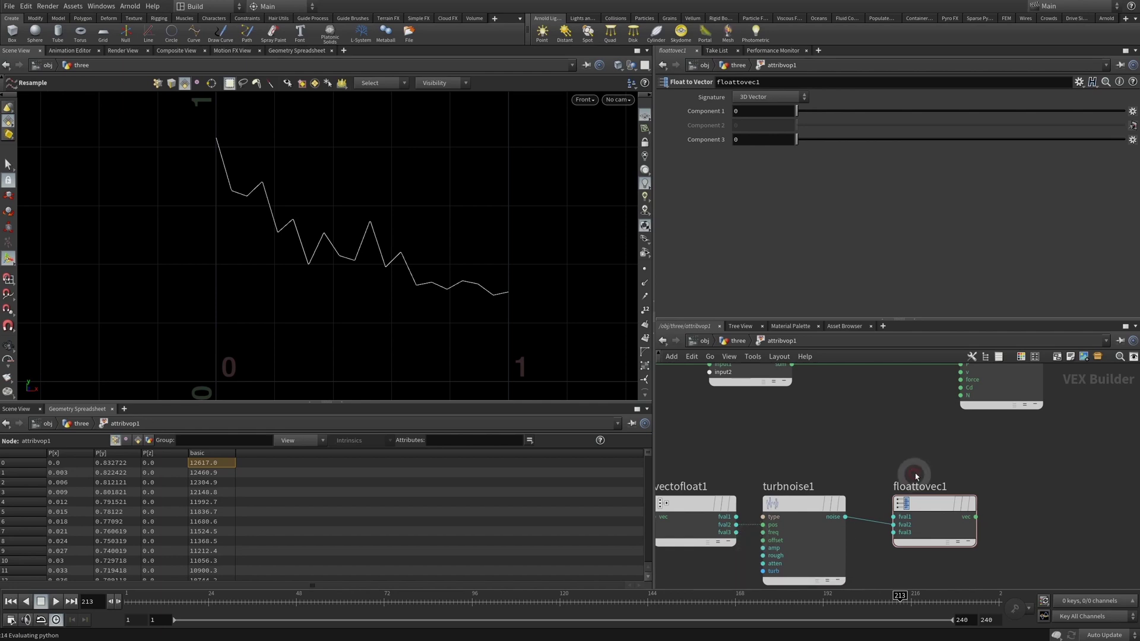
- Connect the Float to Vector output to the Add node's second input and return to the three geometry network
left_click(933, 564)
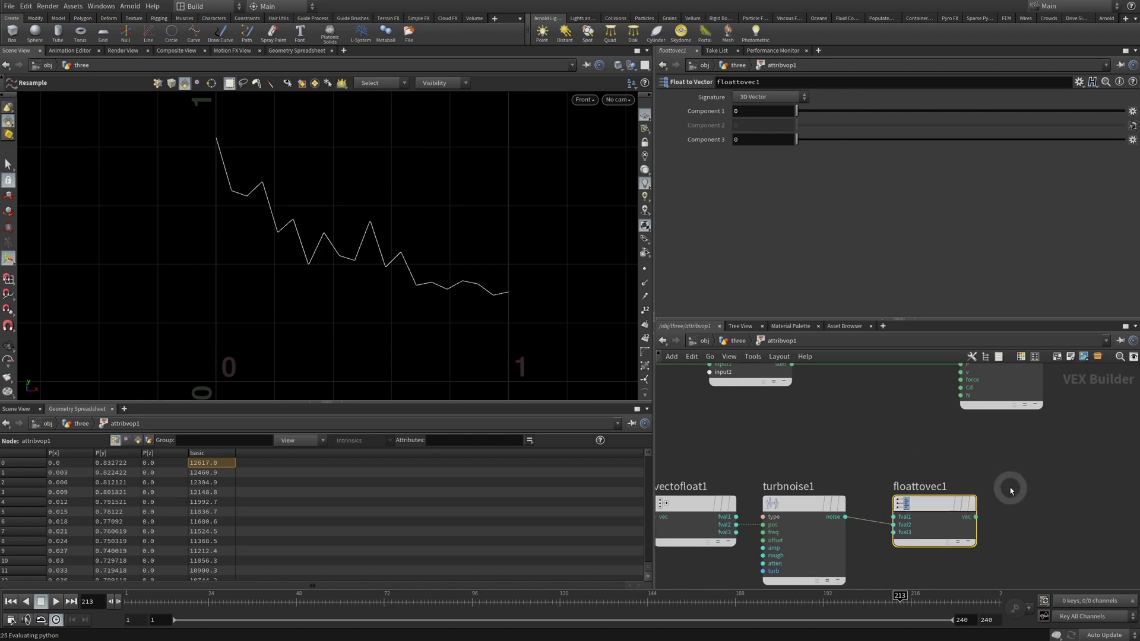
scroll(1011, 486, "down", 2)
left_click(988, 508)
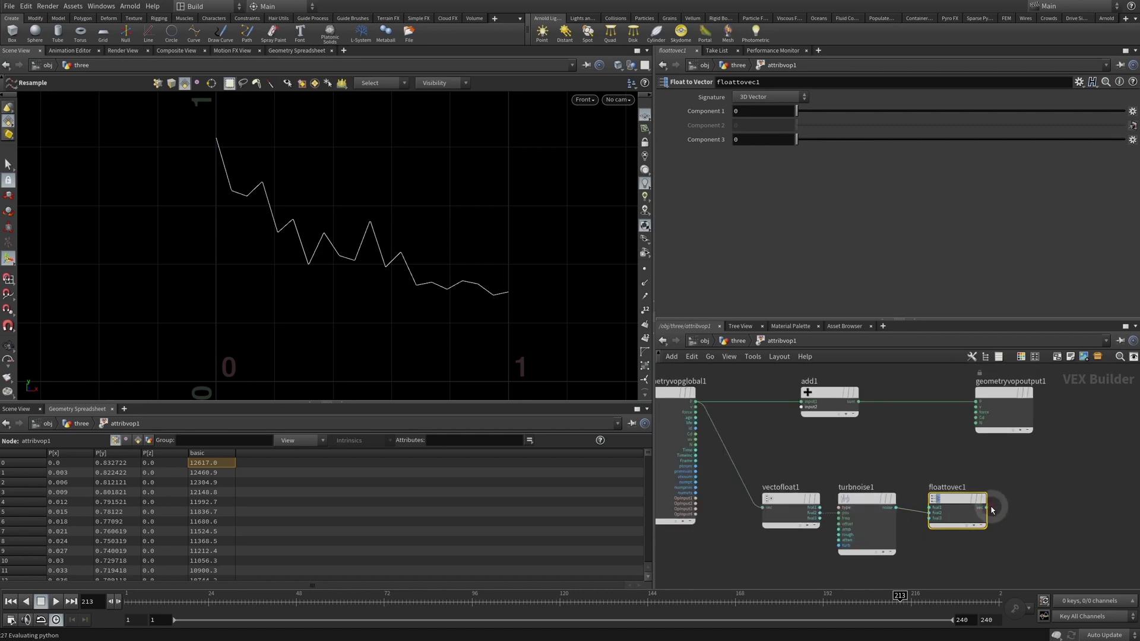
left_click(783, 413)
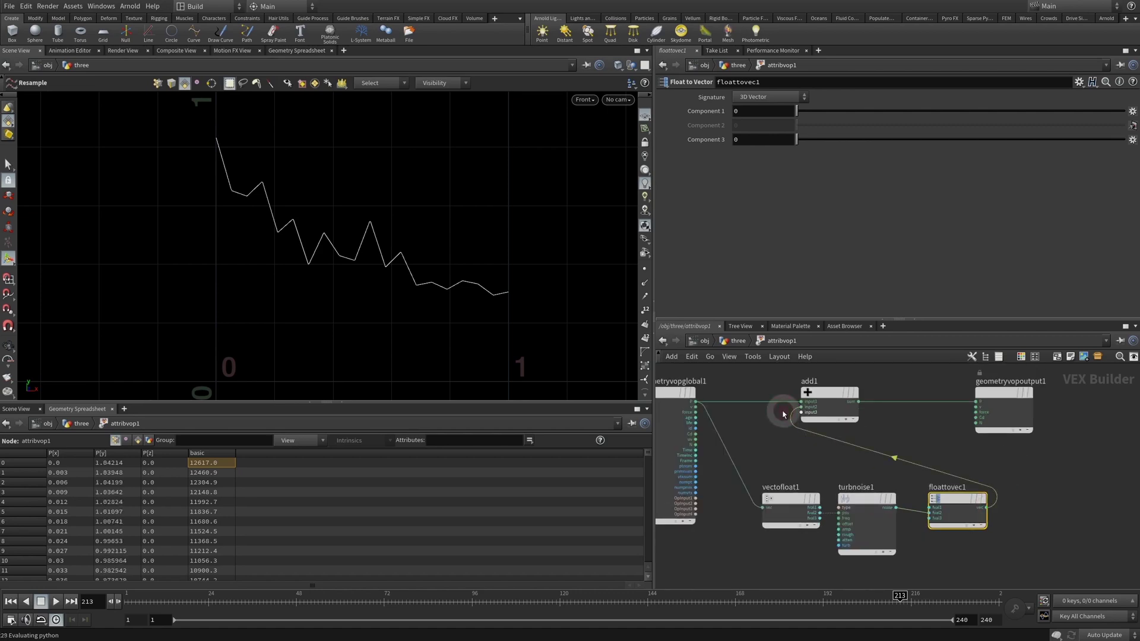
left_click(739, 341)
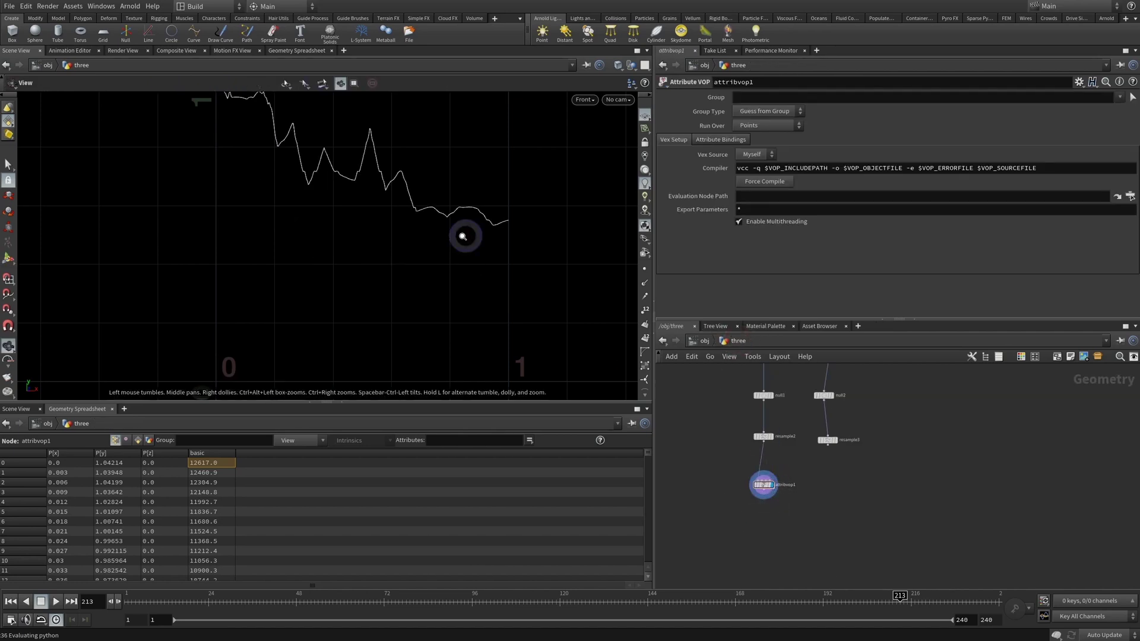
scroll(460, 236, "down", 3)
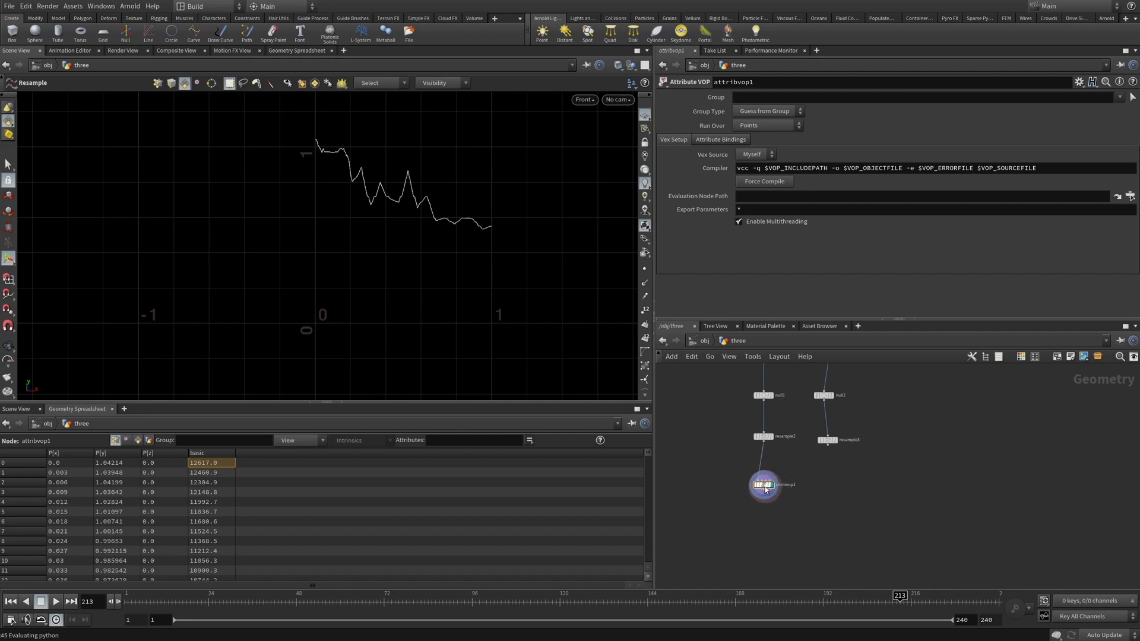
- Reopen attribvop1 and set the Turbulent Noise amplitude to 0.05 and its frequency to 8 on all axes
double_click(766, 485)
left_click_drag(894, 472, 878, 551)
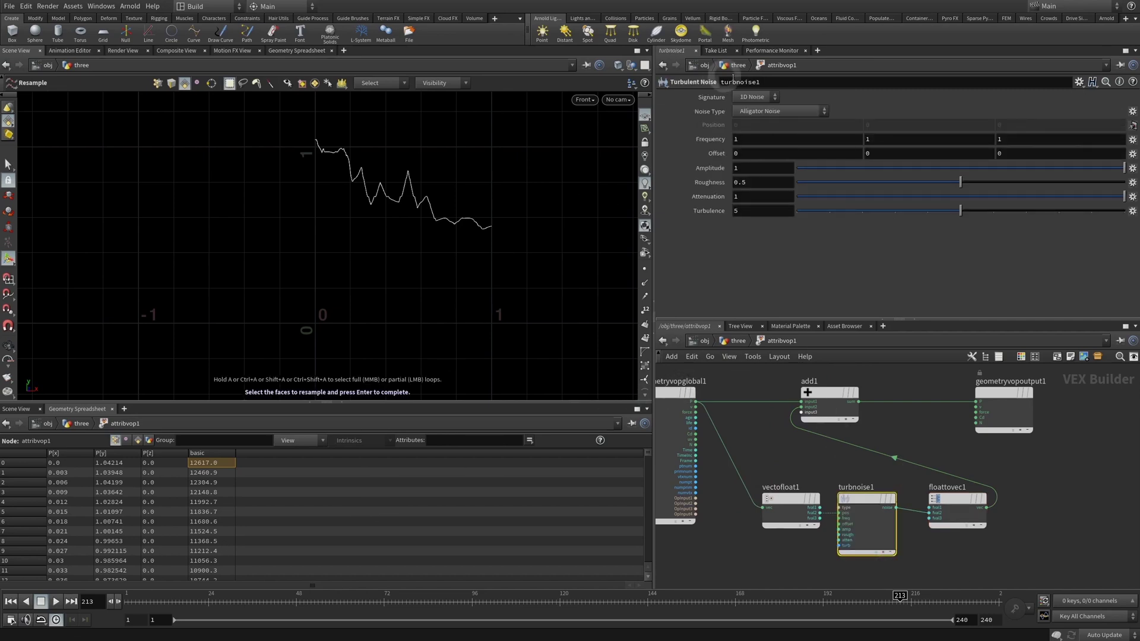
left_click_drag(1104, 173, 965, 168)
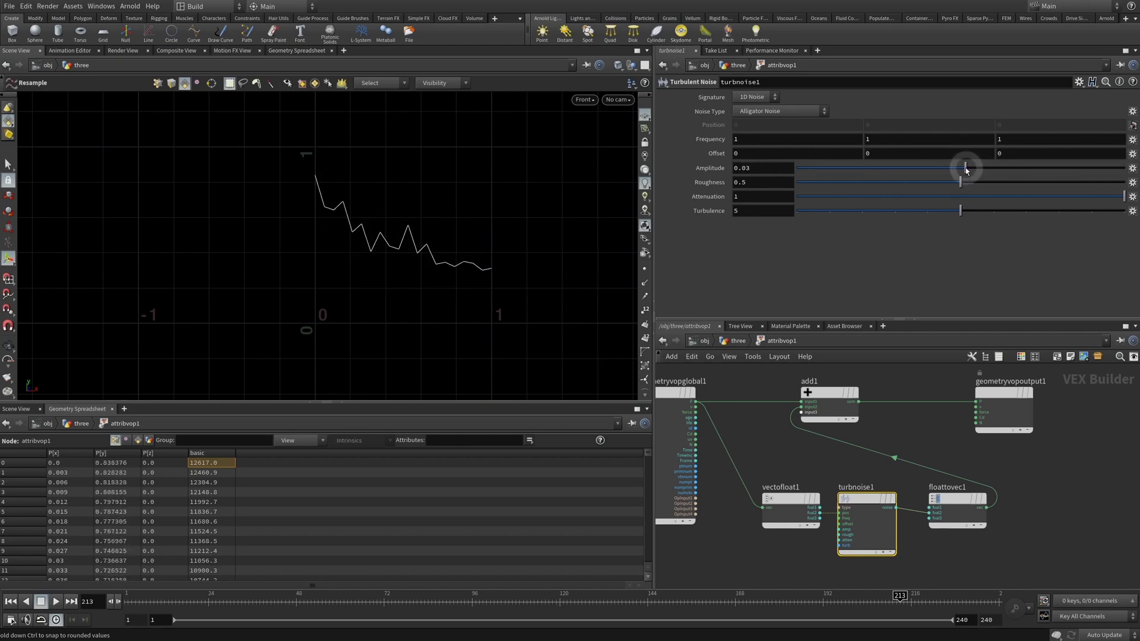
double_click(772, 165)
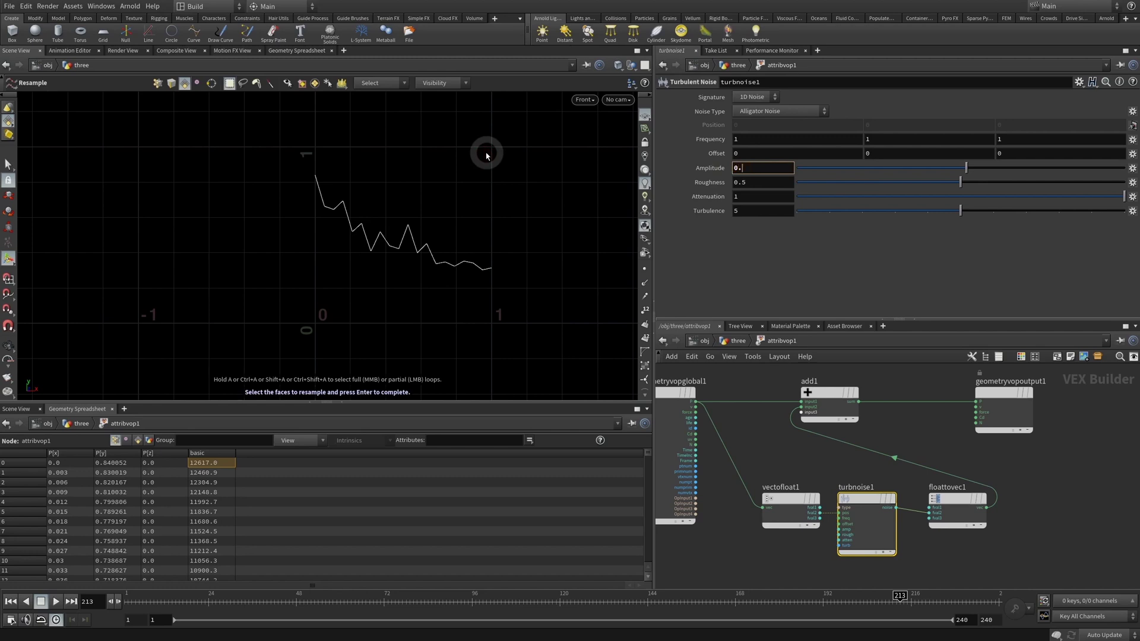
type("0.05")
key("Return")
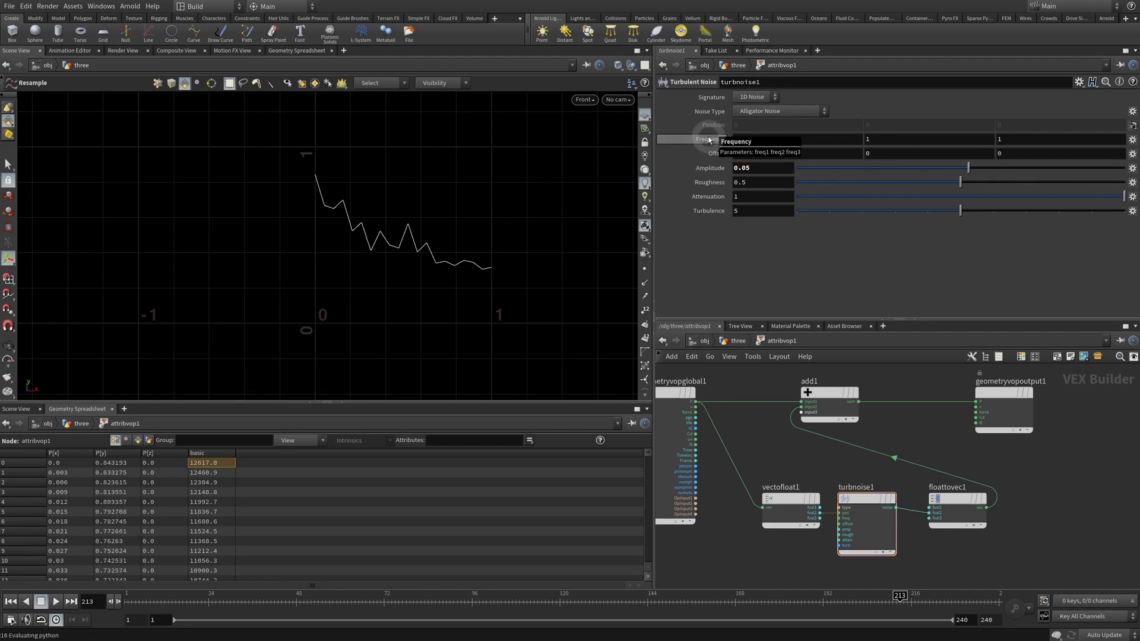
middle_click_drag(708, 139, 1056, 133)
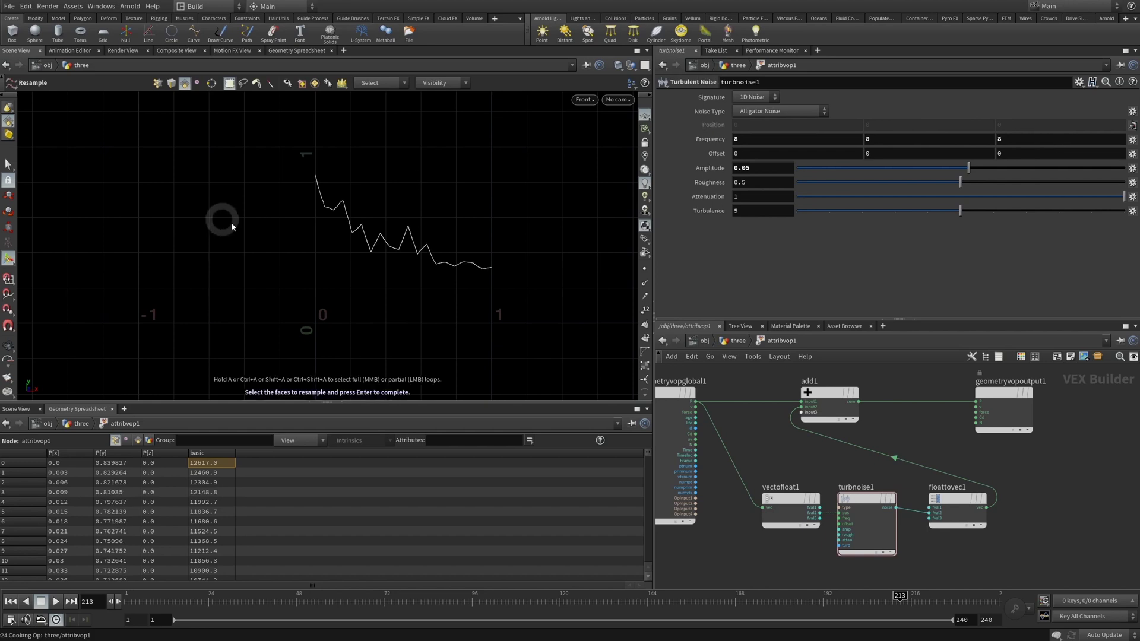
- Adjust the Turbulent Noise frequency to 7.94 on all axes and its amplitude to about 0.082
right_click_drag(222, 219, 580, 214)
middle_click_drag(580, 214, 318, 208)
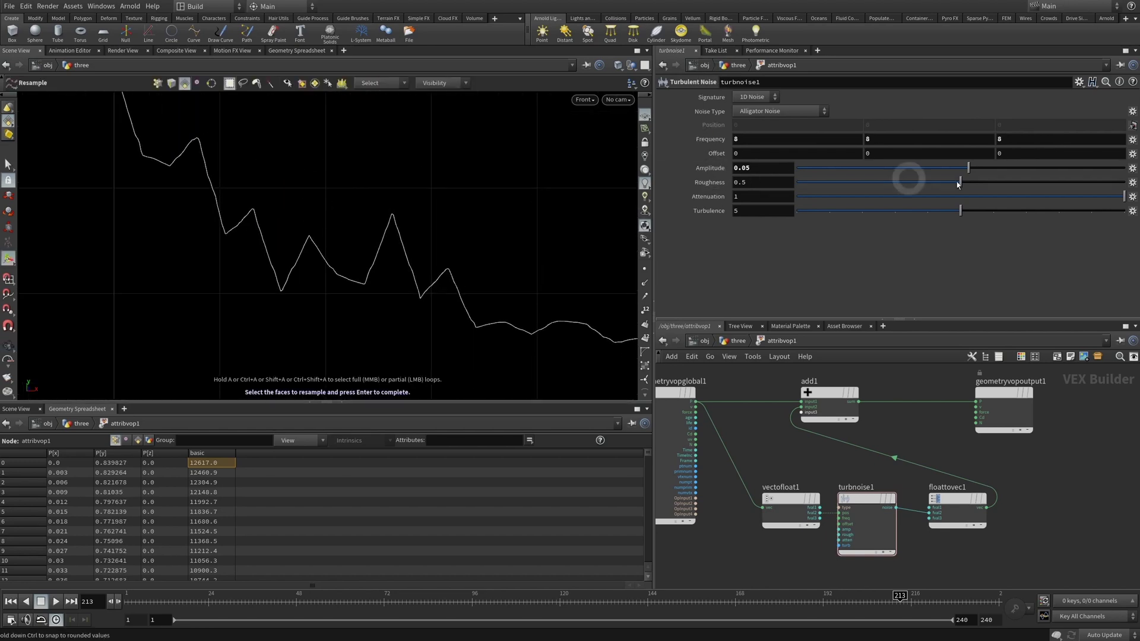
left_click_drag(970, 169, 986, 169)
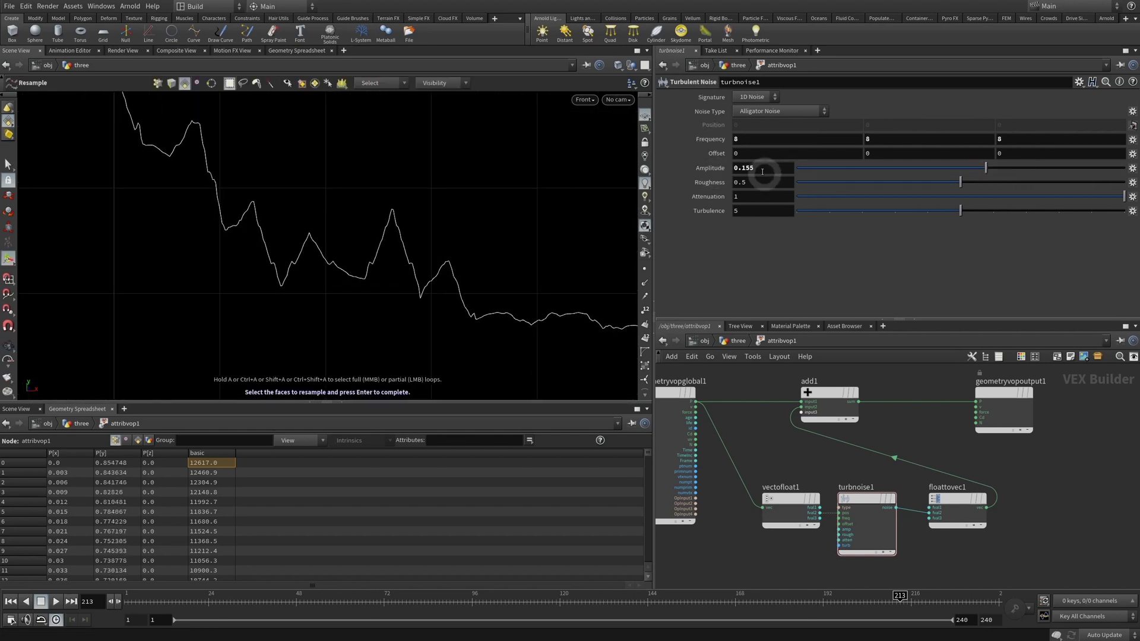
middle_click_drag(721, 139, 690, 156)
scroll(510, 187, "down", 4)
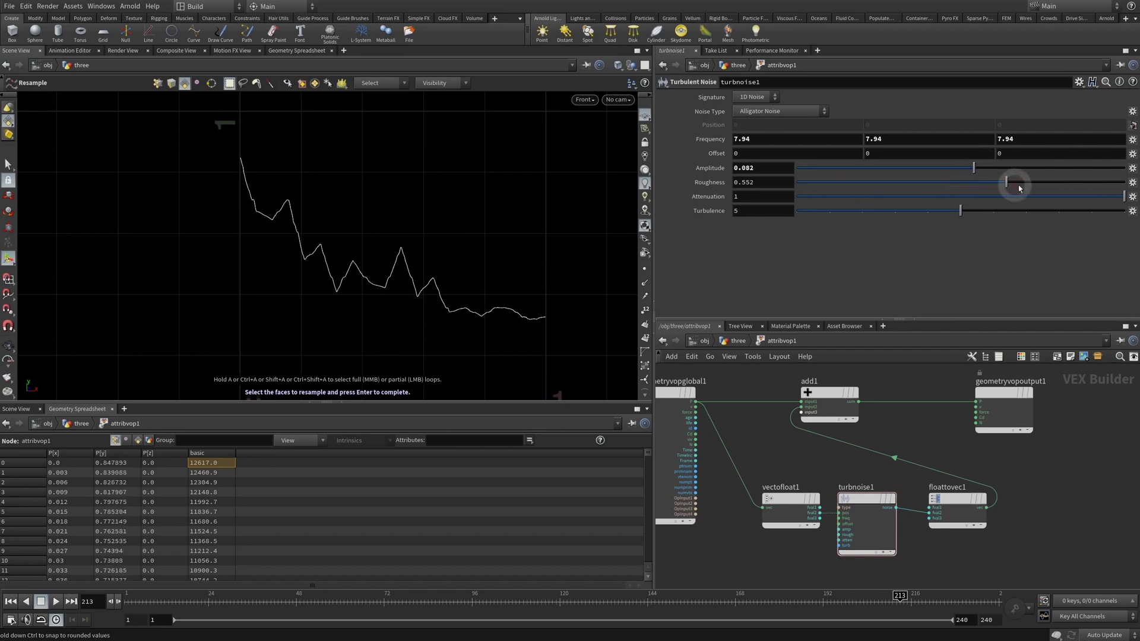
- Set the Turbulent Noise amplitude to 0.03 and raise its roughness to about 0.977
left_click_drag(1019, 188, 1089, 191)
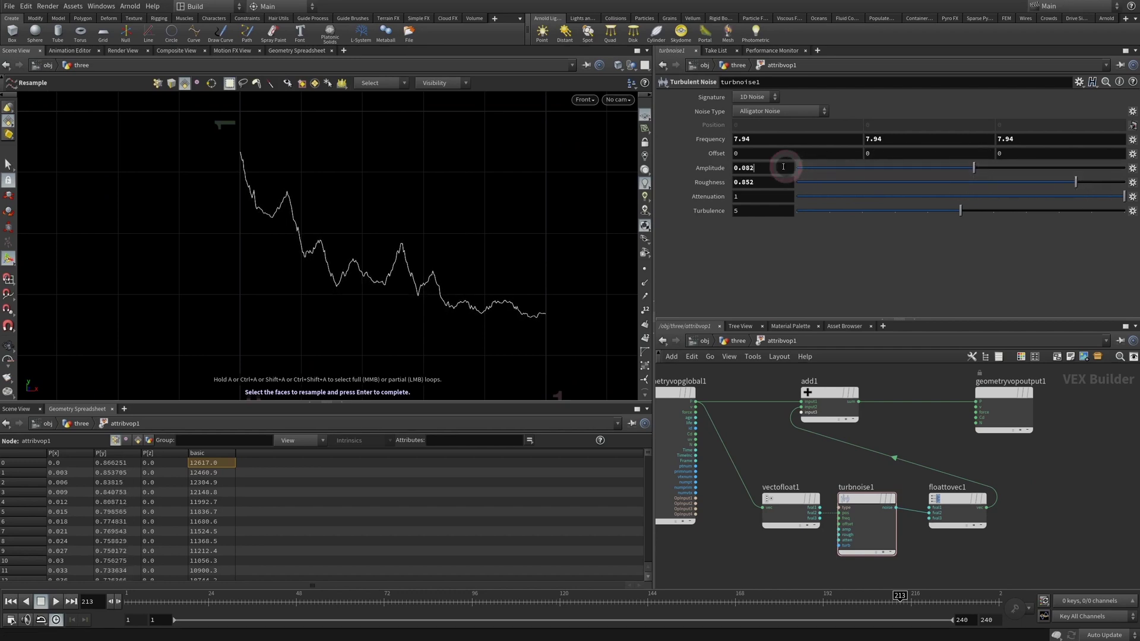
key("Return")
type("0.03")
key("Return")
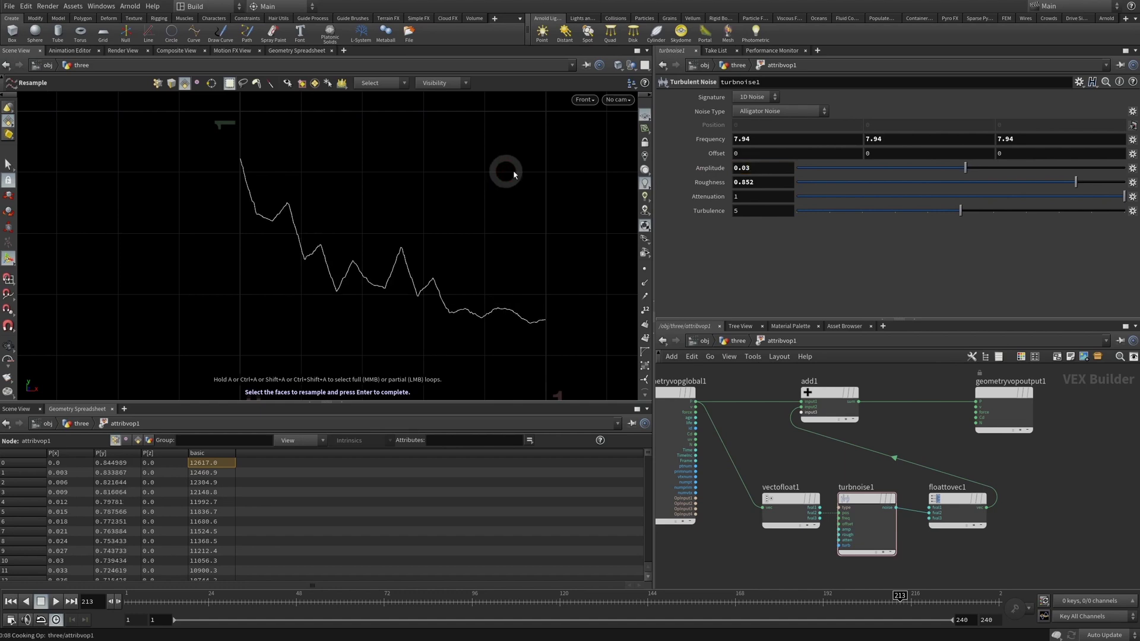
left_click_drag(1075, 183, 1127, 190)
left_click_drag(1124, 183, 1119, 184)
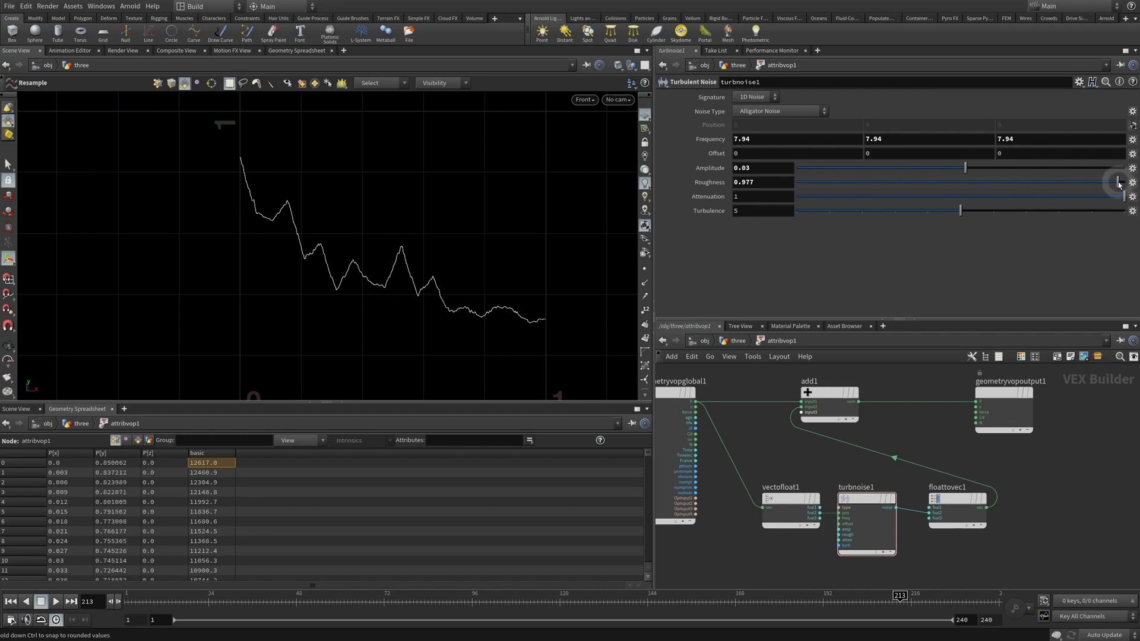
- Return to the geometry network and compare the curve before and after noise by displaying resample2, then attribvop1
left_click(735, 341)
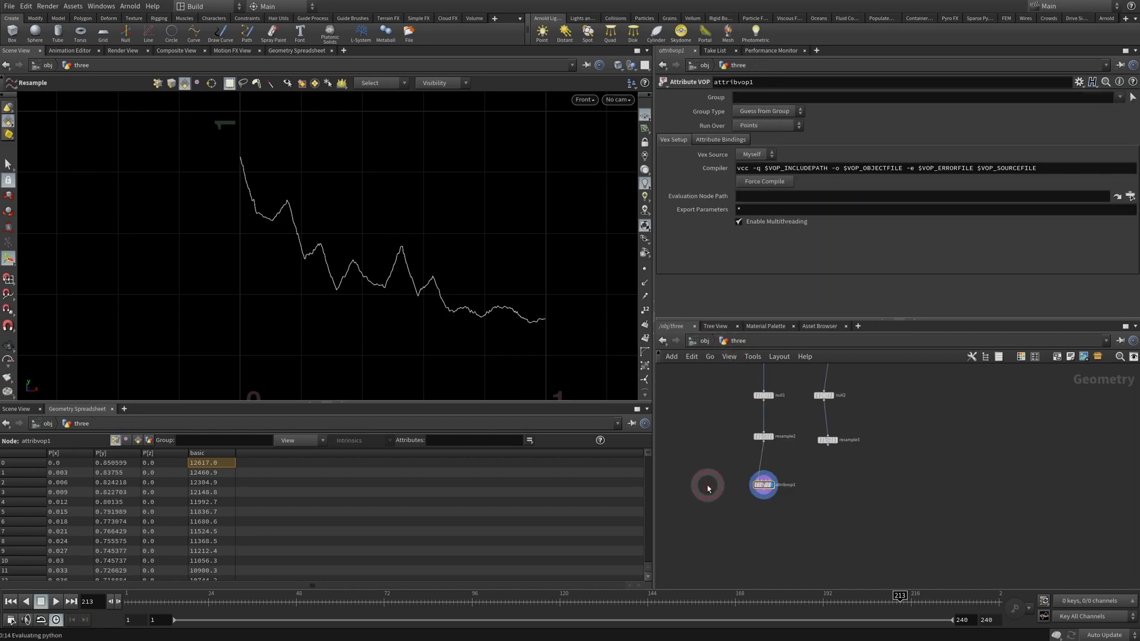
left_click(771, 443)
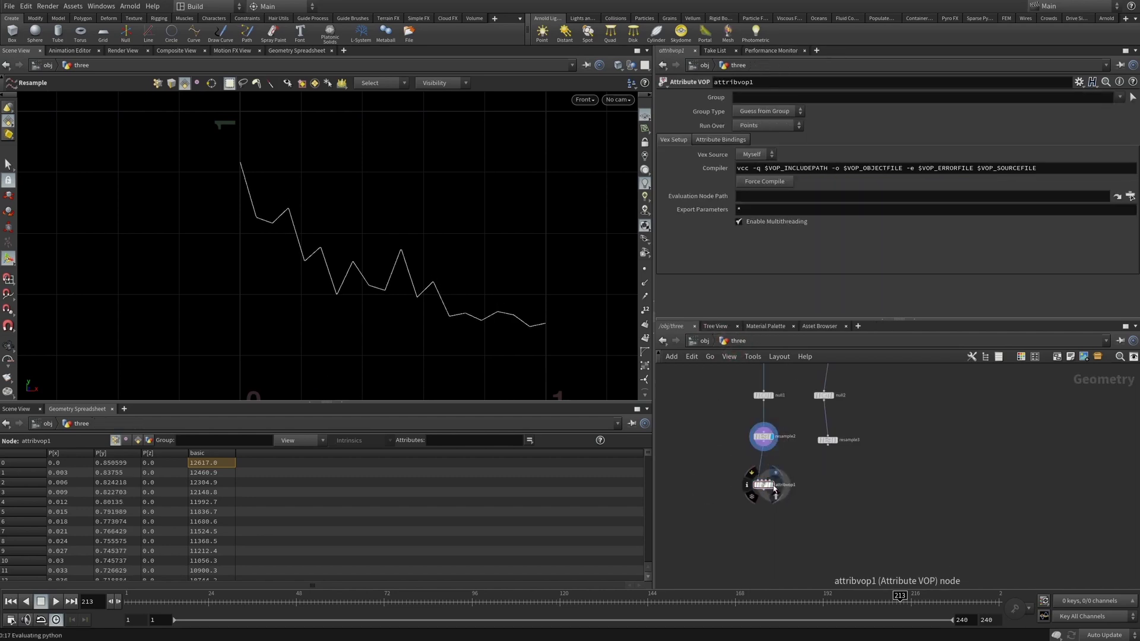
left_click(773, 488)
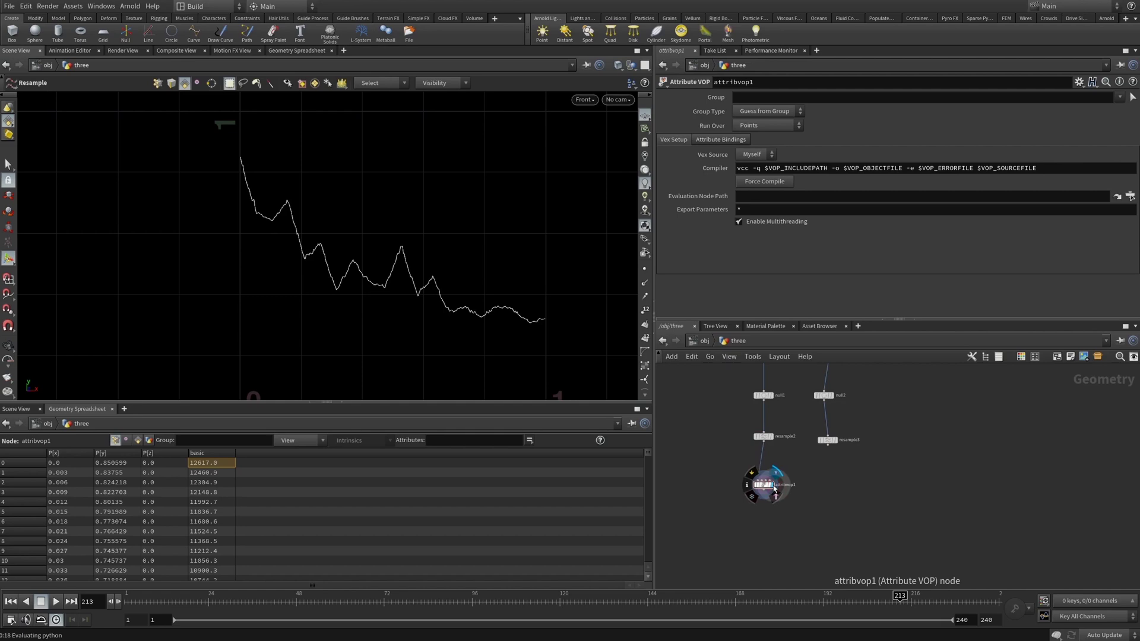
- Duplicate attribvop1 below resample3 with resample3 as its input, display the copy and template attribvop1
left_click(768, 519)
key("ctrl+c")
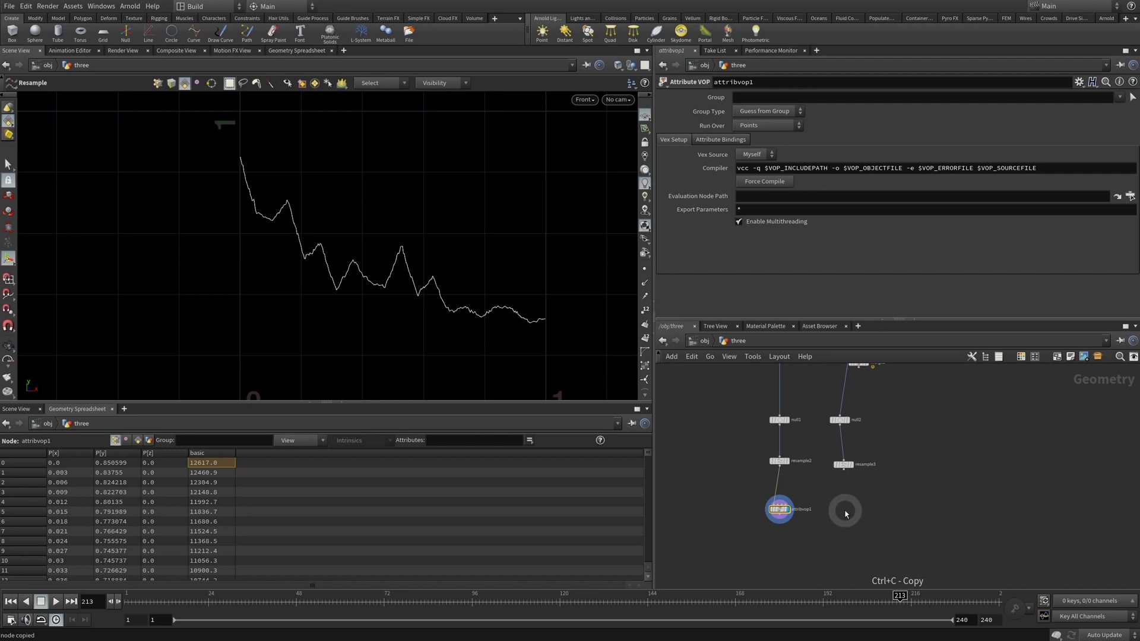
key("ctrl+v")
left_click_drag(809, 485, 843, 470)
right_click_drag(382, 216, 392, 254, "alt")
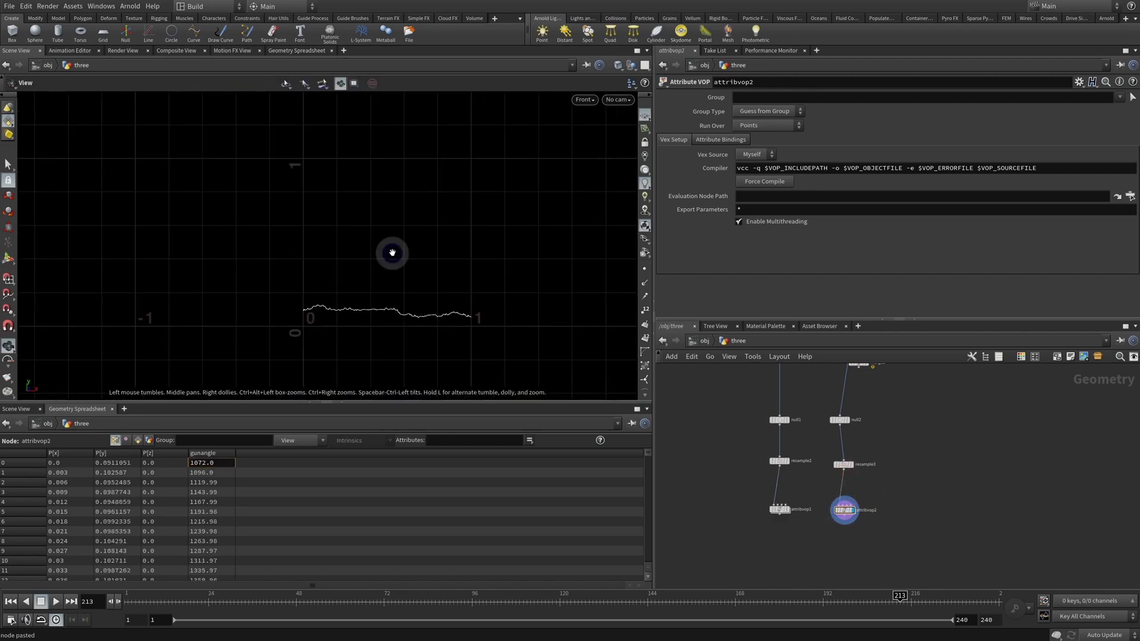
middle_click_drag(392, 253, 372, 267, "alt")
right_click_drag(372, 267, 467, 264, "alt")
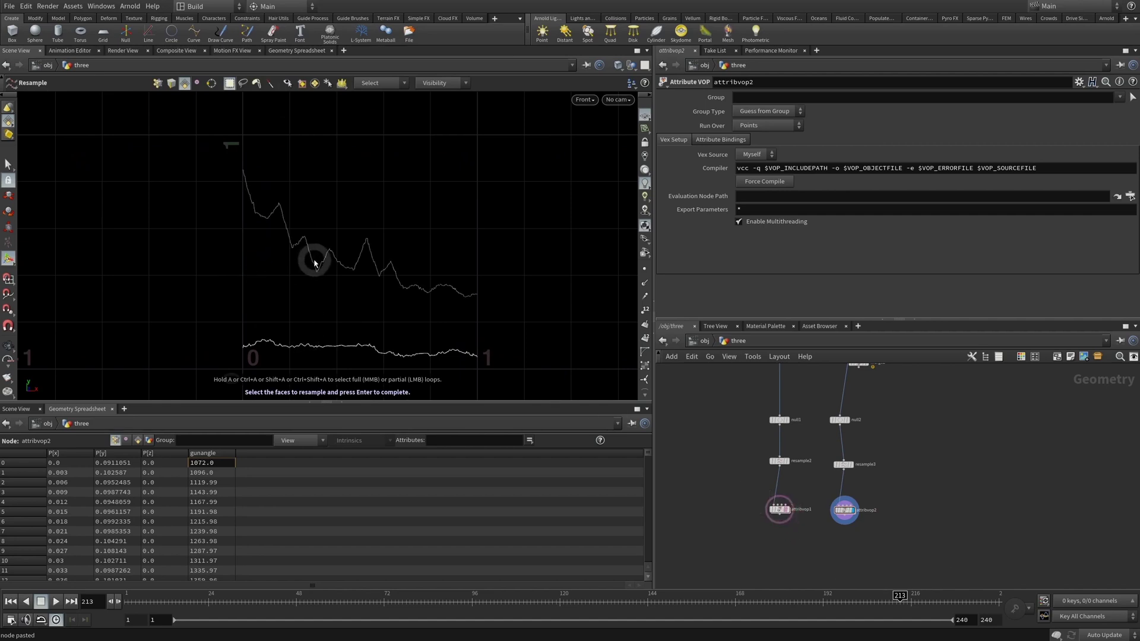
- Compare the attribwrangle3 total curve with the two noisy curves, then restore the display of attribvop2
scroll(940, 495, "down", 10)
scroll(922, 482, "up", 8)
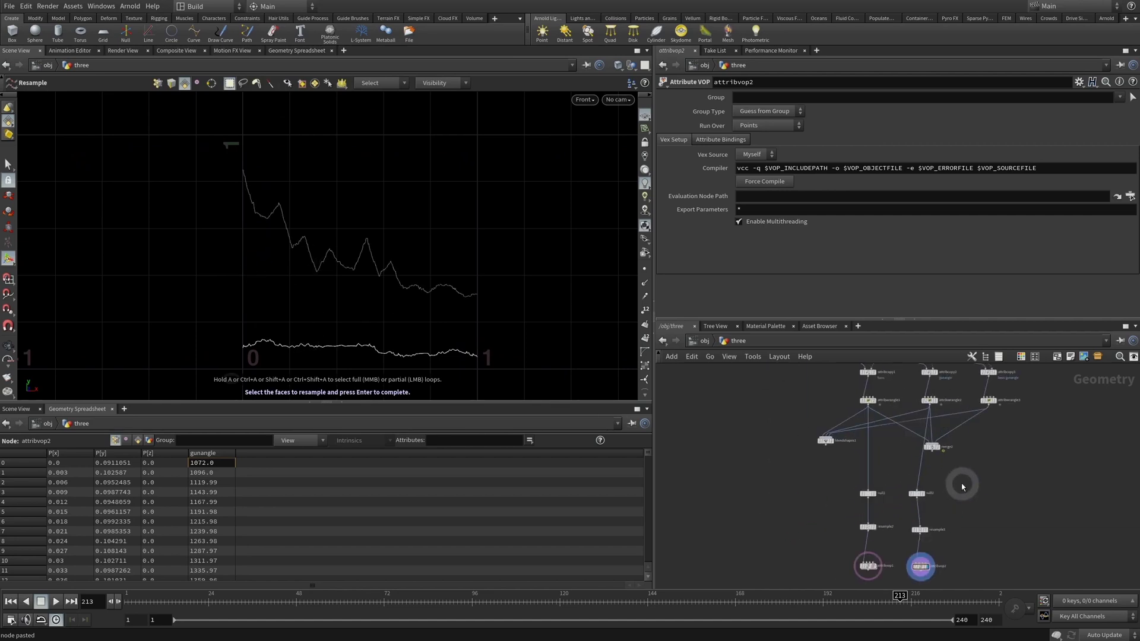
middle_click_drag(961, 484, 866, 488)
left_click(828, 495)
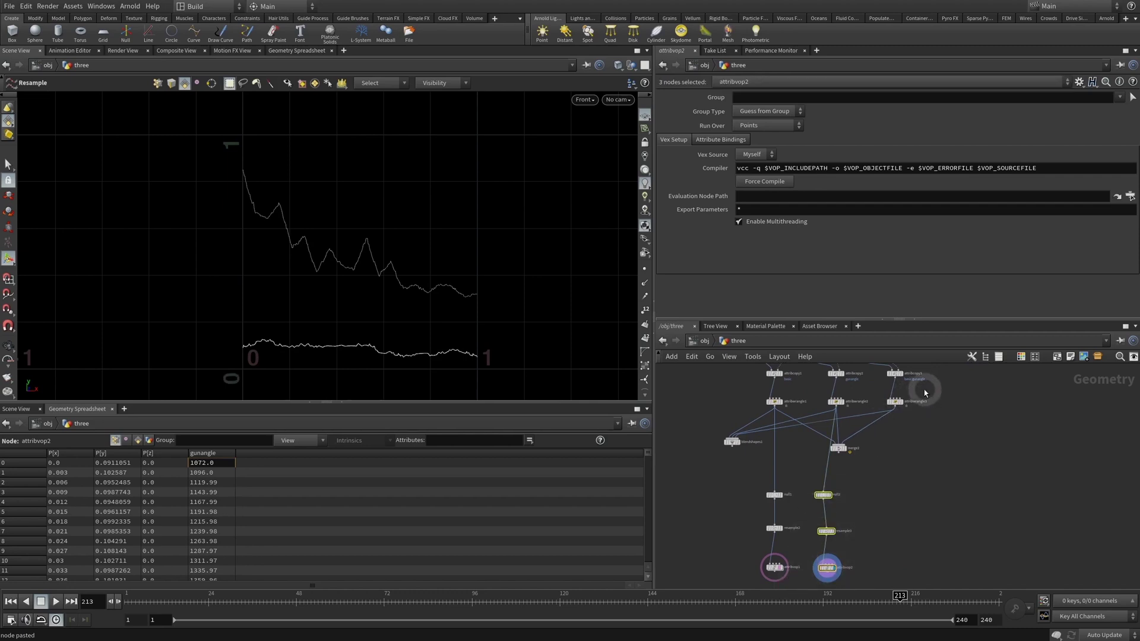
left_click(895, 402)
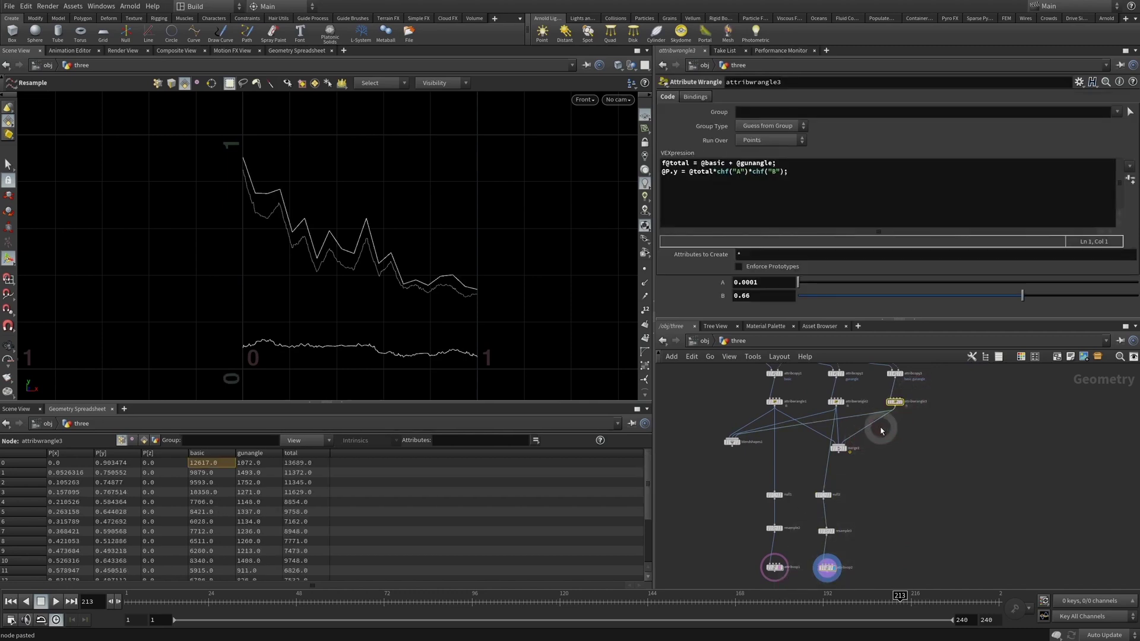
left_click(884, 508)
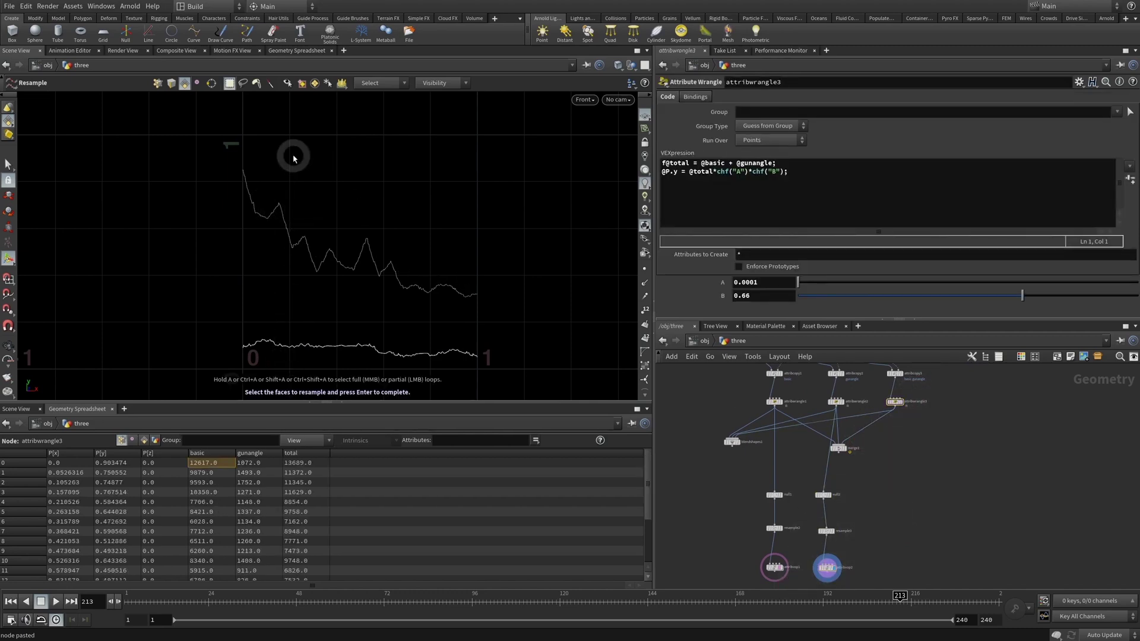
left_click(902, 402)
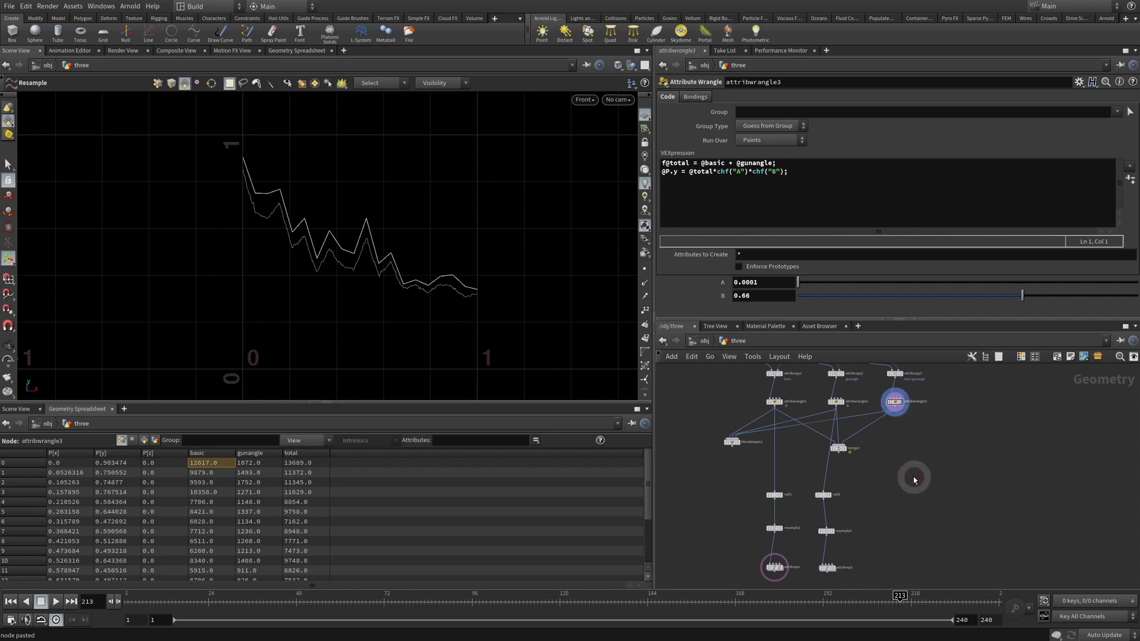
scroll(927, 487, "down", 3)
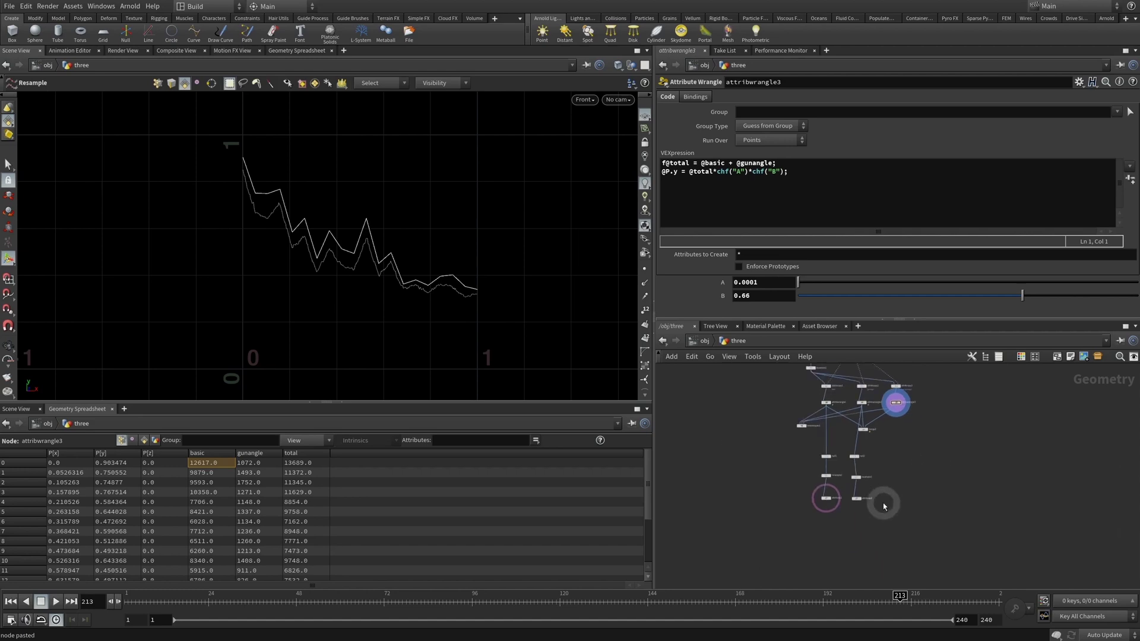
left_click_drag(888, 490, 809, 518)
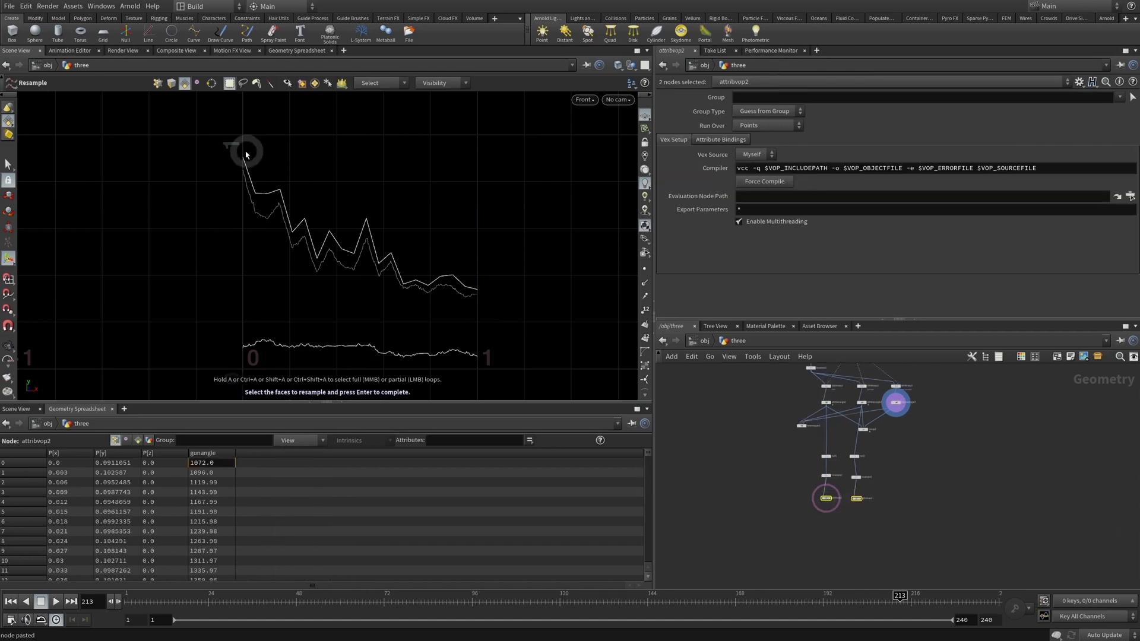
scroll(931, 469, "up", 3)
key("ctrl+z")
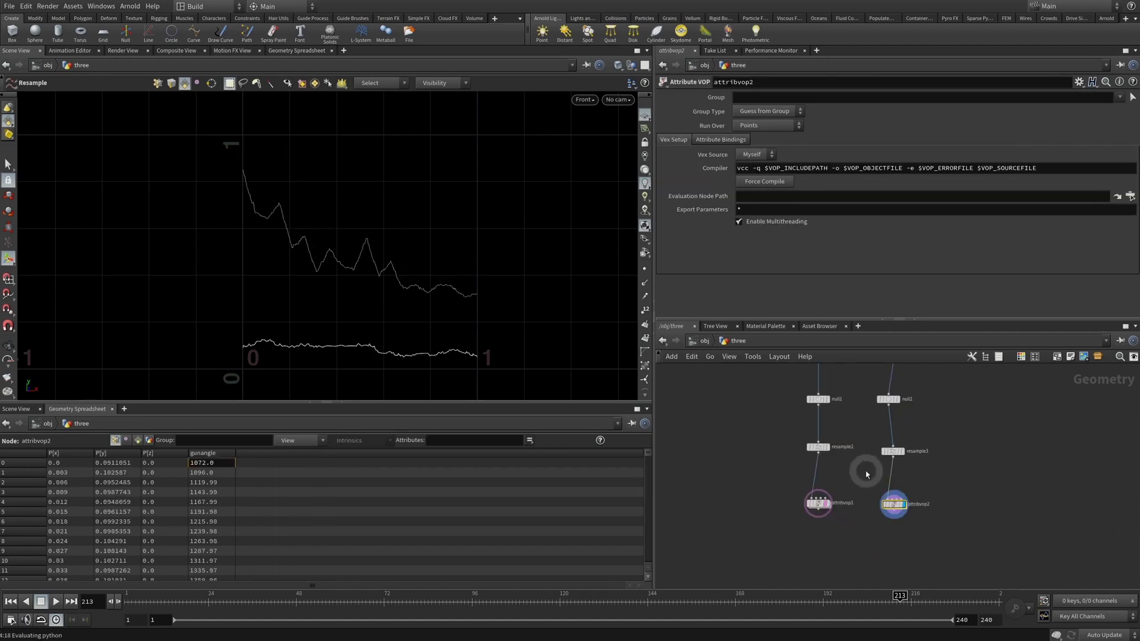
- Make attribvop1 the displayed node and template attribvop2
left_click_drag(939, 484, 840, 566)
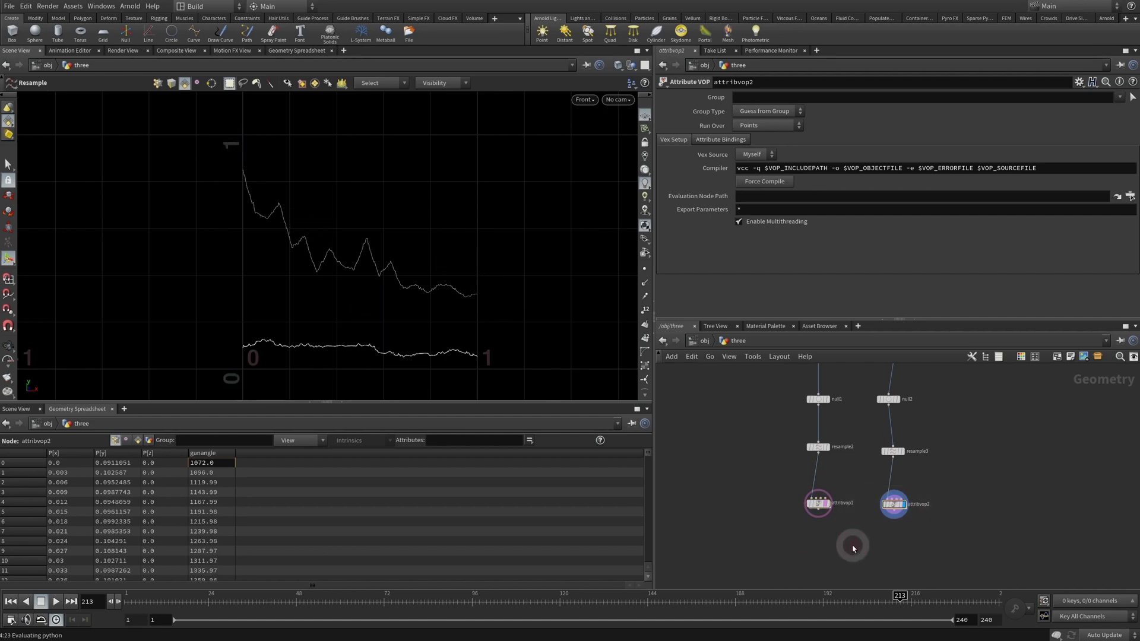
left_click_drag(852, 481, 806, 533)
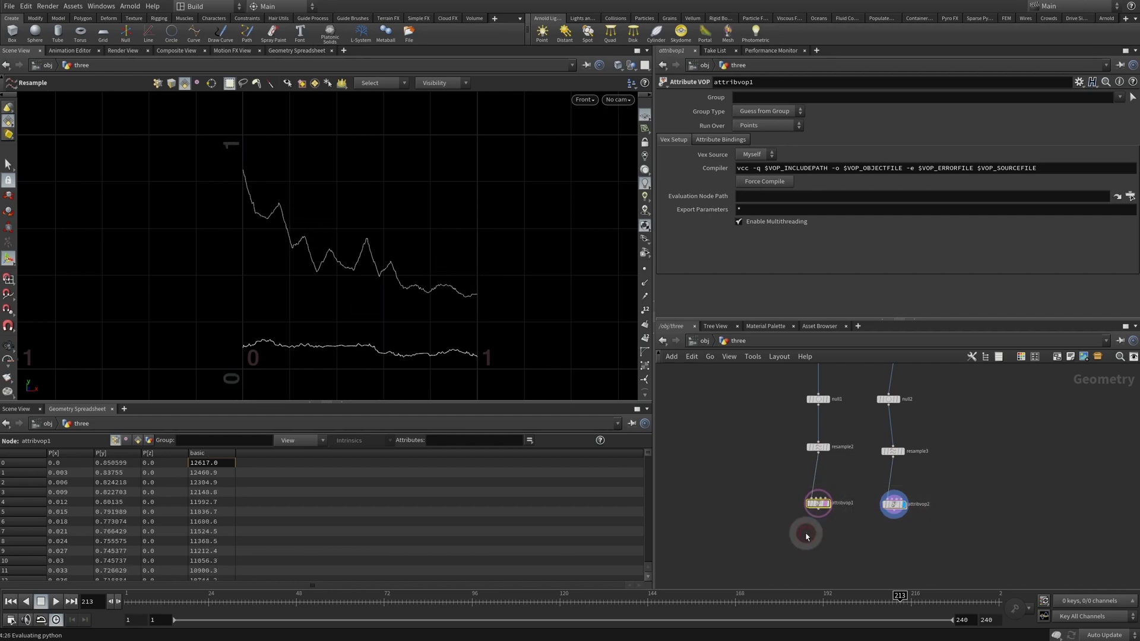
left_click(827, 506)
mouse_move(904, 508)
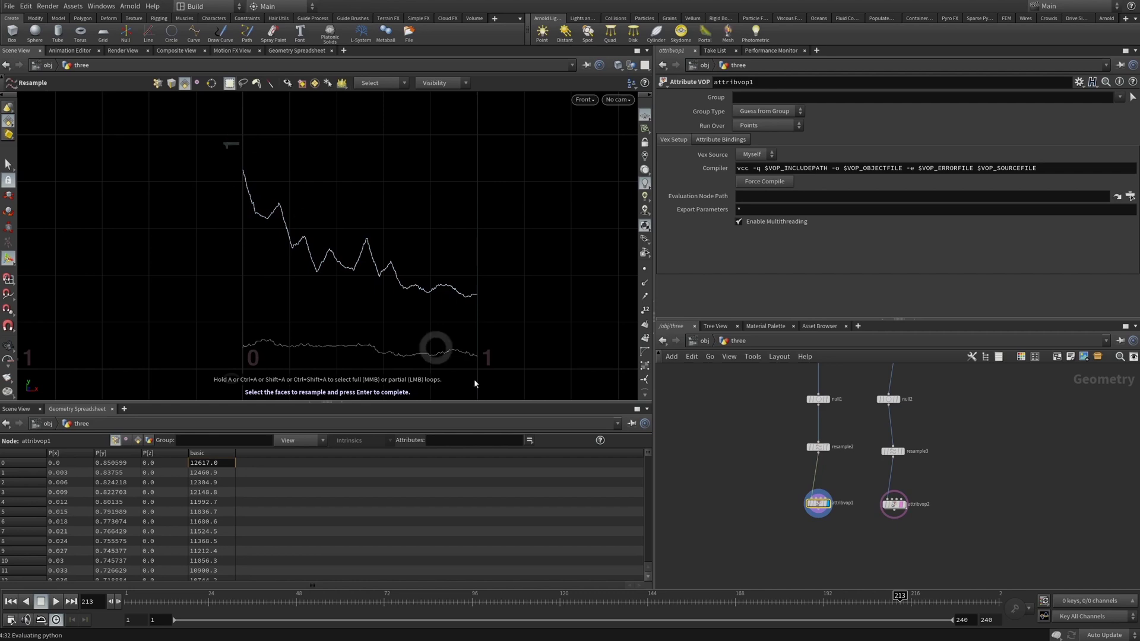
- Add an Attribute Wrangle below attribvop2 and wire attribvop2 into its first input
middle_click_drag(866, 565, 871, 534)
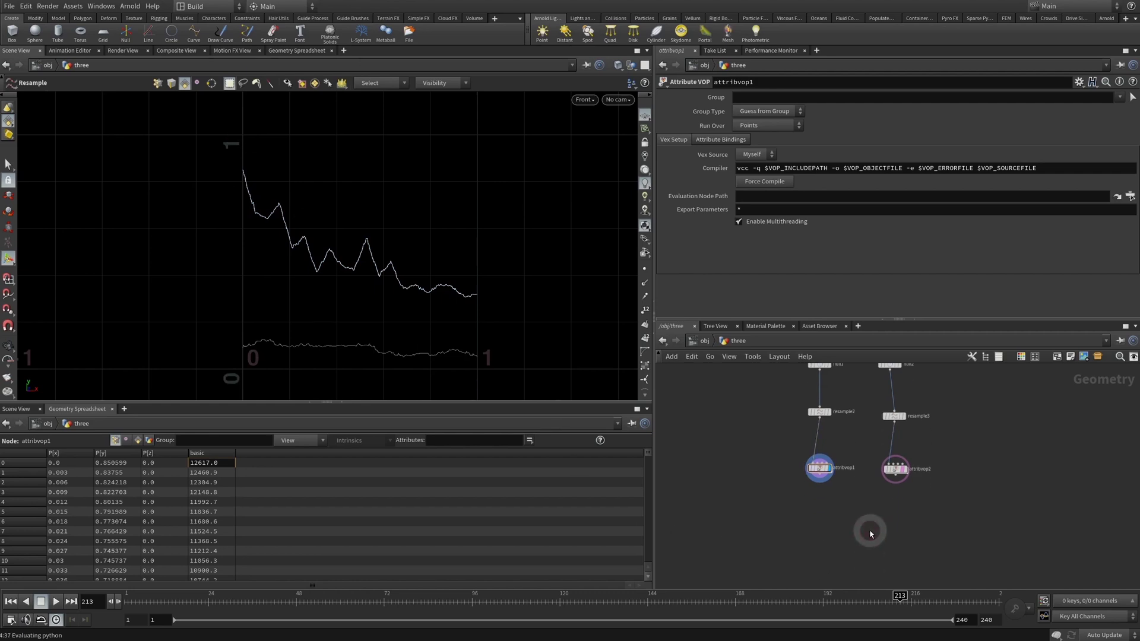
key("Tab")
type("attribv")
key("Return")
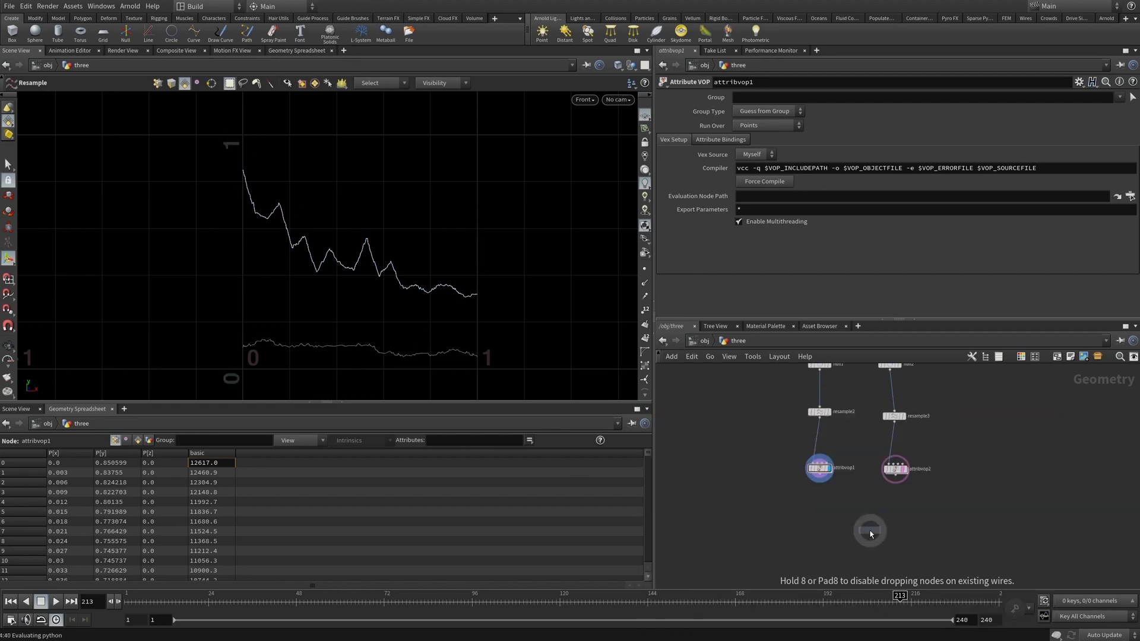
left_click(895, 514)
left_click(897, 469)
left_click(896, 475)
left_click(888, 509)
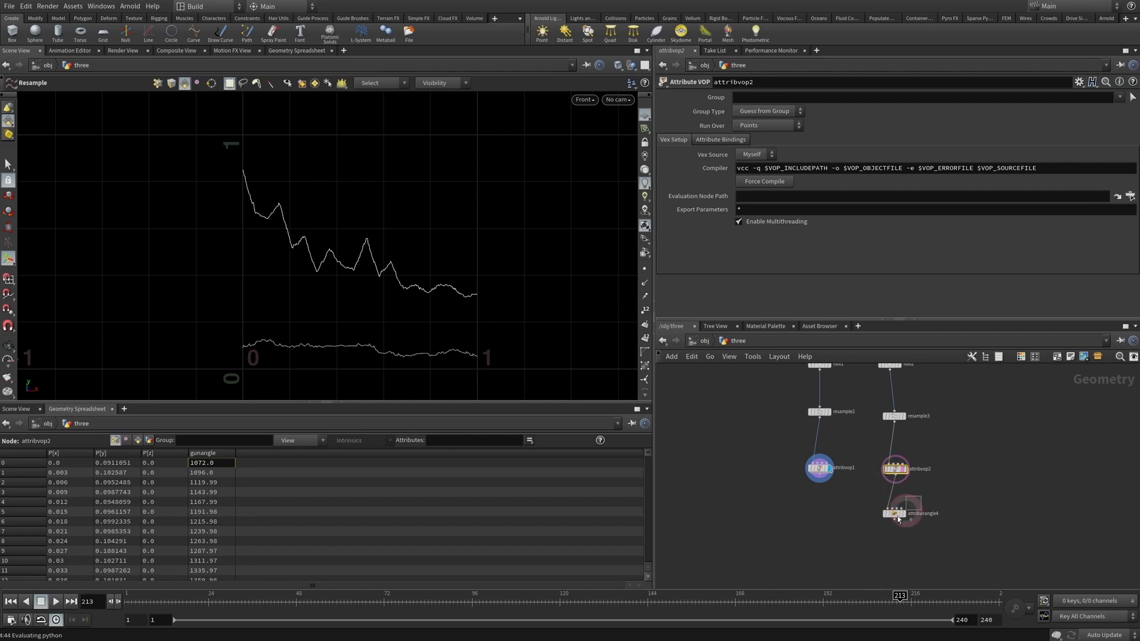
- Display attribwrangle4 and store the curve height in a float attribute with the expression f@K = @P.y;
left_click(895, 514)
left_click(905, 514)
left_click(802, 211)
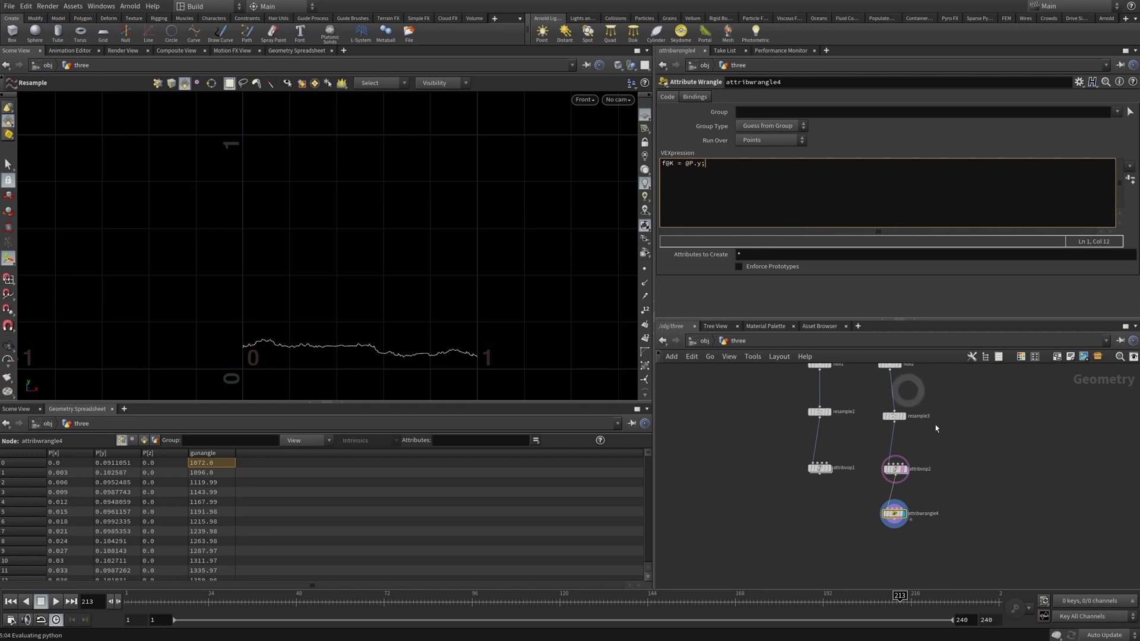
left_click(842, 526)
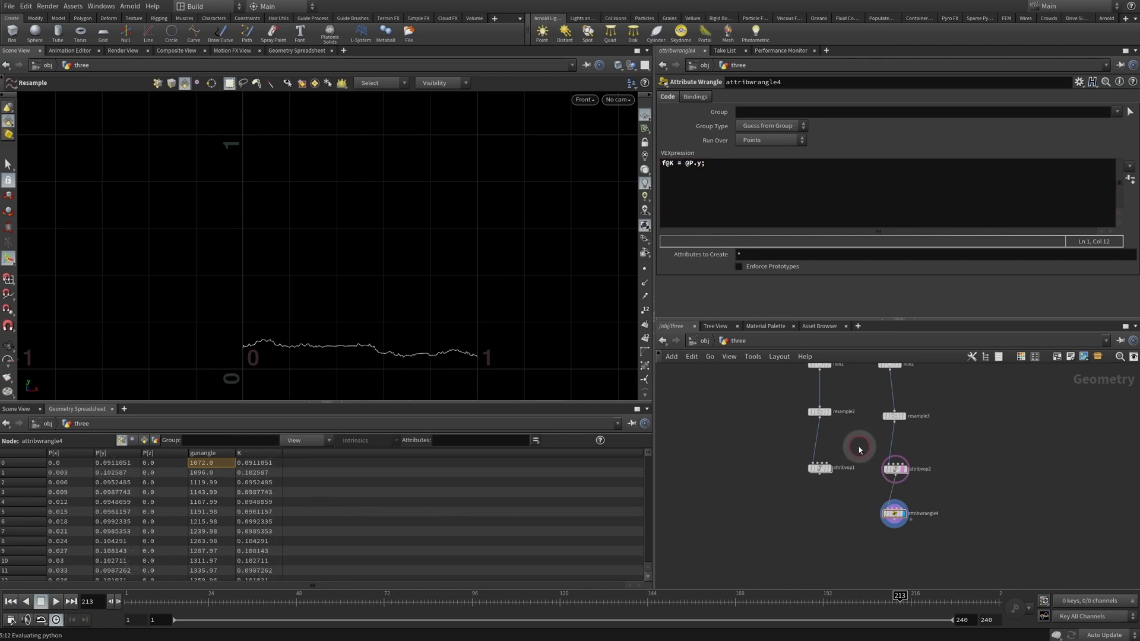
left_click(820, 468)
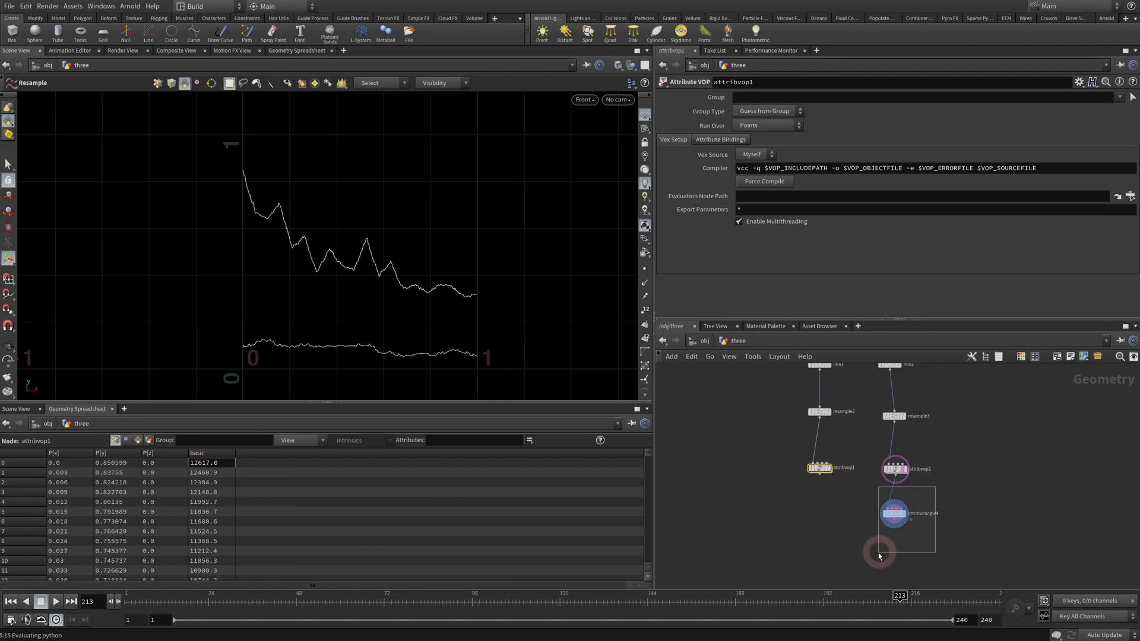
left_click(885, 528)
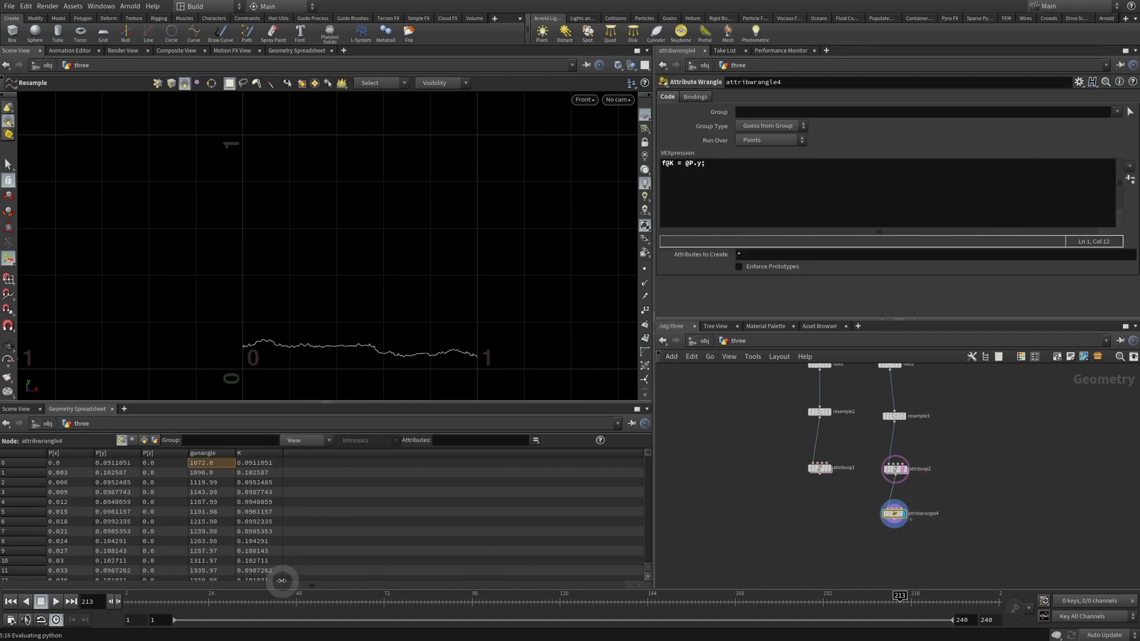
- Add an Attribute Copy node with attribvop1 as its first input and attribwrangle4 as its second
key("Tab")
type("att cop")
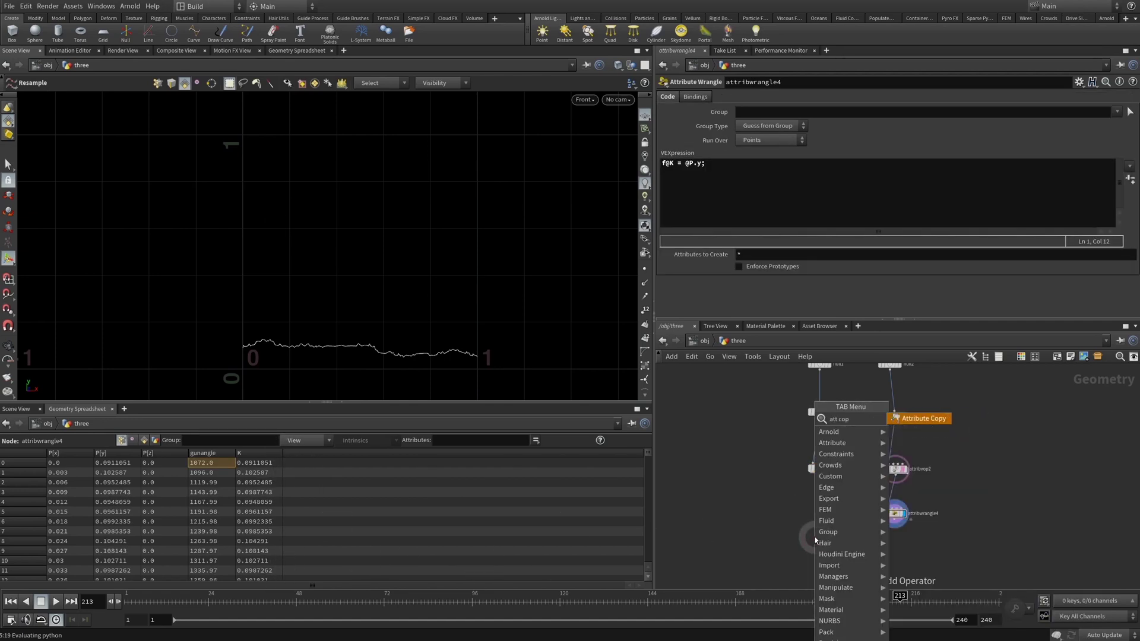
key("Return")
left_click(821, 539)
left_click(820, 475)
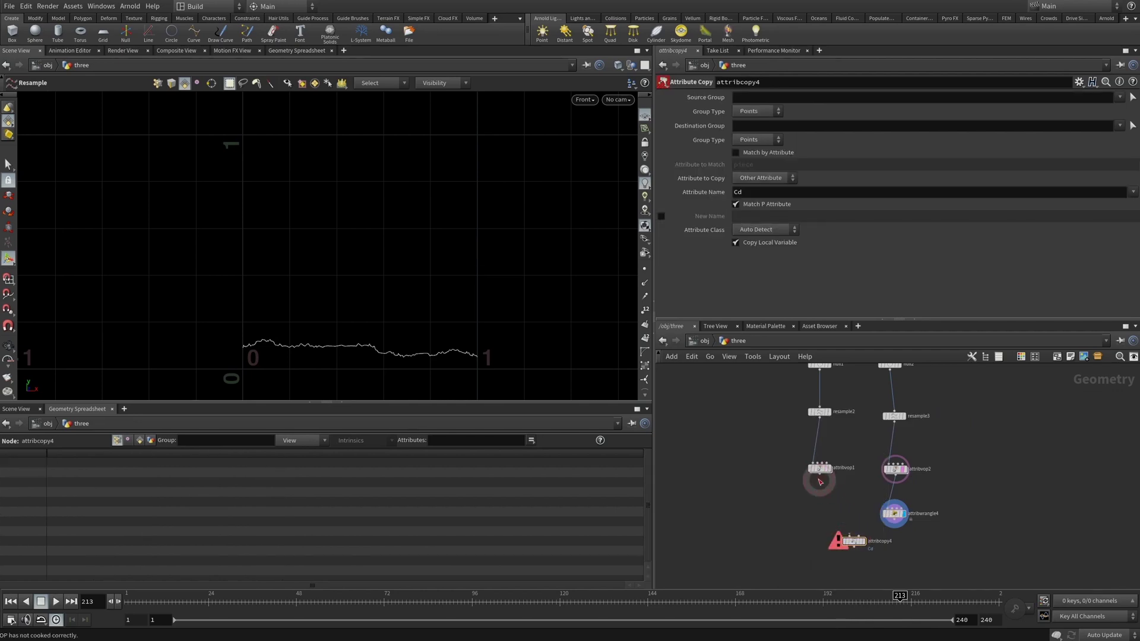
left_click(849, 535)
left_click(894, 525)
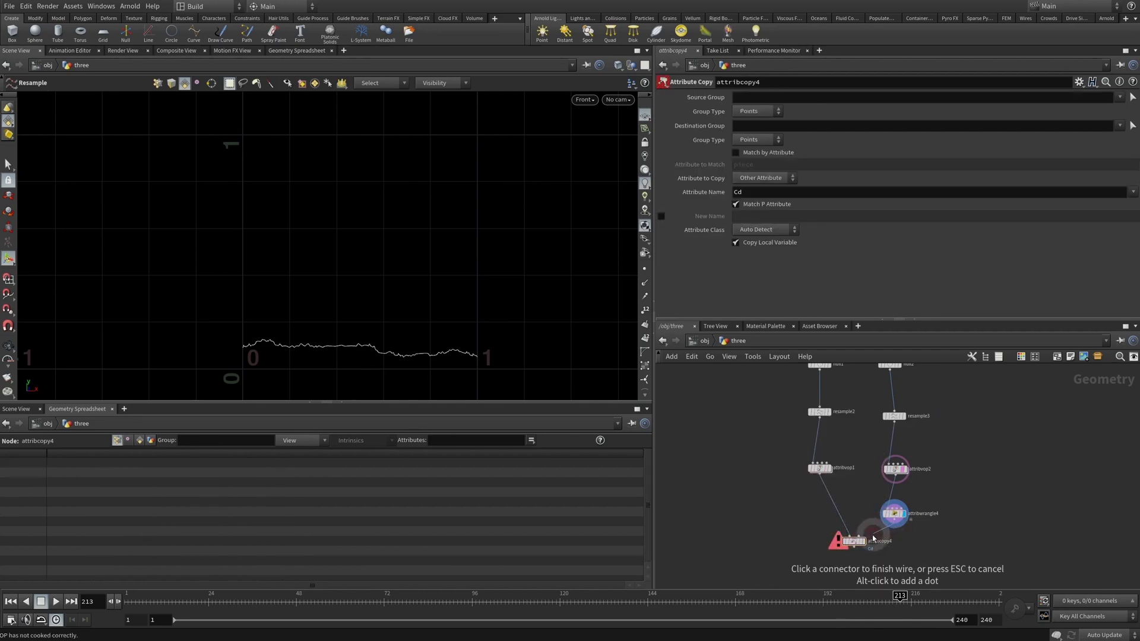
left_click(860, 536)
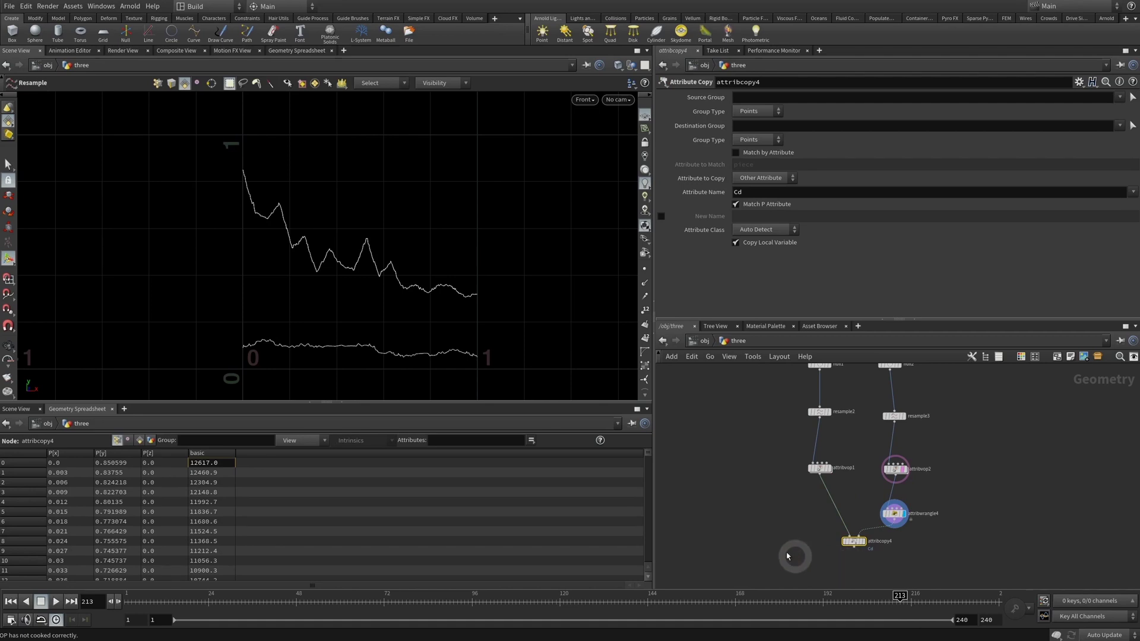
- Set the attribute name to K on the Attribute Copy node
left_click(895, 469)
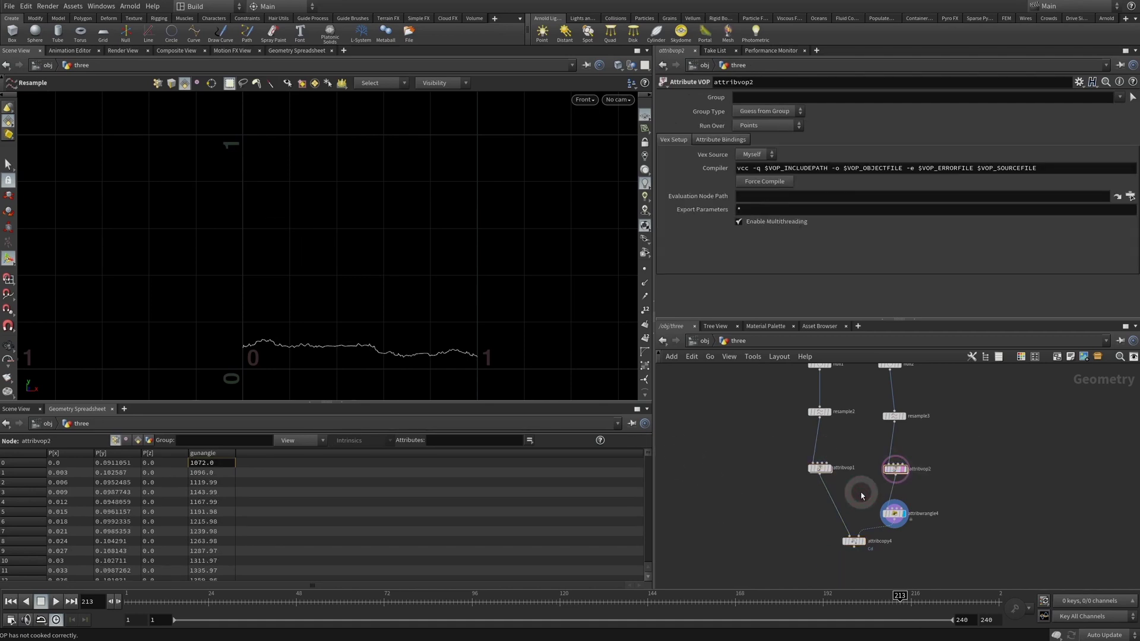
left_click(853, 541)
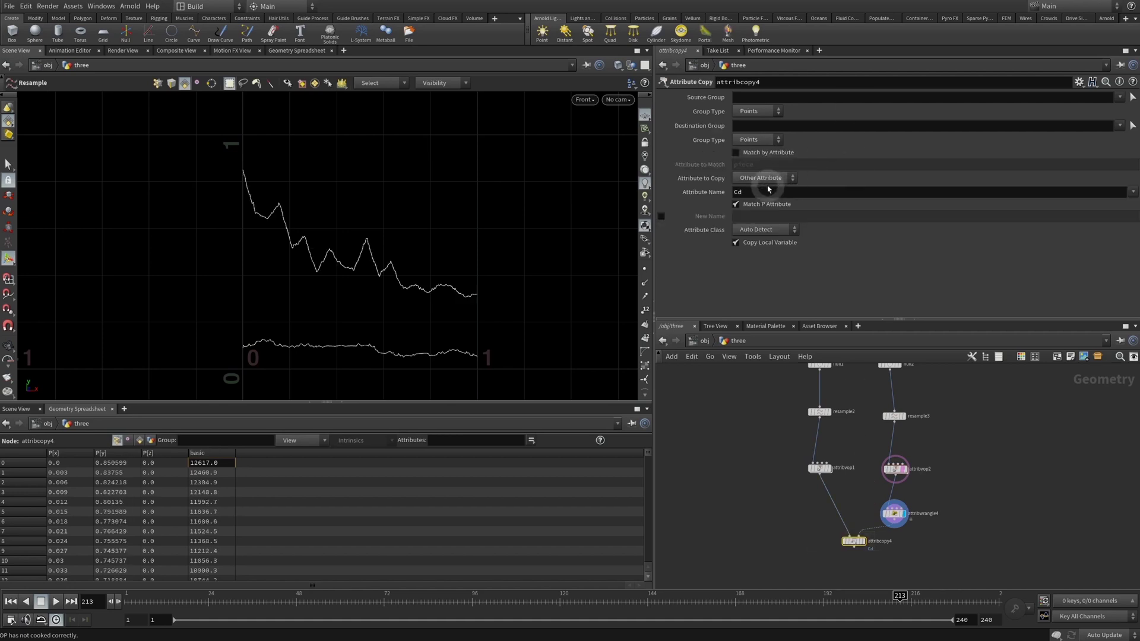
left_click(755, 191)
type("K")
key("Return")
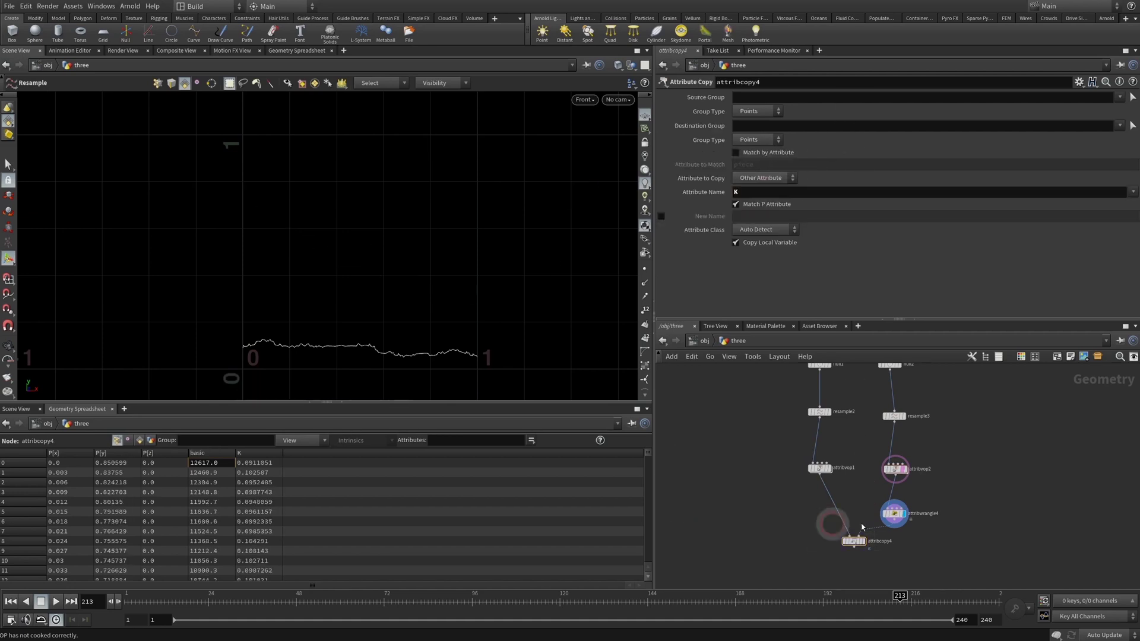
- Compare the spreadsheet attributes of attribwrangle4, attribvop1 and attribcopy4
left_click(893, 513)
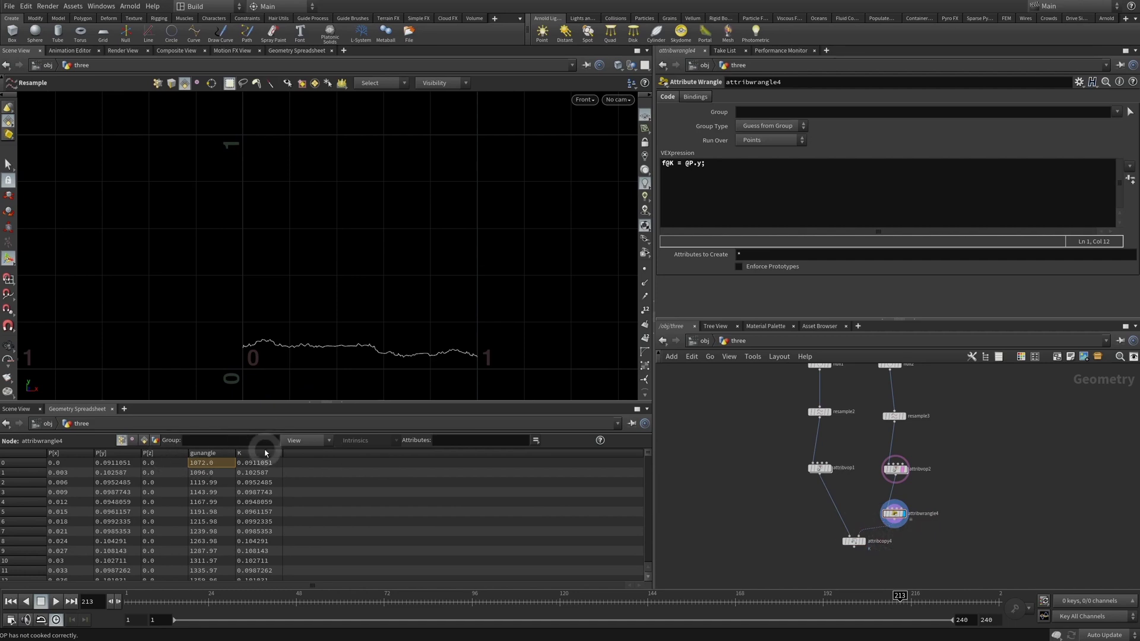
left_click(820, 468)
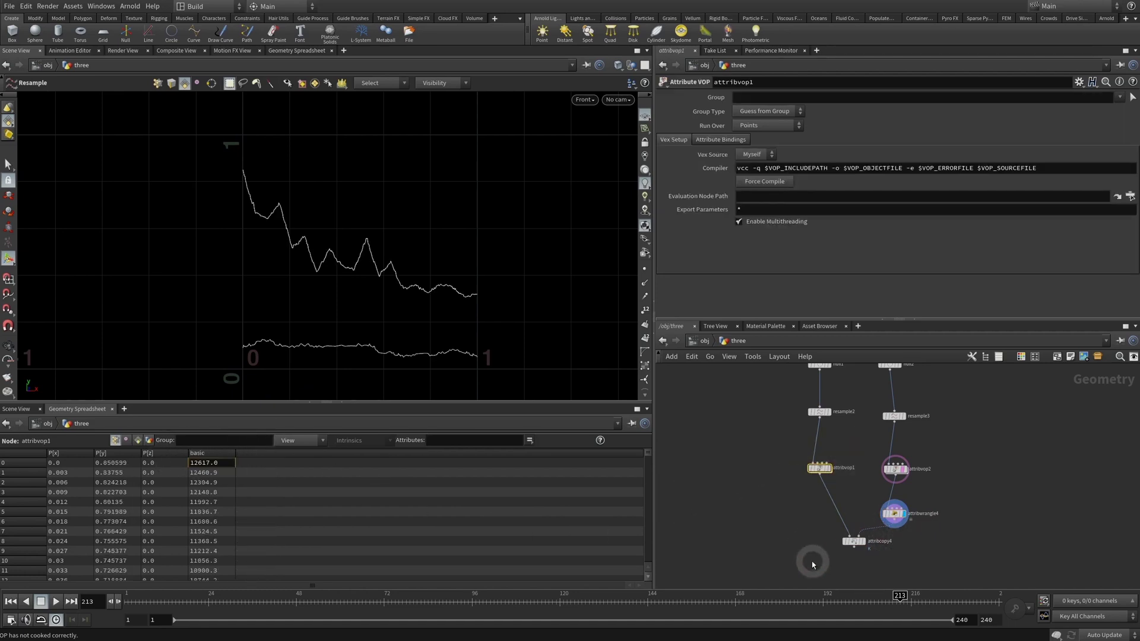
left_click_drag(815, 567, 885, 538)
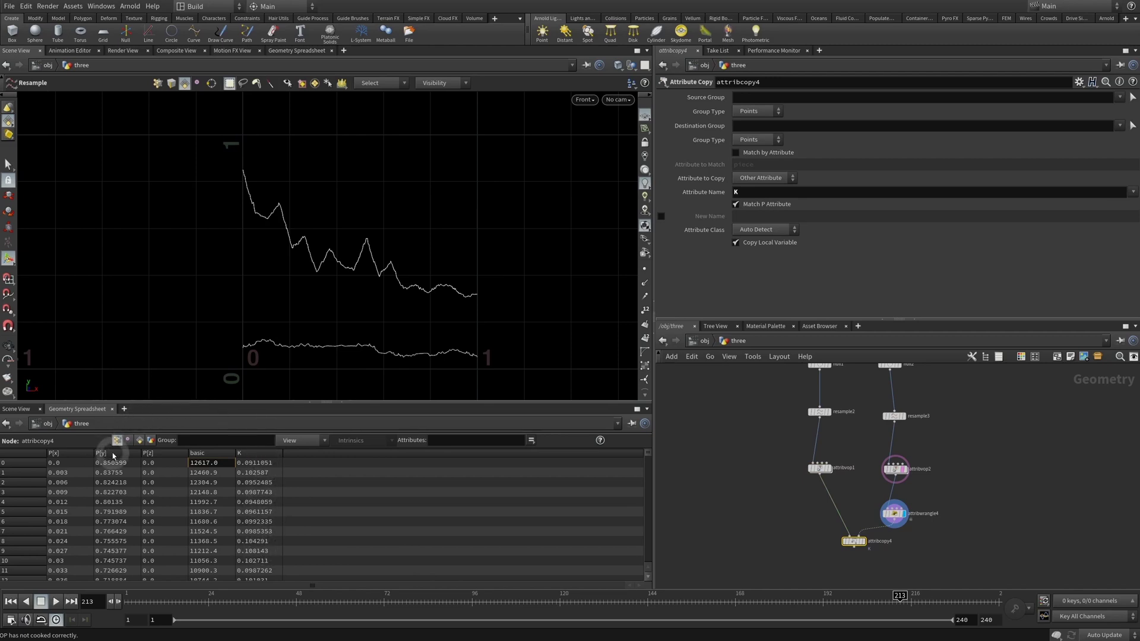
- Add an Attribute Wrangle below attribcopy4 and connect attribcopy4 to its first input
left_click(766, 508)
key("Tab")
type("attw")
key("Return")
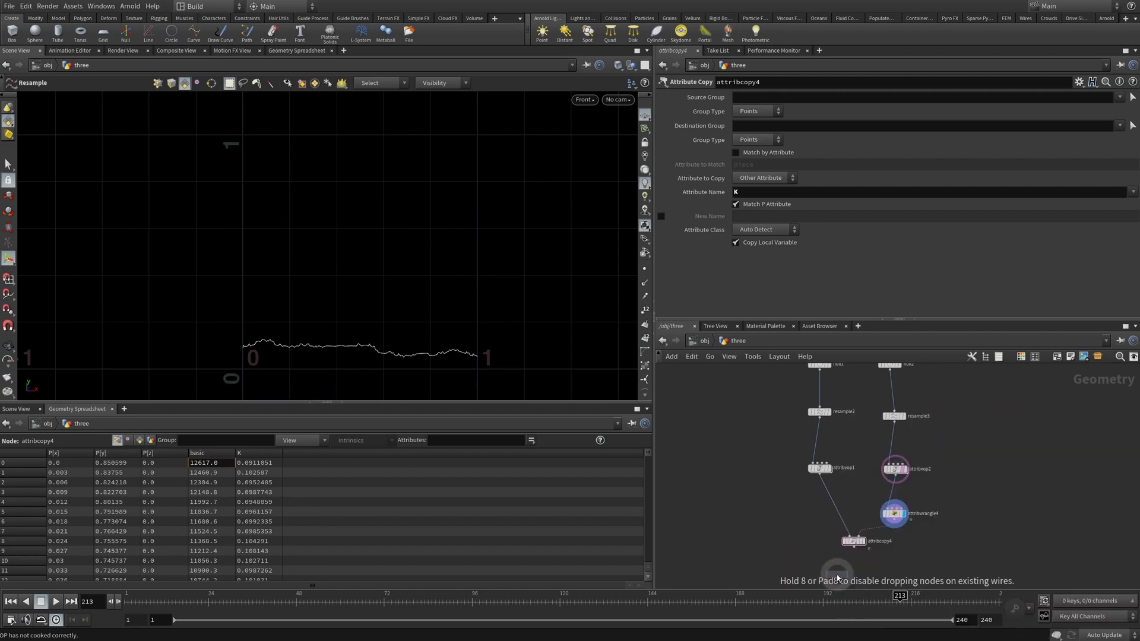
left_click(856, 566)
scroll(855, 564, "up", 2)
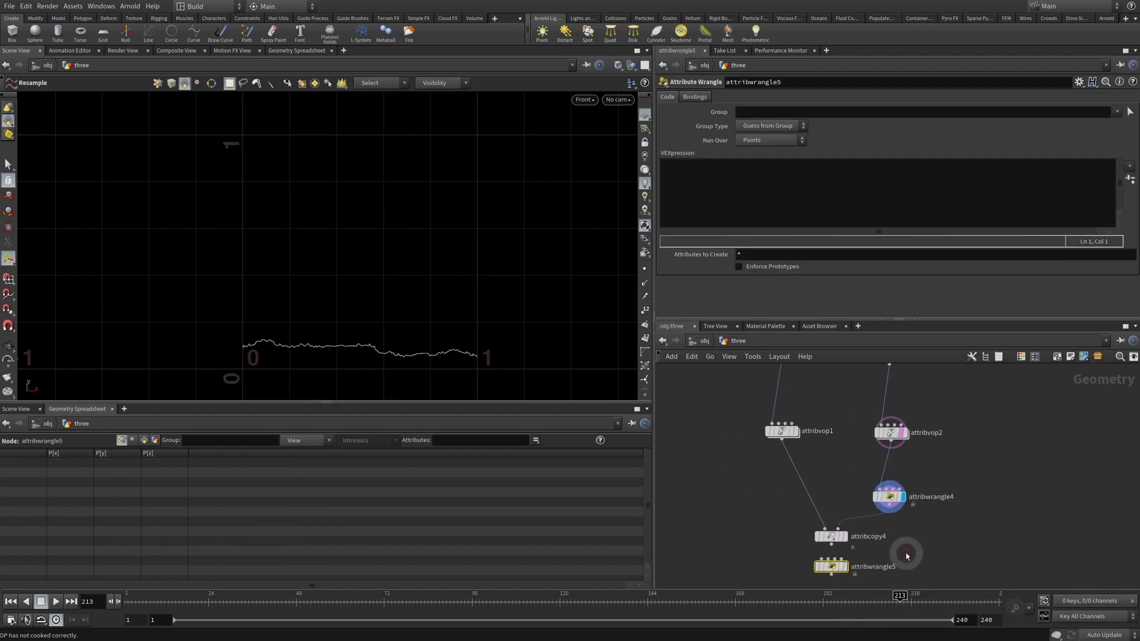
left_click(831, 542)
left_click(826, 558)
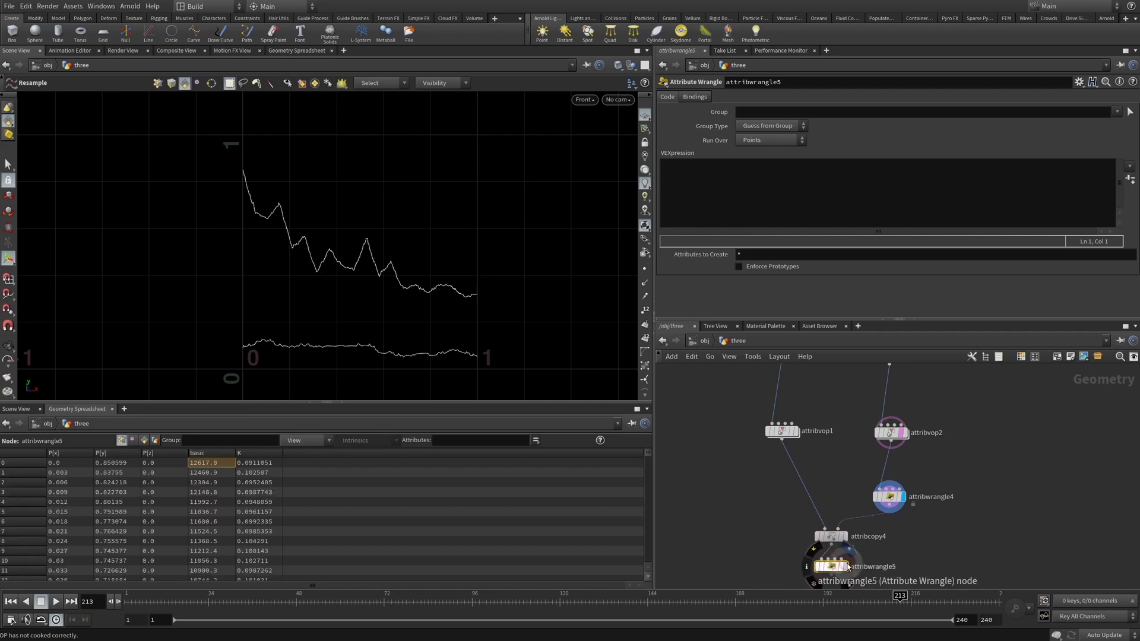
- Display attribwrangle5 and add the copied value to the height with the expression @P.y = @P.y + @K;
left_click(844, 566)
left_click(746, 196)
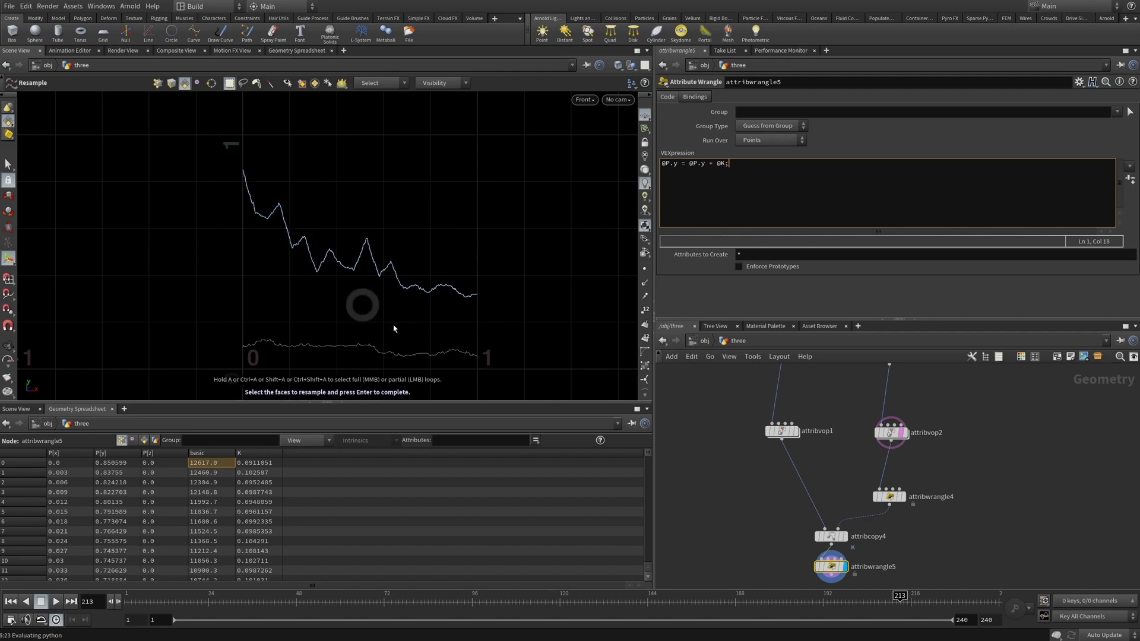
left_click(764, 545)
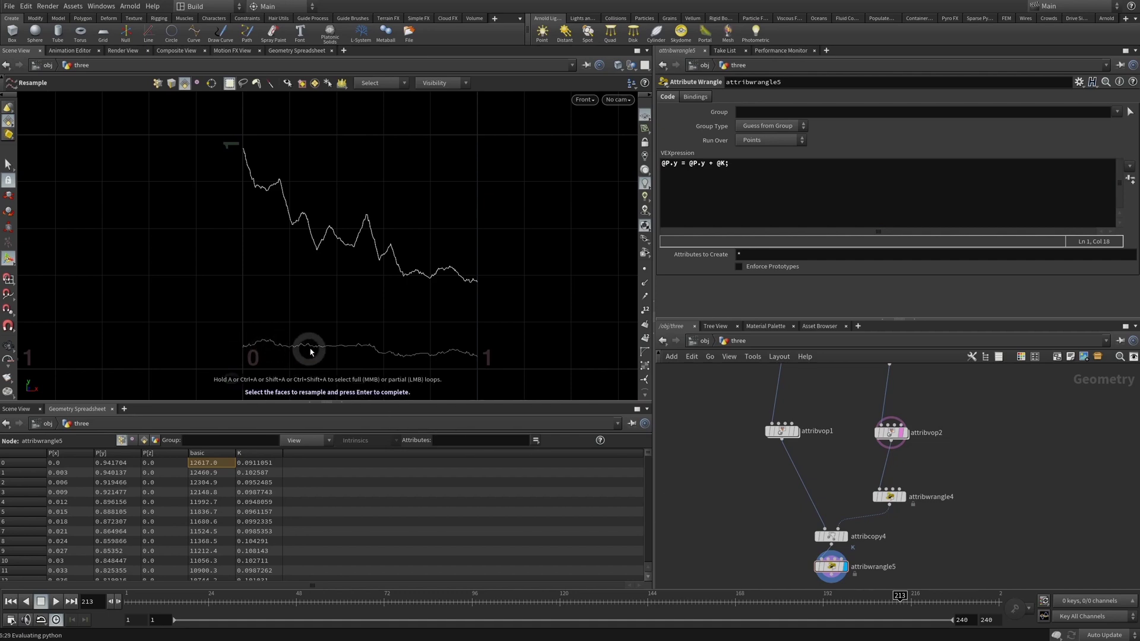
- Move attribwrangle4, attribcopy4 and attribwrangle5 together to the side of the two VOP branches
scroll(950, 529, "down", 3)
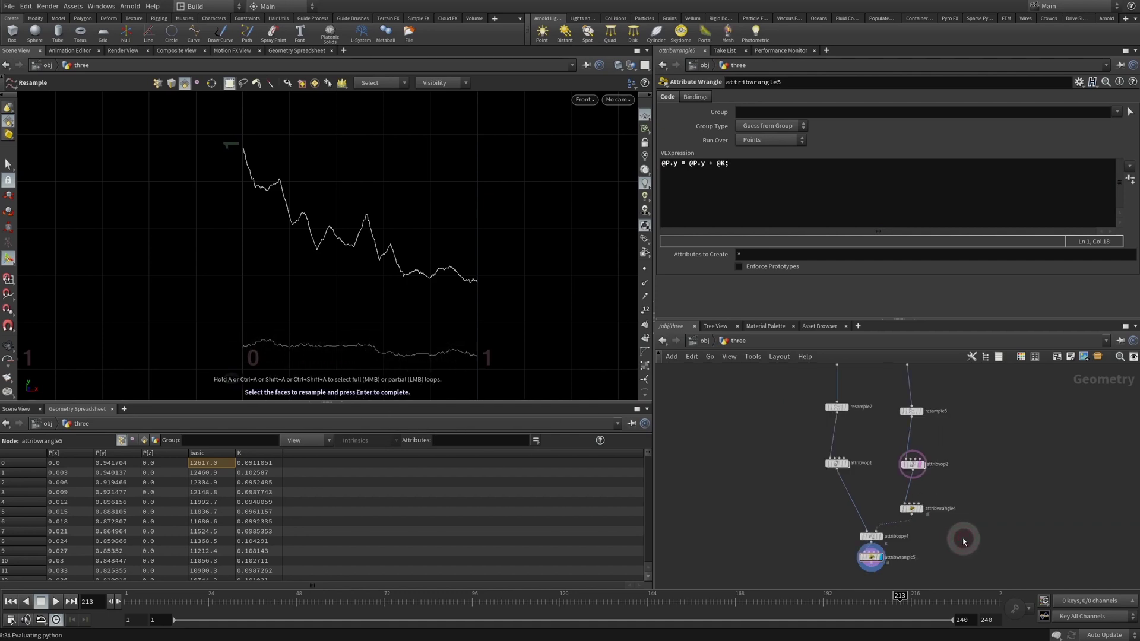
middle_click_drag(962, 539, 823, 531)
left_click_drag(844, 469, 884, 482)
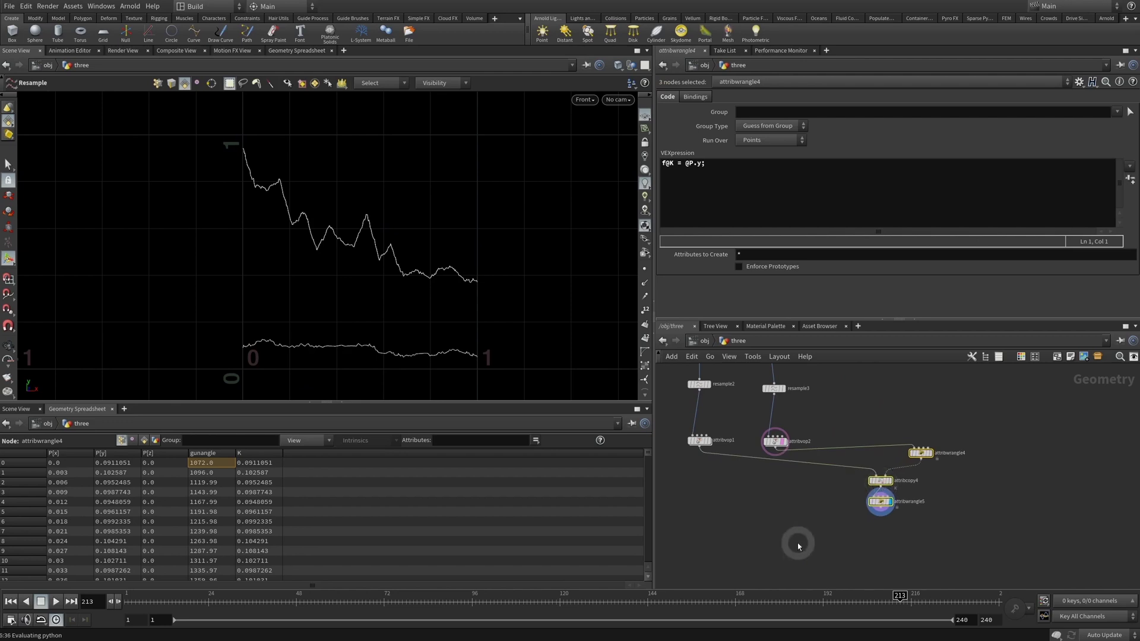
- Add a Merge node combining attribvop1, attribvop2 and attribwrangle5, and display it
scroll(797, 542, "down", 3)
middle_click_drag(797, 543, 831, 505)
key("Tab")
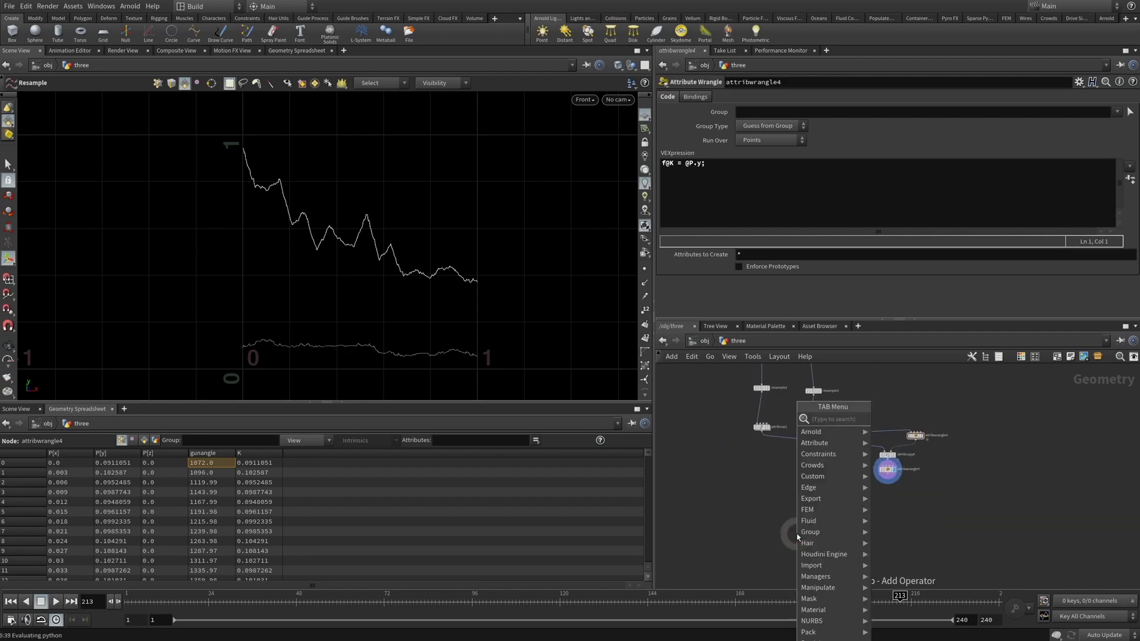
type("merge")
key("Return")
left_click(802, 507)
left_click(766, 433)
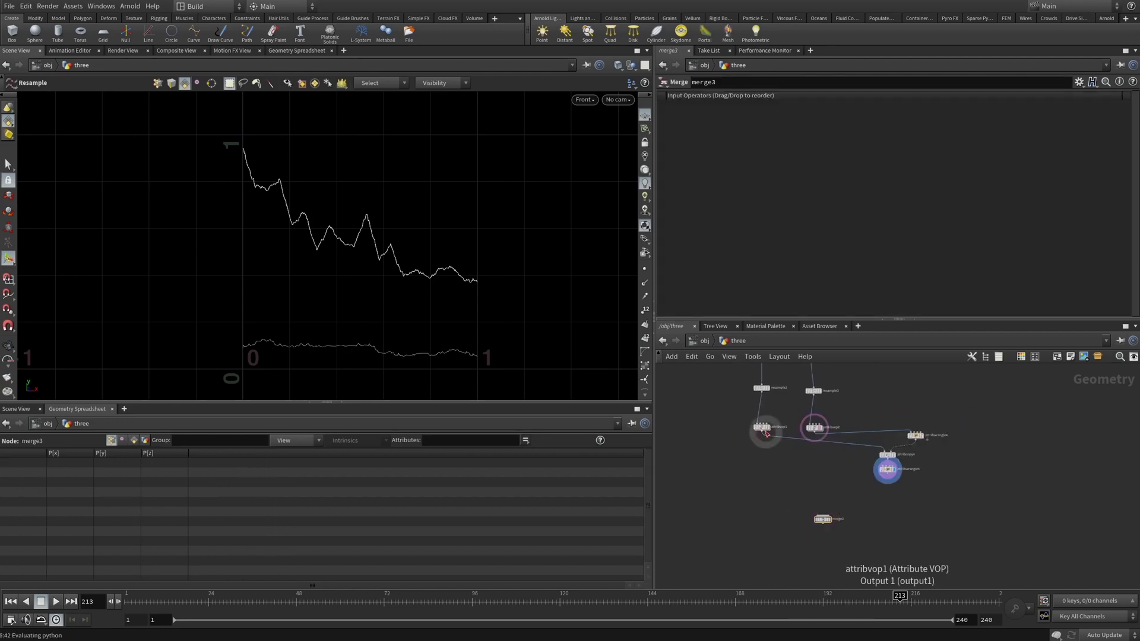
left_click(822, 515)
left_click(814, 433)
left_click(823, 515)
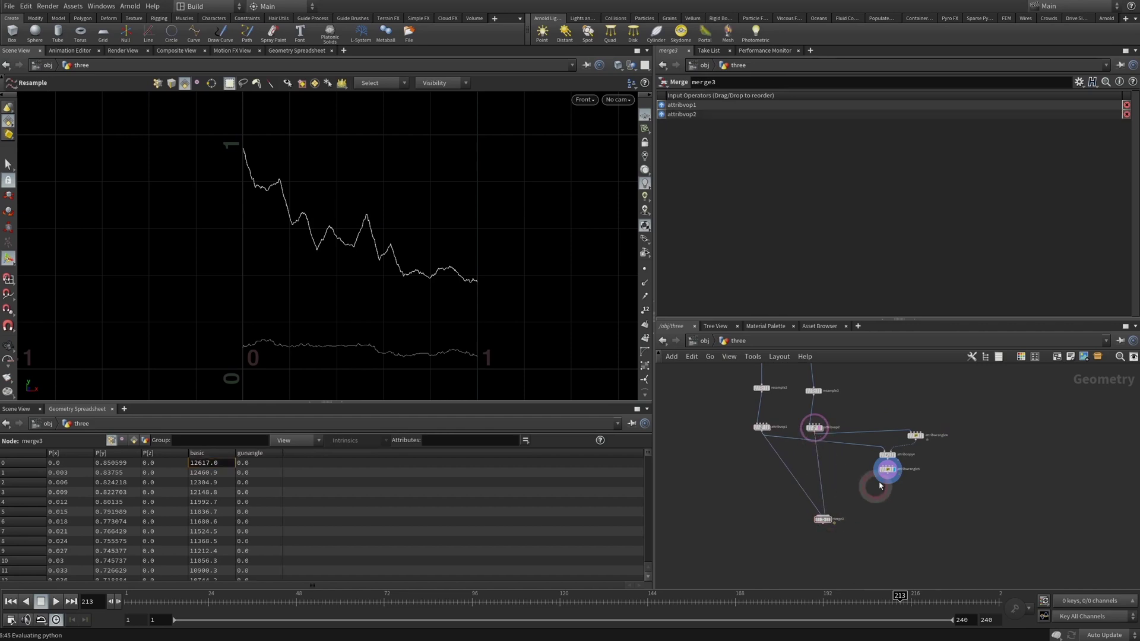
left_click(822, 519)
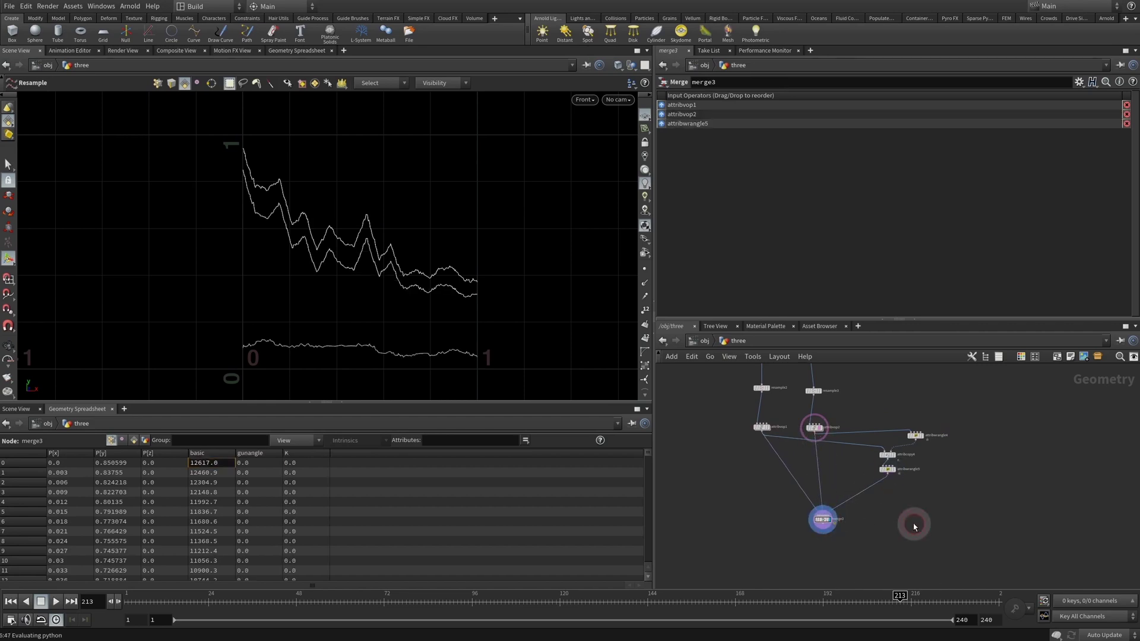
- Display merge2 to compare the original curves with the noisy ones, then restore the display of merge3
scroll(956, 464, "down", 3)
scroll(956, 463, "up", 5)
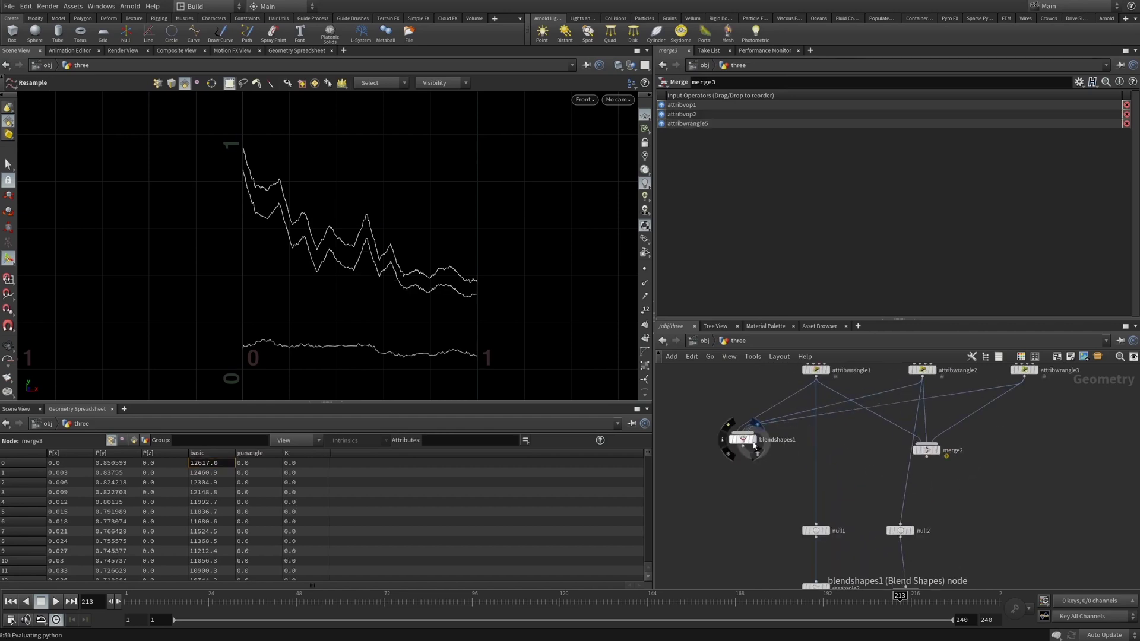
scroll(961, 493, "down", 4)
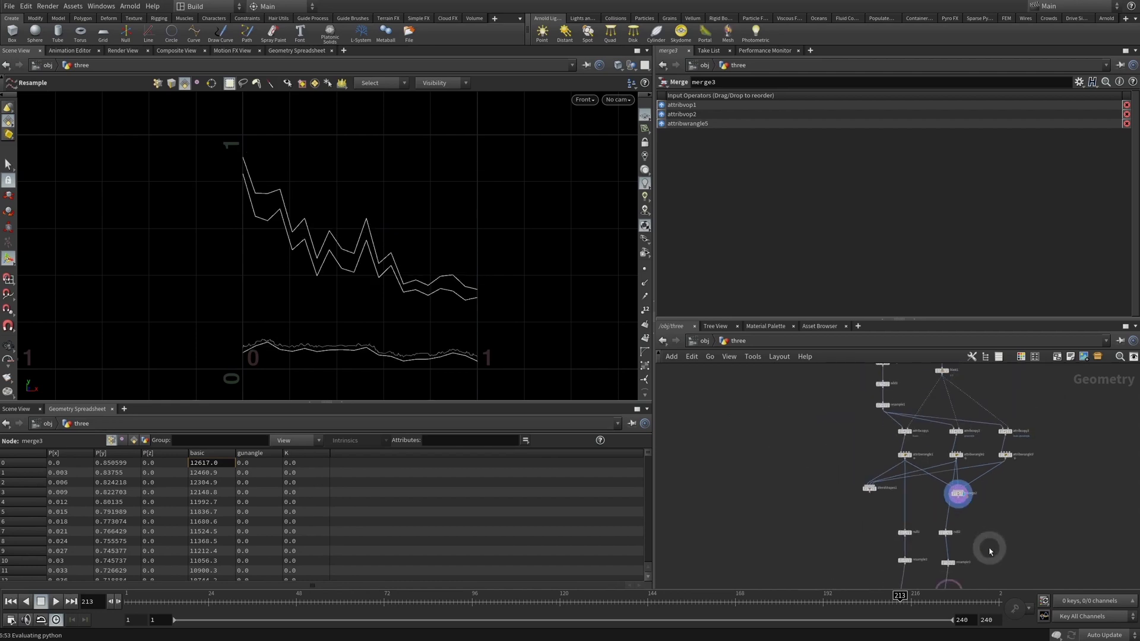
left_click(915, 564)
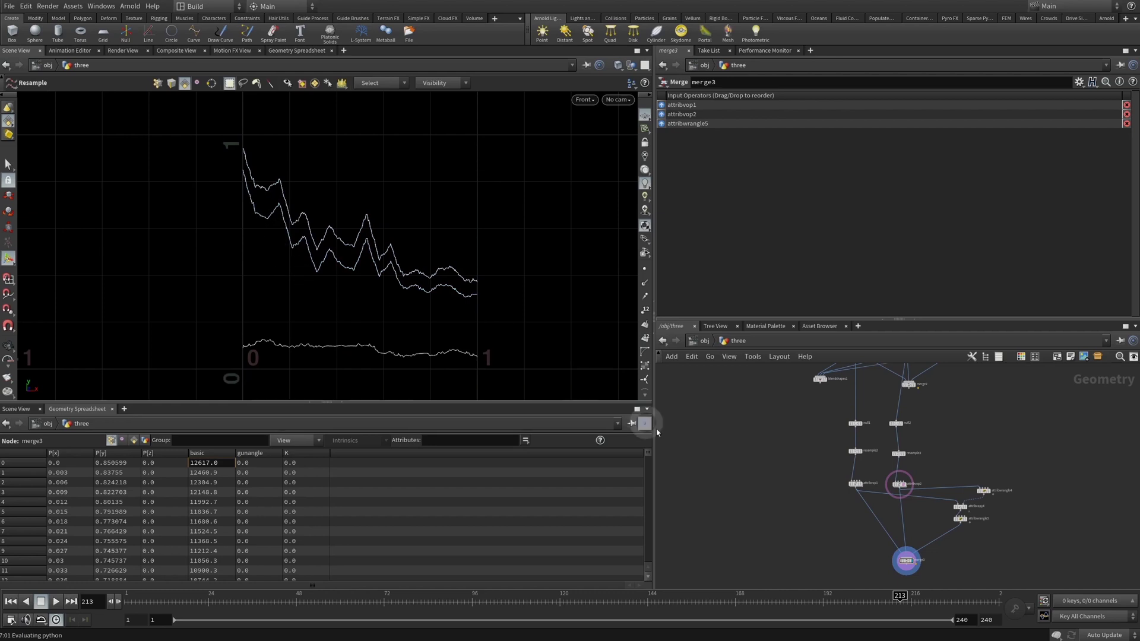
- Inside attribvop2, set the turbulent noise offset to 1.5 on all three components, then return to the geometry network
scroll(880, 501, "up", 5)
double_click(947, 455)
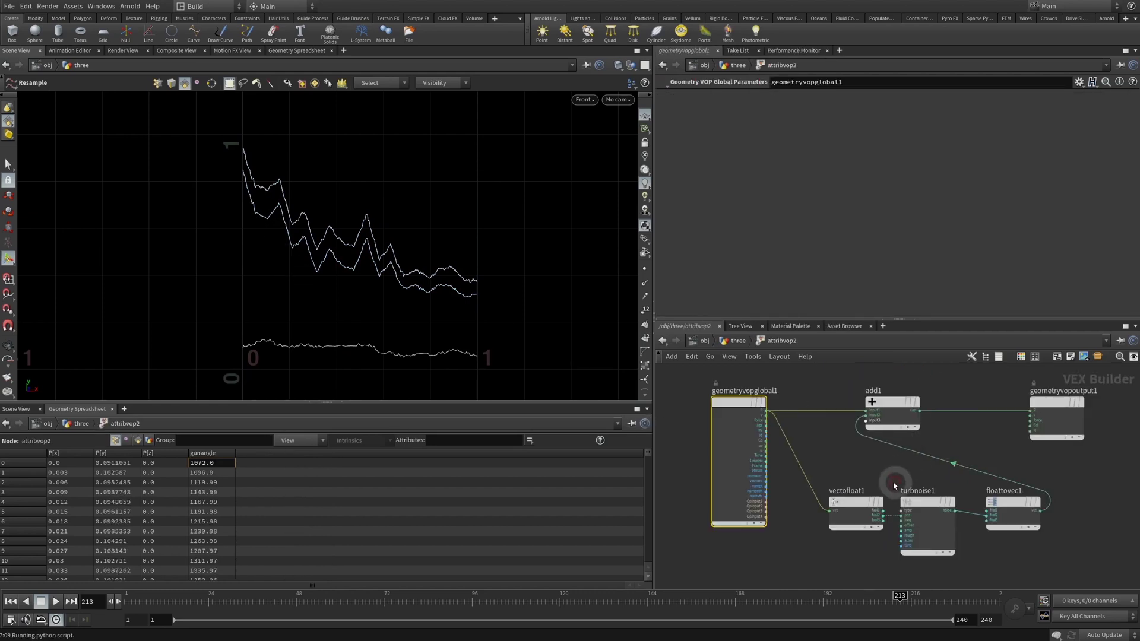
left_click(928, 522)
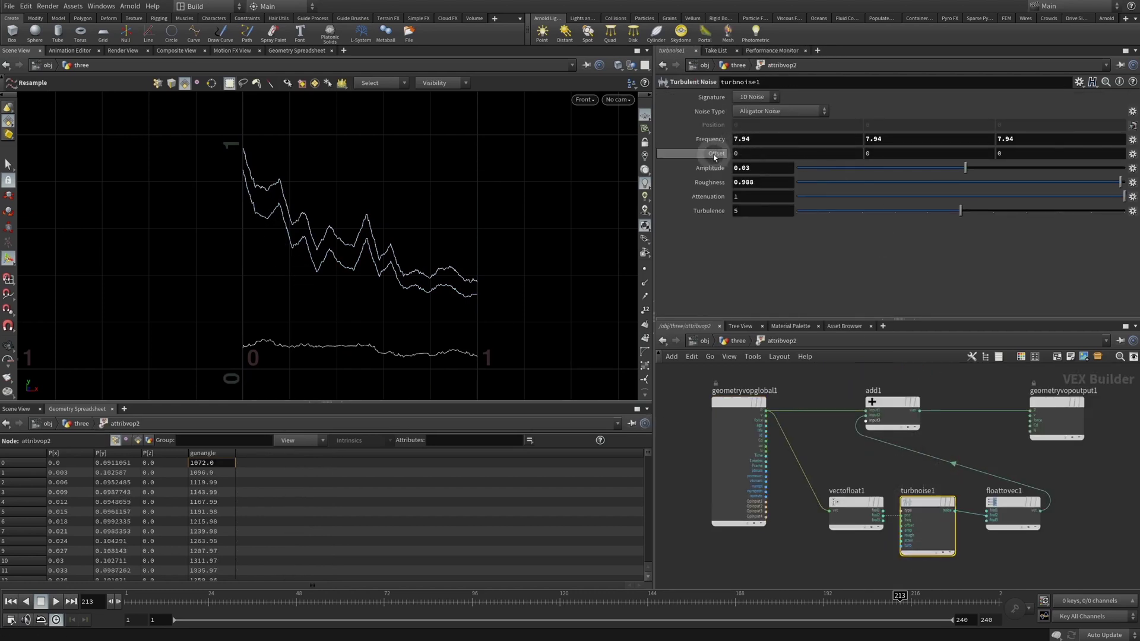
middle_click_drag(716, 155, 795, 156)
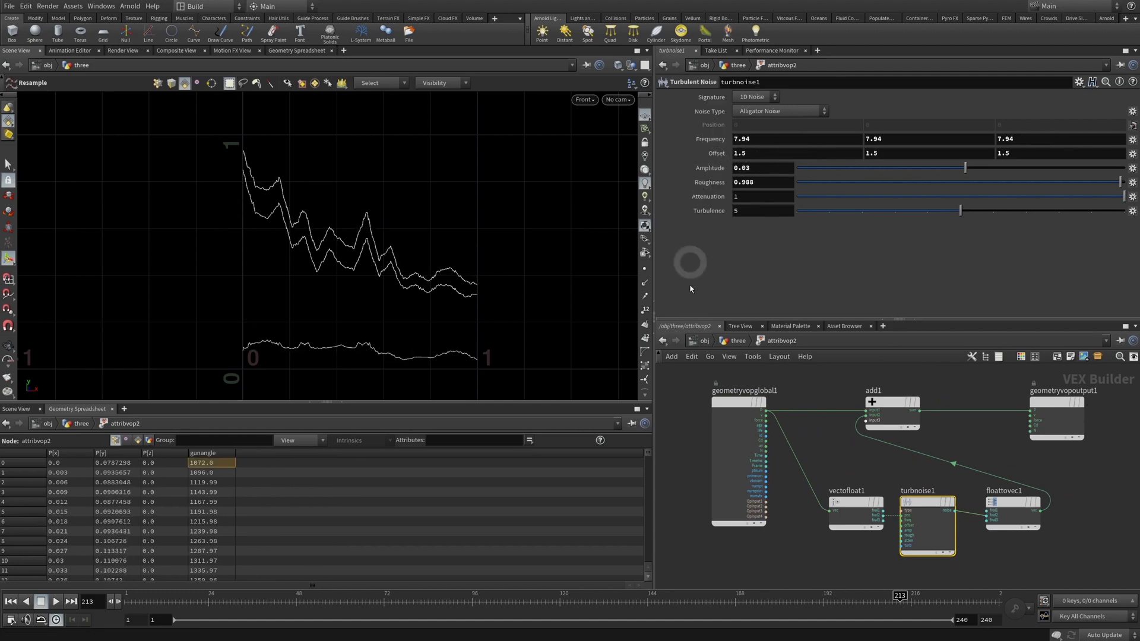
scroll(795, 488, "down", 3)
key("u")
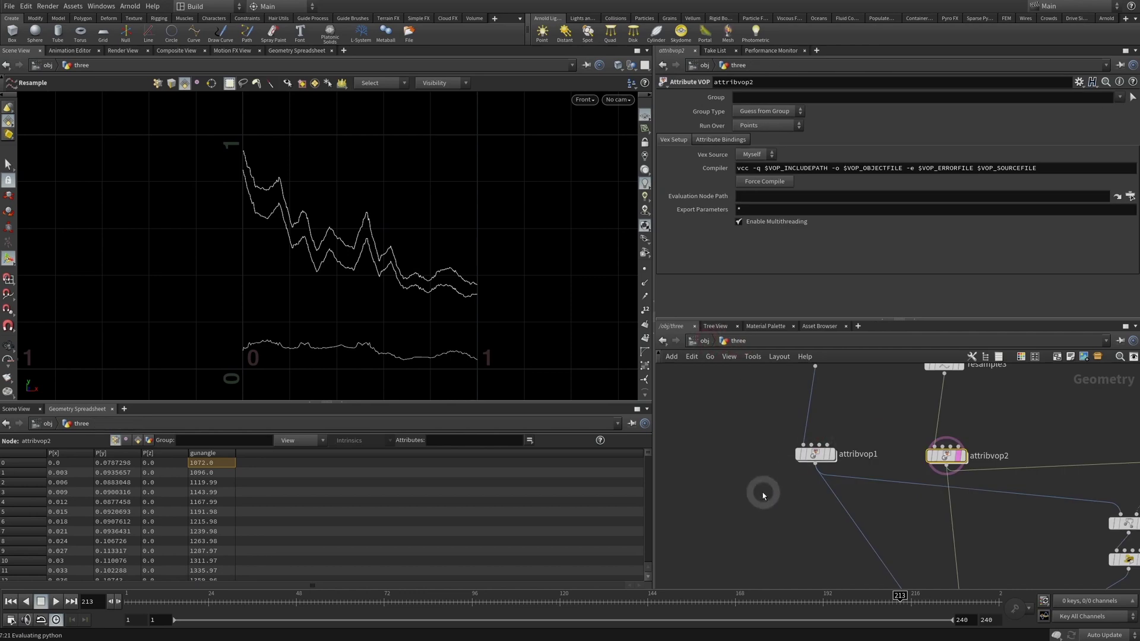
scroll(760, 499, "down", 3)
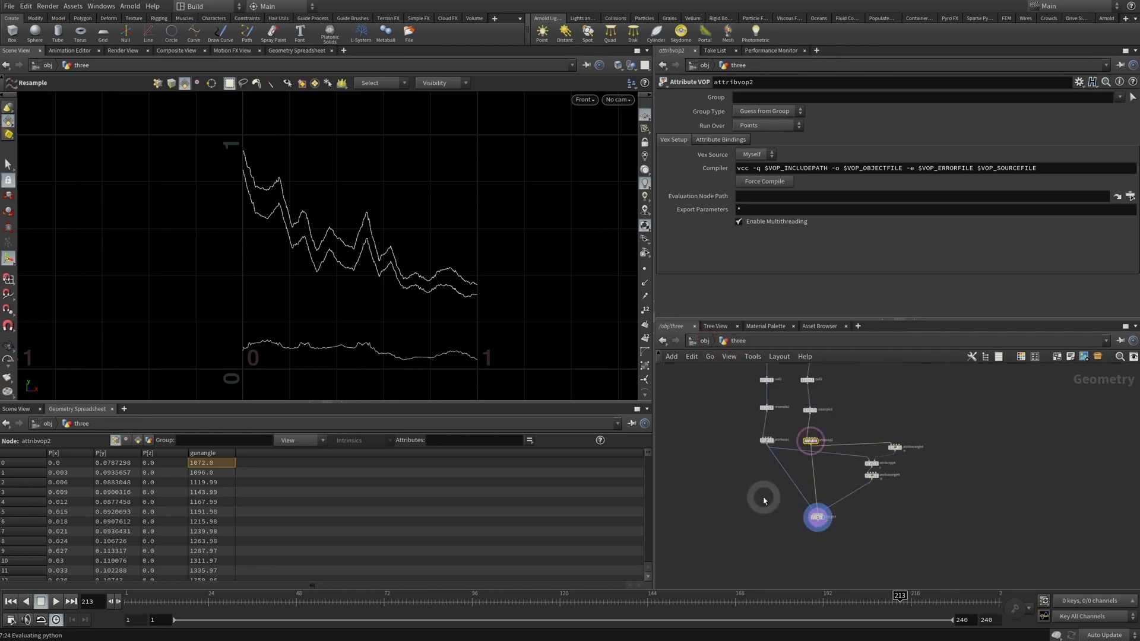
left_click(764, 500)
left_click(569, 443)
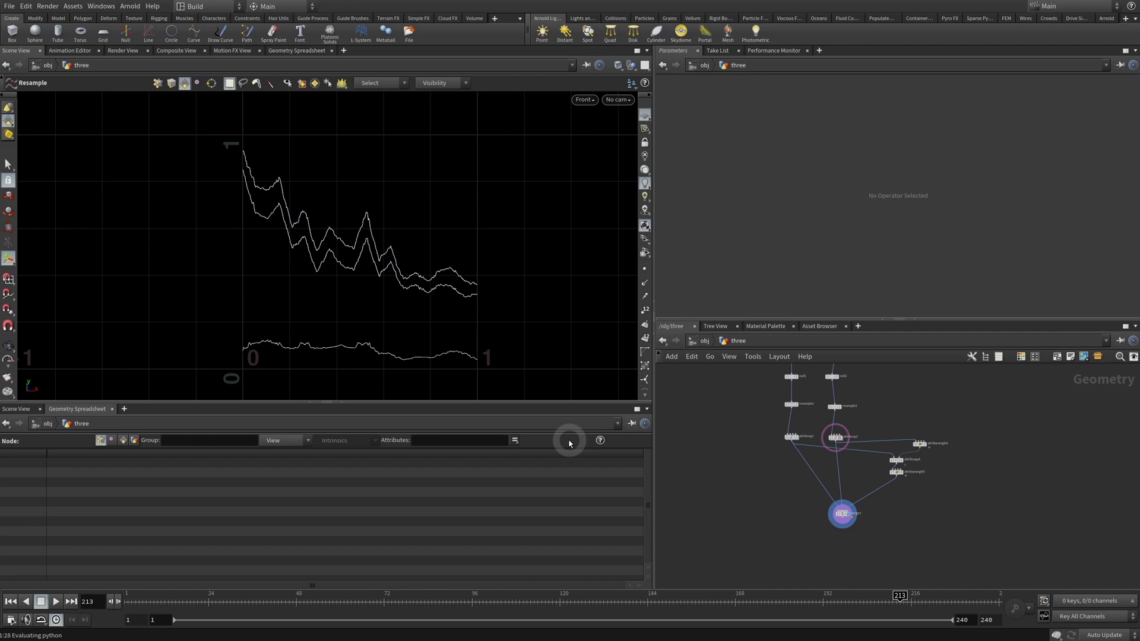
left_click(129, 457)
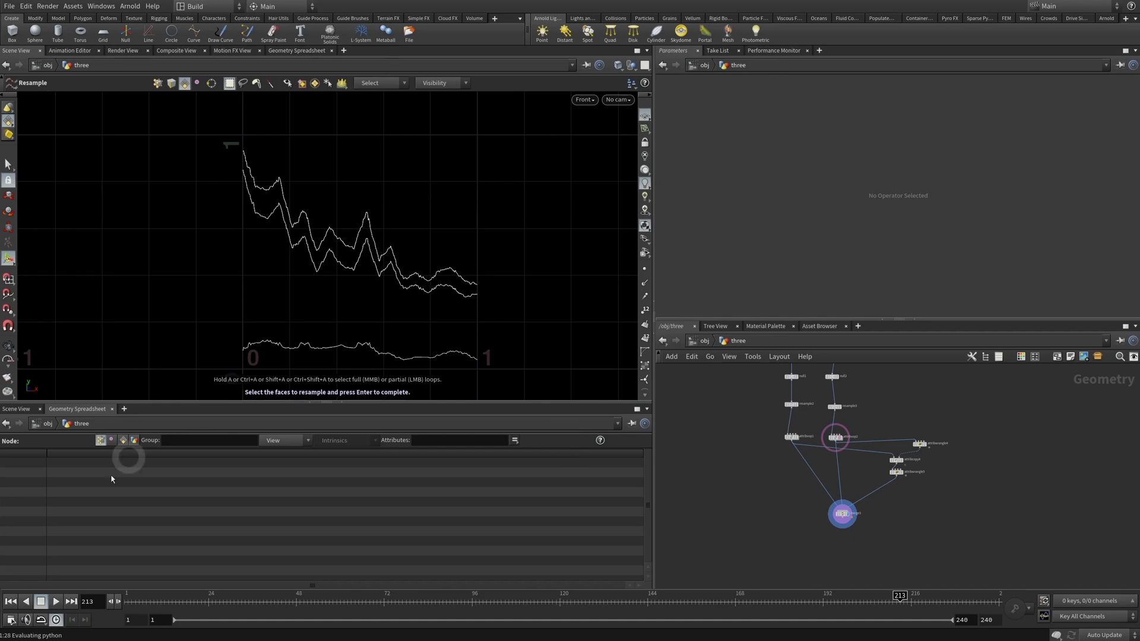
left_click(245, 147)
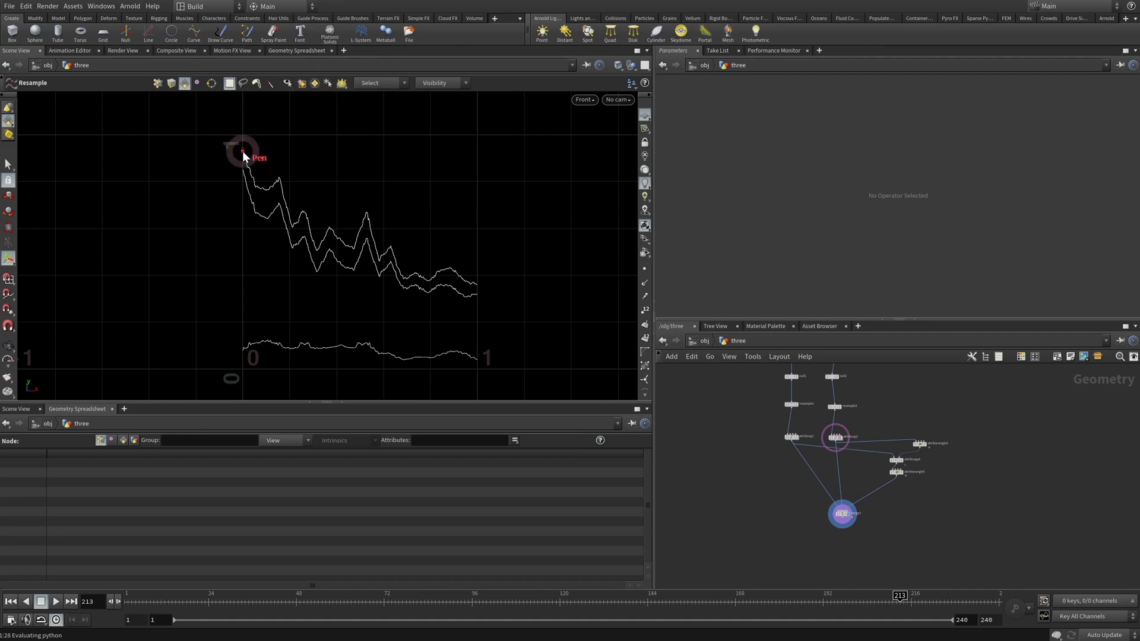
mouse_move(243, 154)
left_mouse_down()
mouse_move(308, 232)
mouse_move(369, 248)
mouse_move(509, 371)
left_mouse_up()
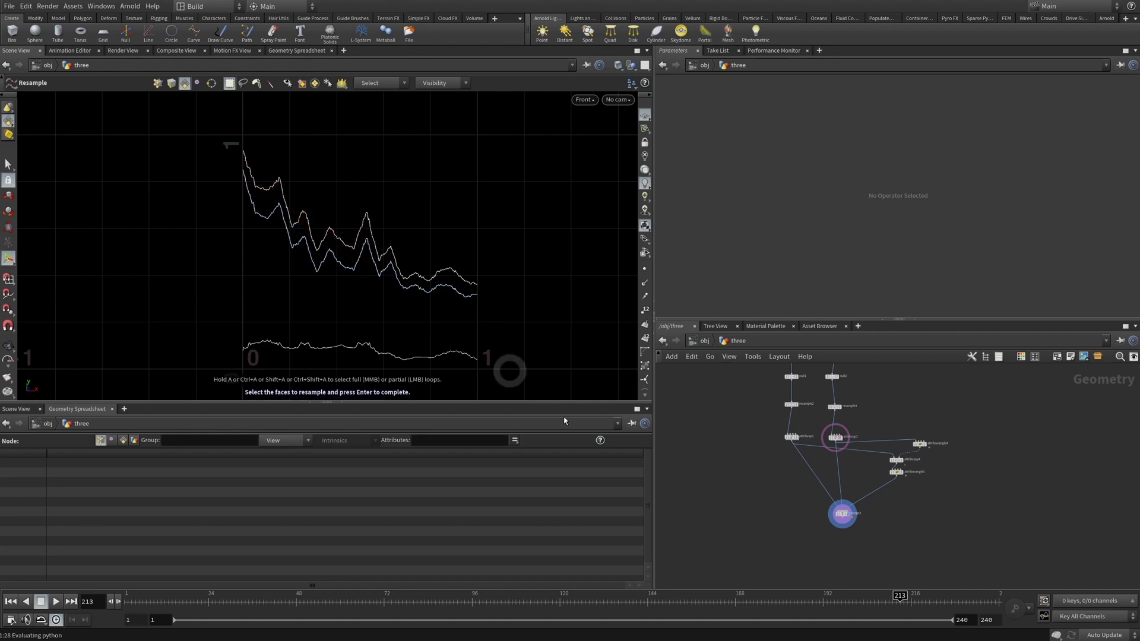
- Move merge3 up in the network, closer to the two VOP branches
left_click(744, 558)
middle_click_drag(873, 514, 861, 453)
left_click_drag(833, 457, 832, 428)
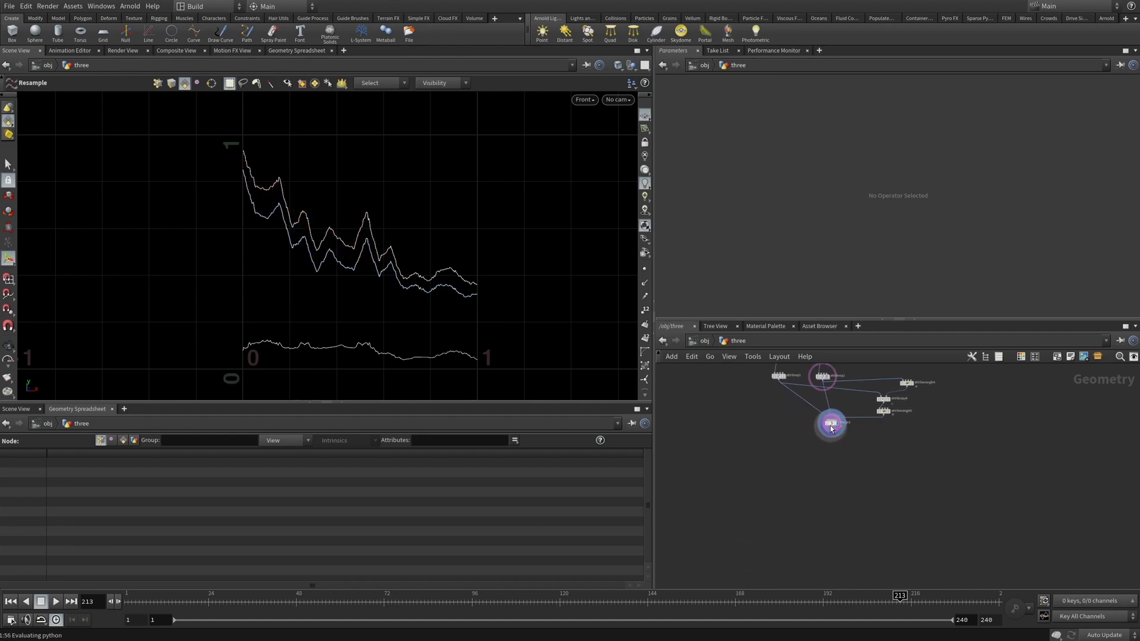
- Add a Null node below the merge and wire attribvop1 into it
middle_click_drag(793, 490, 784, 517)
key("Tab")
left_click(782, 509)
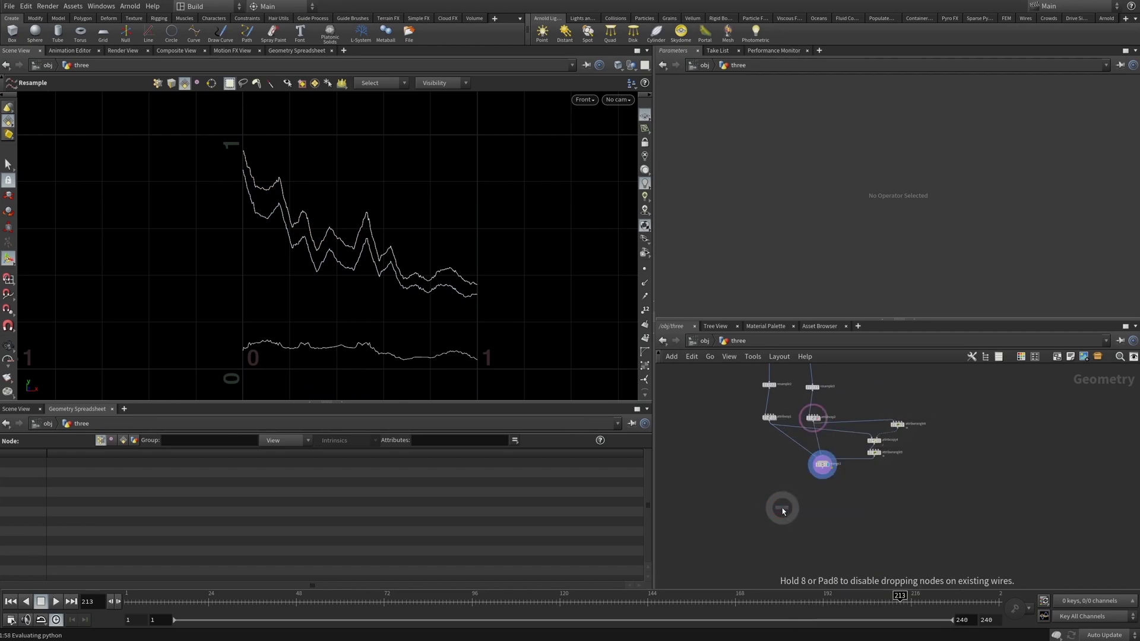
left_click(782, 509)
scroll(768, 465, "up", 3)
left_click(769, 403)
left_click(777, 516)
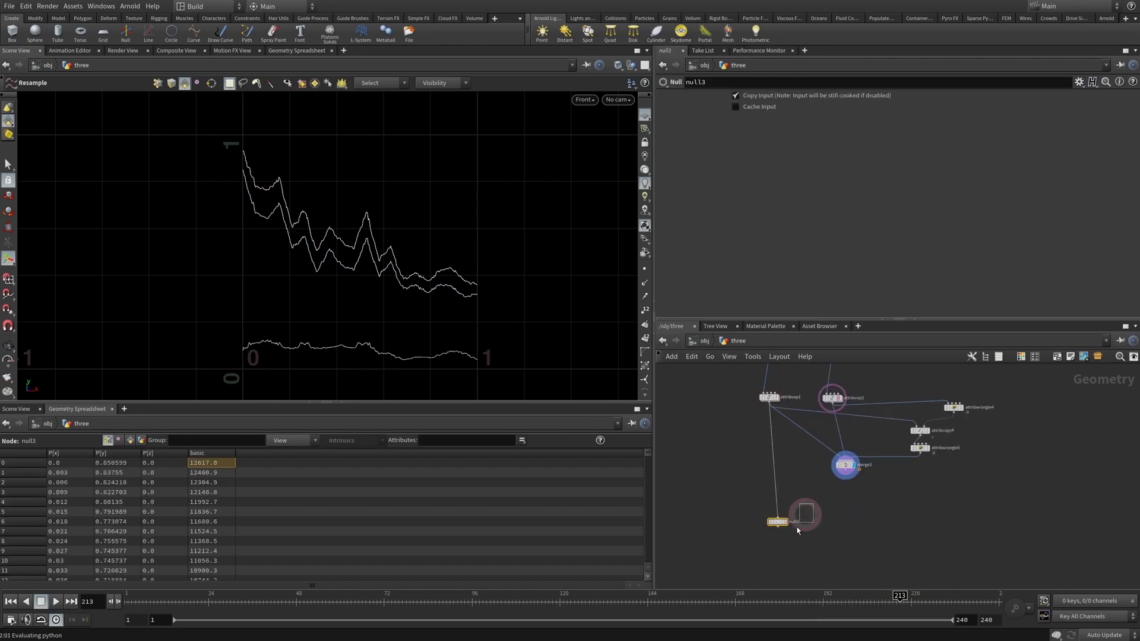
- Make two copies of the null, wiring attribvop2 into null4 and attribwrangle5 into null5
key("ctrl+c")
key("ctrl+v")
key("ctrl+v")
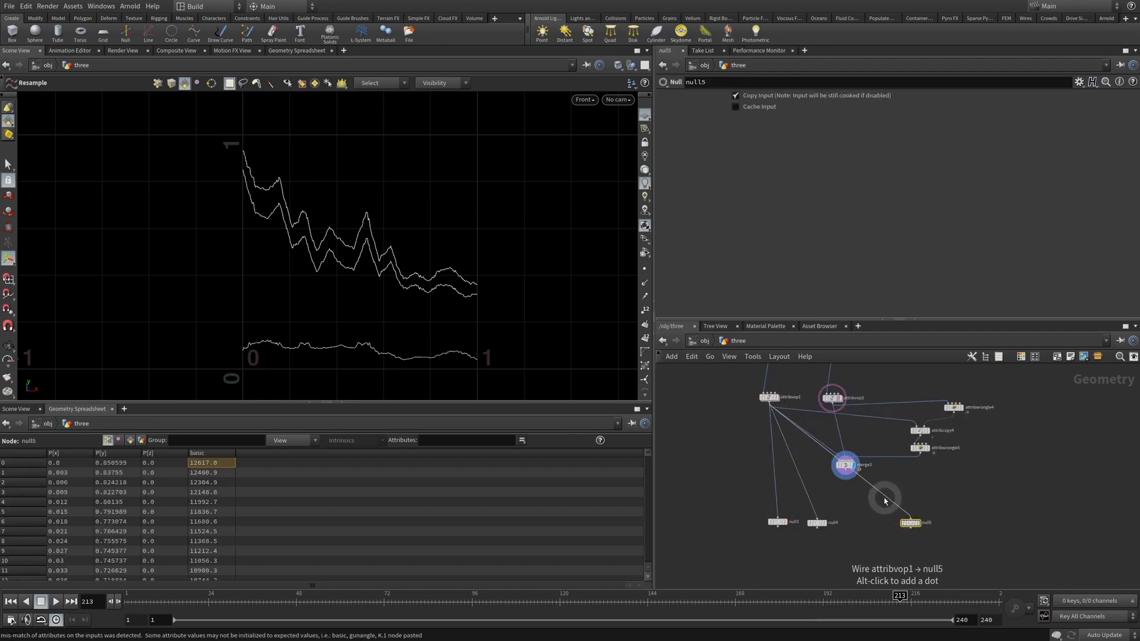
left_click_drag(885, 500, 920, 456)
left_click_drag(807, 488, 833, 408)
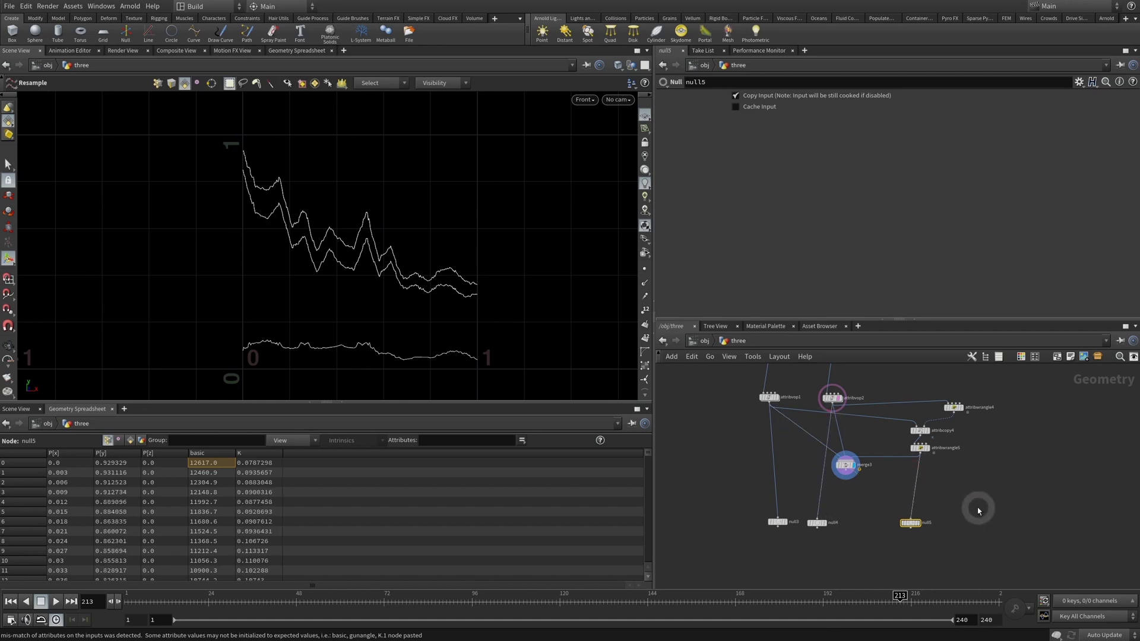
- Arrange the three null nodes in a spaced row below merge3
left_click_drag(978, 510, 736, 539)
scroll(757, 505, "down", 2)
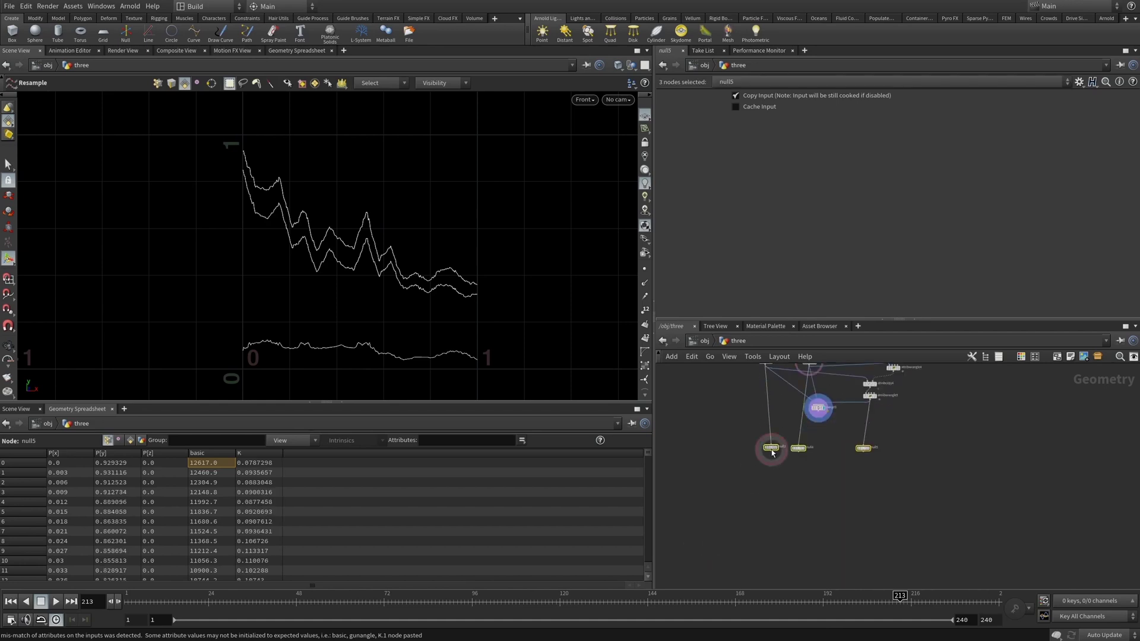
mouse_move(772, 453)
left_mouse_down()
mouse_move(736, 486)
mouse_move(773, 448)
mouse_move(756, 453)
left_mouse_up()
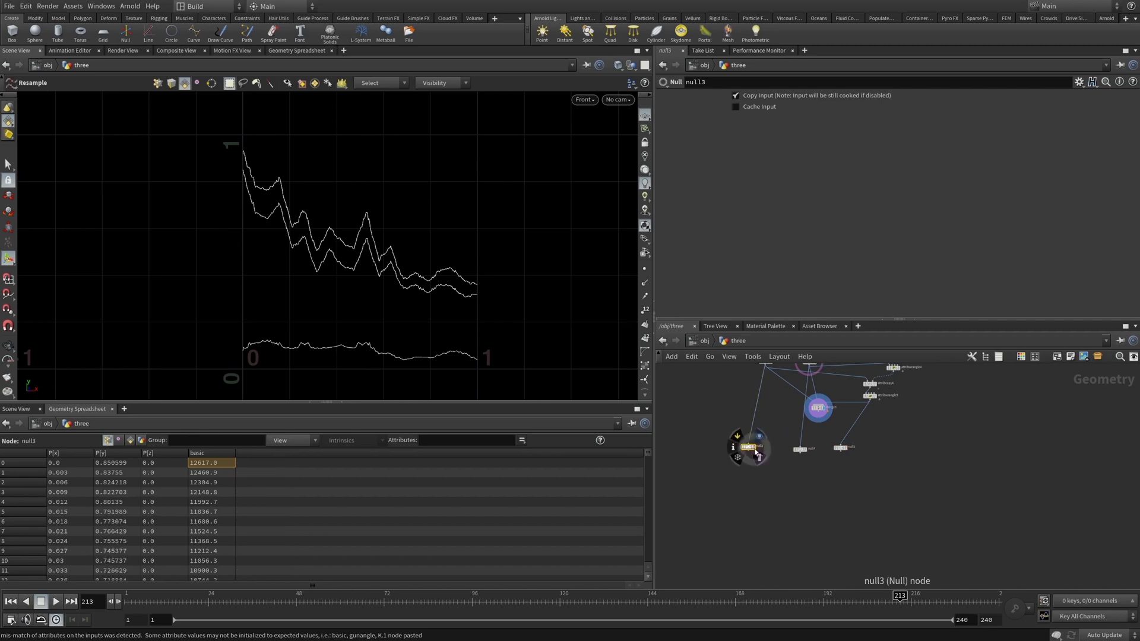
- Display null3 and examine the point numbering along its curve, then hide the point numbers
left_click(759, 437)
scroll(742, 488, "down", 1)
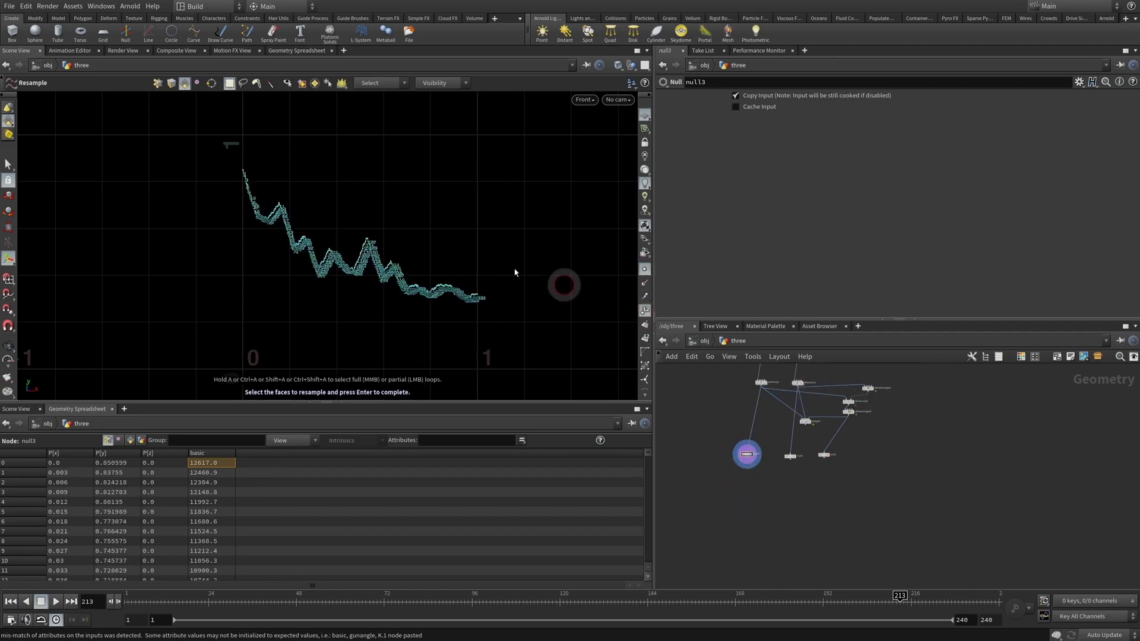
scroll(239, 173, "up", 5)
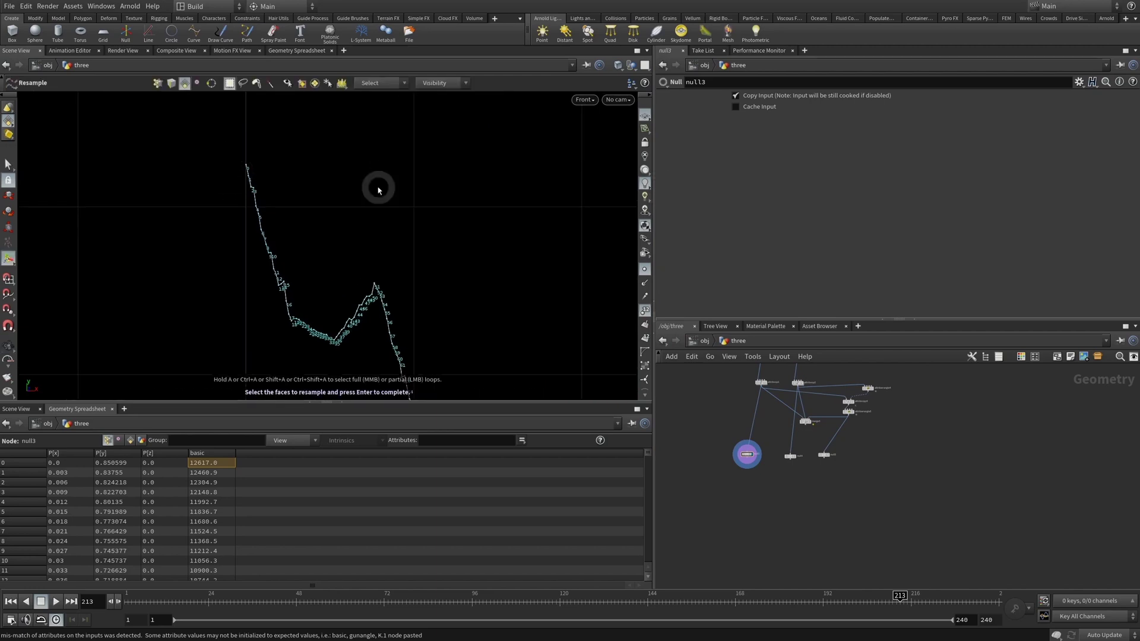
scroll(378, 188, "down", 6)
left_click(643, 267)
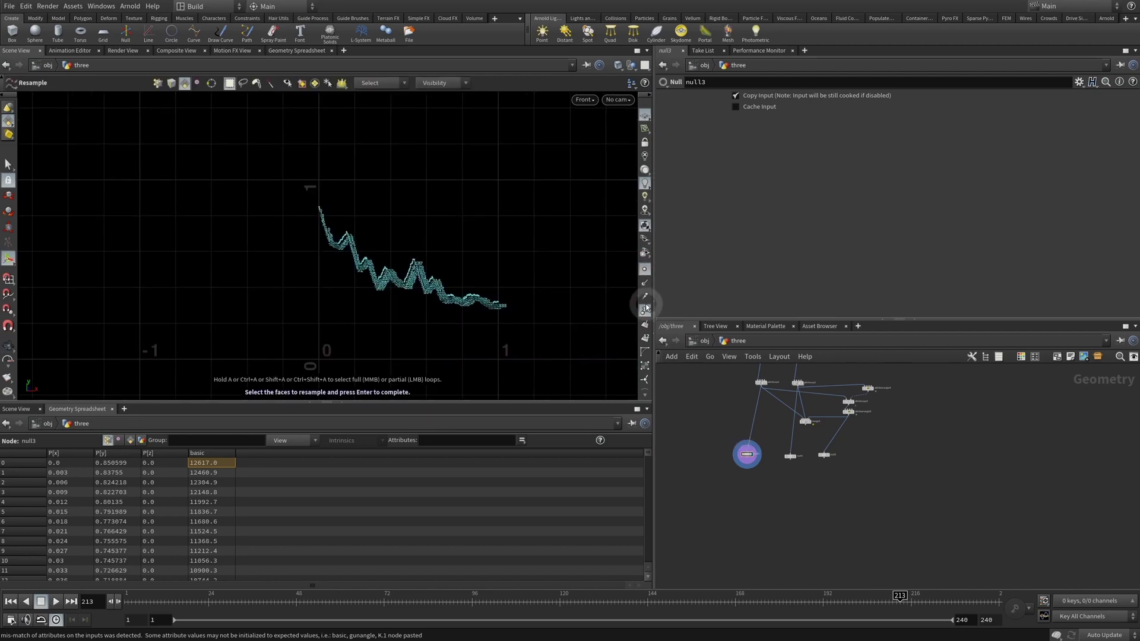
- Add a Carve node below null3, connect null3 into it and align the two nodes
scroll(750, 502, "up", 2)
key("Tab")
type("carve")
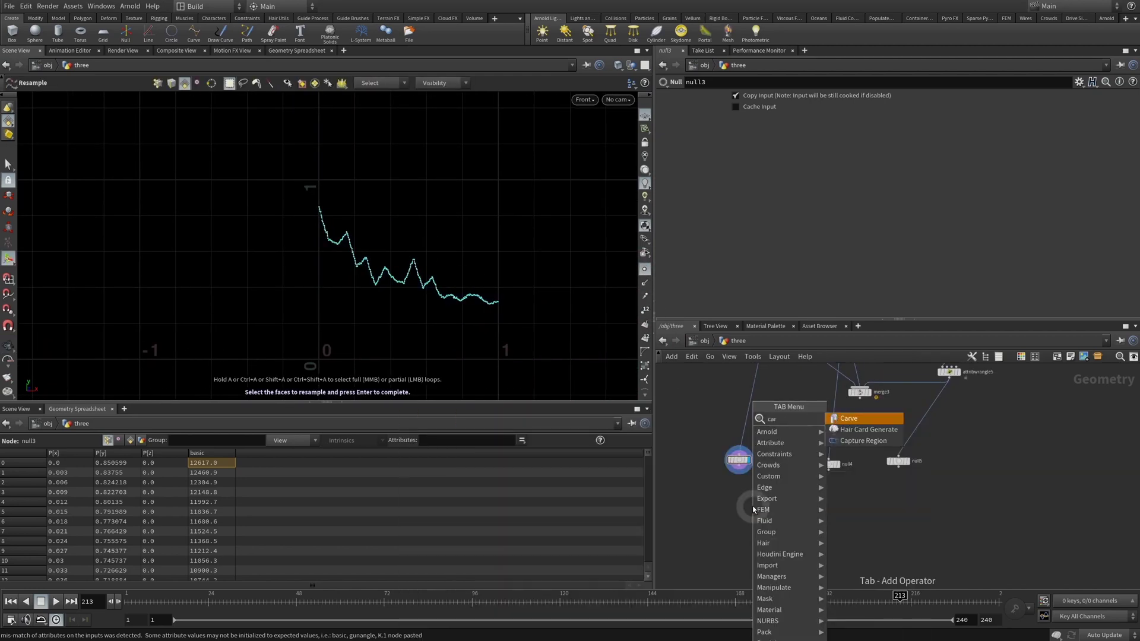
key("Return")
left_click(736, 499)
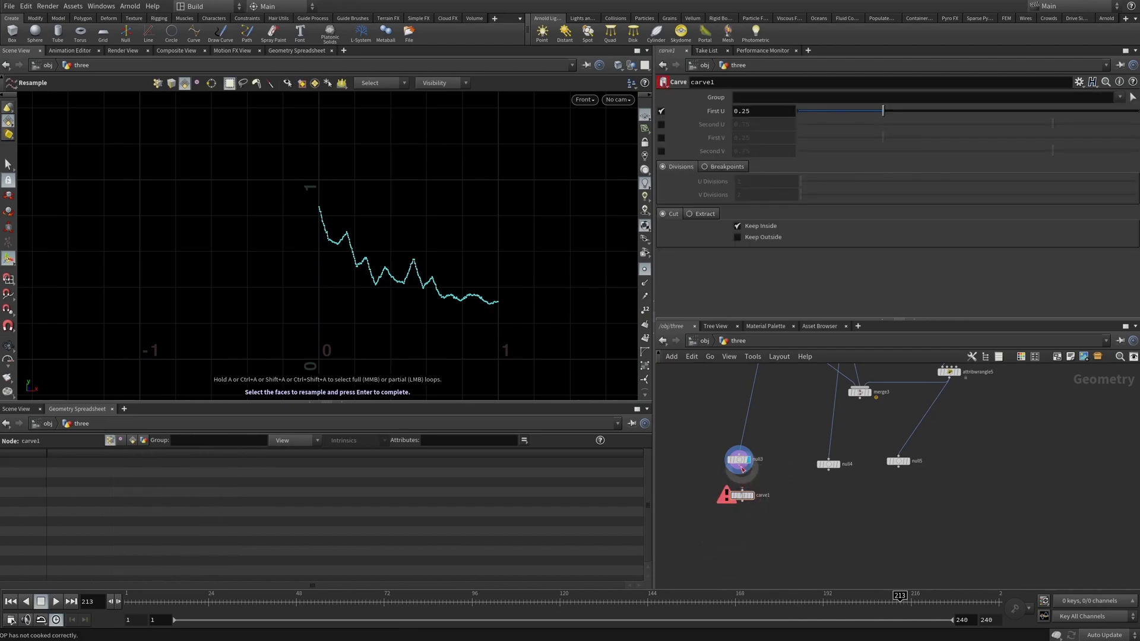
left_click(778, 479)
left_click_drag(741, 496, 738, 498)
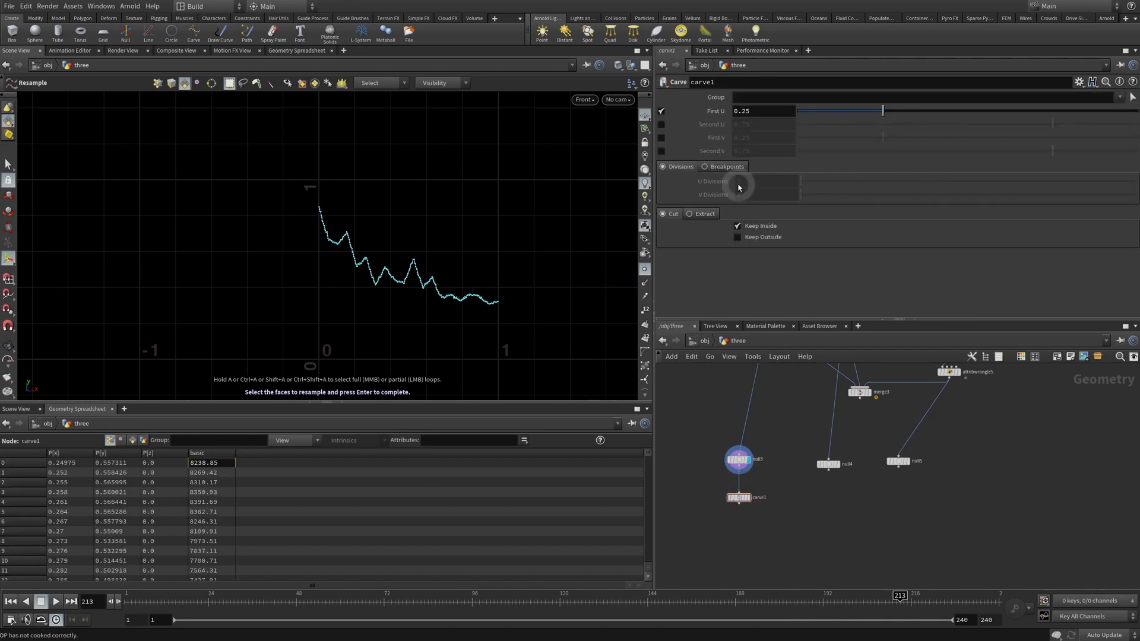
- Set carve1's First U to 0 and display the Carve node
left_click_drag(883, 110, 683, 104)
left_click(749, 498)
left_click(704, 429)
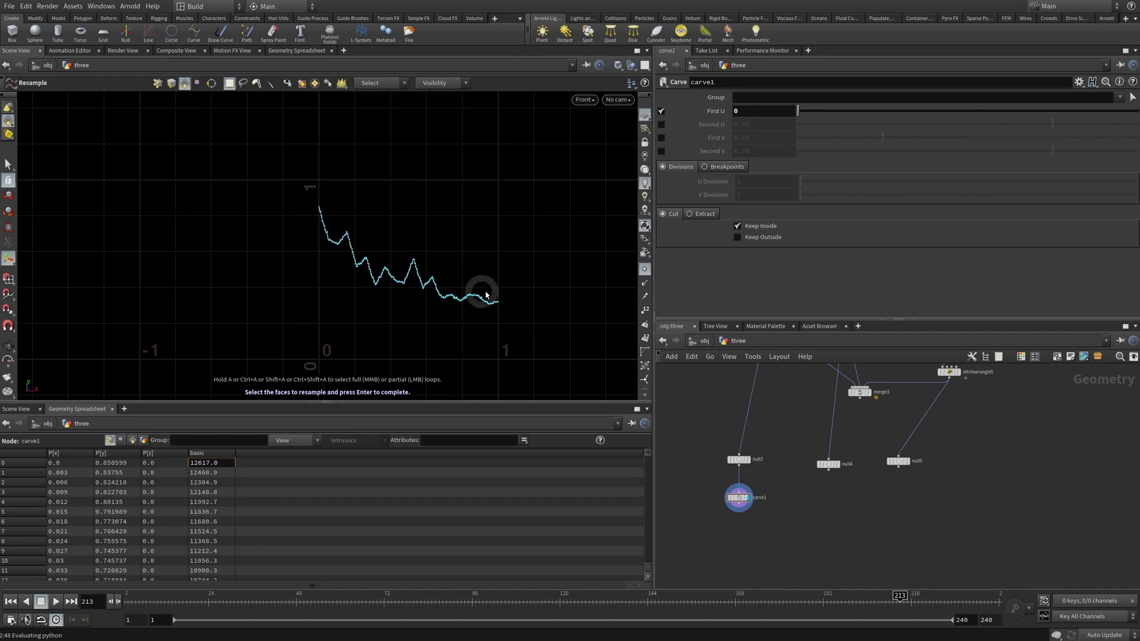
- Add a Blast node below carve1, wire it in and display it
key("Tab")
type("blas")
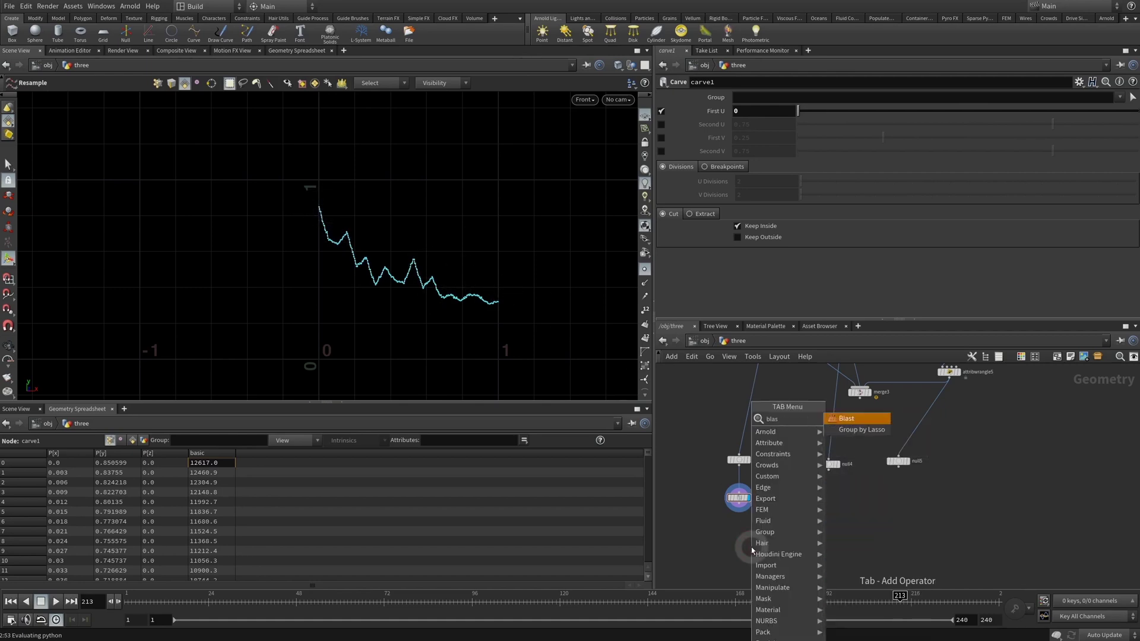
key("Return")
left_click(748, 538)
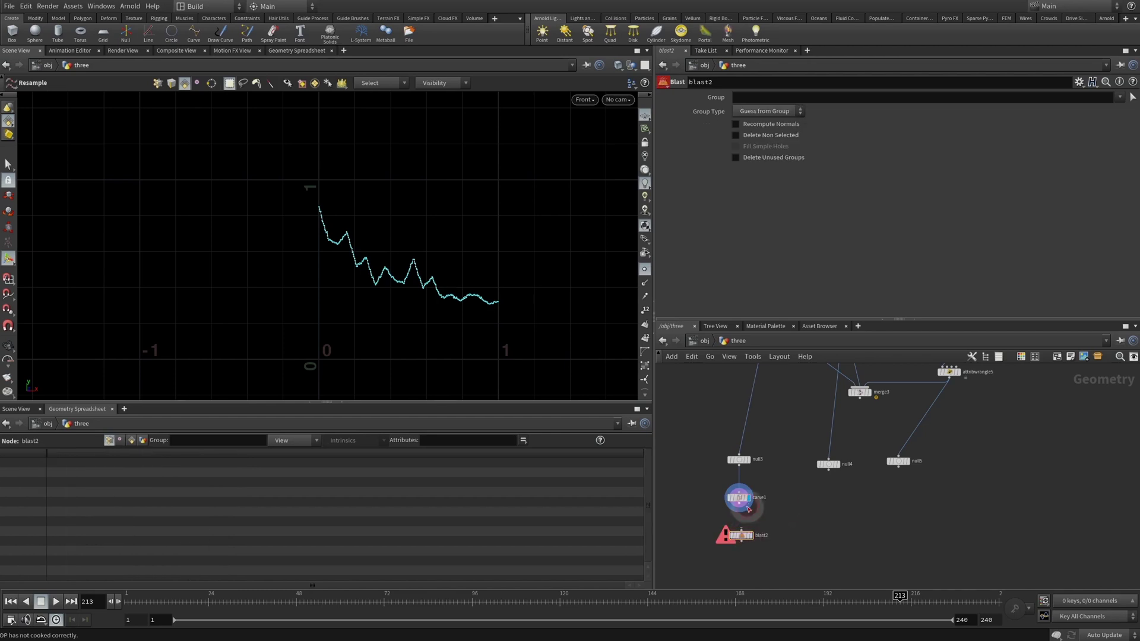
- Make blast2 keep only point 0 by using group 0, group type Points and Delete Non Selected, and align it under carve1
left_click(762, 98)
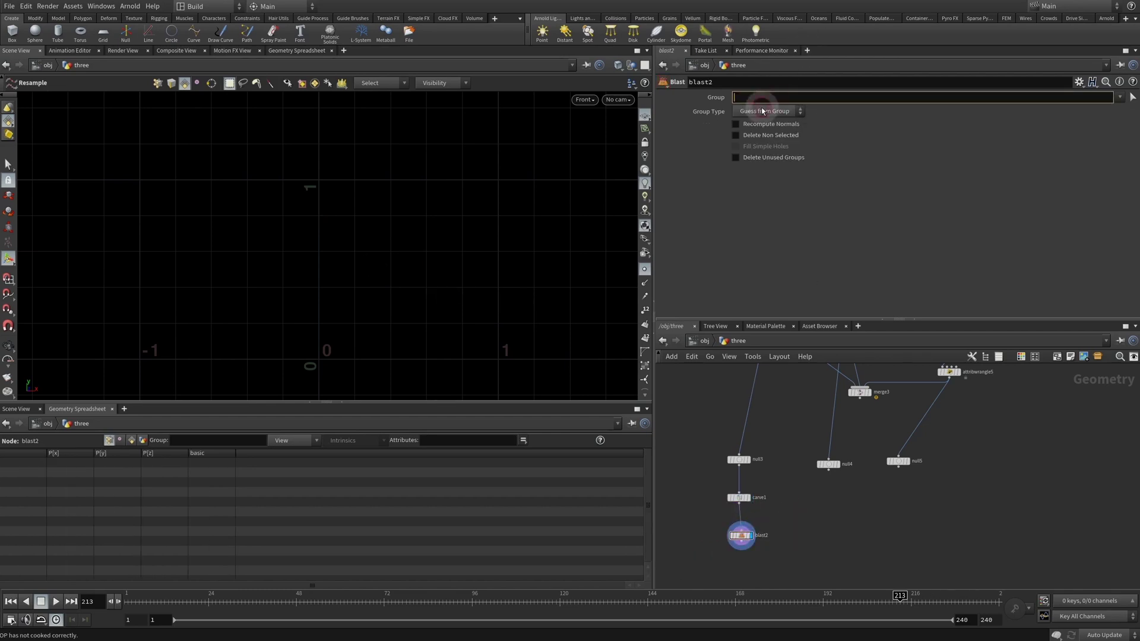
type("0")
left_click(766, 111)
left_click(752, 158)
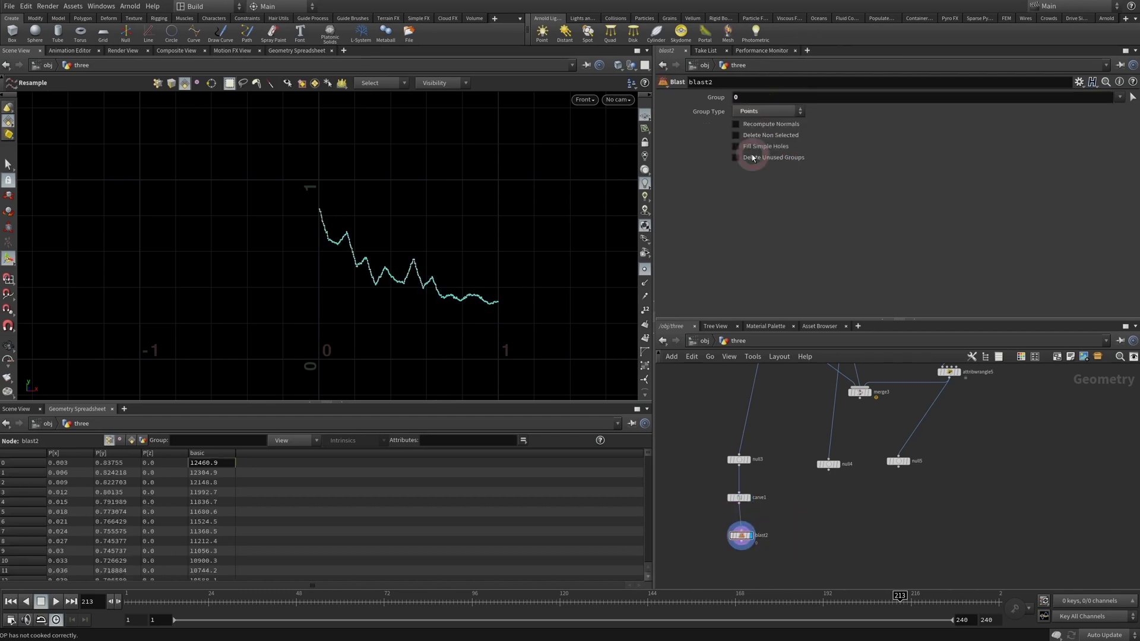
left_click(737, 136)
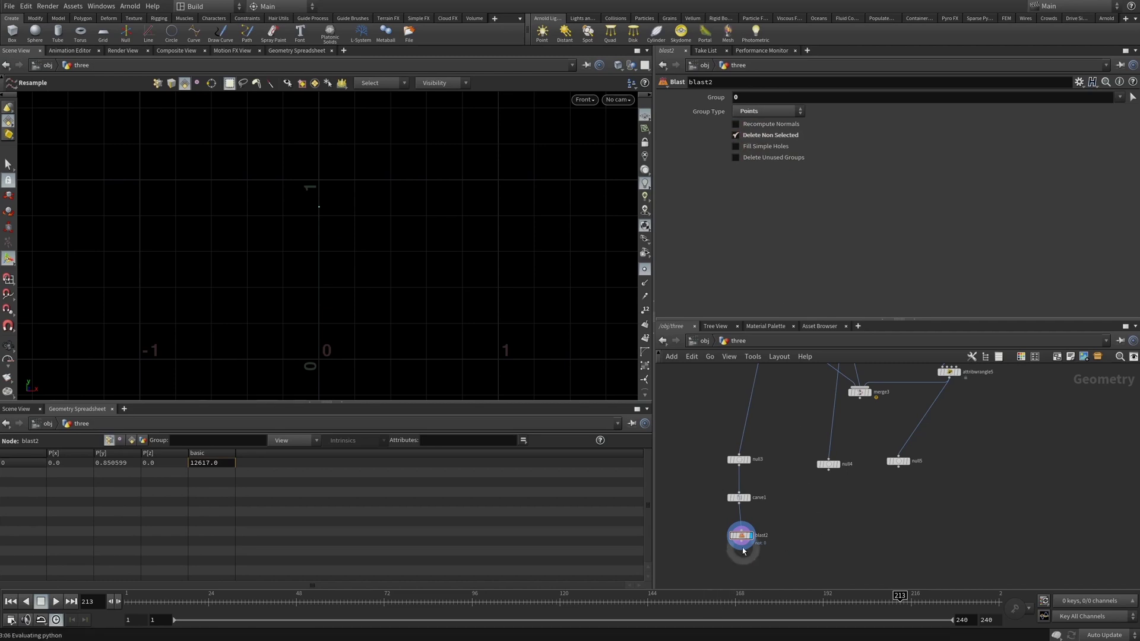
left_click_drag(740, 538, 737, 538)
- Test carve1's First U, return it to 0, and keyframe it at 0 on frame 24
left_click(739, 497)
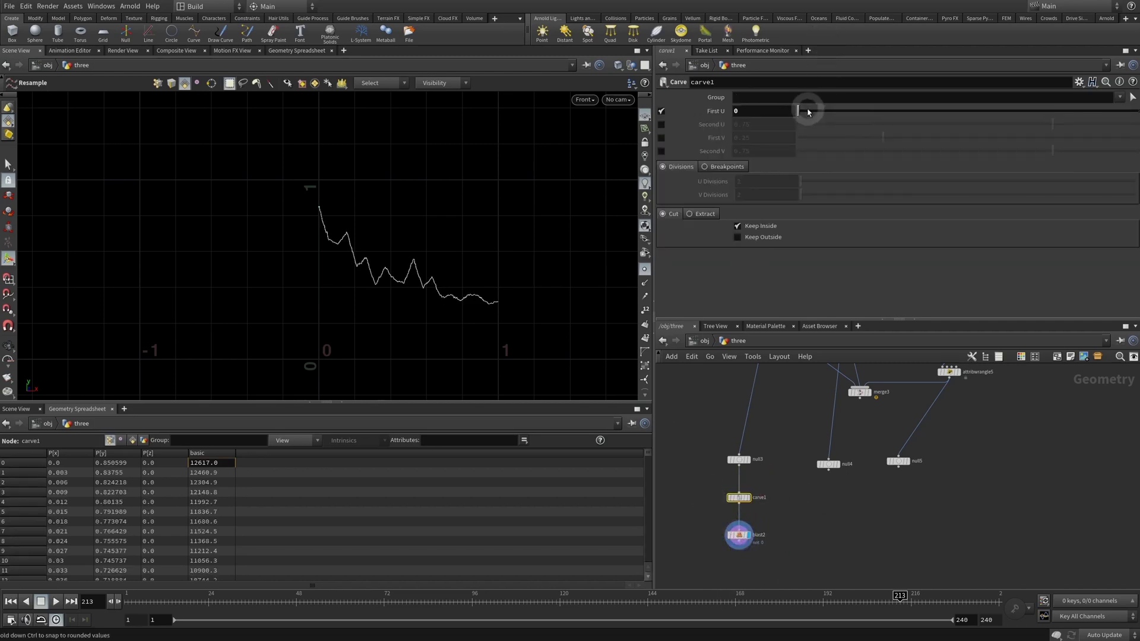
left_click_drag(804, 110, 770, 112)
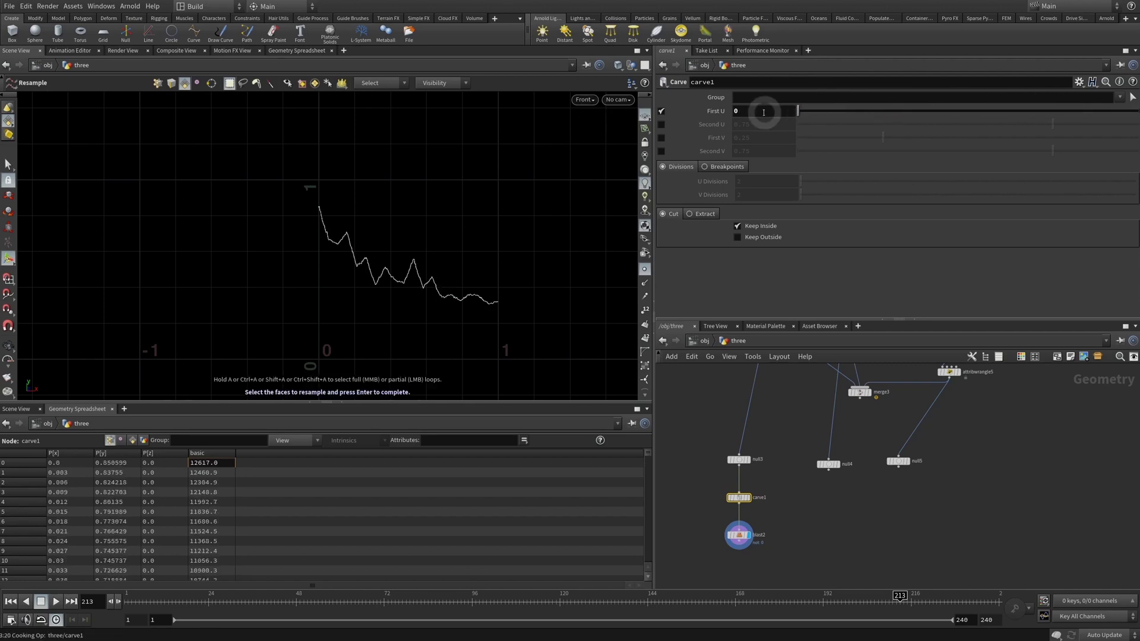
left_click(830, 521)
left_click_drag(839, 601, 129, 601)
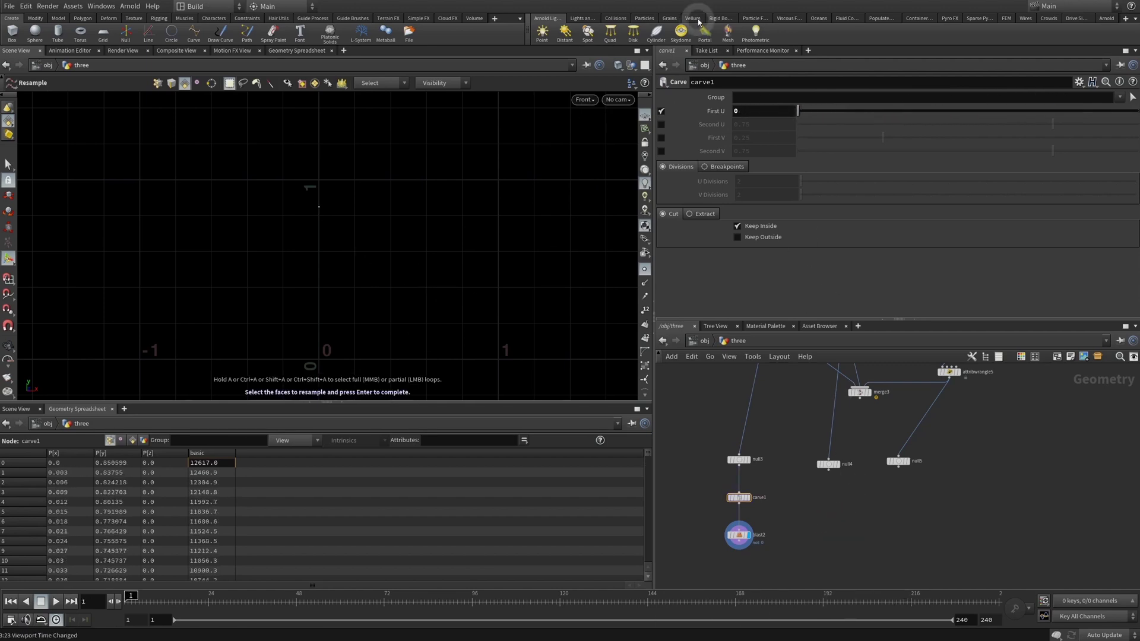
left_click(209, 601)
left_click(776, 112, "alt")
- On frame 120, set carve1's keyframed First U to 0.99, then fine-tune it to 0.983
left_click(563, 597)
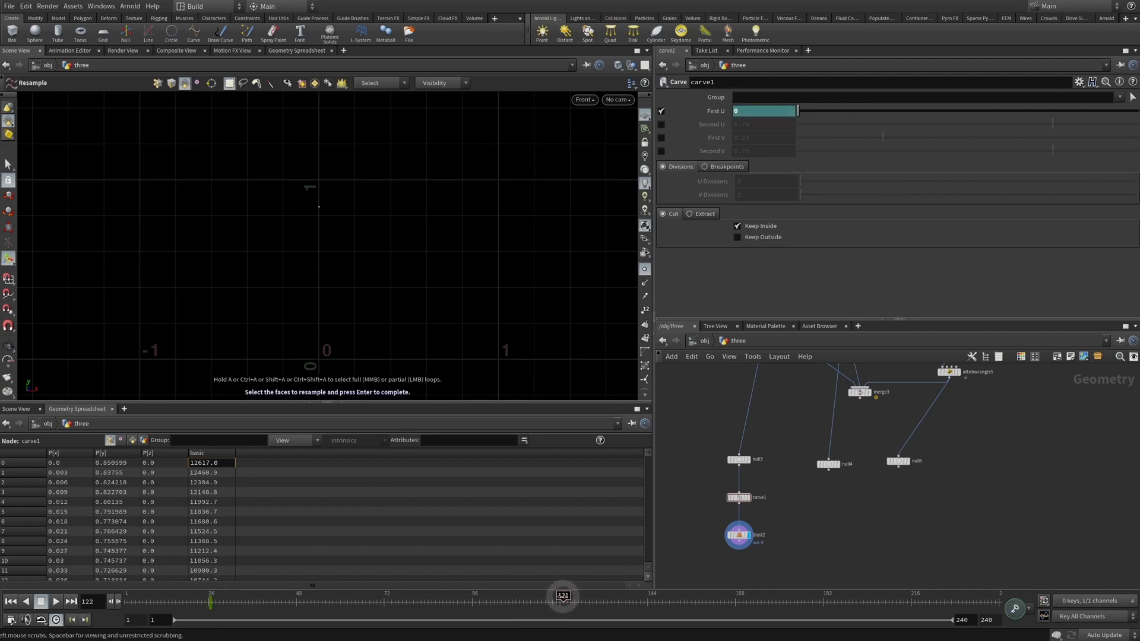
left_click_drag(563, 597, 559, 596)
double_click(771, 107)
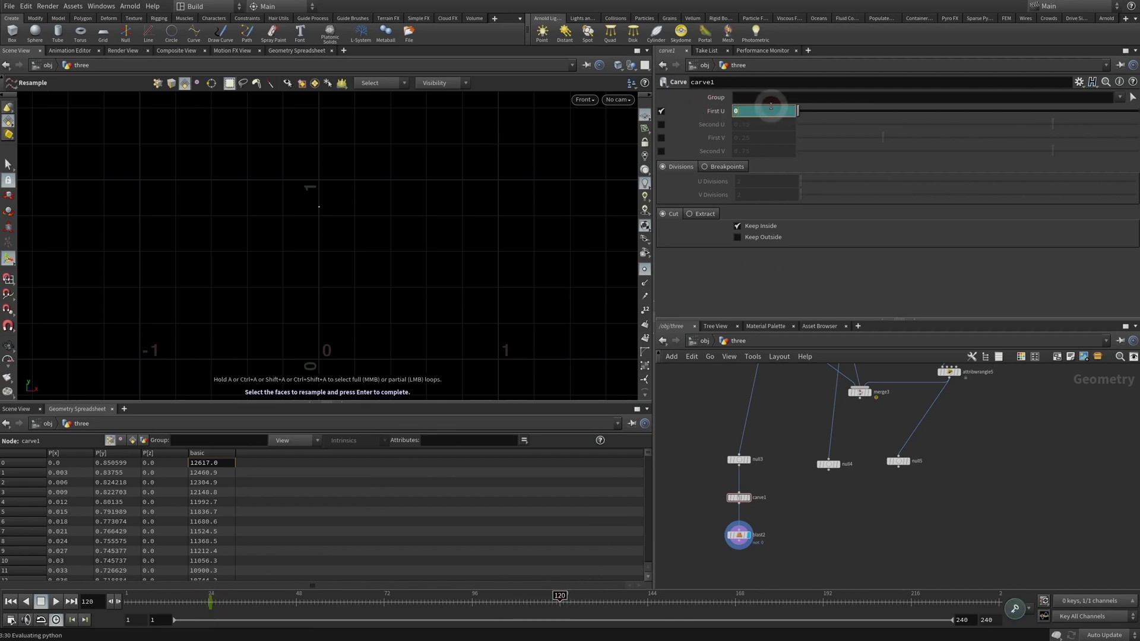
type("0.99")
key("Return")
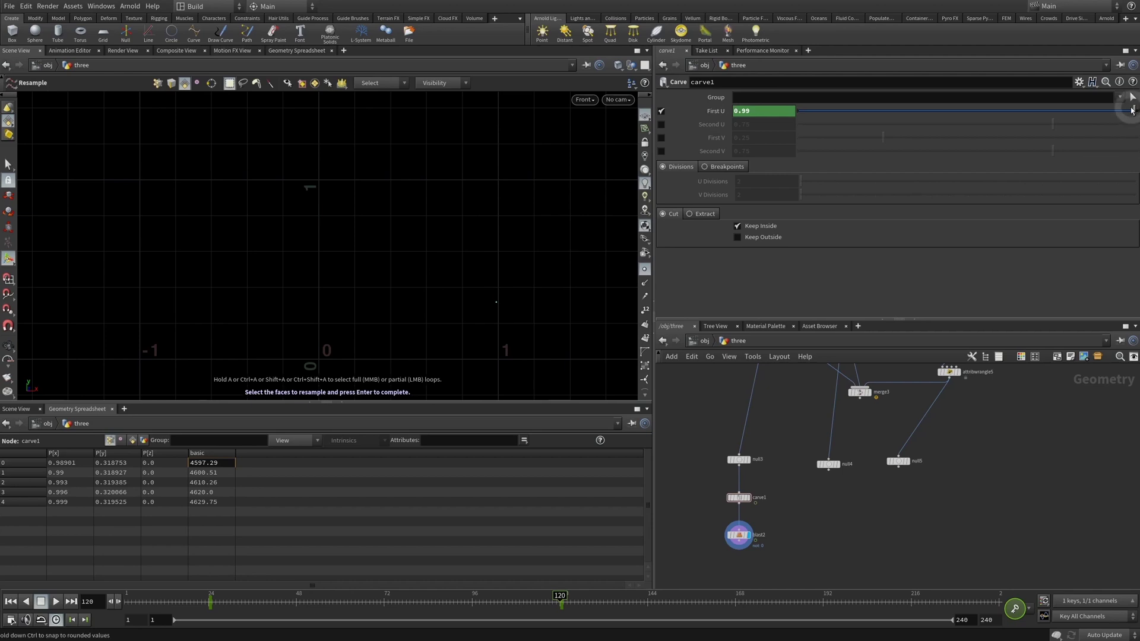
left_click_drag(1132, 111, 1133, 110)
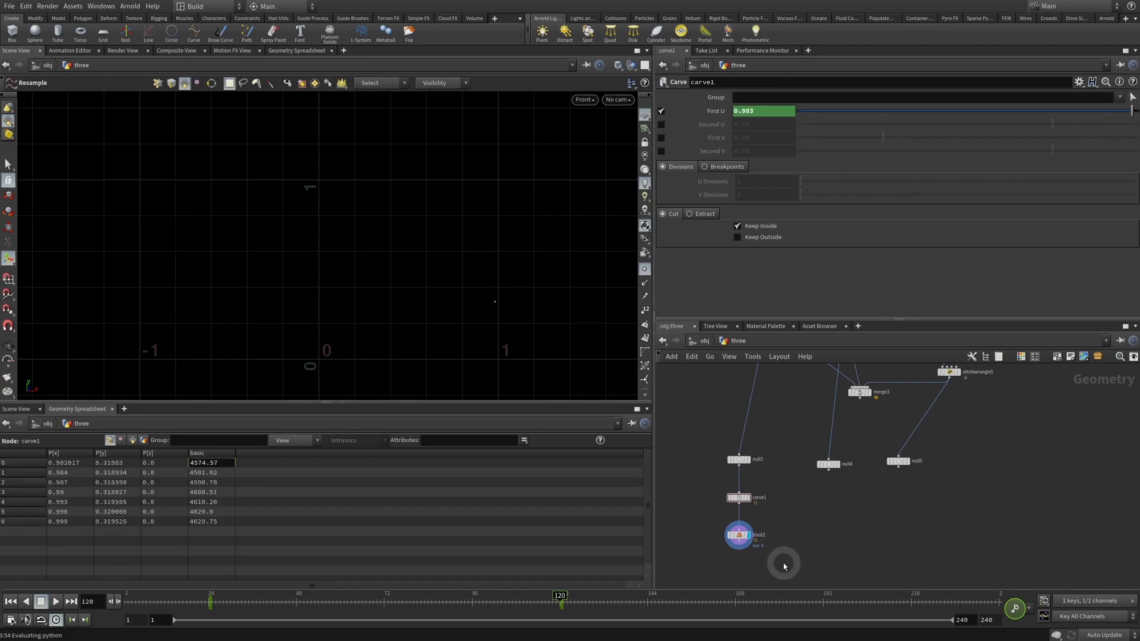
- Template null3 behind the displayed blast2 point and scrub back to frame 28 to check its motion along the curve
mouse_move(570, 600)
left_mouse_down()
mouse_move(211, 601)
mouse_move(579, 605)
left_mouse_up()
left_click(739, 535)
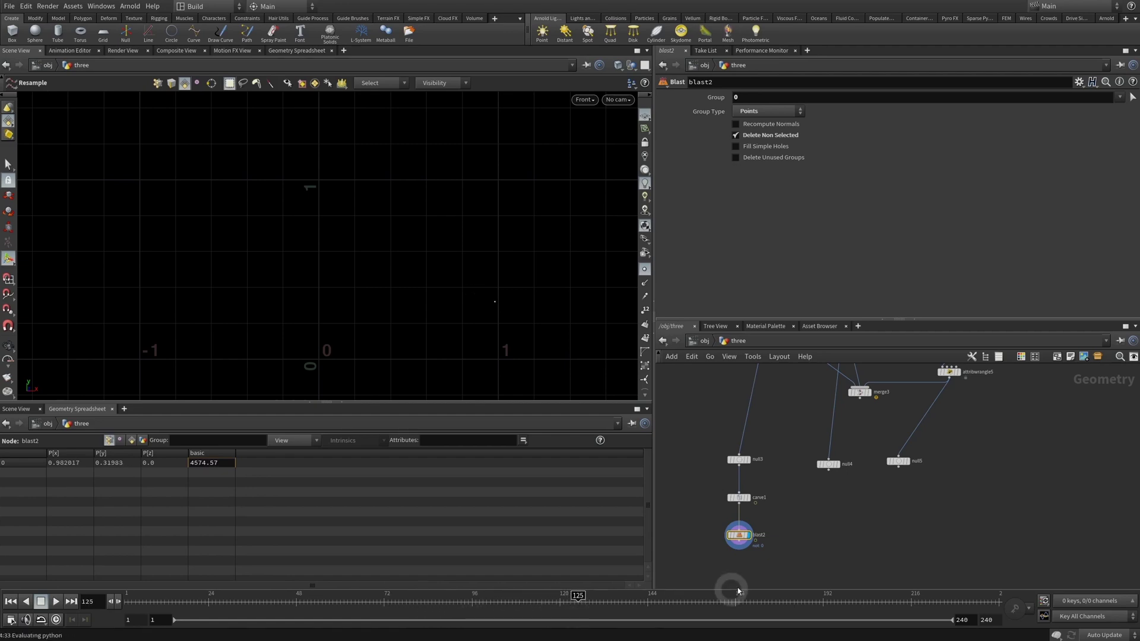
left_click(751, 511)
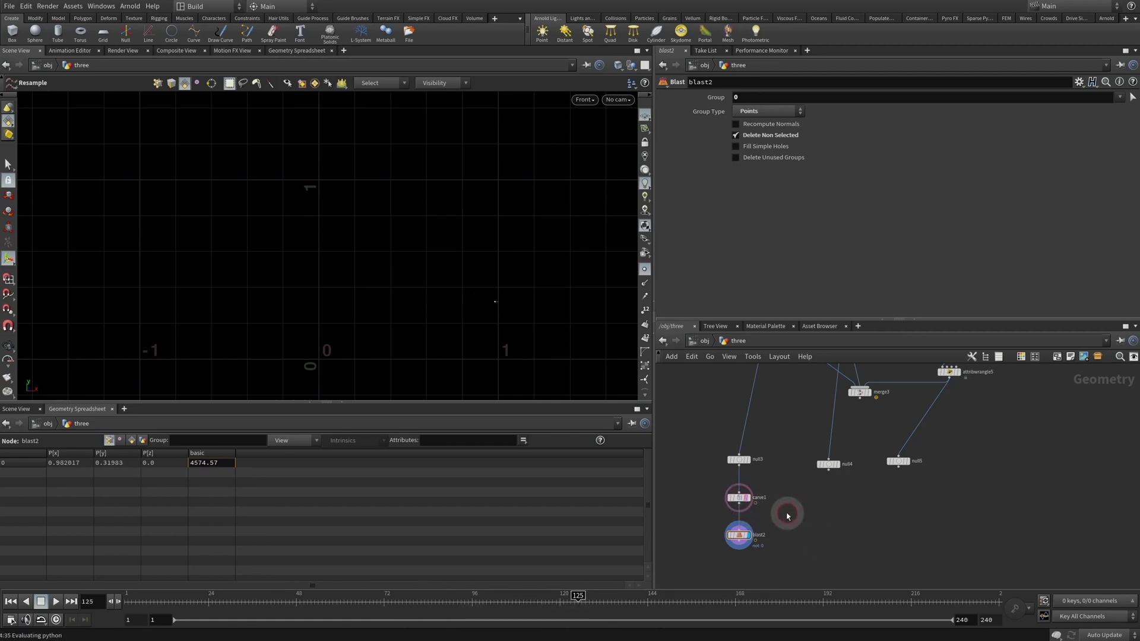
left_click(749, 467)
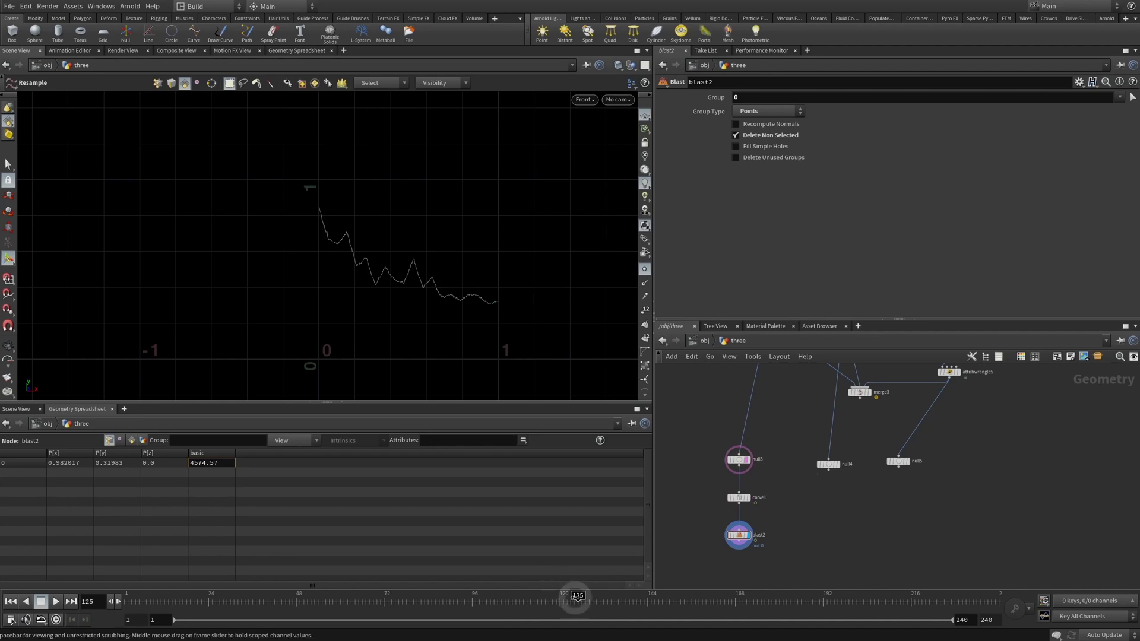
left_click_drag(564, 600, 220, 600)
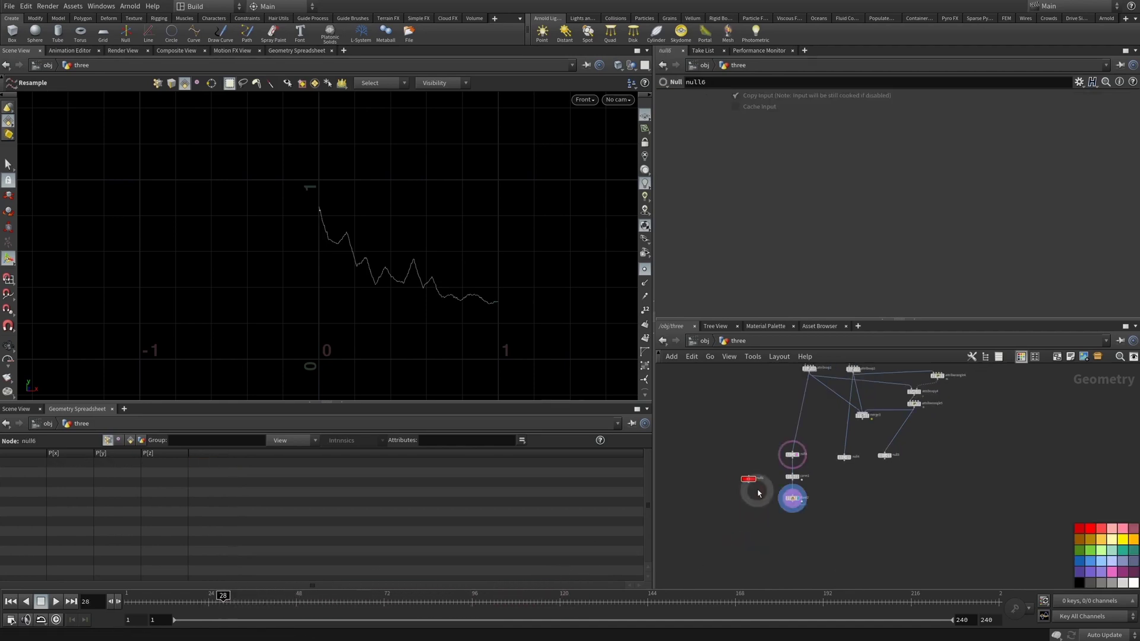
- Duplicate the carve1 and blast2 pair twice, place the copies under null4 and null5, and align blast2 with the new blasts
left_click_drag(819, 438, 789, 515)
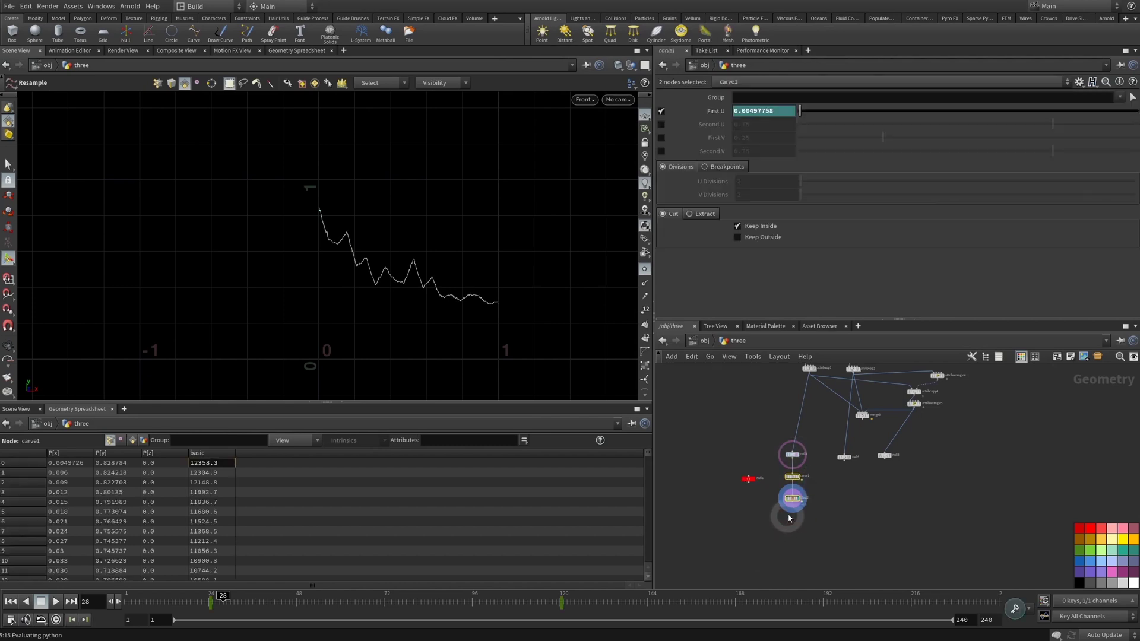
key("ctrl+c")
key("ctrl+v")
key("ctrl+v")
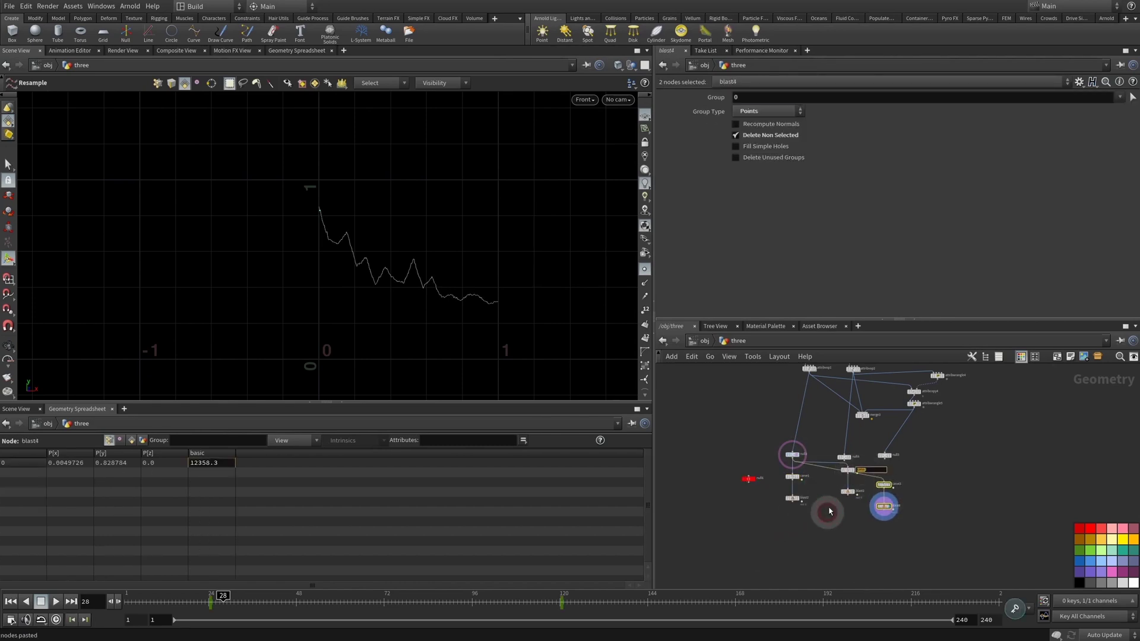
left_click(851, 503)
scroll(852, 501, "up", 4)
left_click_drag(877, 423, 837, 490)
left_click_drag(847, 438, 920, 423)
left_click(972, 445)
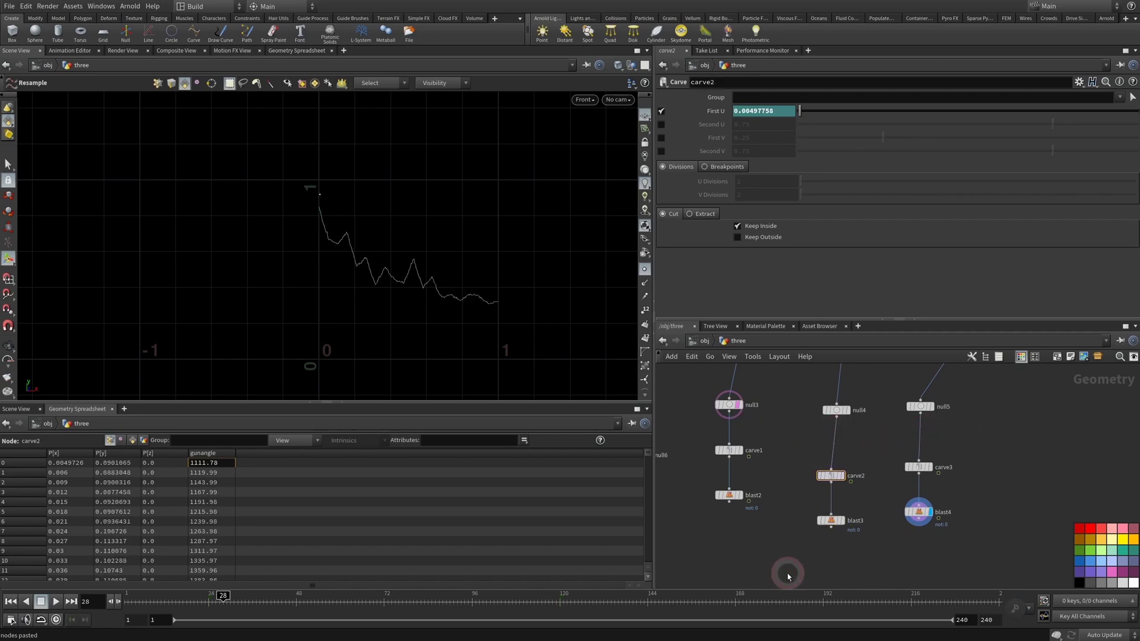
left_click_drag(727, 497, 728, 513)
- Add a Merge node that combines blast2, blast3 and blast4, and display it
left_click_drag(992, 501, 691, 543)
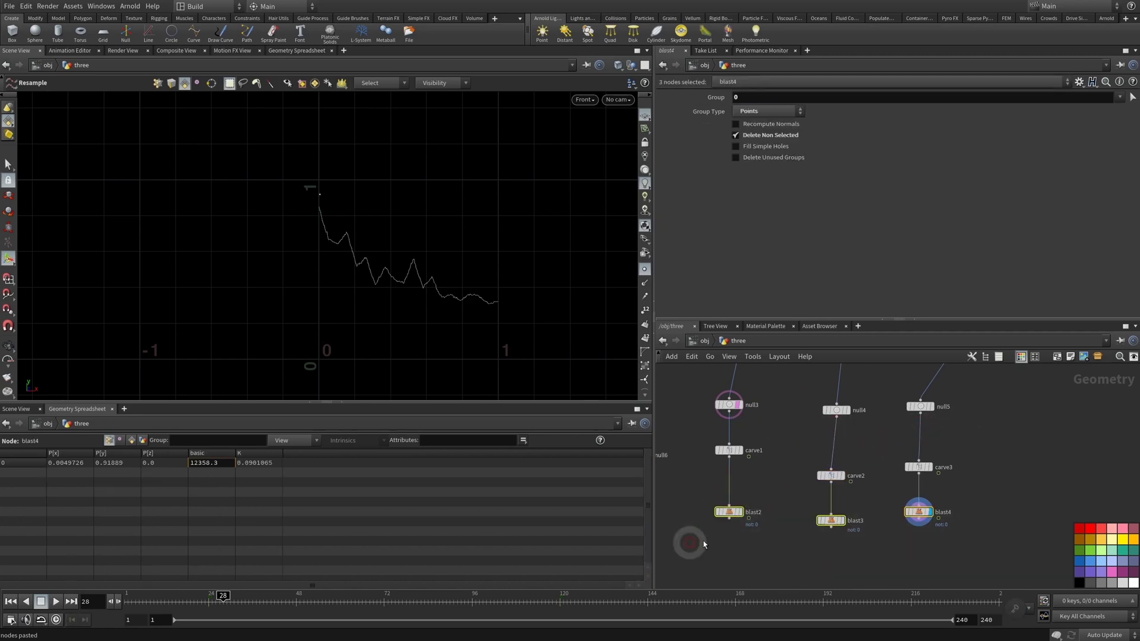
left_click(775, 551)
key("Tab")
type("mer")
key("Return")
left_click(772, 557)
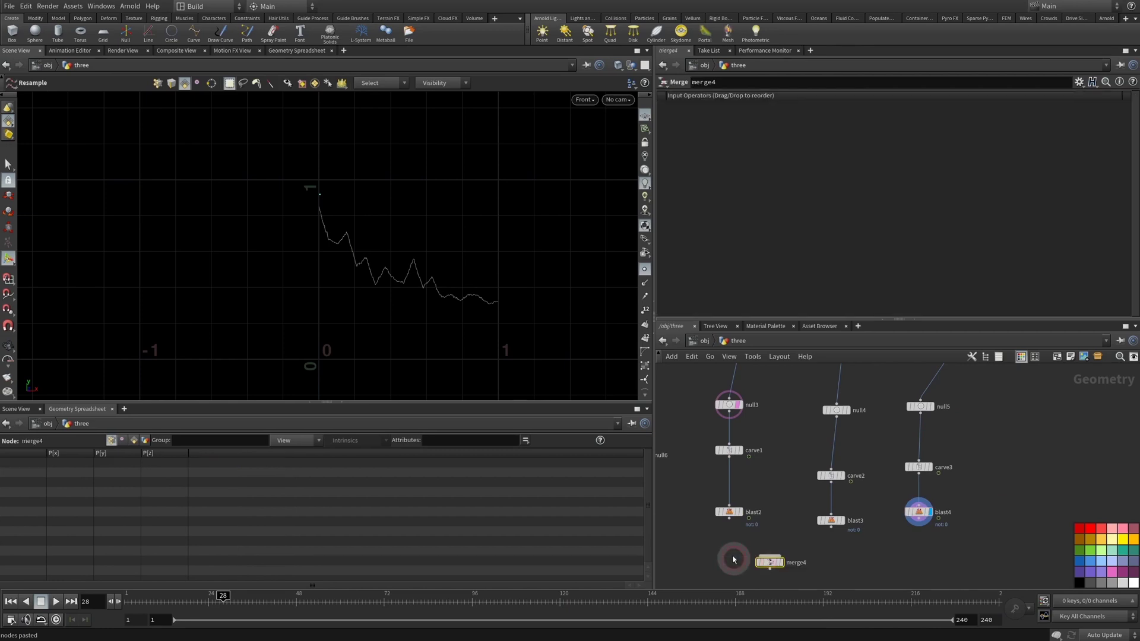
left_click_drag(700, 487, 947, 524)
left_click_drag(732, 522, 770, 558)
left_click(891, 569)
- Scrub to frame 89 to check the moving points, and examine the settings of the two upstream Resample nodes
left_click_drag(223, 601, 450, 602)
scroll(810, 480, "down", 6)
middle_click_drag(875, 386, 894, 436)
scroll(860, 482, "up", 5)
scroll(871, 512, "down", 4)
scroll(919, 527, "up", 5)
middle_click_drag(919, 548, 963, 565)
middle_click_drag(890, 382, 888, 463)
left_click_drag(887, 462, 665, 496)
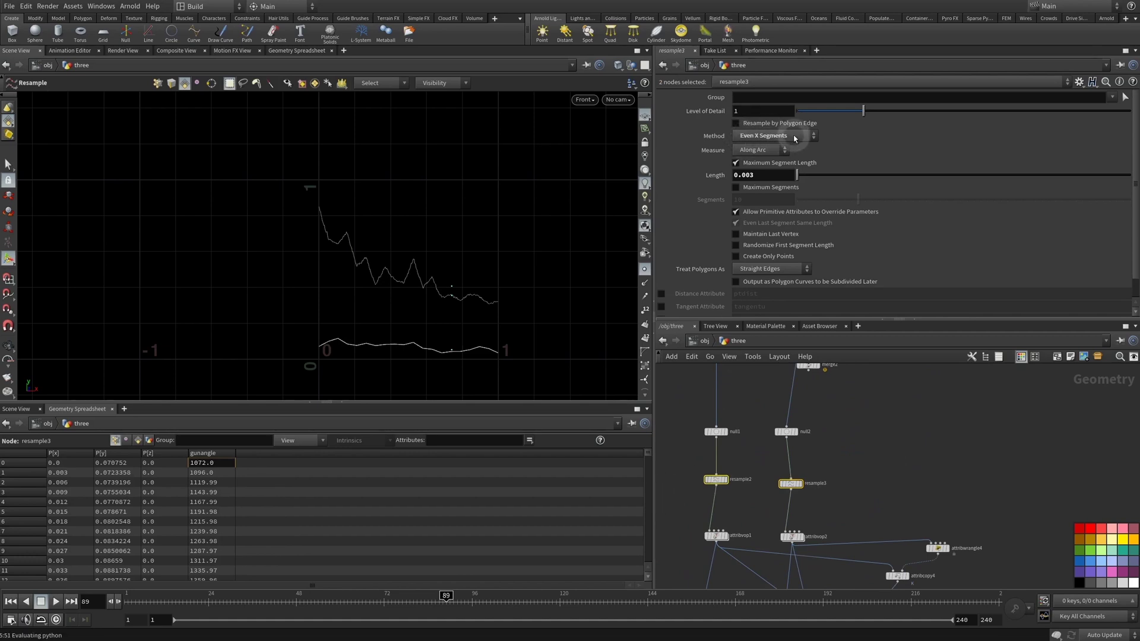
left_click(907, 443)
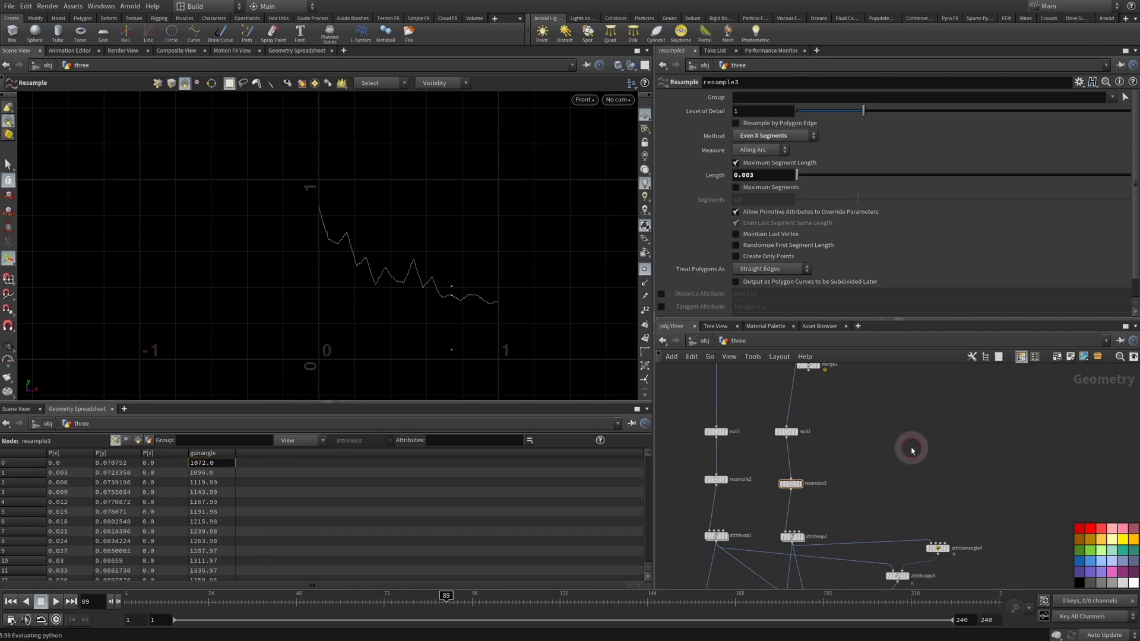
scroll(926, 466, "down", 6)
middle_click_drag(981, 516, 952, 388)
scroll(897, 486, "up", 5)
middle_click_drag(818, 456, 809, 591)
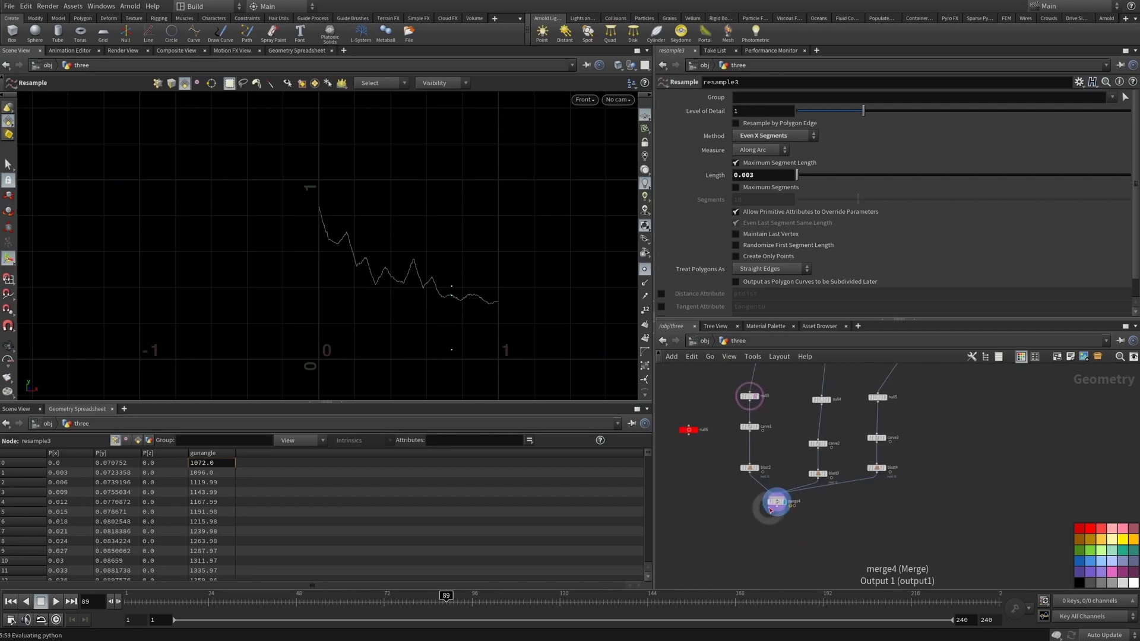
- Move merge4 further below the blasts and add an unconnected Scatter node beside the branches
left_click_drag(776, 504, 785, 531)
scroll(918, 528, "down", 5)
middle_click_drag(918, 529, 850, 507)
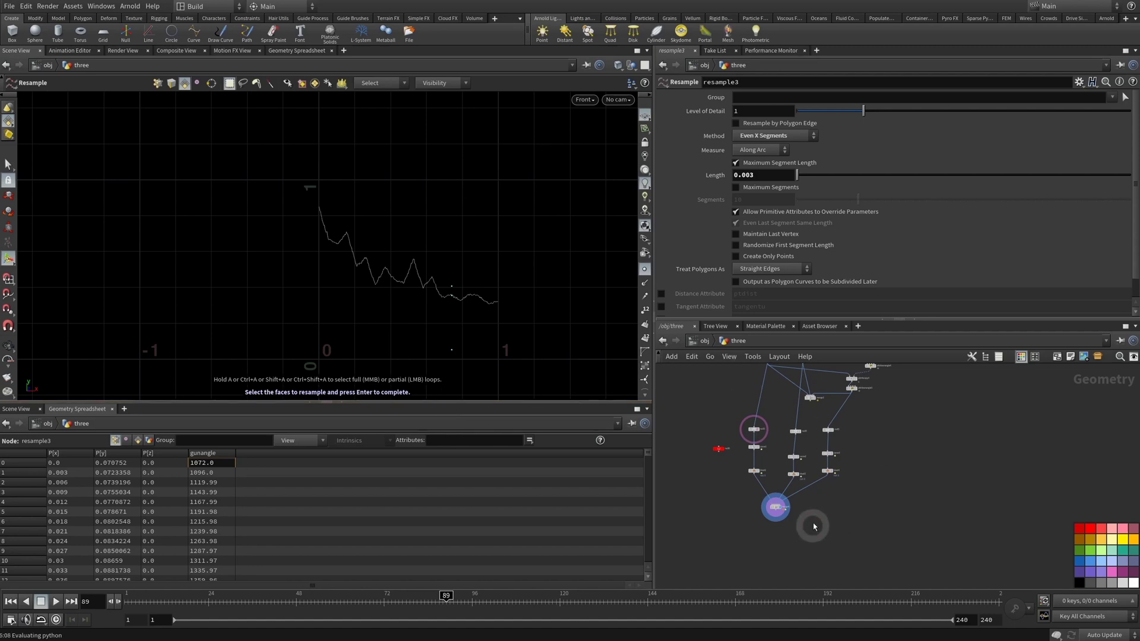
scroll(764, 483, "up", 4)
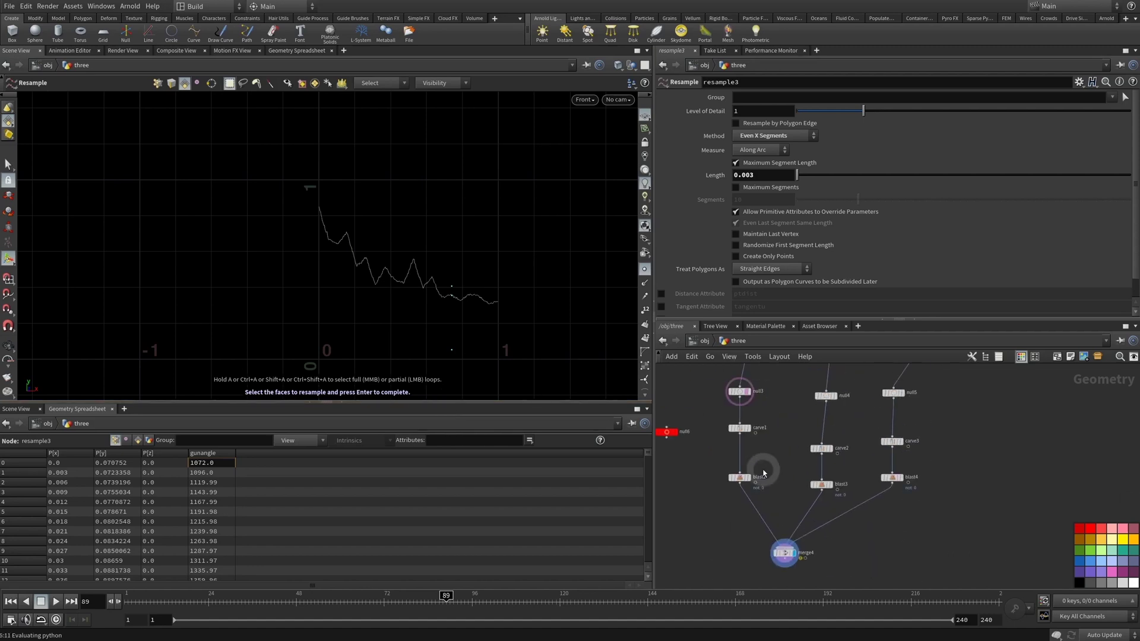
left_click(740, 476)
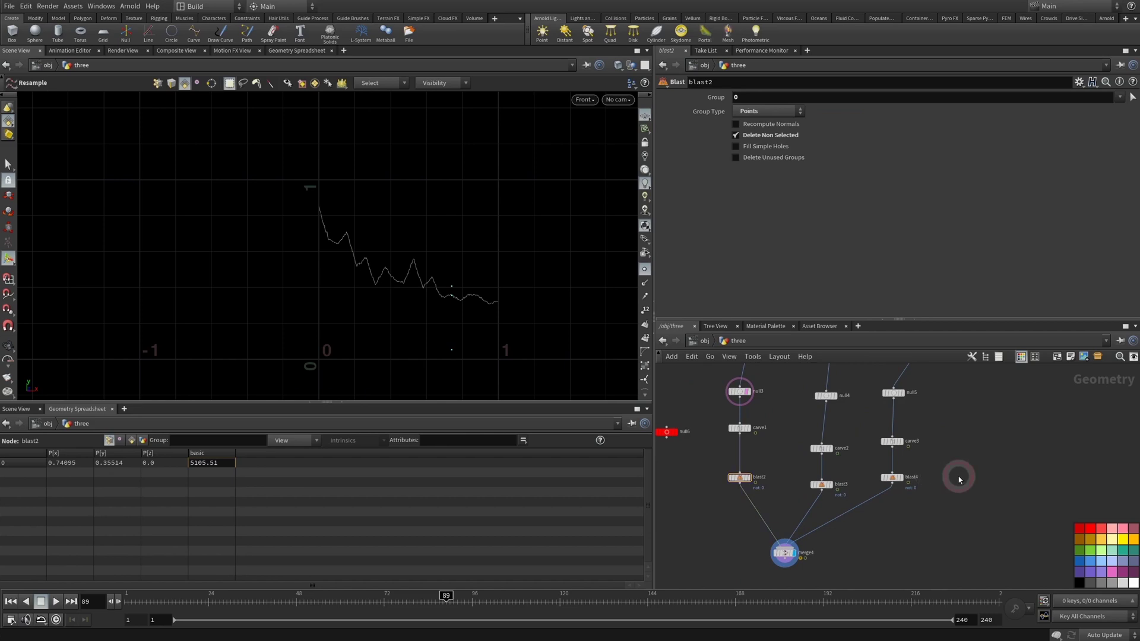
middle_click_drag(986, 484, 931, 487)
key("Tab")
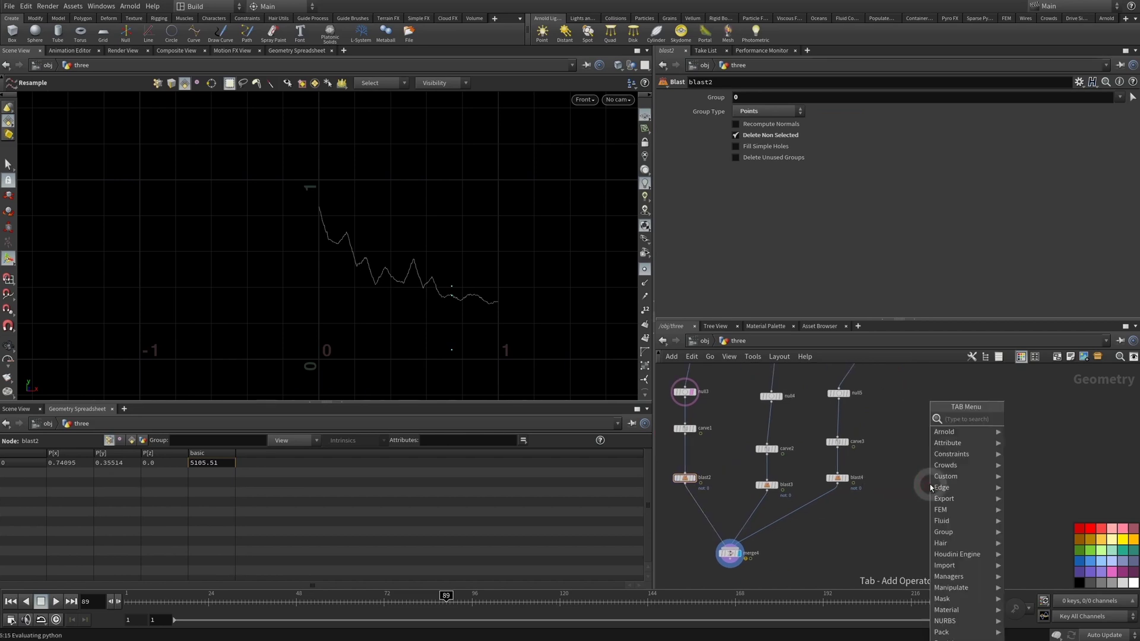
type("cir")
key("Return")
left_click(952, 484)
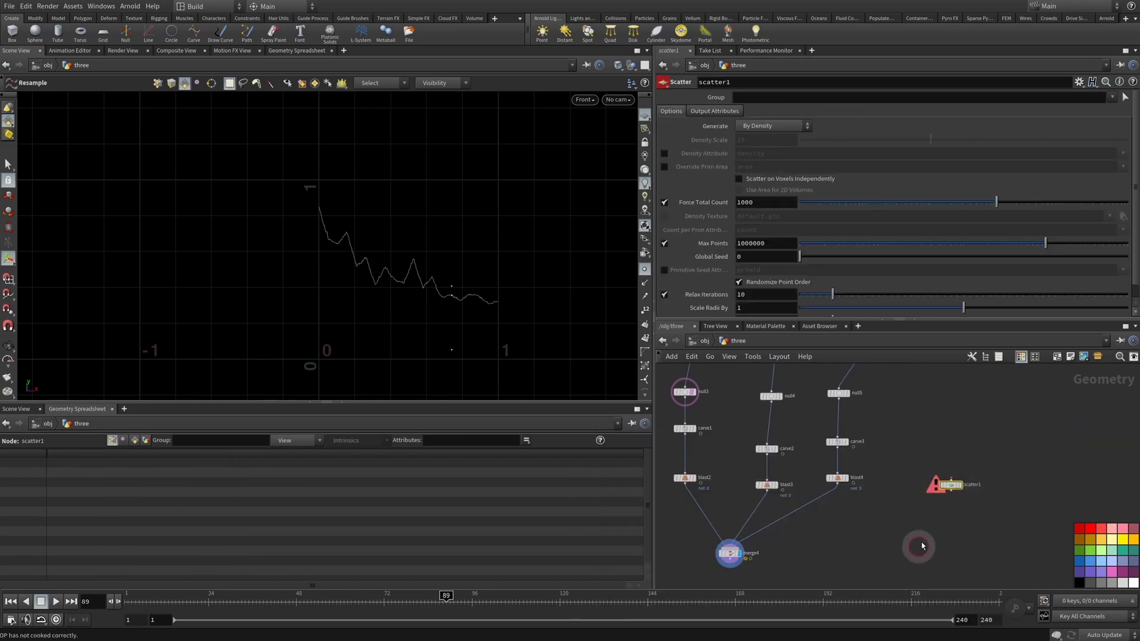
- Rename blast2 as B, blast3 as G and blast4 as T
double_click(702, 479)
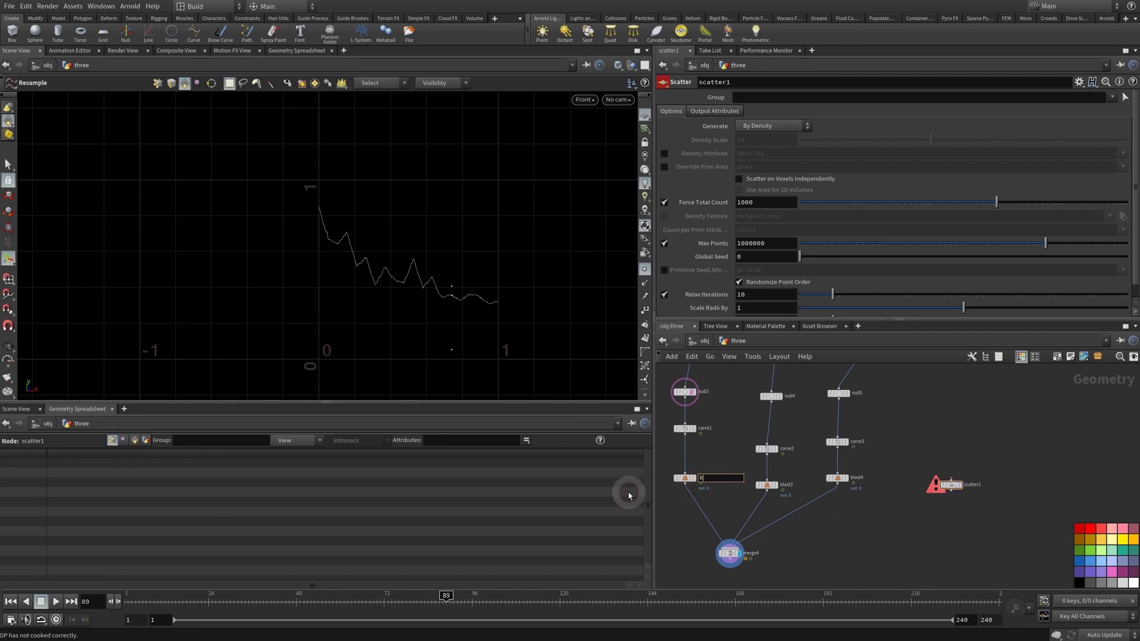
type("B")
key("Return")
double_click(787, 484)
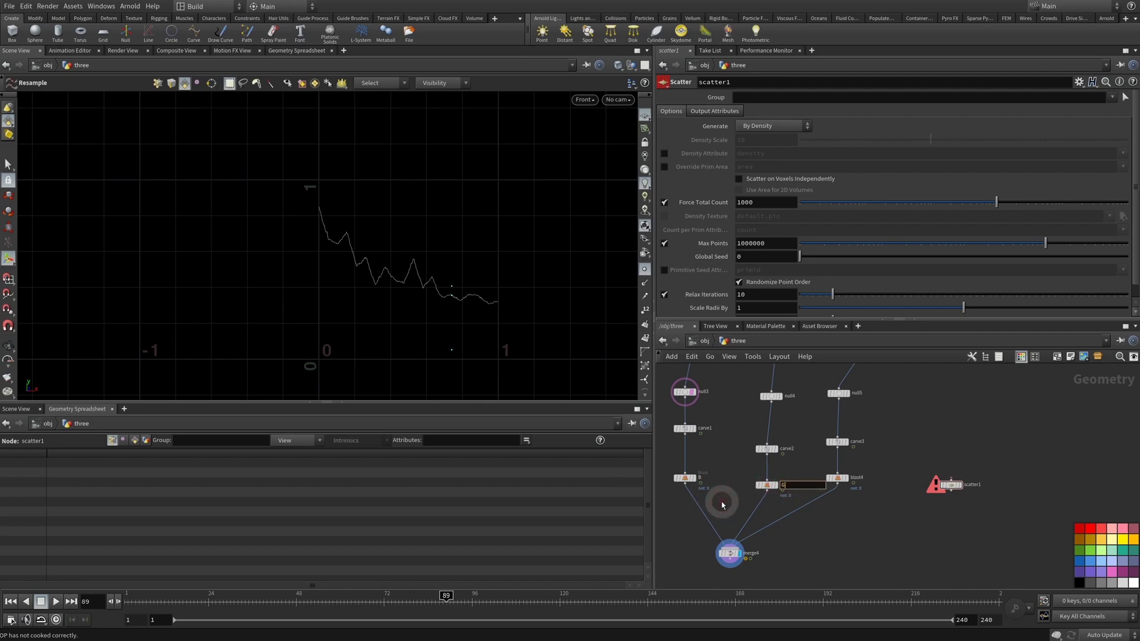
double_click(858, 478)
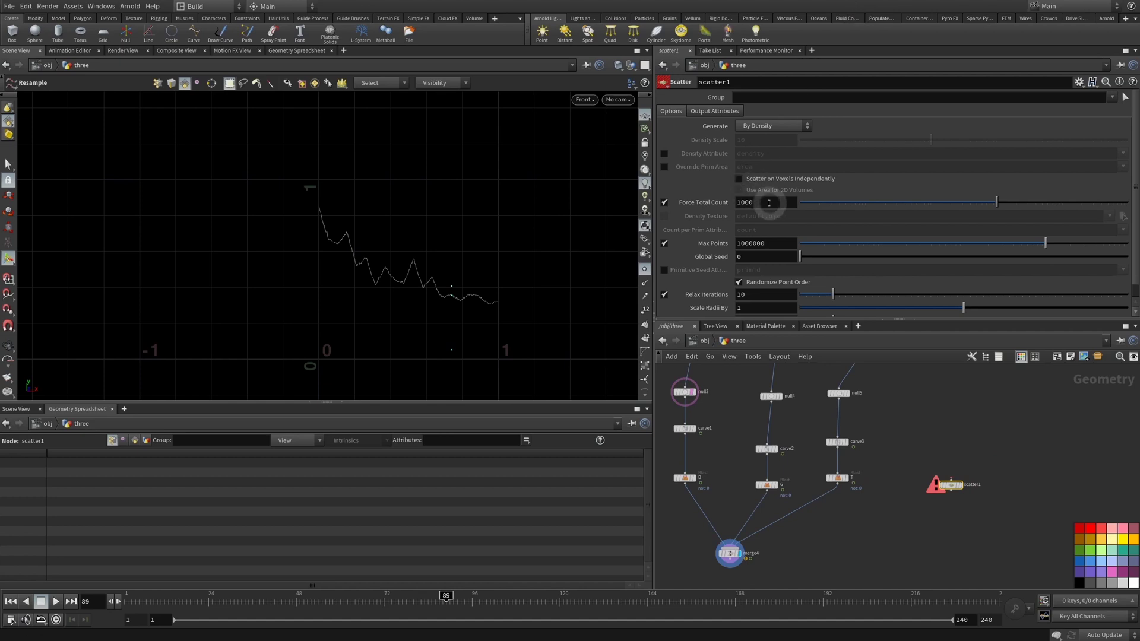
- Try driving scatter1's Force Total Count with the expression point("../B",0,"P",1)
left_click(768, 203)
type("point()")
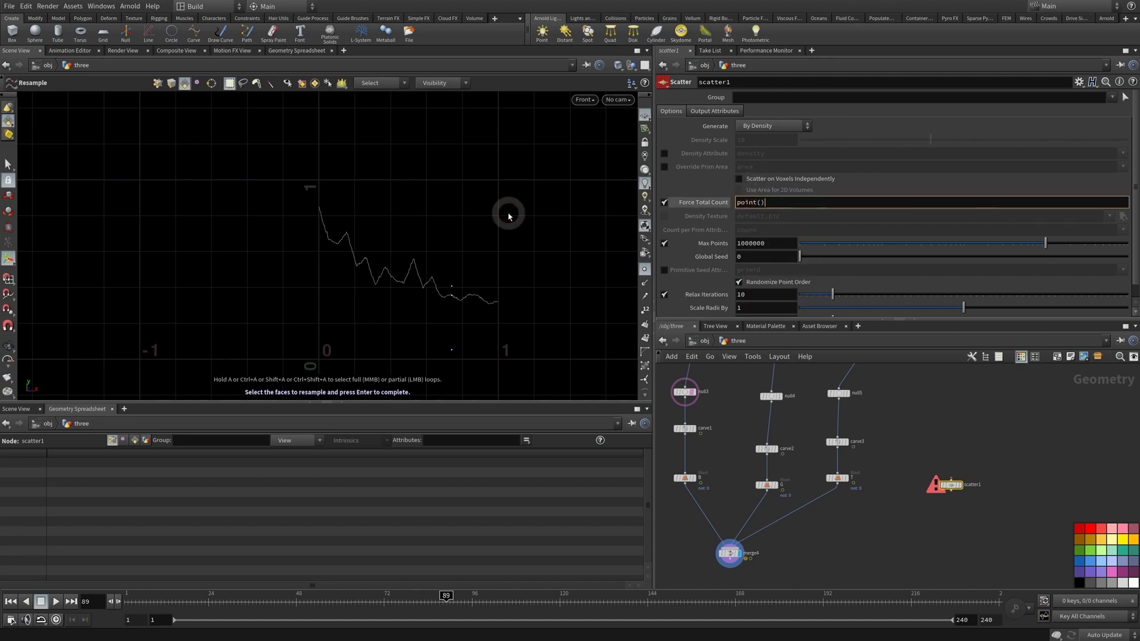
type("\"\"")
key("Left")
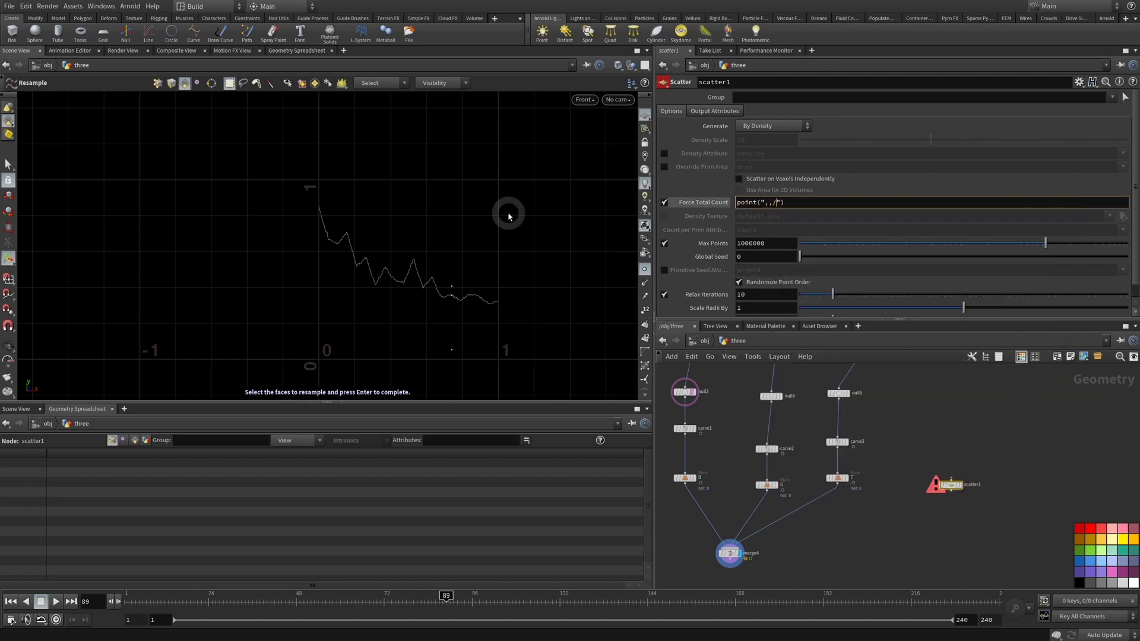
type("../")
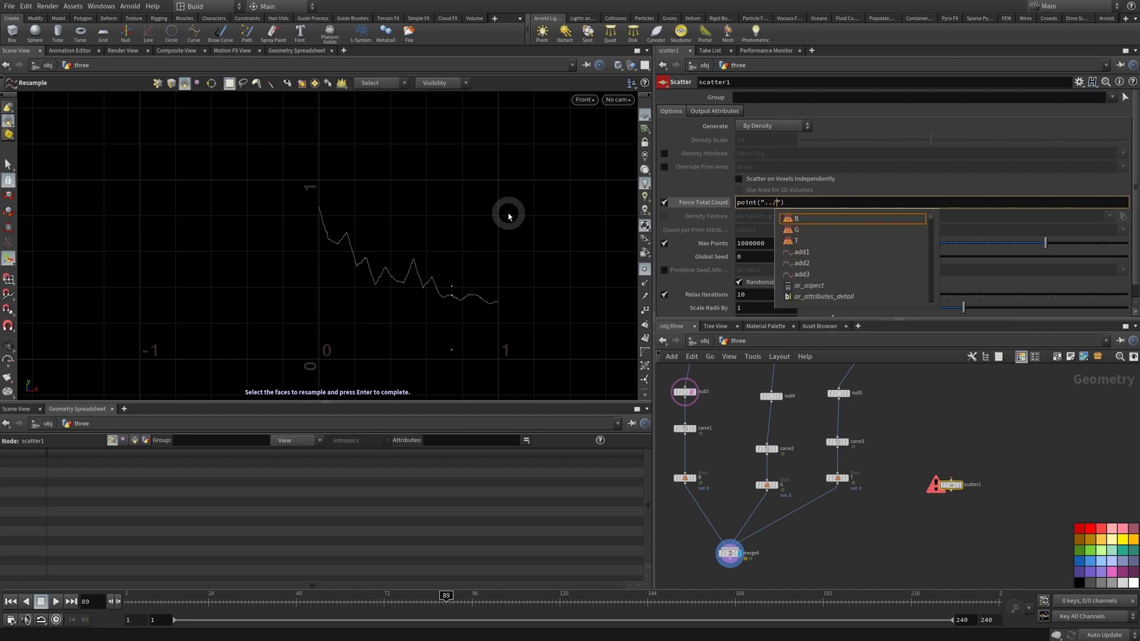
type("B")
key("Right")
type(",0")
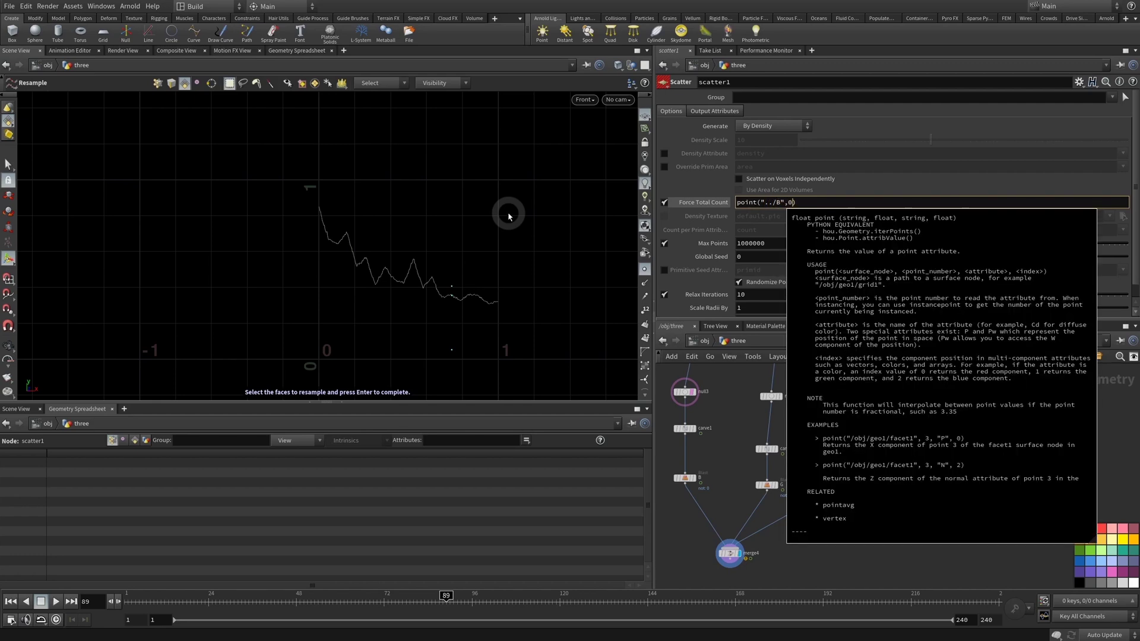
type(",\"")
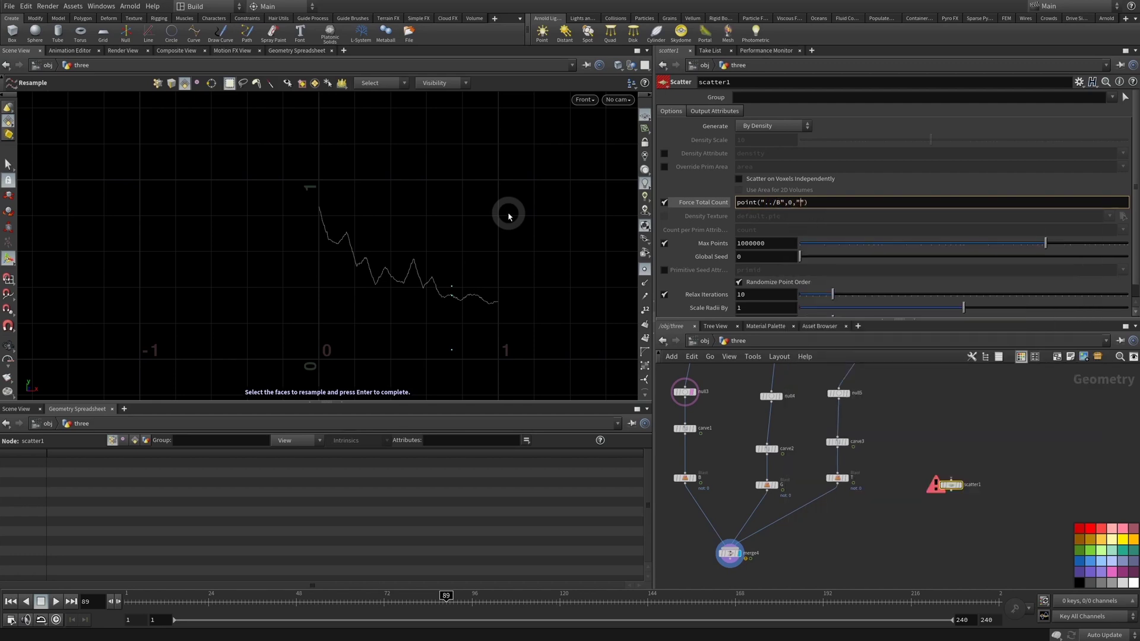
type("P")
key("Right")
type(",")
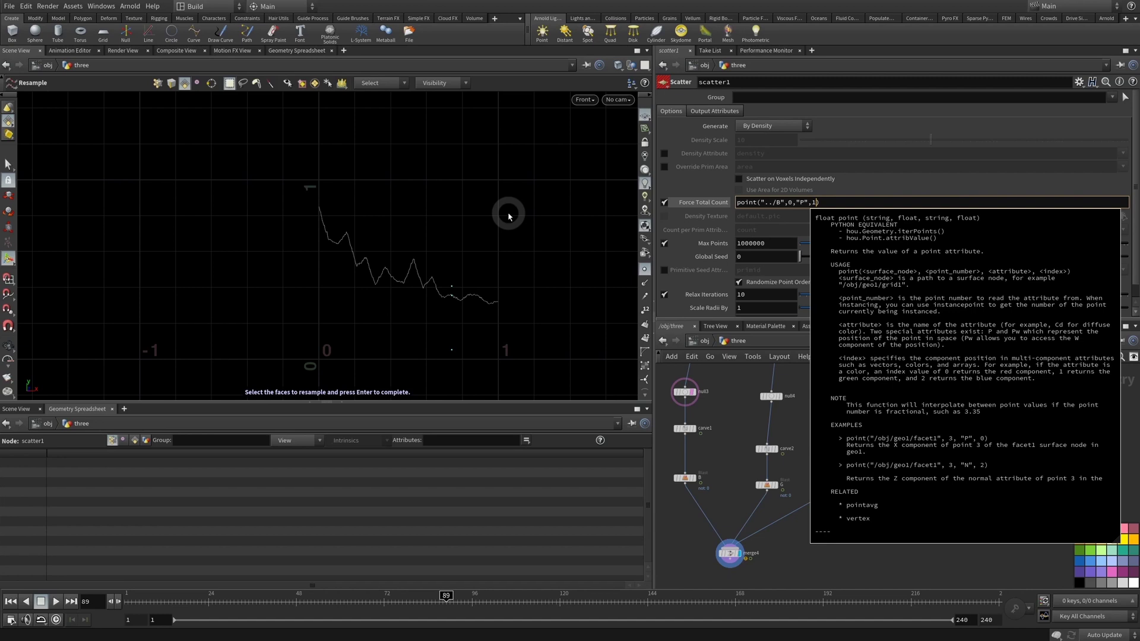
type("1")
key("Return")
- Insert an Attribute Wrangle node between the B blast and merge4
scroll(863, 556, "down", 2)
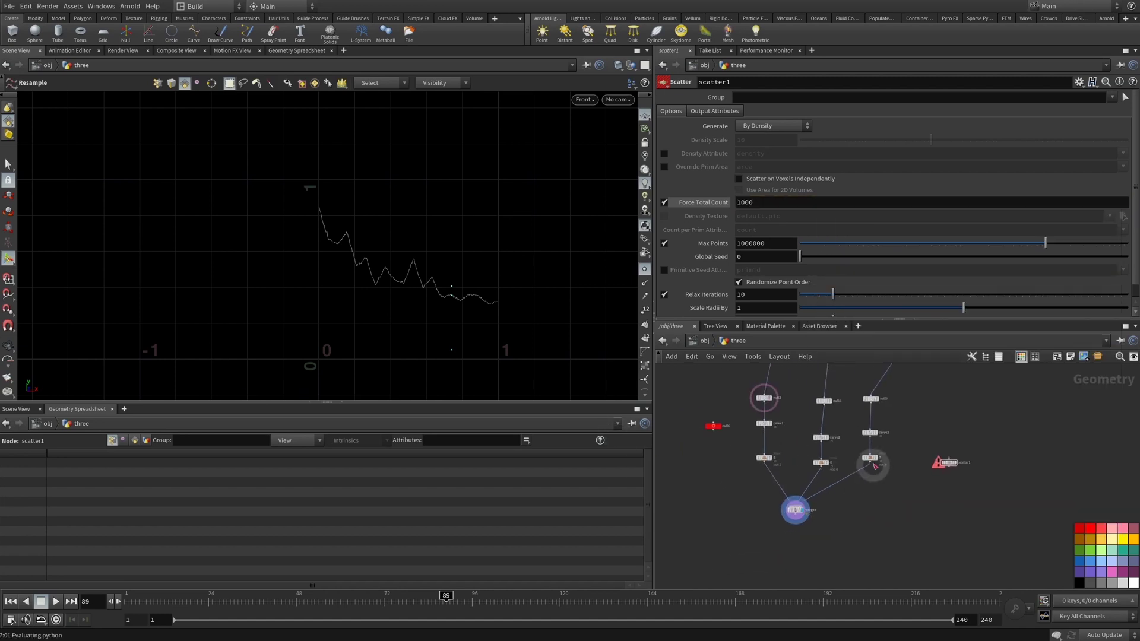
key("Tab")
type("att")
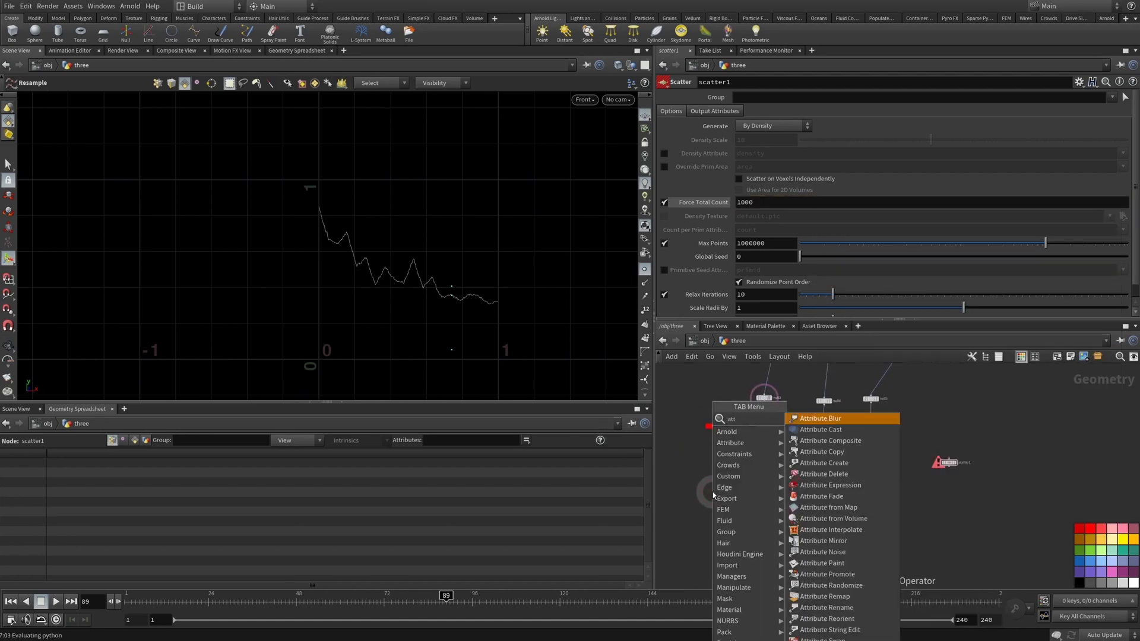
type("wr")
key("Return")
left_click(775, 481)
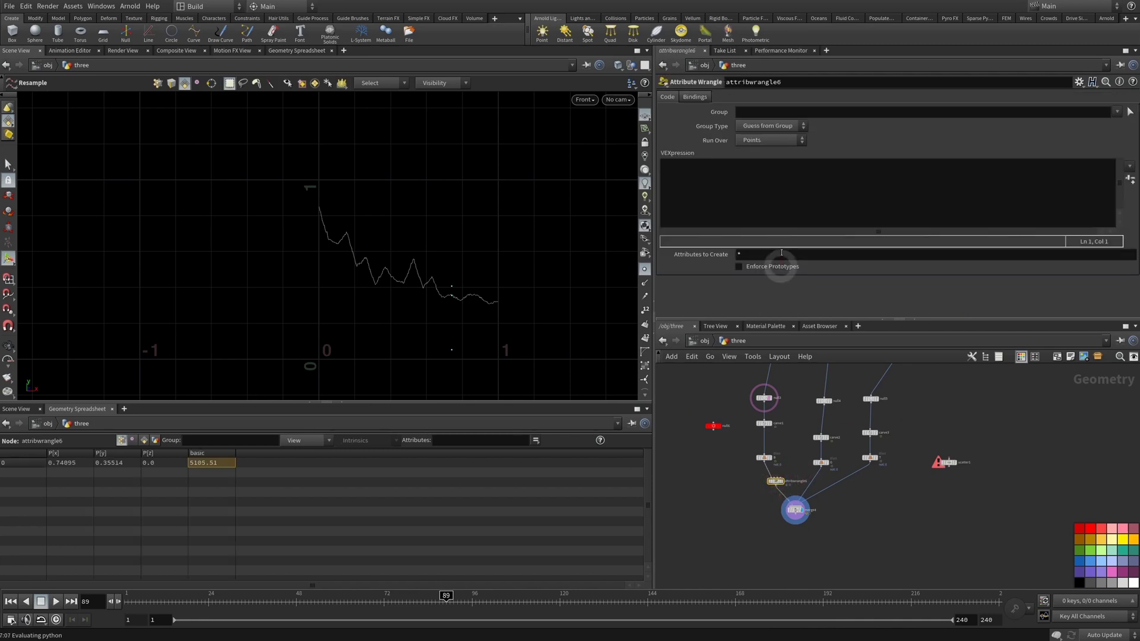
- Enter f@RB = @P.y * chf("mult"); as the wrangle's VEXpression, create its Mult parameter and set it to 100
left_click(783, 184)
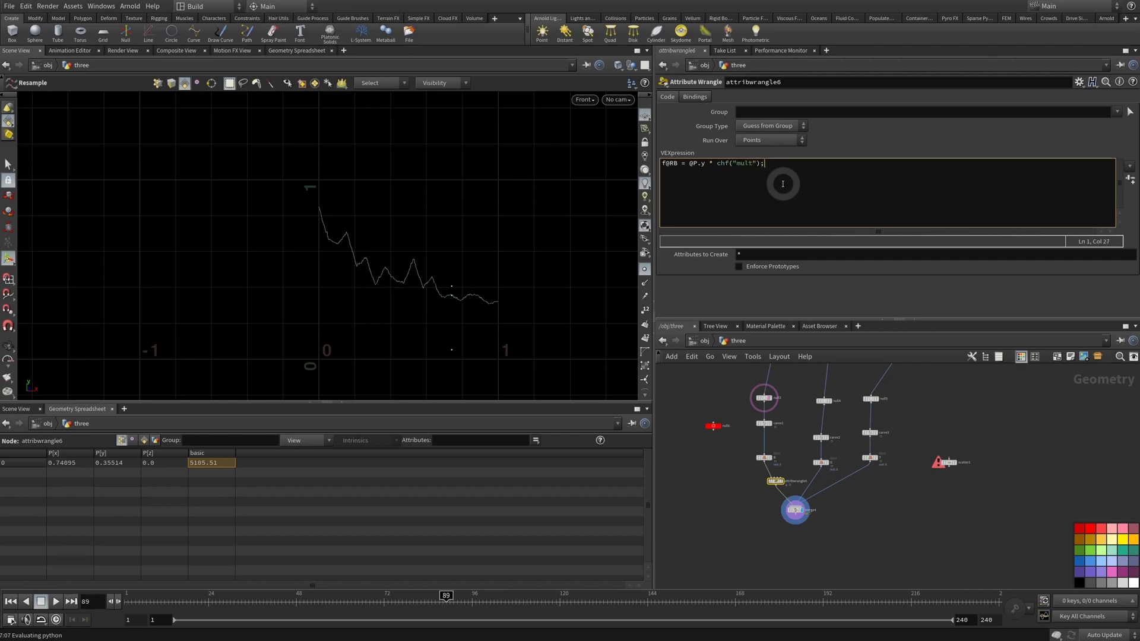
left_click(1130, 179)
left_click(574, 303)
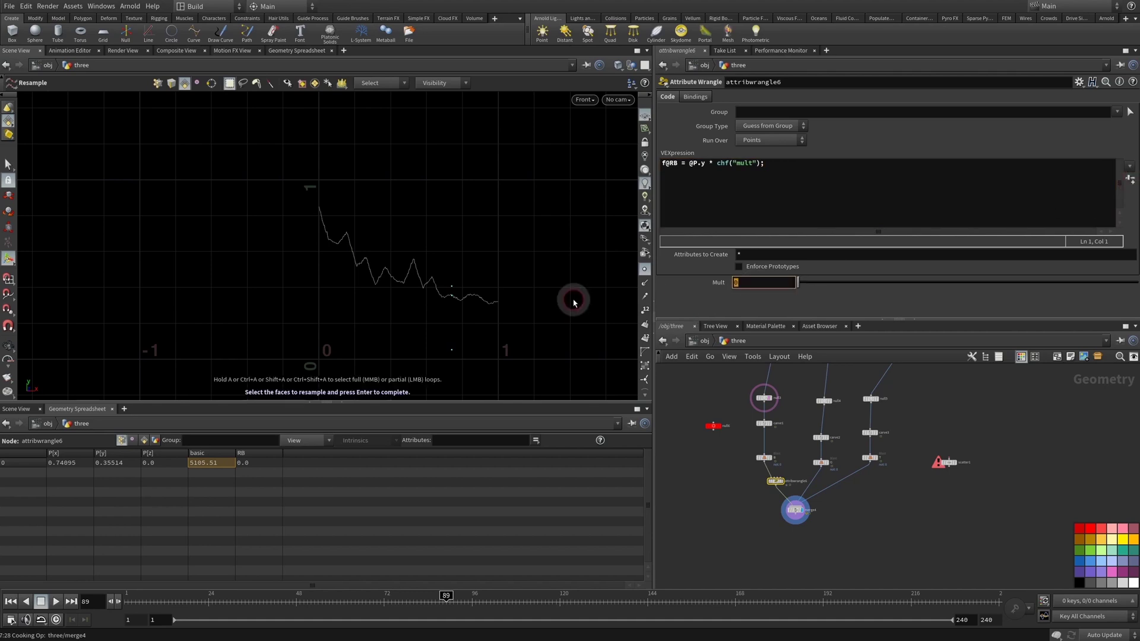
type("100")
key("Return")
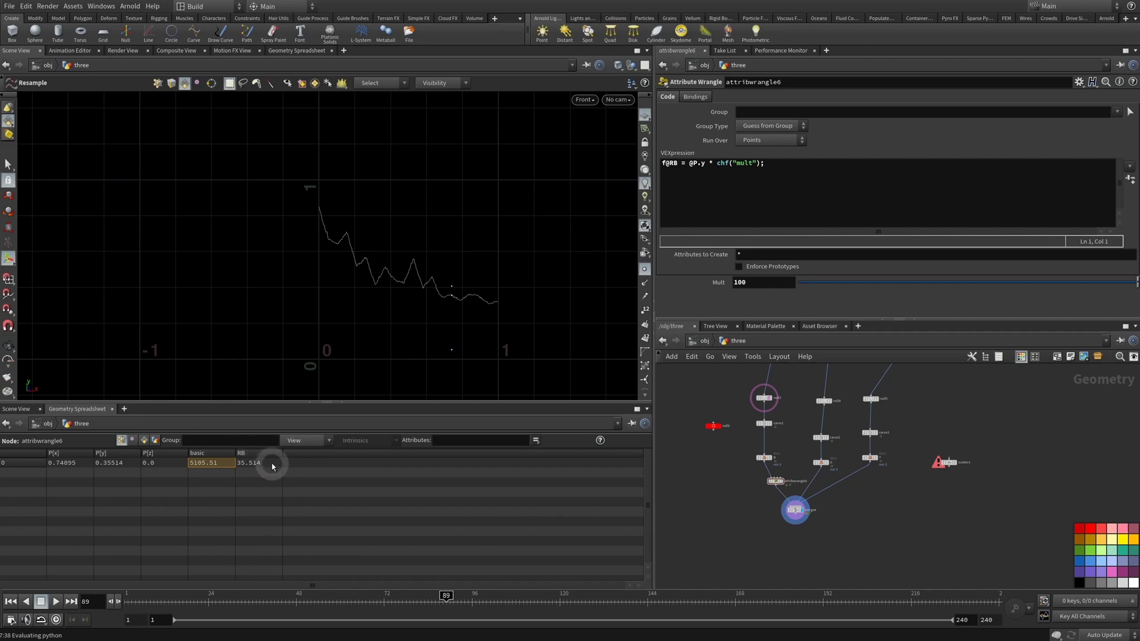
- Rename the new Attribute Wrangle under the B blast as multb
left_click(949, 464)
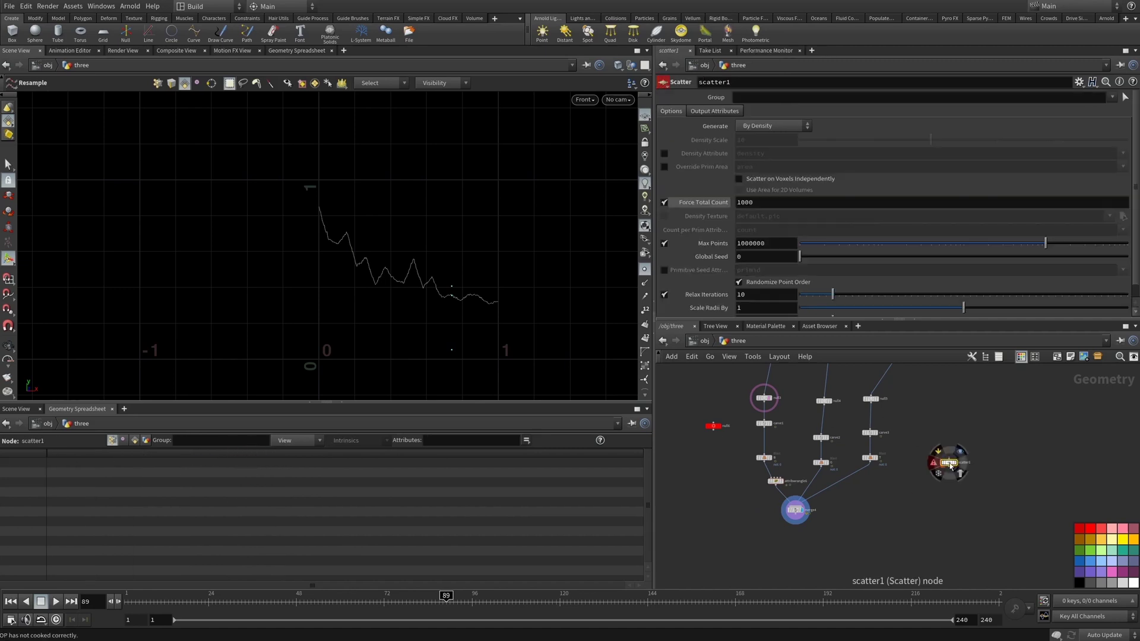
scroll(786, 489, "up", 5)
double_click(809, 475)
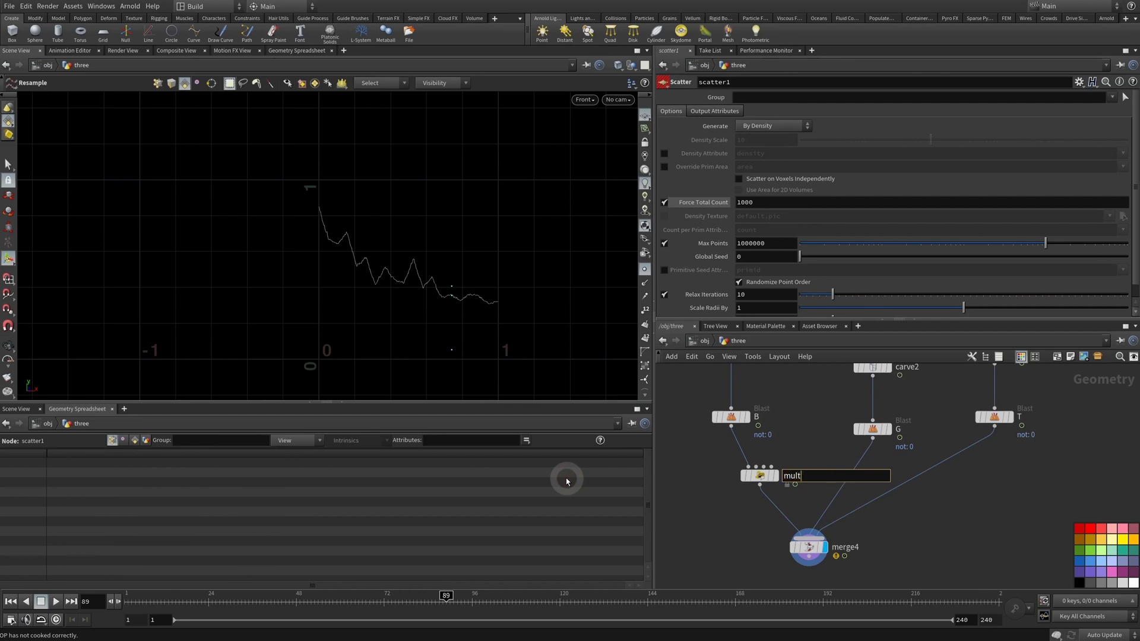
key("Return")
scroll(772, 505, "down", 5)
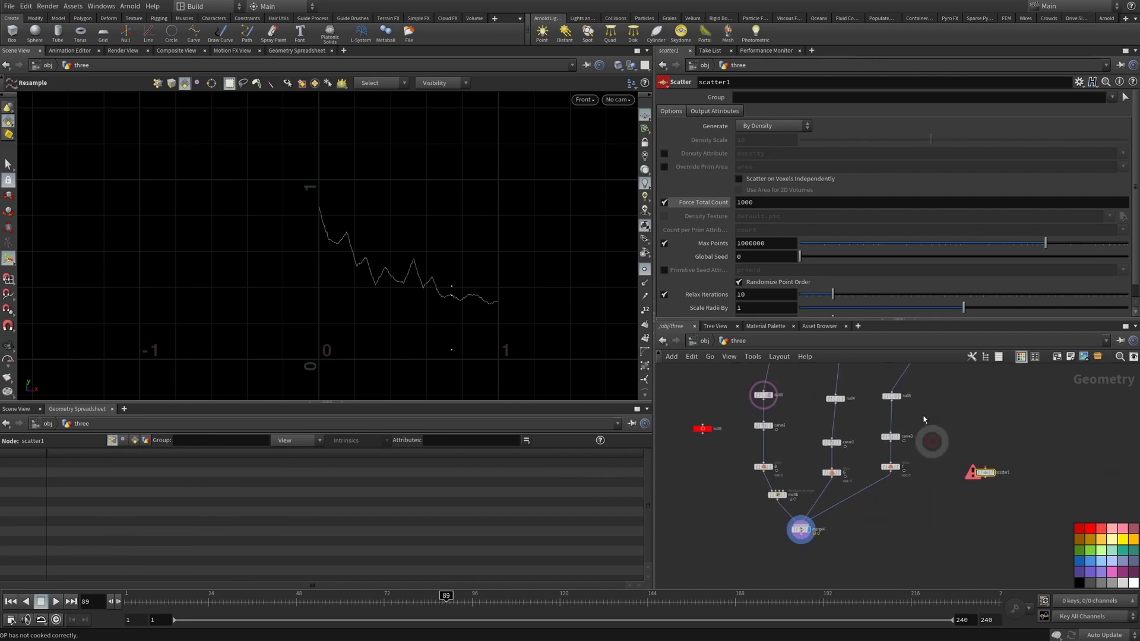
- Drive scatter1's Force Total Count with the expression point("../multb",0,"RB",0), reading the RB attribute from the multb wrangle
left_click(772, 202)
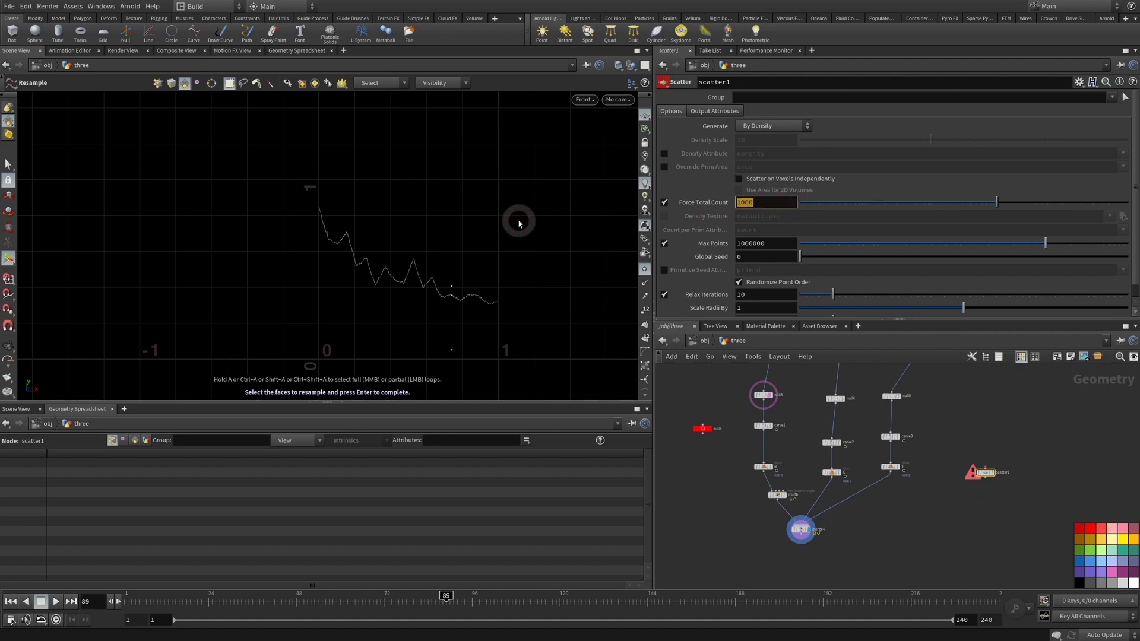
type("point()")
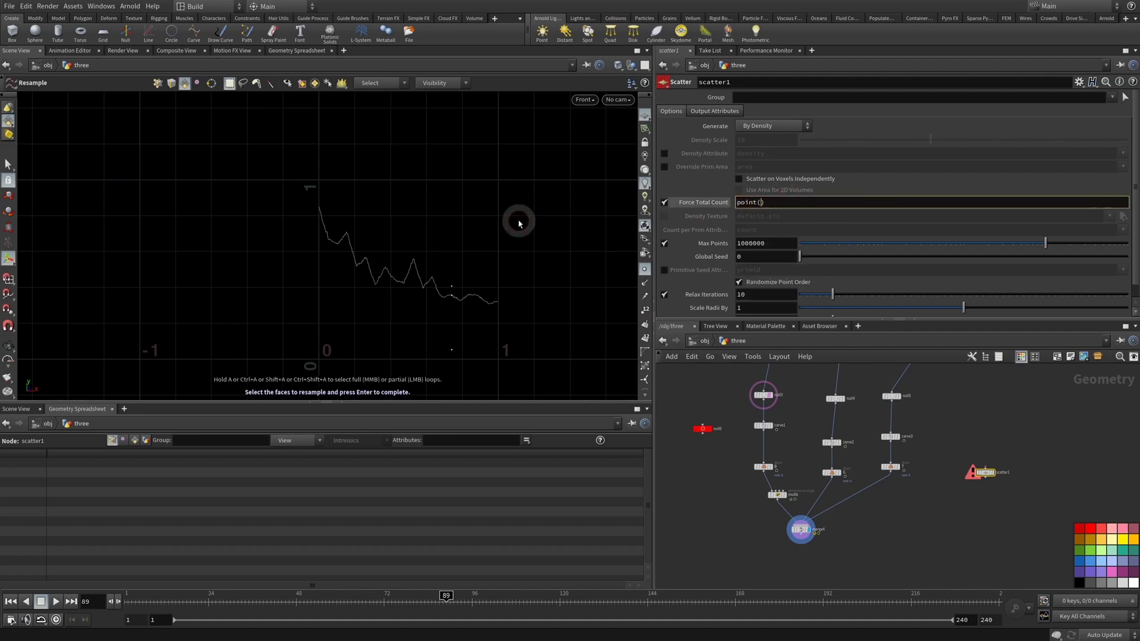
type("\"../\"")
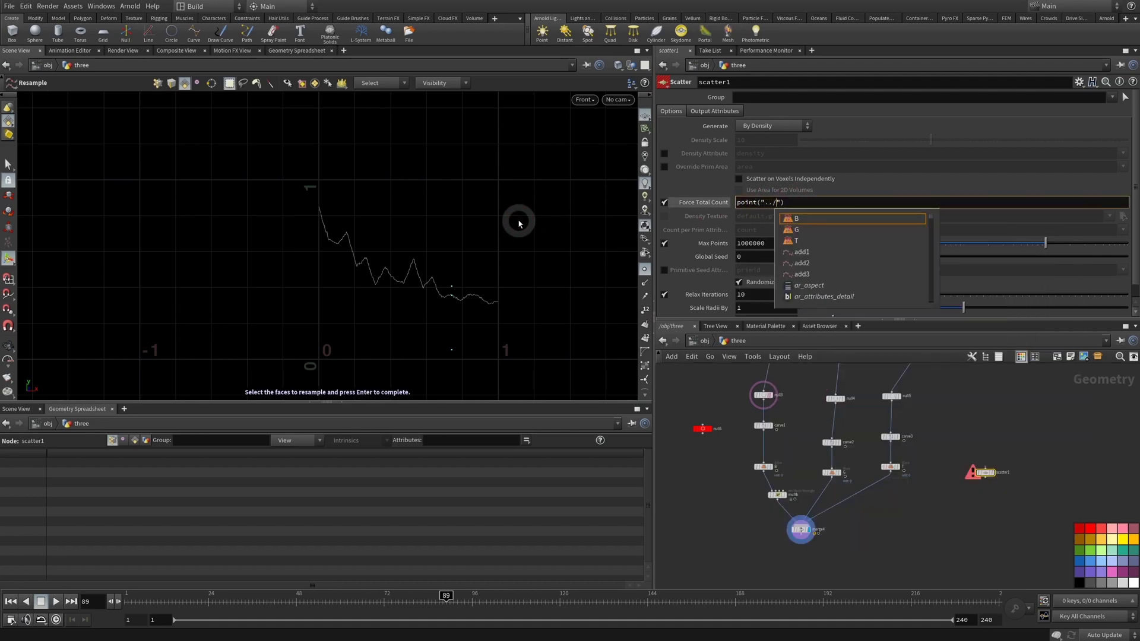
type("multb")
key("Right")
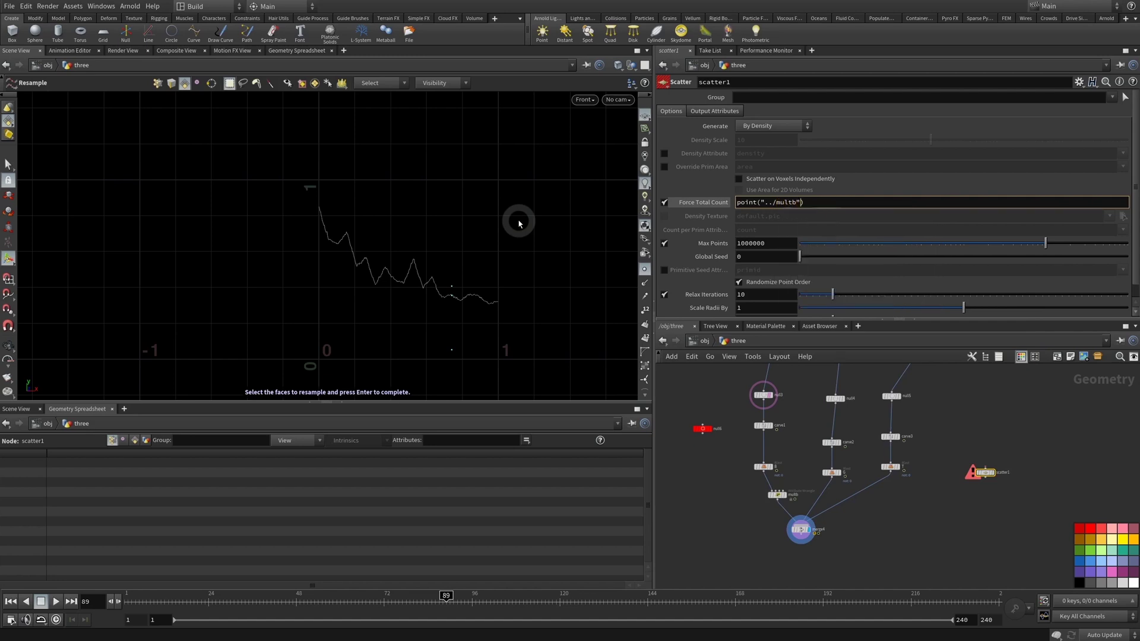
type(",-")
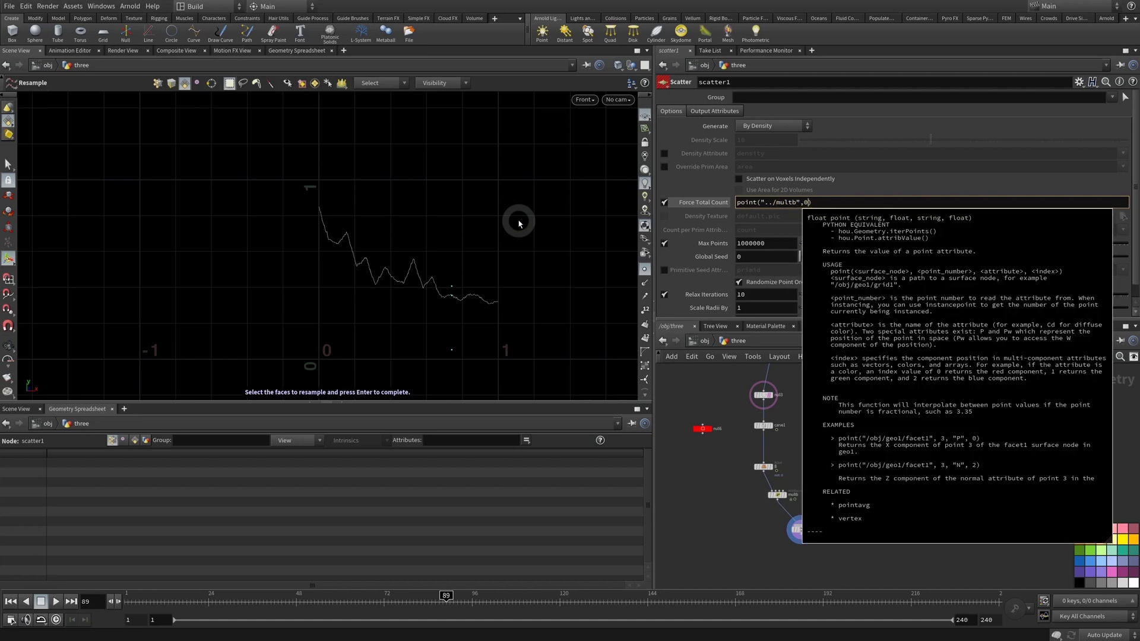
type("\"")
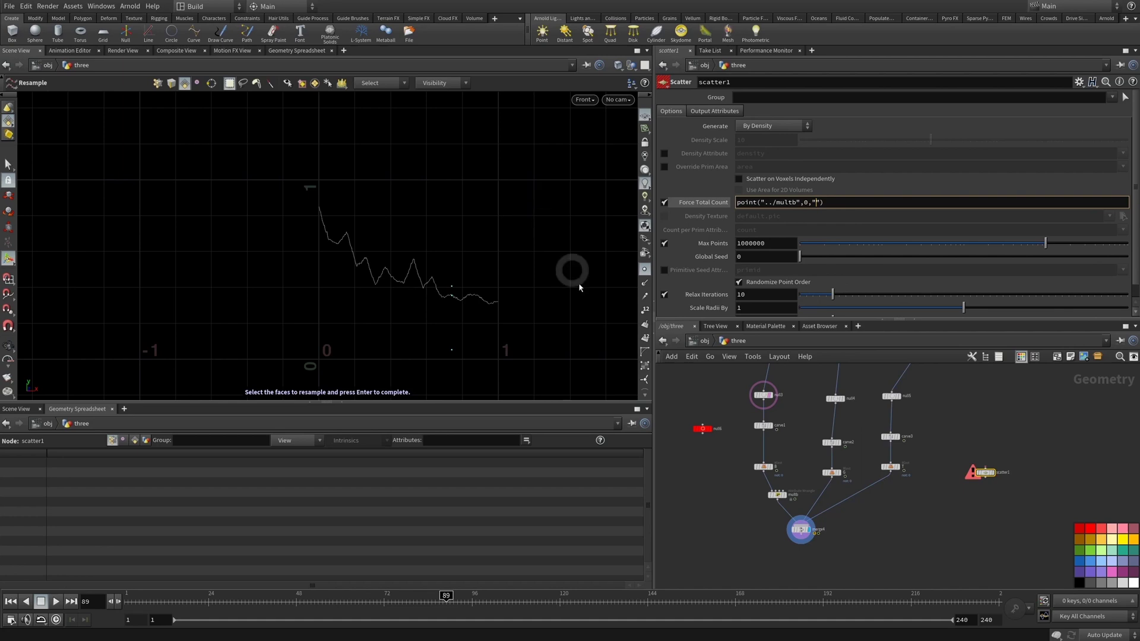
left_click(777, 494)
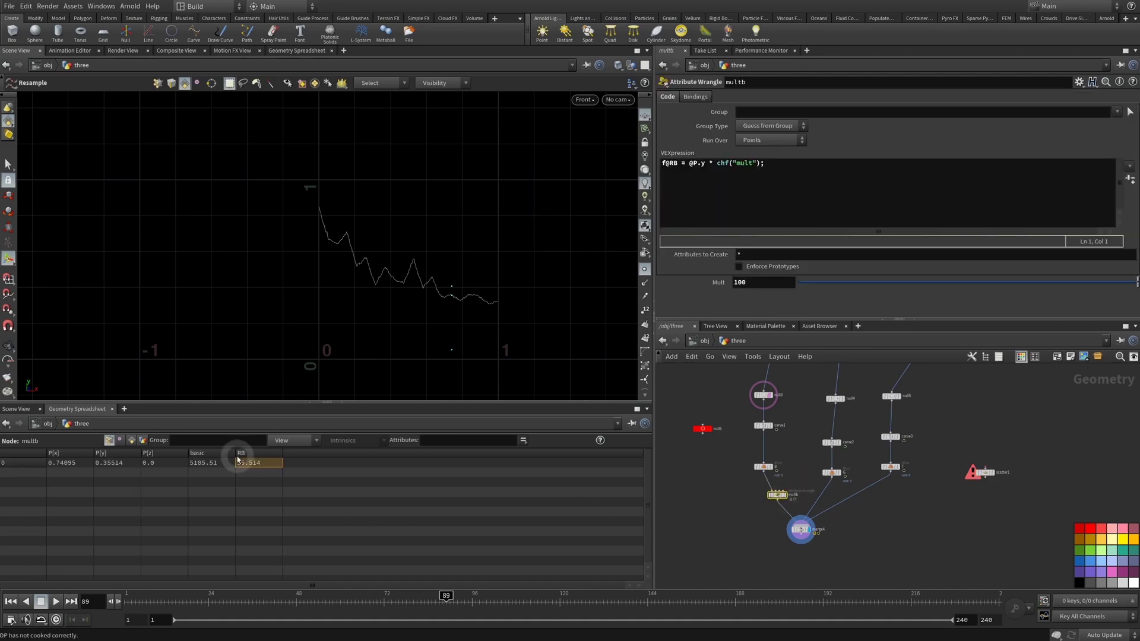
left_click(985, 472)
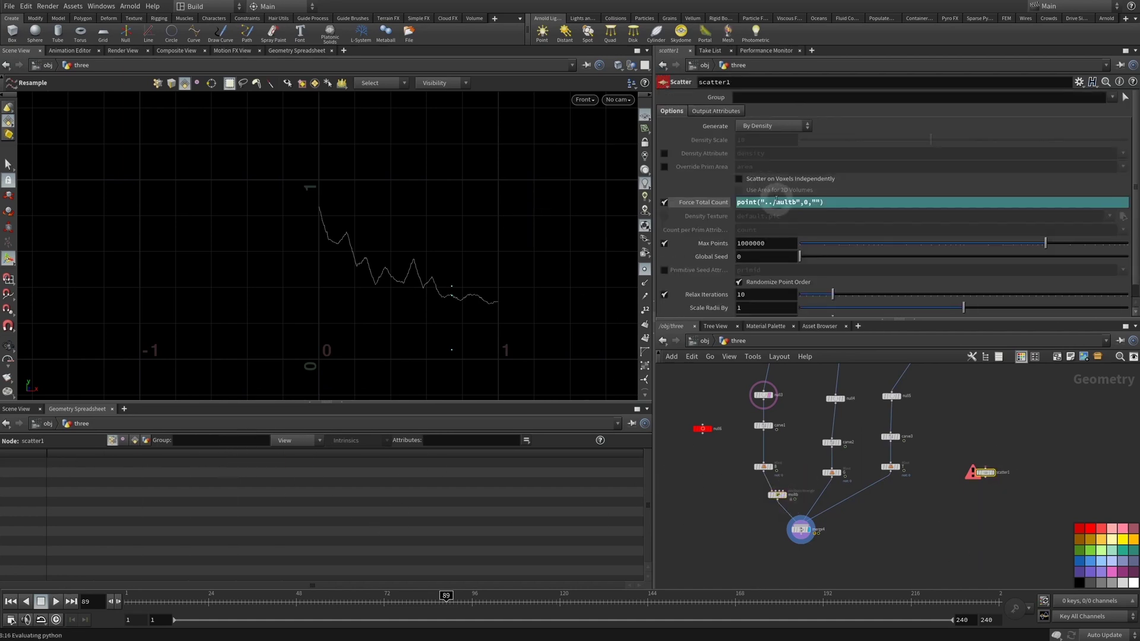
type("B\"")
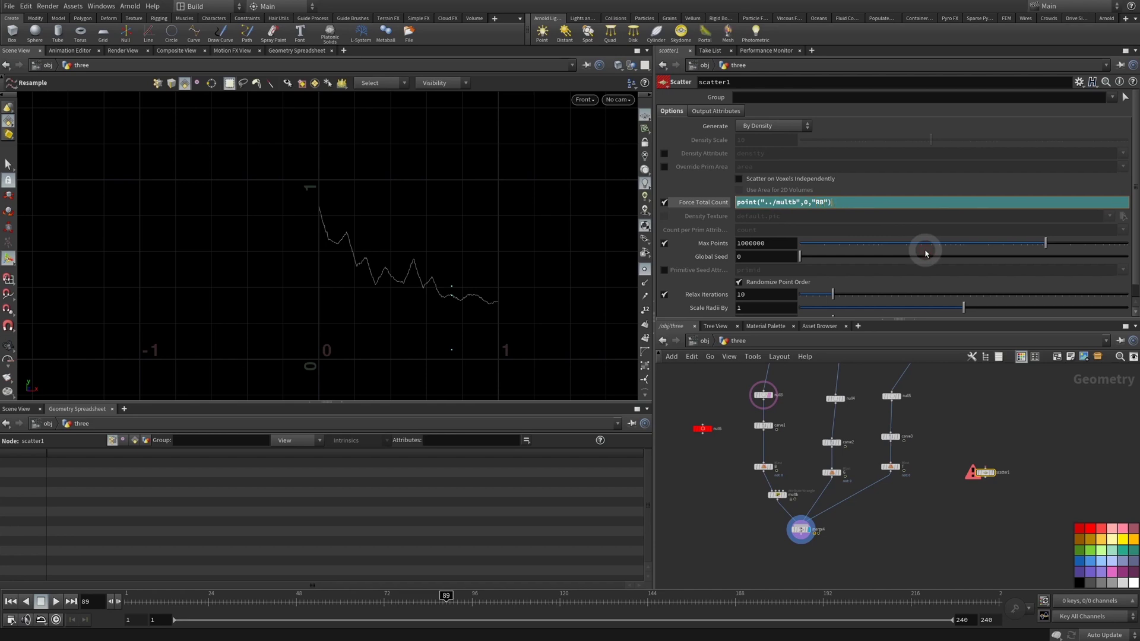
type(",0")
key("Return")
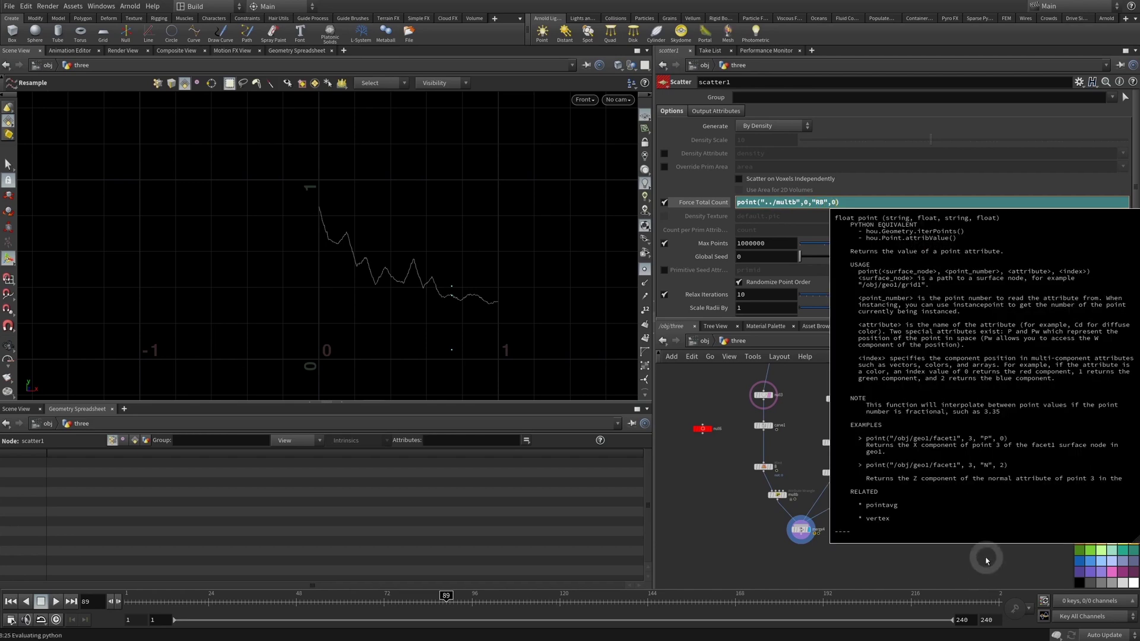
- Compare scatter1's evaluated Force Total Count with multb's RB value, and scrub the timeline to frame 109 to check its animation
left_click(723, 203)
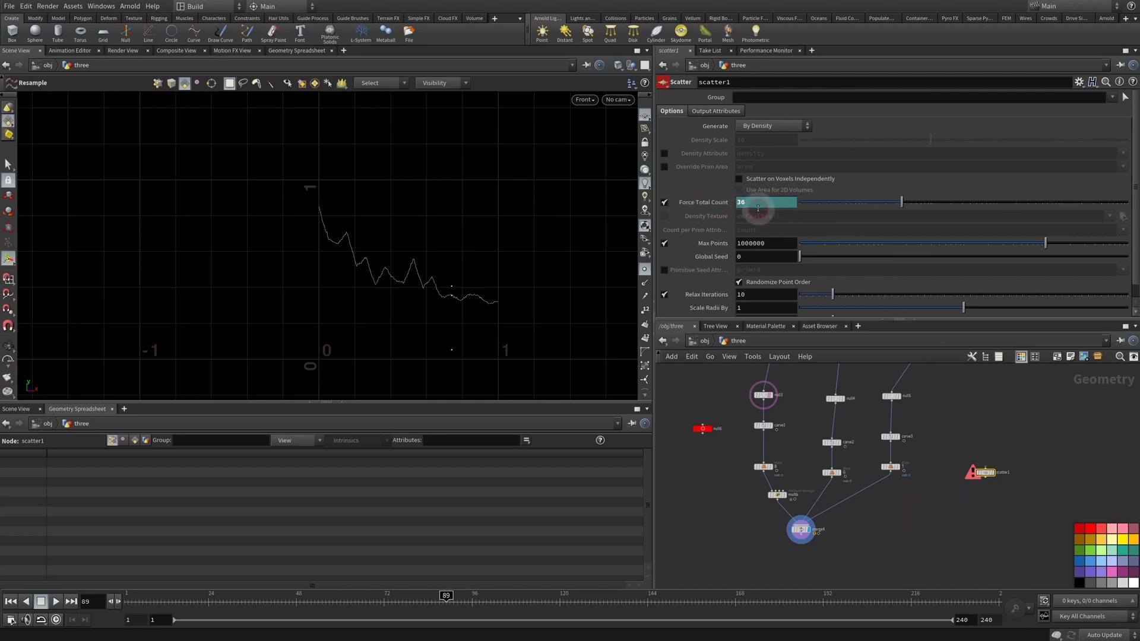
left_click(777, 494)
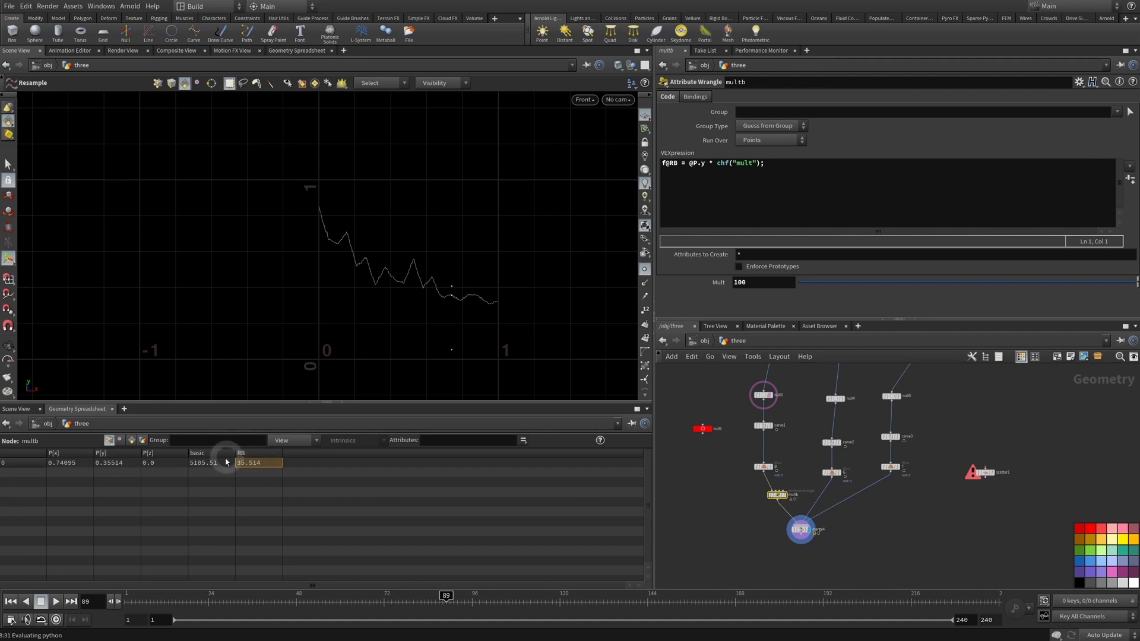
left_click(985, 472)
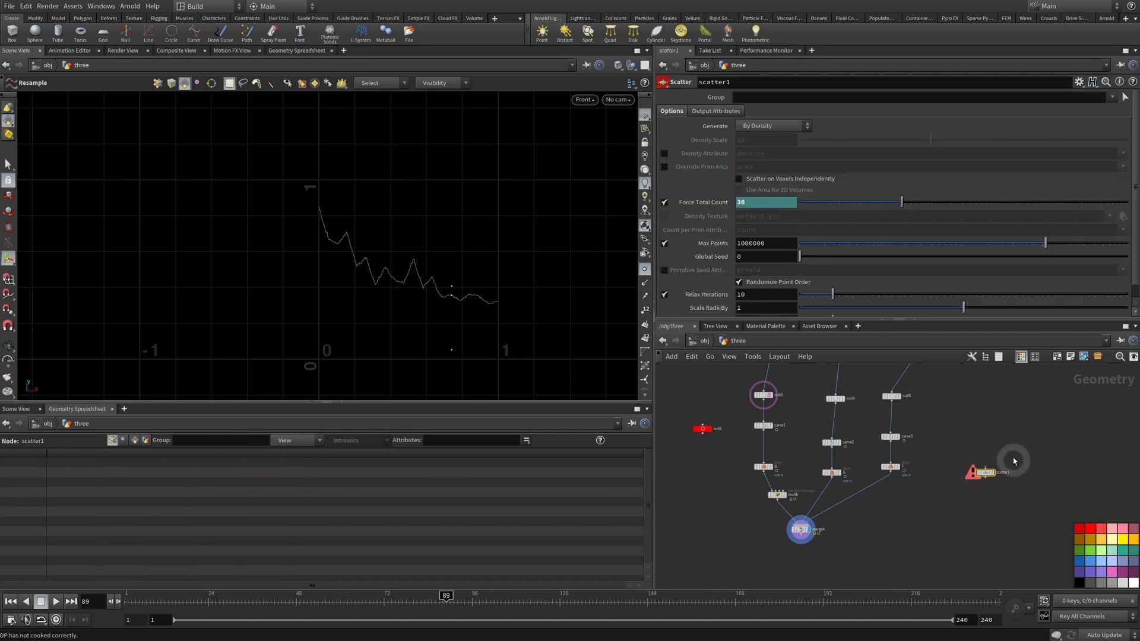
left_click_drag(355, 602, 519, 586)
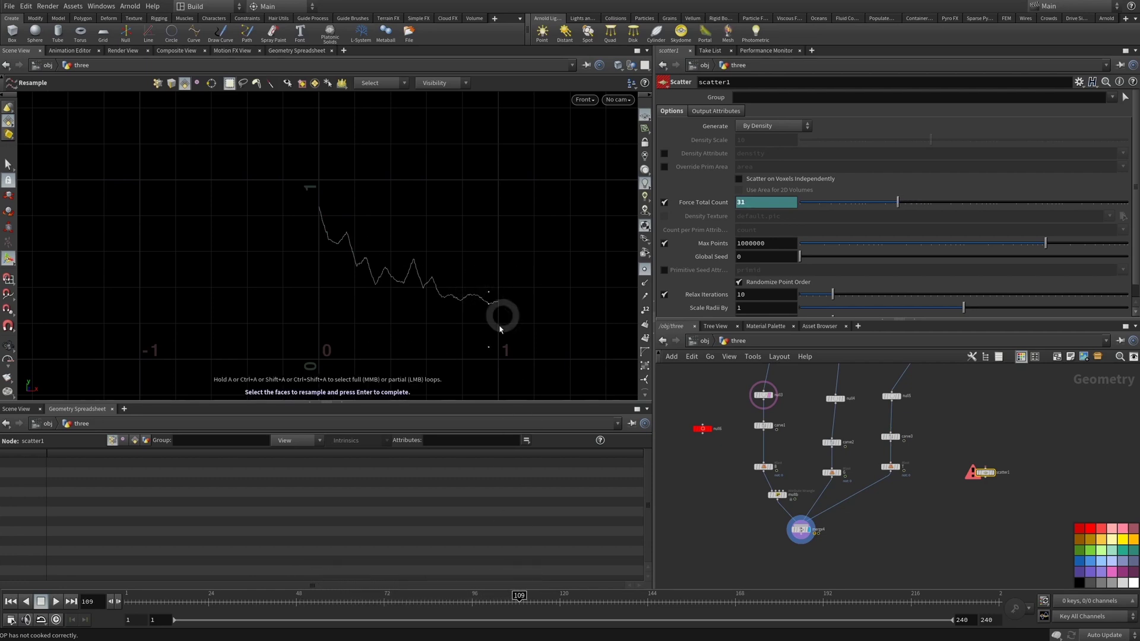